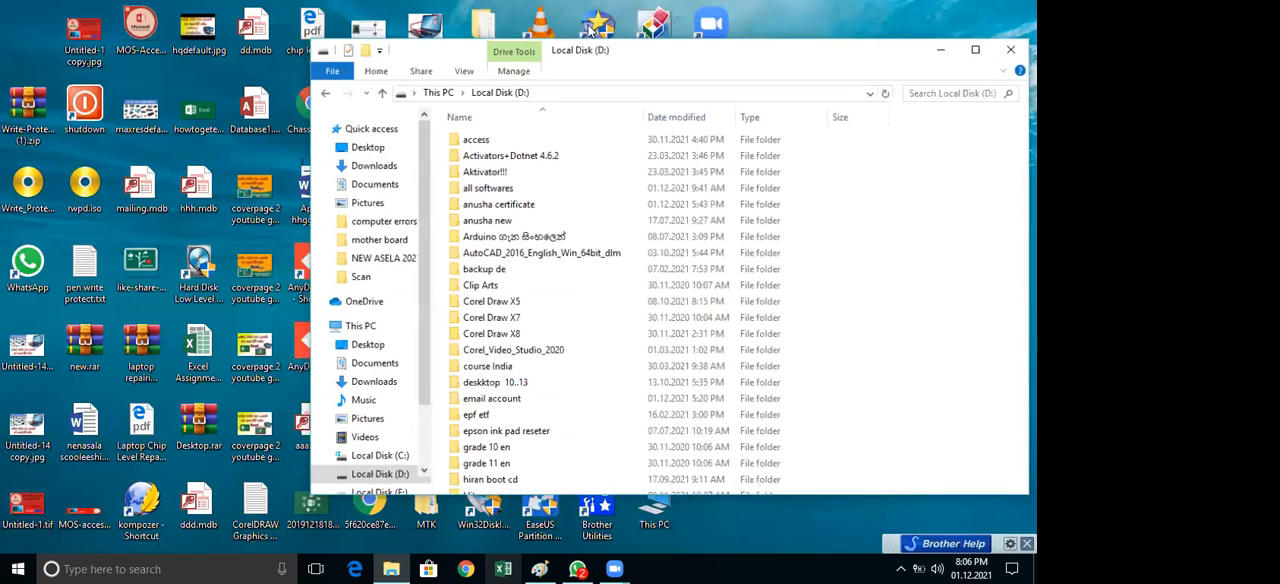
# Open the "lahiru excel" folder on Local Disk (D:)
pyautogui.moveTo(767, 61); pyautogui.dragTo(625, 134)
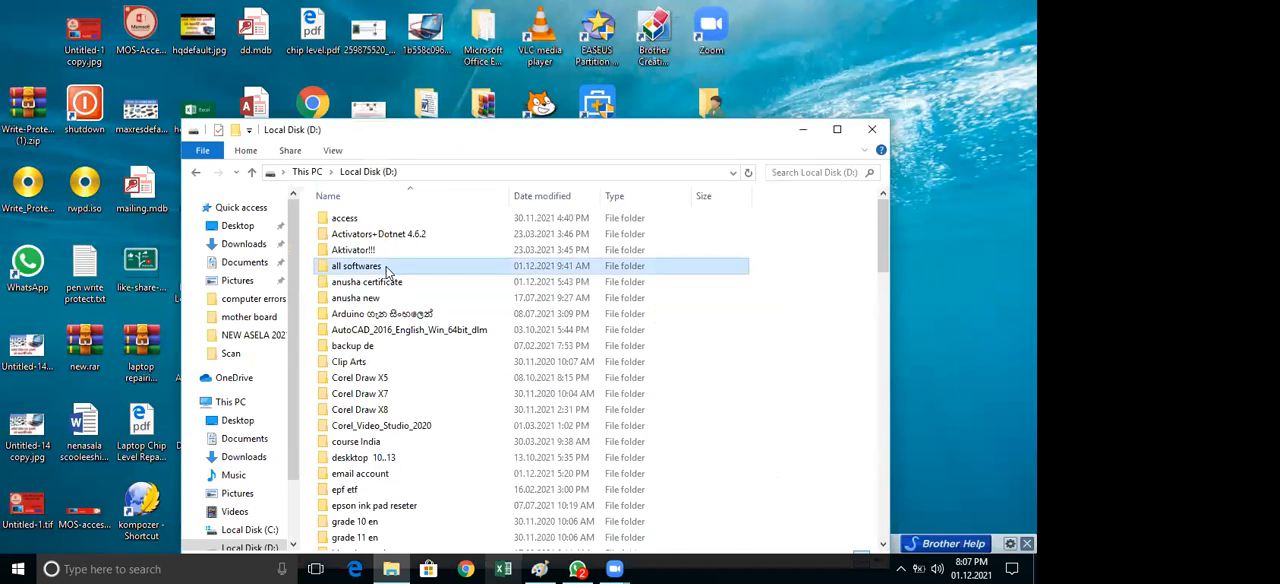
pyautogui.scroll(-10, 391, 268)
pyautogui.doubleClick(351, 215)
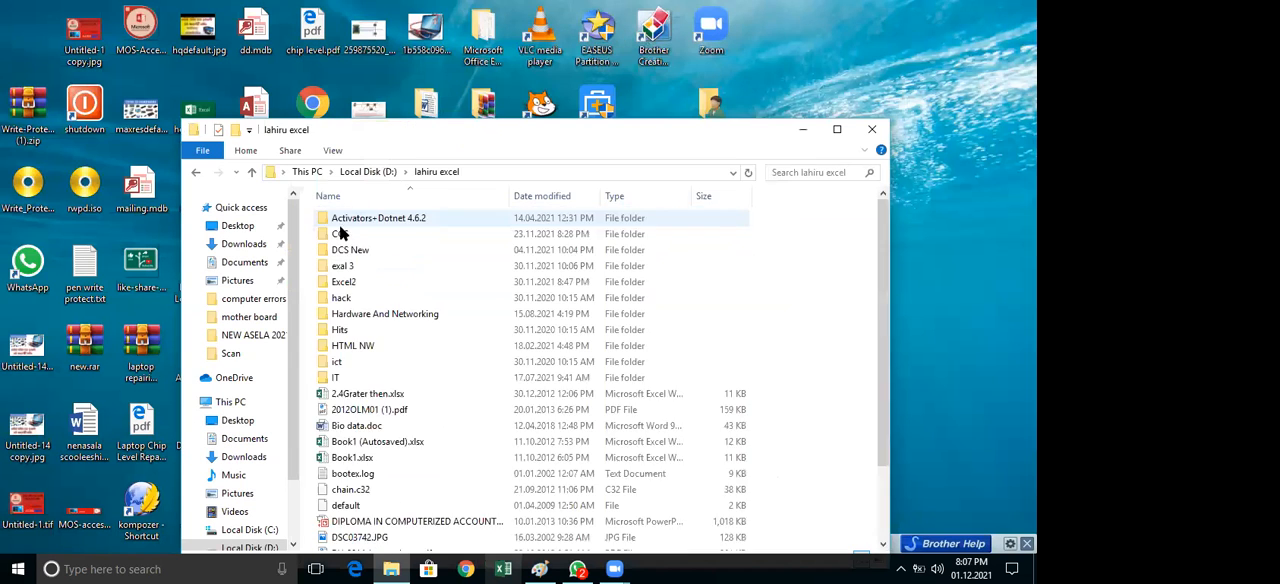
pyautogui.doubleClick(344, 284)
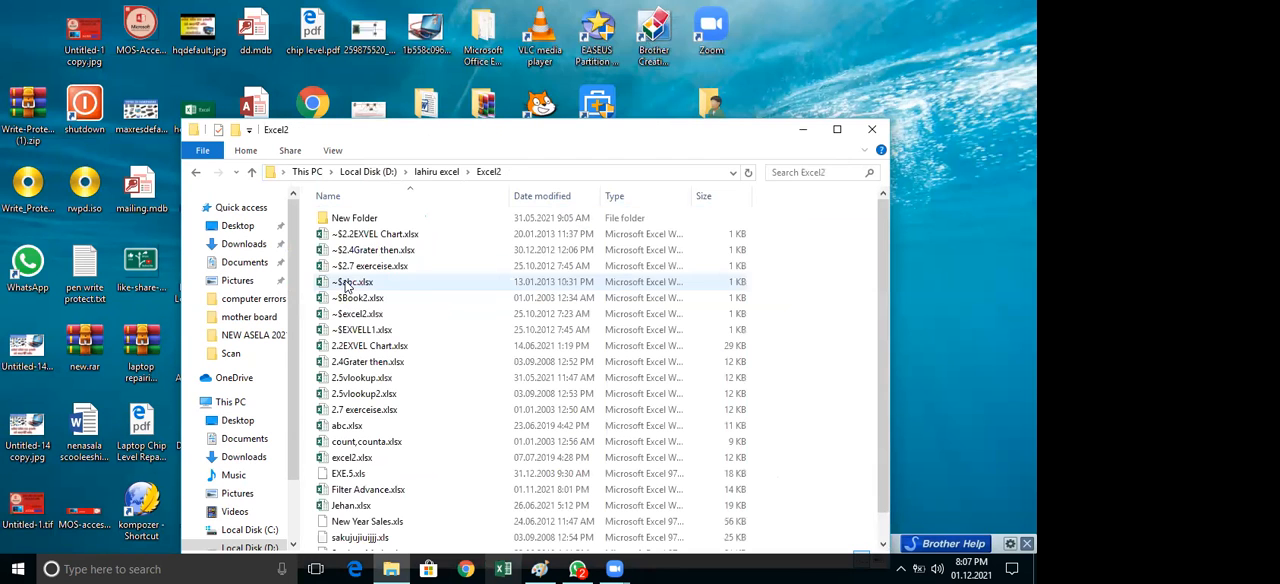
pyautogui.click(836, 130)
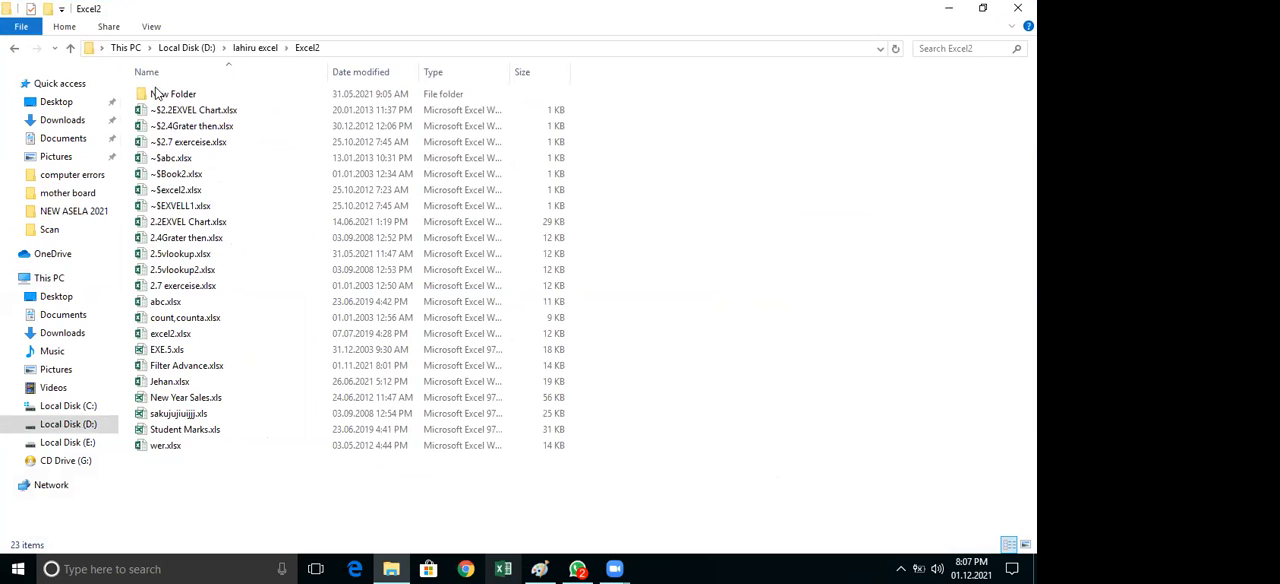
pyautogui.click(14, 48)
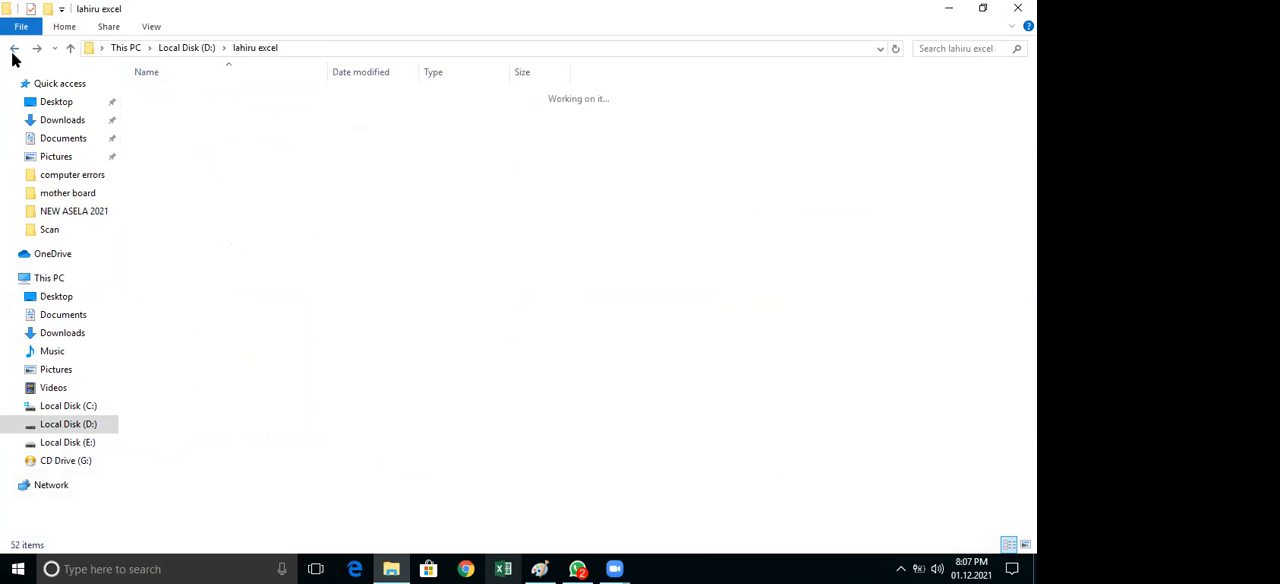
# Open the workbook "excel all(AutoRecovered).xlsx" from the "exal 3" folder and reposition its window
pyautogui.click(160, 148)
pyautogui.doubleClick(162, 148)
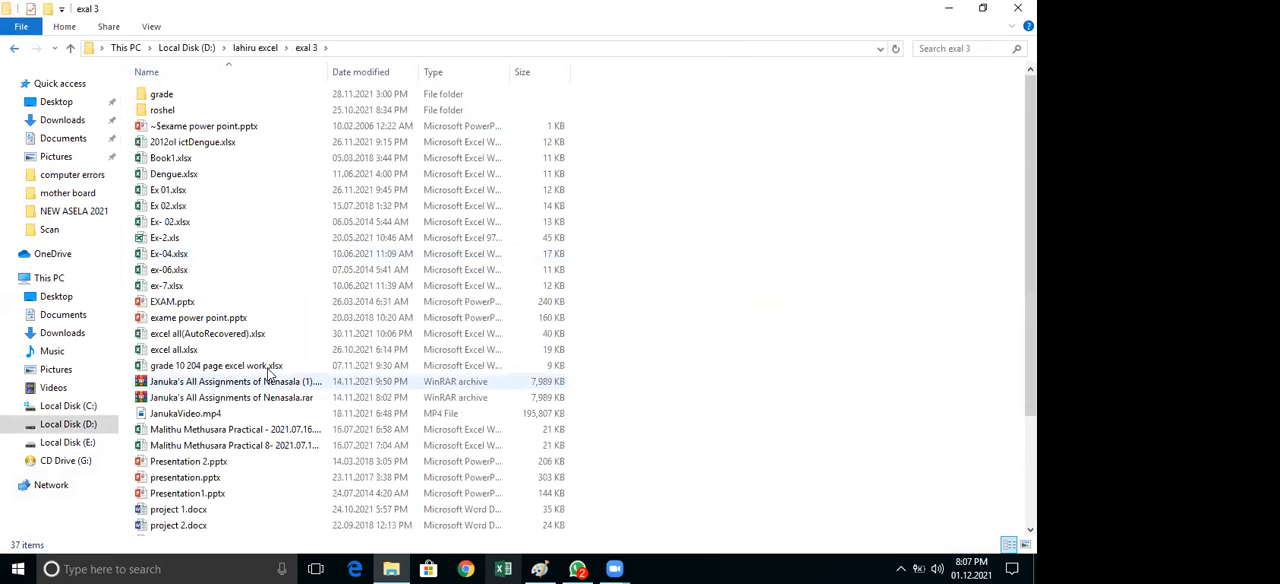
pyautogui.doubleClick(196, 336)
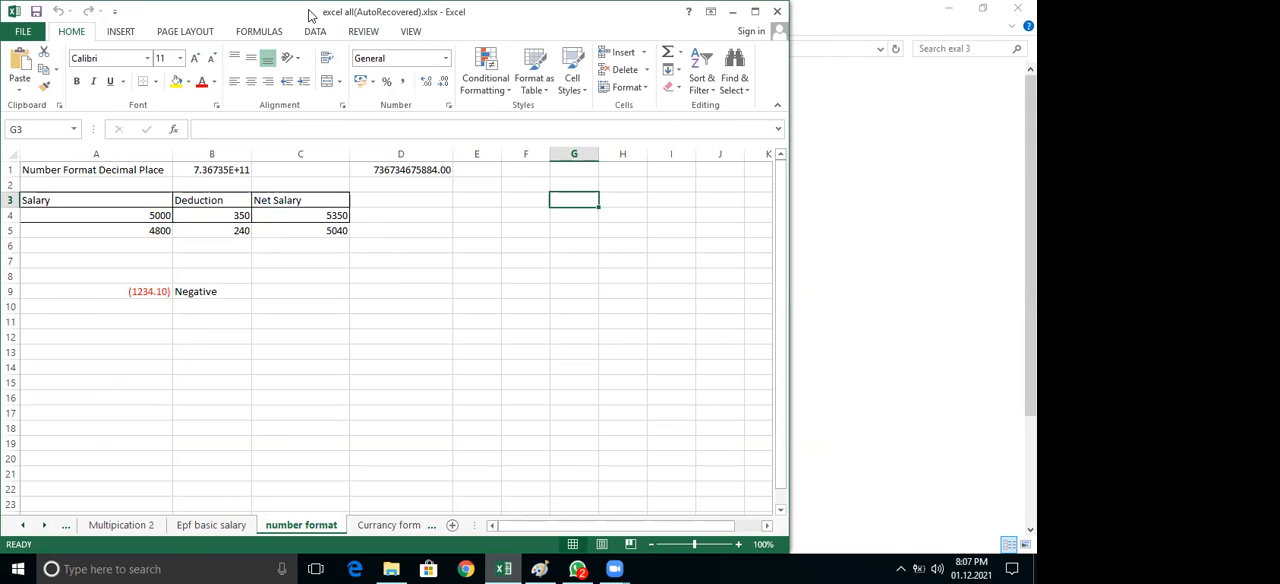
pyautogui.moveTo(310, 14); pyautogui.dragTo(410, 22)
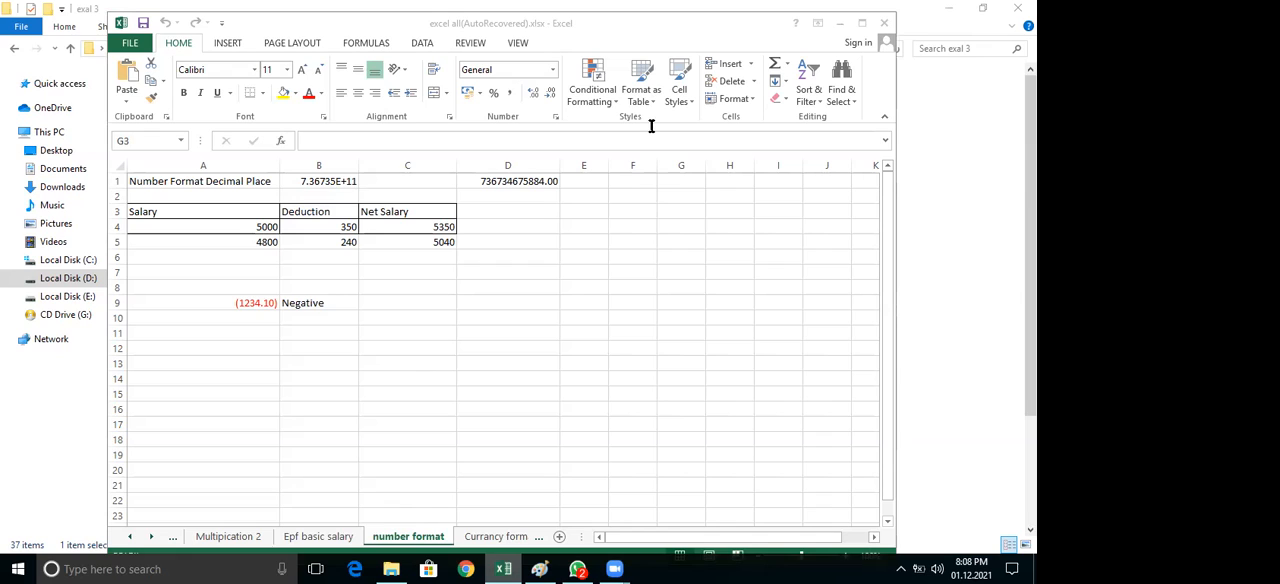
# View the number categories in the Format Cells dialog and close it
pyautogui.click(557, 120)
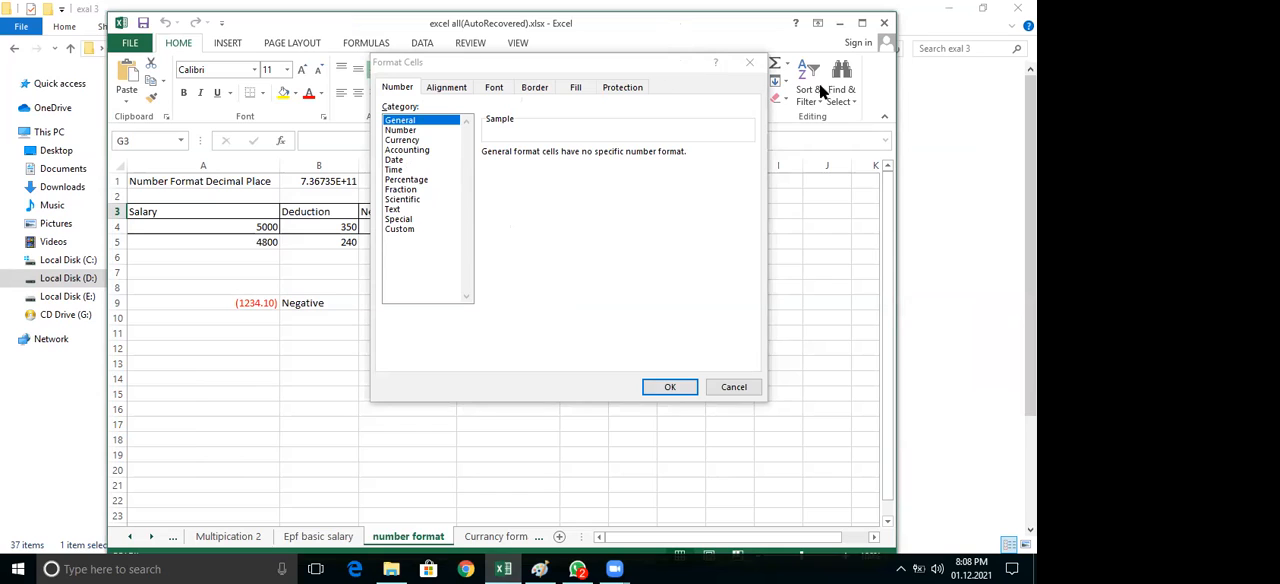
pyautogui.click(752, 64)
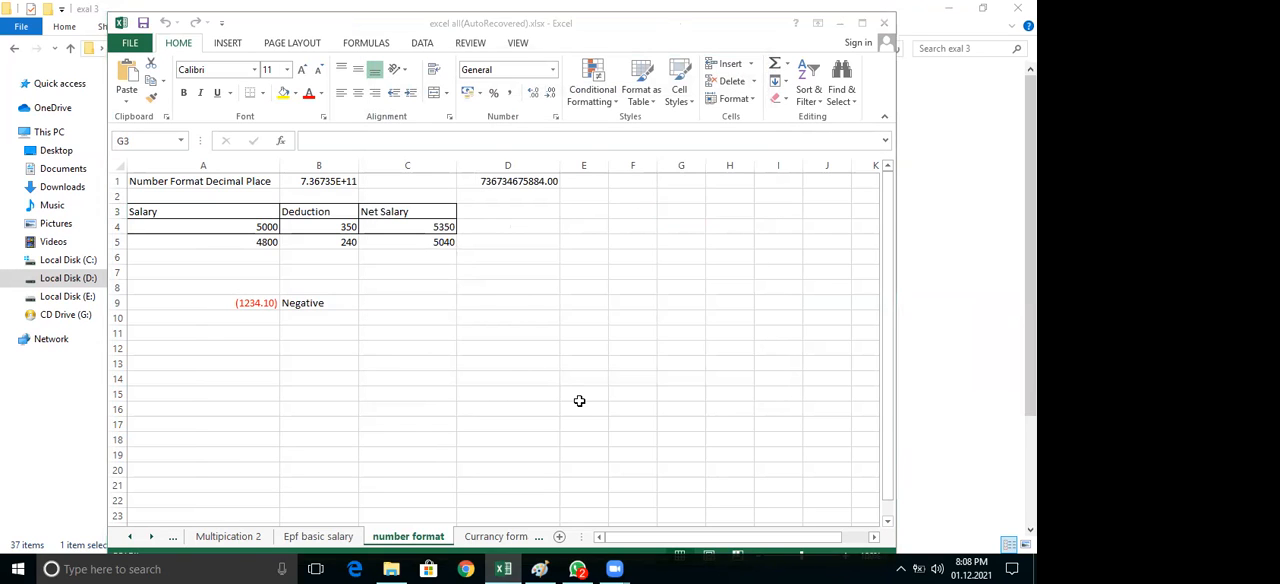
# Handwrite the annotation "Number format" over the empty cells below the salary table and underline it
pyautogui.moveTo(420, 330)
pyautogui.mouseDown()
pyautogui.moveTo(440, 315)
pyautogui.moveTo(522, 318)
pyautogui.moveTo(520, 343)
pyautogui.moveTo(534, 309)
pyautogui.moveTo(543, 346)
pyautogui.moveTo(580, 323)
pyautogui.moveTo(602, 338)
pyautogui.mouseUp()
pyautogui.moveTo(634, 300)
pyautogui.mouseDown()
pyautogui.moveTo(622, 338)
pyautogui.moveTo(694, 337)
pyautogui.moveTo(691, 373)
pyautogui.mouseUp()
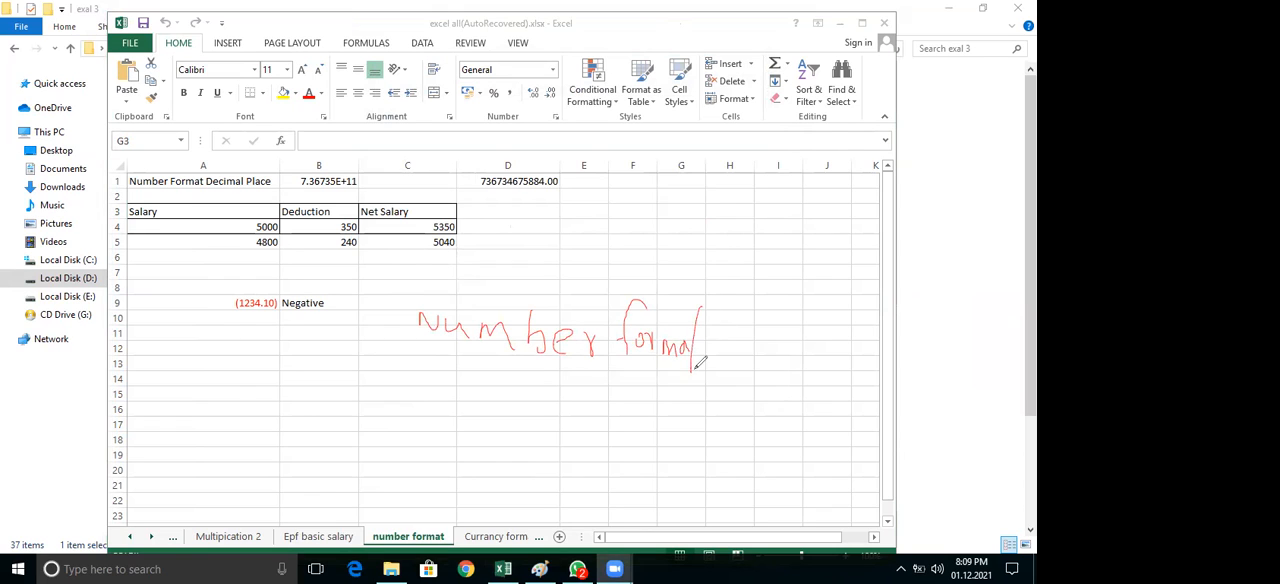
pyautogui.moveTo(681, 331); pyautogui.dragTo(728, 320)
pyautogui.moveTo(416, 357); pyautogui.dragTo(728, 340)
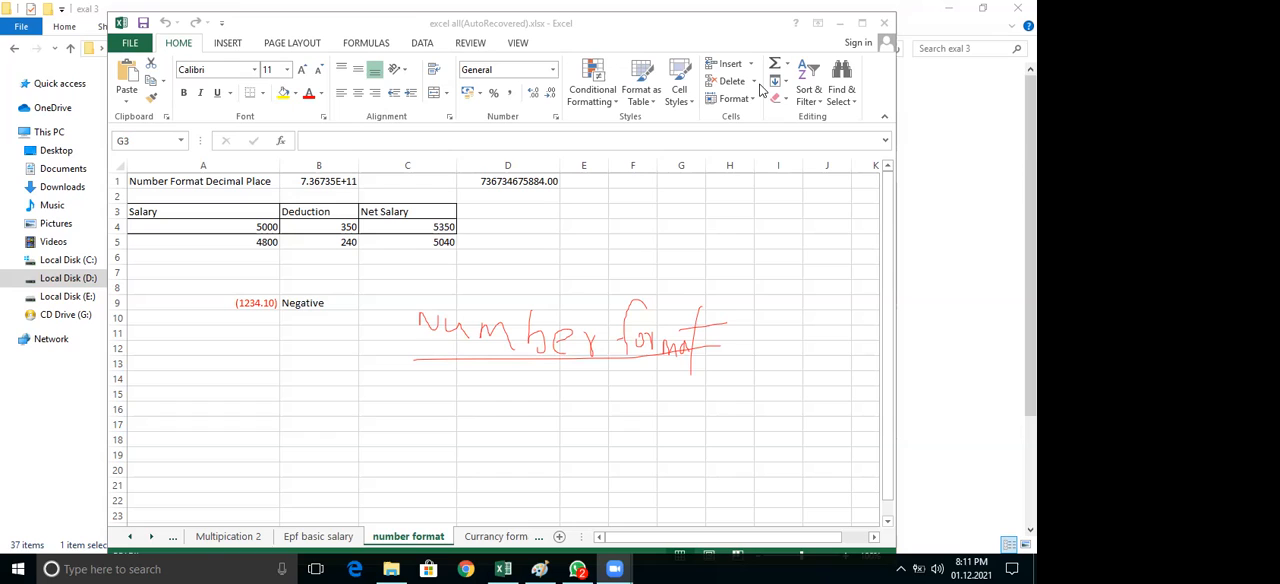
# Maximize the workbook window and show the context menu for cell G3
pyautogui.press('super+p')
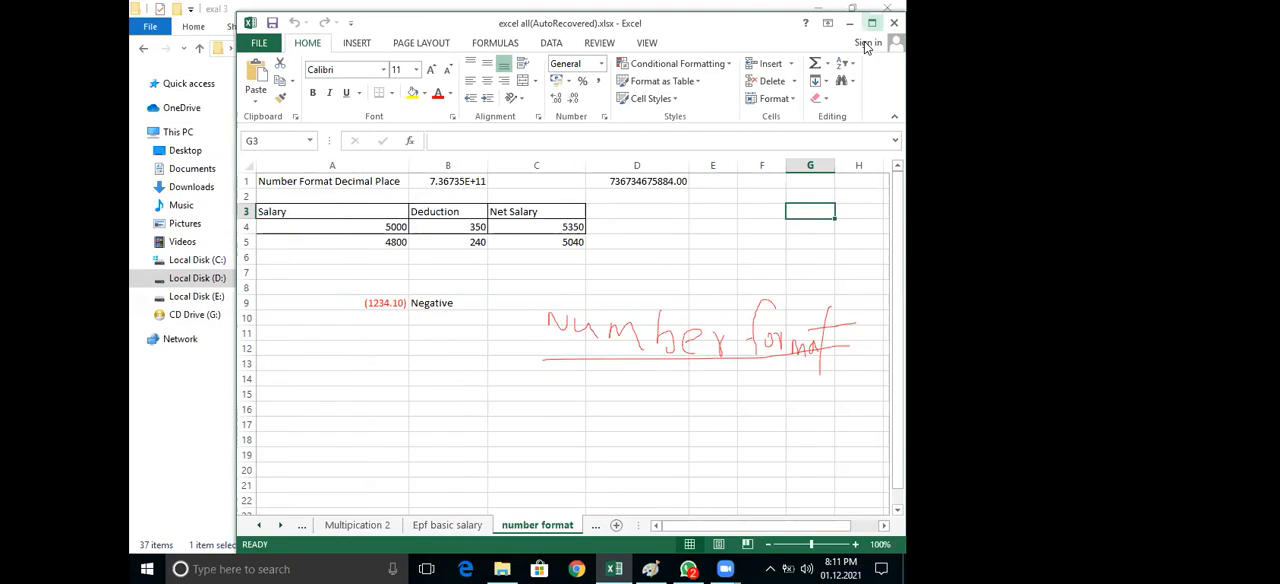
pyautogui.click(873, 23)
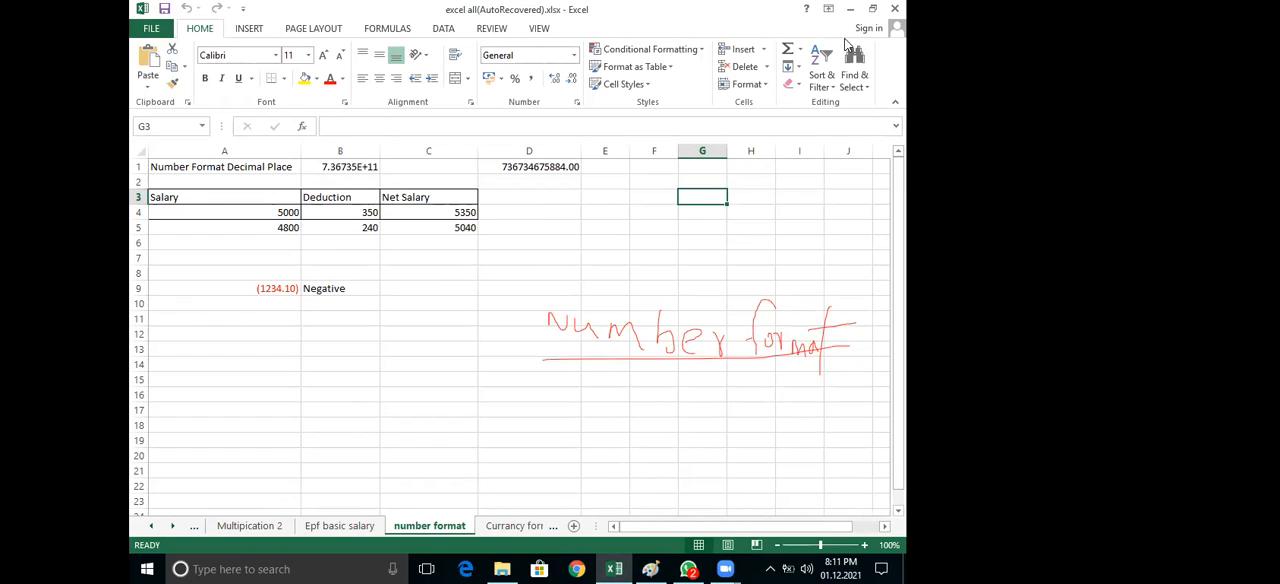
pyautogui.hotkey('shift', 'F10')
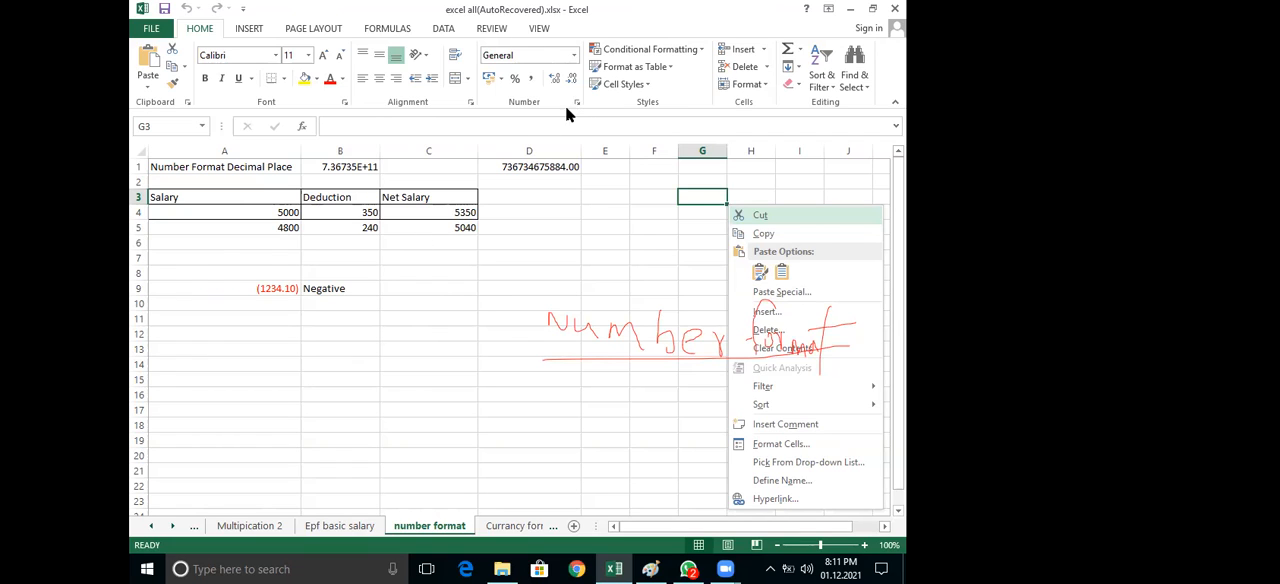
pyautogui.click(466, 380)
pyautogui.moveTo(406, 327)
pyautogui.mouseDown()
pyautogui.moveTo(348, 329)
pyautogui.moveTo(346, 404)
pyautogui.moveTo(351, 377)
pyautogui.moveTo(366, 392)
pyautogui.moveTo(368, 370)
pyautogui.mouseUp()
pyautogui.moveTo(397, 367)
pyautogui.mouseDown()
pyautogui.moveTo(403, 381)
pyautogui.moveTo(417, 362)
pyautogui.moveTo(478, 382)
pyautogui.moveTo(491, 349)
pyautogui.moveTo(492, 394)
pyautogui.mouseUp()
pyautogui.moveTo(494, 322); pyautogui.dragTo(494, 393)
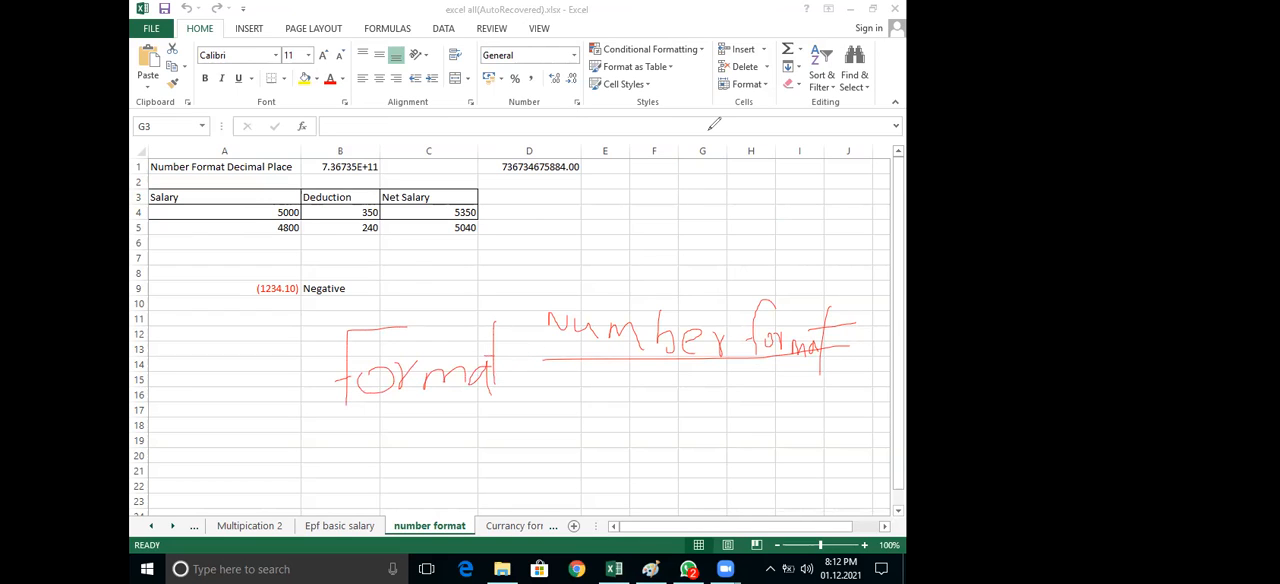
# Clear the existing annotations and handwrite "Format Cells dialog box" over the sheet on two lines
pyautogui.press('e')
pyautogui.moveTo(490, 271)
pyautogui.mouseDown()
pyautogui.moveTo(460, 289)
pyautogui.moveTo(453, 322)
pyautogui.moveTo(488, 292)
pyautogui.moveTo(594, 274)
pyautogui.moveTo(590, 300)
pyautogui.mouseUp()
pyautogui.moveTo(604, 230); pyautogui.dragTo(597, 315)
pyautogui.moveTo(624, 258)
pyautogui.mouseDown()
pyautogui.moveTo(627, 304)
pyautogui.moveTo(643, 265)
pyautogui.mouseUp()
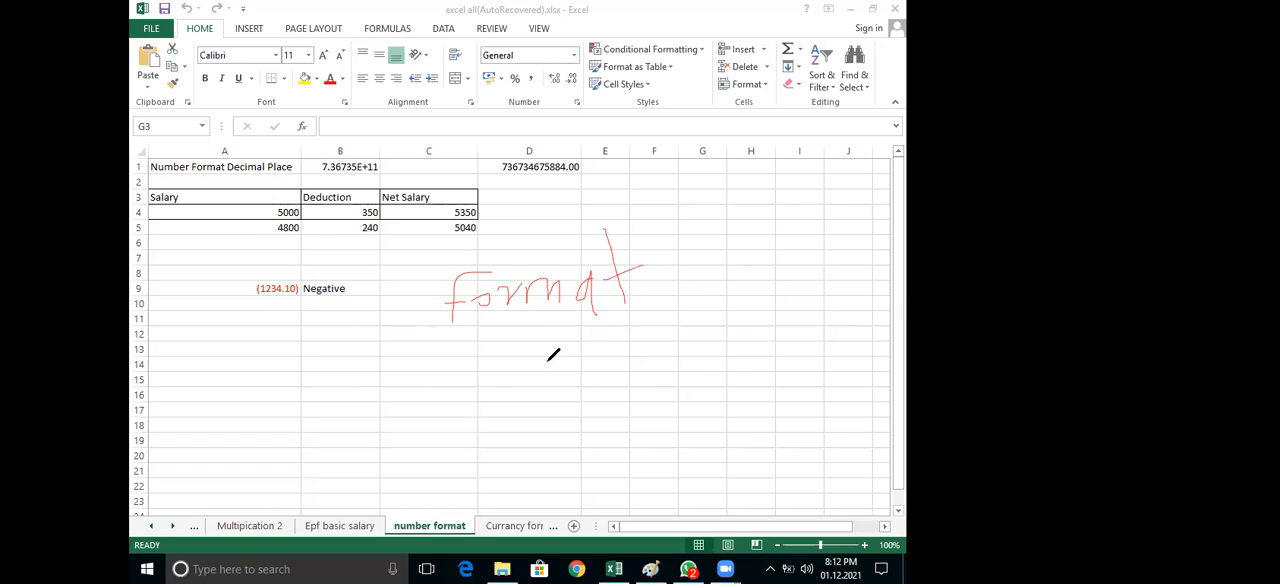
pyautogui.moveTo(489, 357)
pyautogui.mouseDown()
pyautogui.moveTo(492, 381)
pyautogui.moveTo(526, 378)
pyautogui.mouseUp()
pyautogui.moveTo(534, 338)
pyautogui.mouseDown()
pyautogui.moveTo(537, 388)
pyautogui.moveTo(578, 359)
pyautogui.moveTo(591, 400)
pyautogui.mouseUp()
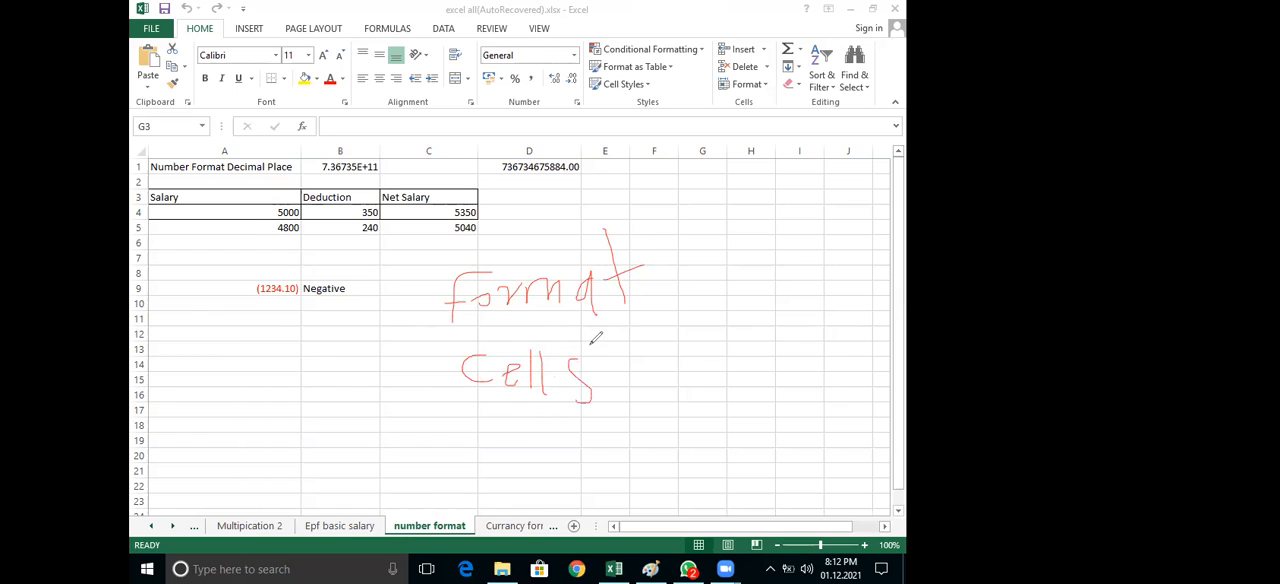
pyautogui.moveTo(660, 323)
pyautogui.mouseDown()
pyautogui.moveTo(660, 396)
pyautogui.moveTo(678, 366)
pyautogui.moveTo(681, 396)
pyautogui.moveTo(708, 396)
pyautogui.mouseUp()
pyautogui.moveTo(714, 346)
pyautogui.mouseDown()
pyautogui.moveTo(720, 396)
pyautogui.moveTo(766, 380)
pyautogui.moveTo(744, 398)
pyautogui.mouseUp()
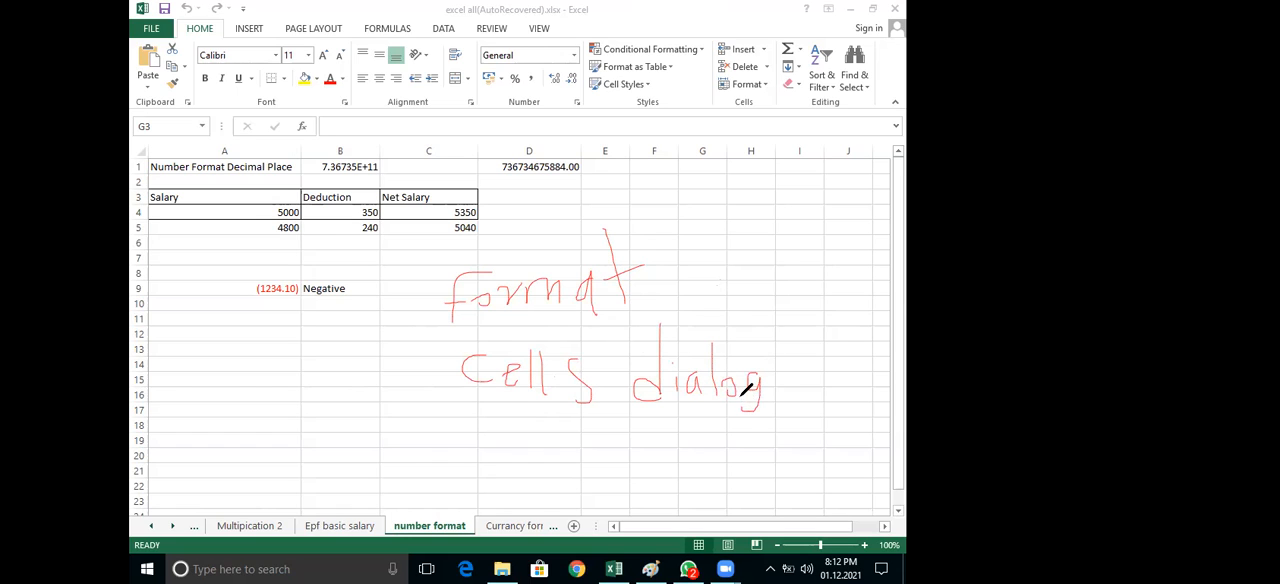
pyautogui.moveTo(802, 342)
pyautogui.mouseDown()
pyautogui.moveTo(801, 396)
pyautogui.moveTo(848, 384)
pyautogui.mouseUp()
pyautogui.moveTo(856, 380)
pyautogui.mouseDown()
pyautogui.moveTo(872, 396)
pyautogui.moveTo(856, 396)
pyautogui.mouseUp()
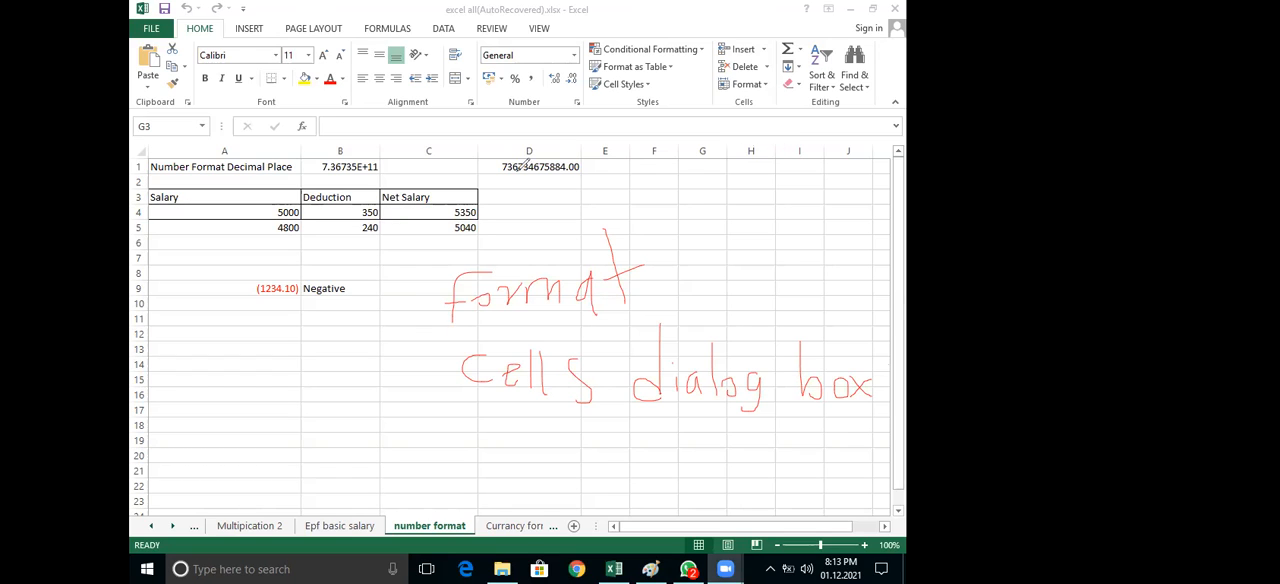
# Clear the handwriting and display the Number category options in the Format Cells dialog for cell G3
pyautogui.click(470, 257)
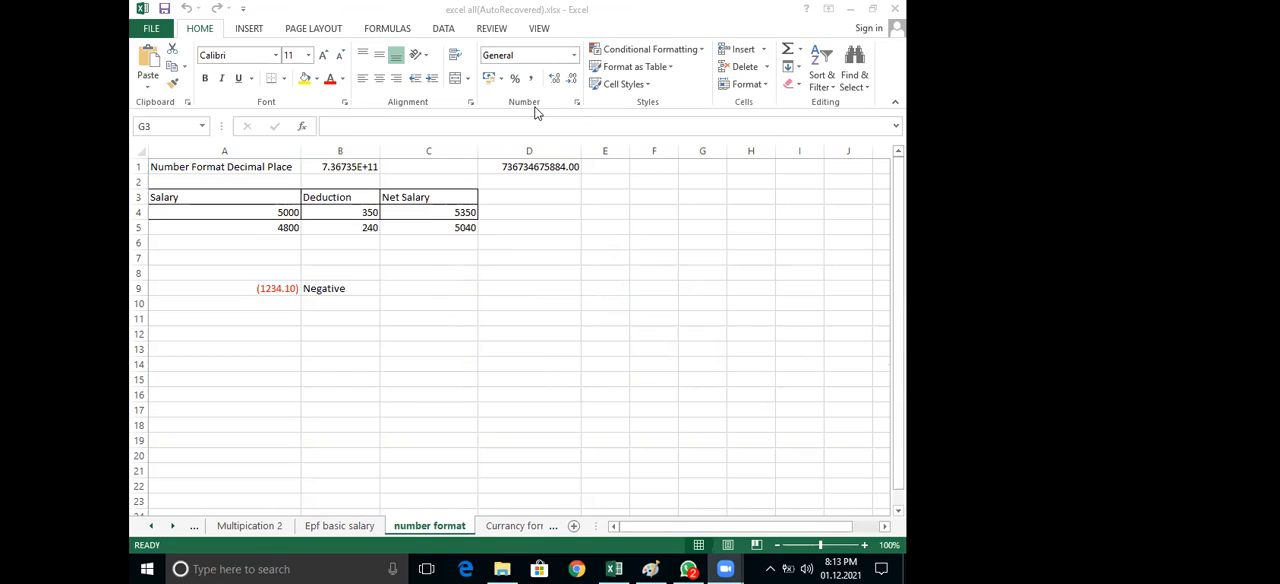
pyautogui.click(578, 104)
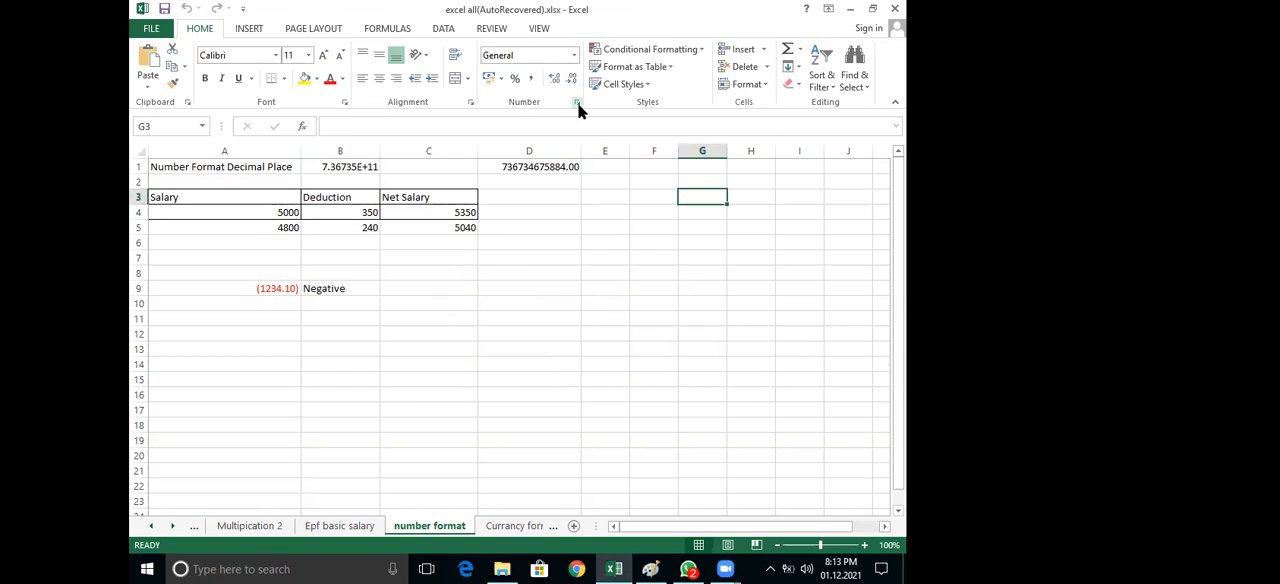
pyautogui.click(577, 104)
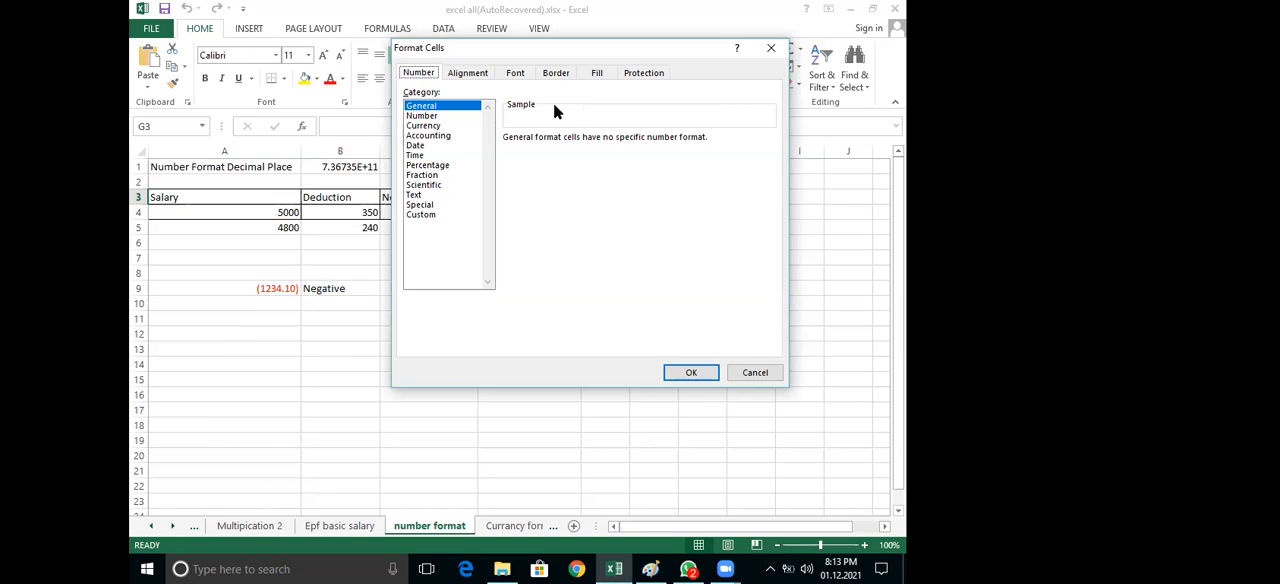
pyautogui.click(437, 117)
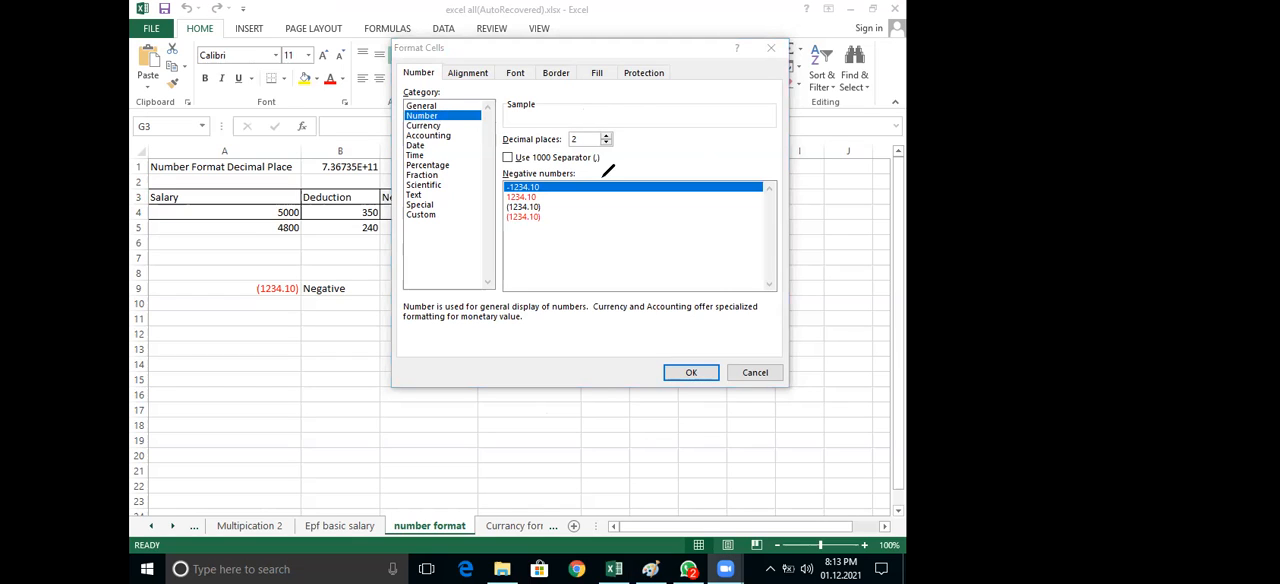
# Annotate the dialog by circling Decimal places, handwriting "45000.00" as an example, and marking the Use 1000 Separator option
pyautogui.moveTo(621, 117)
pyautogui.mouseDown()
pyautogui.moveTo(505, 132)
pyautogui.moveTo(637, 173)
pyautogui.moveTo(615, 104)
pyautogui.moveTo(605, 110)
pyautogui.mouseUp()
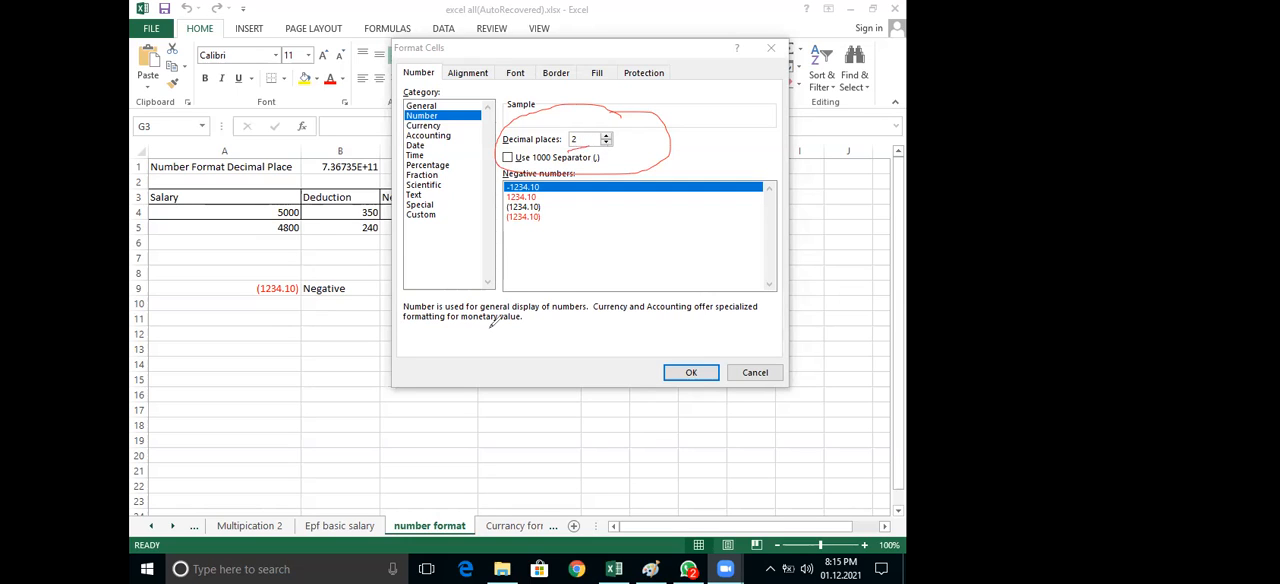
pyautogui.moveTo(512, 242)
pyautogui.mouseDown()
pyautogui.moveTo(540, 266)
pyautogui.moveTo(526, 276)
pyautogui.moveTo(584, 258)
pyautogui.moveTo(645, 262)
pyautogui.moveTo(653, 243)
pyautogui.moveTo(737, 244)
pyautogui.mouseUp()
pyautogui.click(681, 262)
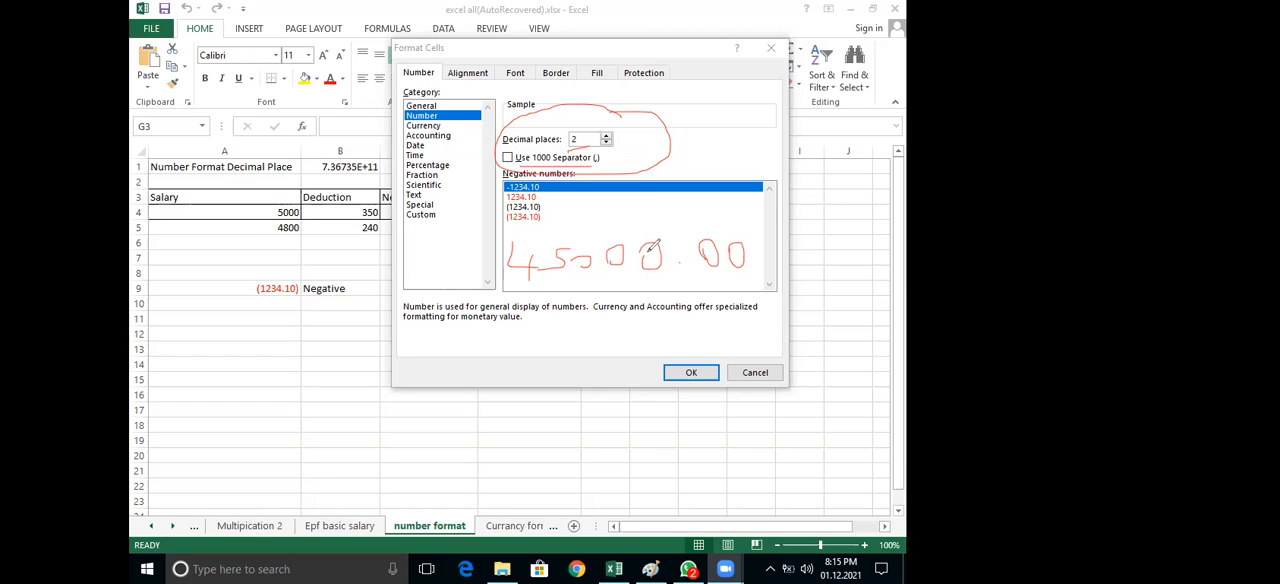
pyautogui.moveTo(603, 163)
pyautogui.mouseDown()
pyautogui.moveTo(603, 151)
pyautogui.moveTo(505, 142)
pyautogui.moveTo(503, 160)
pyautogui.moveTo(592, 162)
pyautogui.moveTo(607, 142)
pyautogui.mouseUp()
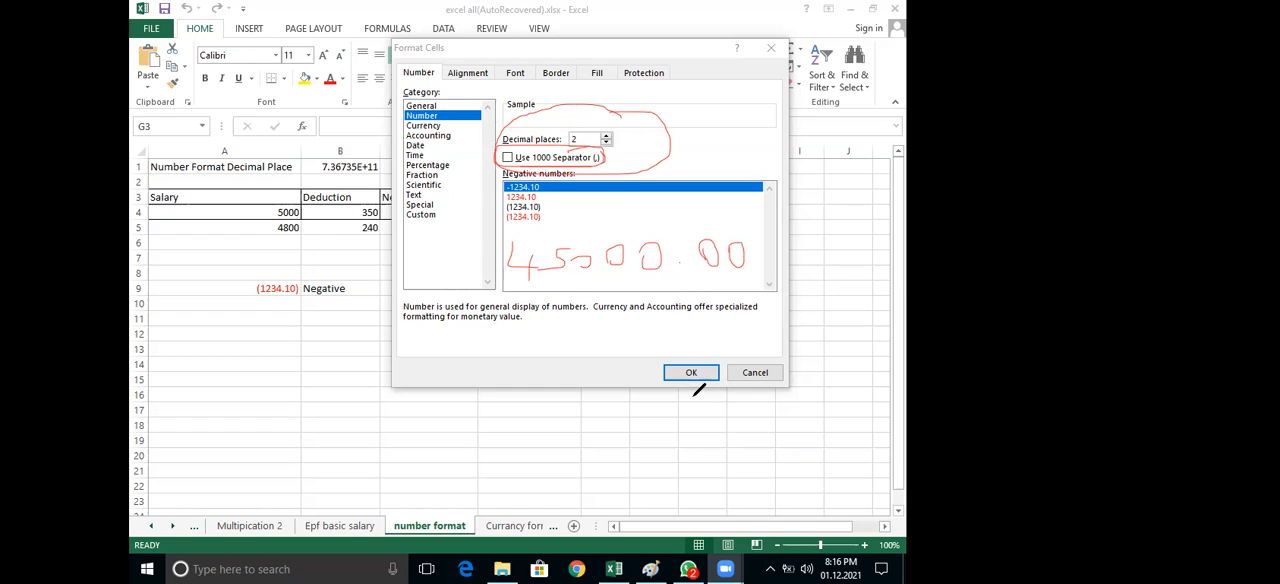
pyautogui.moveTo(498, 164); pyautogui.dragTo(519, 141)
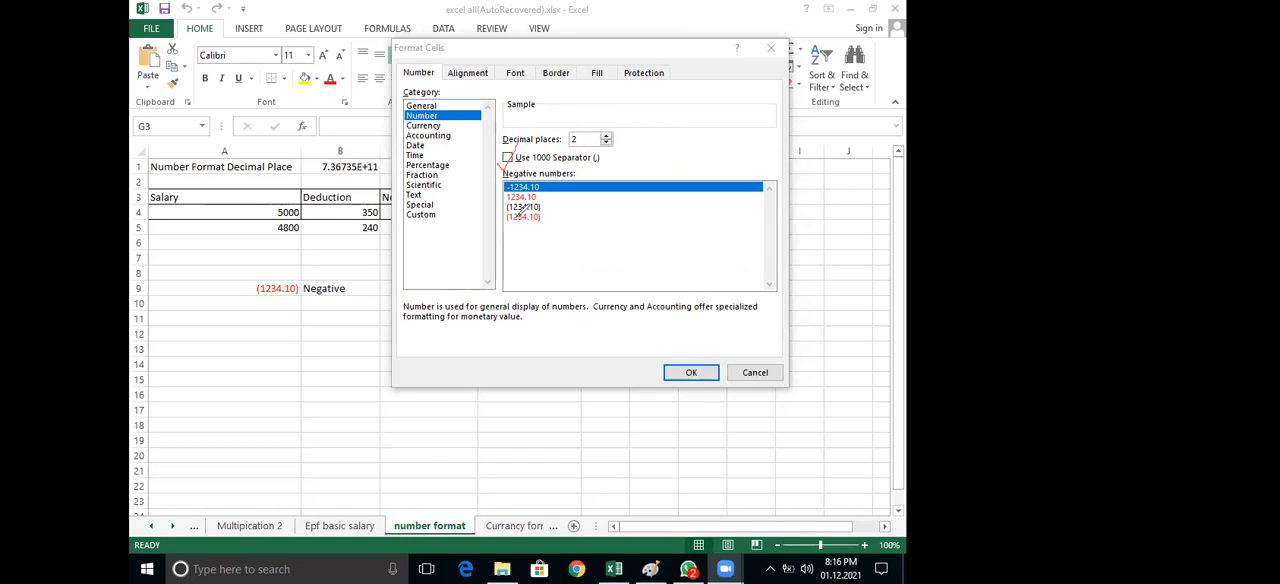
# Handwrite the annotation "Scientific" over the lower part of the negative numbers list
pyautogui.moveTo(512, 263); pyautogui.dragTo(547, 257)
pyautogui.moveTo(557, 244); pyautogui.dragTo(531, 273)
pyautogui.moveTo(587, 248)
pyautogui.mouseDown()
pyautogui.moveTo(588, 270)
pyautogui.moveTo(618, 252)
pyautogui.moveTo(608, 264)
pyautogui.moveTo(634, 256)
pyautogui.moveTo(644, 272)
pyautogui.mouseUp()
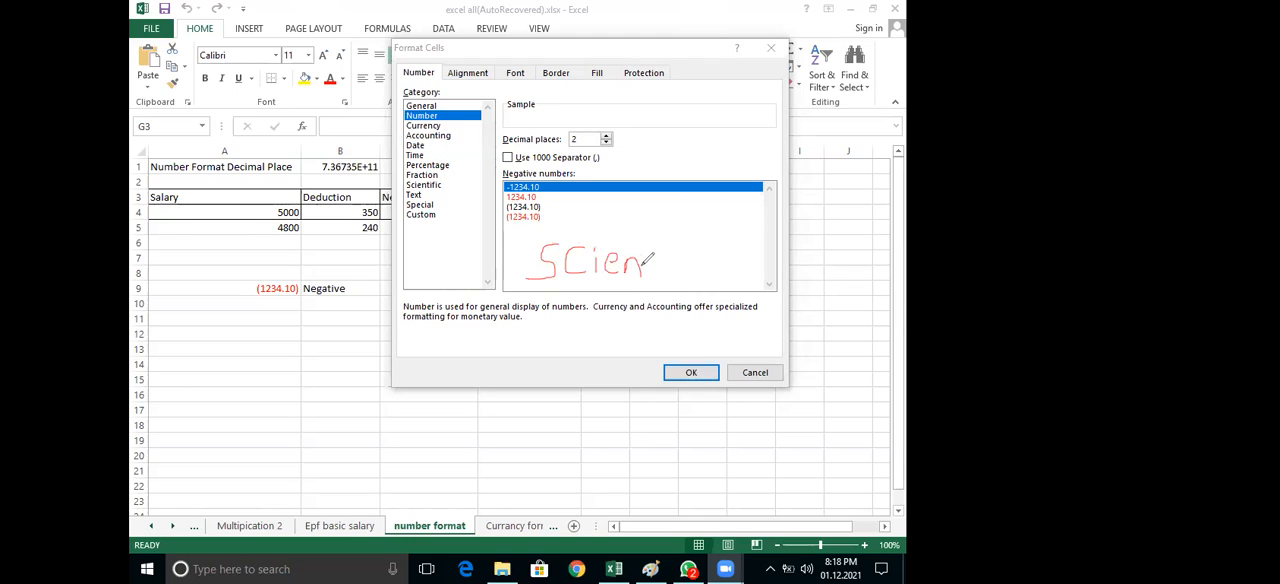
pyautogui.moveTo(662, 222)
pyautogui.mouseDown()
pyautogui.moveTo(660, 284)
pyautogui.moveTo(684, 254)
pyautogui.moveTo(688, 276)
pyautogui.mouseUp()
pyautogui.moveTo(730, 226)
pyautogui.mouseDown()
pyautogui.moveTo(709, 288)
pyautogui.moveTo(730, 278)
pyautogui.mouseUp()
pyautogui.click(732, 257)
pyautogui.moveTo(748, 264); pyautogui.dragTo(755, 284)
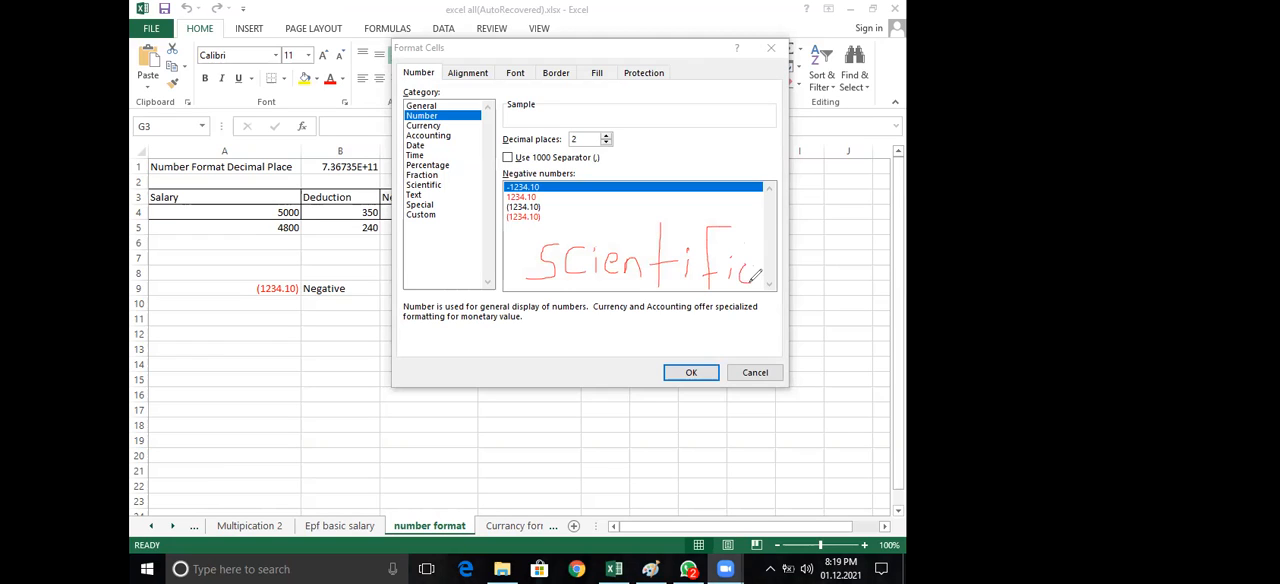
# Handwrite the example "(7.37E+11)" beneath the word "Scientific" and clear the annotations
pyautogui.moveTo(478, 338); pyautogui.dragTo(497, 379)
pyautogui.moveTo(487, 341)
pyautogui.mouseDown()
pyautogui.moveTo(516, 337)
pyautogui.moveTo(511, 376)
pyautogui.moveTo(540, 350)
pyautogui.moveTo(579, 346)
pyautogui.moveTo(601, 361)
pyautogui.moveTo(583, 363)
pyautogui.moveTo(630, 368)
pyautogui.moveTo(645, 334)
pyautogui.moveTo(657, 371)
pyautogui.moveTo(673, 370)
pyautogui.moveTo(669, 351)
pyautogui.moveTo(711, 348)
pyautogui.moveTo(706, 373)
pyautogui.mouseUp()
pyautogui.click(554, 353)
pyautogui.moveTo(726, 338); pyautogui.dragTo(741, 370)
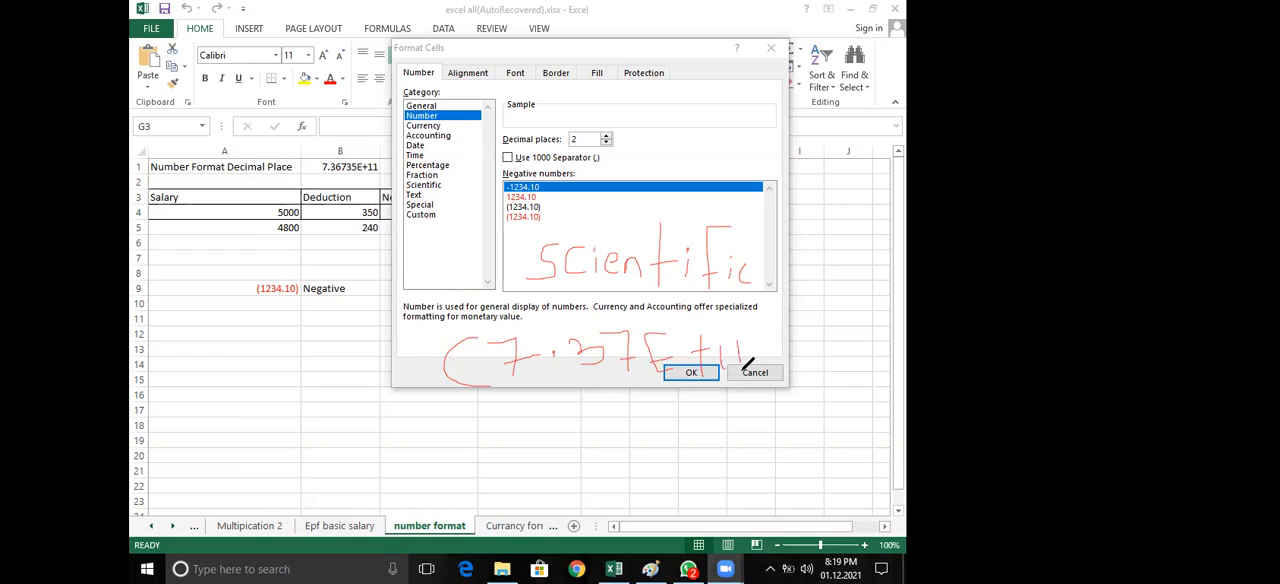
pyautogui.moveTo(752, 320); pyautogui.dragTo(749, 369)
pyautogui.click(793, 55)
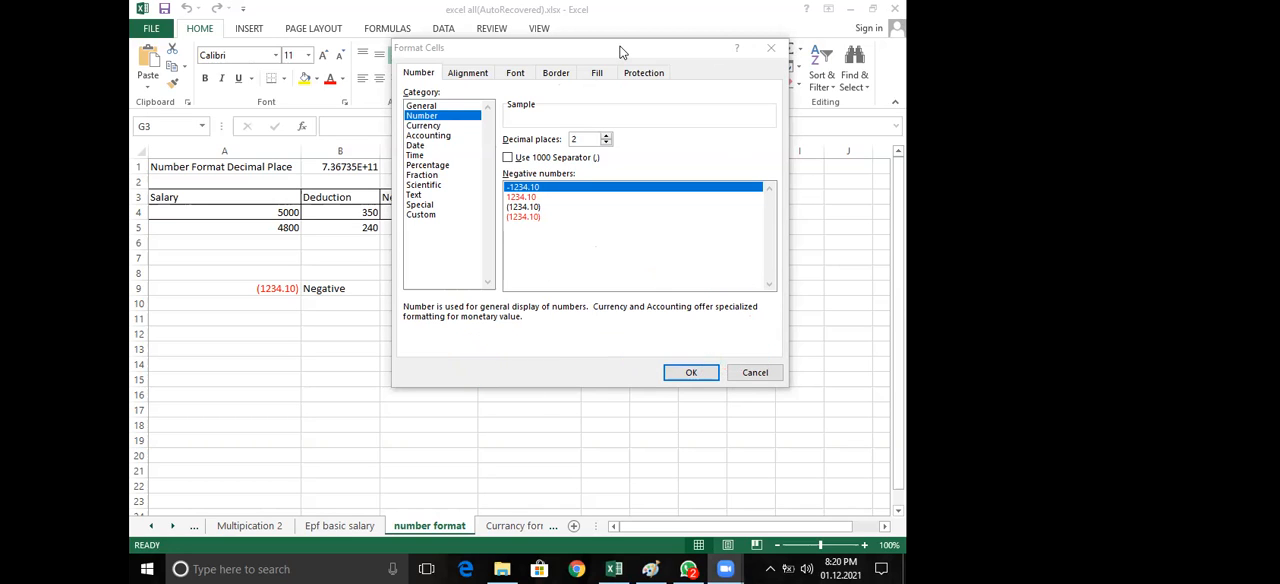
# Reposition the Format Cells dialog, close it without applying a format, and select cell C9
pyautogui.moveTo(620, 50); pyautogui.dragTo(489, 252)
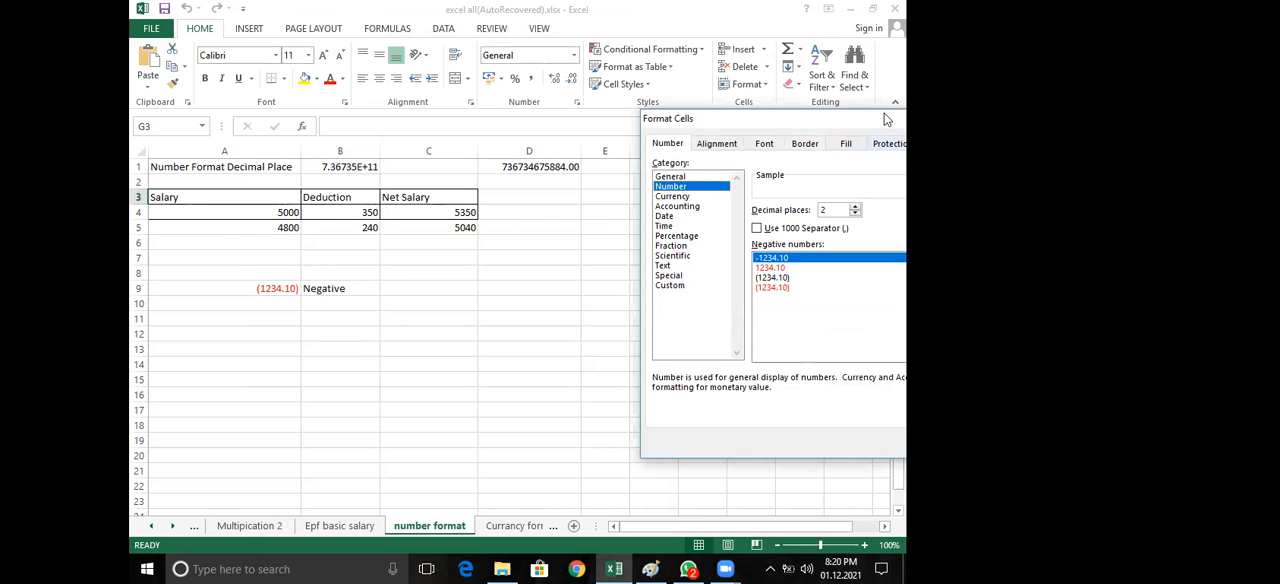
pyautogui.moveTo(846, 126); pyautogui.dragTo(506, 125)
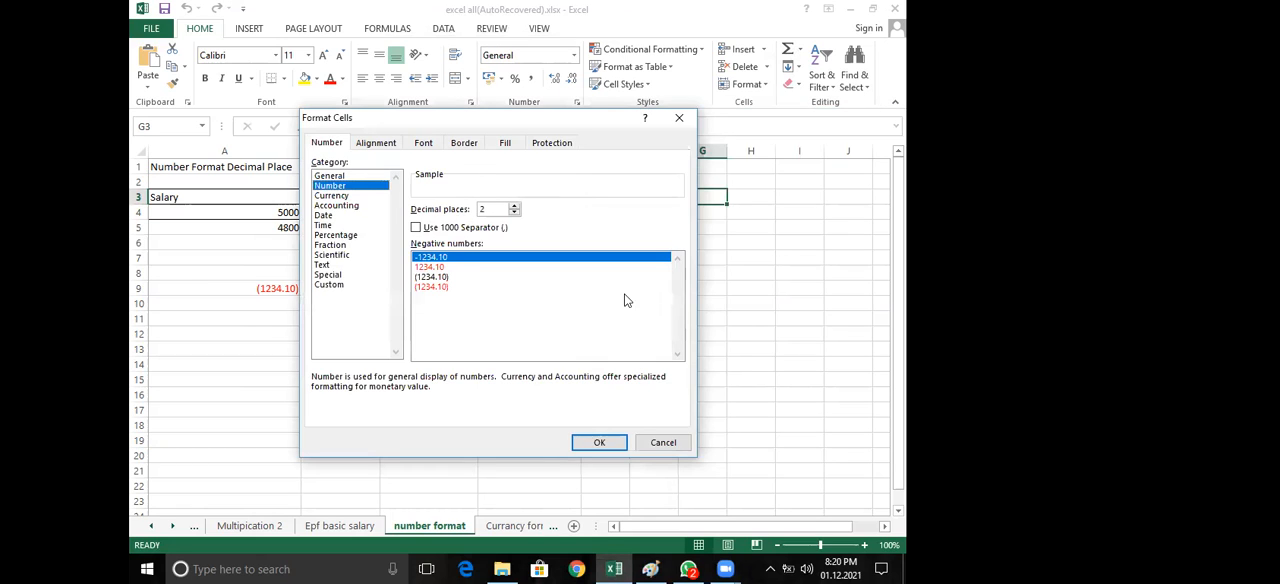
pyautogui.click(679, 119)
pyautogui.click(426, 284)
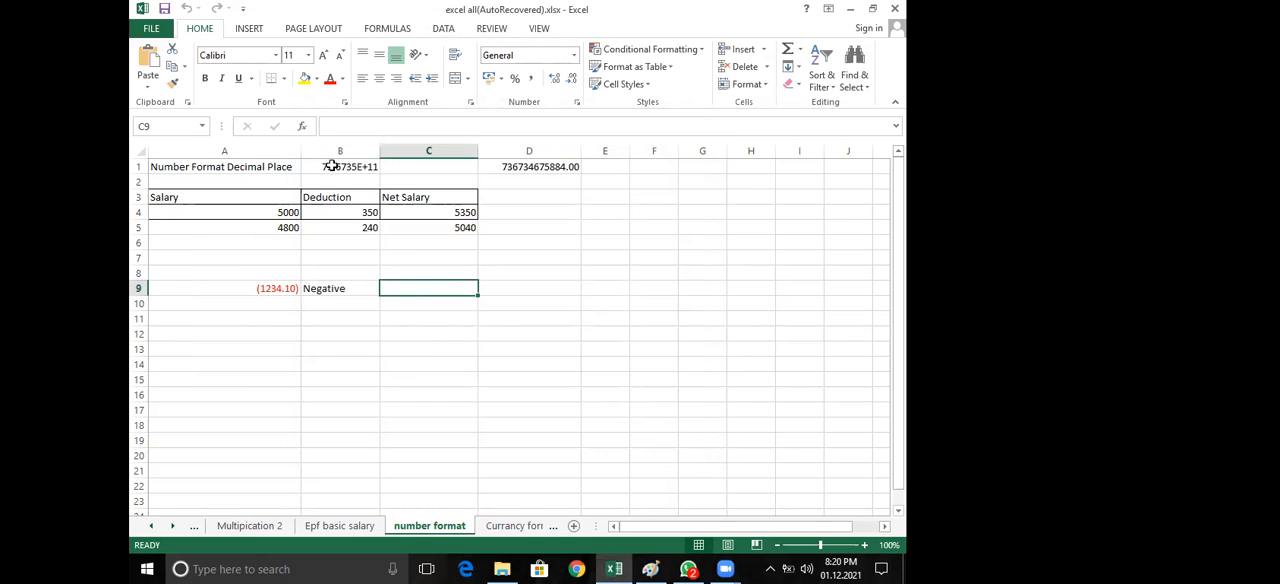
# Select cell B1 to check the full number stored behind its scientific display
pyautogui.click(514, 274)
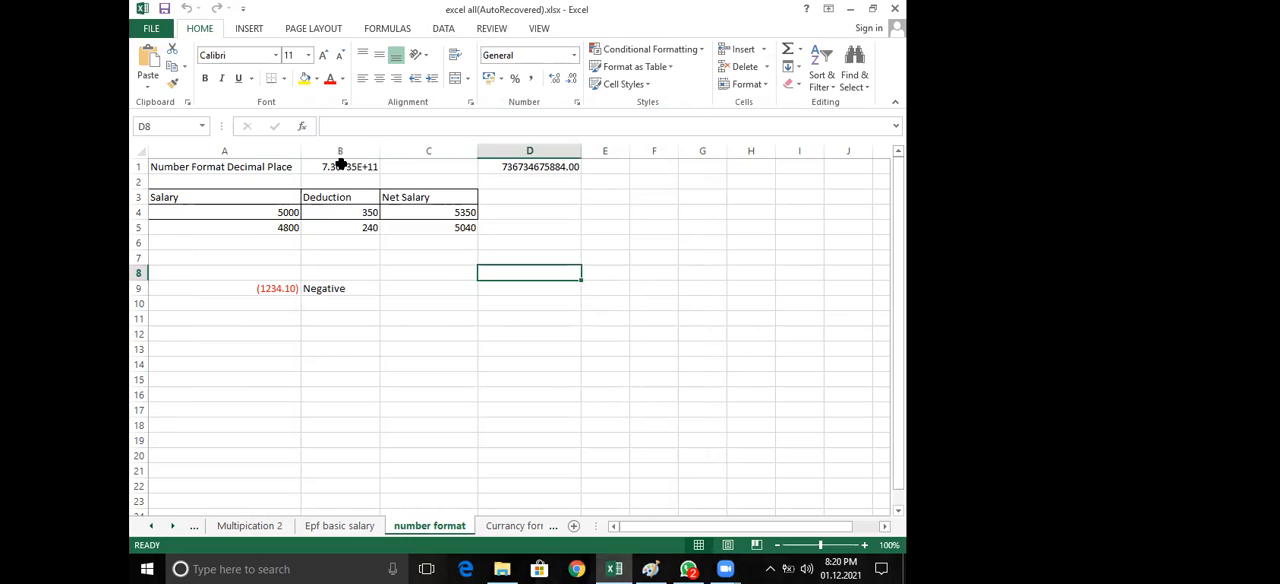
pyautogui.click(341, 166)
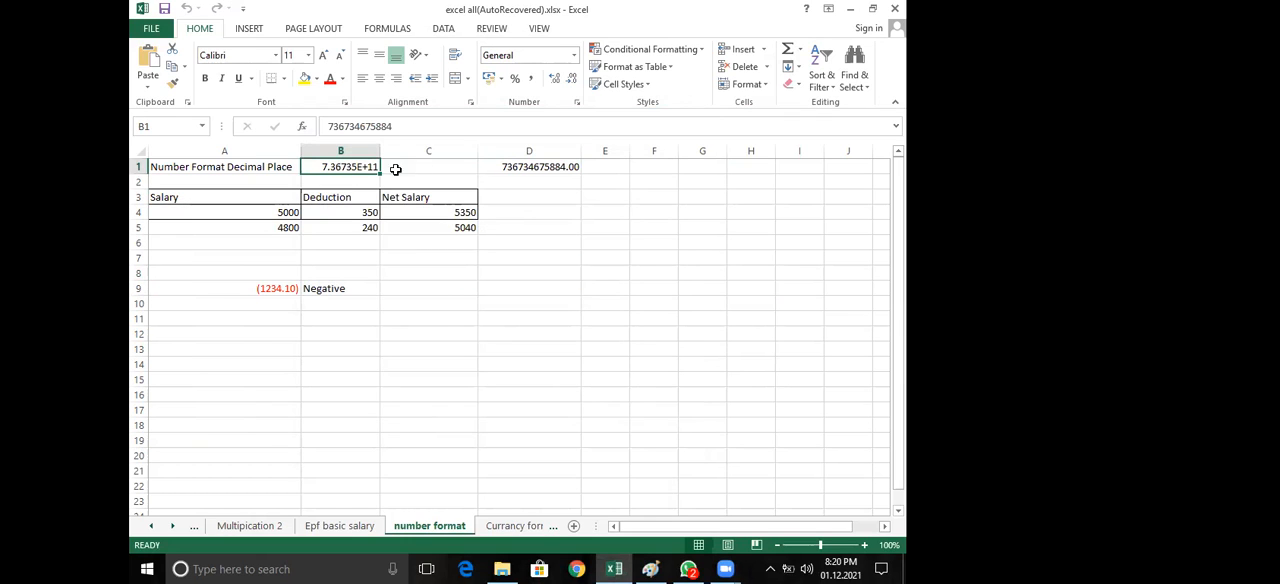
pyautogui.click(412, 306)
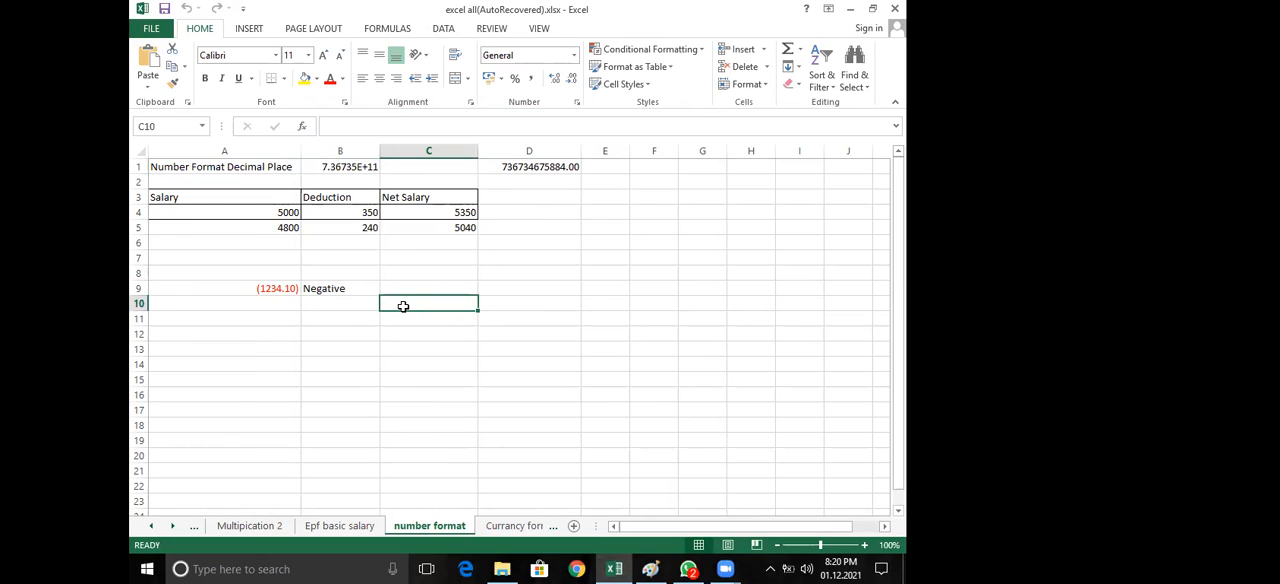
pyautogui.hotkey('shift', 'F10')
pyautogui.press('Escape')
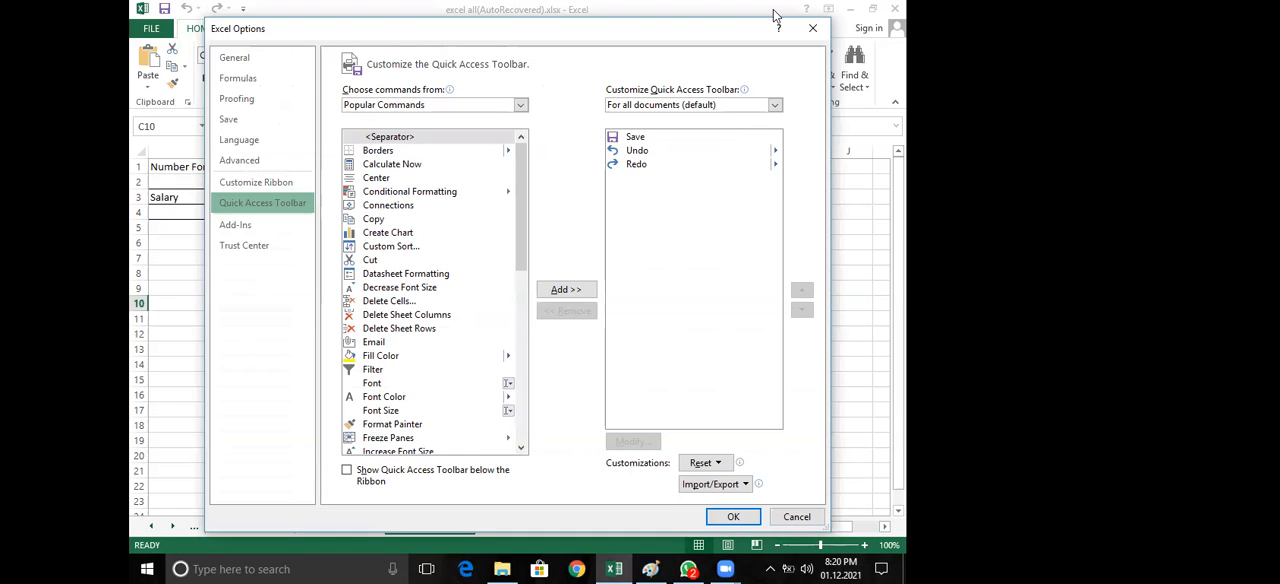
pyautogui.click(813, 28)
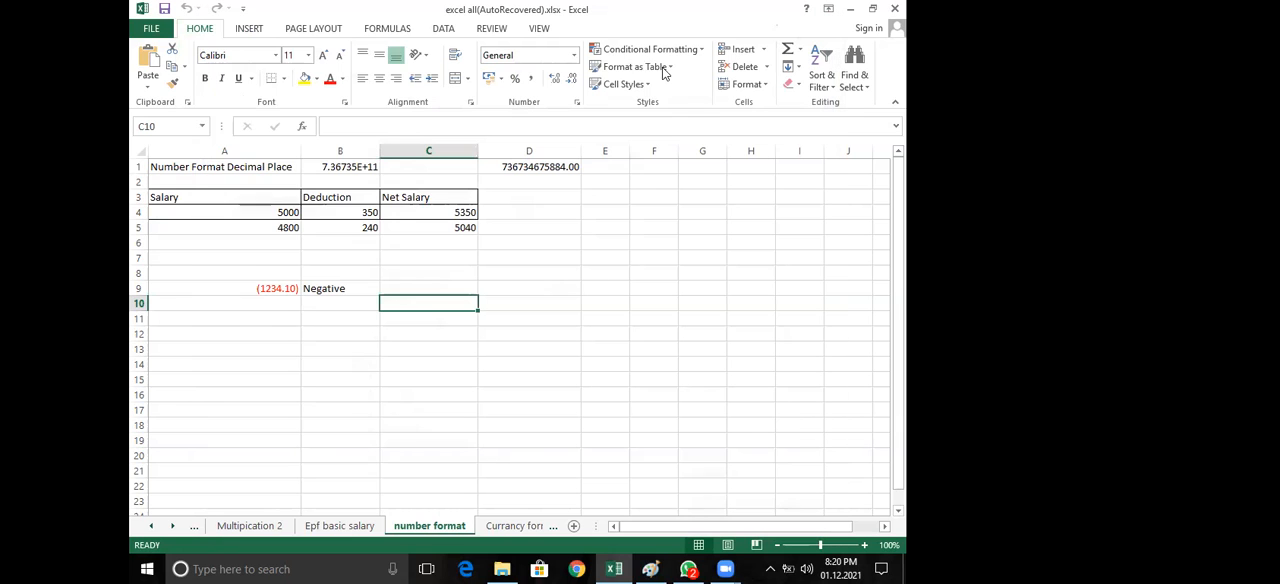
# Enter the number 736734675884.00 in cell C11
pyautogui.click(426, 320)
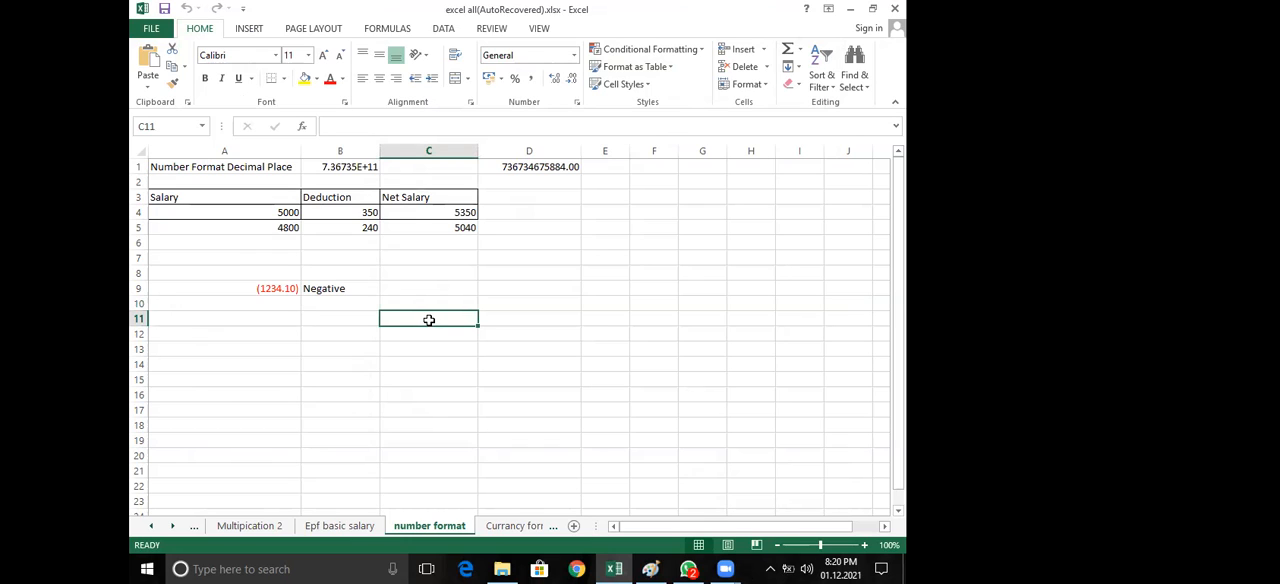
pyautogui.doubleClick(427, 316)
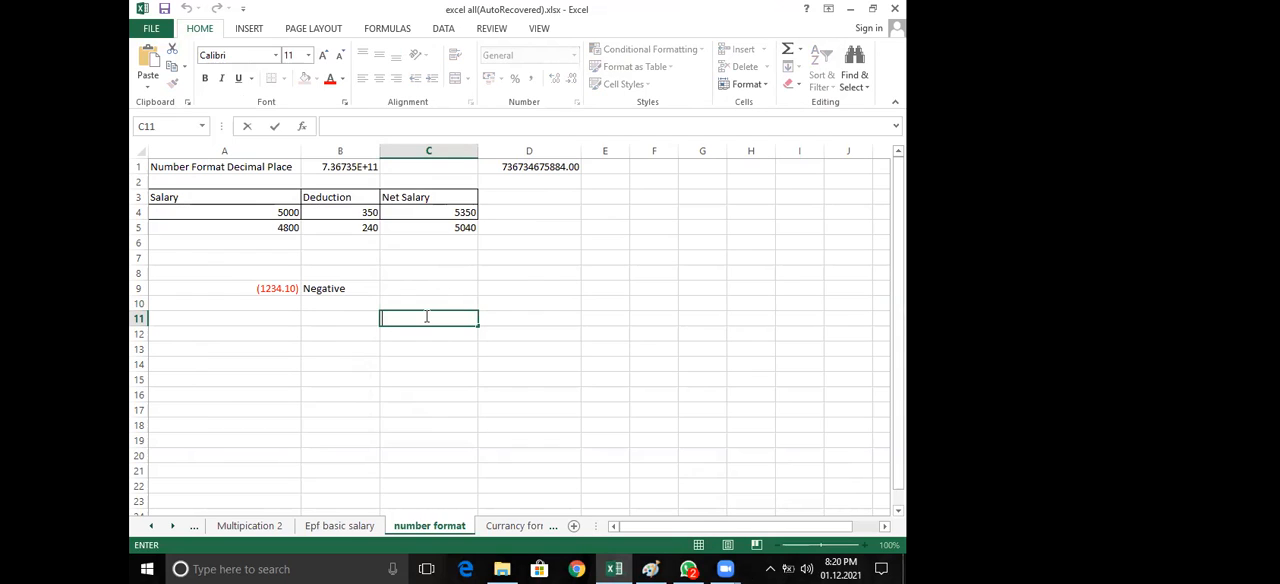
pyautogui.write('736734')
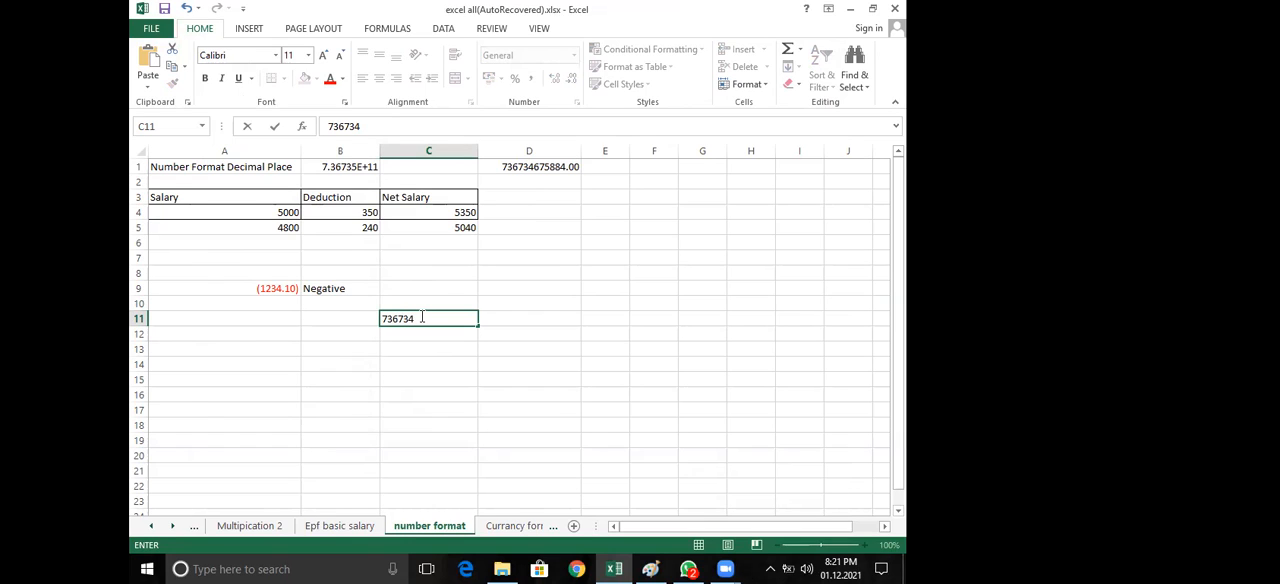
pyautogui.write('6758')
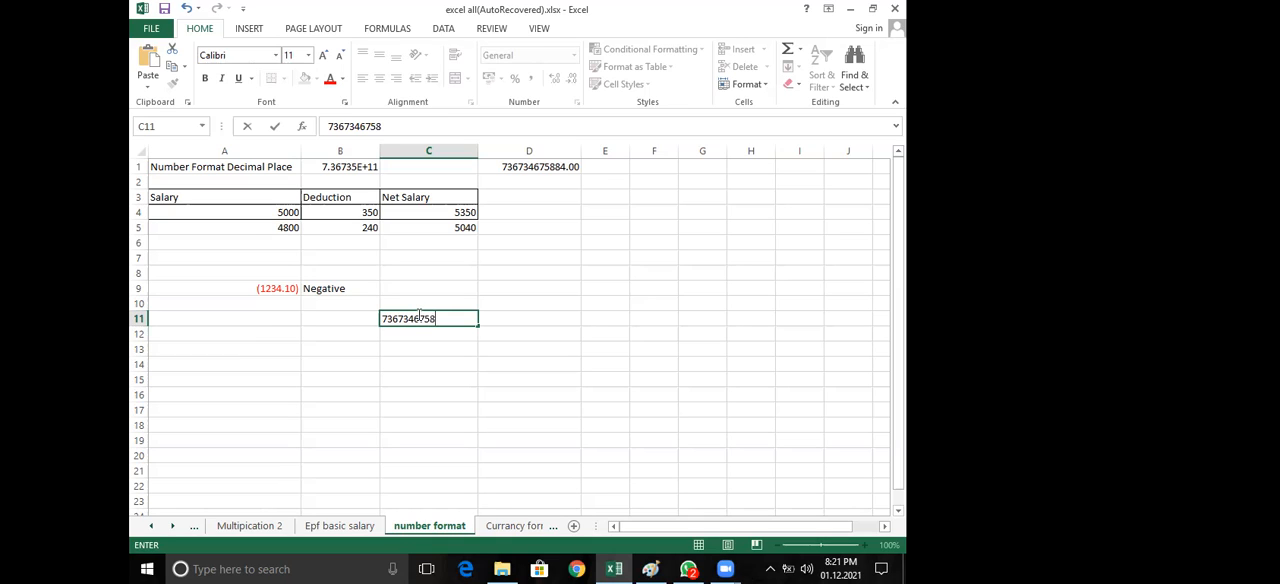
pyautogui.write('84')
pyautogui.write('.')
pyautogui.write('00')
pyautogui.press('Return')
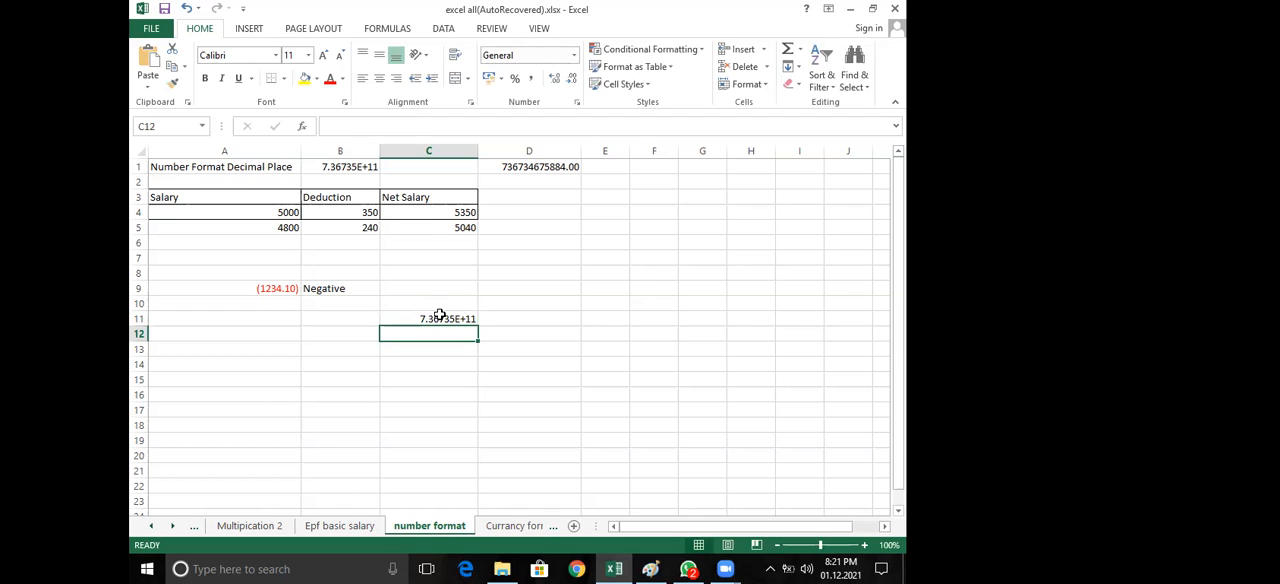
# Compare the stored values of cells C11 and D1 without changing either one
pyautogui.click(441, 318)
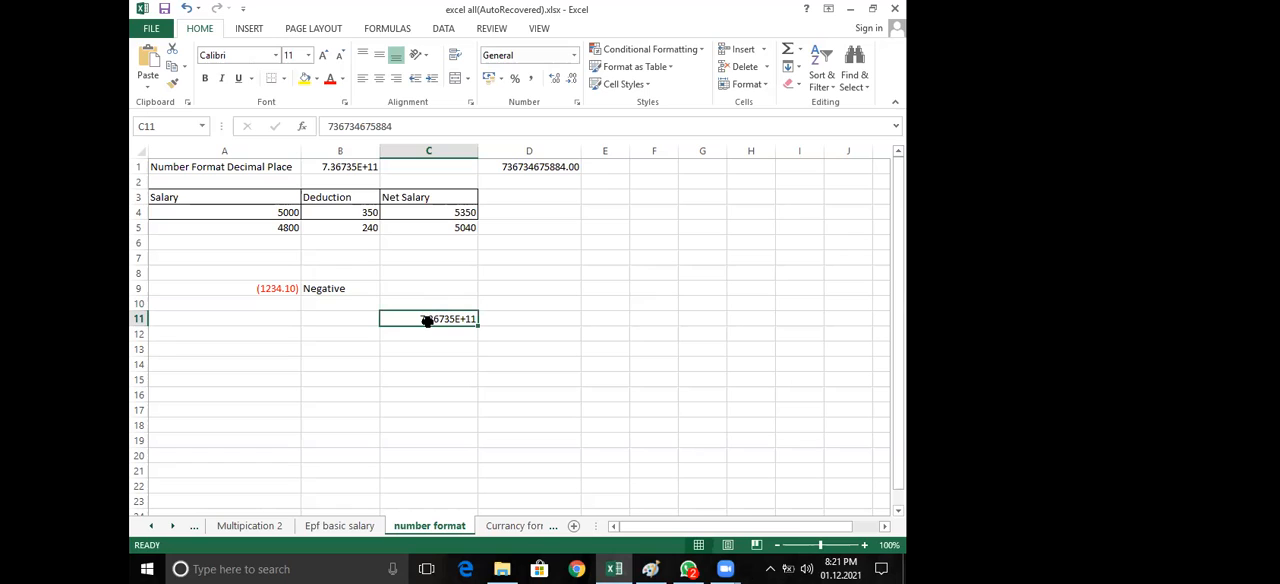
pyautogui.doubleClick(426, 319)
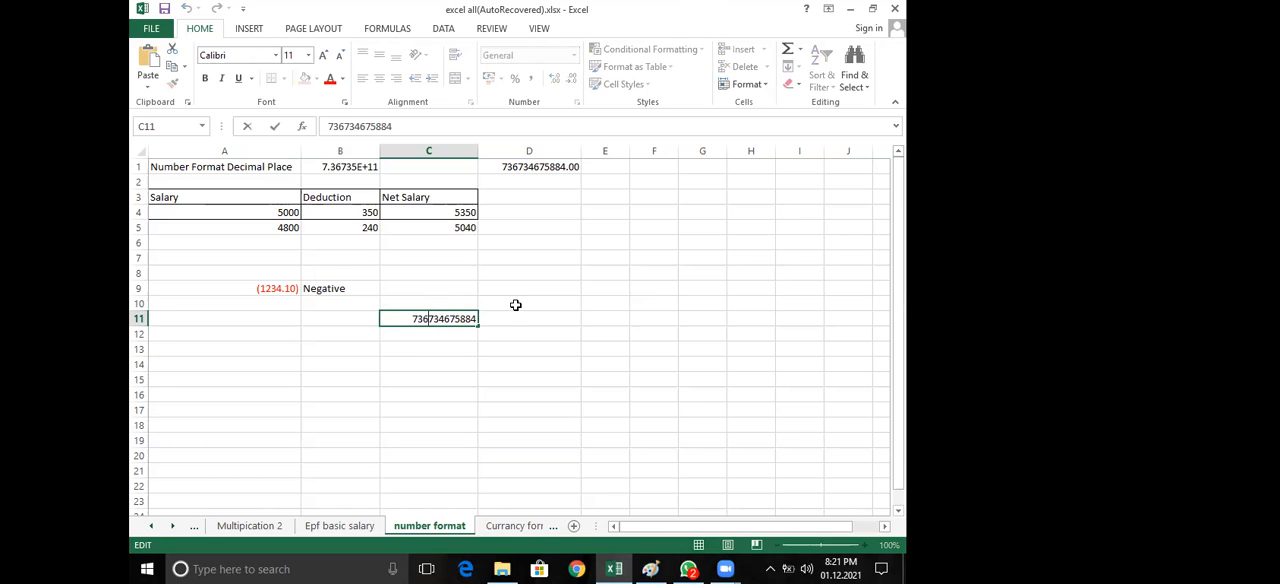
pyautogui.press('Escape')
pyautogui.click(602, 317)
pyautogui.click(452, 319)
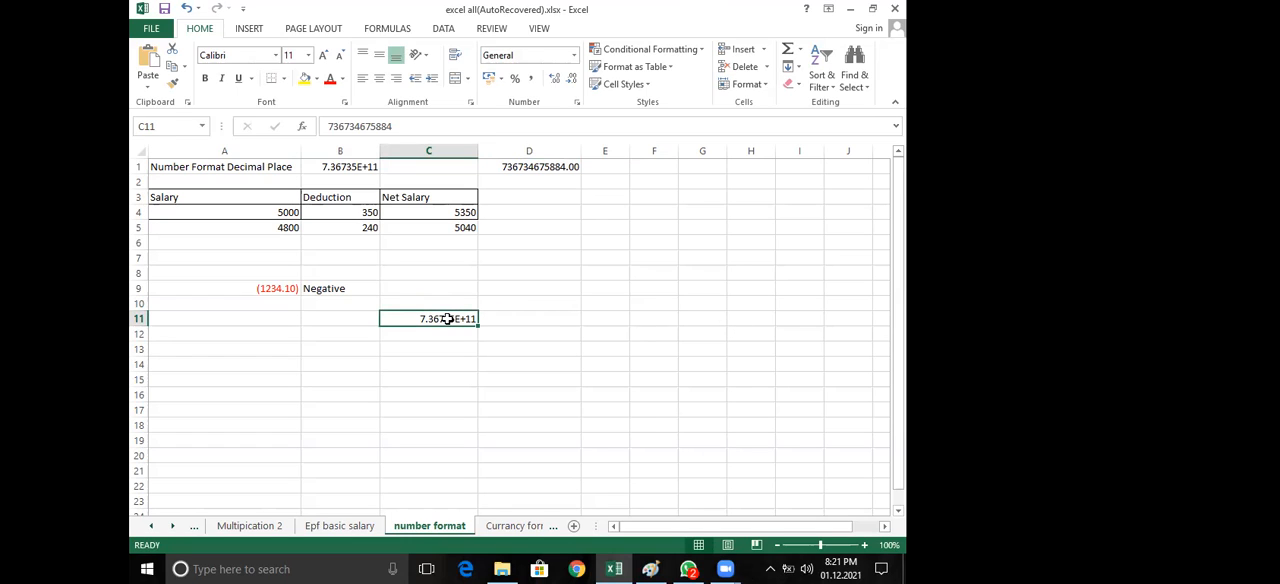
pyautogui.click(553, 167)
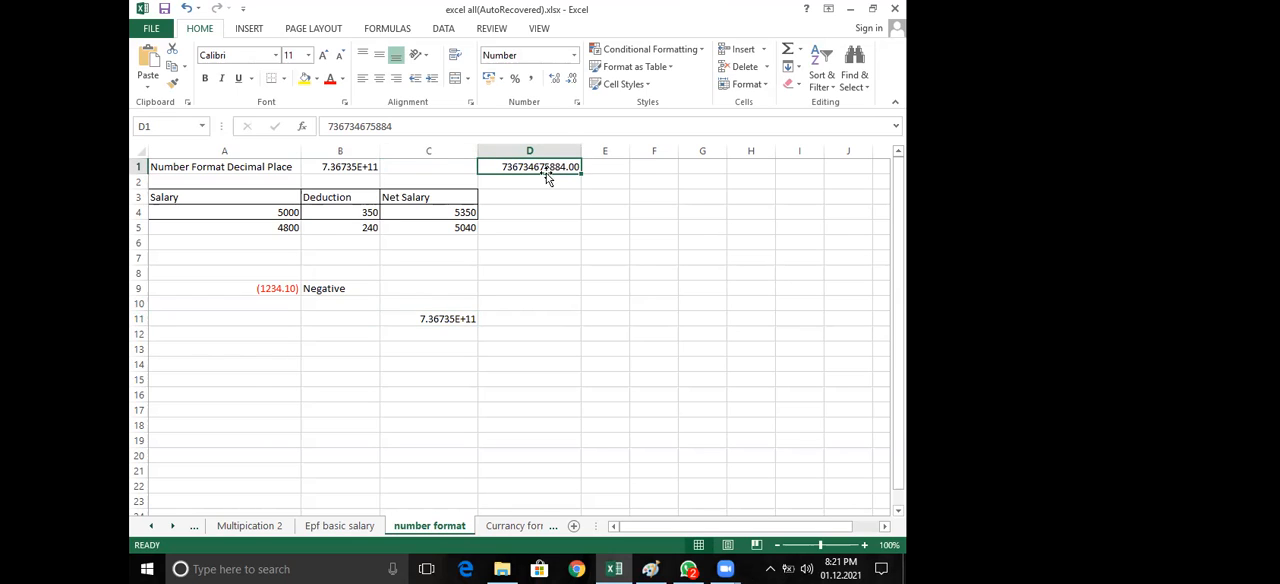
# Apply the Number format to cell C11 from the quick format list and undo it
pyautogui.click(423, 319)
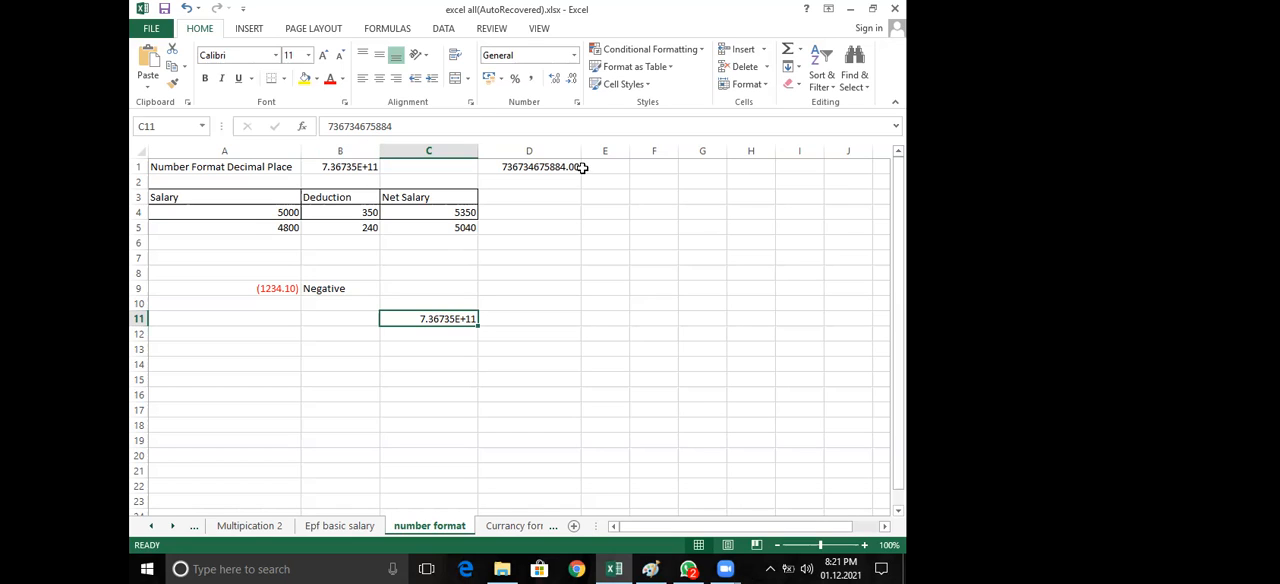
pyautogui.click(575, 57)
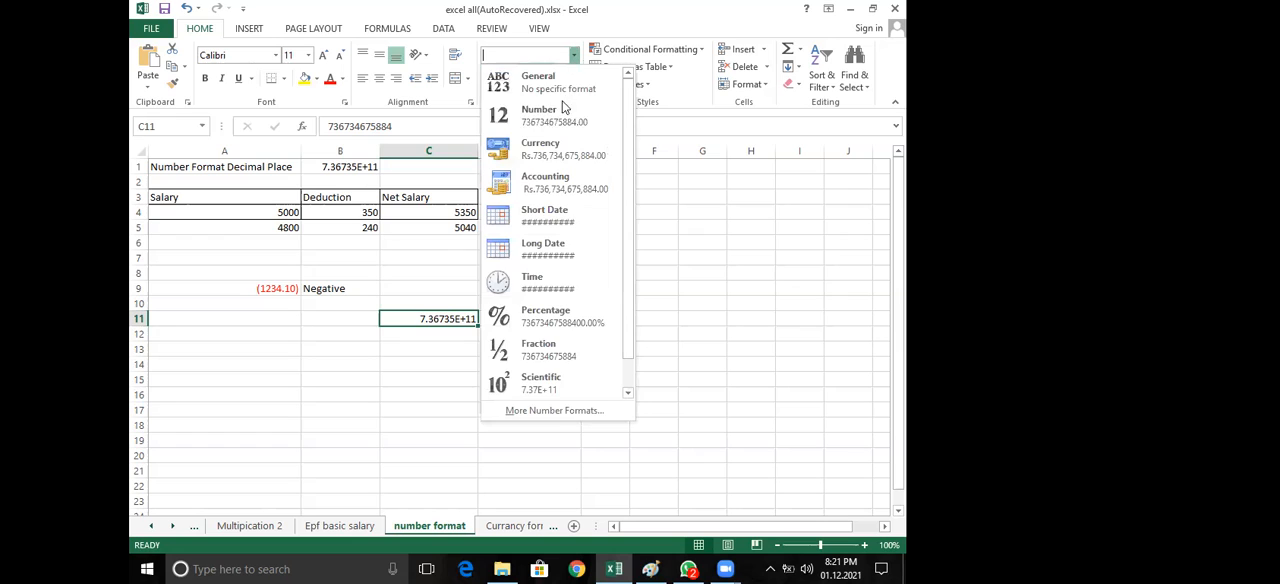
pyautogui.click(565, 121)
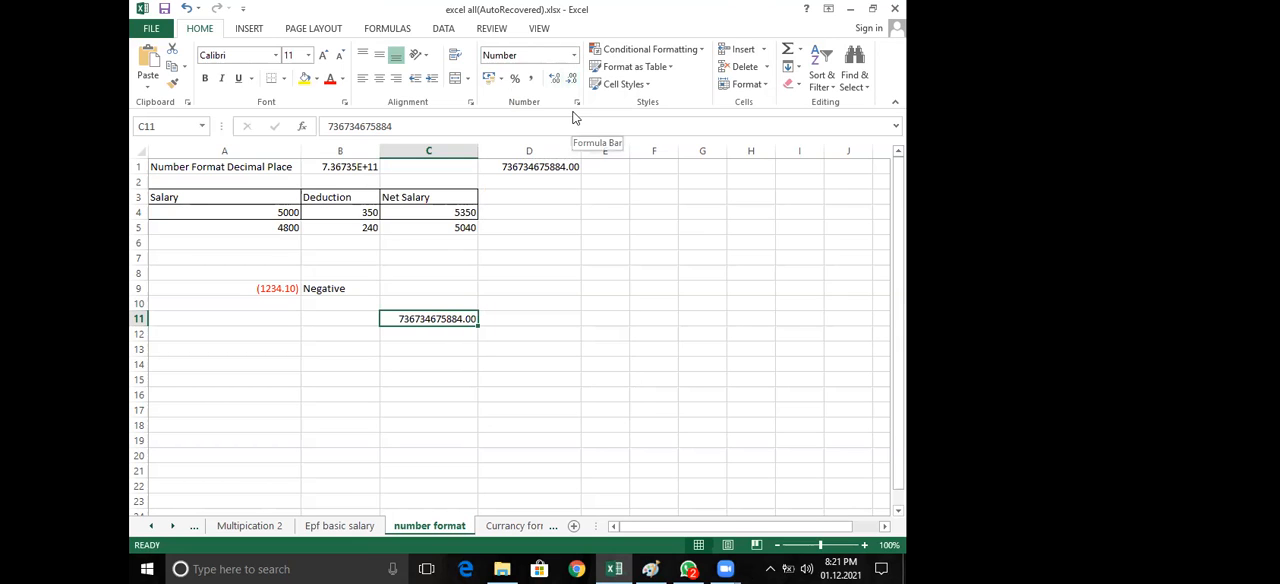
pyautogui.hotkey('ctrl', 'z')
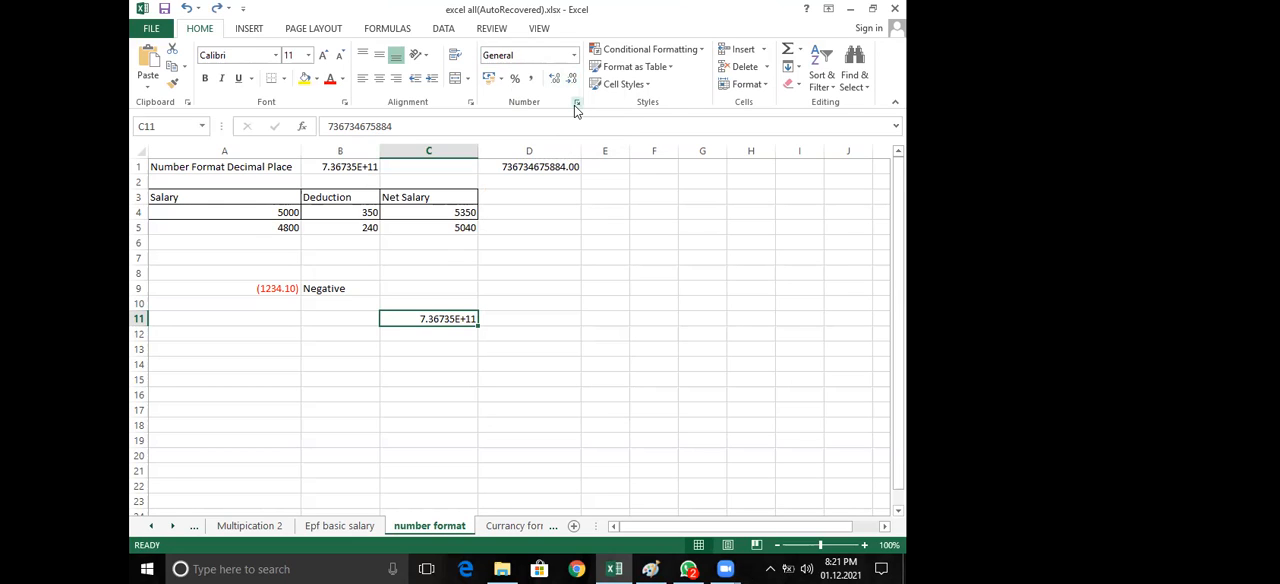
# Preview the Scientific category for cell C11 in Format Cells, but apply Number with 2 decimal places
pyautogui.click(577, 103)
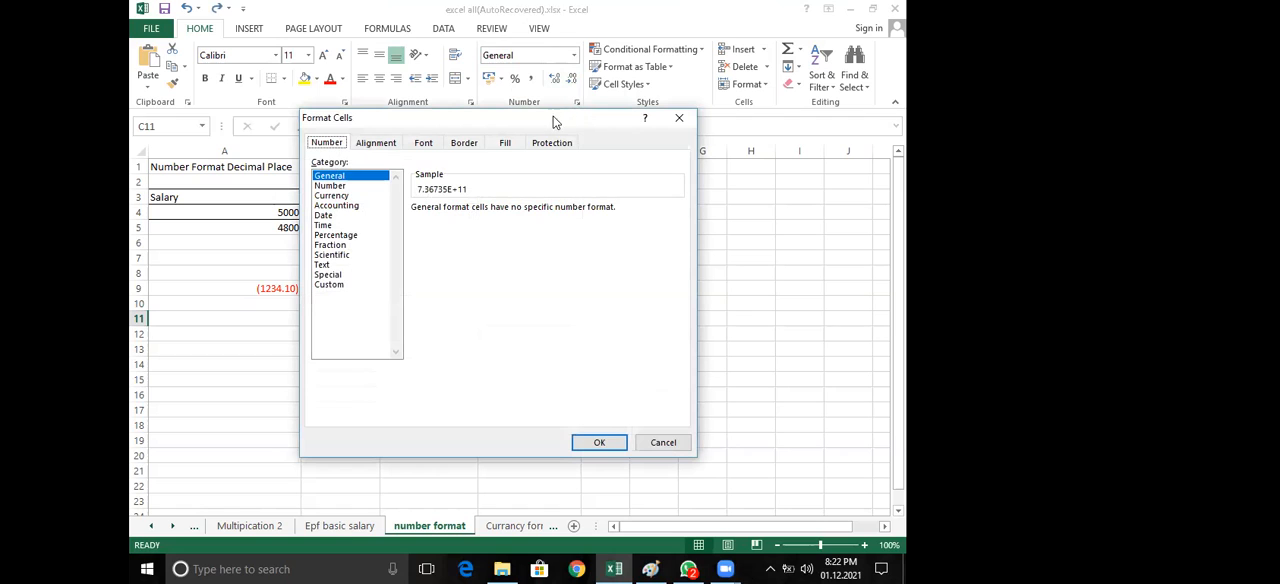
pyautogui.moveTo(532, 119); pyautogui.dragTo(707, 31)
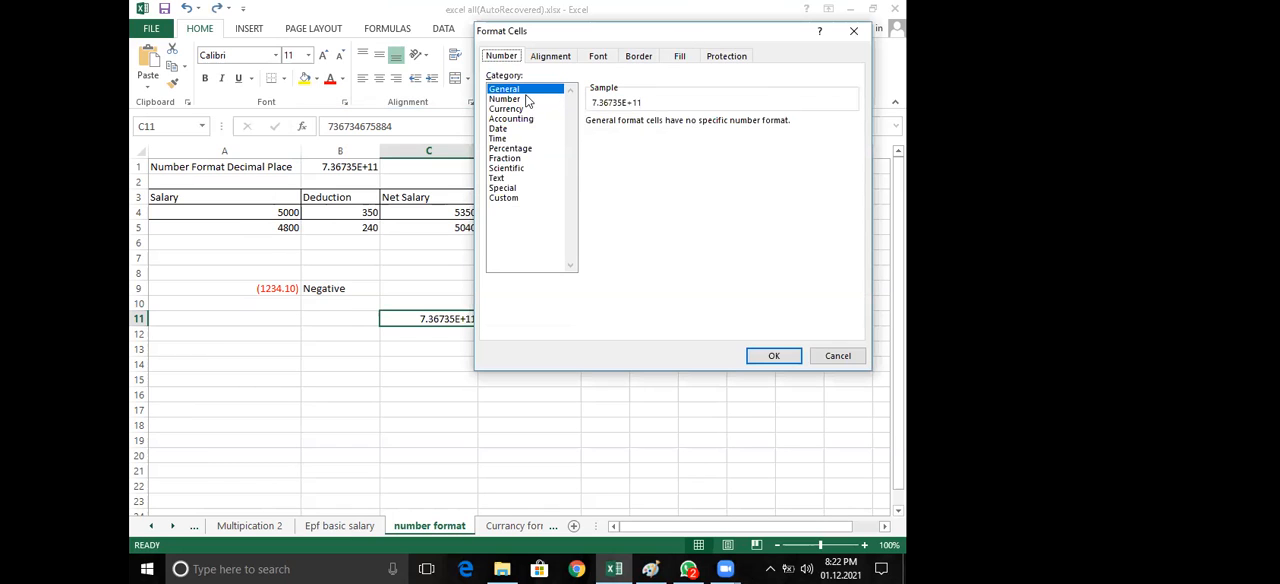
pyautogui.click(506, 168)
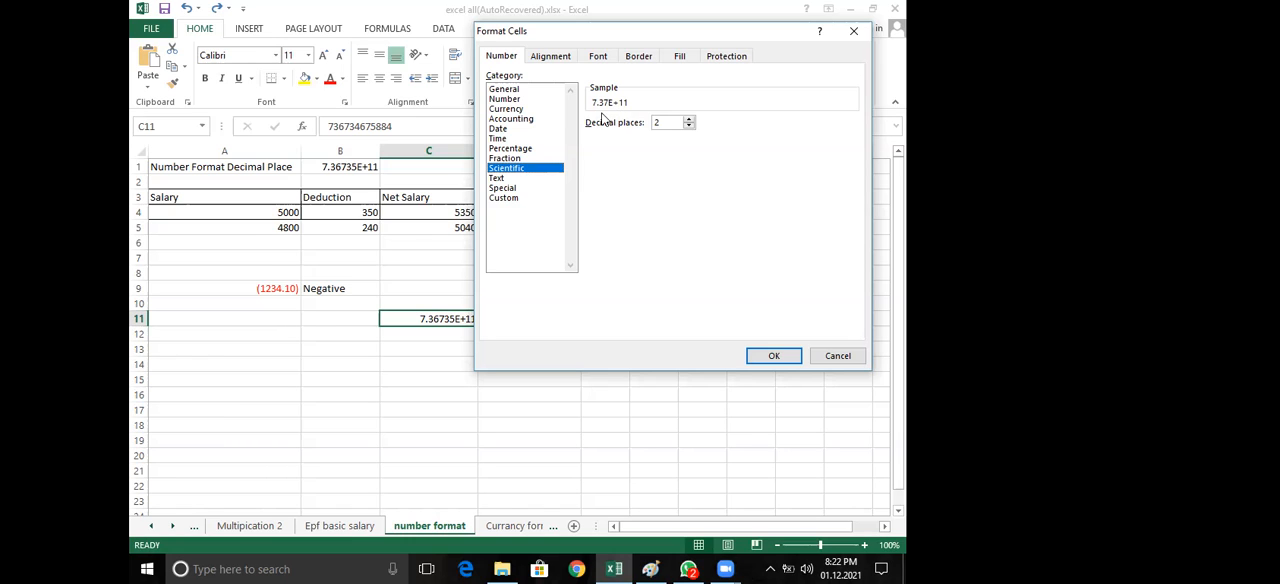
pyautogui.click(503, 99)
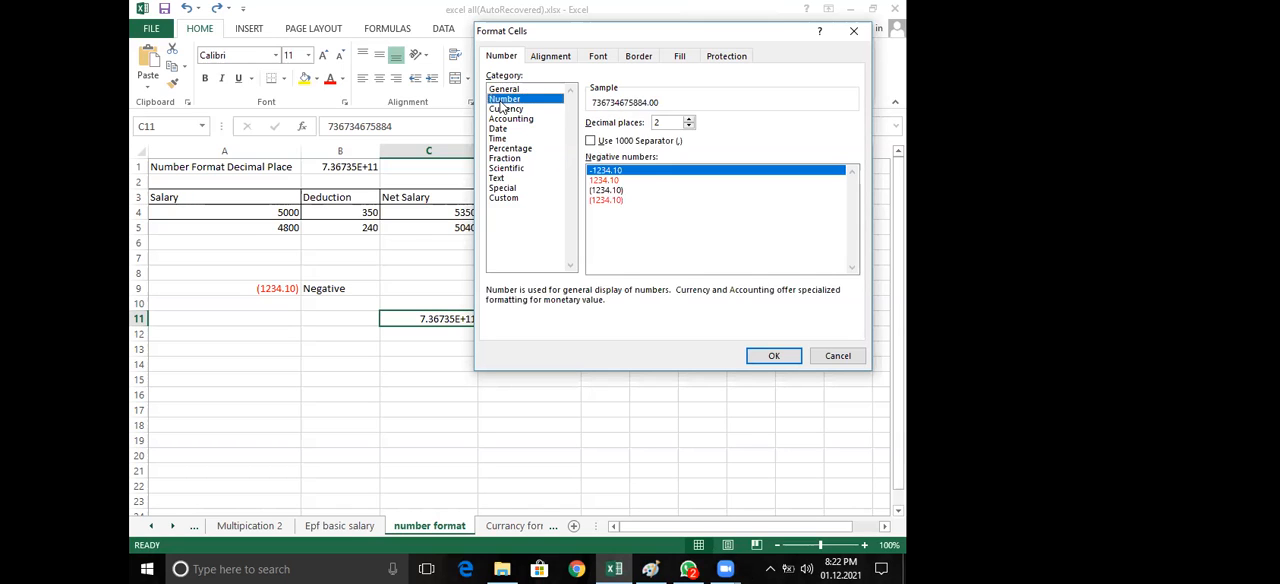
pyautogui.click(777, 356)
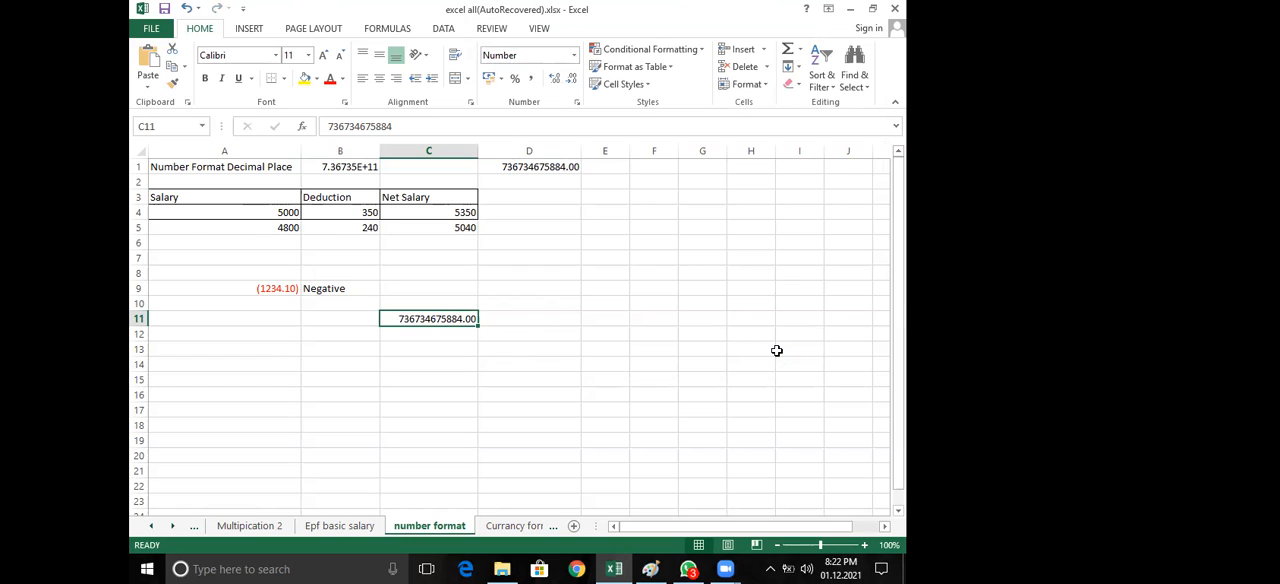
# Return cell C11 to the General number format
pyautogui.click(520, 170)
pyautogui.click(419, 318)
pyautogui.hotkey('ctrl', 'shift', '~')
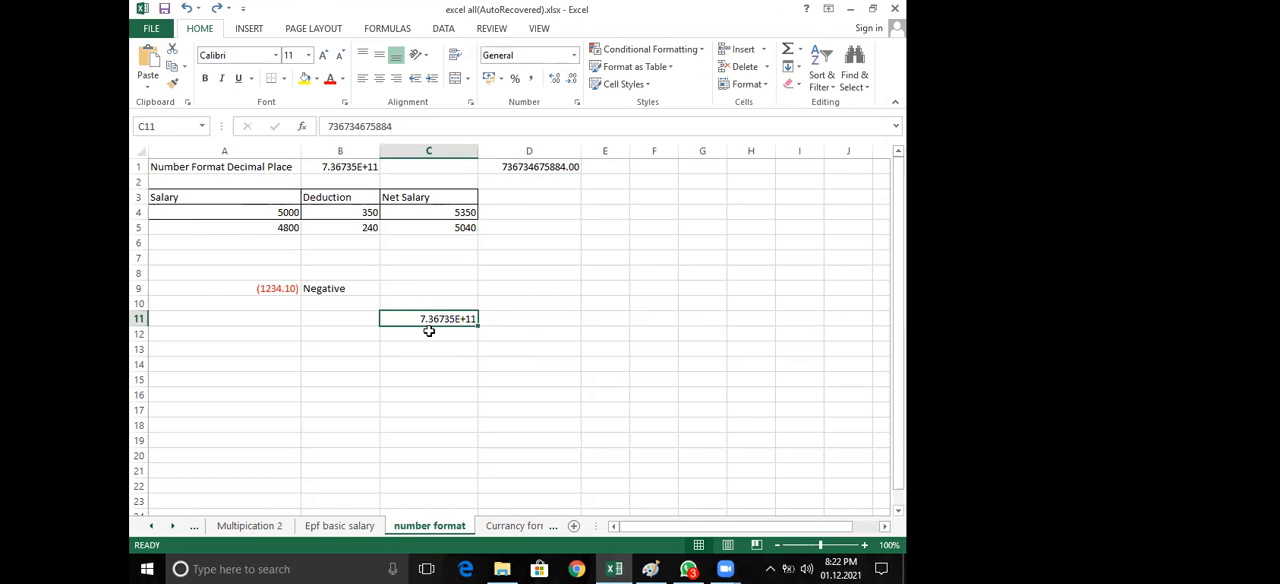
# Preview the Scientific category for cell C11 in Format Cells, cancel, and review the quick list of number formats
pyautogui.click(517, 333)
pyautogui.click(445, 322)
pyautogui.click(577, 102)
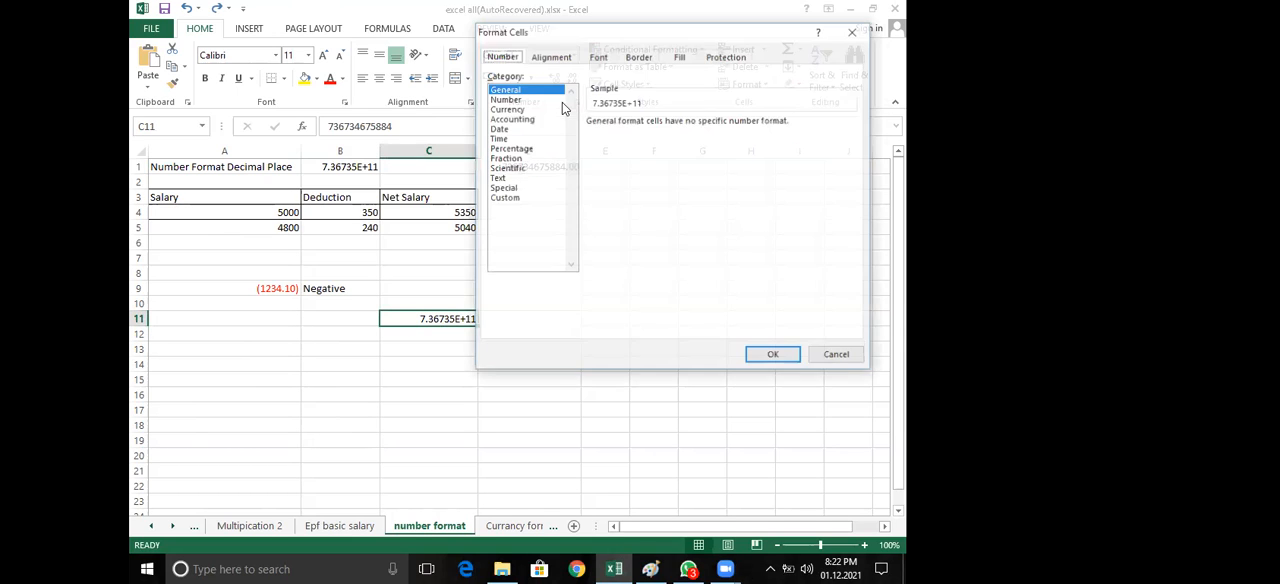
pyautogui.click(510, 168)
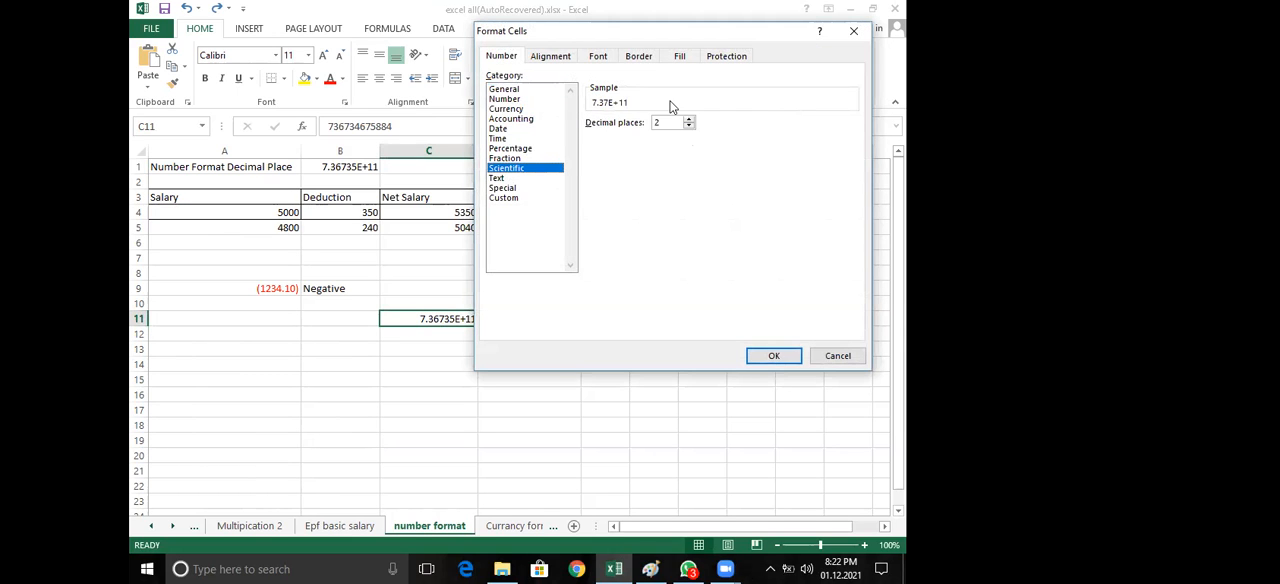
pyautogui.click(847, 354)
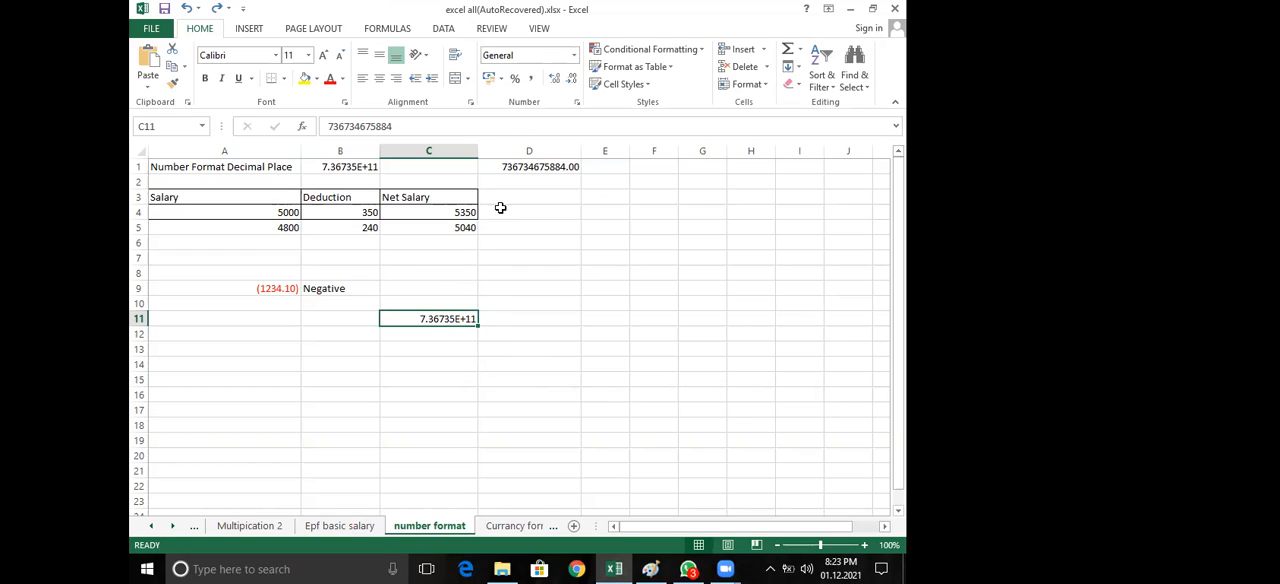
pyautogui.click(574, 55)
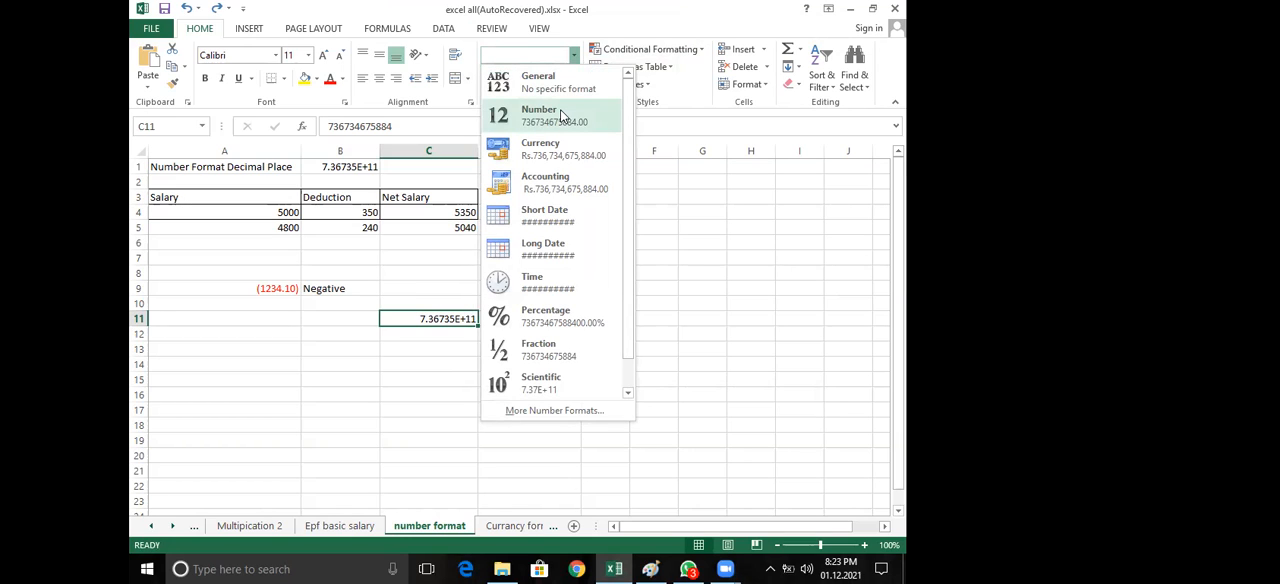
pyautogui.click(691, 216)
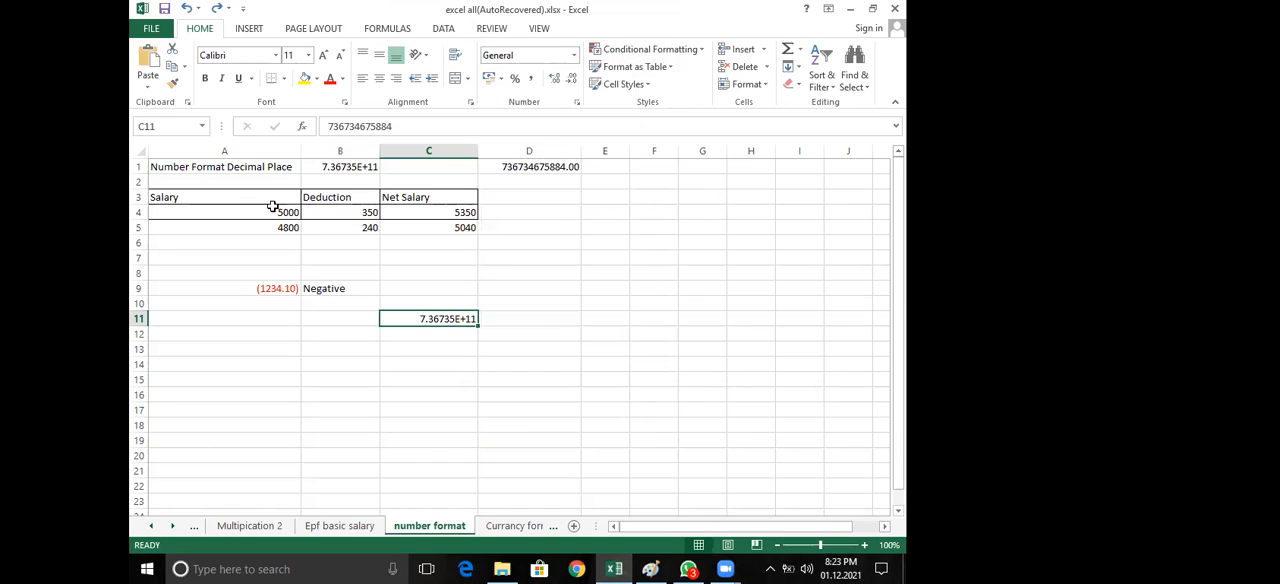
# Label the numbers in B1 and D1 by entering "be fore" in cell B2 and "after" in cell D2
pyautogui.click(350, 179)
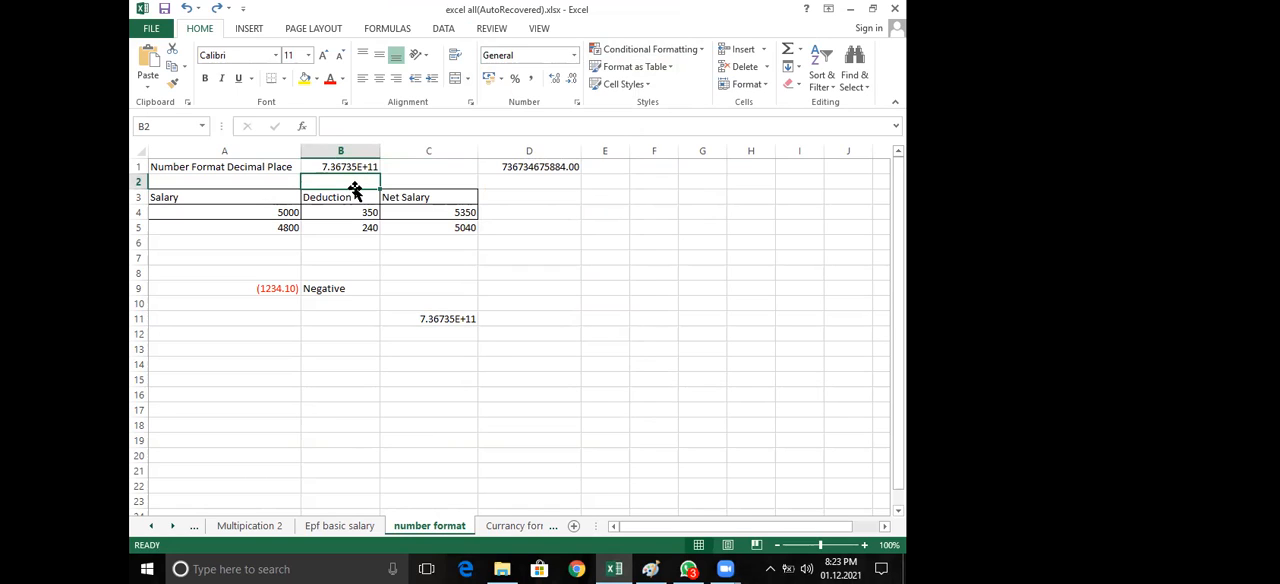
pyautogui.write('b')
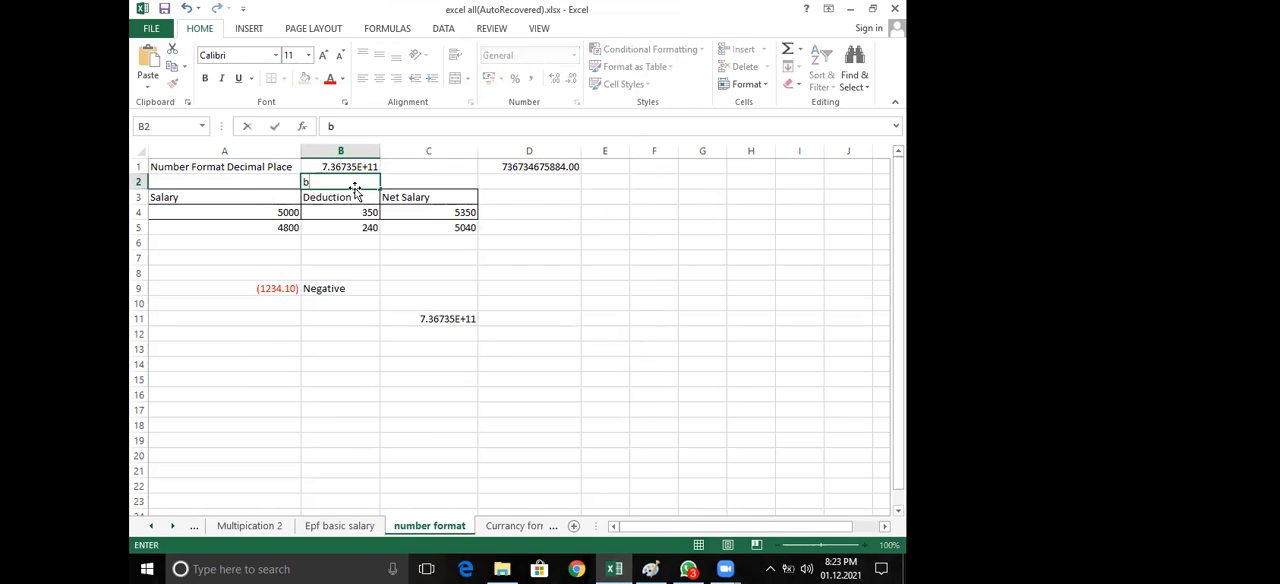
pyautogui.write('e fore')
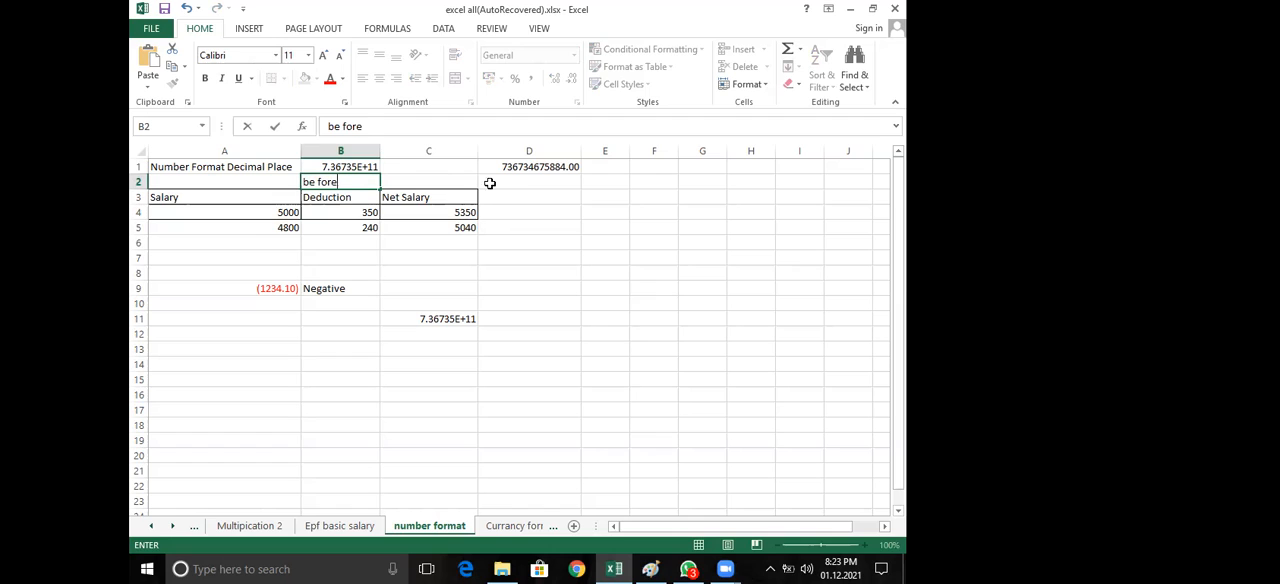
pyautogui.click(509, 181)
pyautogui.write('a')
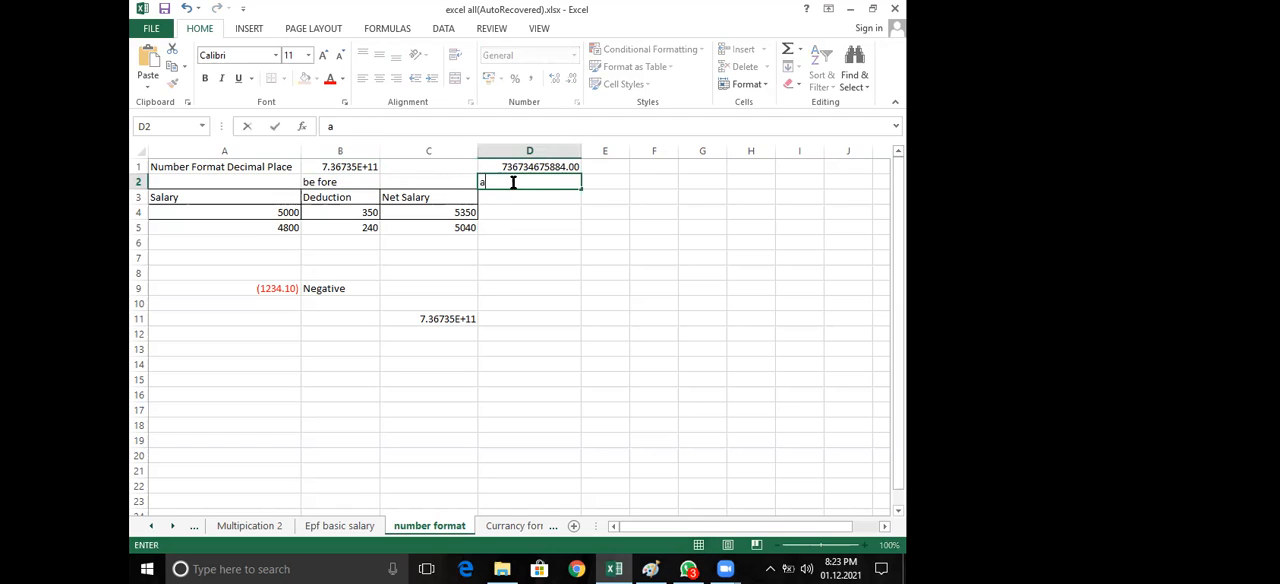
pyautogui.write('fter')
pyautogui.click(507, 200)
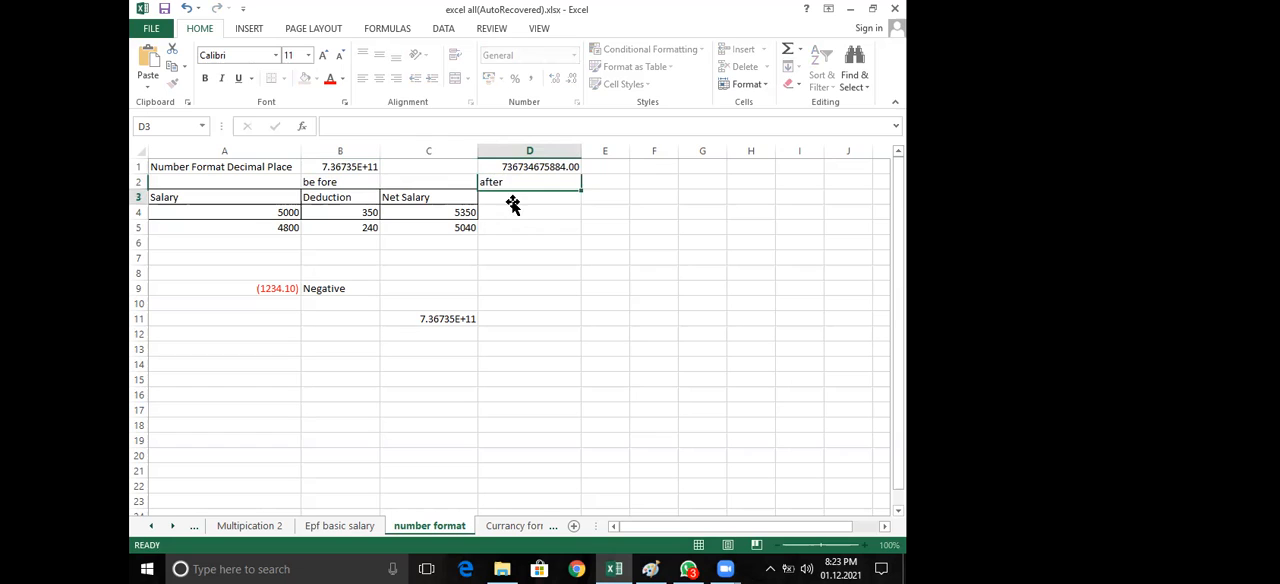
pyautogui.click(342, 177)
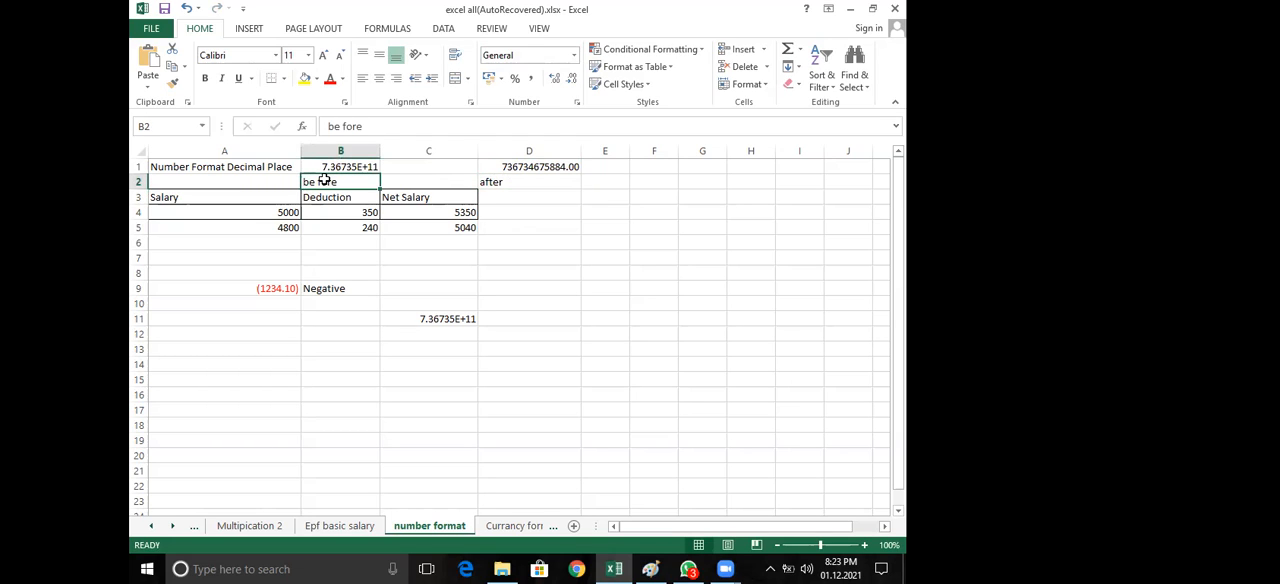
# Compare the number formats applied to the before value in B1 and the after value in D1
pyautogui.doubleClick(317, 181)
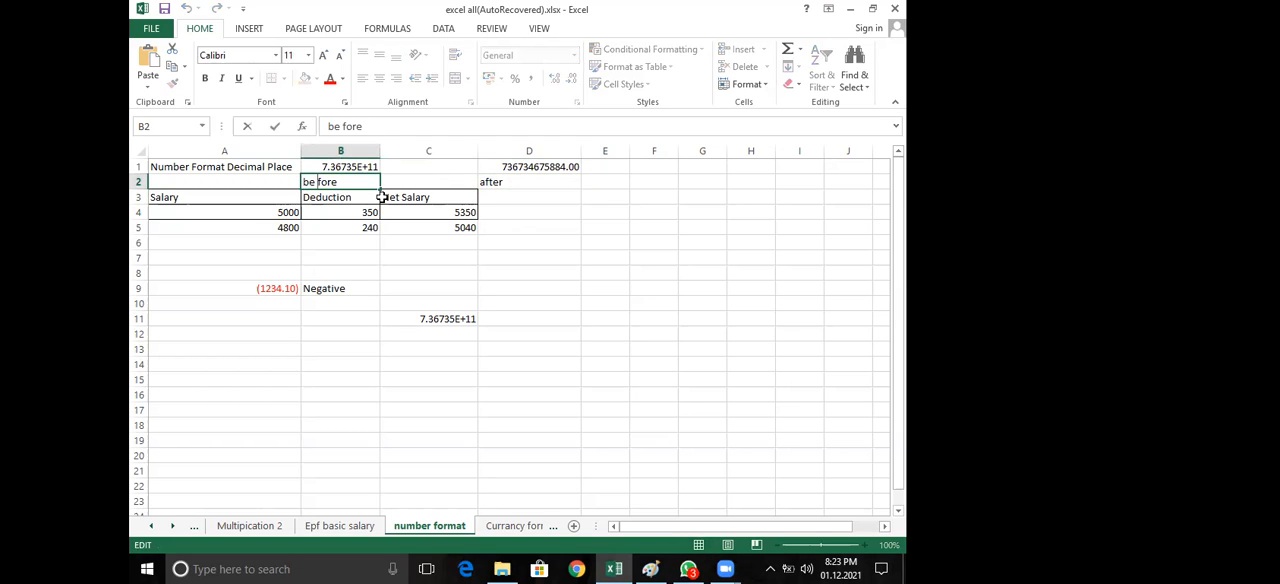
pyautogui.click(604, 303)
pyautogui.click(348, 166)
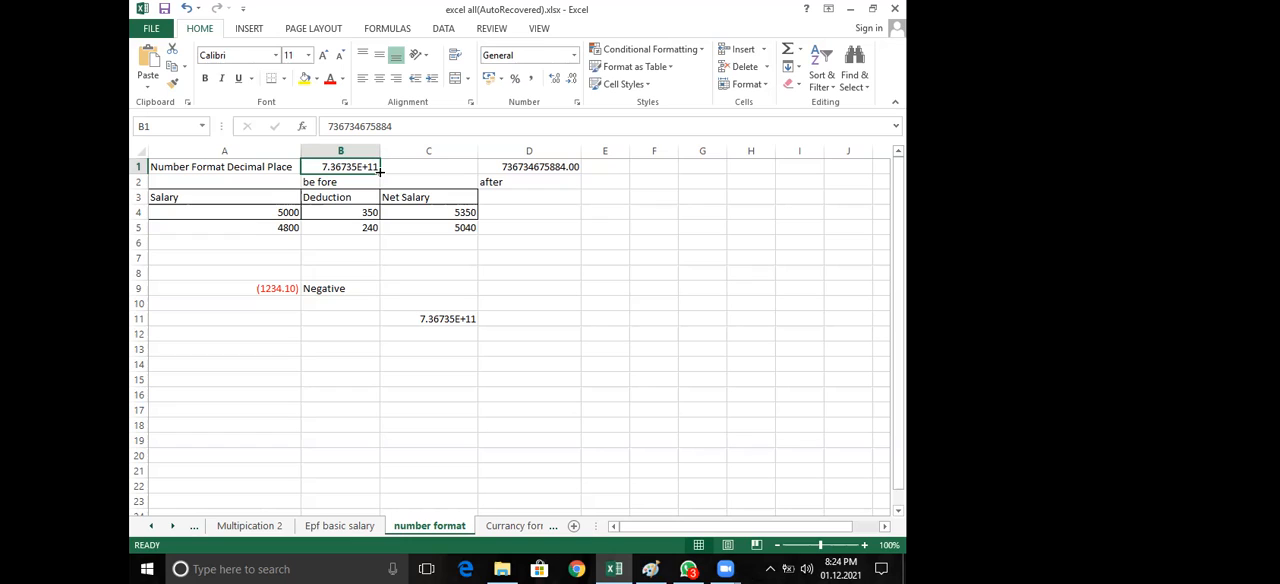
pyautogui.click(530, 167)
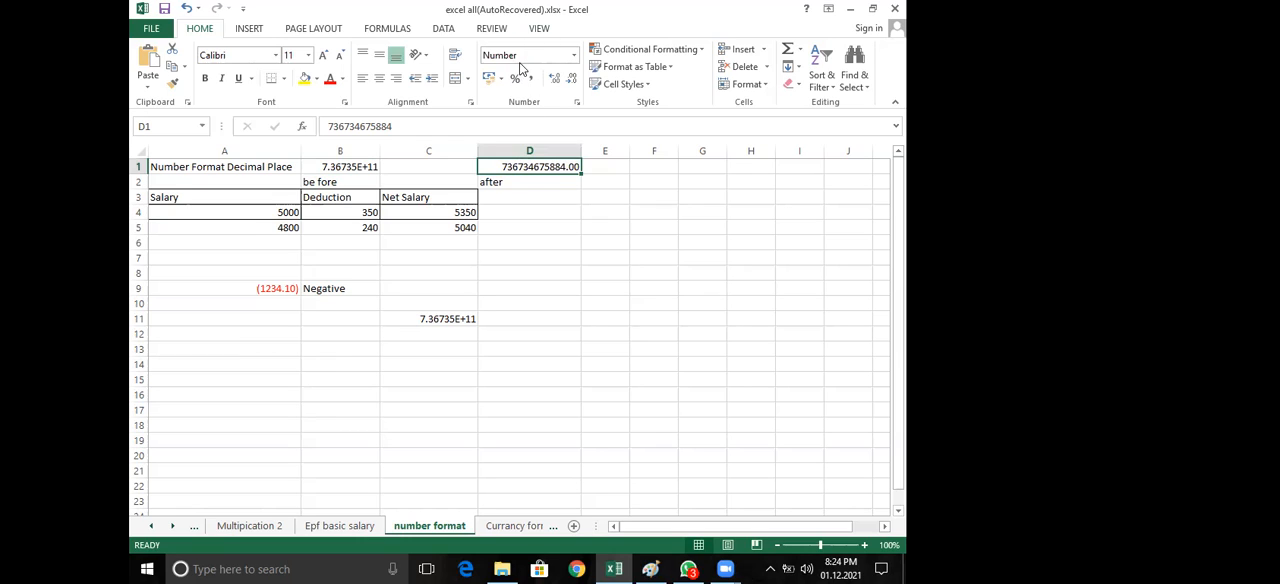
pyautogui.click(324, 170)
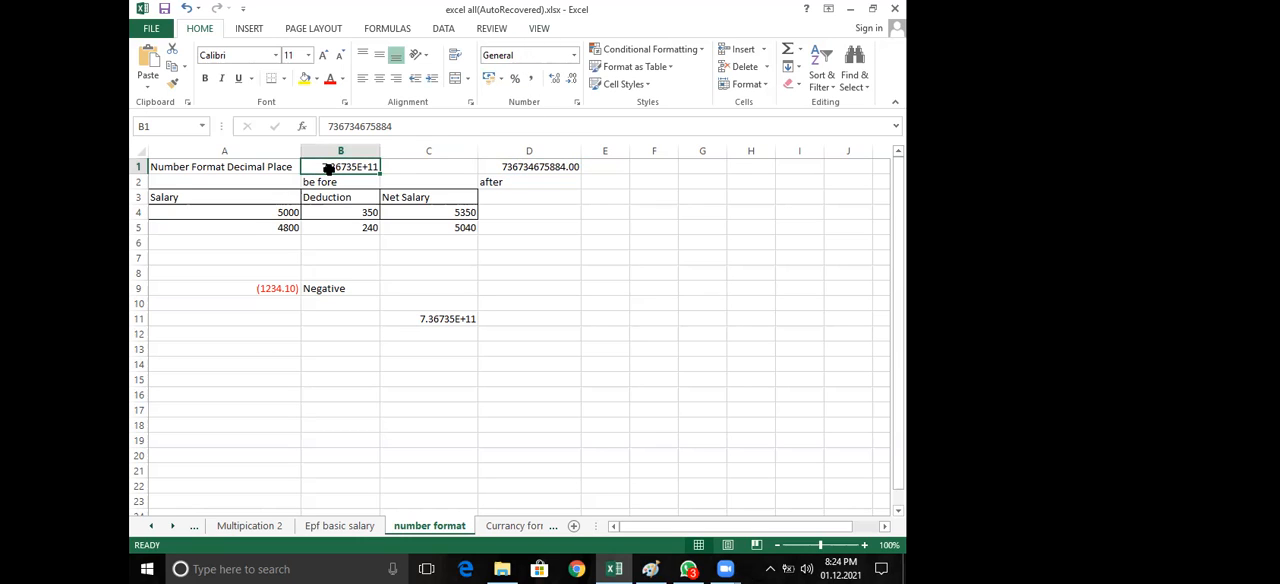
pyautogui.click(507, 167)
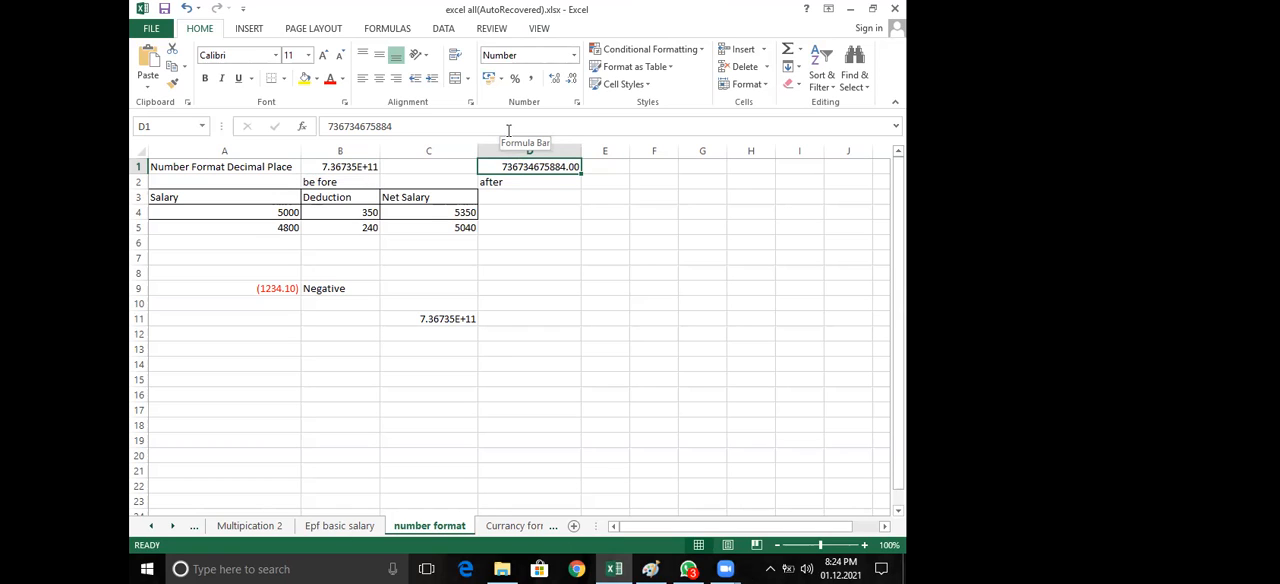
pyautogui.click(318, 167)
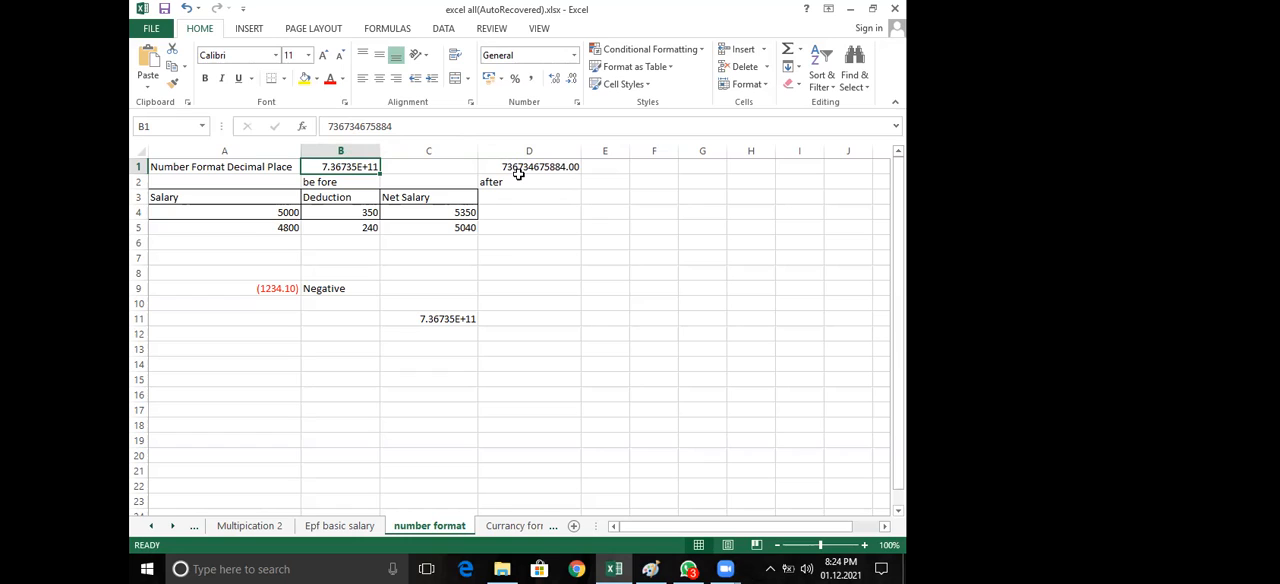
pyautogui.click(550, 172)
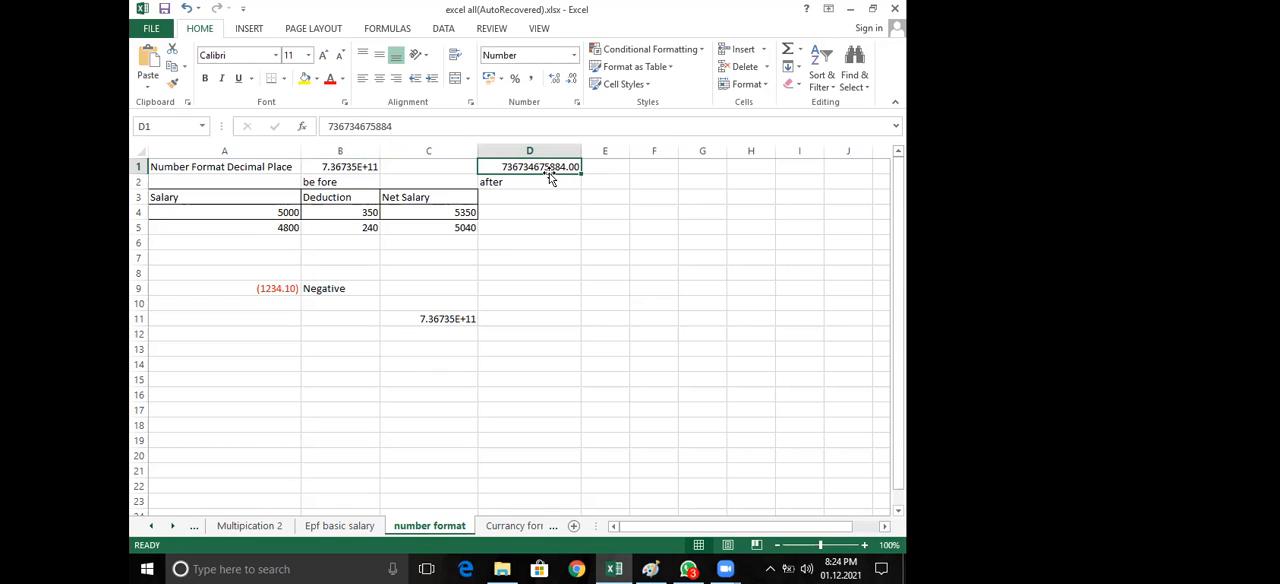
pyautogui.click(575, 56)
pyautogui.click(605, 212)
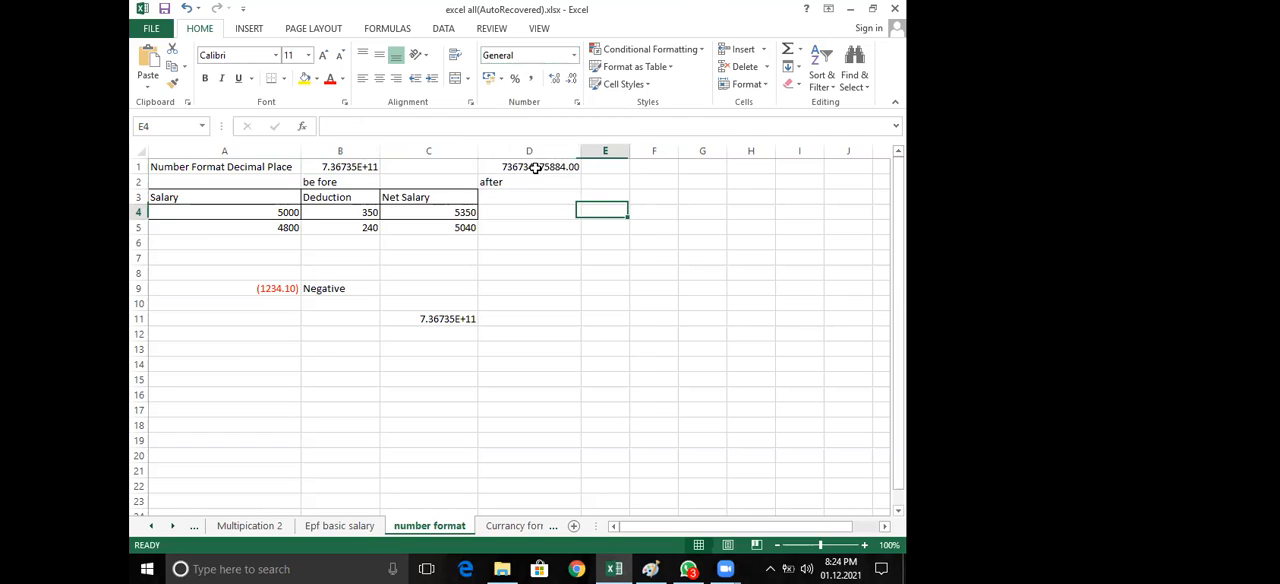
pyautogui.click(535, 168)
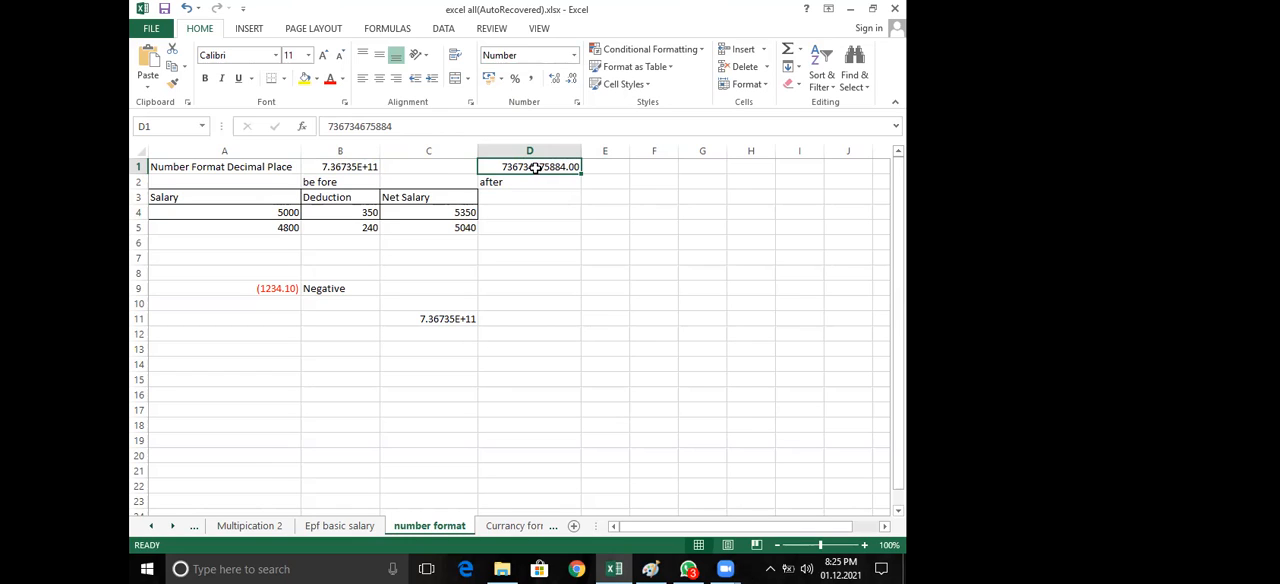
pyautogui.click(530, 245)
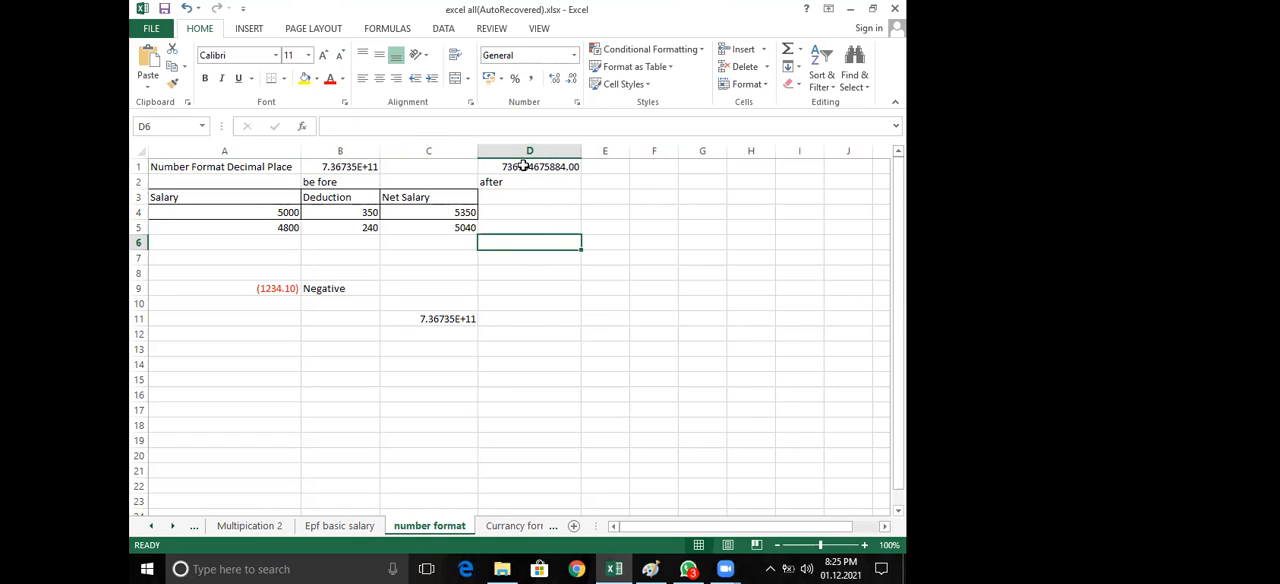
pyautogui.click(522, 166)
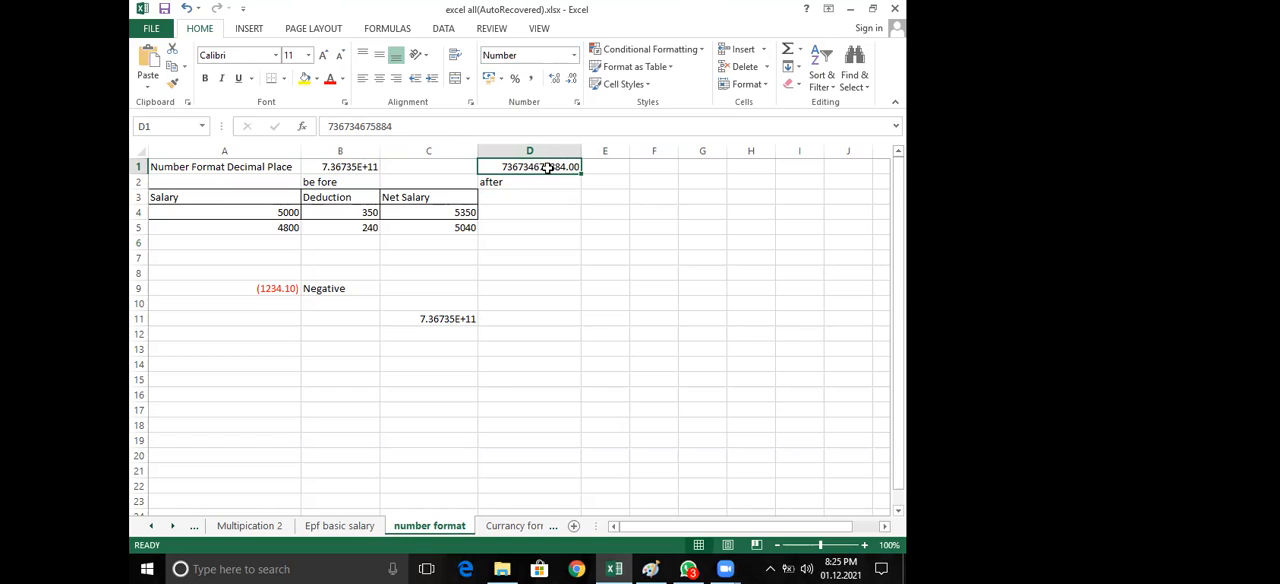
pyautogui.click(506, 289)
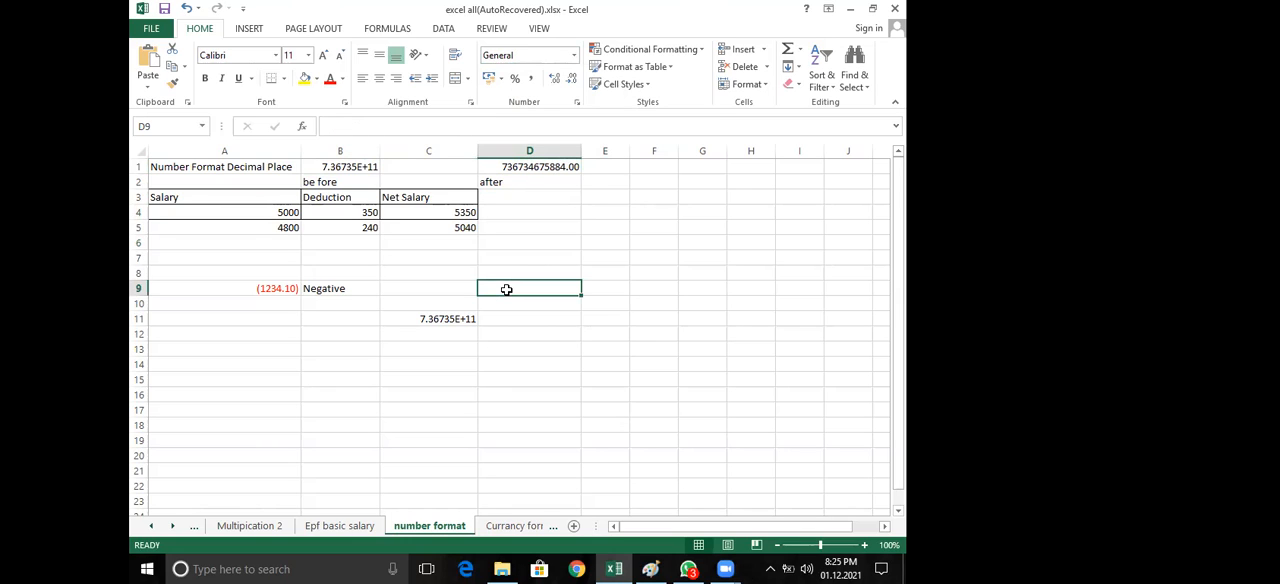
# Apply the Number format to cell C11, and undo the format change
pyautogui.click(452, 320)
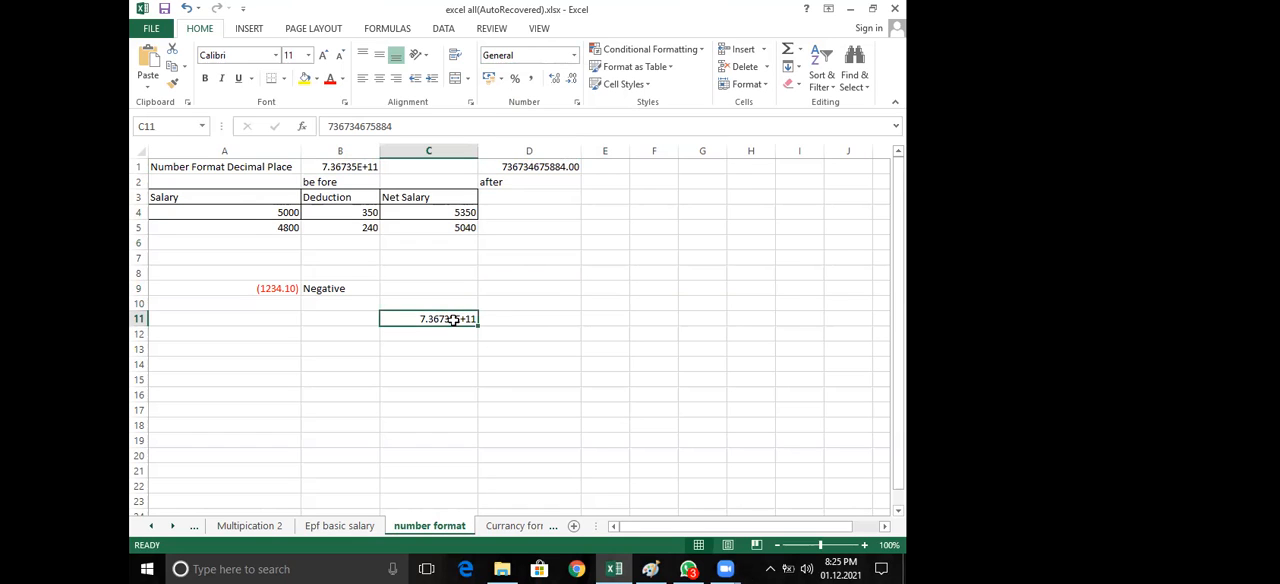
pyautogui.click(574, 57)
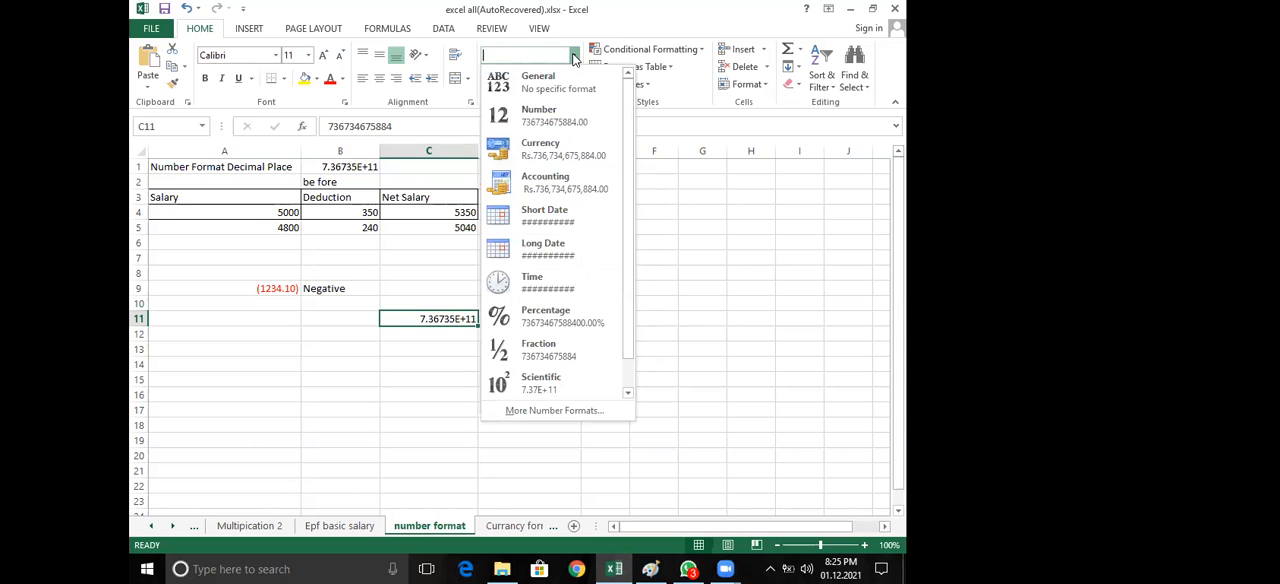
pyautogui.click(546, 118)
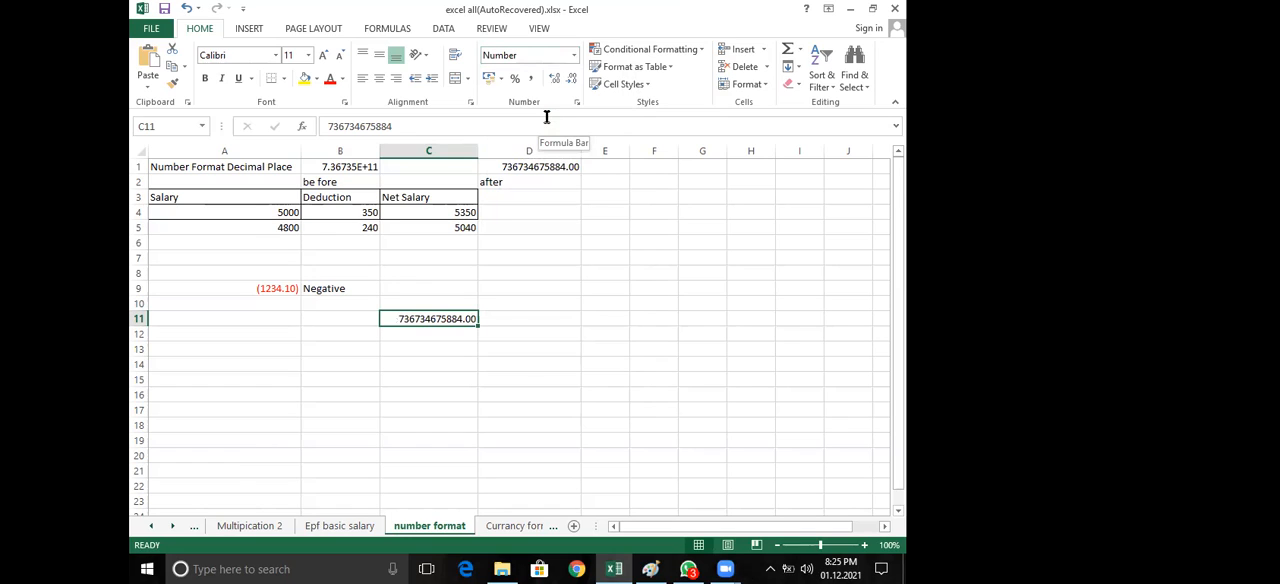
pyautogui.hotkey('ctrl', 'z')
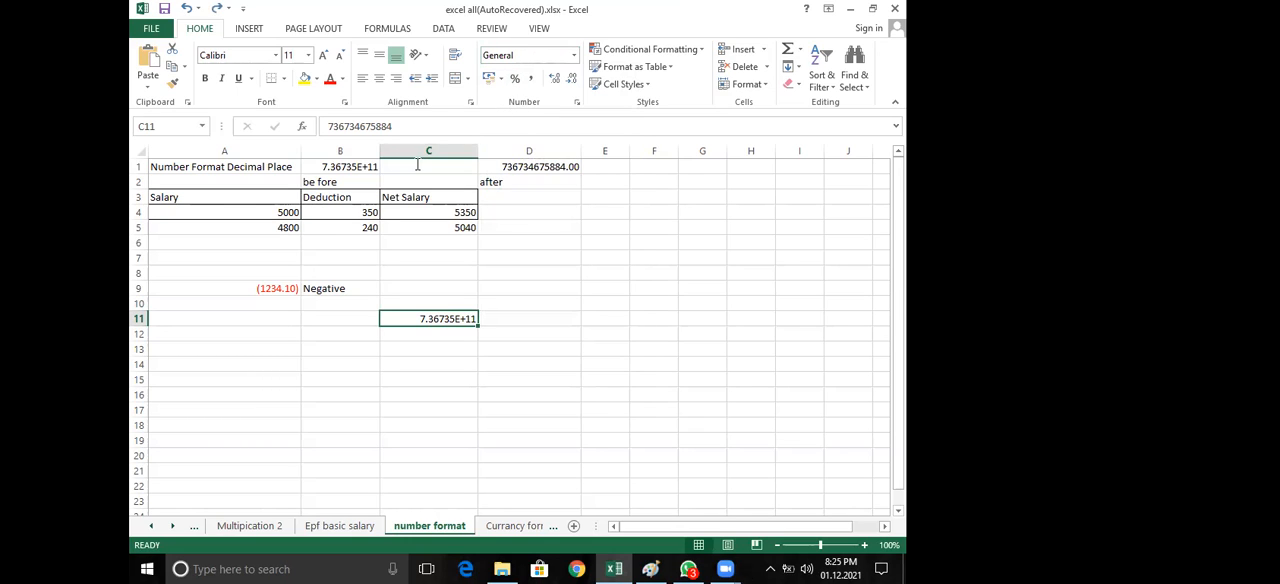
# Preview the Currency and Number categories for cell C11 in Format Cells, and cancel without applying either
pyautogui.click(574, 103)
pyautogui.click(525, 109)
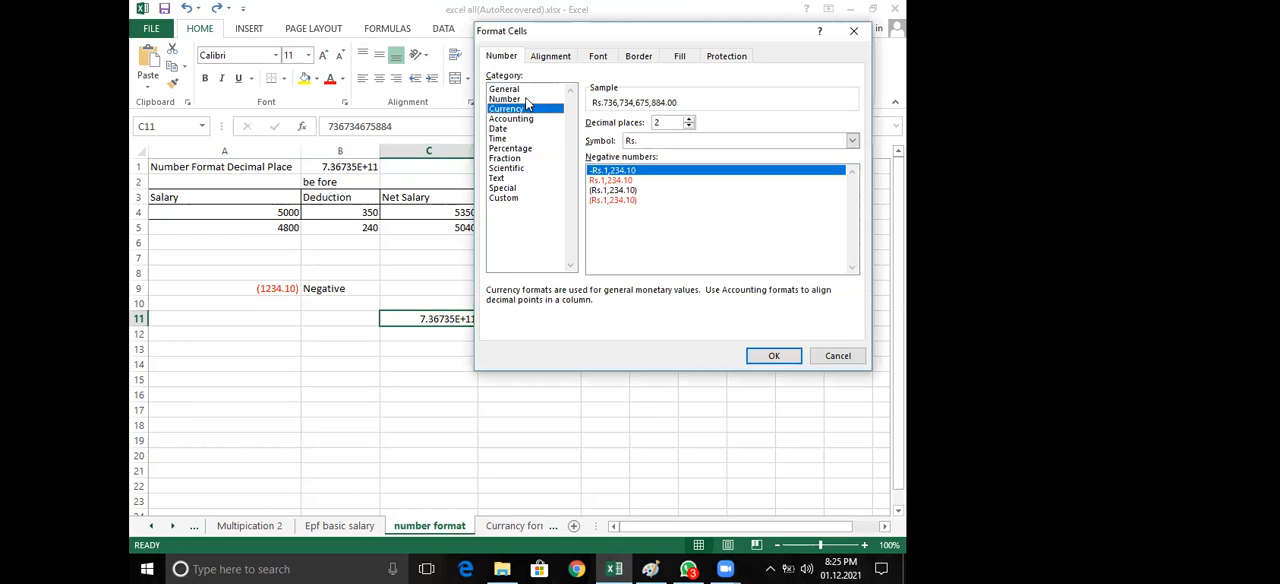
pyautogui.click(525, 99)
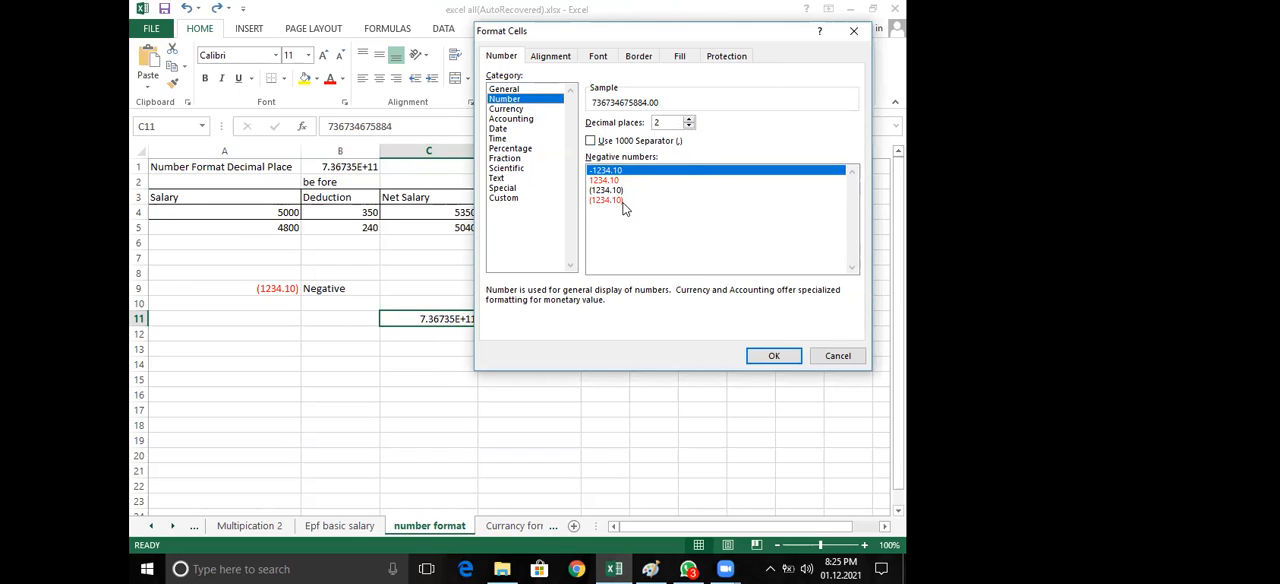
pyautogui.click(838, 357)
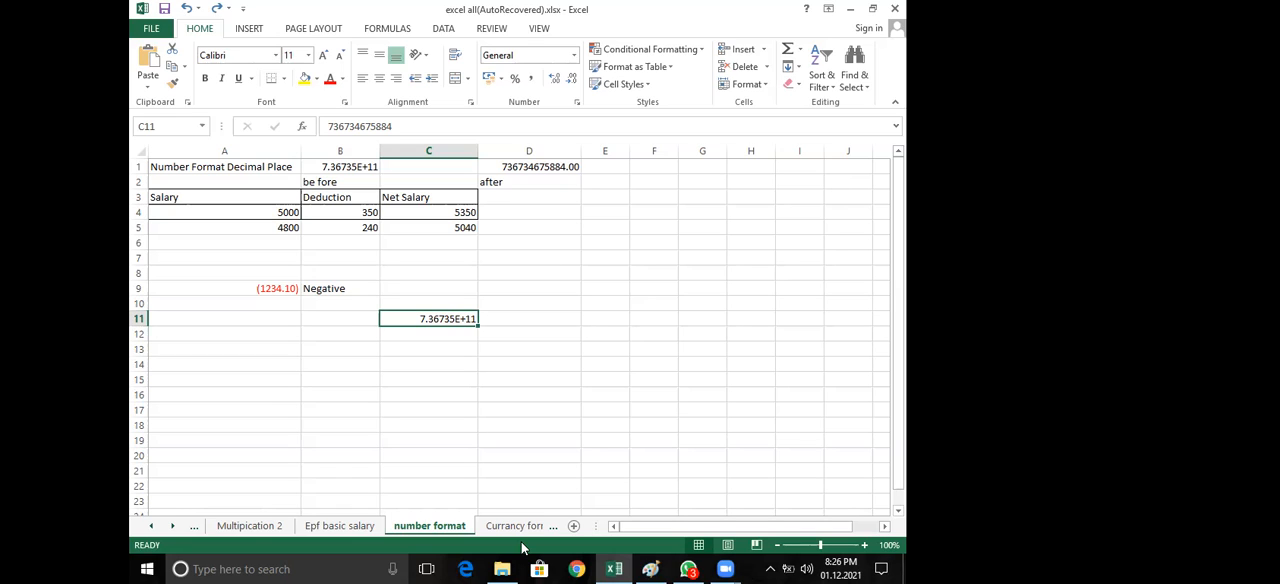
# Label the value in D1 by entering "Number format" in cell E1, and widen column E to fit the text
pyautogui.click(339, 172)
pyautogui.click(337, 167)
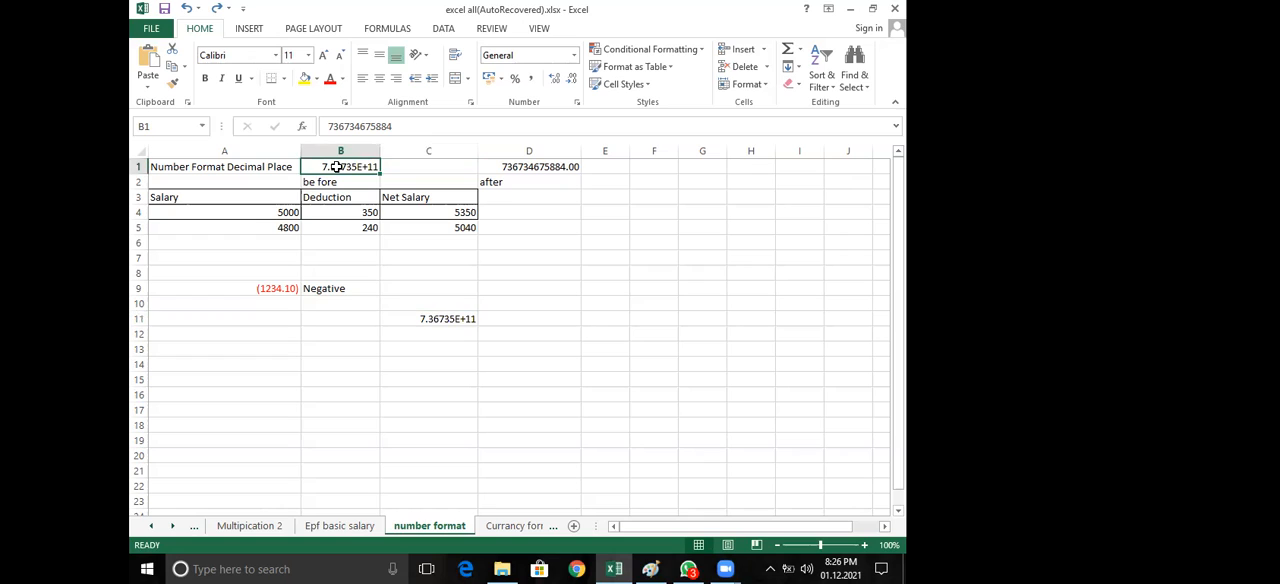
pyautogui.click(536, 168)
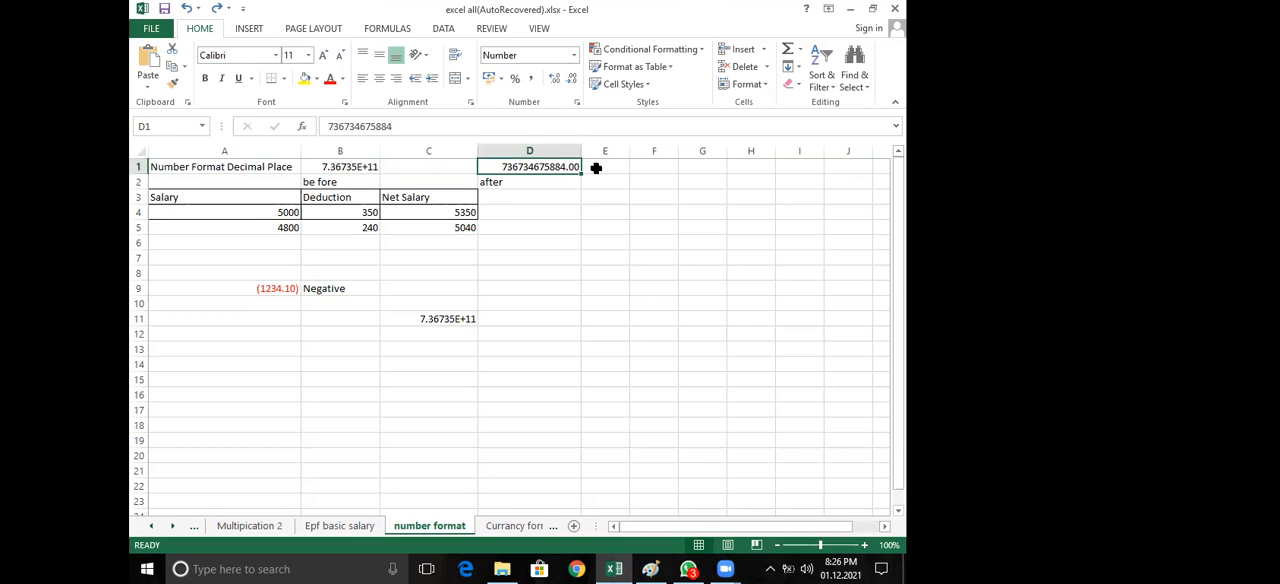
pyautogui.click(596, 168)
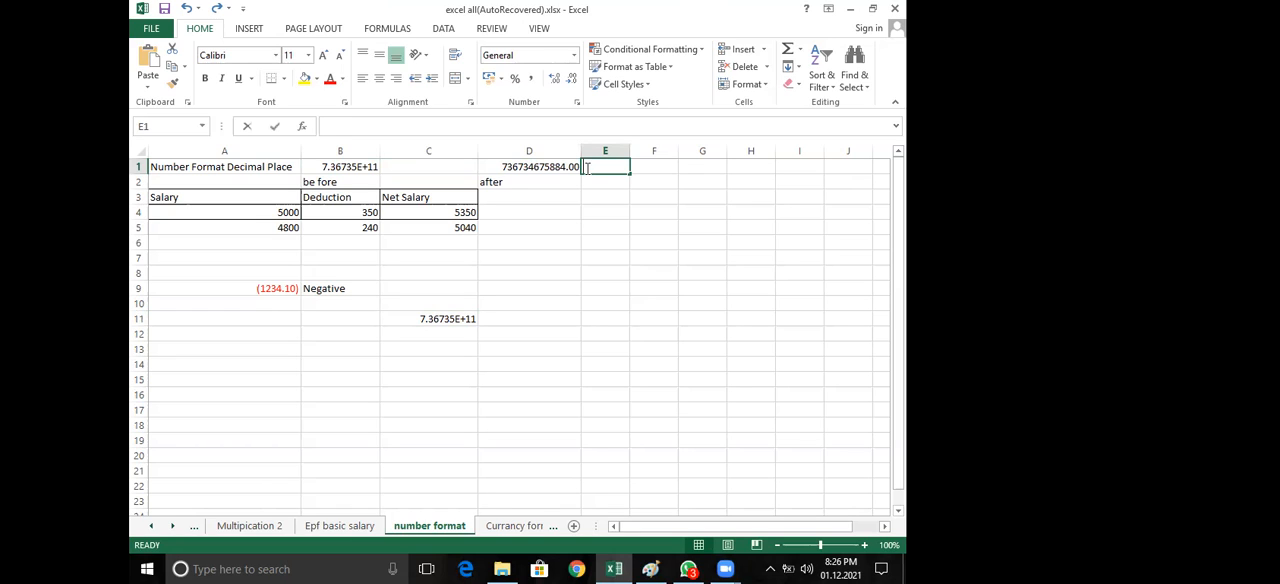
pyautogui.write('Numn')
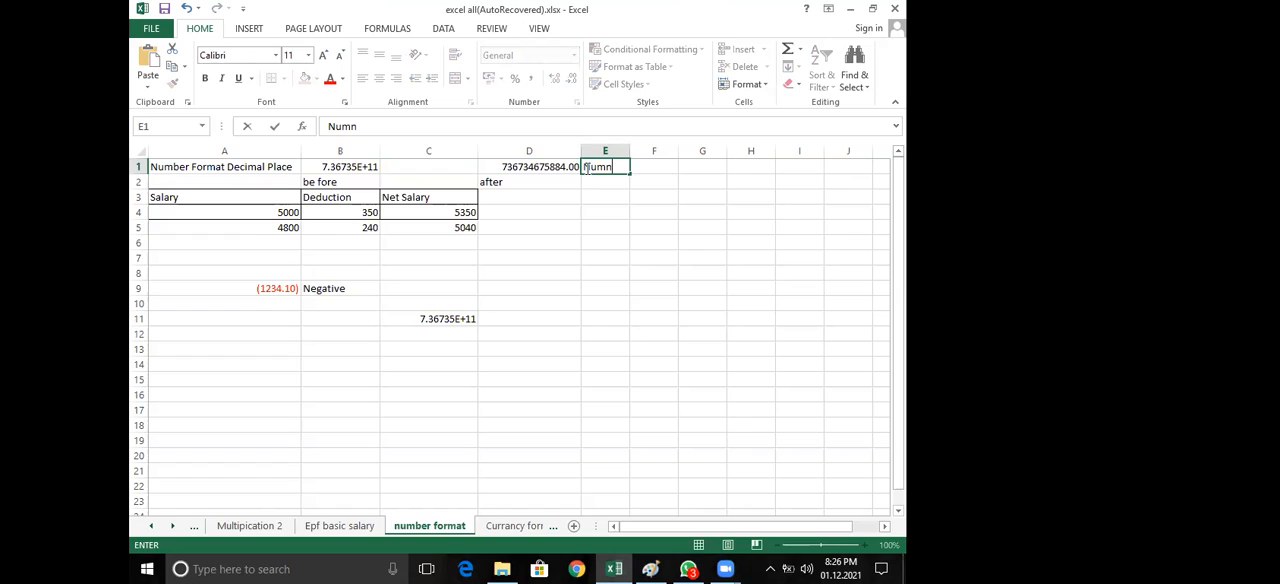
pyautogui.press('BackSpace')
pyautogui.write('ber format')
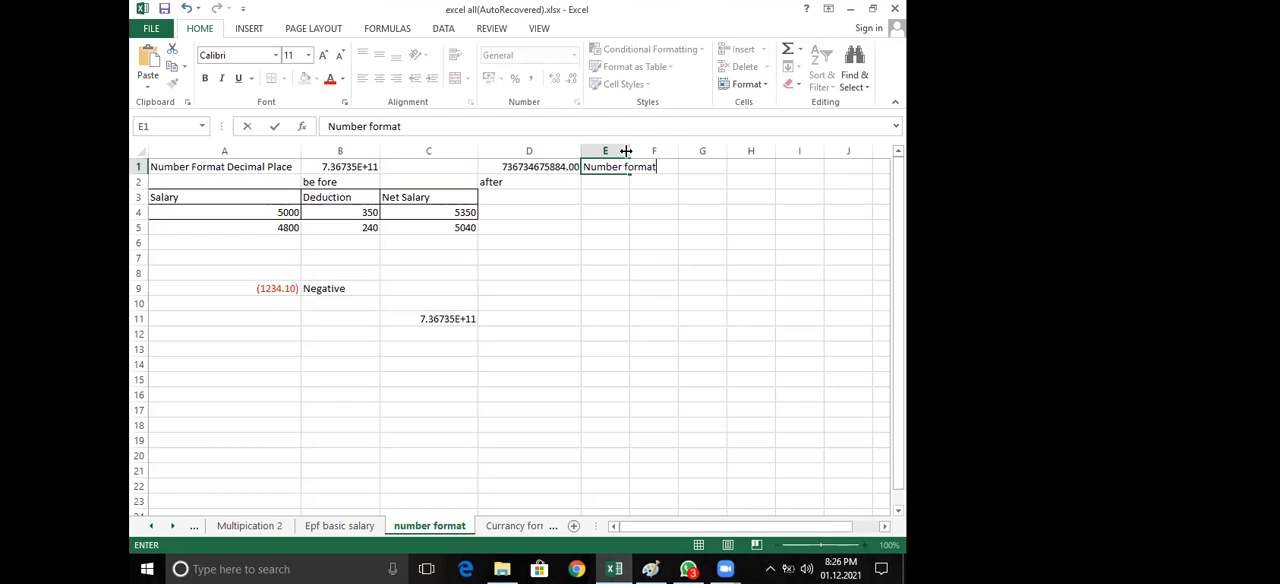
pyautogui.click(650, 212)
pyautogui.moveTo(631, 151); pyautogui.dragTo(671, 151)
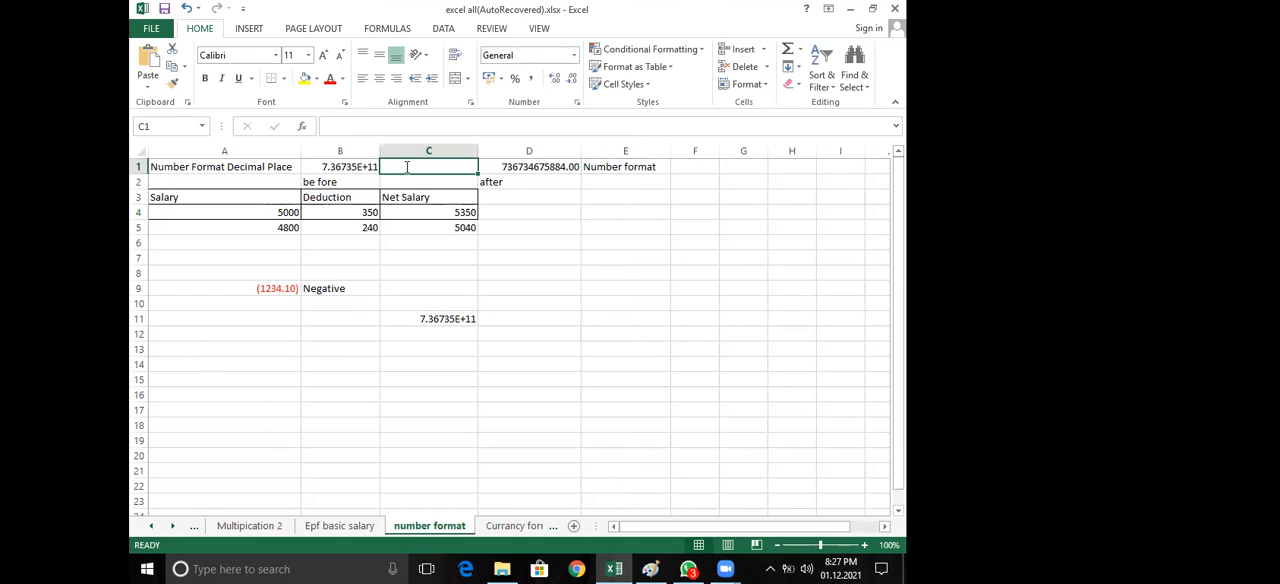
# Label the value in B1 by entering "Scientific" in cell C1
pyautogui.write('Scien')
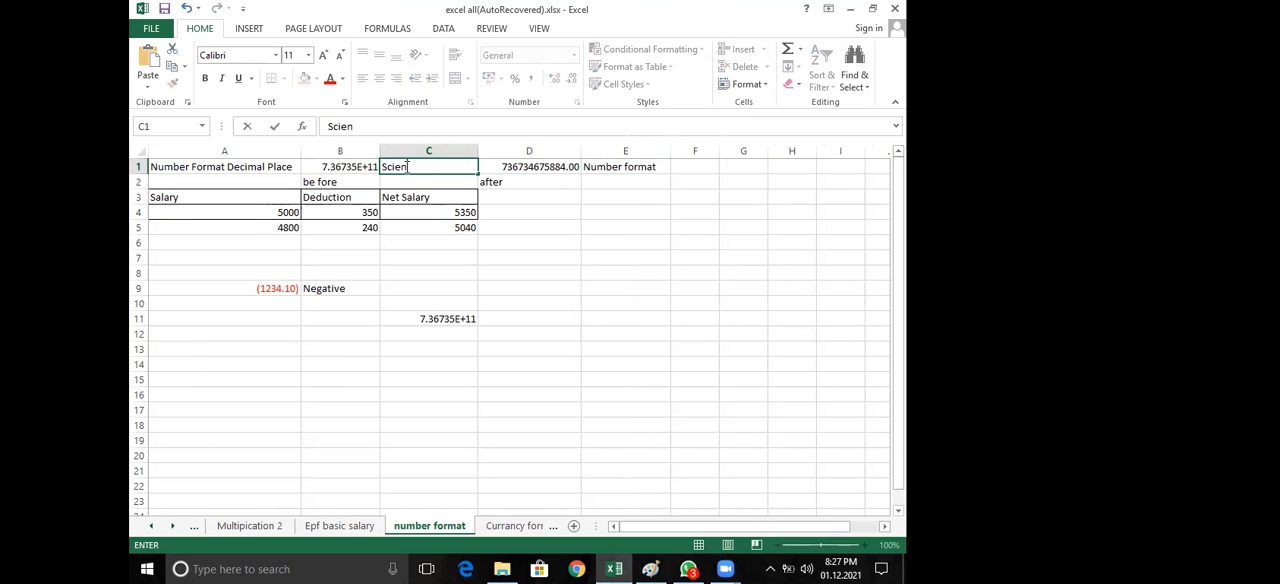
pyautogui.write('tific')
pyautogui.press('Return')
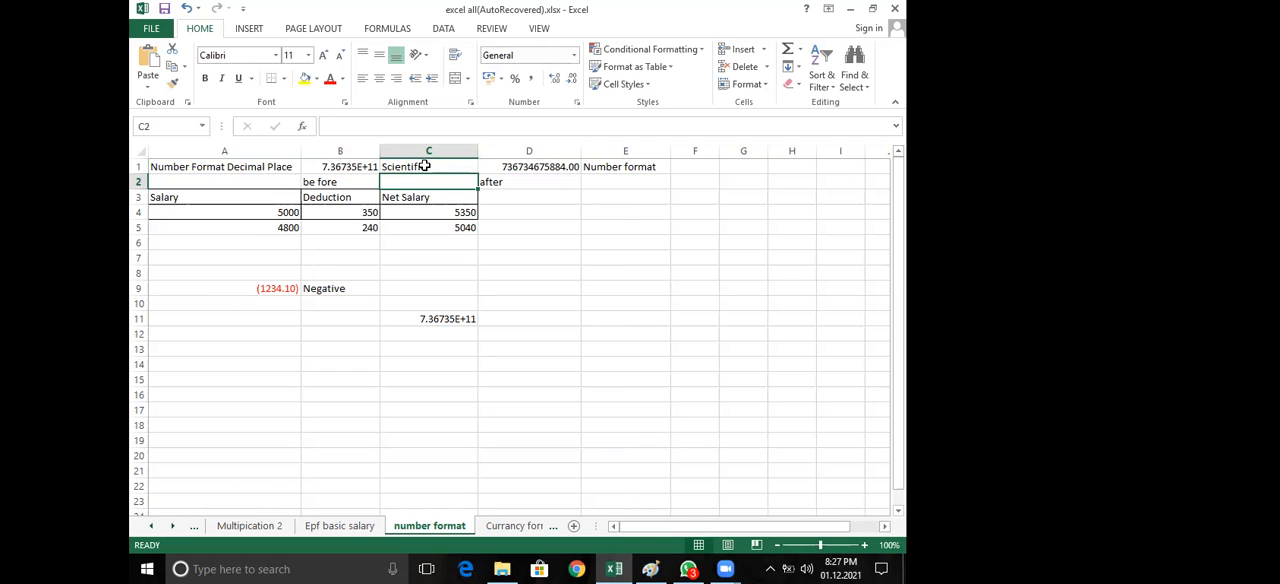
pyautogui.click(451, 170)
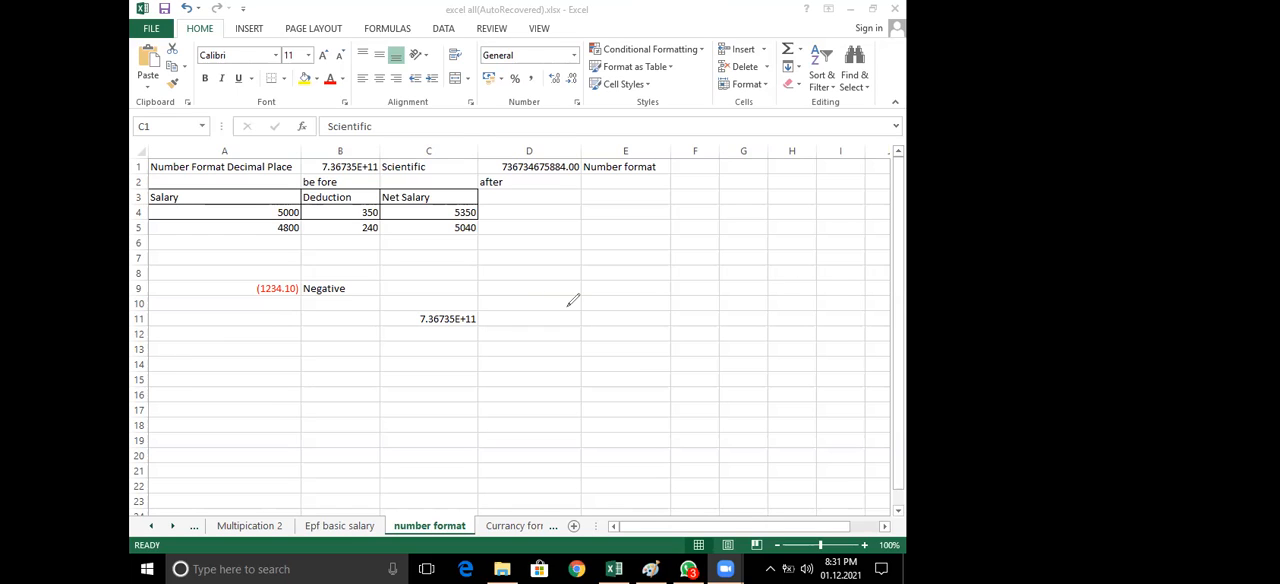
# Handwrite (1234.10) with the annotation pen over the empty cells beside the salary table, around rows 6 to 11
pyautogui.moveTo(566, 242); pyautogui.dragTo(568, 305)
pyautogui.moveTo(568, 264)
pyautogui.mouseDown()
pyautogui.moveTo(568, 298)
pyautogui.moveTo(625, 292)
pyautogui.moveTo(617, 301)
pyautogui.mouseUp()
pyautogui.moveTo(650, 265); pyautogui.dragTo(662, 318)
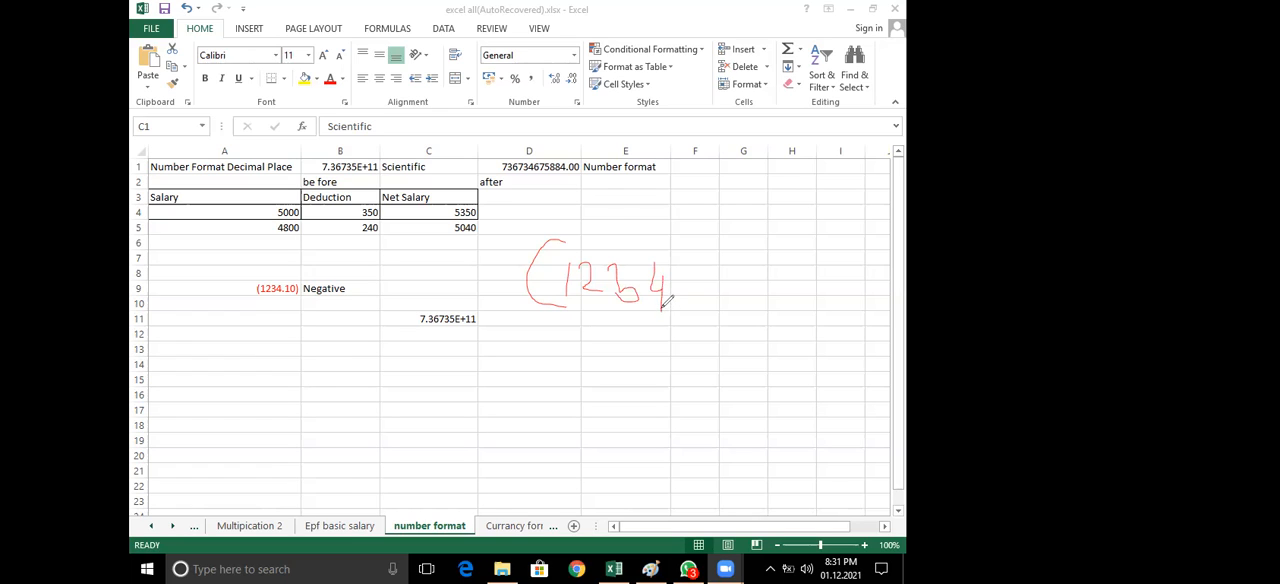
pyautogui.click(677, 285)
pyautogui.moveTo(692, 276)
pyautogui.mouseDown()
pyautogui.moveTo(692, 298)
pyautogui.moveTo(722, 272)
pyautogui.mouseUp()
pyautogui.moveTo(739, 230); pyautogui.dragTo(740, 318)
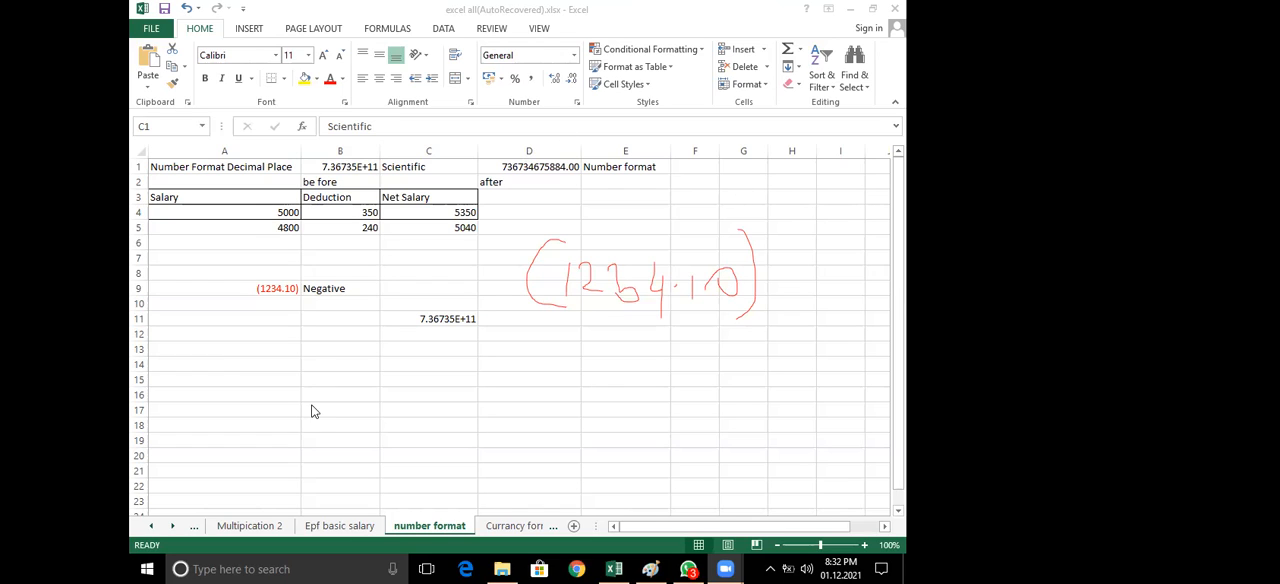
# Review the negative number options for cell A9 in Format Cells, and cancel without changes
pyautogui.click(272, 287)
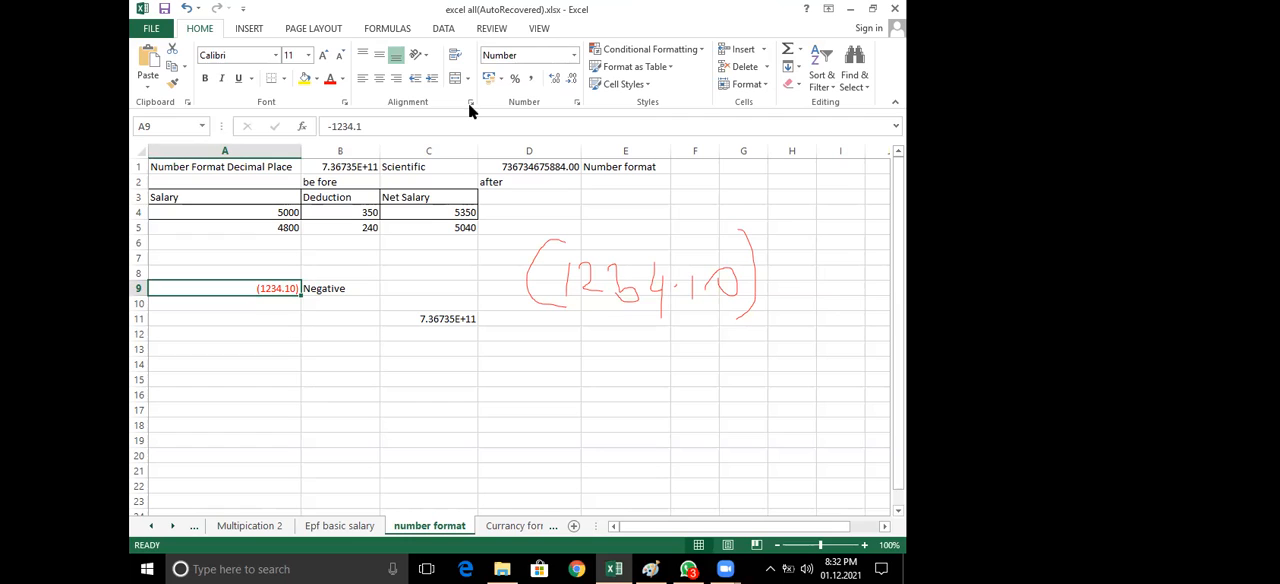
pyautogui.click(577, 101)
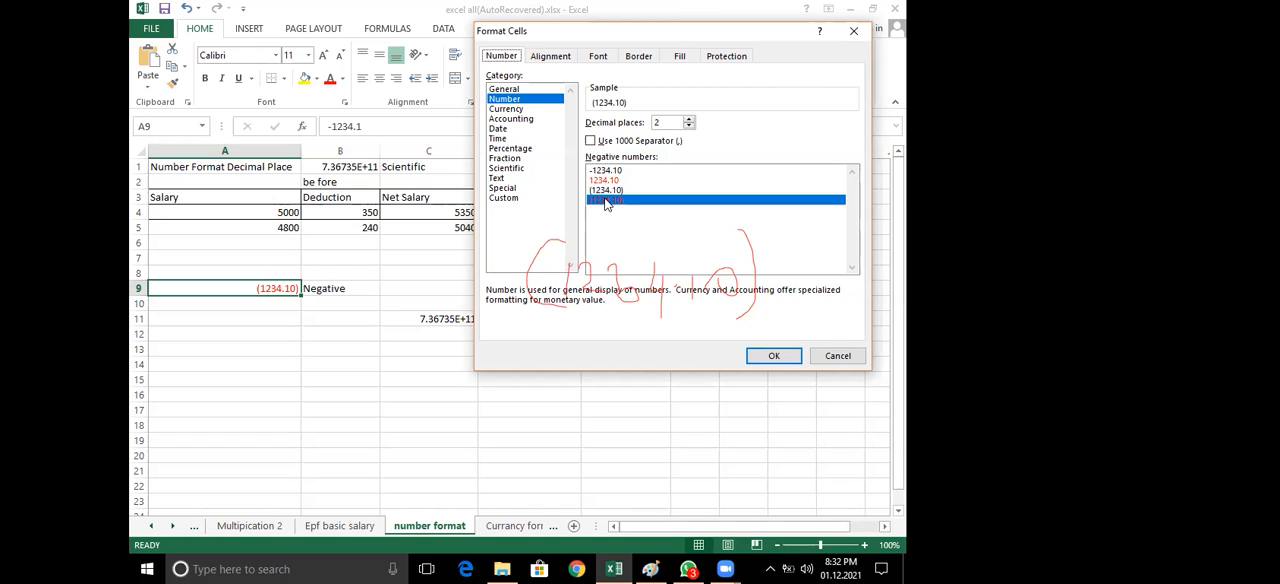
pyautogui.click(834, 358)
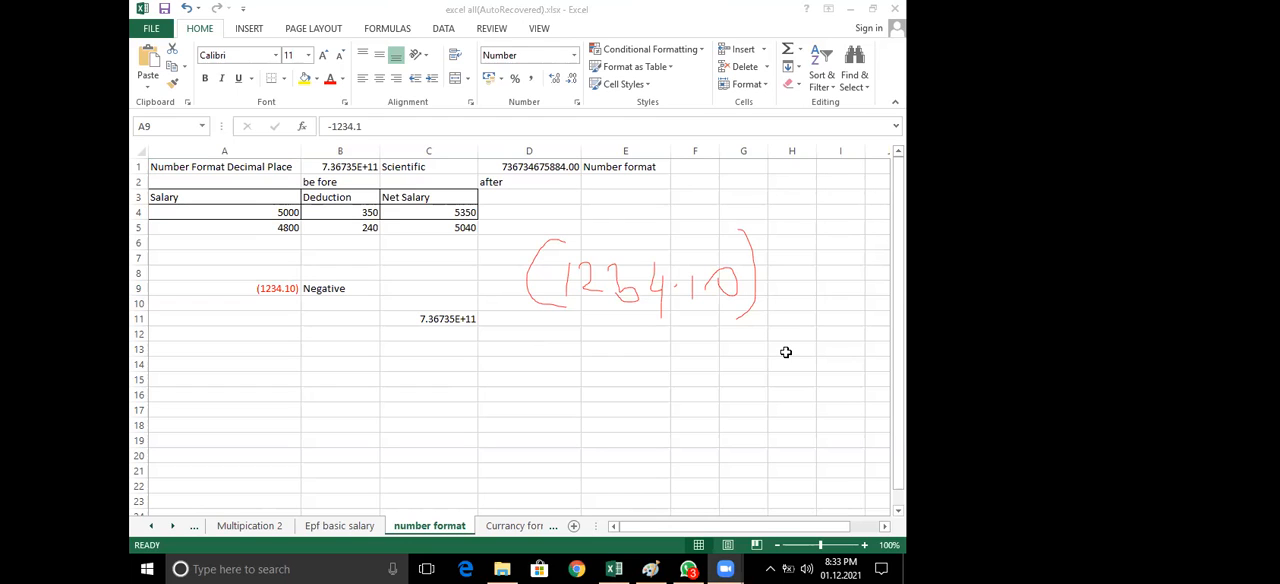
# Enter the first deduction in cell B4 as a negative amount in parentheses, (350)
pyautogui.click(353, 210)
pyautogui.click(355, 211)
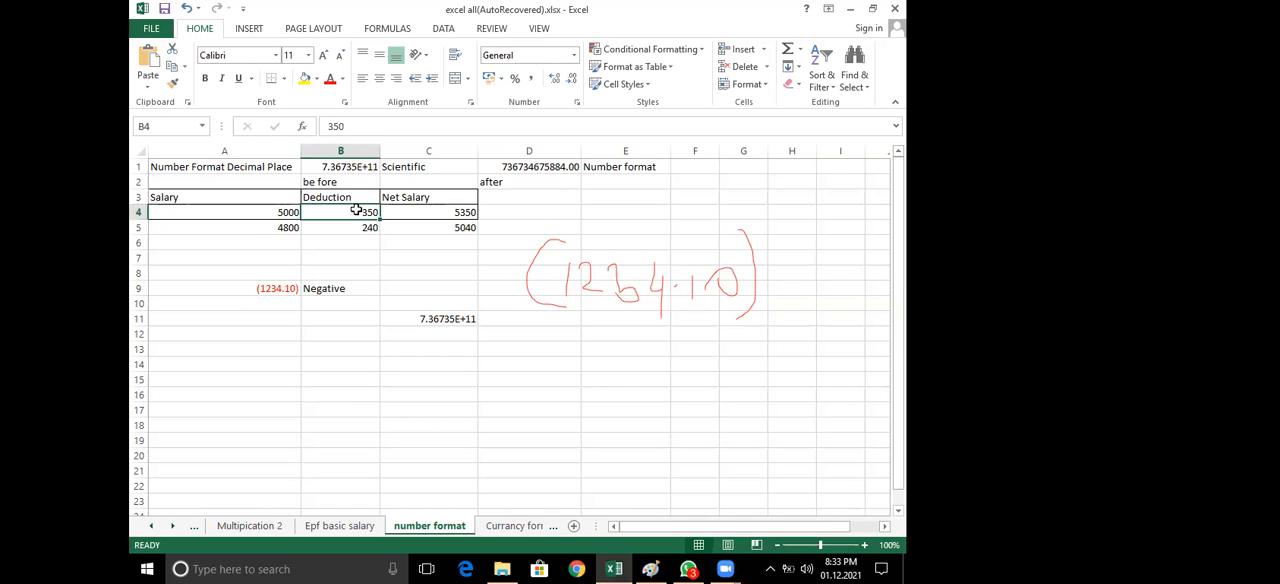
pyautogui.doubleClick(355, 211)
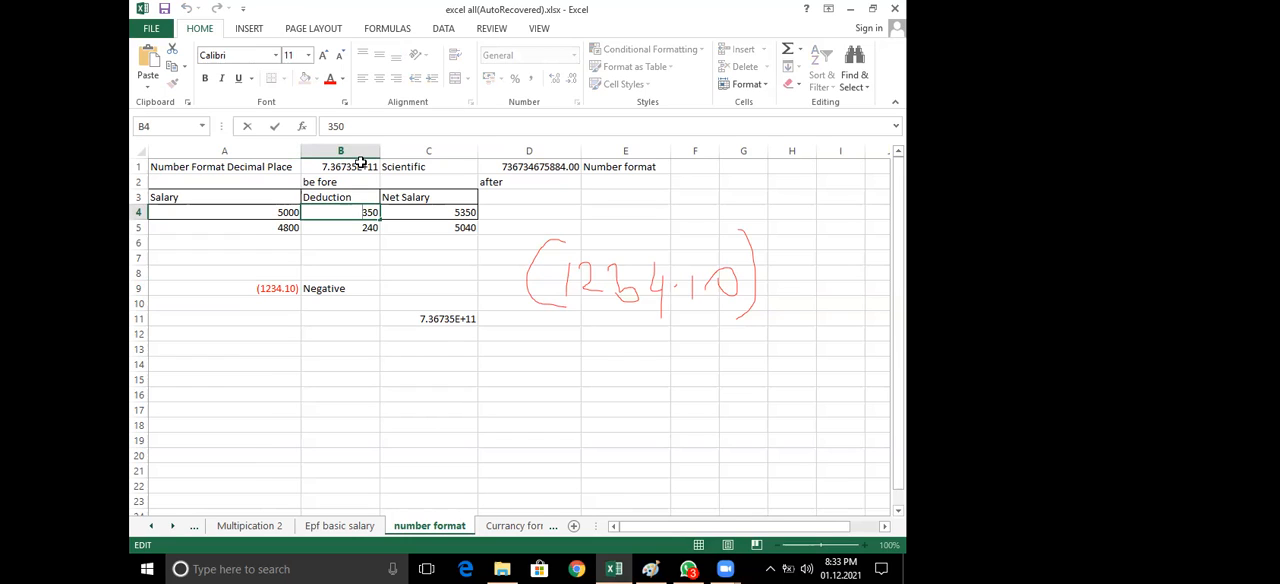
pyautogui.write('(')
pyautogui.press('Right')
pyautogui.write(')')
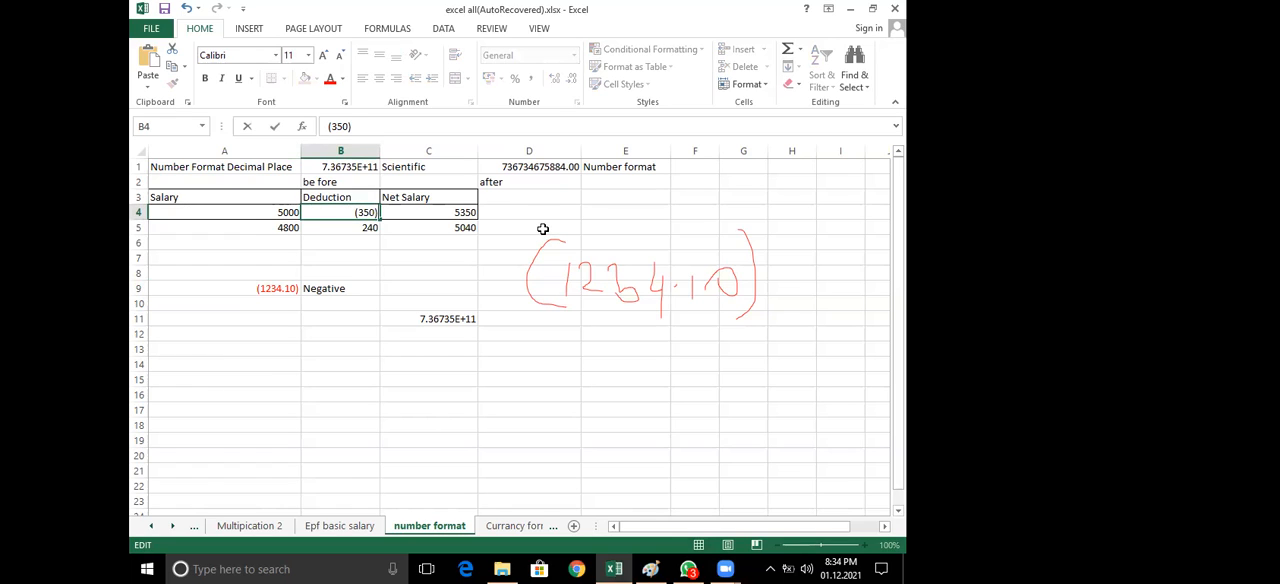
pyautogui.click(462, 270)
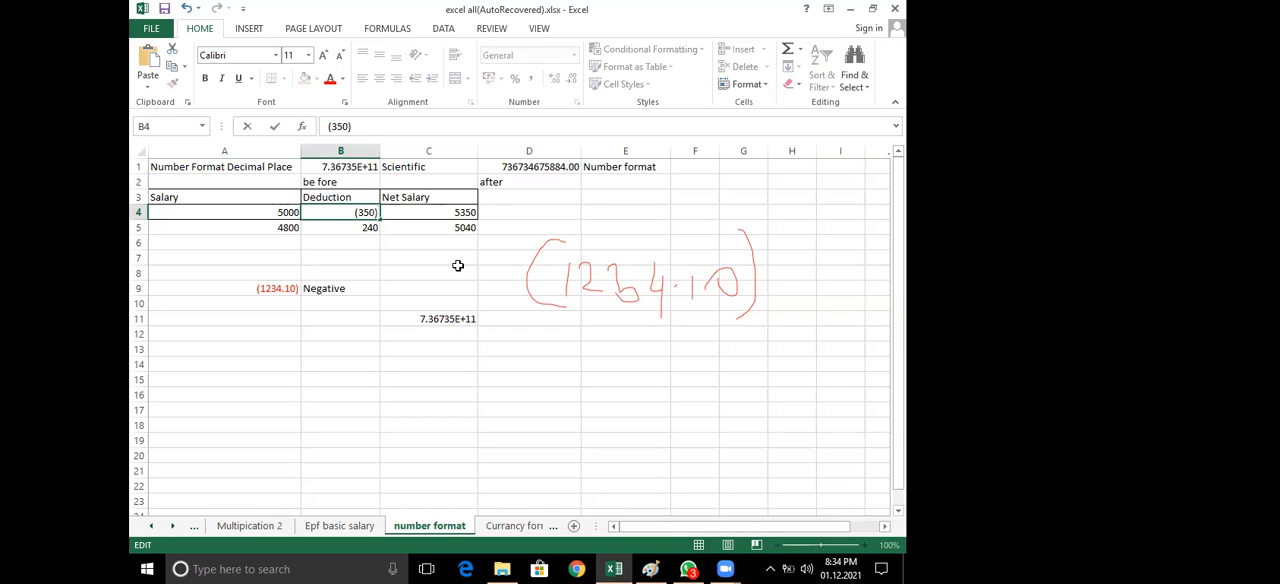
pyautogui.click(362, 216)
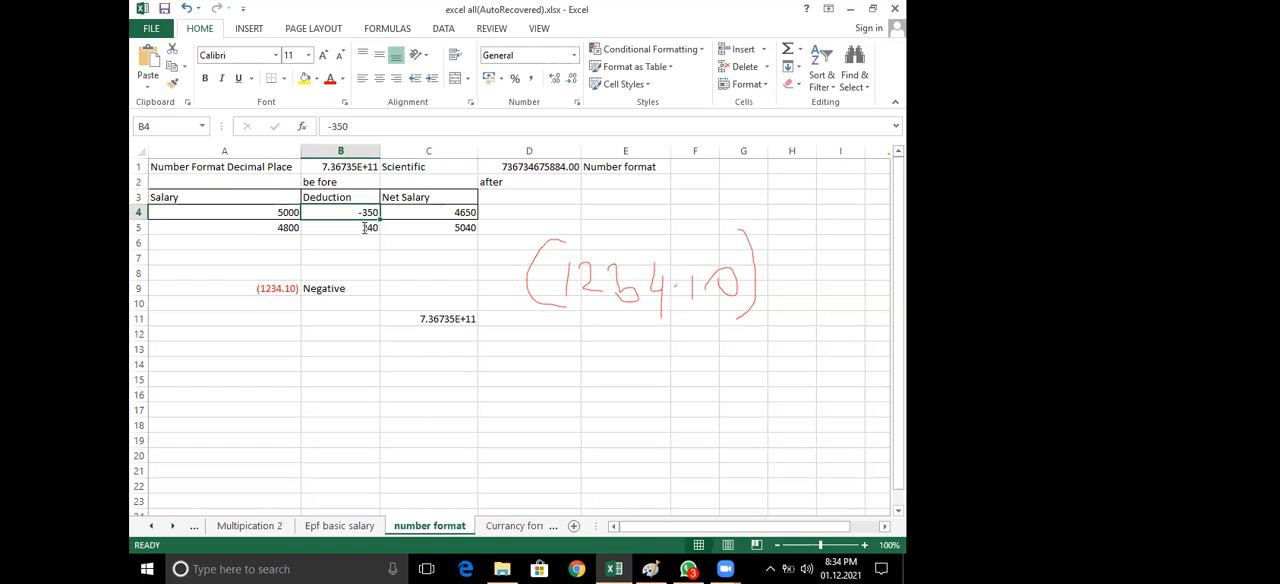
# Enter the second deduction in cell B5 as a negative amount in parentheses, (240)
pyautogui.doubleClick(364, 227)
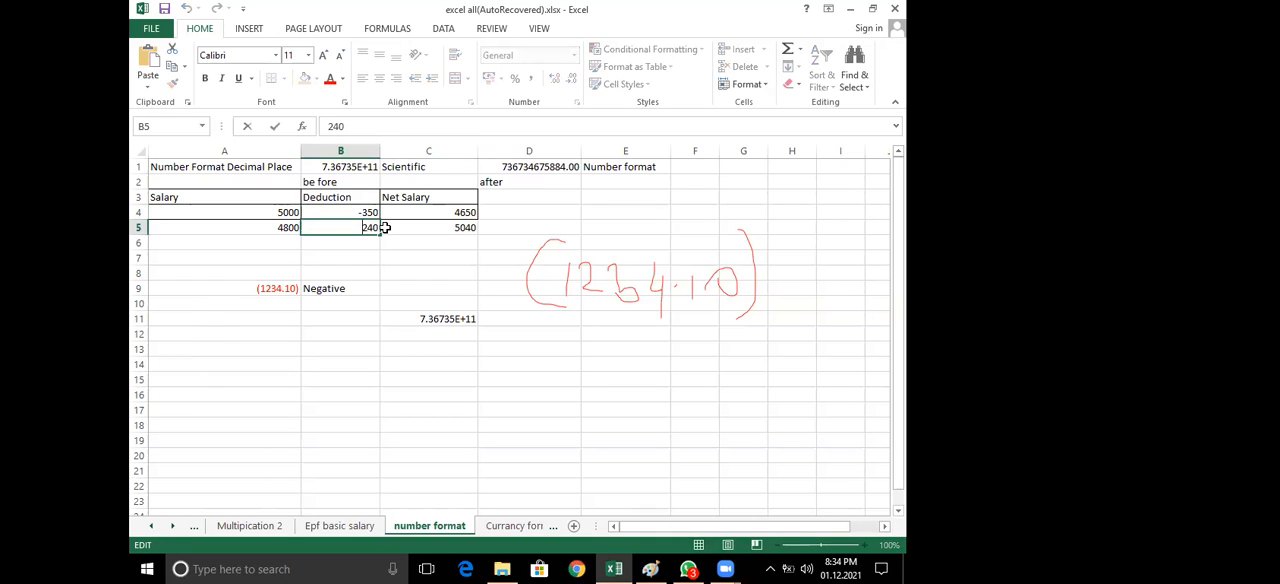
pyautogui.write('(240)')
pyautogui.press('Return')
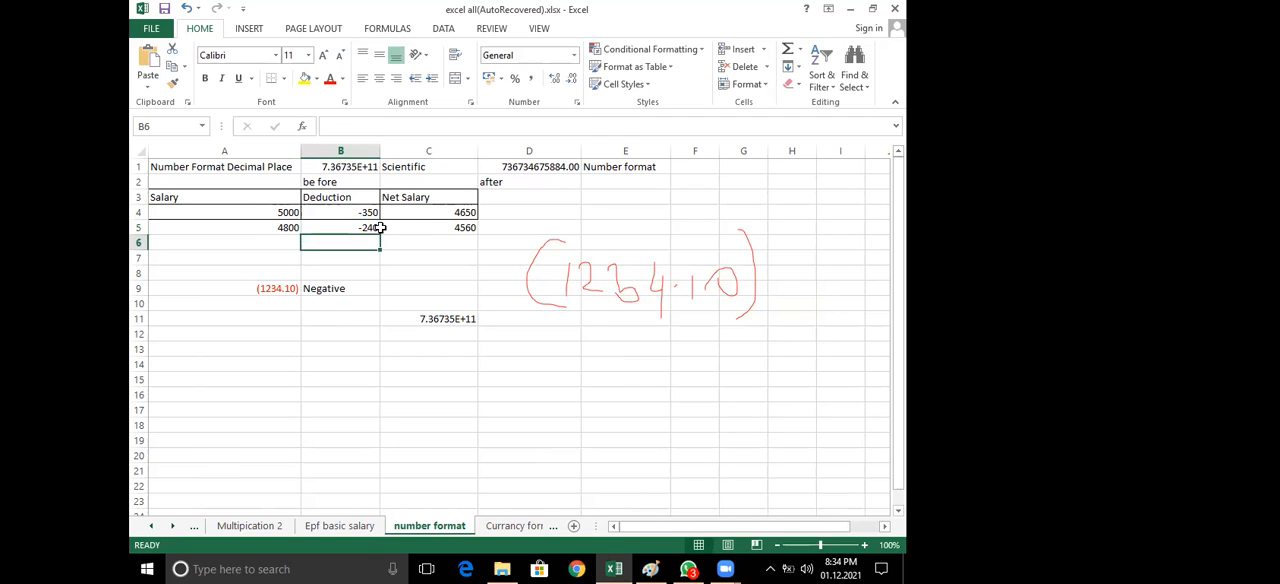
# Apply the Number format with two decimal places to the deduction cells B4 and B5
pyautogui.click(355, 212)
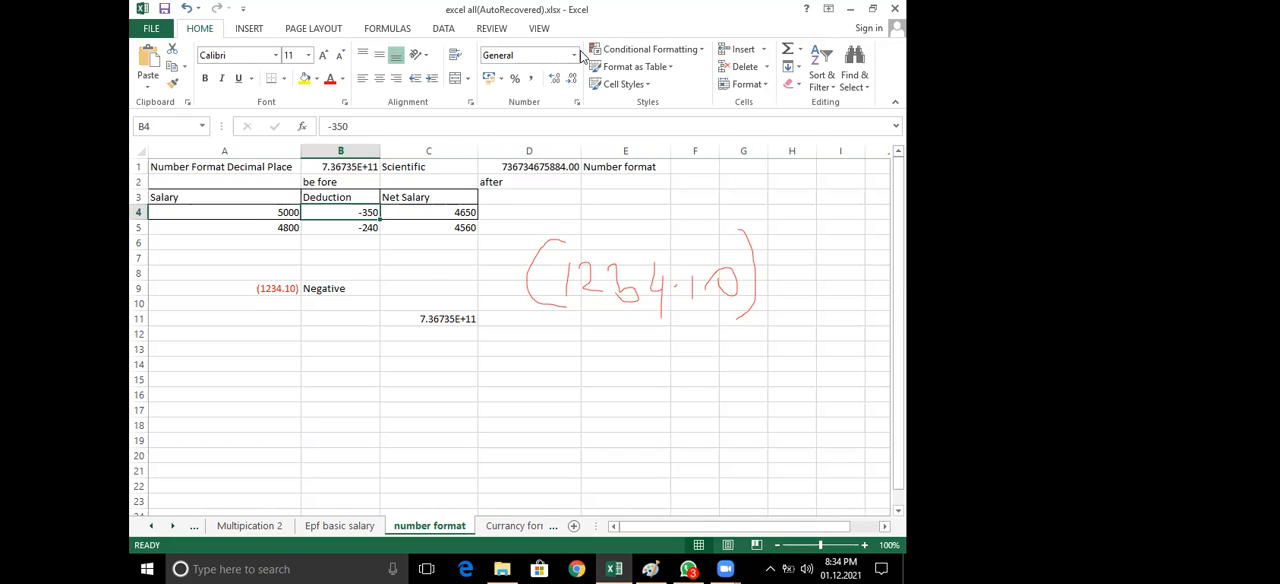
pyautogui.click(574, 56)
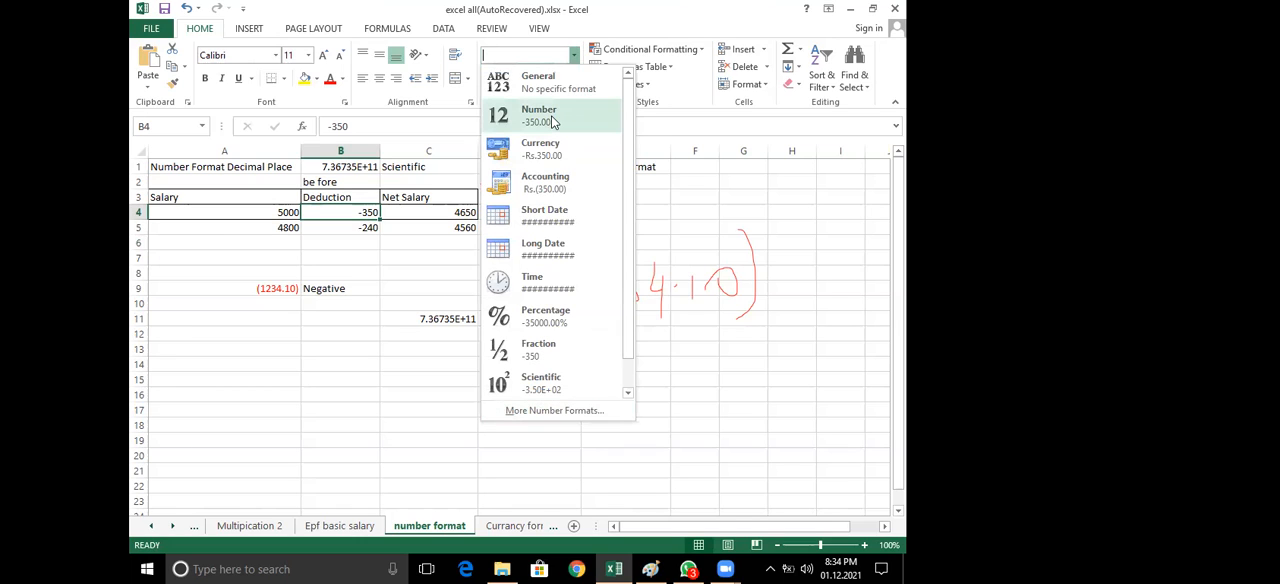
pyautogui.click(552, 121)
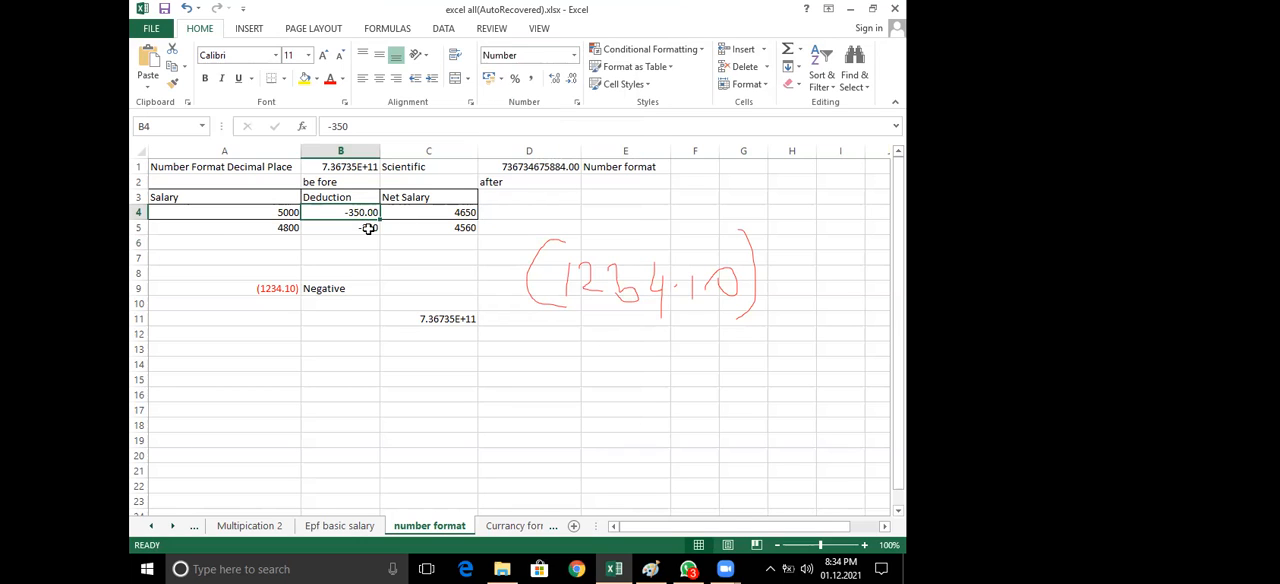
pyautogui.click(369, 228)
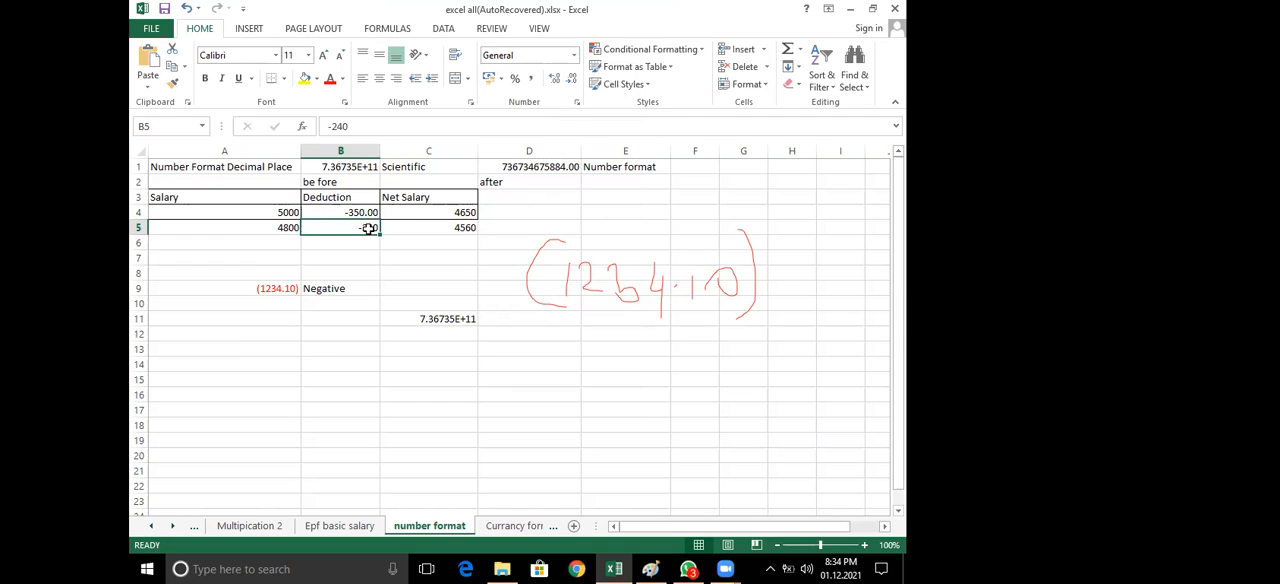
pyautogui.click(576, 102)
pyautogui.click(512, 100)
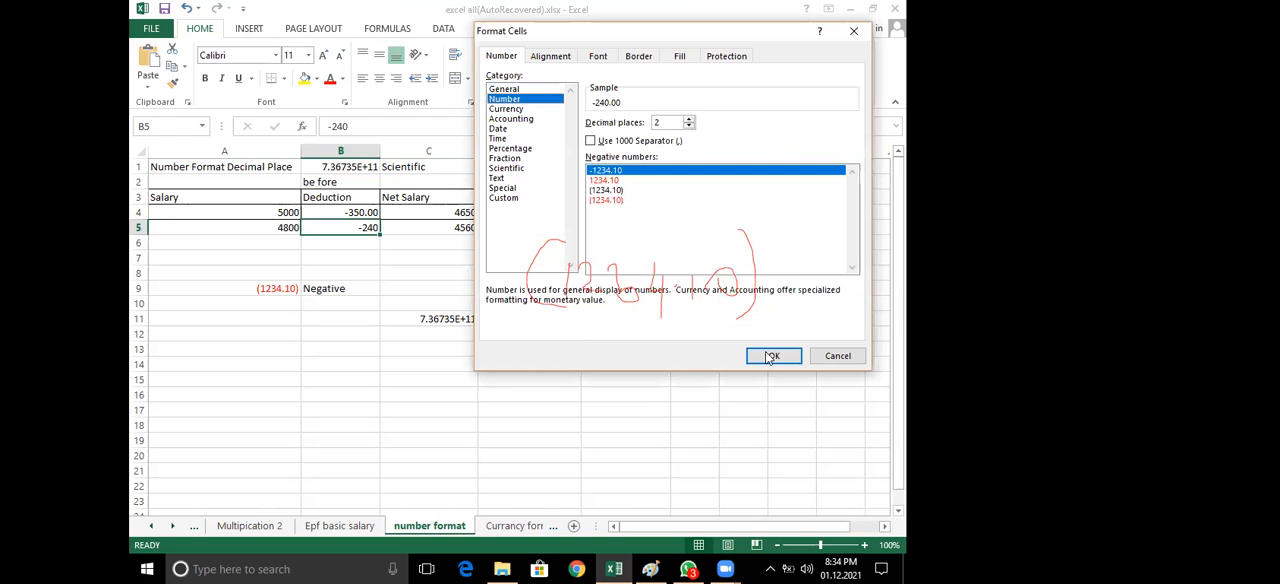
pyautogui.click(768, 356)
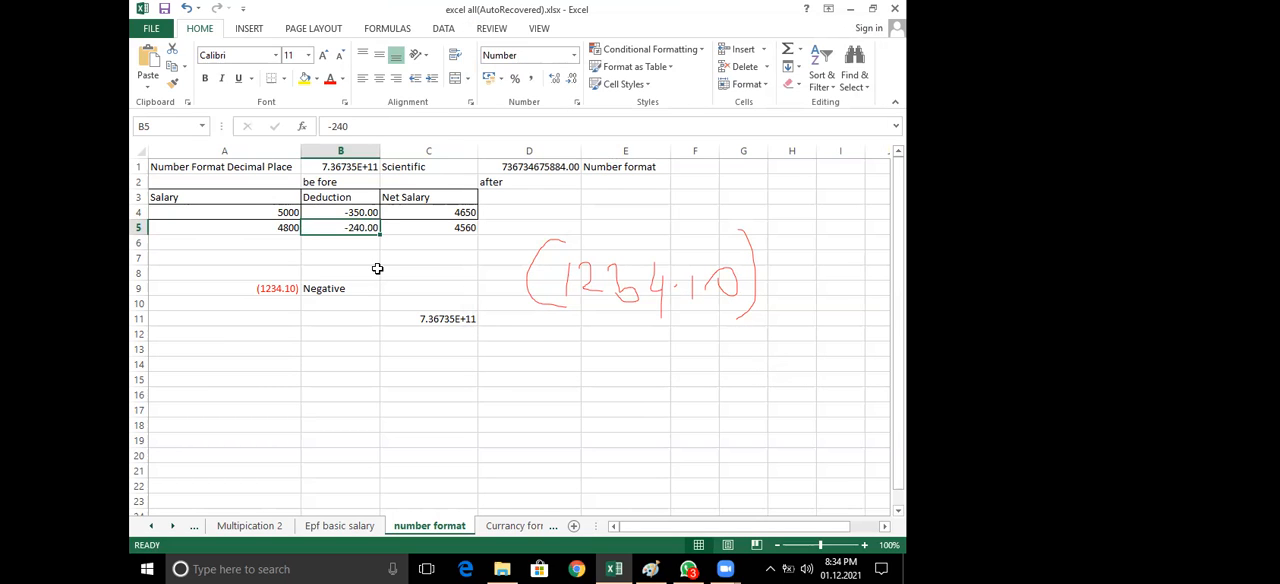
# Set the negative number style of deduction cells B4 and B5 to black parentheses, (1234.10)
pyautogui.click(355, 213)
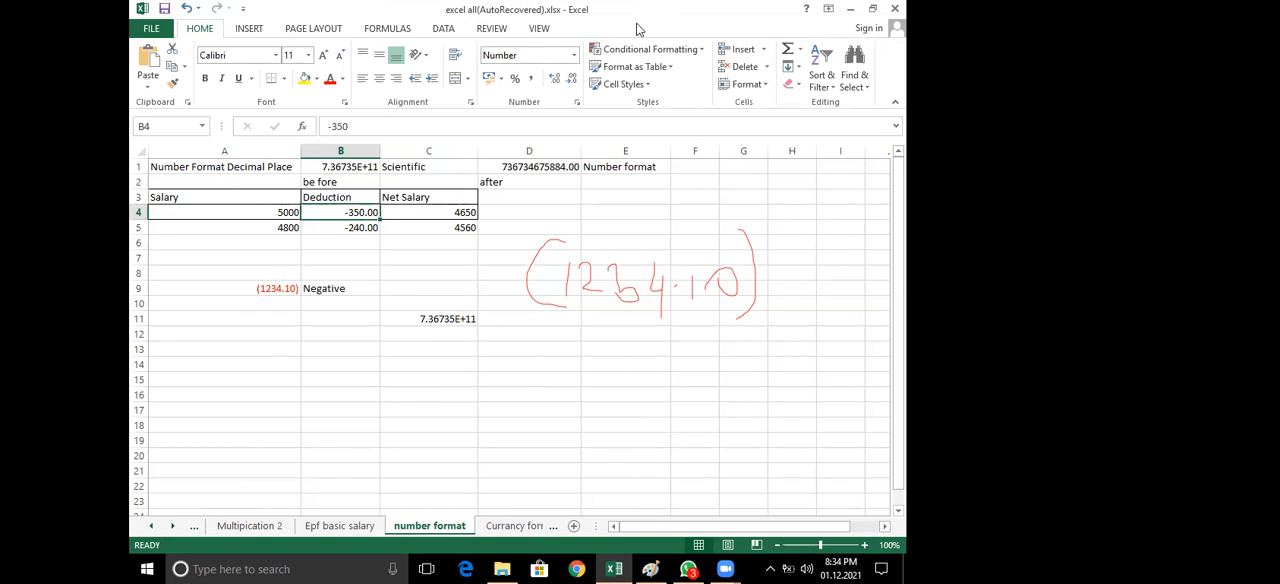
pyautogui.click(576, 104)
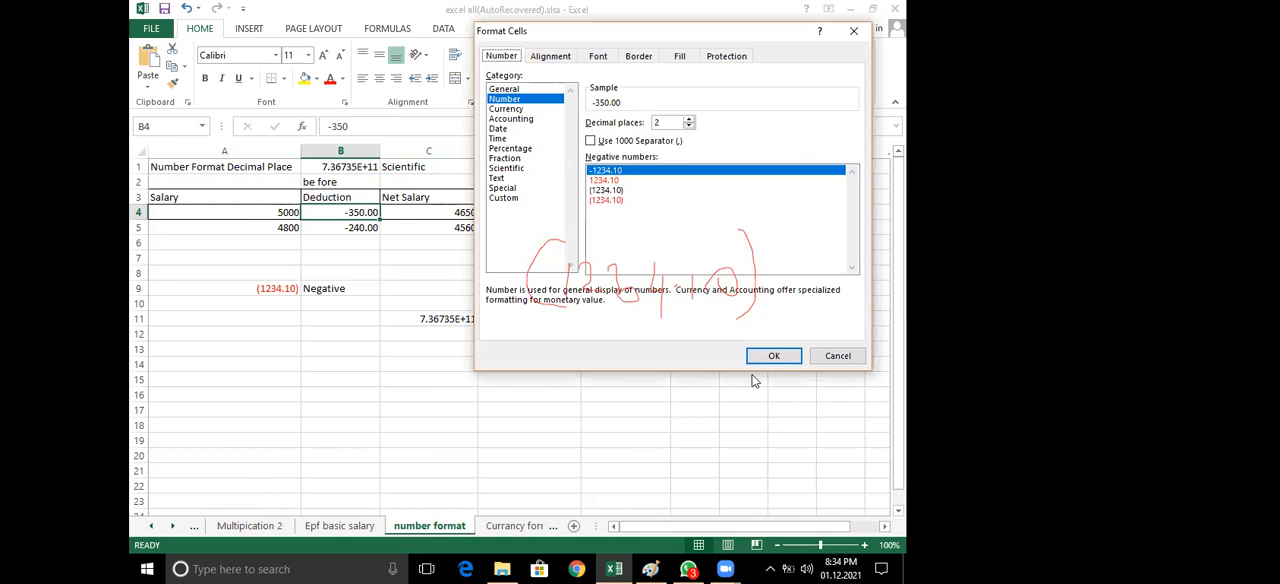
pyautogui.click(606, 190)
pyautogui.click(774, 357)
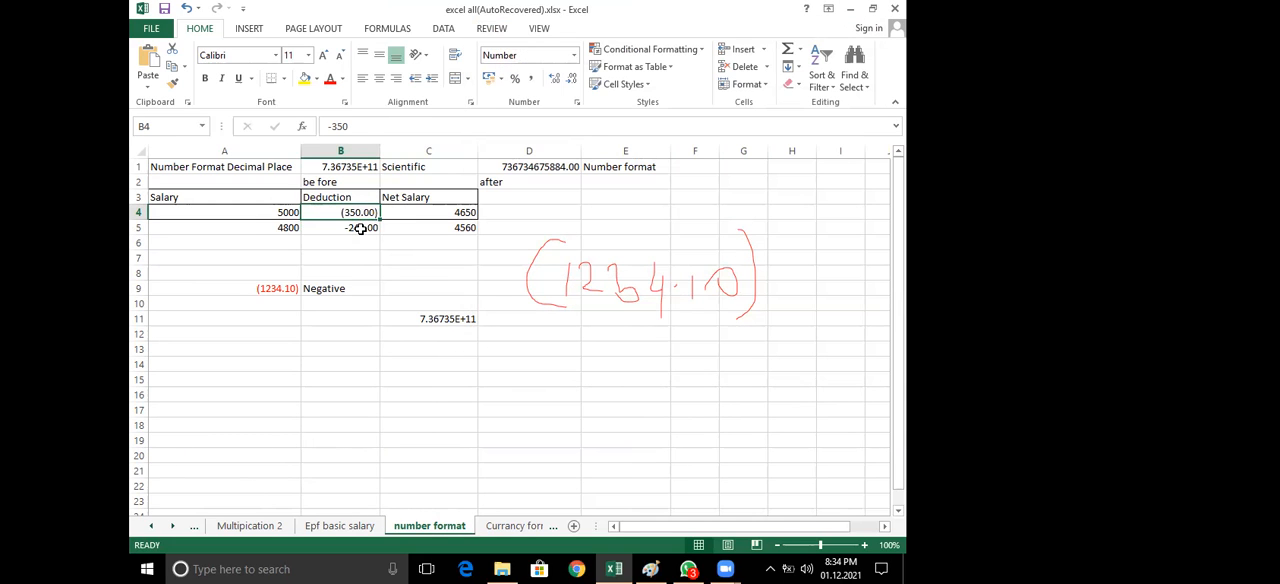
pyautogui.press('Down')
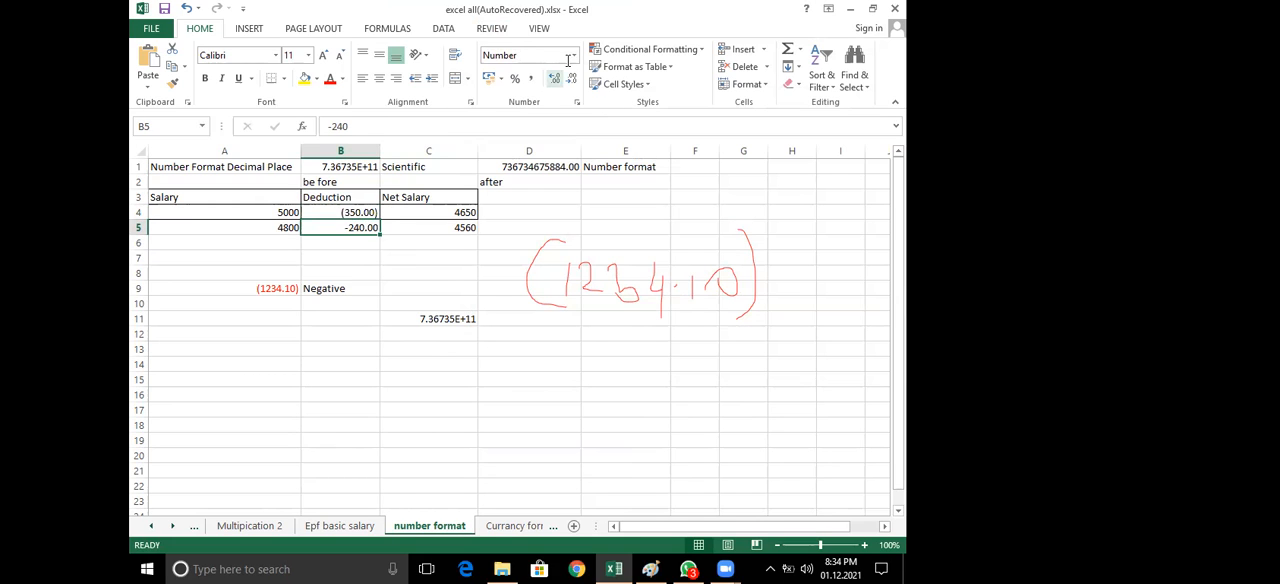
pyautogui.click(577, 104)
pyautogui.click(606, 190)
pyautogui.click(781, 353)
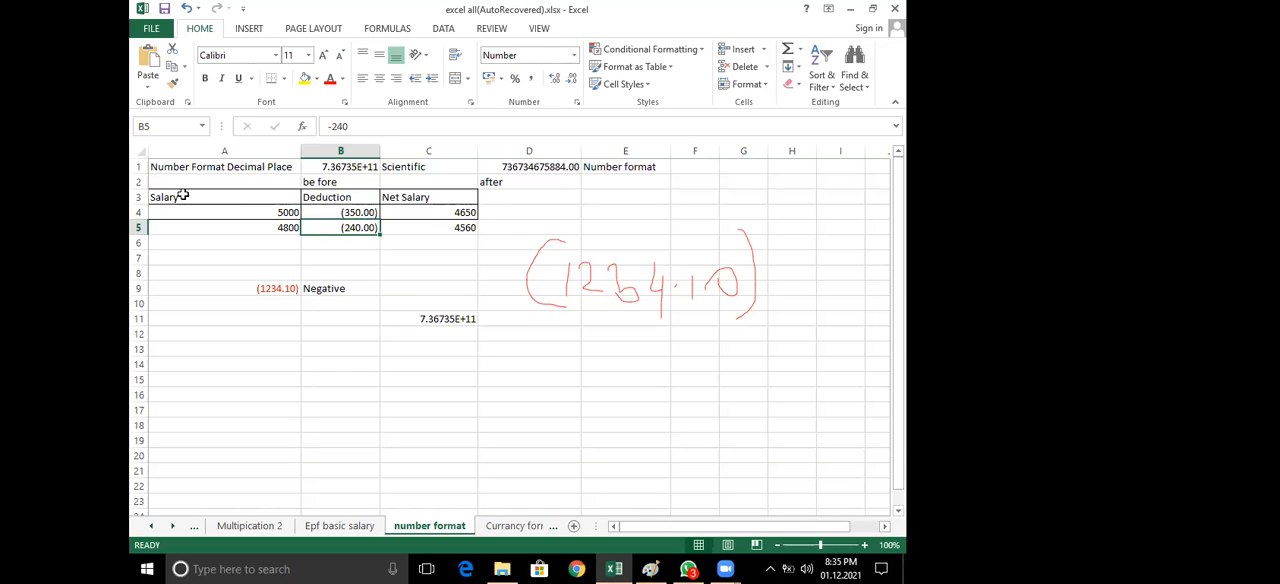
# Try a black fill on the salary table A3:C5, and undo it
pyautogui.moveTo(170, 197); pyautogui.dragTo(445, 230)
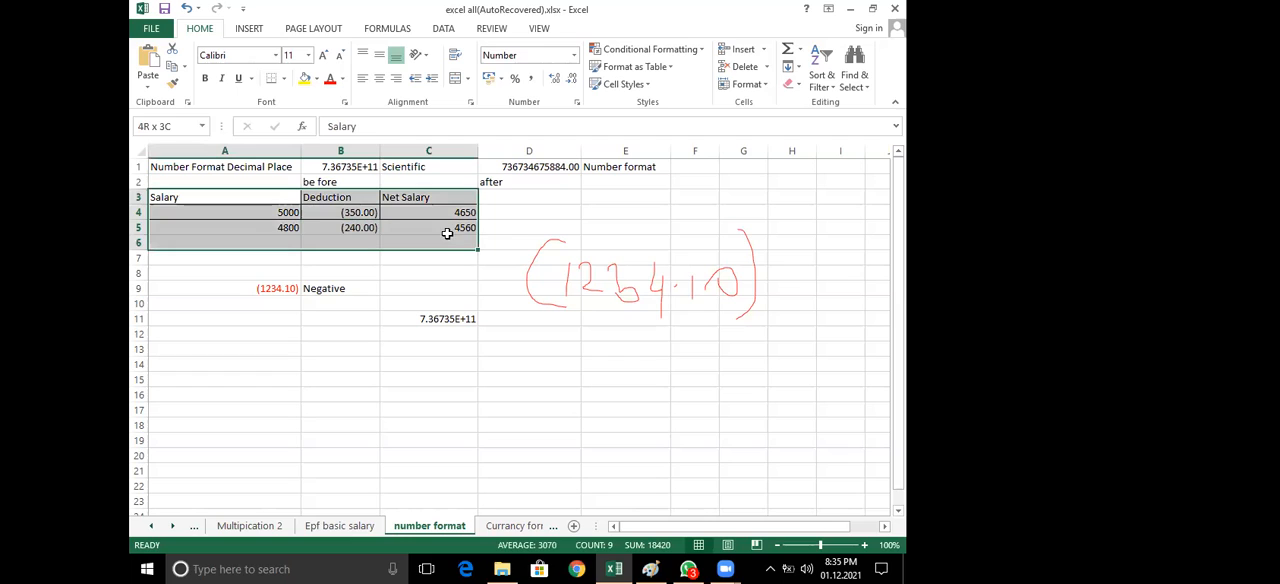
pyautogui.click(316, 80)
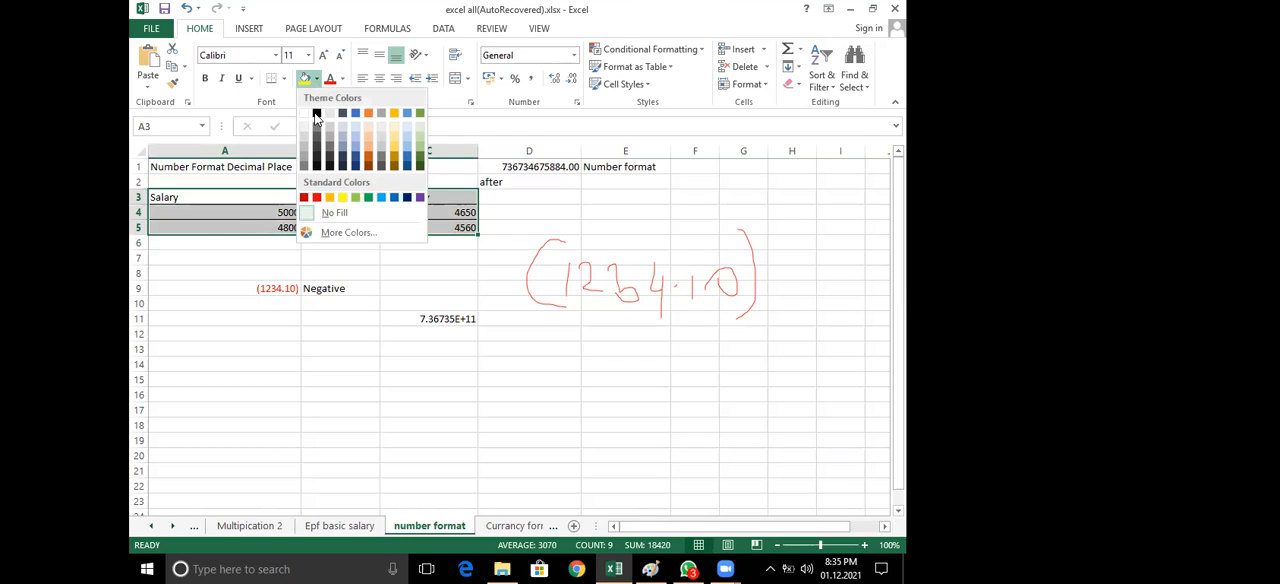
pyautogui.click(316, 113)
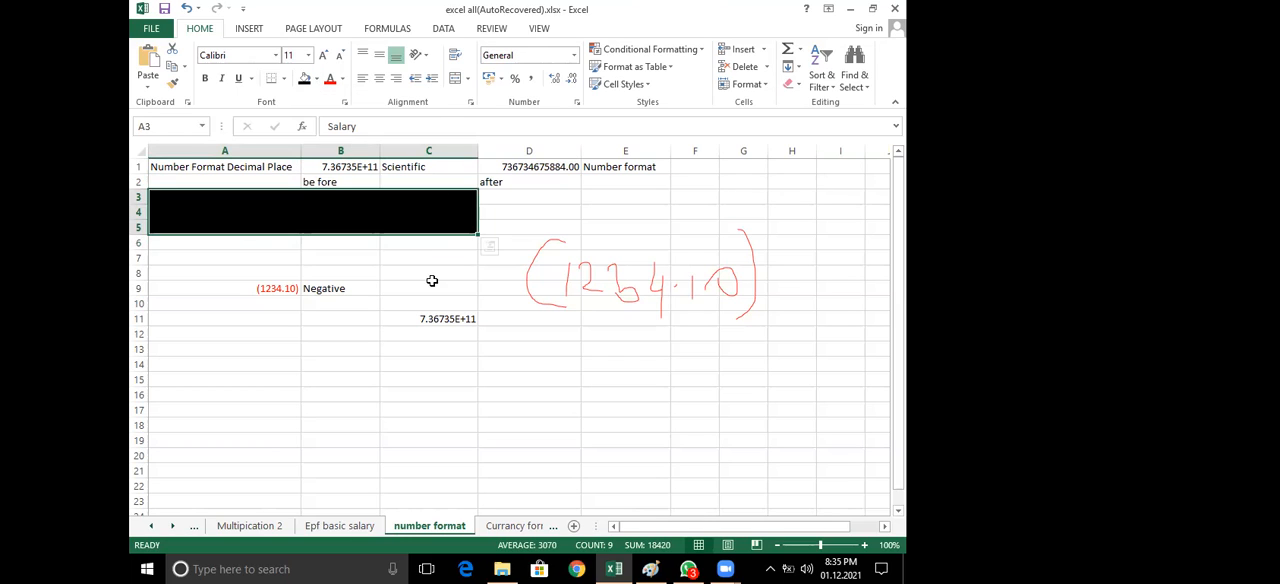
pyautogui.hotkey('ctrl', 'z')
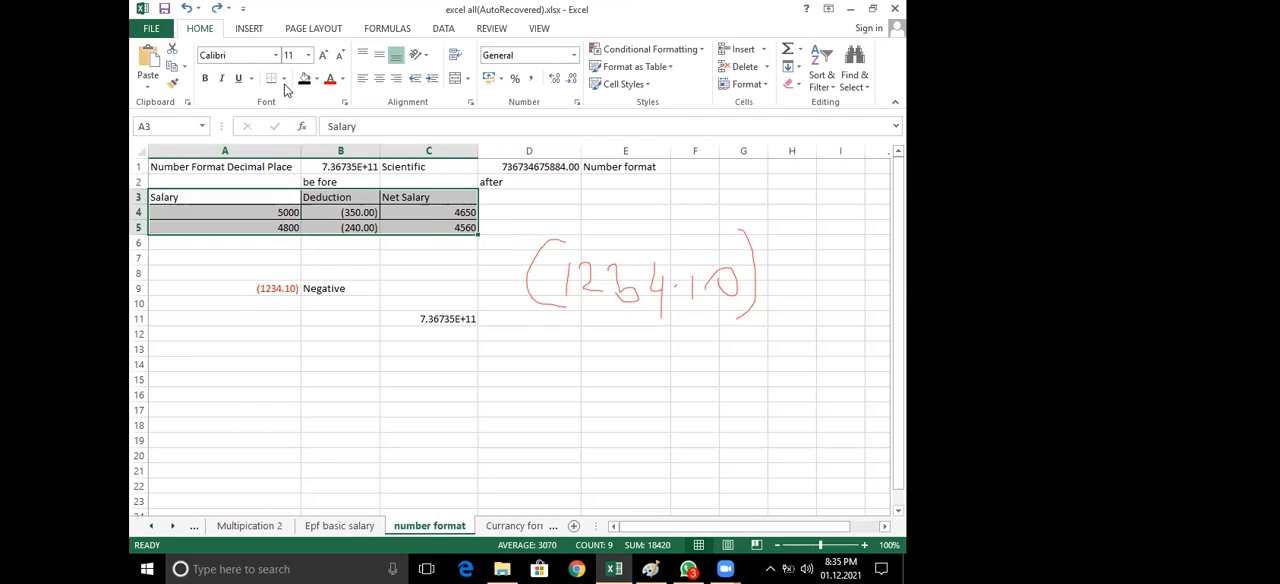
# Apply all borders to the salary table A3:C5 and fill its header row A3:C3 with yellow
pyautogui.click(284, 78)
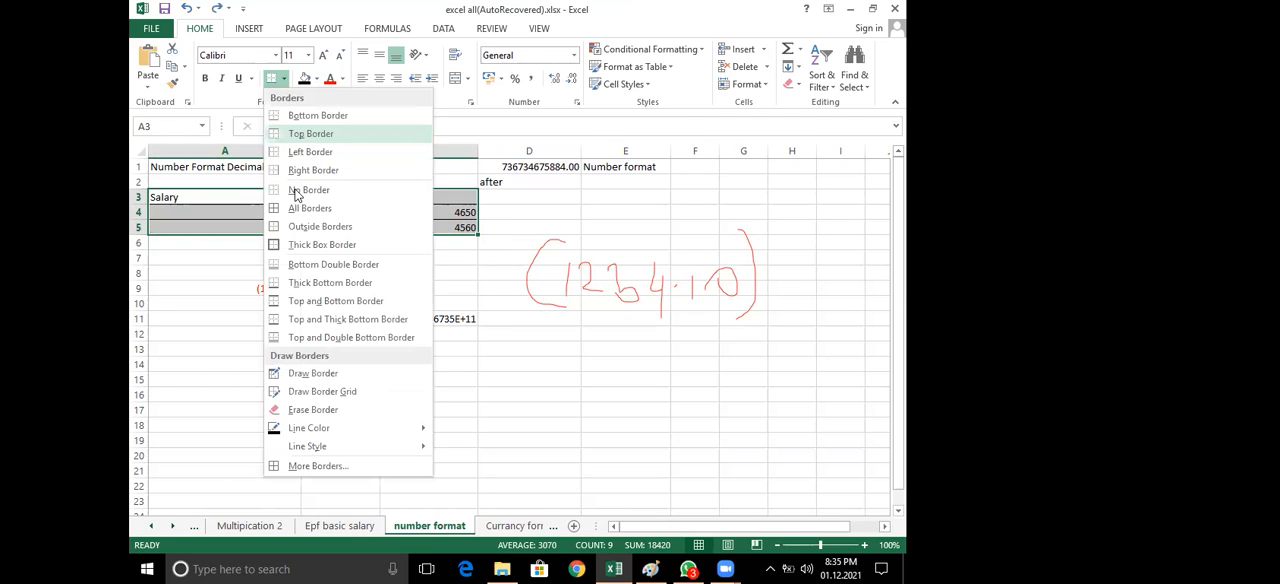
pyautogui.click(352, 244)
pyautogui.moveTo(184, 196); pyautogui.dragTo(420, 197)
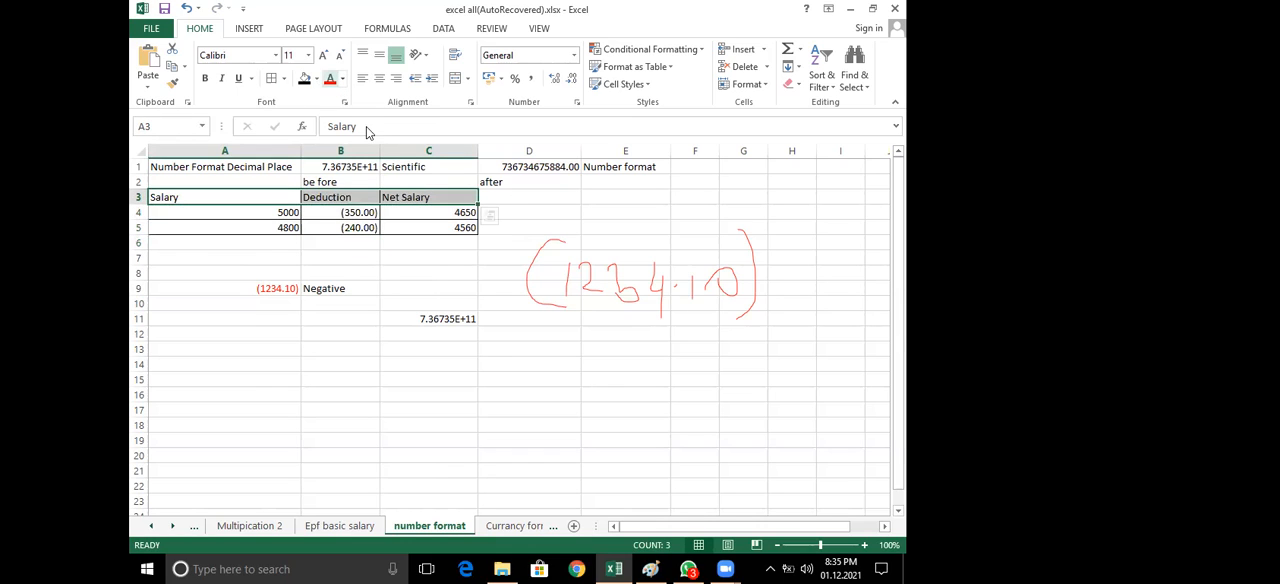
pyautogui.click(342, 79)
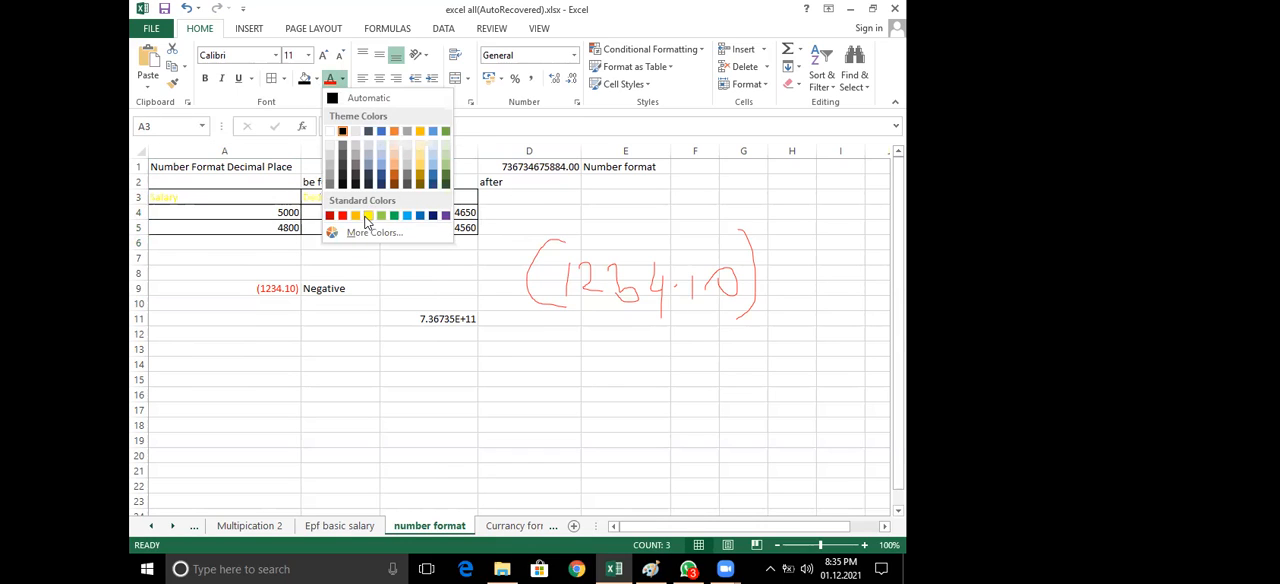
pyautogui.click(344, 82)
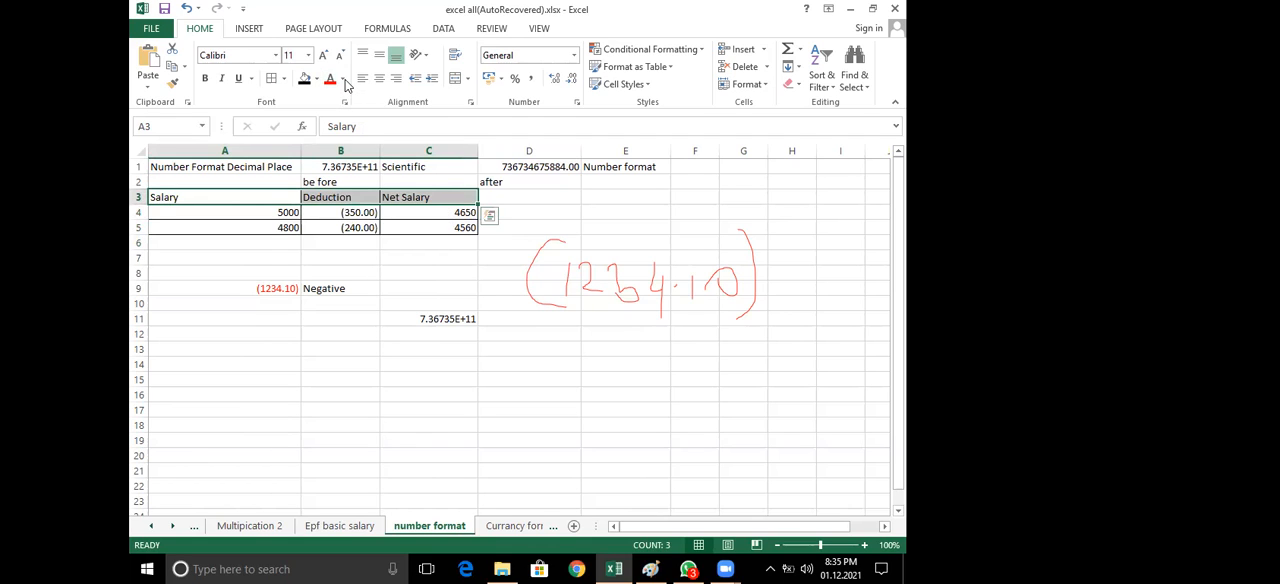
pyautogui.click(342, 80)
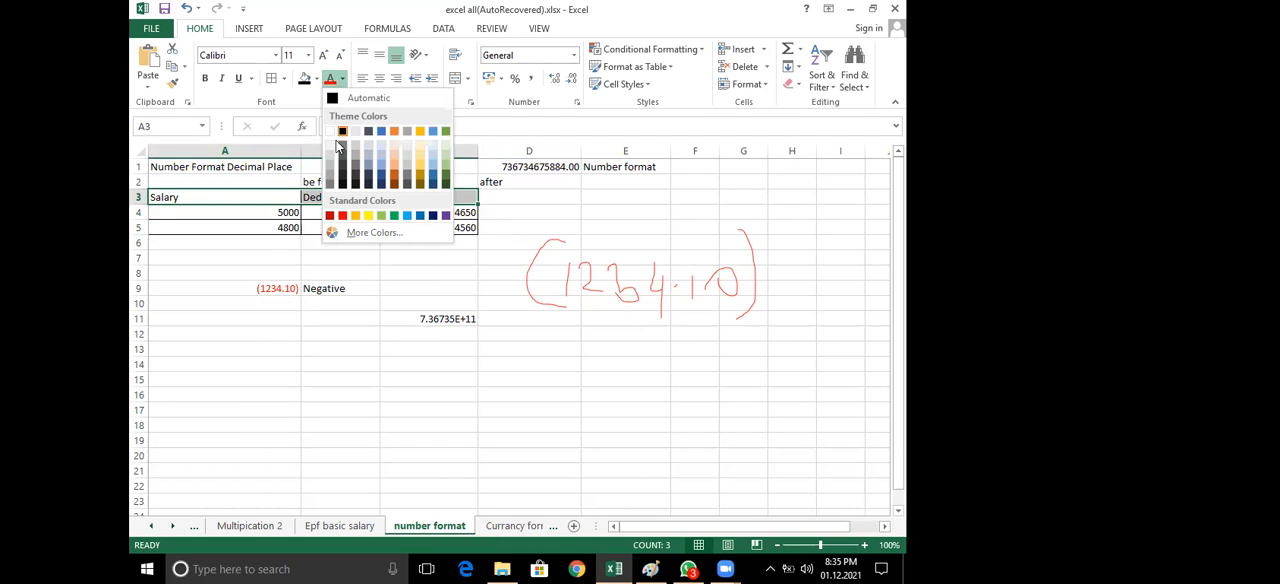
pyautogui.click(316, 78)
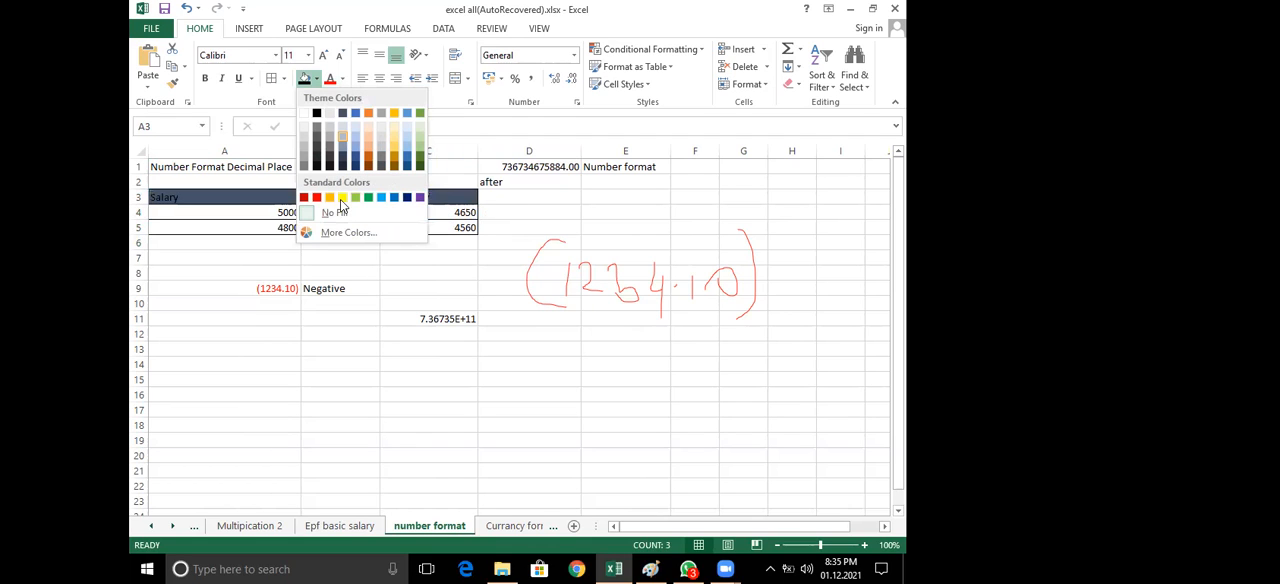
pyautogui.click(401, 259)
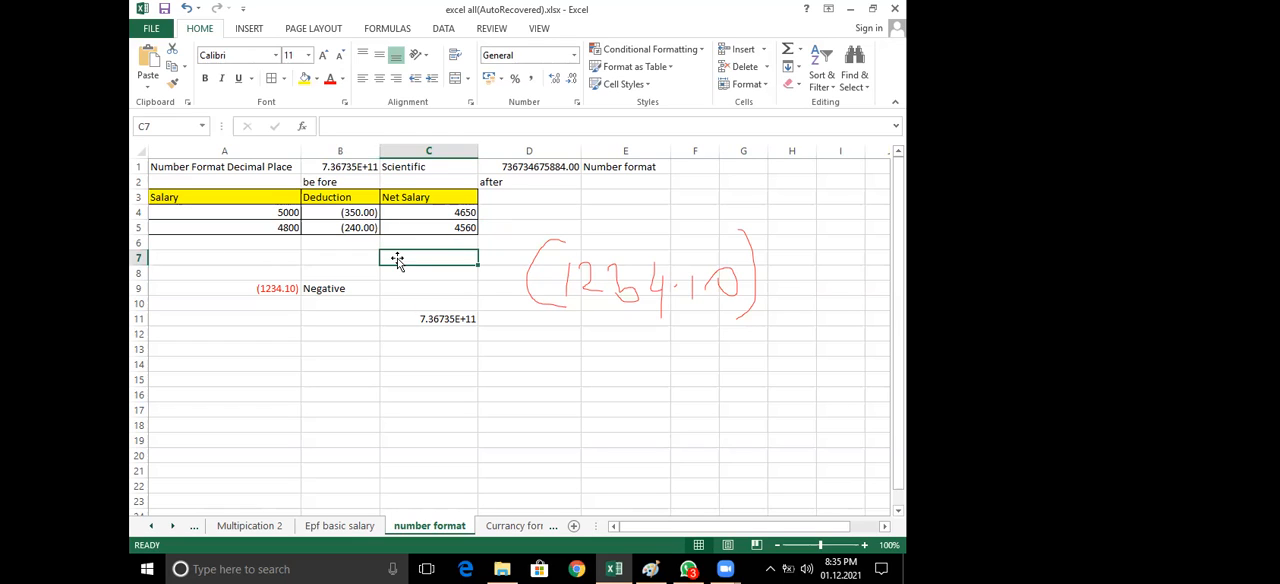
# Review the negative number style of deduction cell B4 in Format Cells, and cancel without changes
pyautogui.moveTo(222, 198); pyautogui.dragTo(433, 227)
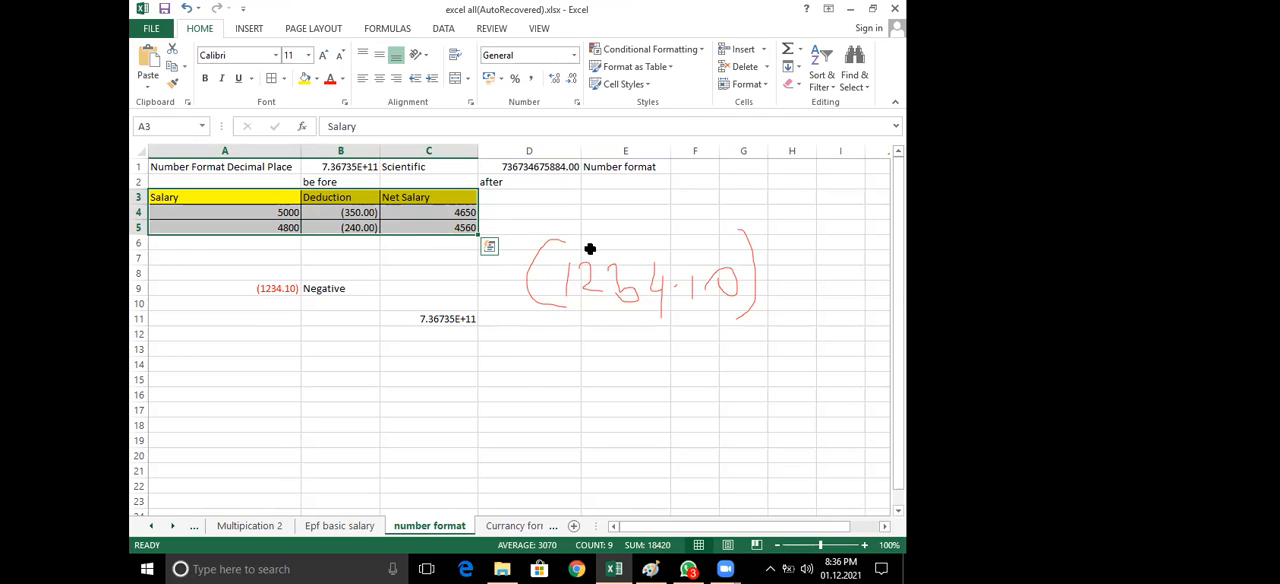
pyautogui.click(765, 440)
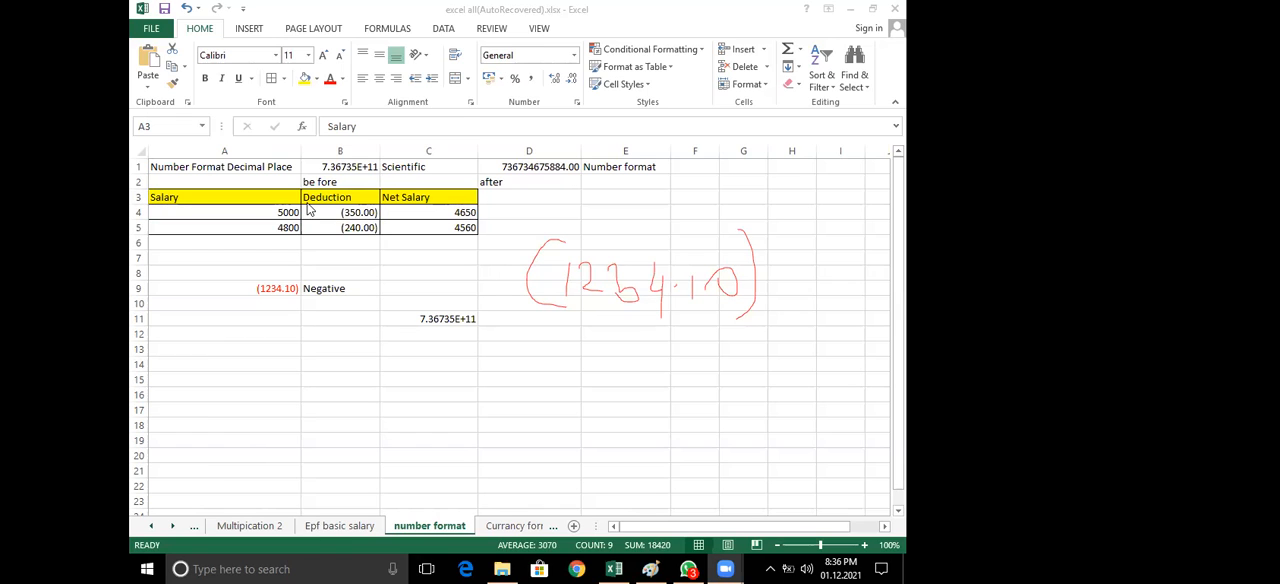
pyautogui.click(343, 213)
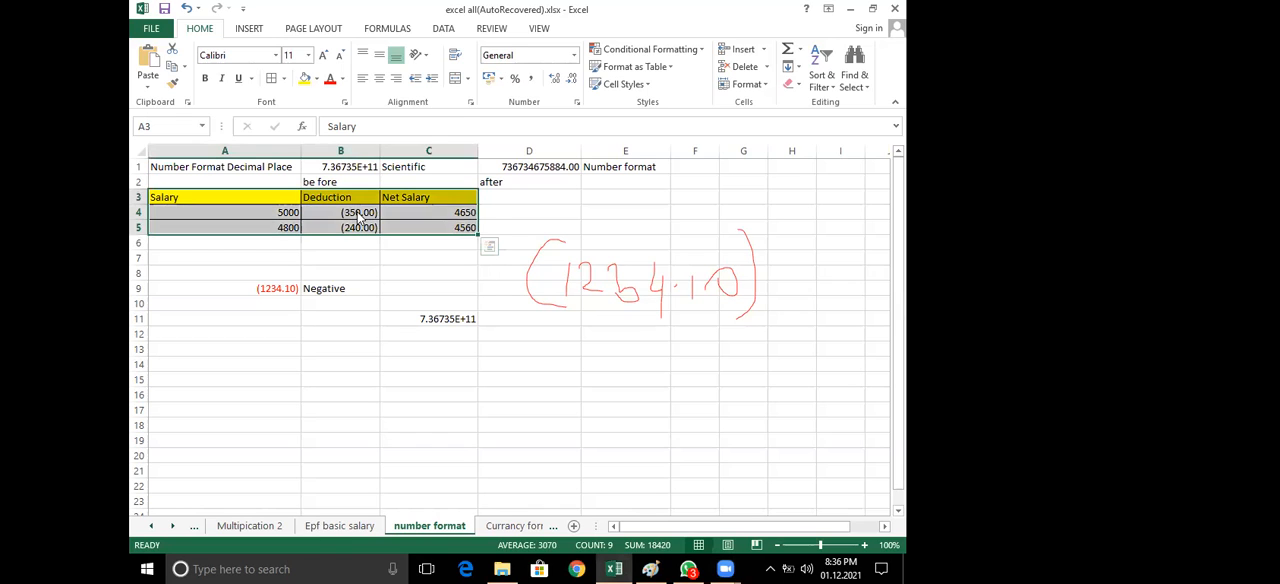
pyautogui.click(343, 213)
pyautogui.click(577, 100)
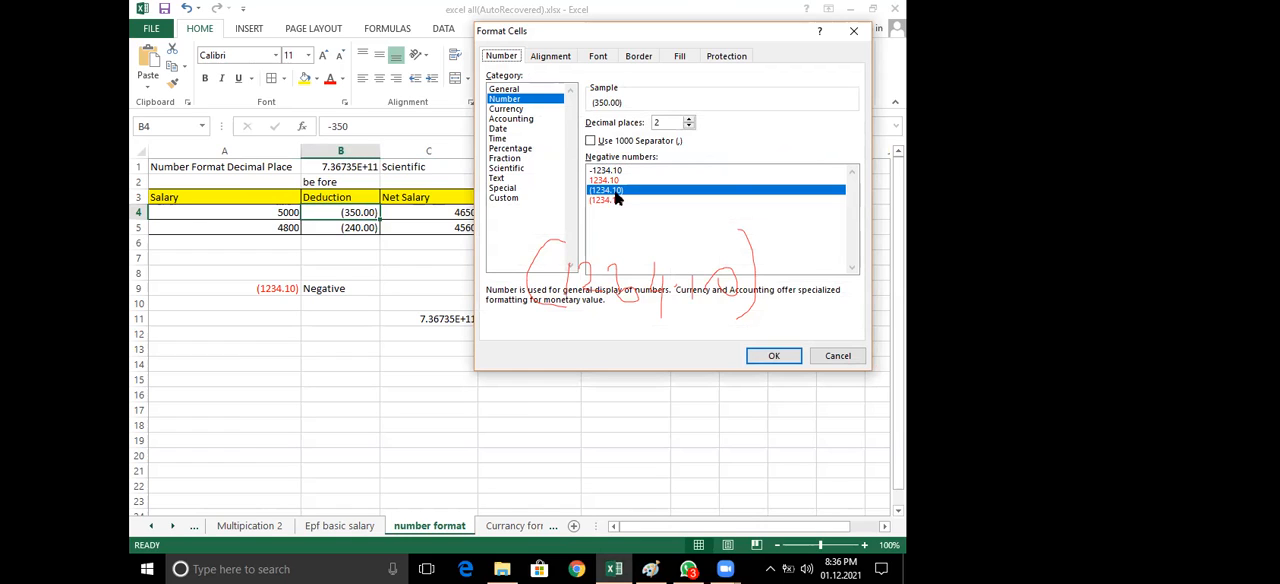
pyautogui.click(838, 360)
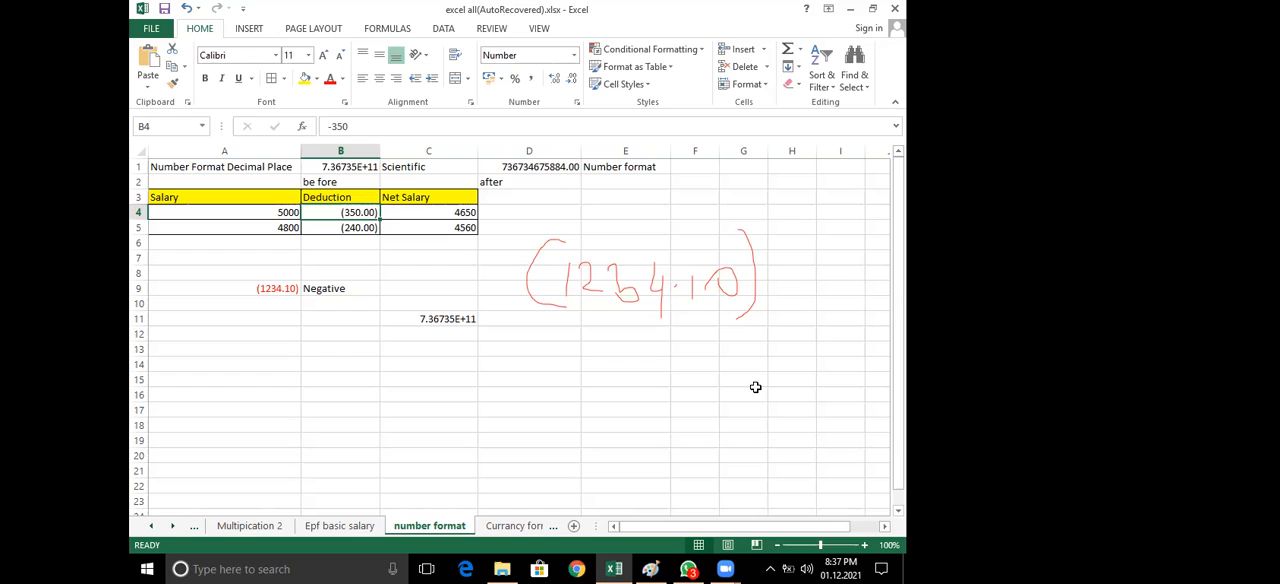
# Inspect the negative value in cell A9 of the number format sheet
pyautogui.click(267, 292)
pyautogui.click(272, 287)
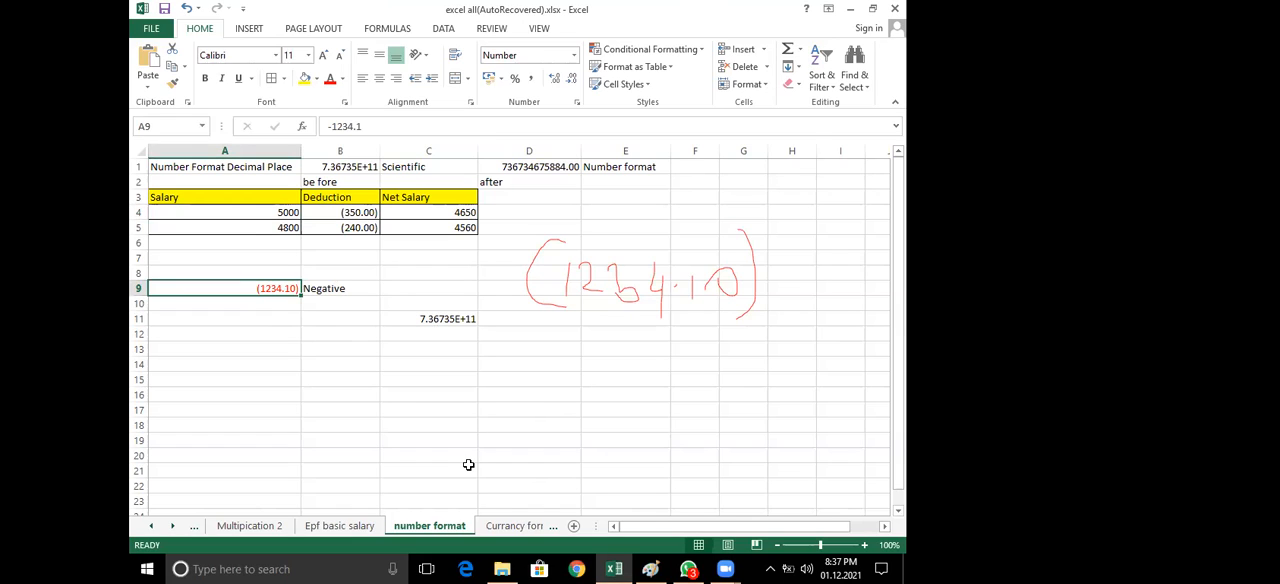
pyautogui.click(452, 530)
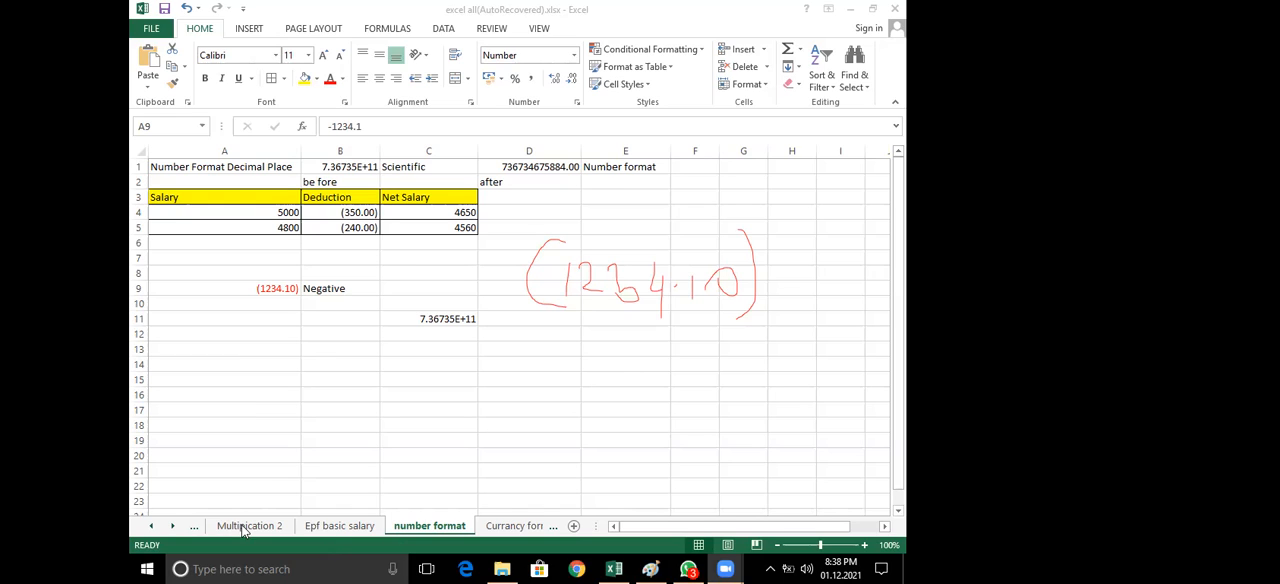
# Review the earlier sheets from Total through Epf basic salary and number format, and open the Currancy format sheet
pyautogui.click(153, 530)
pyautogui.click(153, 530)
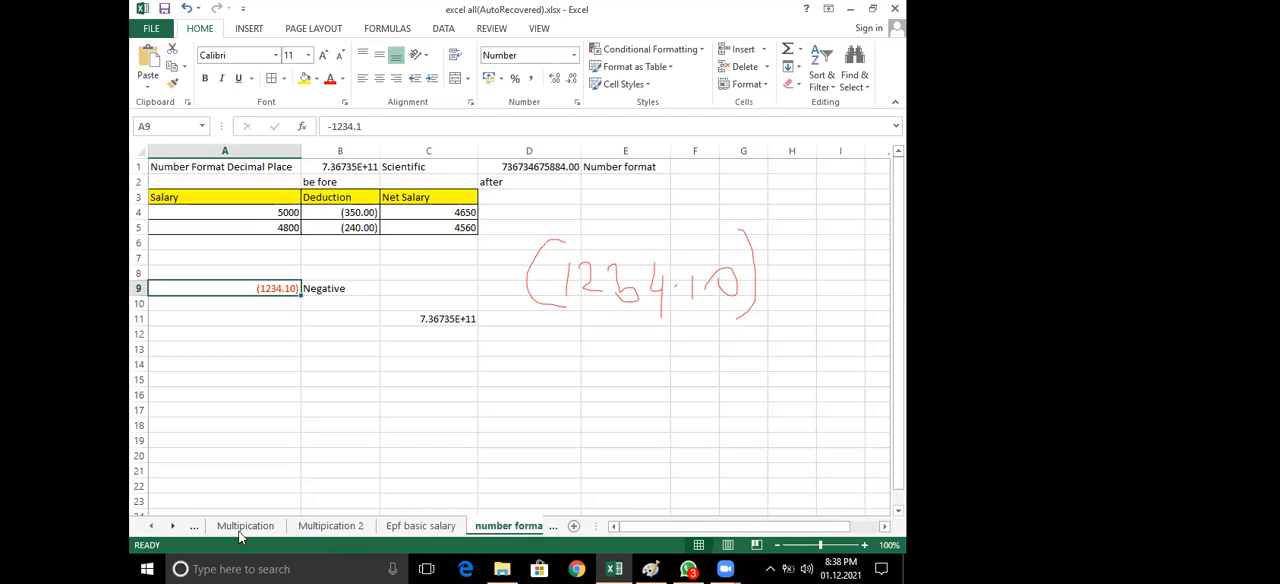
pyautogui.click(272, 527)
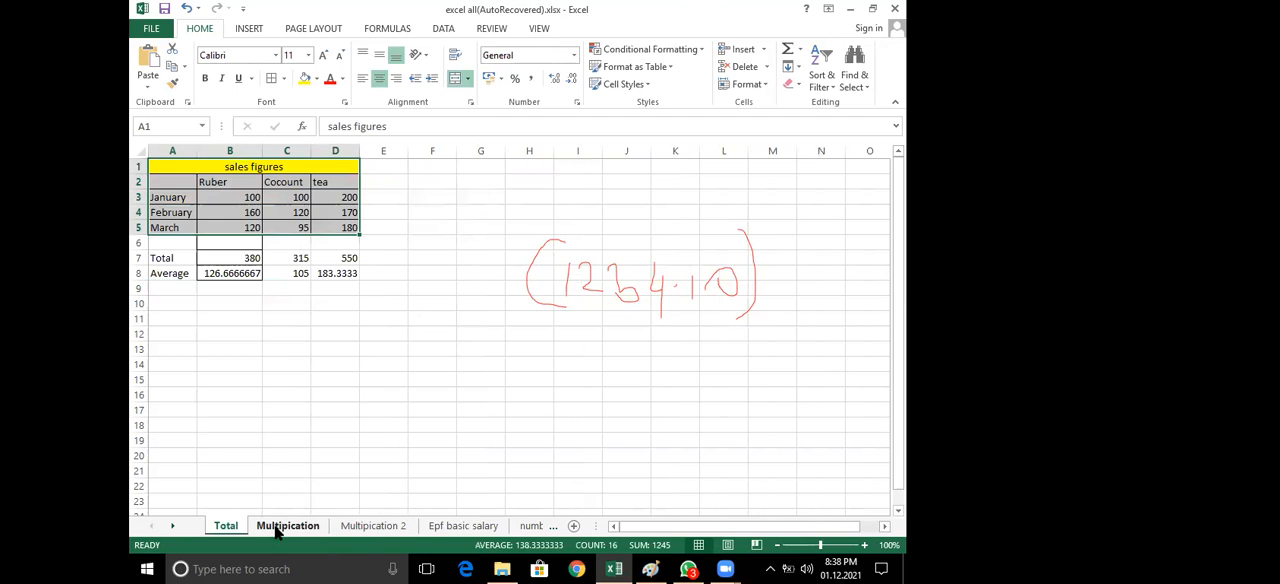
pyautogui.click(361, 527)
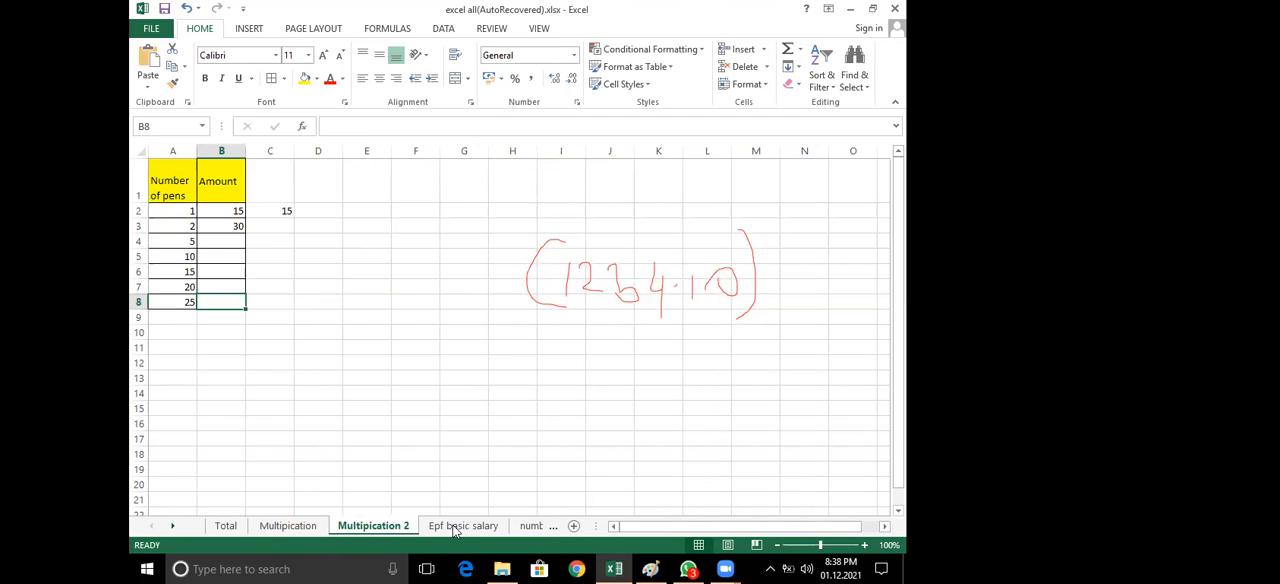
pyautogui.click(455, 527)
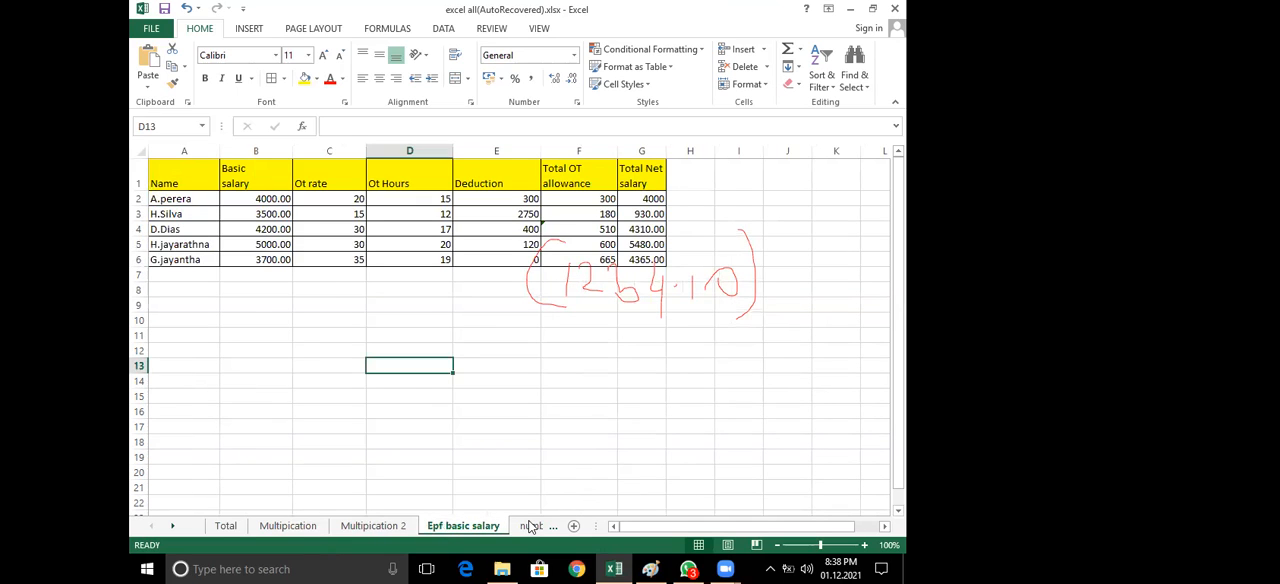
pyautogui.click(530, 526)
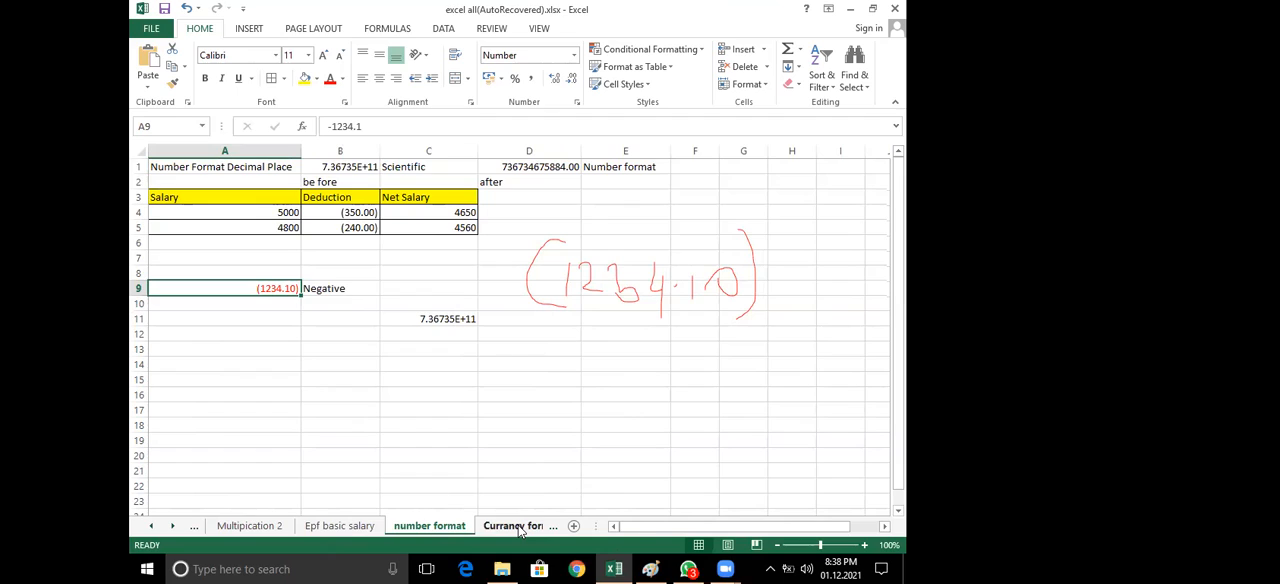
pyautogui.click(515, 526)
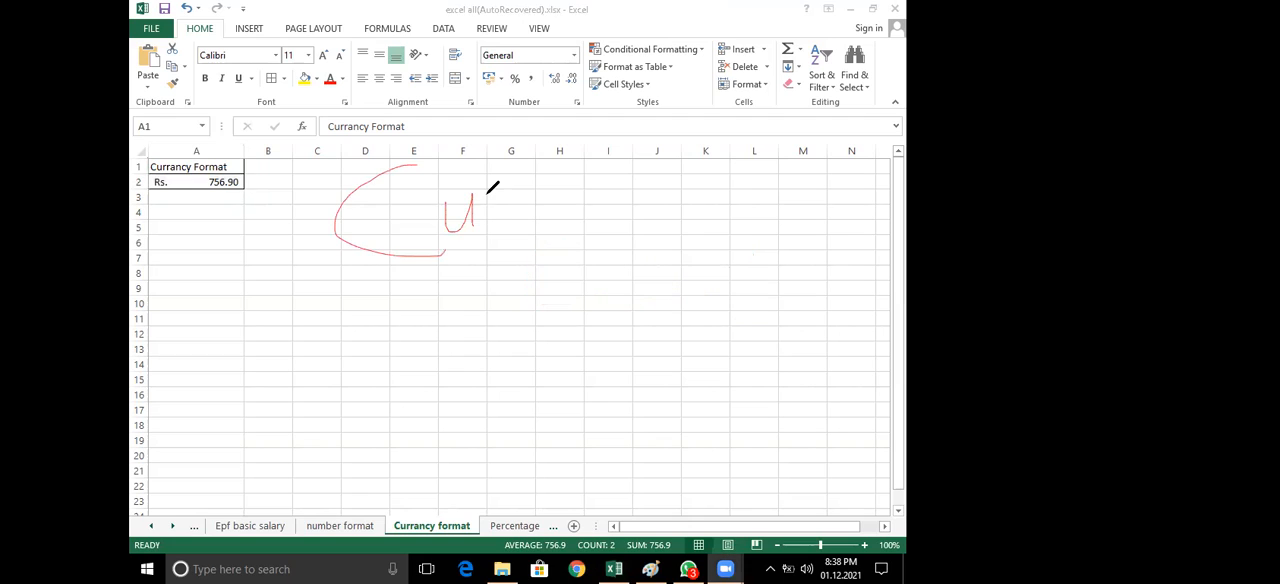
# Handwrite "(Currency Format)" in red as a screen annotation across the Currancy format sheet
pyautogui.moveTo(488, 195); pyautogui.dragTo(506, 187)
pyautogui.moveTo(511, 225)
pyautogui.mouseDown()
pyautogui.moveTo(522, 200)
pyautogui.moveTo(612, 238)
pyautogui.mouseUp()
pyautogui.moveTo(623, 222)
pyautogui.mouseDown()
pyautogui.moveTo(655, 221)
pyautogui.moveTo(603, 264)
pyautogui.mouseUp()
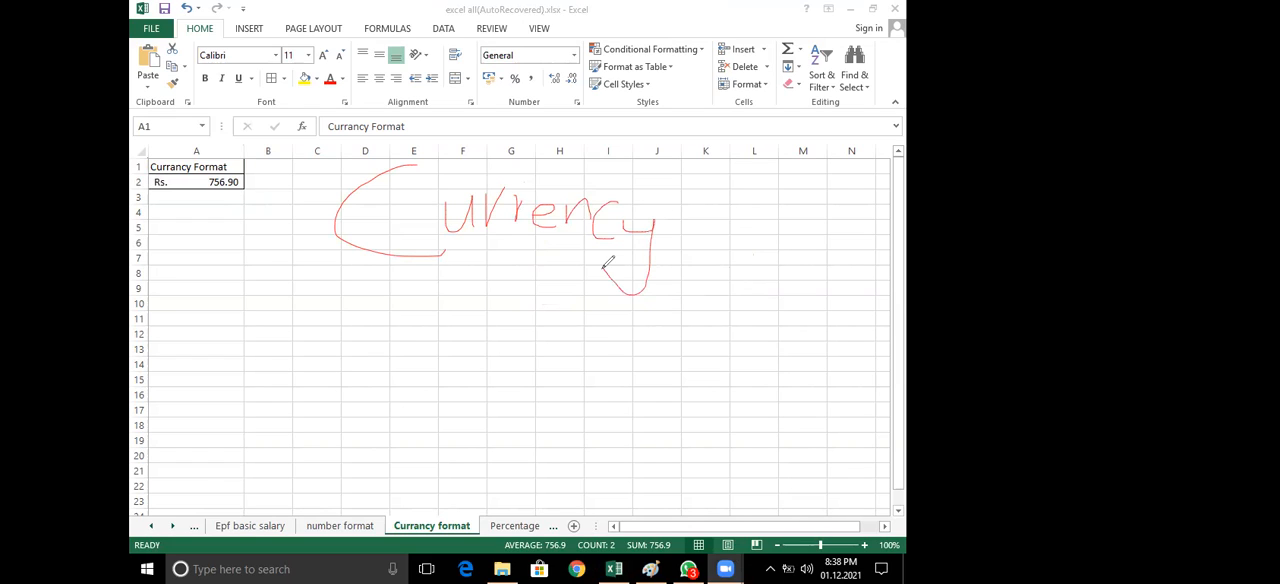
pyautogui.moveTo(745, 183)
pyautogui.mouseDown()
pyautogui.moveTo(718, 183)
pyautogui.moveTo(716, 242)
pyautogui.moveTo(722, 223)
pyautogui.mouseUp()
pyautogui.moveTo(735, 220); pyautogui.dragTo(735, 222)
pyautogui.moveTo(758, 217)
pyautogui.mouseDown()
pyautogui.moveTo(759, 235)
pyautogui.moveTo(771, 216)
pyautogui.moveTo(822, 236)
pyautogui.mouseUp()
pyautogui.moveTo(838, 175); pyautogui.dragTo(838, 245)
pyautogui.moveTo(828, 212)
pyautogui.mouseDown()
pyautogui.moveTo(850, 210)
pyautogui.moveTo(864, 246)
pyautogui.mouseUp()
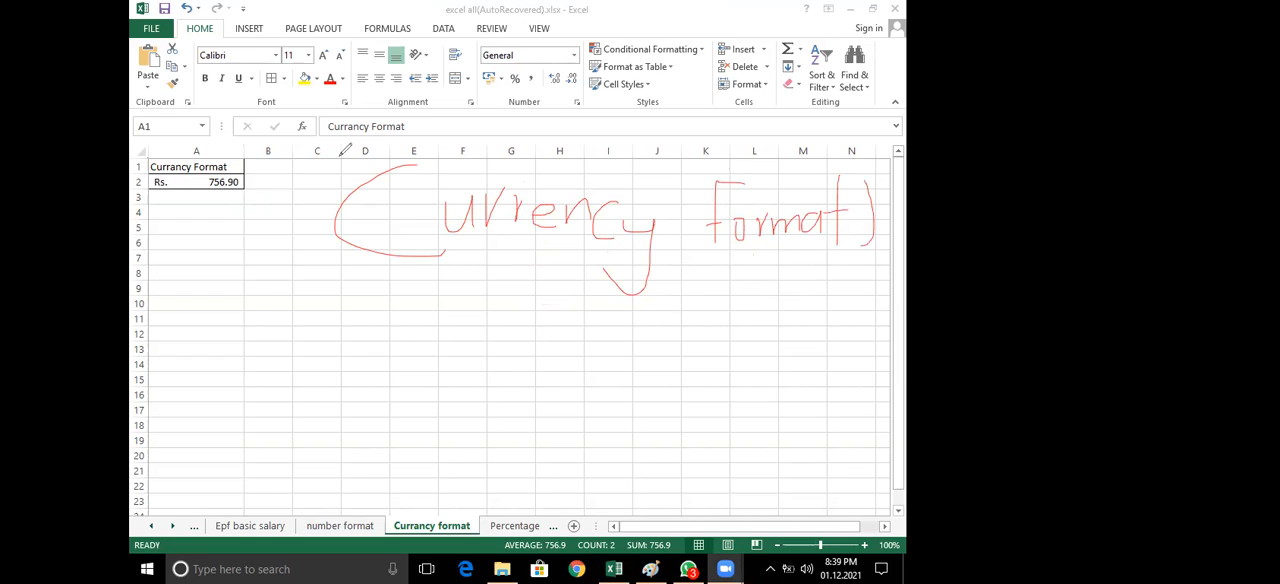
pyautogui.moveTo(338, 158); pyautogui.dragTo(322, 250)
# Choose the Currency category in Format Cells for cells A1:A2 and mark it with a red pen annotation
pyautogui.click(577, 103)
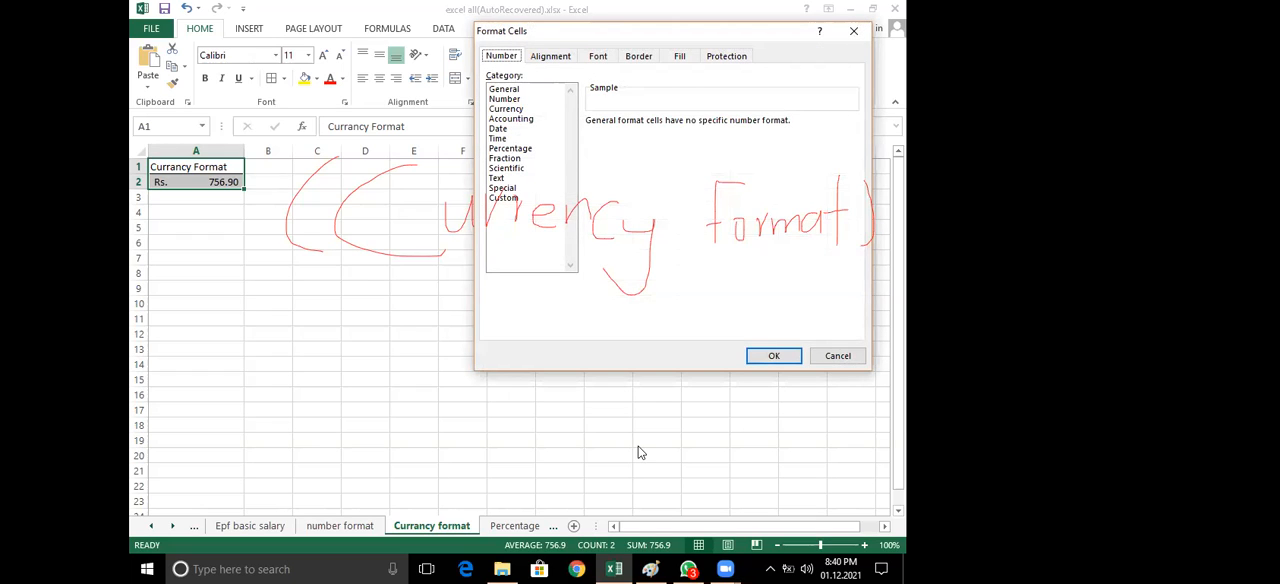
pyautogui.click(558, 179)
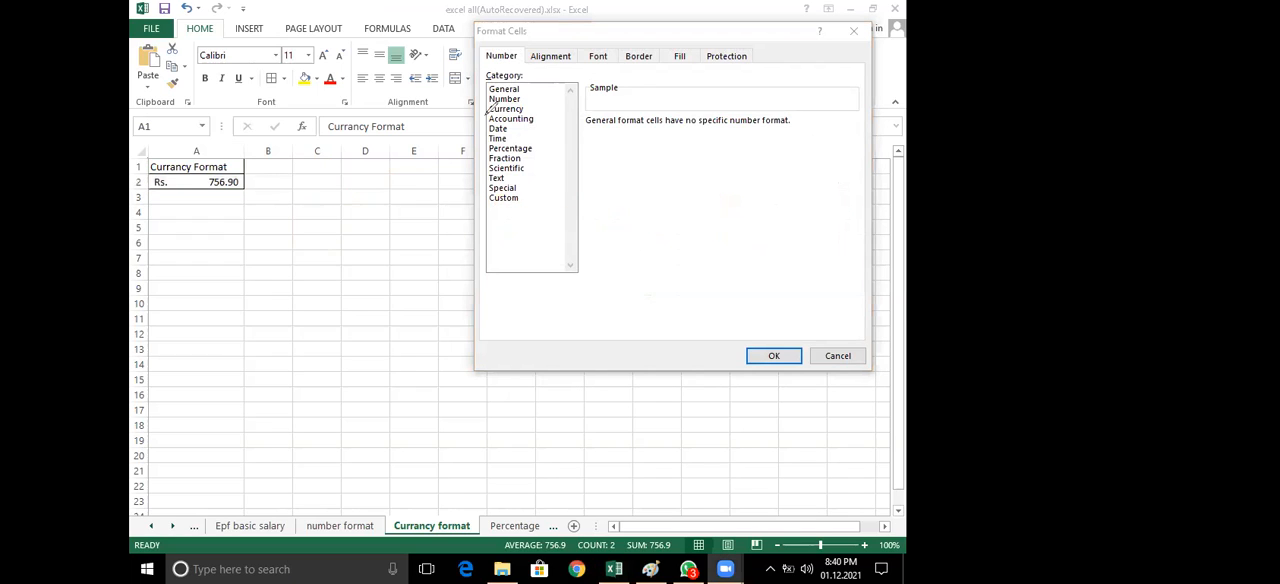
pyautogui.moveTo(517, 97)
pyautogui.mouseDown()
pyautogui.moveTo(490, 106)
pyautogui.moveTo(528, 104)
pyautogui.mouseUp()
pyautogui.click(508, 109)
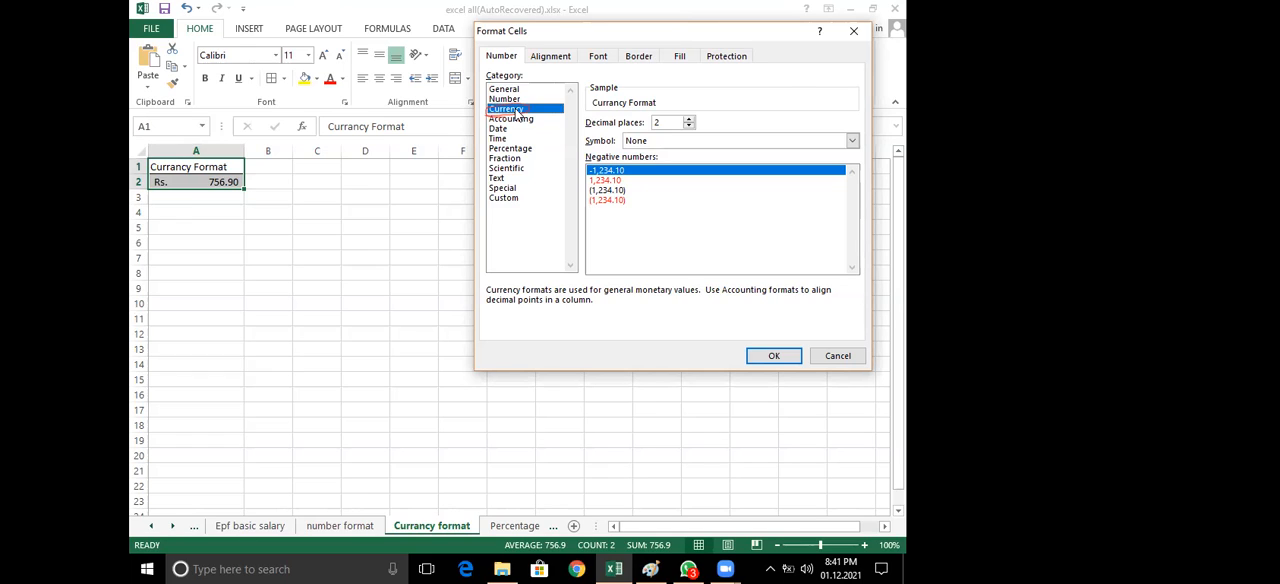
# Examine the currency symbols offered for the Currency format, such as Rs., $ and Armenian
pyautogui.click(725, 141)
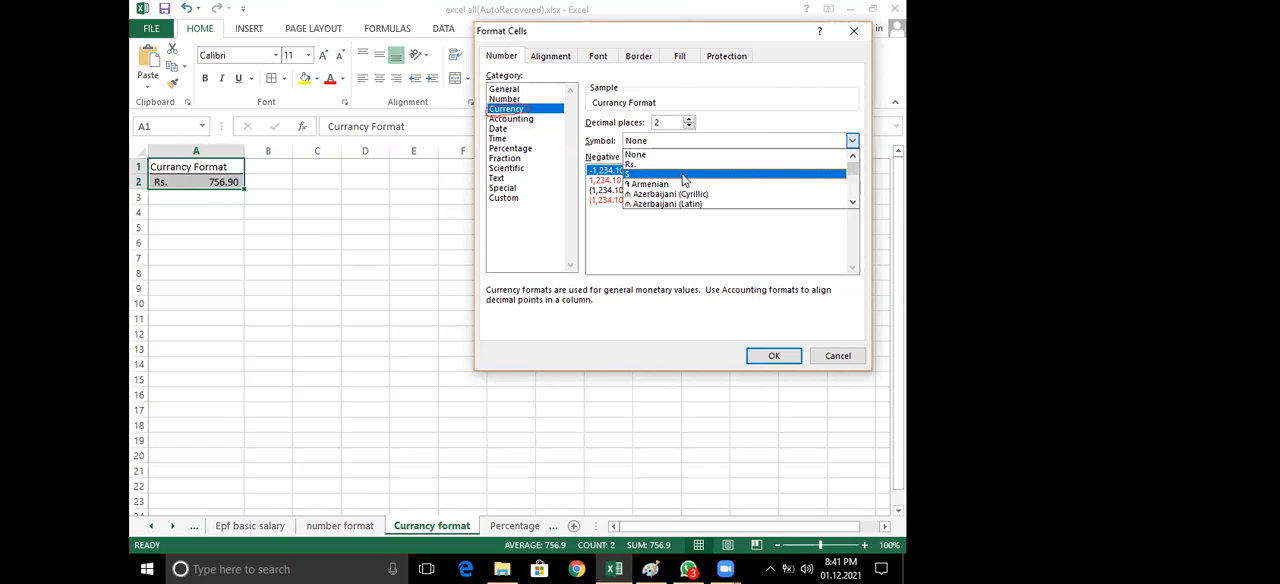
pyautogui.click(857, 193)
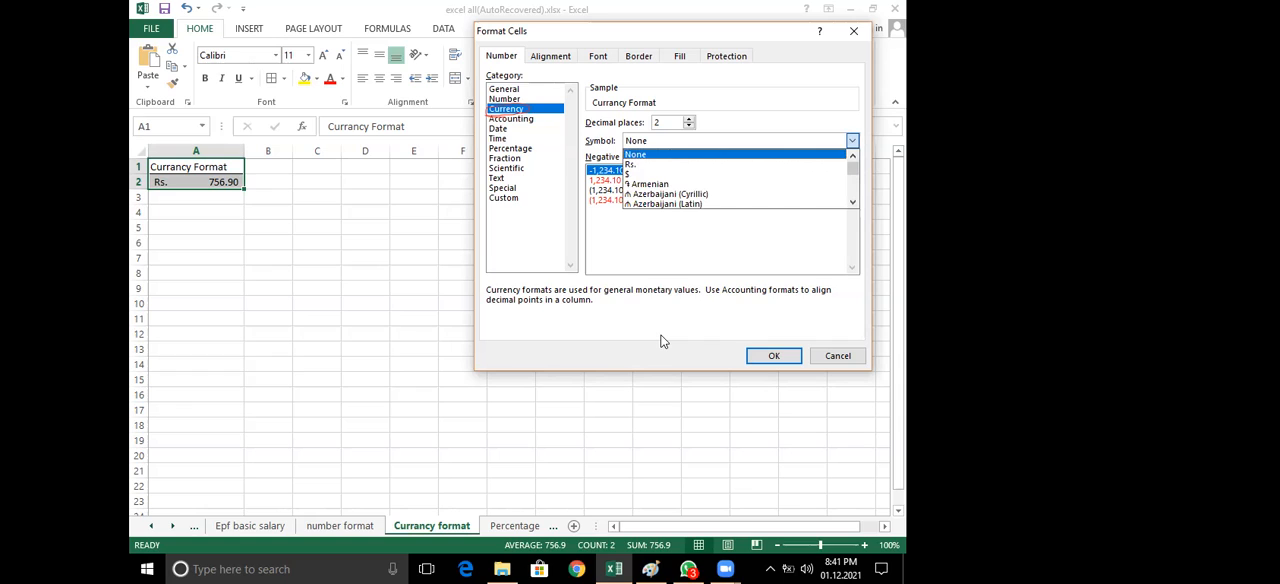
pyautogui.moveTo(606, 142); pyautogui.dragTo(654, 145)
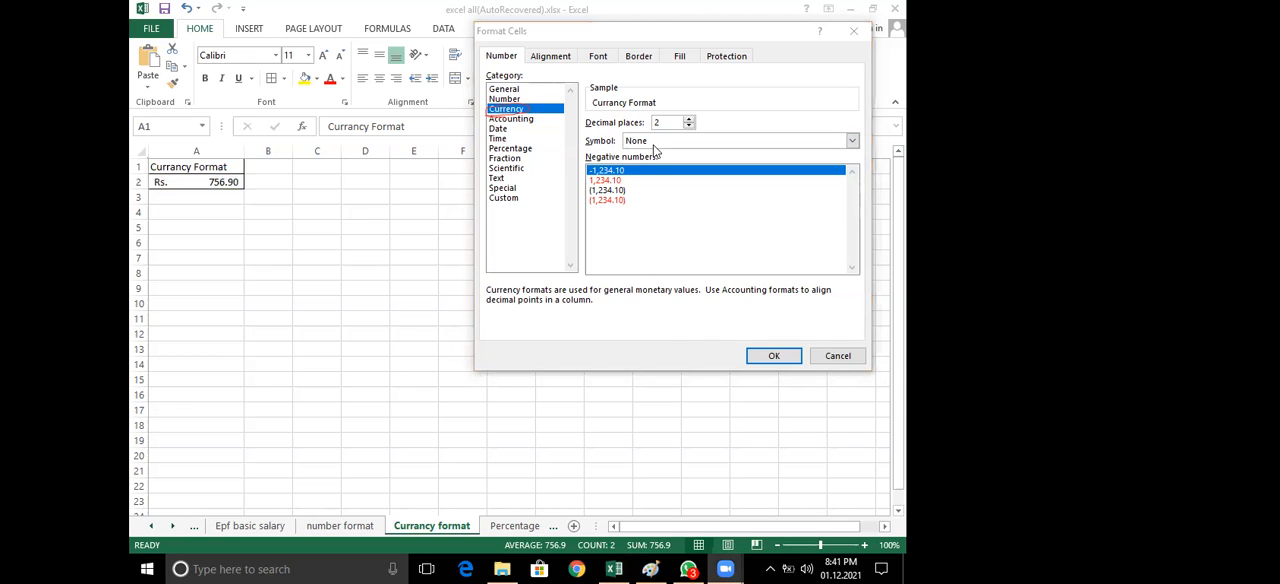
pyautogui.click(655, 148)
pyautogui.click(655, 145)
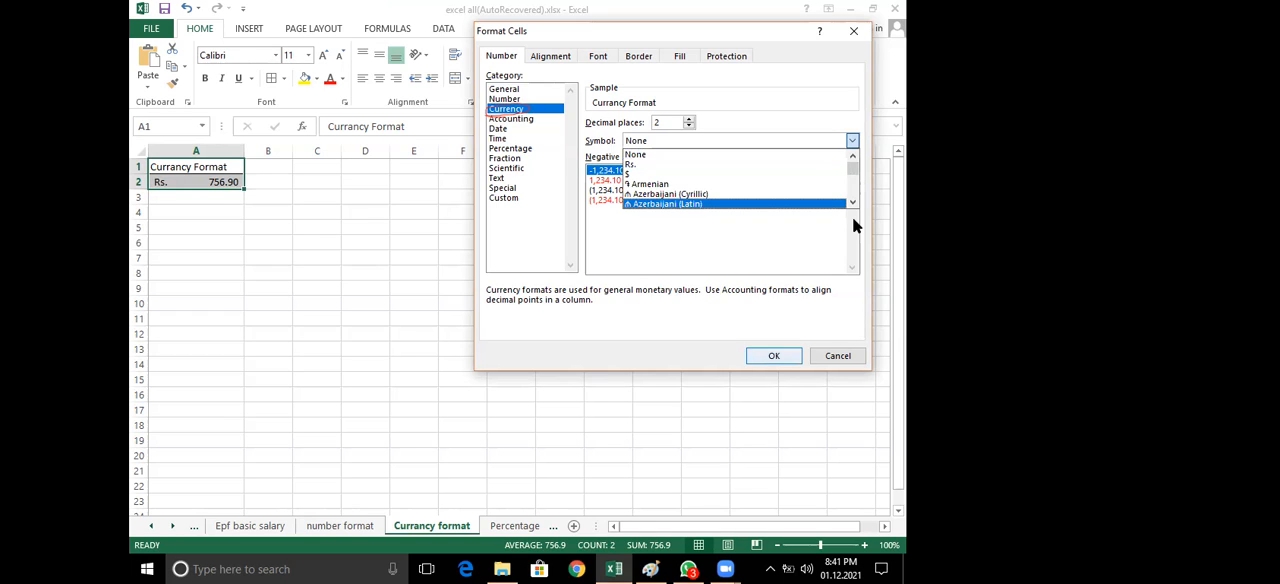
# Sketch a red downward-pointing triangle as an annotation and circle the arrow of the currency Symbol setting
pyautogui.moveTo(733, 213)
pyautogui.mouseDown()
pyautogui.moveTo(688, 207)
pyautogui.moveTo(714, 253)
pyautogui.mouseUp()
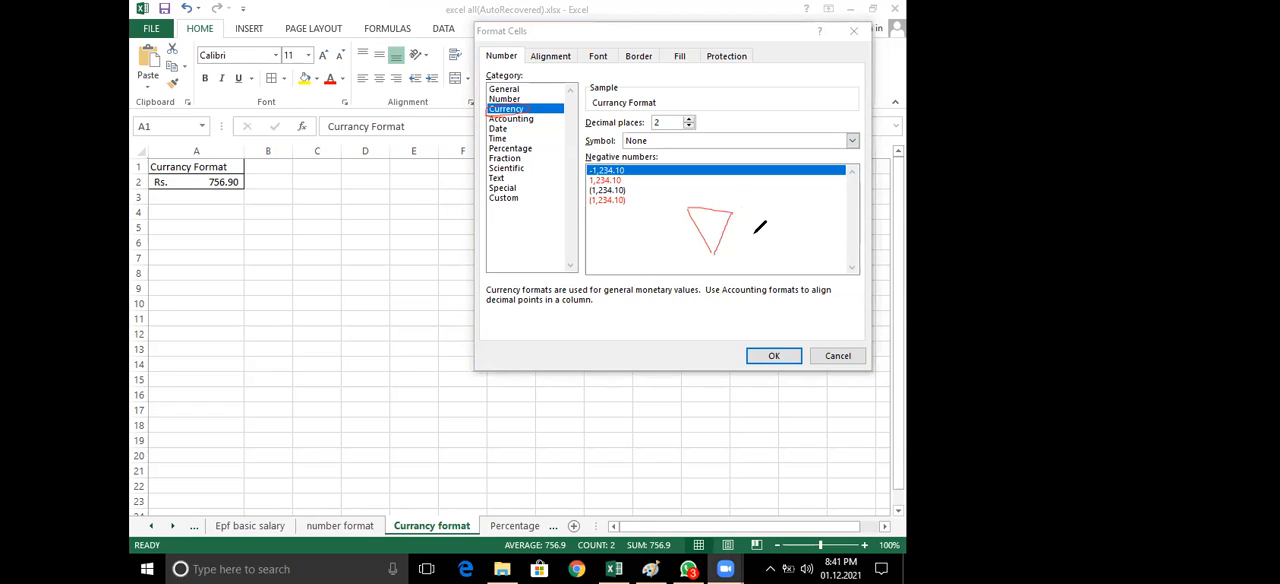
pyautogui.moveTo(684, 210)
pyautogui.mouseDown()
pyautogui.moveTo(730, 213)
pyautogui.moveTo(716, 256)
pyautogui.moveTo(721, 223)
pyautogui.moveTo(687, 209)
pyautogui.mouseUp()
pyautogui.moveTo(860, 128)
pyautogui.mouseDown()
pyautogui.moveTo(845, 157)
pyautogui.moveTo(855, 128)
pyautogui.mouseUp()
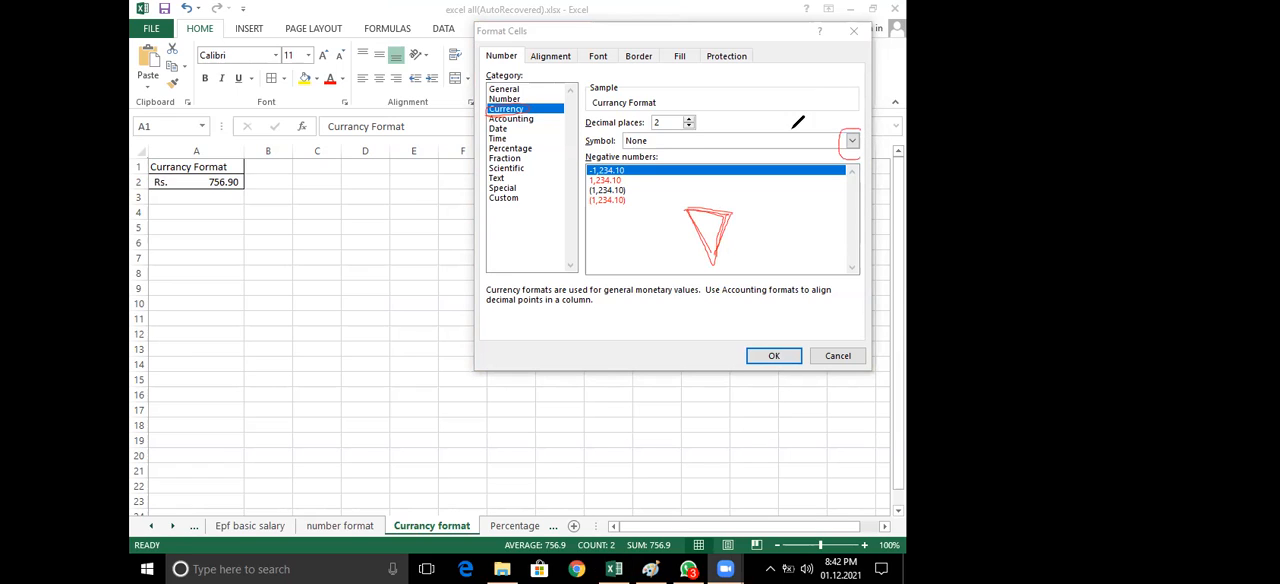
# Show how the Symbol list of the Currency format opens and closes, and look through its first entries
pyautogui.click(852, 143)
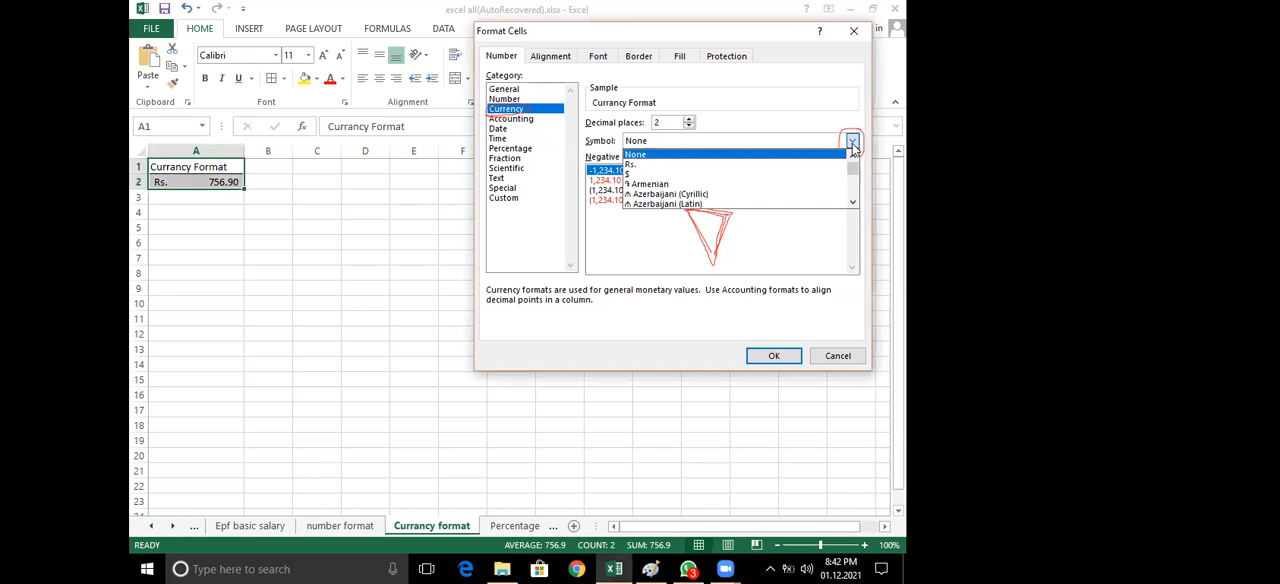
pyautogui.click(853, 146)
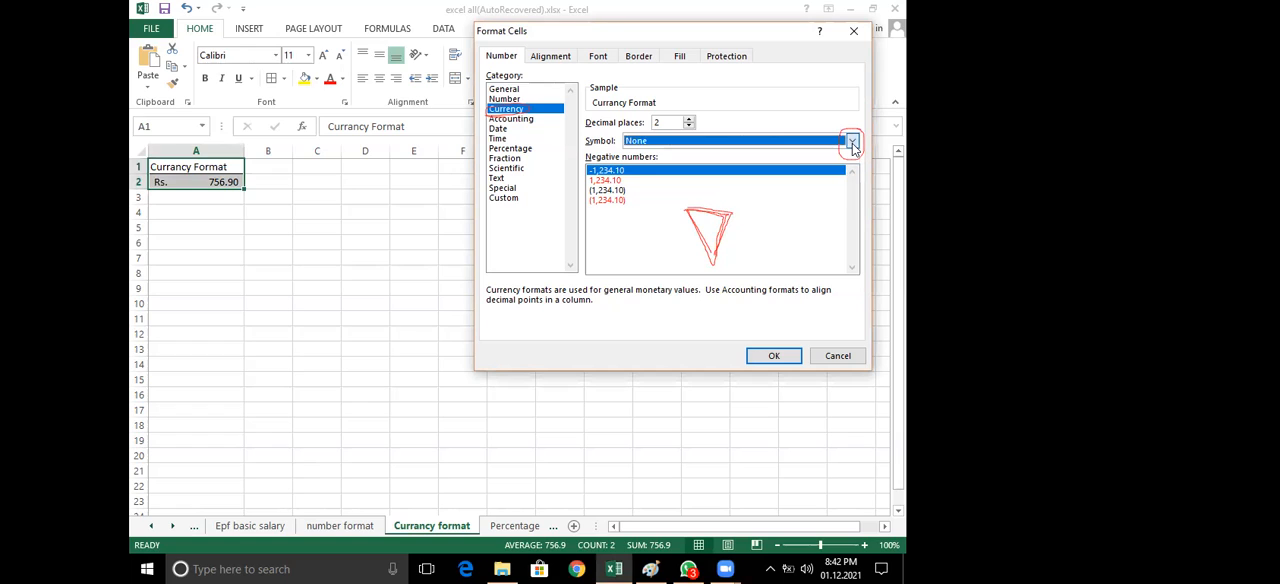
pyautogui.click(852, 143)
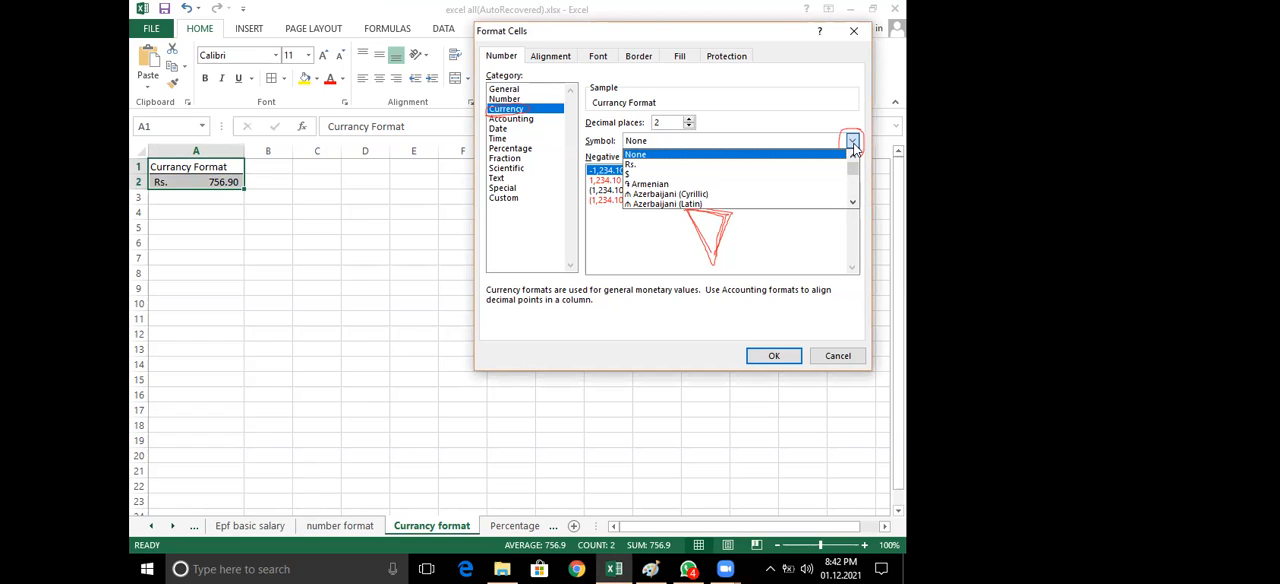
pyautogui.click(852, 143)
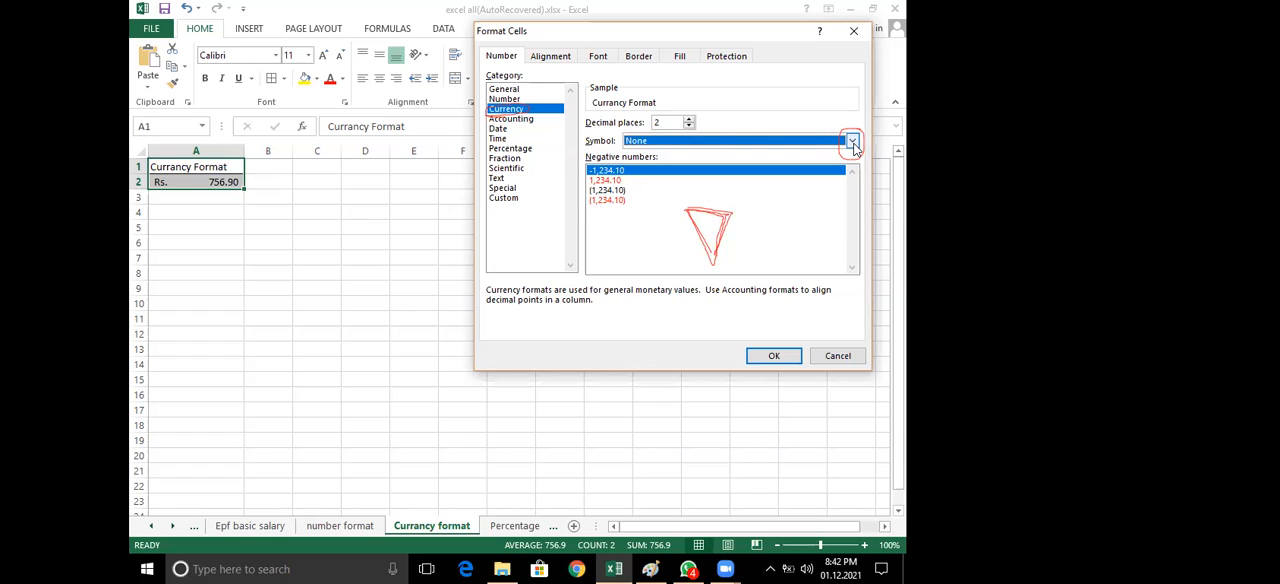
pyautogui.click(853, 143)
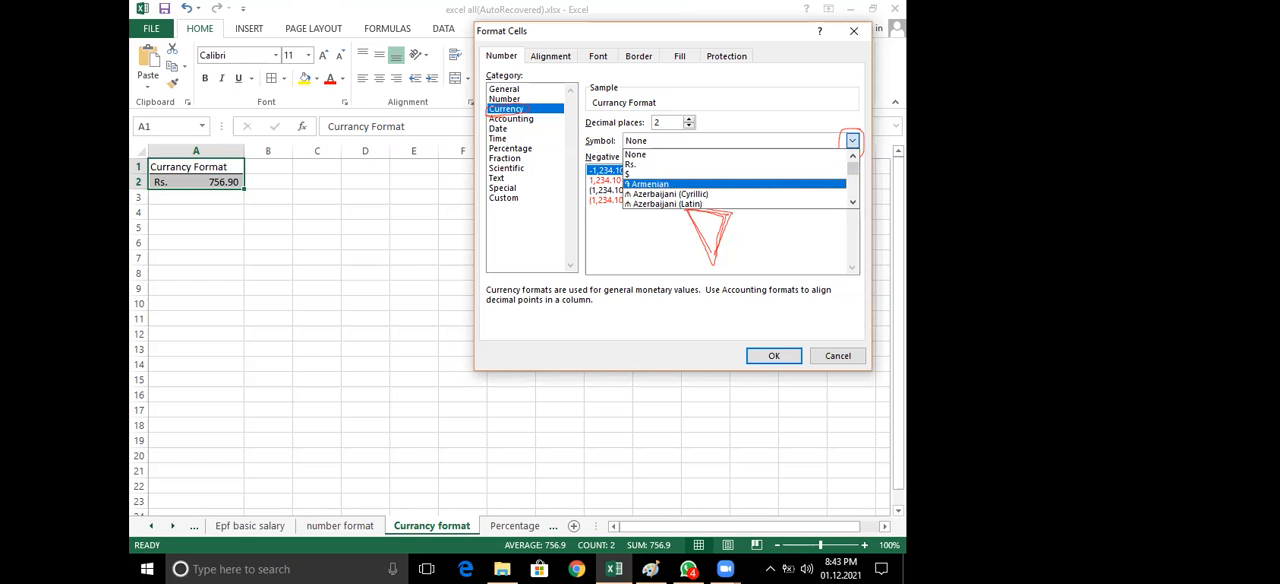
pyautogui.press('Down')
# Switch to Windows Settings, leaving Excel's Format Cells dialog open
pyautogui.click(132, 566)
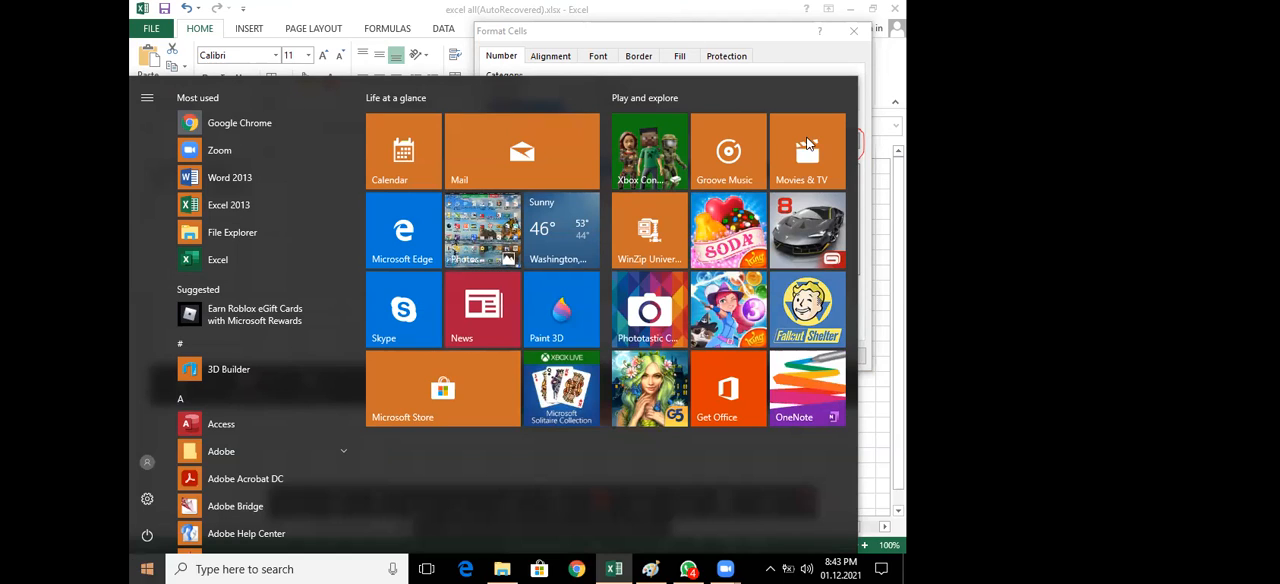
pyautogui.click(855, 62)
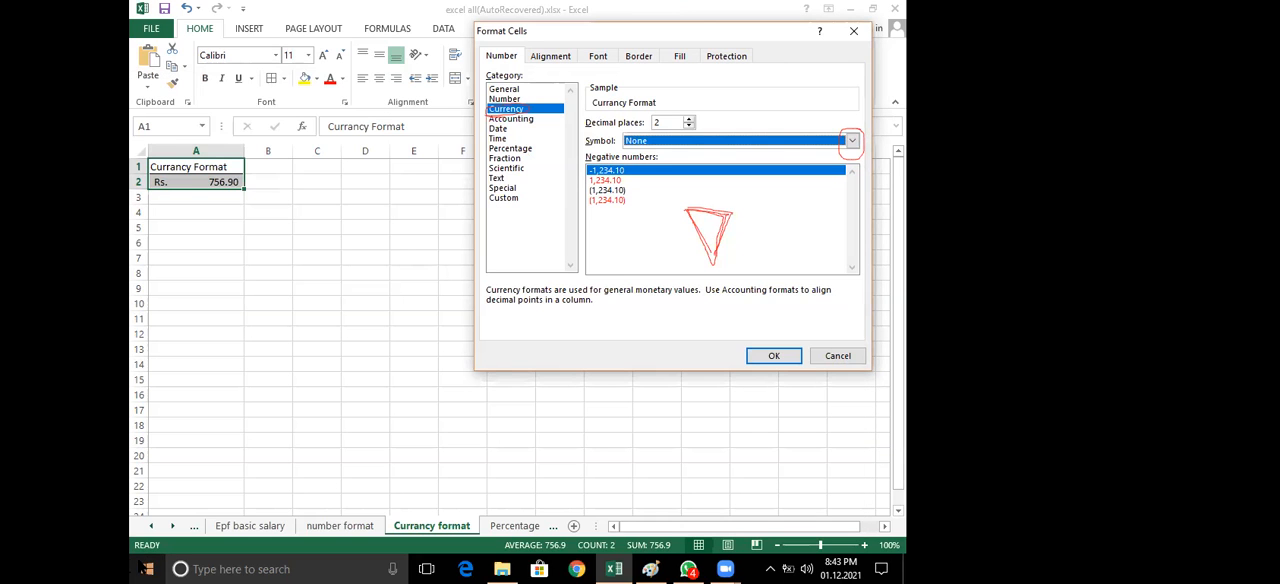
pyautogui.click(146, 569)
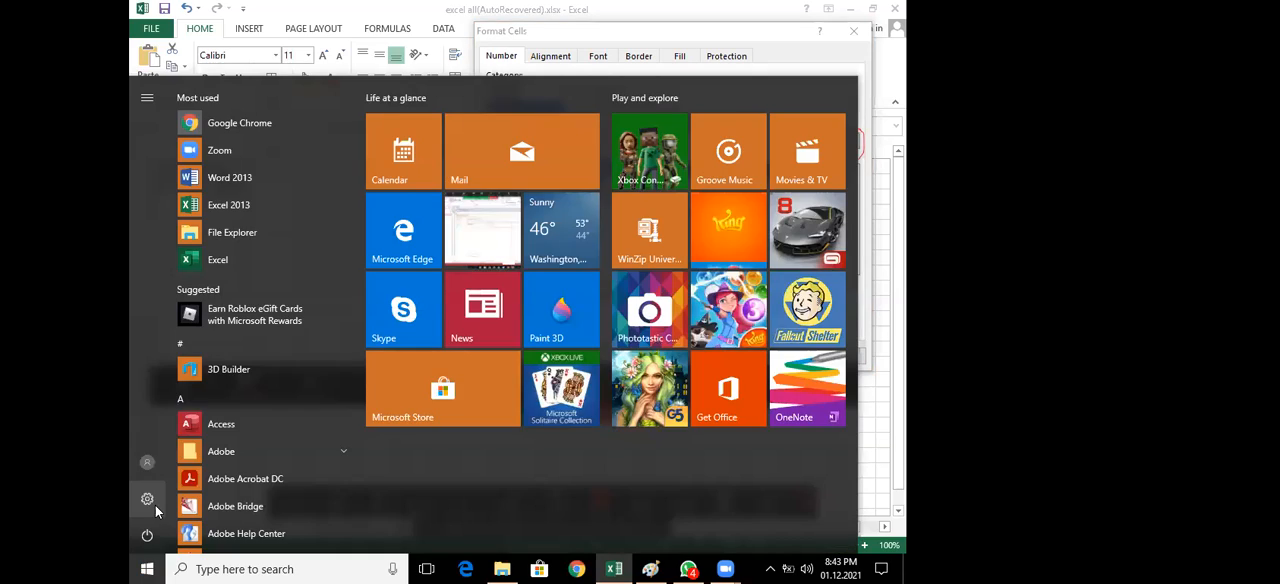
pyautogui.click(147, 499)
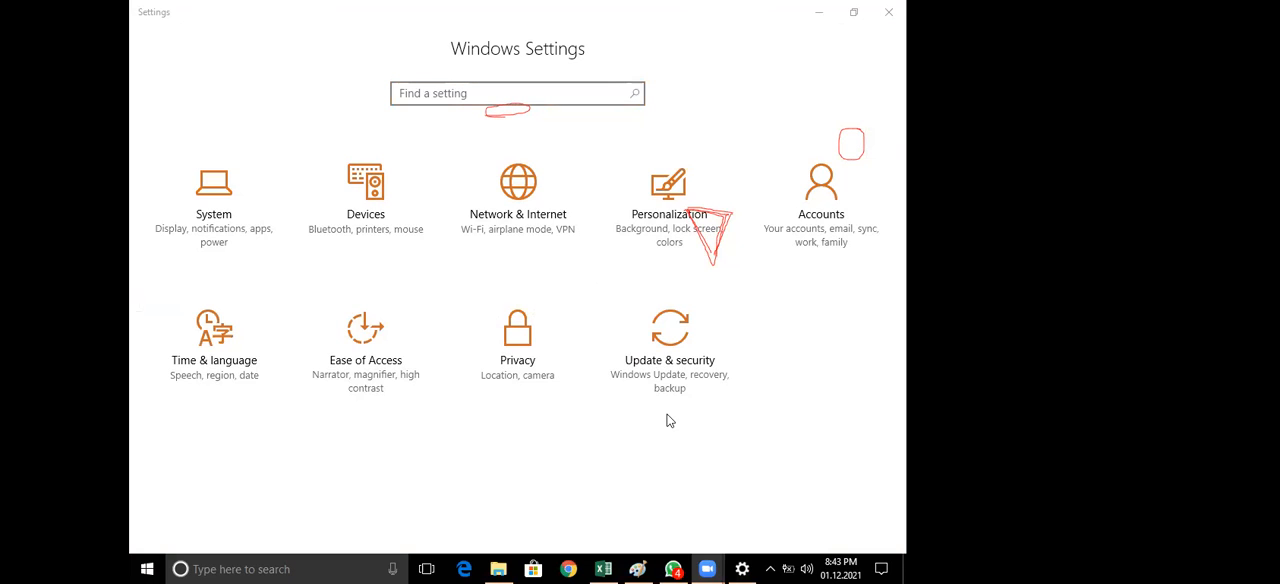
# Annotate Windows Settings in red with an arrow, the handwritten word "setting" and a line leading to Time & language
pyautogui.moveTo(213, 259); pyautogui.dragTo(322, 269)
pyautogui.moveTo(282, 248); pyautogui.dragTo(302, 276)
pyautogui.moveTo(379, 250)
pyautogui.mouseDown()
pyautogui.moveTo(359, 248)
pyautogui.moveTo(351, 278)
pyautogui.moveTo(422, 285)
pyautogui.mouseUp()
pyautogui.moveTo(460, 283); pyautogui.dragTo(486, 281)
pyautogui.moveTo(491, 280)
pyautogui.mouseDown()
pyautogui.moveTo(491, 294)
pyautogui.moveTo(537, 293)
pyautogui.moveTo(552, 318)
pyautogui.mouseUp()
pyautogui.moveTo(356, 297); pyautogui.dragTo(228, 345)
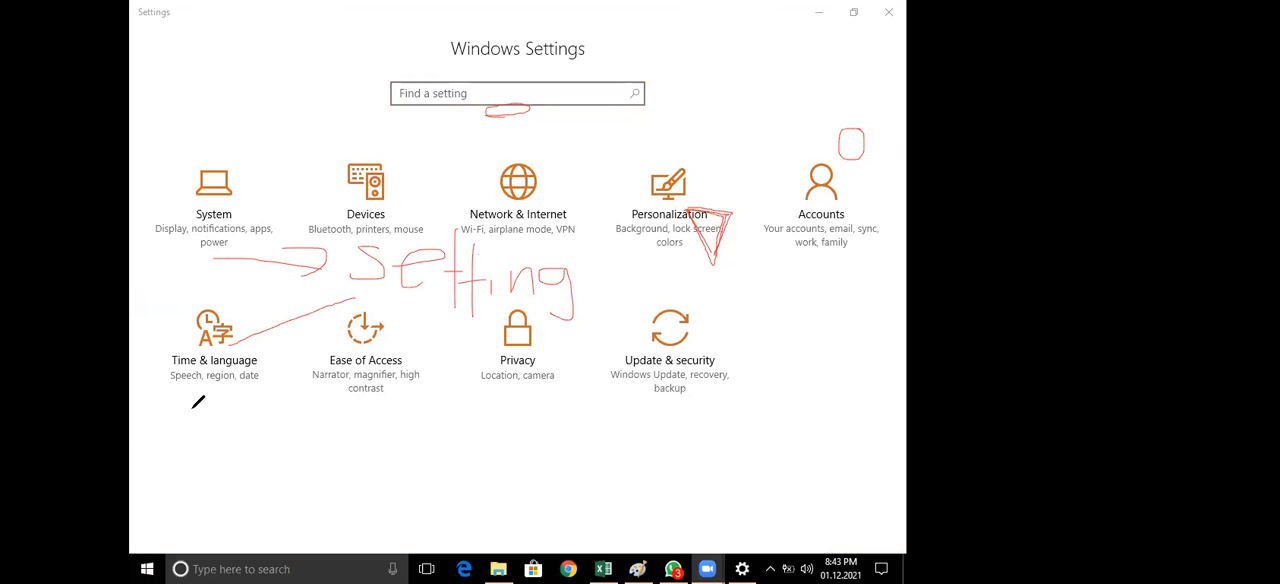
# View the additional date, time and regional settings under Time & language, and close the Clock, Language, and Region window
pyautogui.click(226, 365)
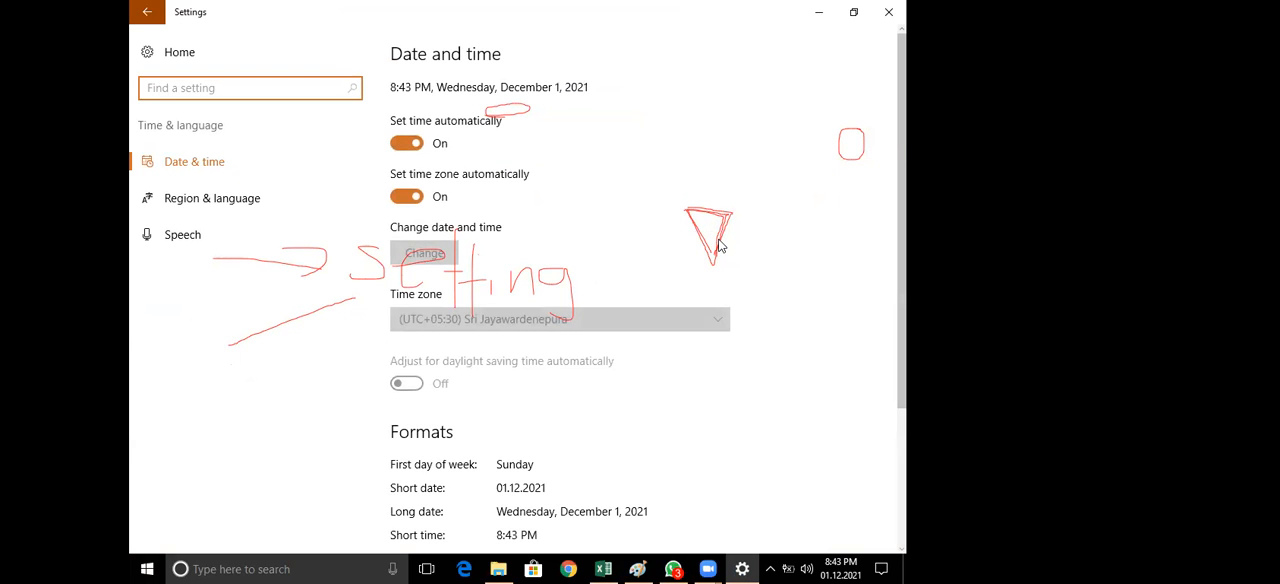
pyautogui.scroll(-3, 721, 248)
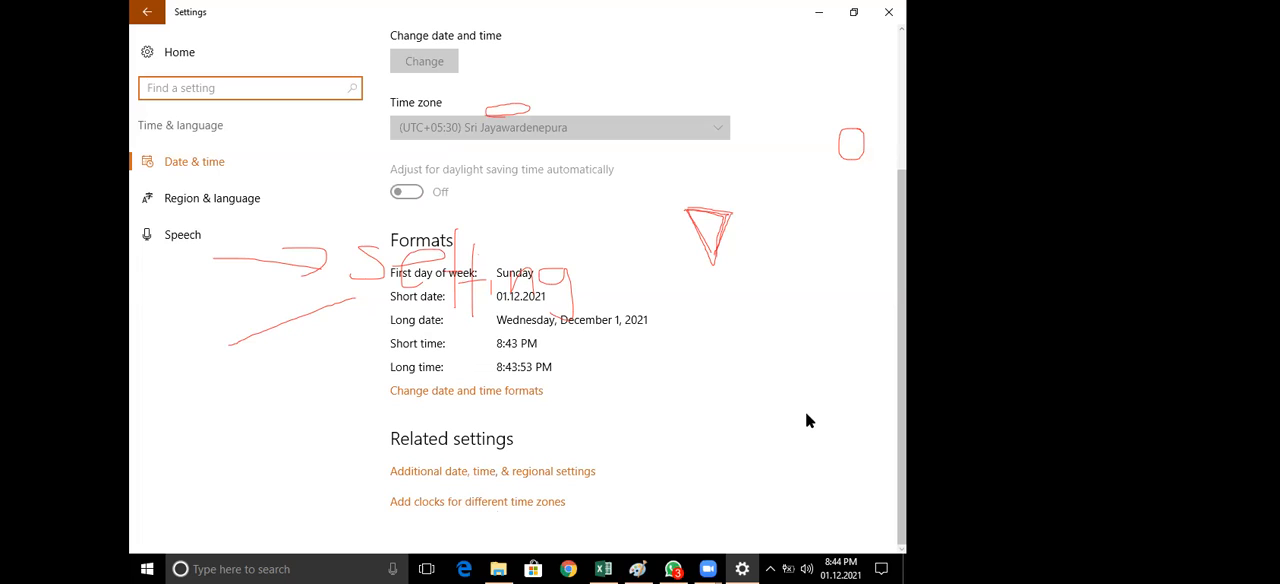
pyautogui.click(498, 472)
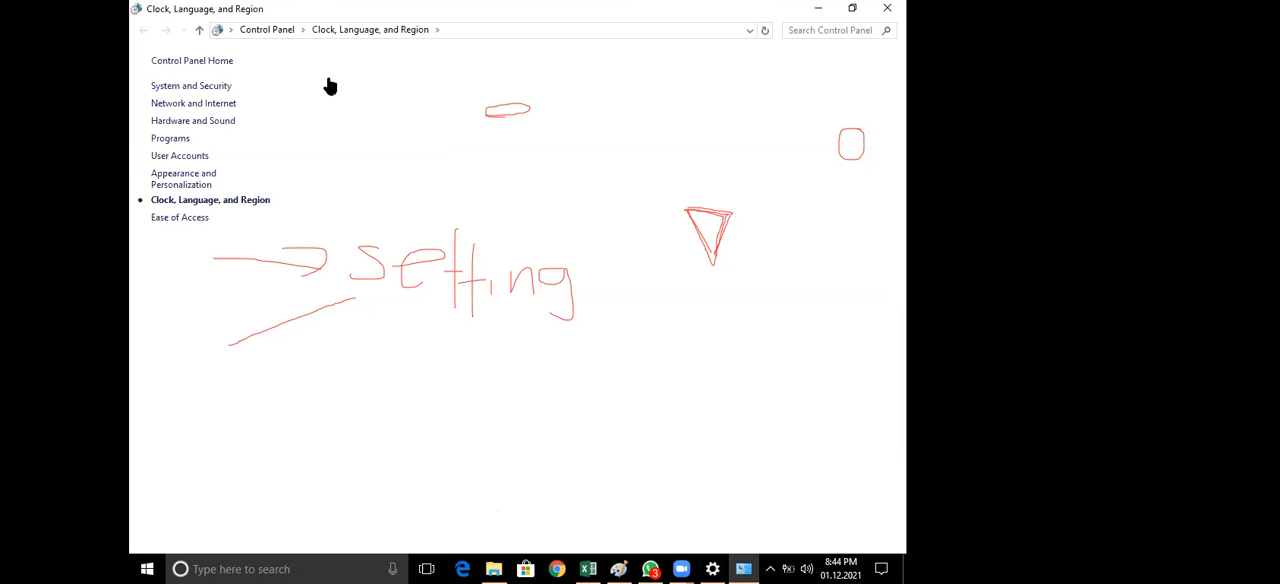
pyautogui.click(887, 8)
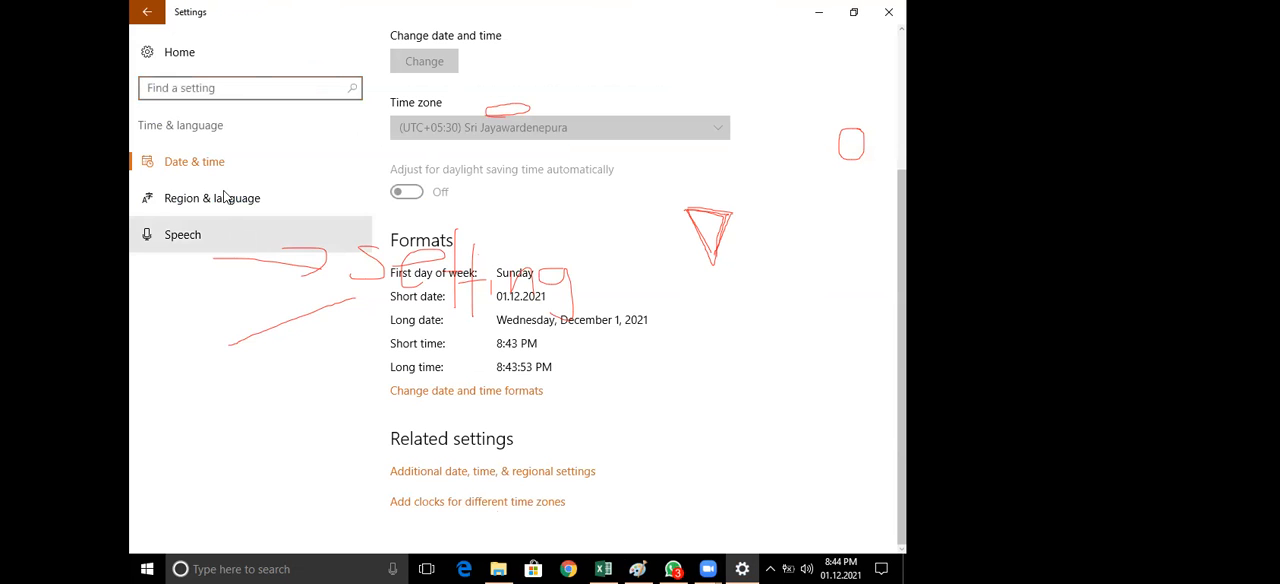
# Open the additional date, time and regional settings from Region & language, and look at the Date and Time and Language entries
pyautogui.click(225, 197)
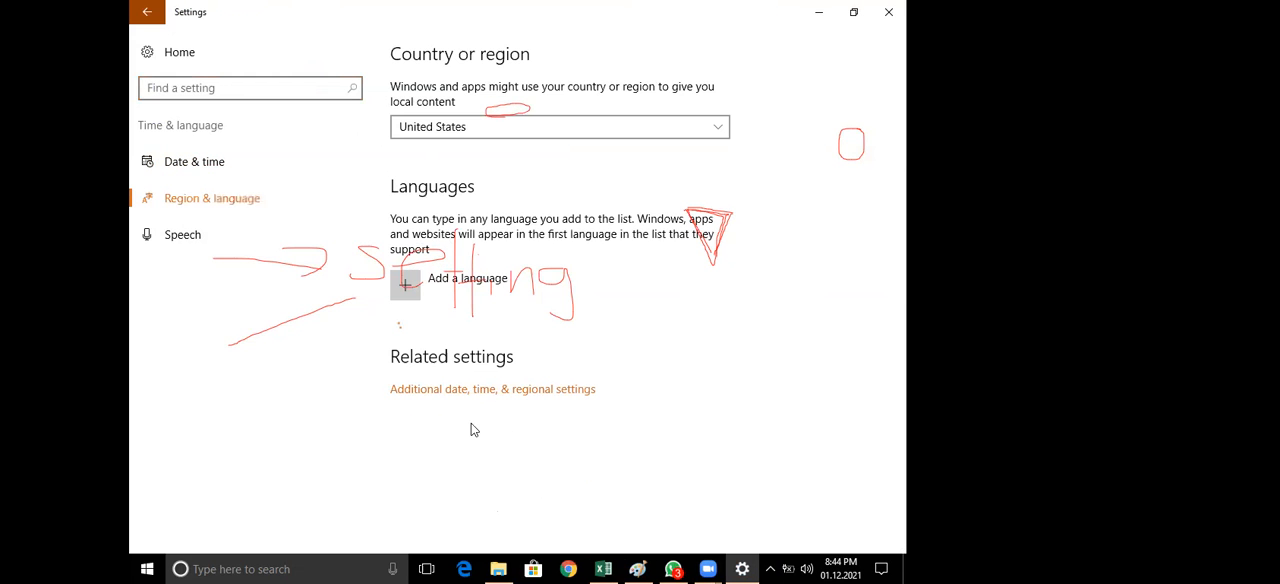
pyautogui.click(510, 424)
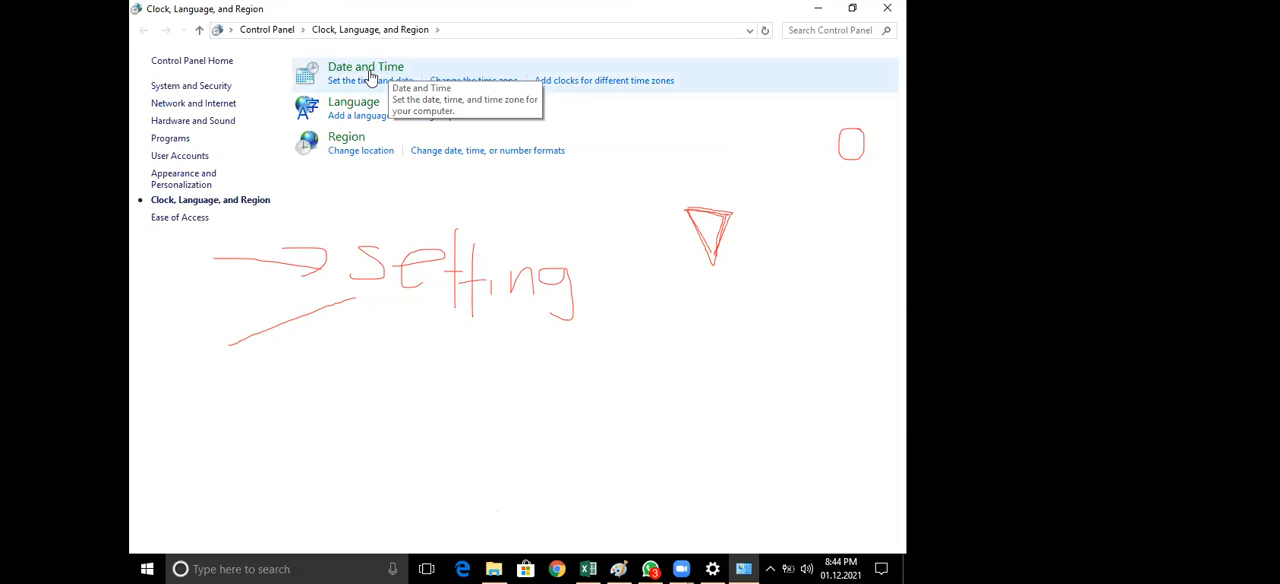
pyautogui.click(370, 77)
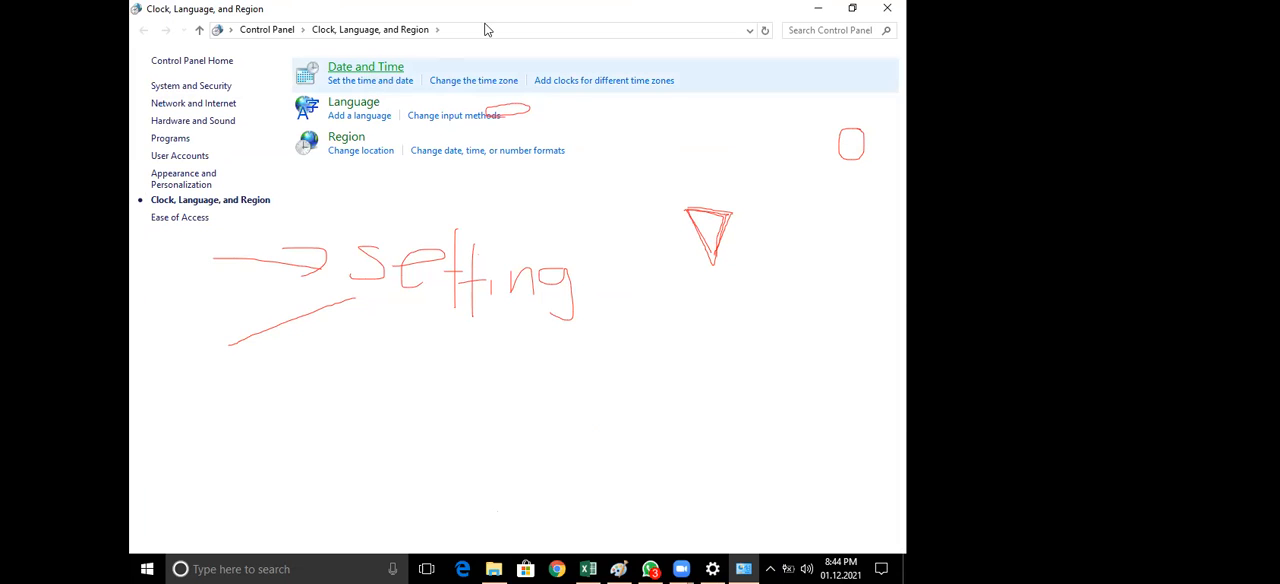
pyautogui.press('Escape')
pyautogui.click(350, 106)
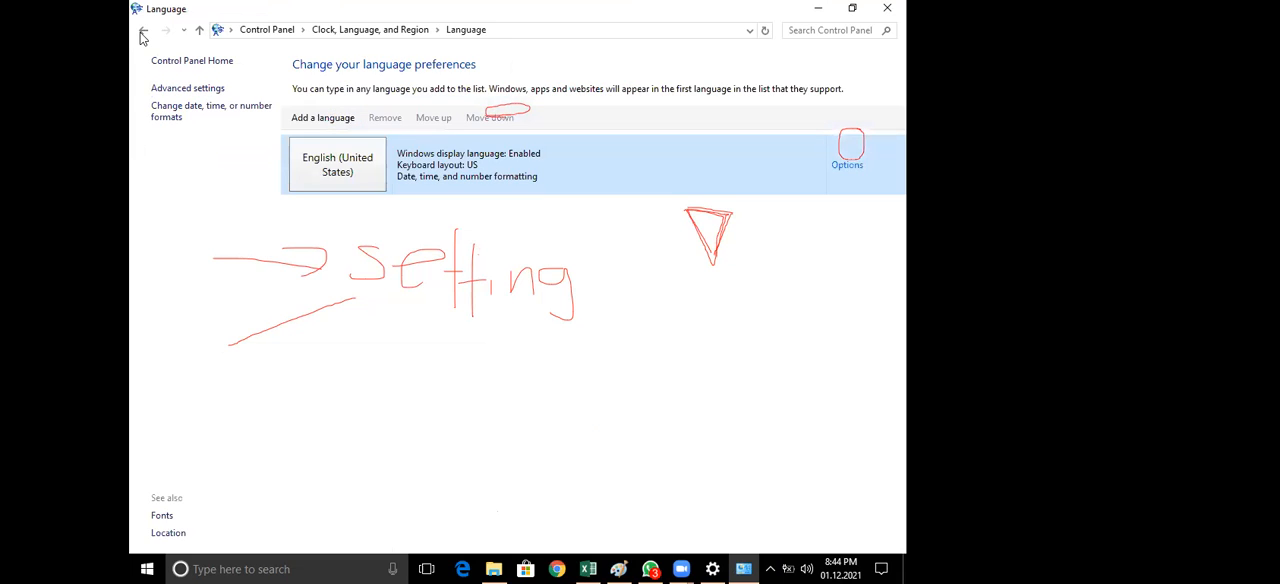
pyautogui.click(142, 31)
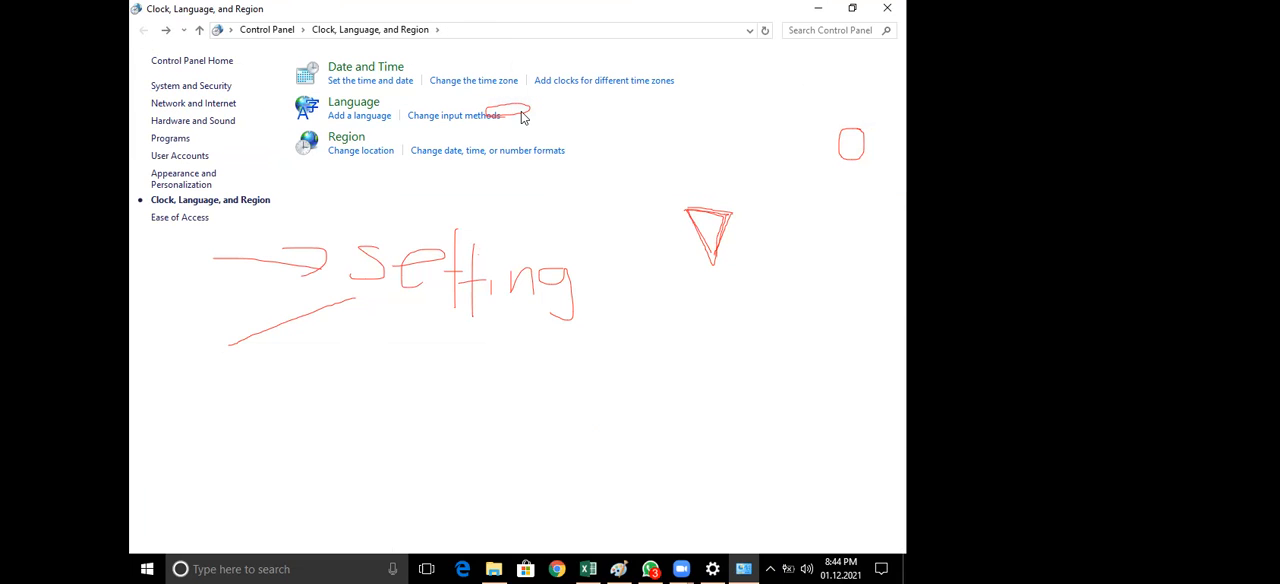
# View the Region date, time and number formats, and close the Region, Control Panel and Settings windows
pyautogui.click(457, 152)
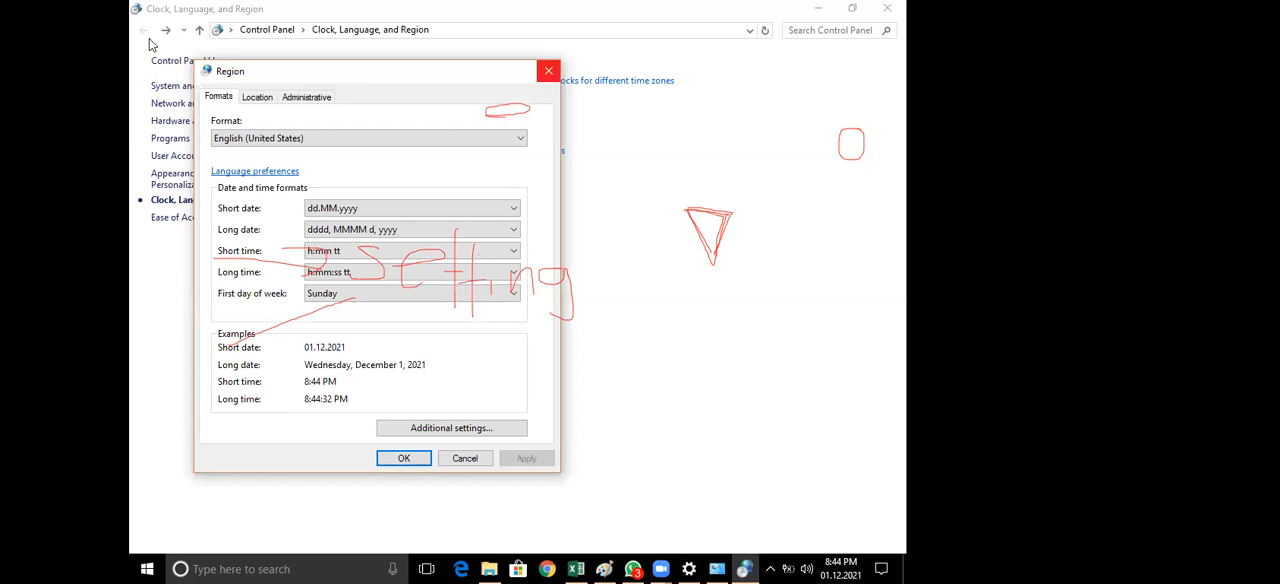
pyautogui.click(548, 72)
pyautogui.click(896, 7)
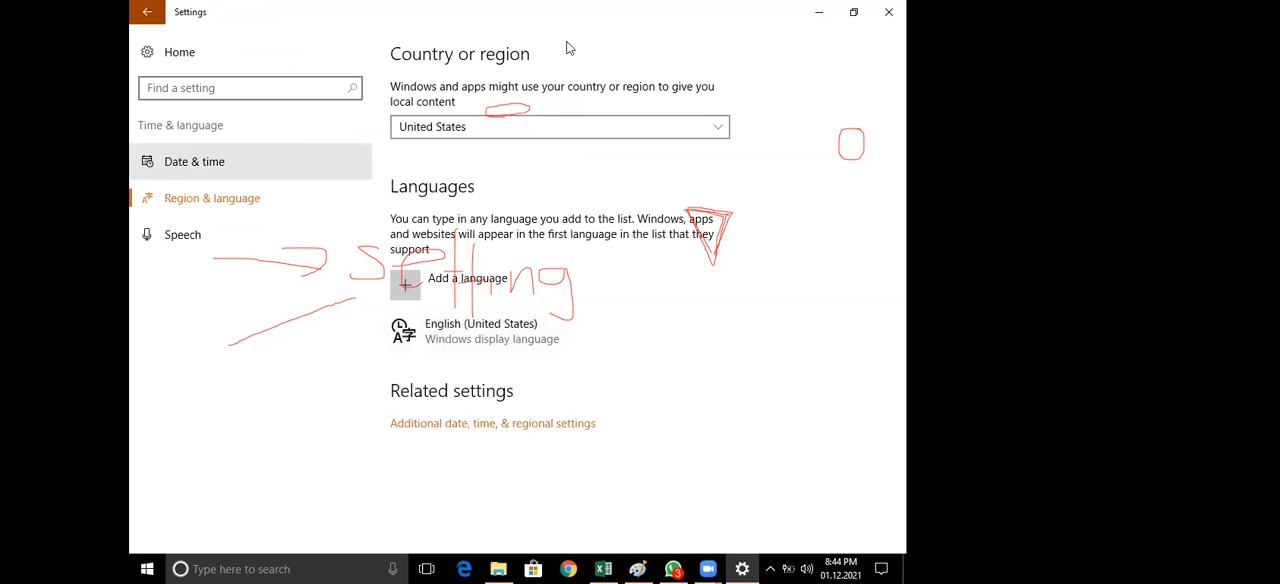
pyautogui.click(889, 13)
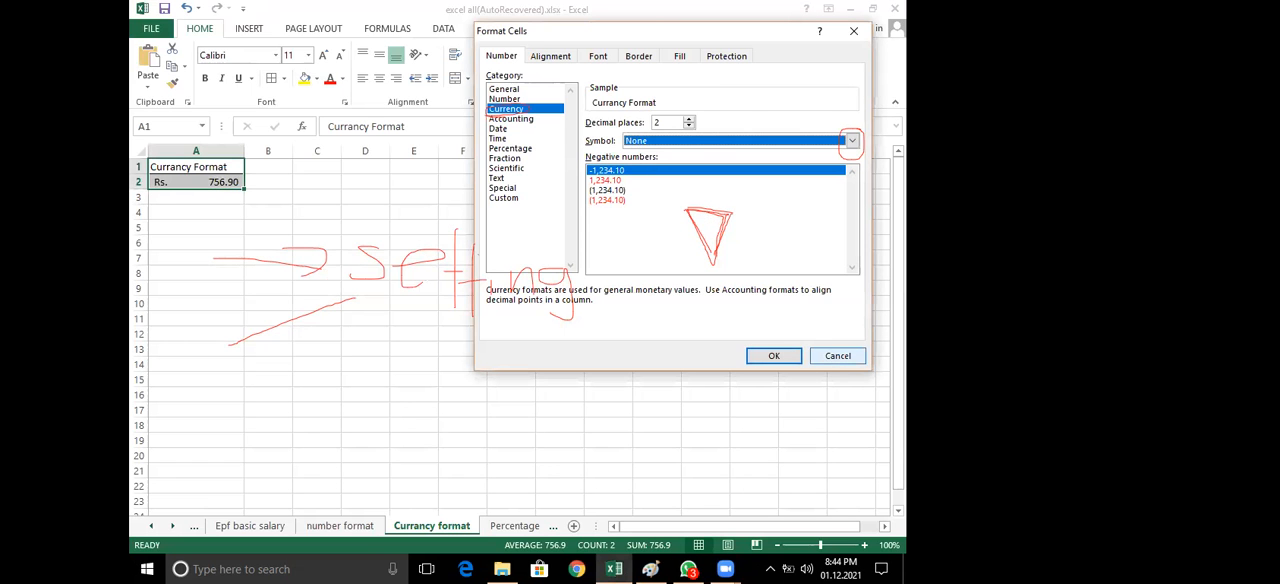
# Dismiss Excel's Format Cells dialog and switch to Windows Settings, showing Region & language under Time & language
pyautogui.press('Escape')
pyautogui.click(147, 569)
pyautogui.click(149, 498)
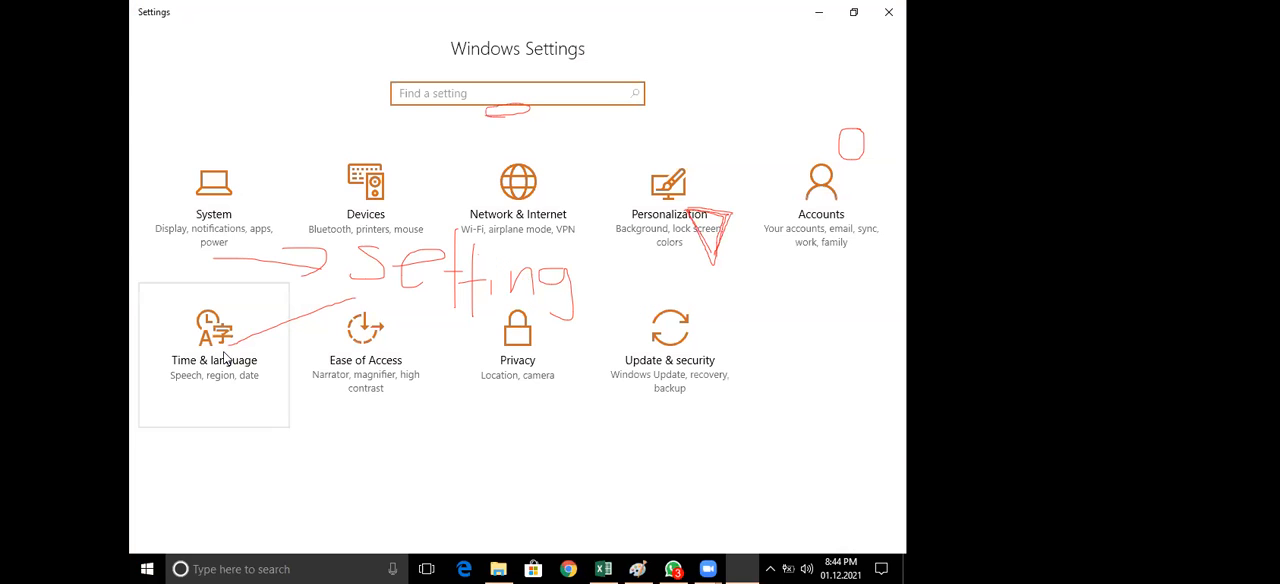
pyautogui.click(227, 356)
pyautogui.click(233, 199)
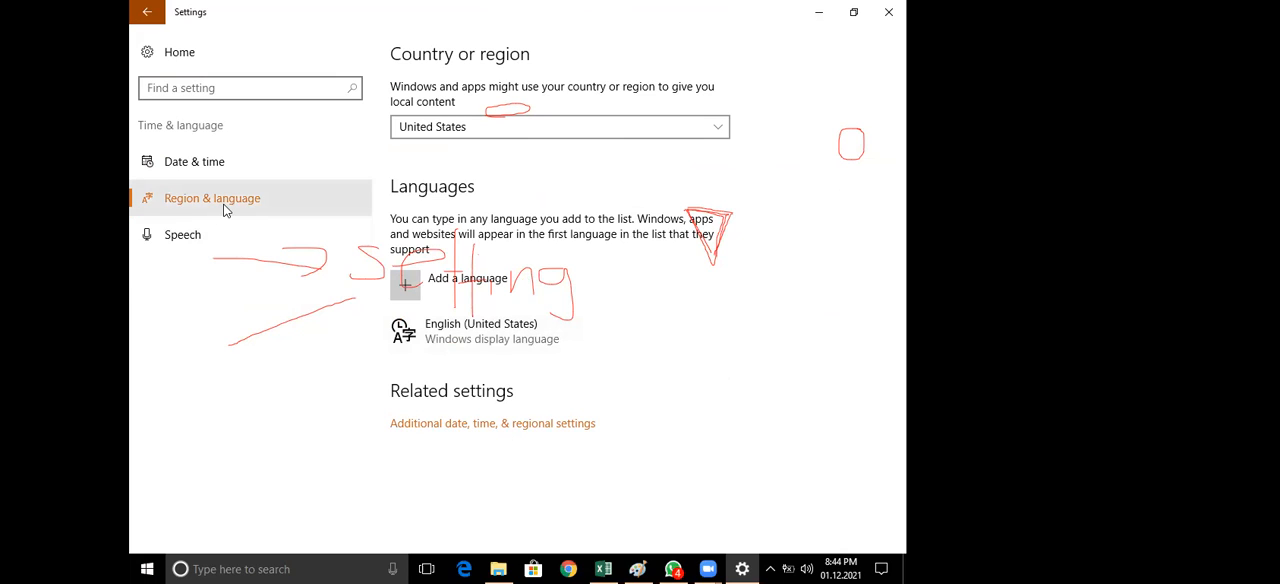
# Circle the Additional date, time, & regional settings link in red and open it
pyautogui.click(454, 424)
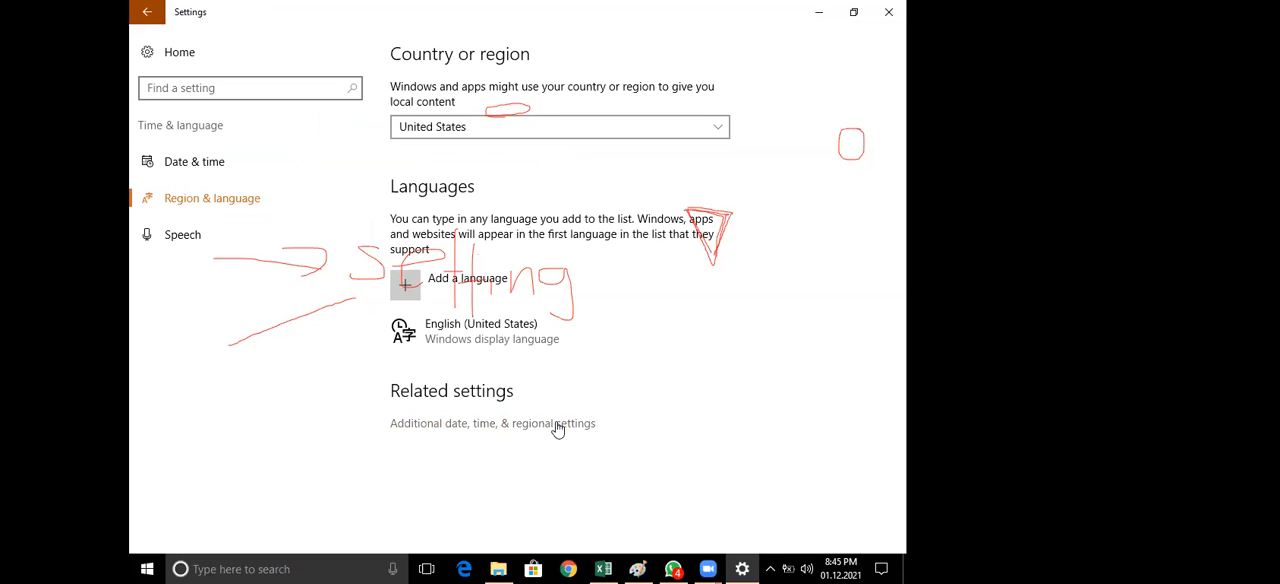
pyautogui.moveTo(607, 402); pyautogui.dragTo(594, 441)
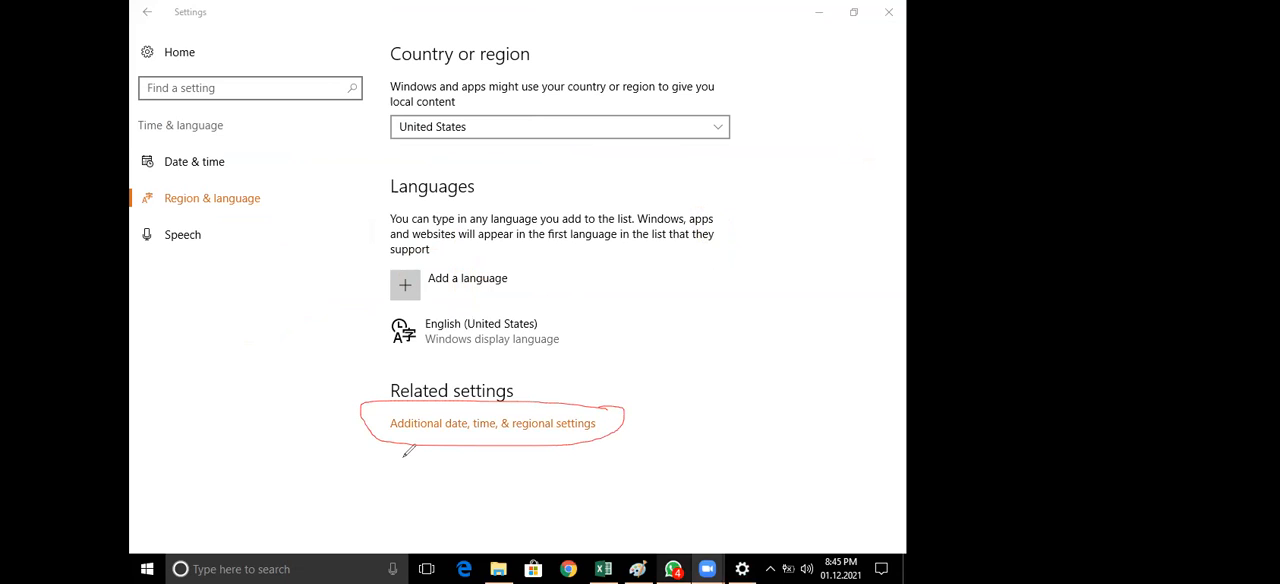
pyautogui.click(483, 424)
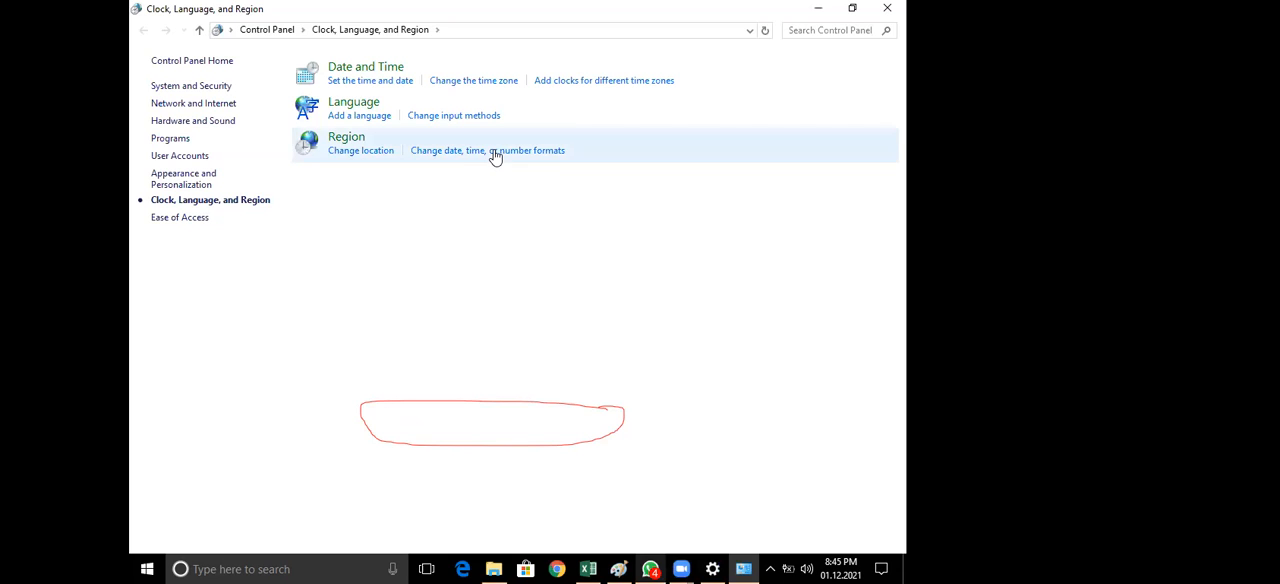
# Show twice how the Region dialog opens from the date, time and number formats link, closing it each time
pyautogui.click(495, 152)
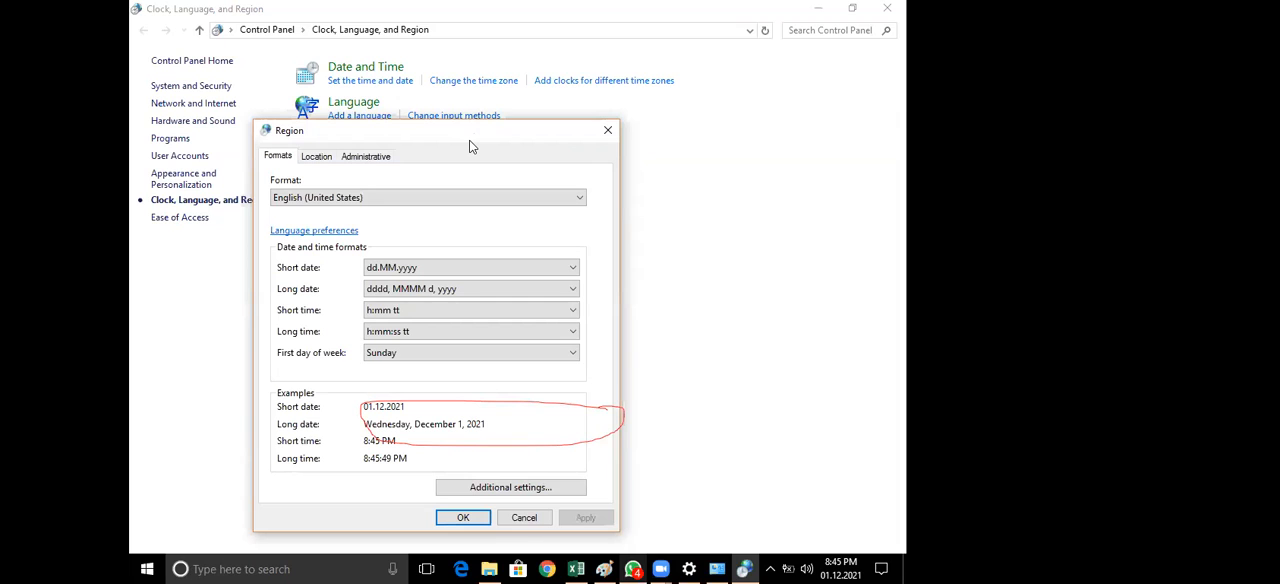
pyautogui.moveTo(470, 142); pyautogui.dragTo(495, 50)
pyautogui.click(633, 44)
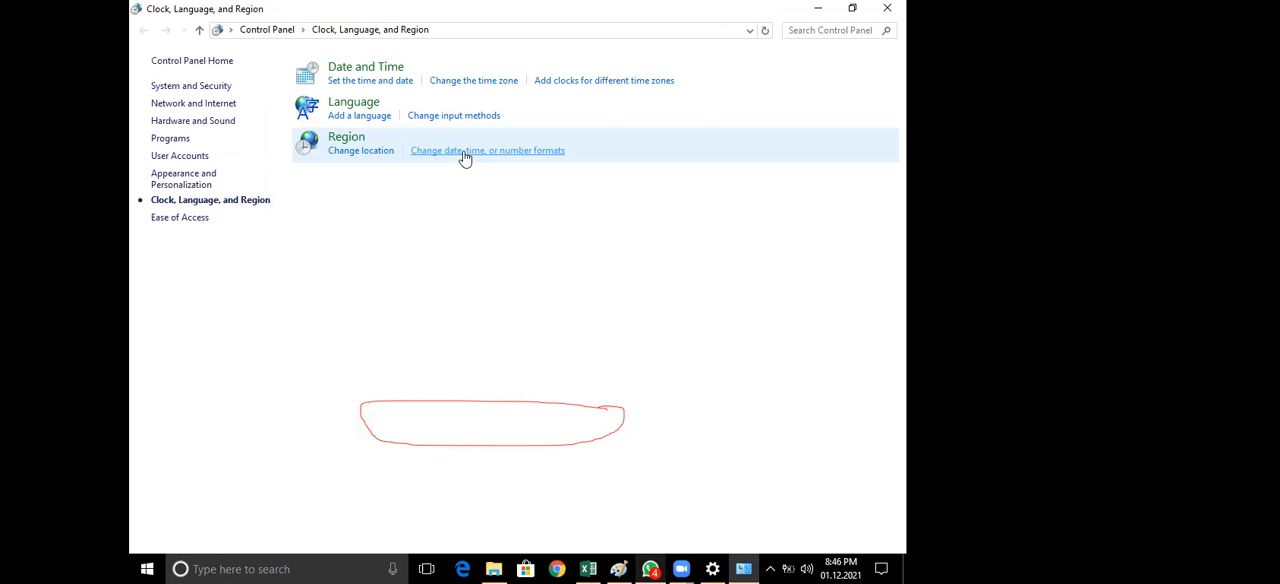
pyautogui.click(466, 150)
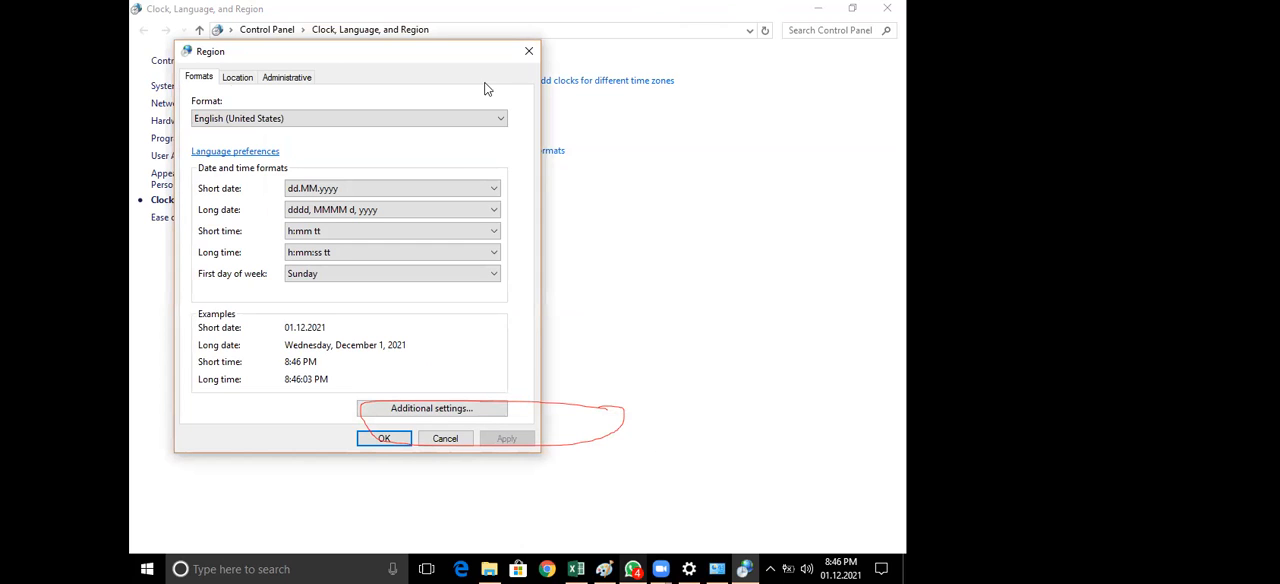
pyautogui.press('Escape')
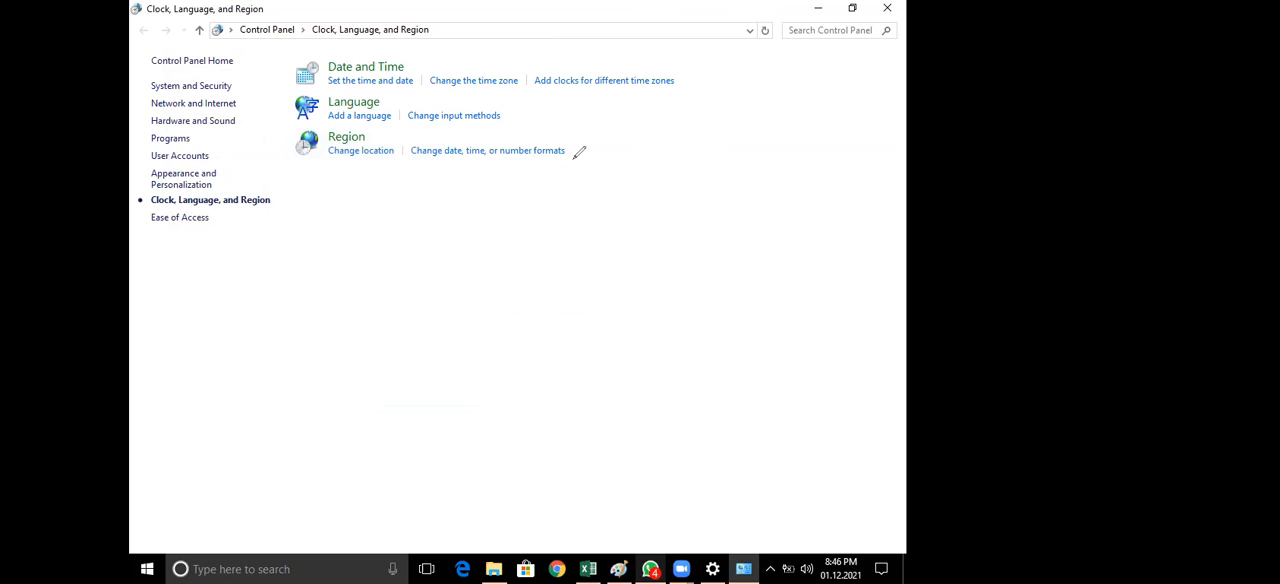
# Circle the Change date, time, or number formats link in red and open the Region dialog from it
pyautogui.moveTo(586, 150); pyautogui.dragTo(436, 121)
pyautogui.moveTo(406, 168)
pyautogui.mouseDown()
pyautogui.moveTo(566, 170)
pyautogui.moveTo(583, 148)
pyautogui.mouseUp()
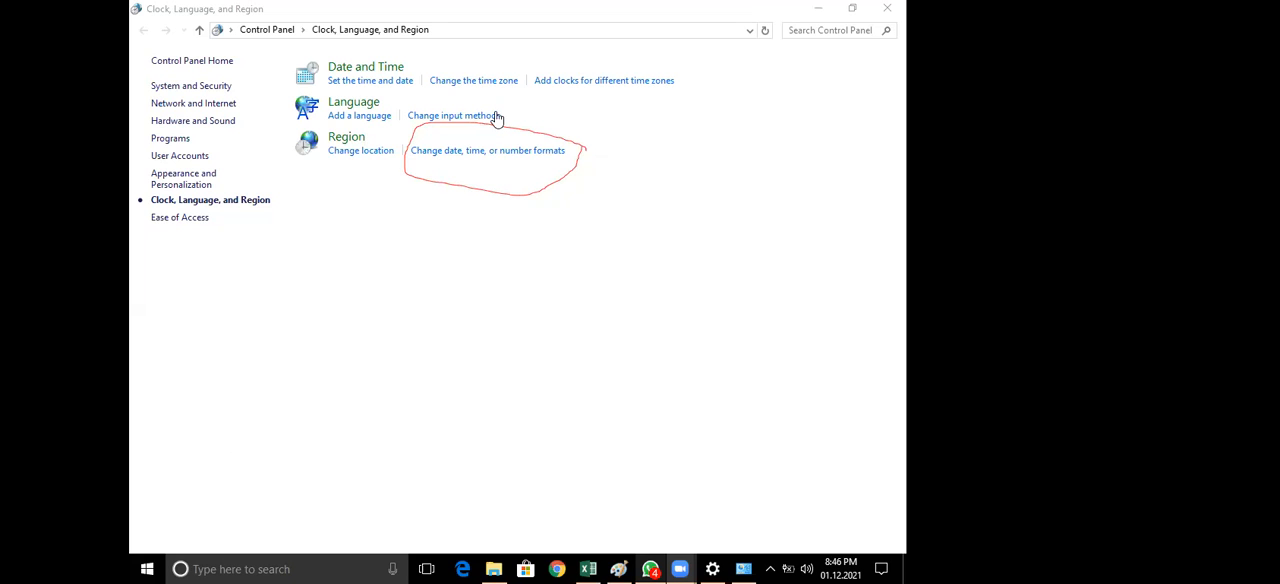
pyautogui.click(489, 151)
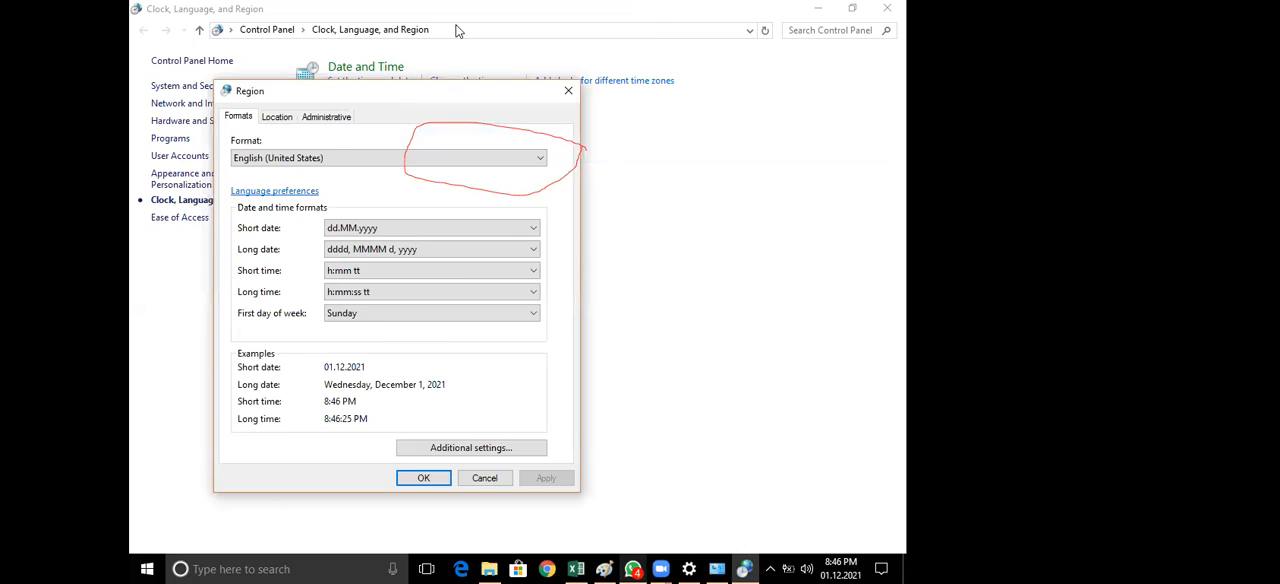
# Reposition the Region dialog, circle its Additional settings option in red and open the Customize Format dialog
pyautogui.moveTo(392, 102); pyautogui.dragTo(444, 22)
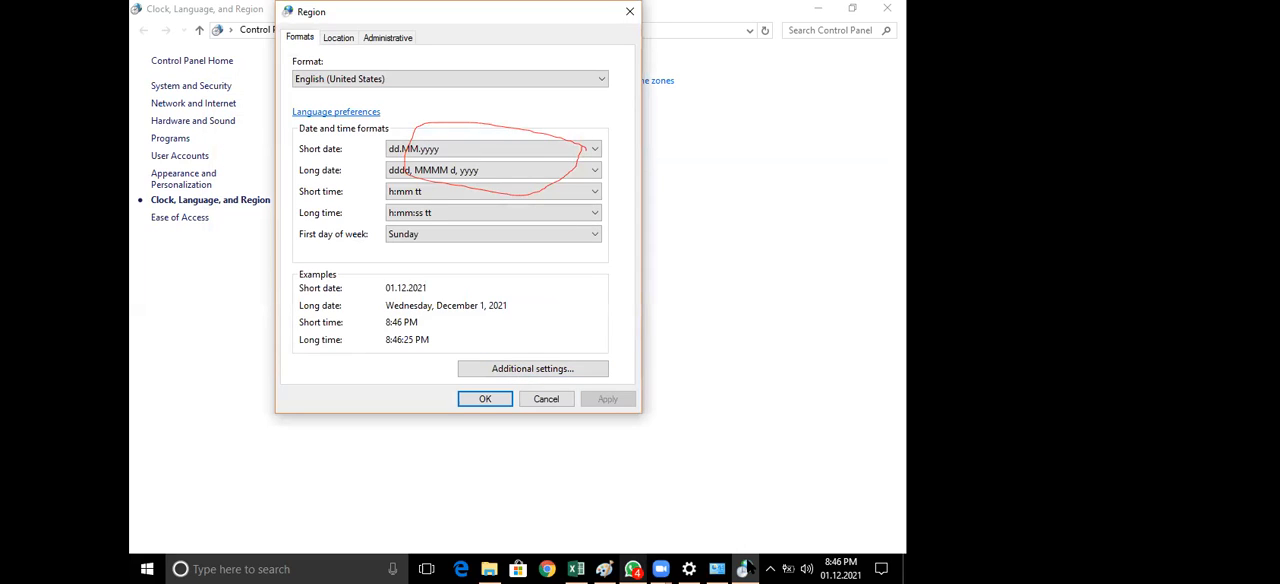
pyautogui.moveTo(603, 346)
pyautogui.mouseDown()
pyautogui.moveTo(440, 378)
pyautogui.moveTo(526, 390)
pyautogui.mouseUp()
pyautogui.moveTo(625, 355); pyautogui.dragTo(609, 343)
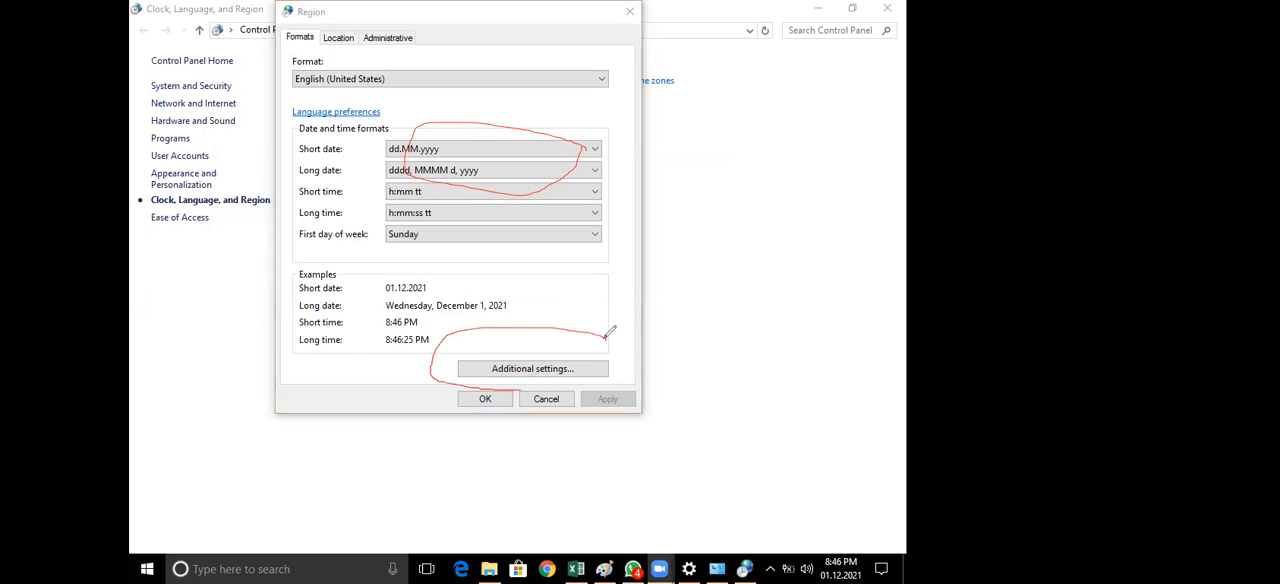
pyautogui.click(558, 377)
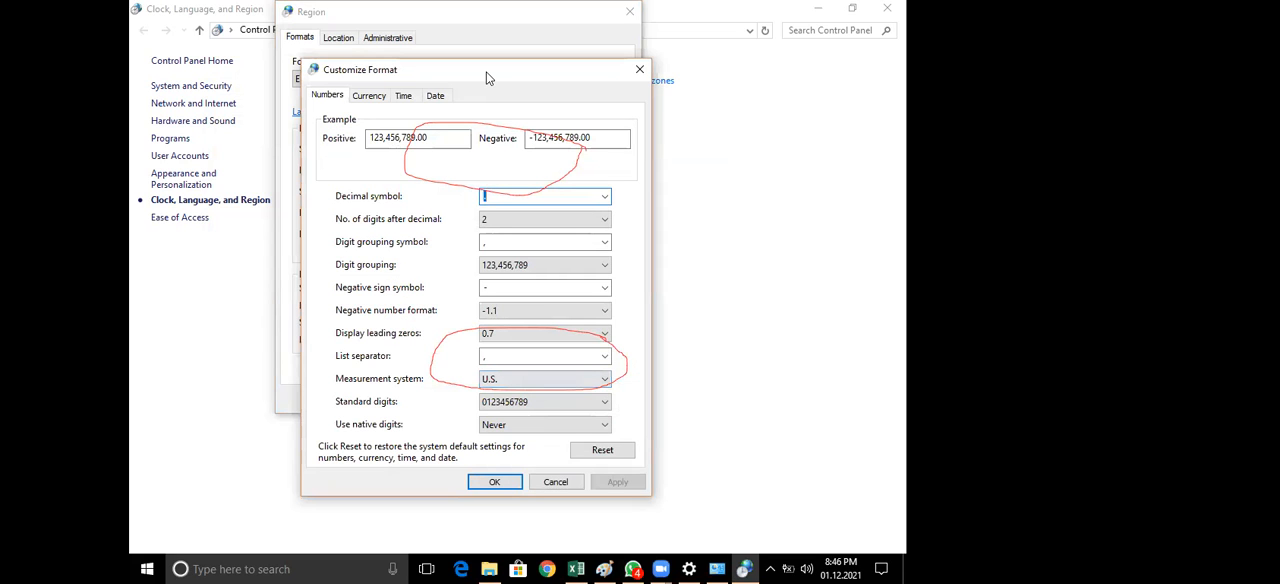
# Examine the currency symbol setting among the Currency options of Customize Format, and leave the dialog without saving
pyautogui.moveTo(487, 78)
pyautogui.mouseDown()
pyautogui.moveTo(497, 24)
pyautogui.moveTo(492, 44)
pyautogui.mouseUp()
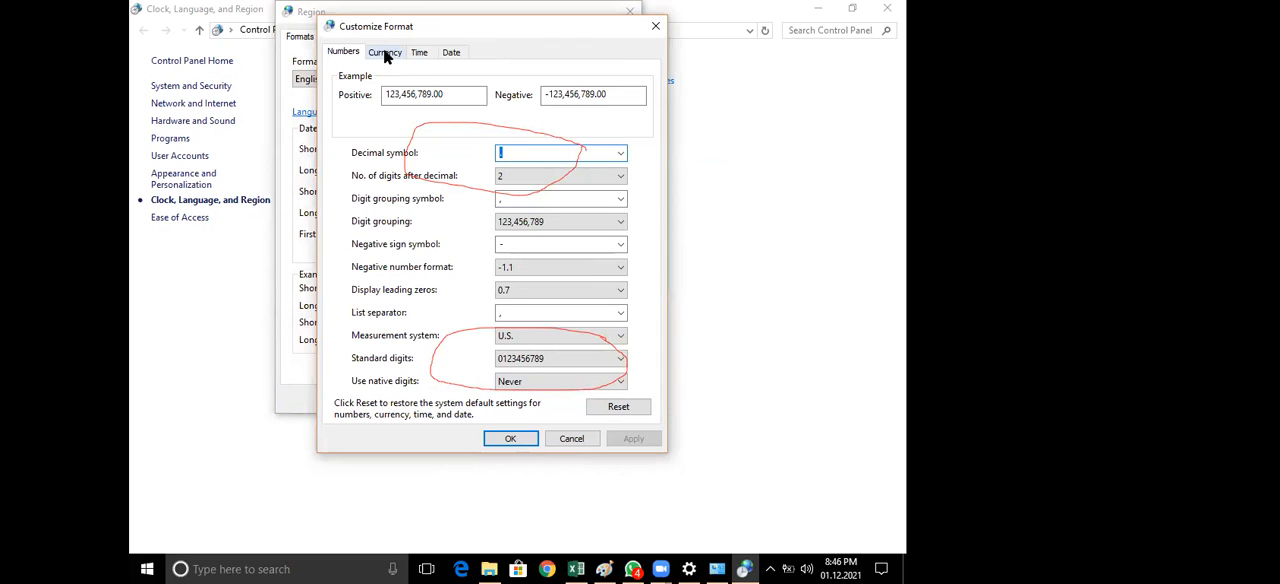
pyautogui.hotkey('ctrl', 'Tab')
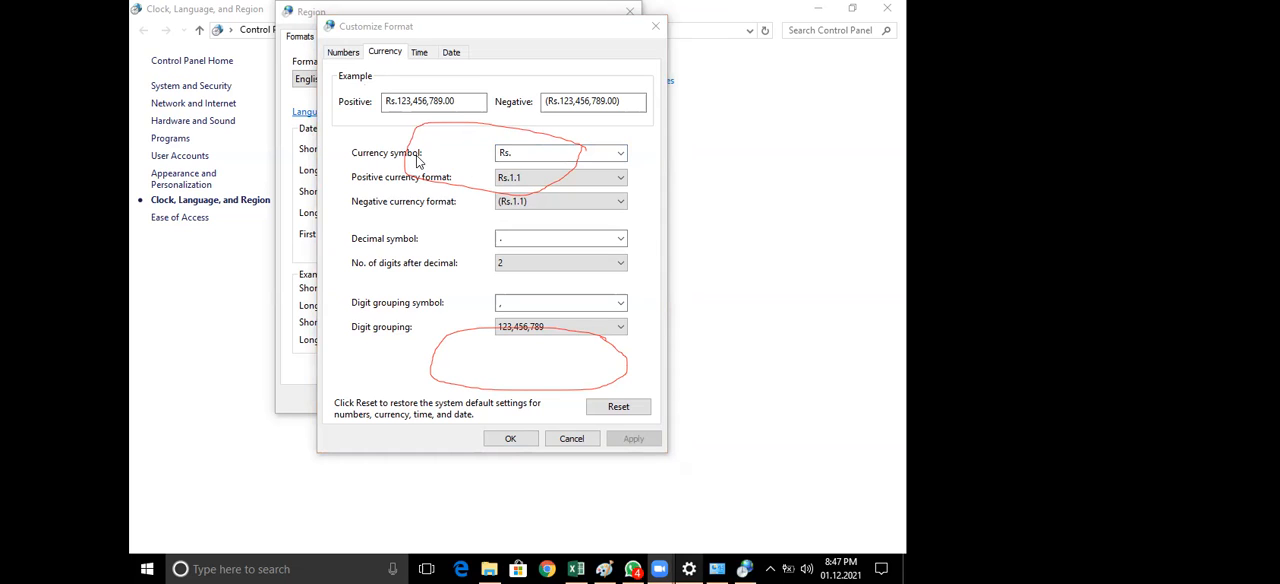
pyautogui.click(537, 153)
pyautogui.click(620, 157)
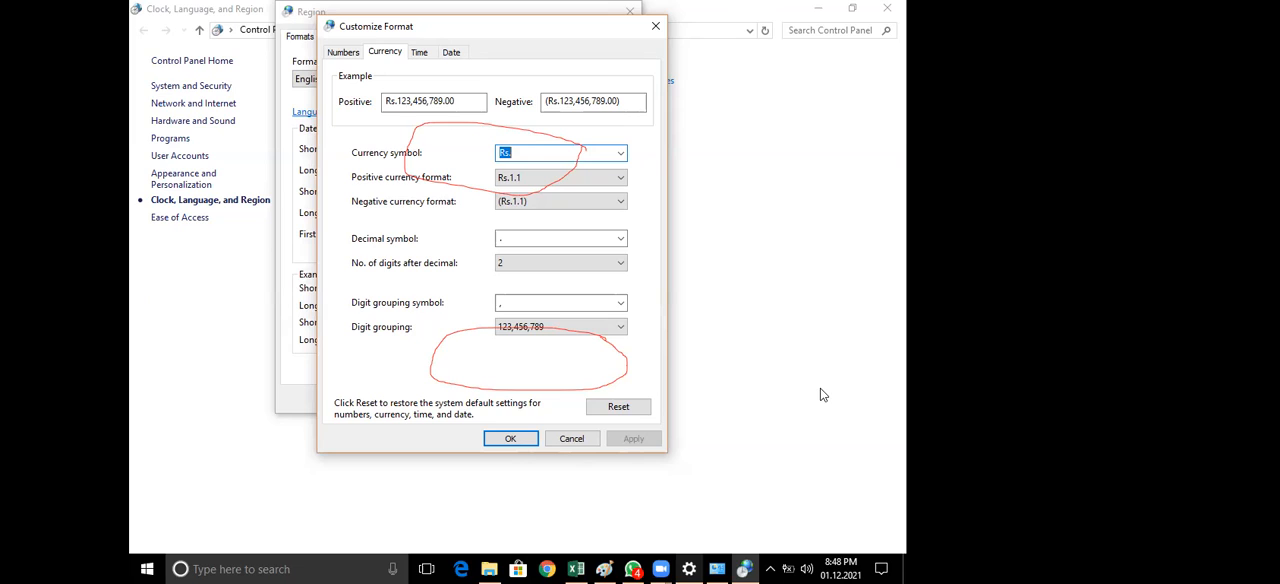
pyautogui.click(571, 439)
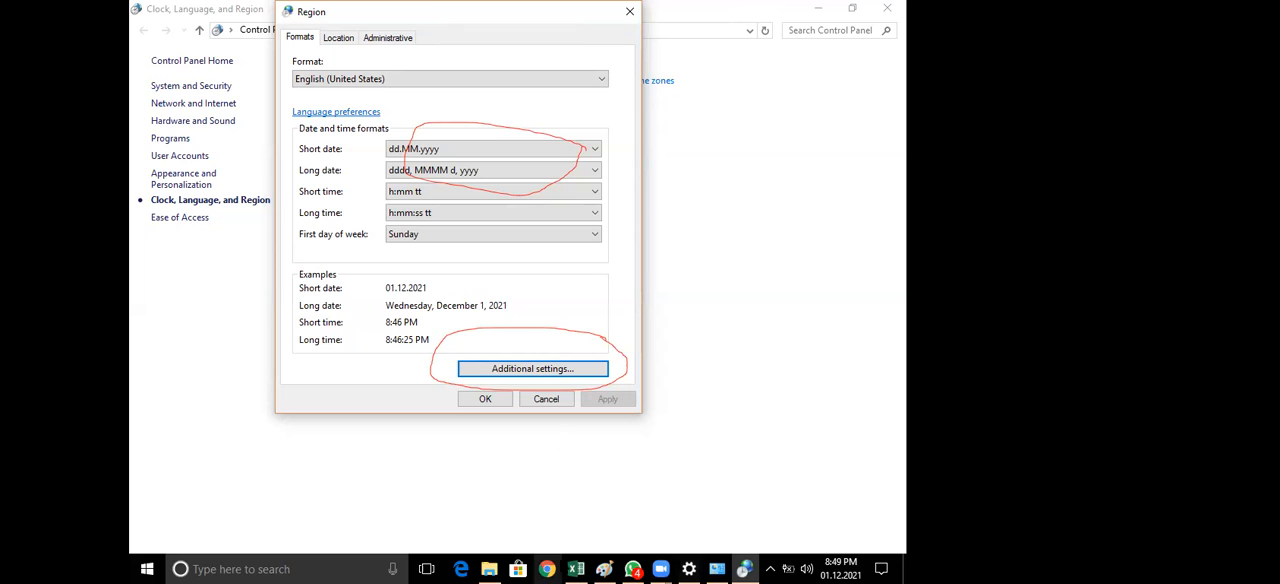
# Switch back to Excel and inspect the currency amount in cell A2, leaving the empty cell A5 selected
pyautogui.click(576, 569)
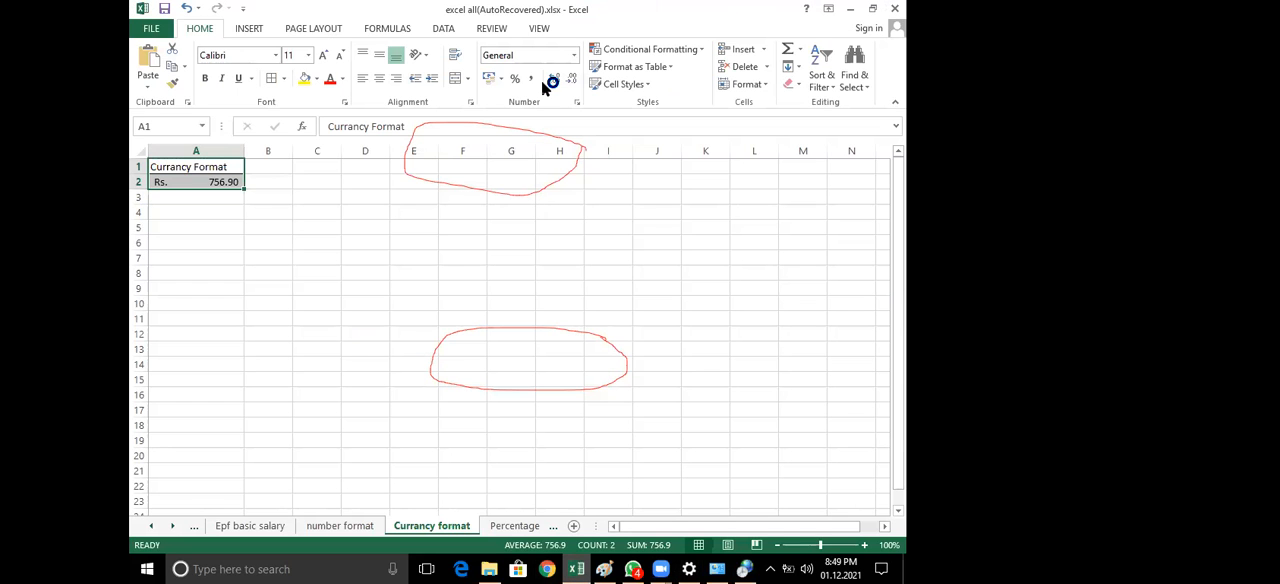
pyautogui.click(171, 182)
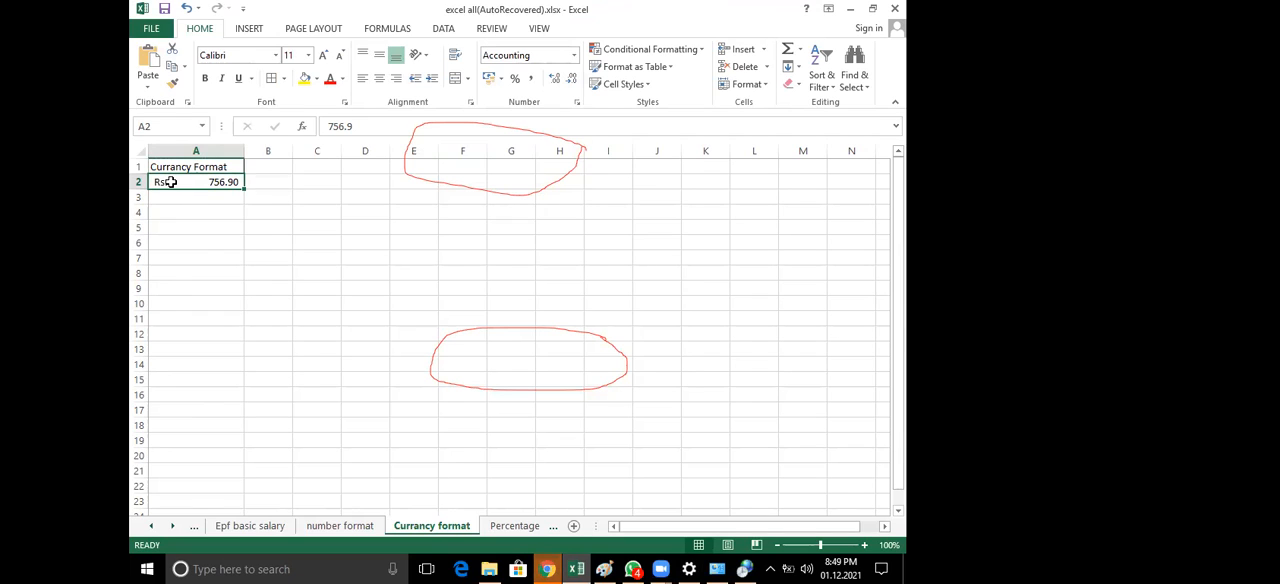
pyautogui.click(363, 78)
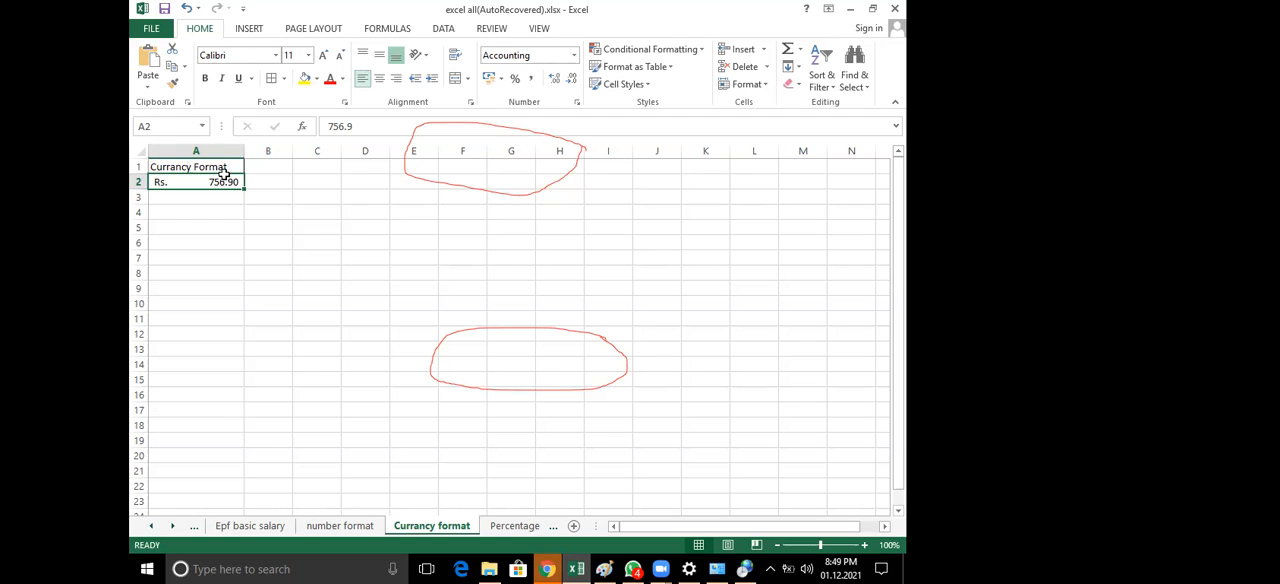
pyautogui.press('F2')
pyautogui.click(202, 224)
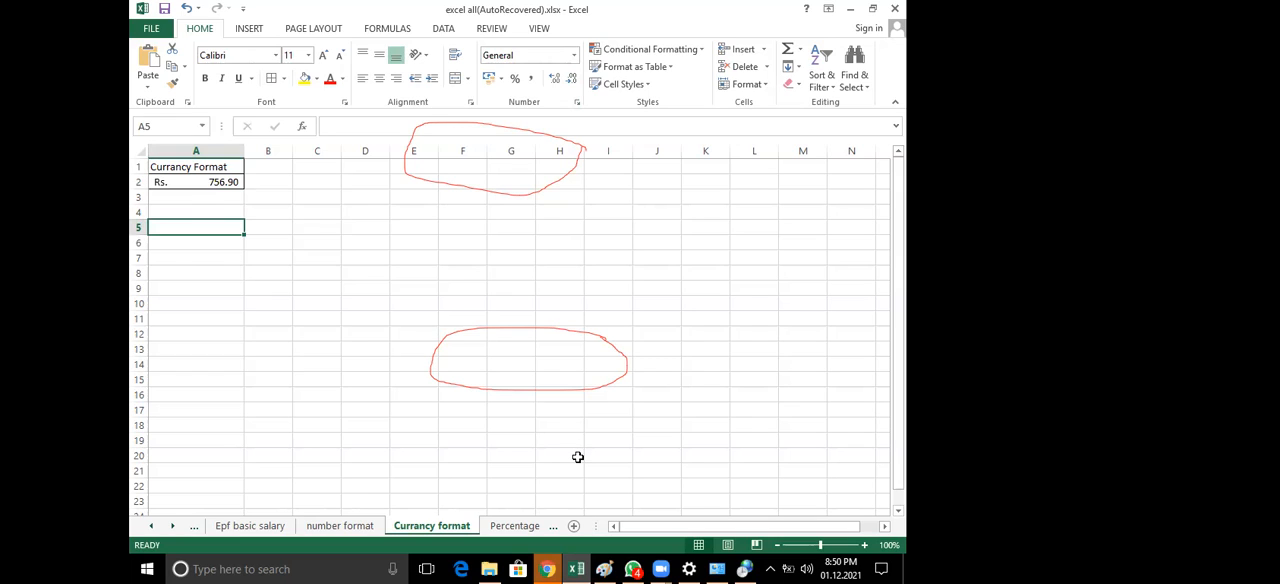
# Circle the Accounting Number Format control in red and show its list of currency choices
pyautogui.moveTo(505, 95)
pyautogui.mouseDown()
pyautogui.moveTo(484, 60)
pyautogui.moveTo(462, 90)
pyautogui.moveTo(502, 97)
pyautogui.moveTo(500, 63)
pyautogui.moveTo(490, 98)
pyautogui.moveTo(481, 67)
pyautogui.mouseUp()
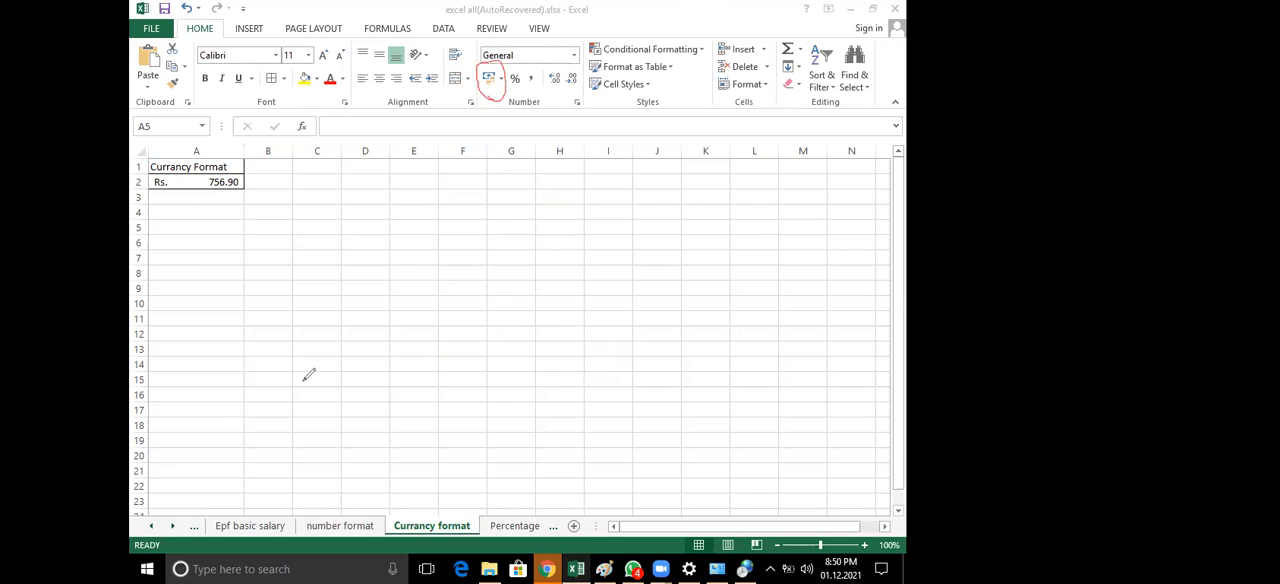
pyautogui.click(503, 77)
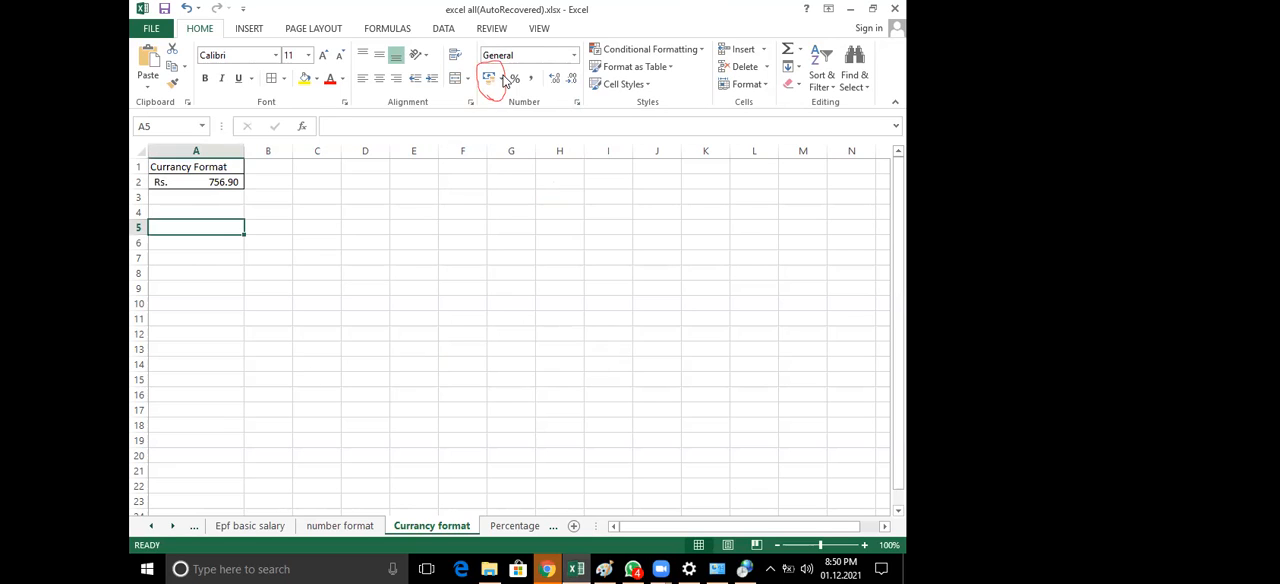
pyautogui.click(503, 78)
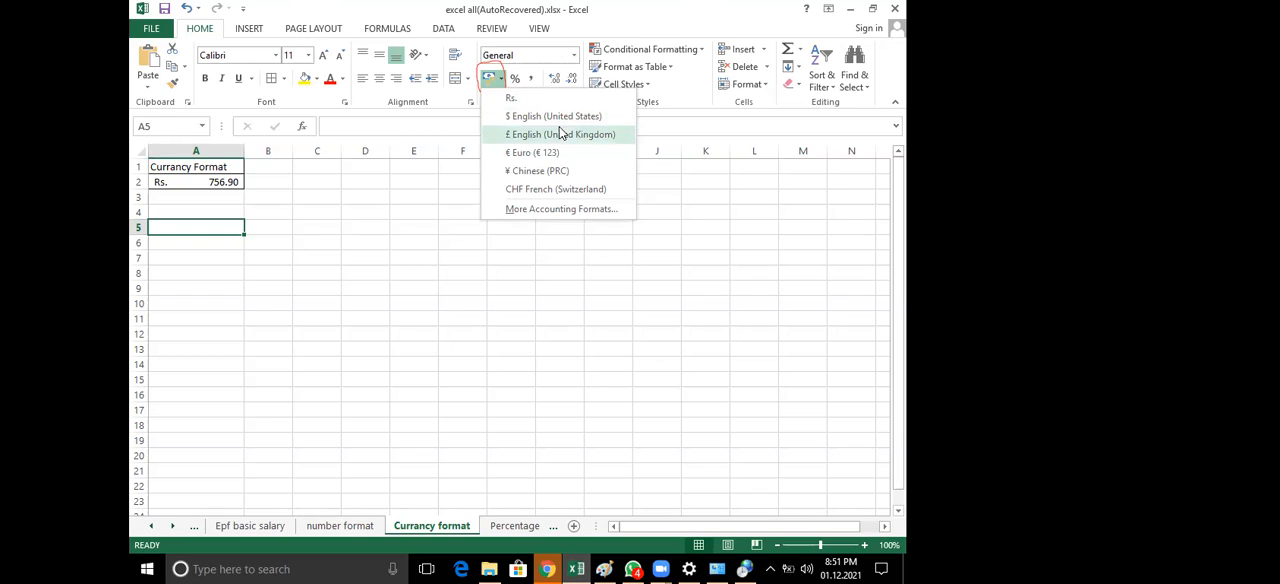
pyautogui.click(500, 78)
pyautogui.click(500, 78)
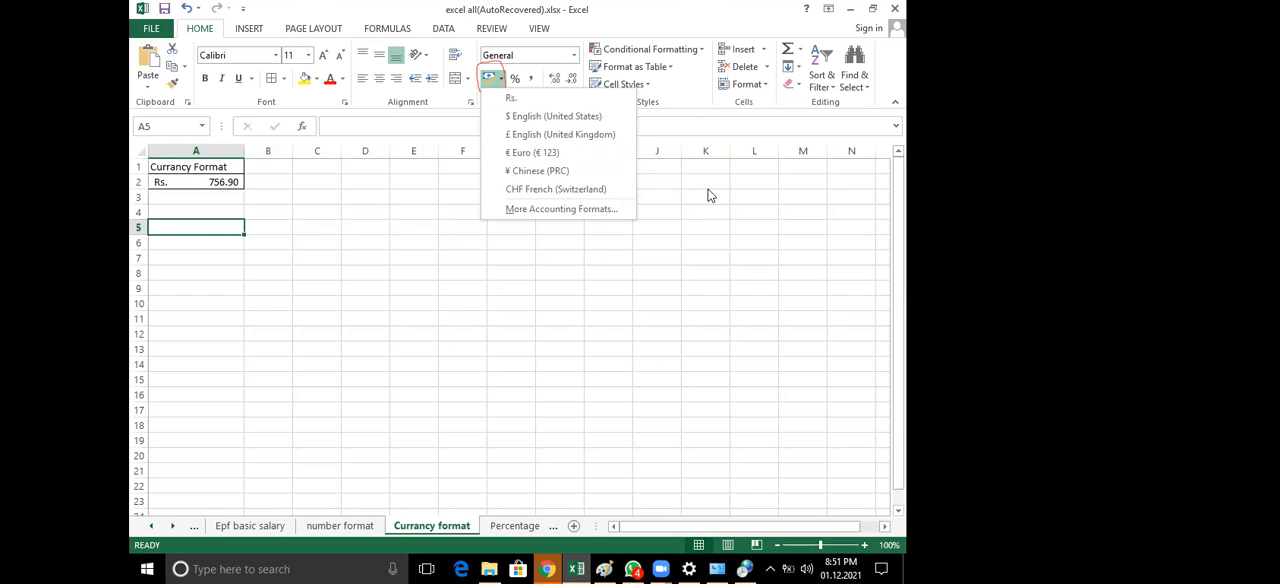
pyautogui.press('Escape')
# Open the cell formatting options for A5, choose the Currency category and look through its list of currency symbols
pyautogui.click(576, 106)
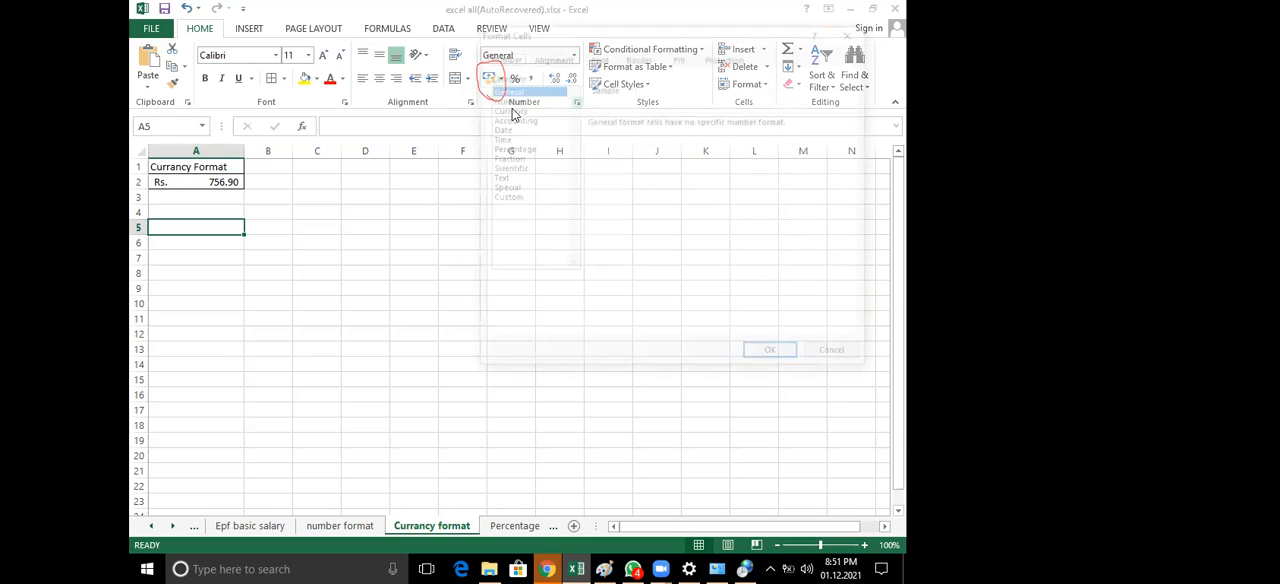
pyautogui.press('Down')
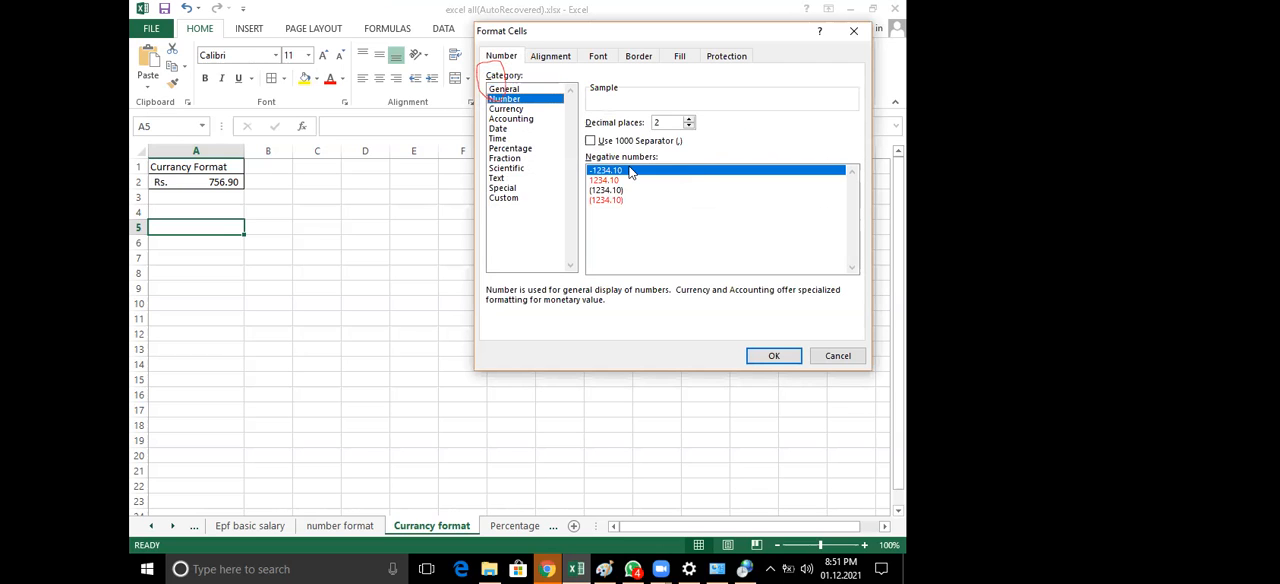
pyautogui.click(510, 109)
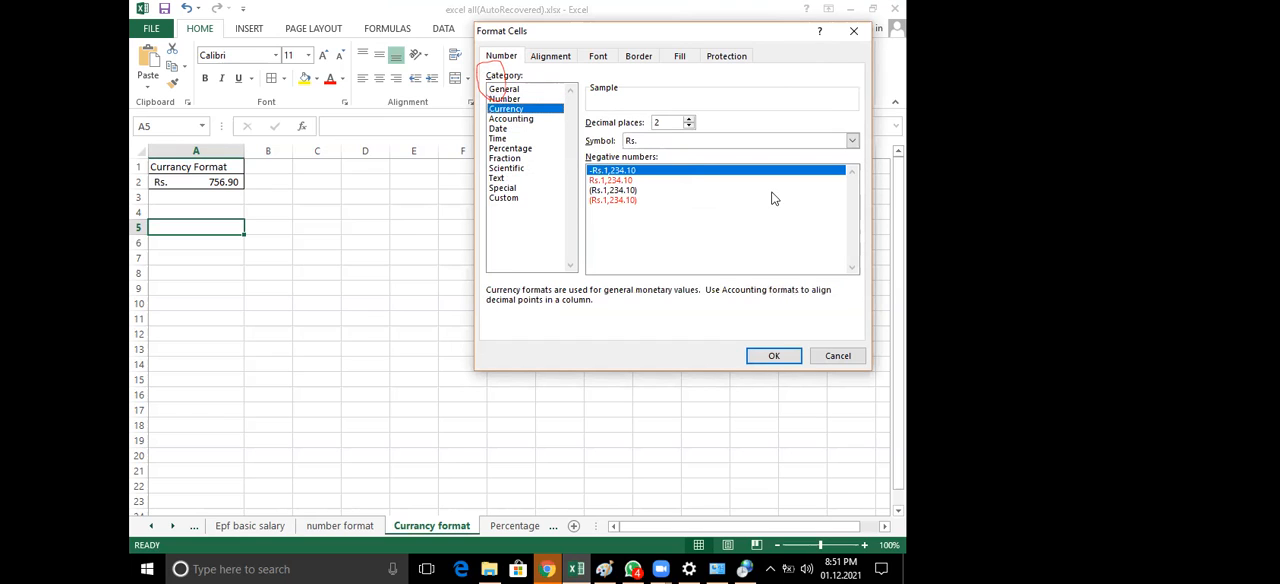
pyautogui.click(682, 141)
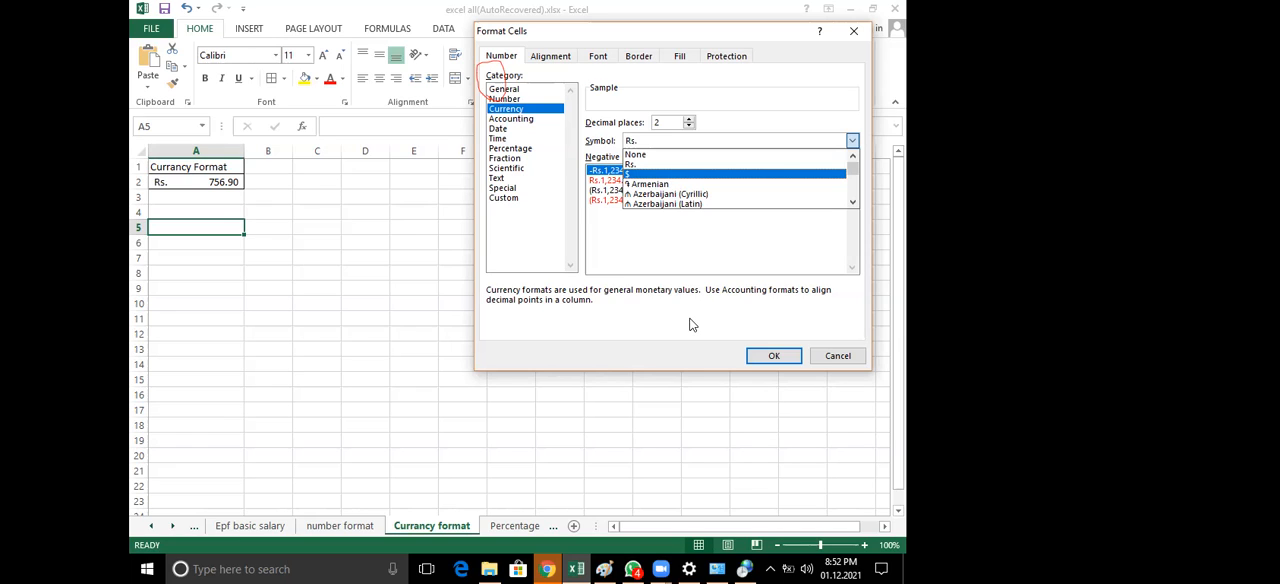
pyautogui.press('Down')
pyautogui.press('Down')
pyautogui.press('Down')
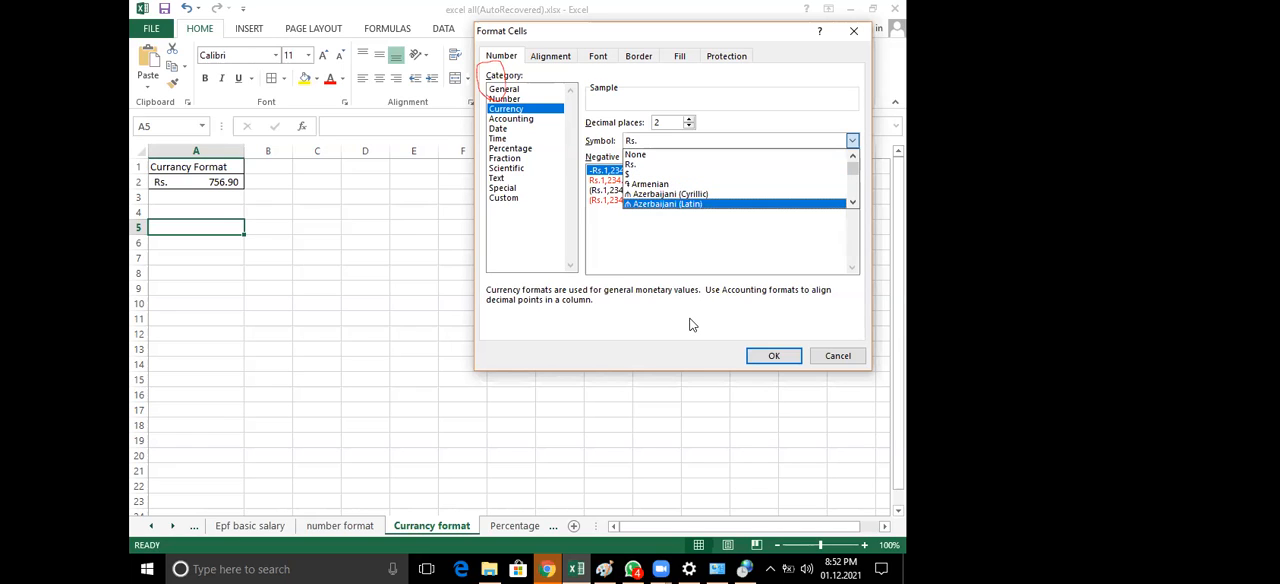
# Handwrite "negative number format" in red across the sheet and the Format Cells dialog
pyautogui.click(623, 479)
pyautogui.moveTo(283, 291)
pyautogui.mouseDown()
pyautogui.moveTo(336, 329)
pyautogui.moveTo(349, 304)
pyautogui.moveTo(351, 327)
pyautogui.mouseUp()
pyautogui.moveTo(412, 287); pyautogui.dragTo(392, 335)
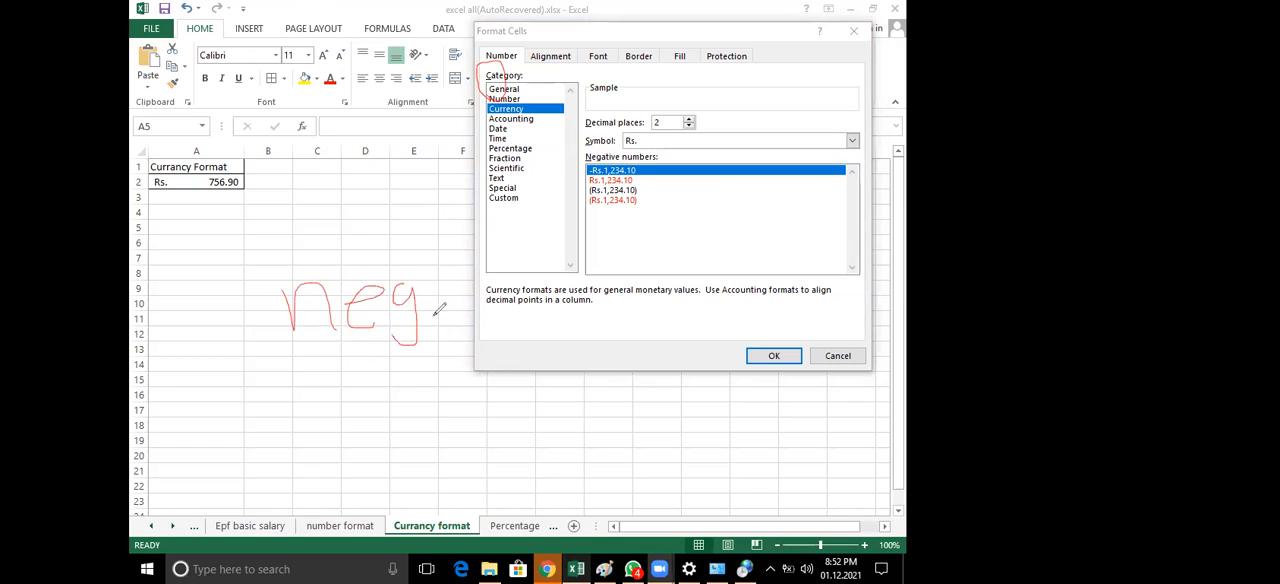
pyautogui.moveTo(456, 290); pyautogui.dragTo(478, 300)
pyautogui.moveTo(482, 254); pyautogui.dragTo(482, 325)
pyautogui.moveTo(512, 291); pyautogui.dragTo(518, 319)
pyautogui.moveTo(514, 266)
pyautogui.mouseDown()
pyautogui.moveTo(563, 290)
pyautogui.moveTo(612, 283)
pyautogui.moveTo(613, 320)
pyautogui.mouseUp()
pyautogui.moveTo(612, 284); pyautogui.dragTo(613, 318)
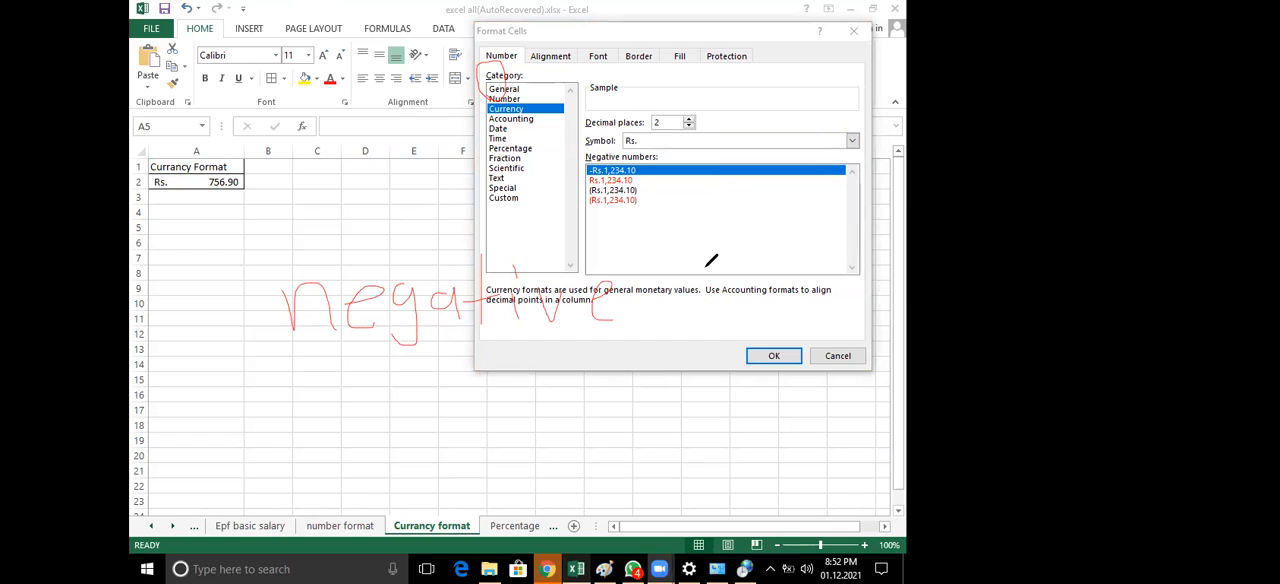
pyautogui.moveTo(676, 279)
pyautogui.mouseDown()
pyautogui.moveTo(676, 305)
pyautogui.moveTo(786, 276)
pyautogui.moveTo(790, 290)
pyautogui.moveTo(803, 256)
pyautogui.moveTo(794, 288)
pyautogui.mouseUp()
pyautogui.moveTo(712, 313)
pyautogui.mouseDown()
pyautogui.moveTo(690, 317)
pyautogui.moveTo(724, 336)
pyautogui.moveTo(776, 322)
pyautogui.moveTo(803, 334)
pyautogui.mouseUp()
pyautogui.moveTo(796, 319); pyautogui.dragTo(813, 314)
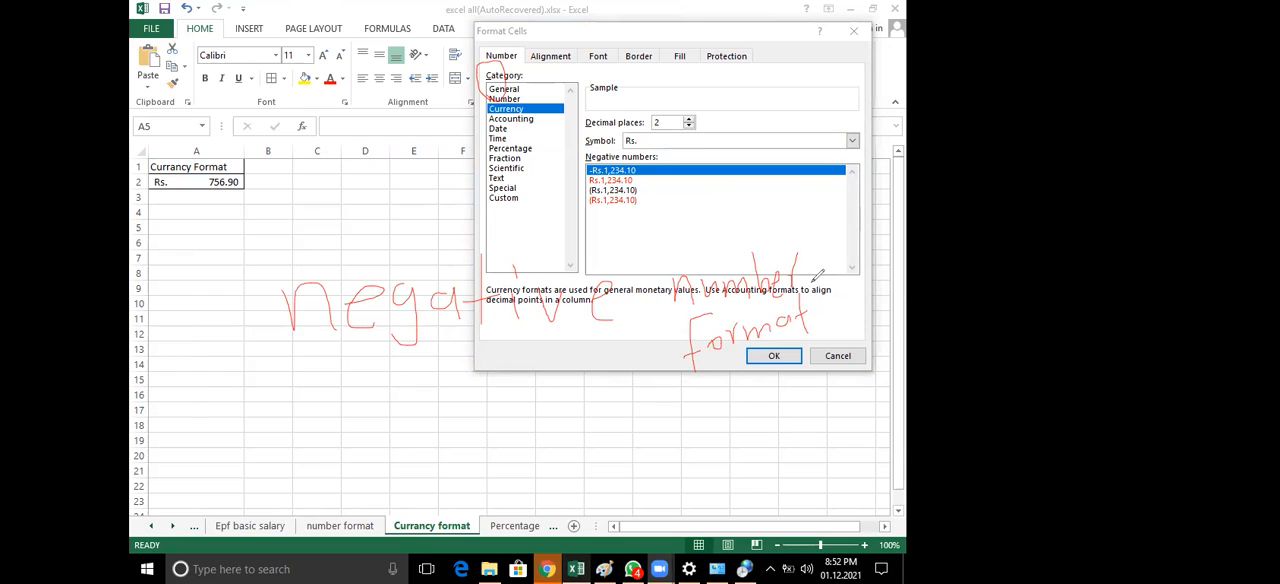
# Circle the negative number samples in red, and leave Format Cells without applying anything once the annotations are cleared
pyautogui.moveTo(659, 197)
pyautogui.mouseDown()
pyautogui.moveTo(585, 178)
pyautogui.moveTo(632, 232)
pyautogui.moveTo(656, 192)
pyautogui.mouseUp()
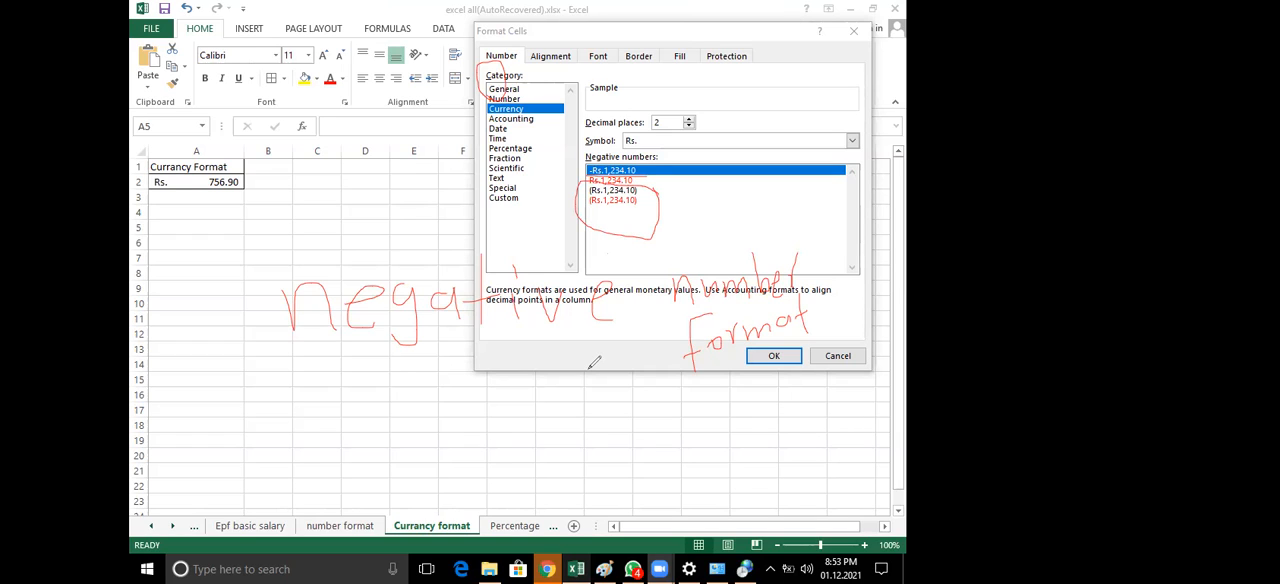
pyautogui.click(637, 147)
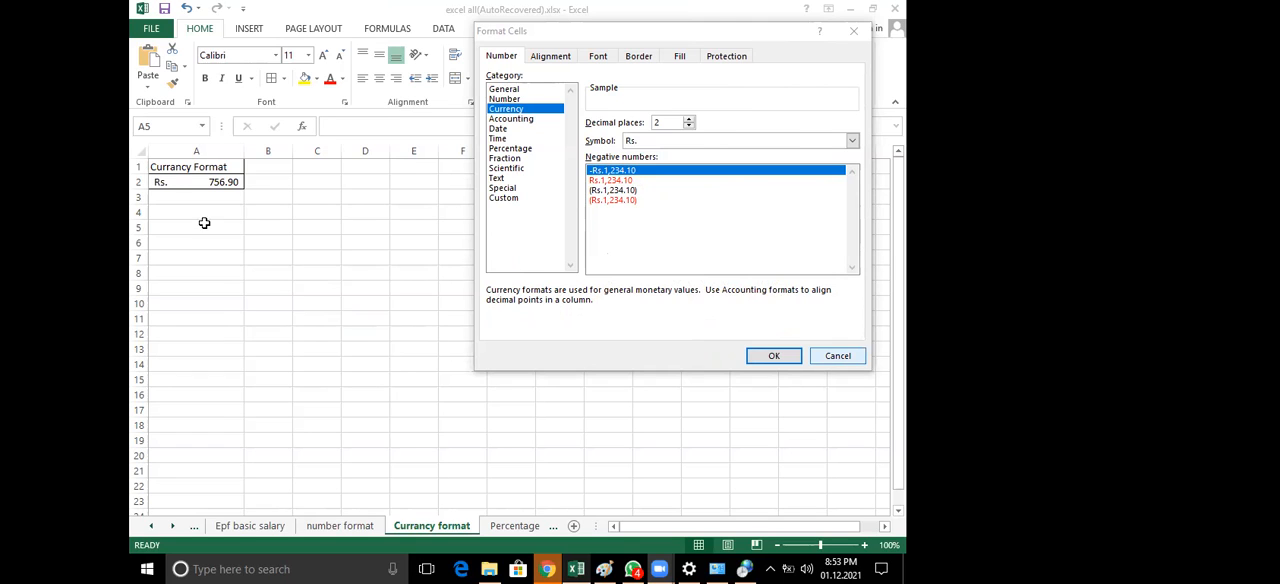
pyautogui.press('Escape')
# Enter 8 in cell A3 and 56.25 in cell A4
pyautogui.click(171, 196)
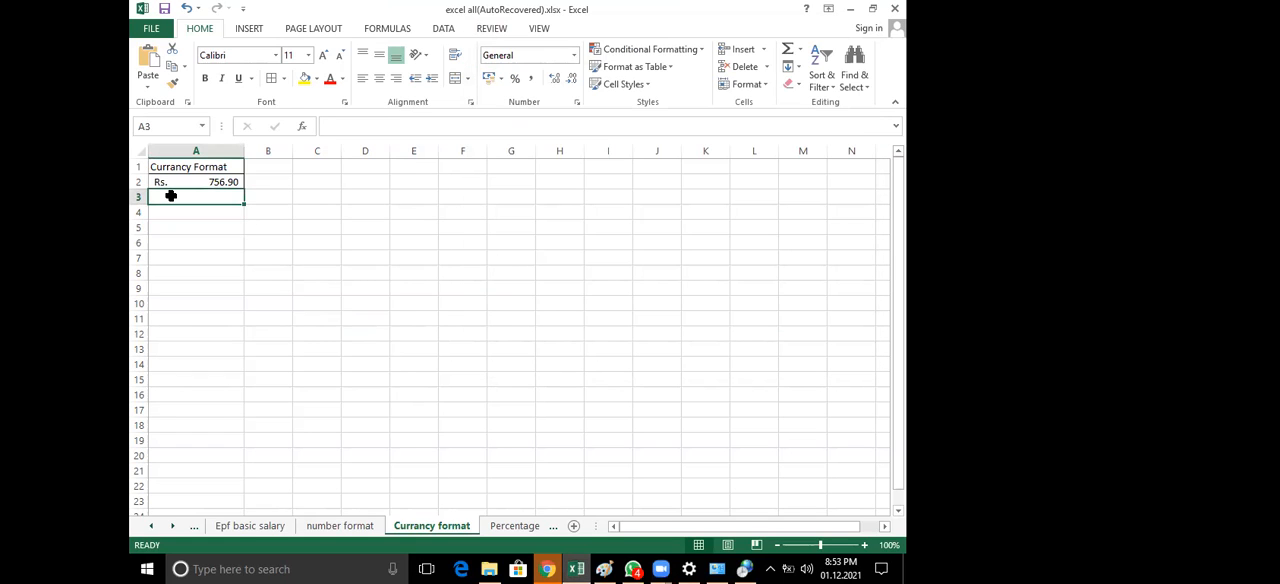
pyautogui.write('8')
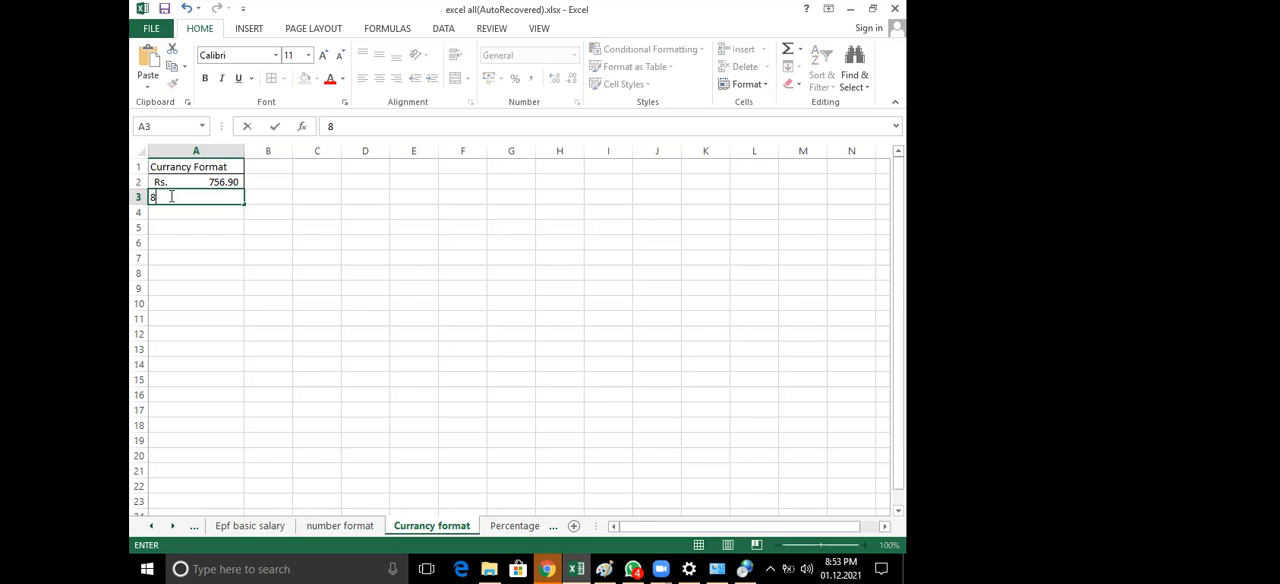
pyautogui.press('Return')
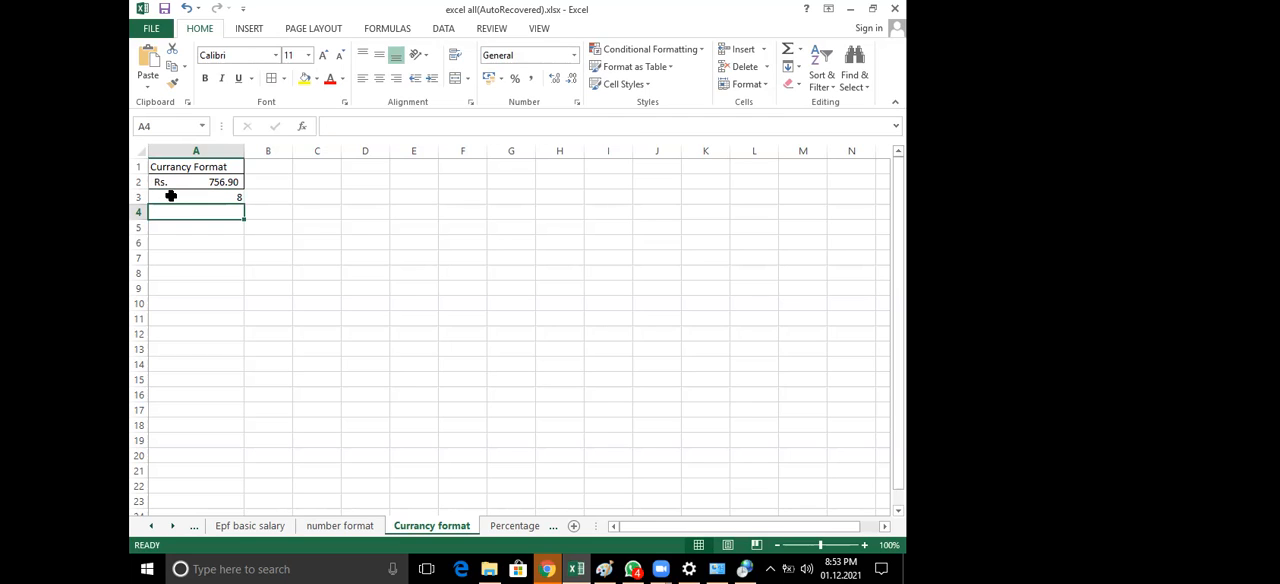
pyautogui.write('56')
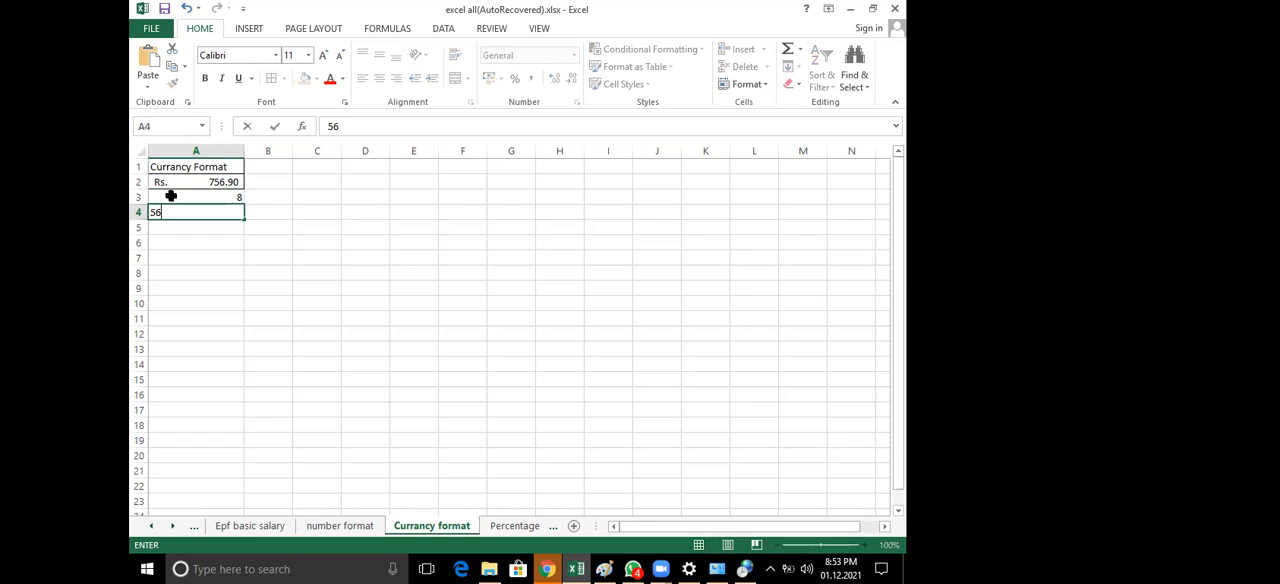
pyautogui.write('.25')
pyautogui.press('Return')
# Apply the Rs. accounting number format to the amounts in A2:A4
pyautogui.moveTo(198, 182); pyautogui.dragTo(190, 212)
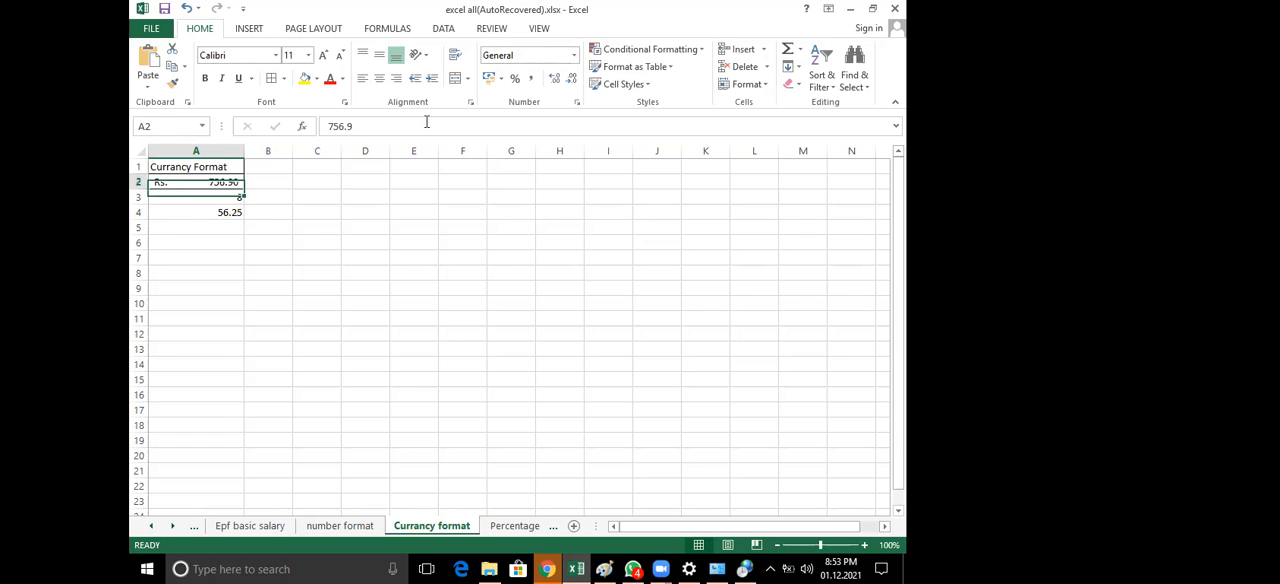
pyautogui.click(500, 78)
pyautogui.click(506, 97)
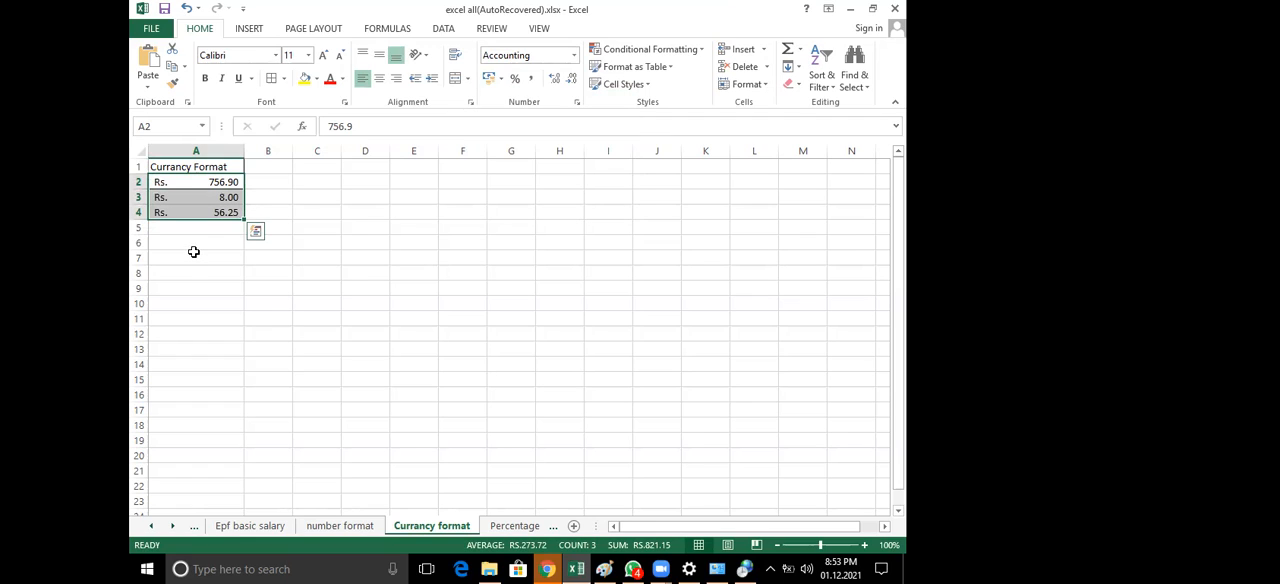
# Change the number format of cells A2, A3 and A4 to Currency, one cell at a time
pyautogui.click(212, 180)
pyautogui.click(575, 56)
pyautogui.click(562, 141)
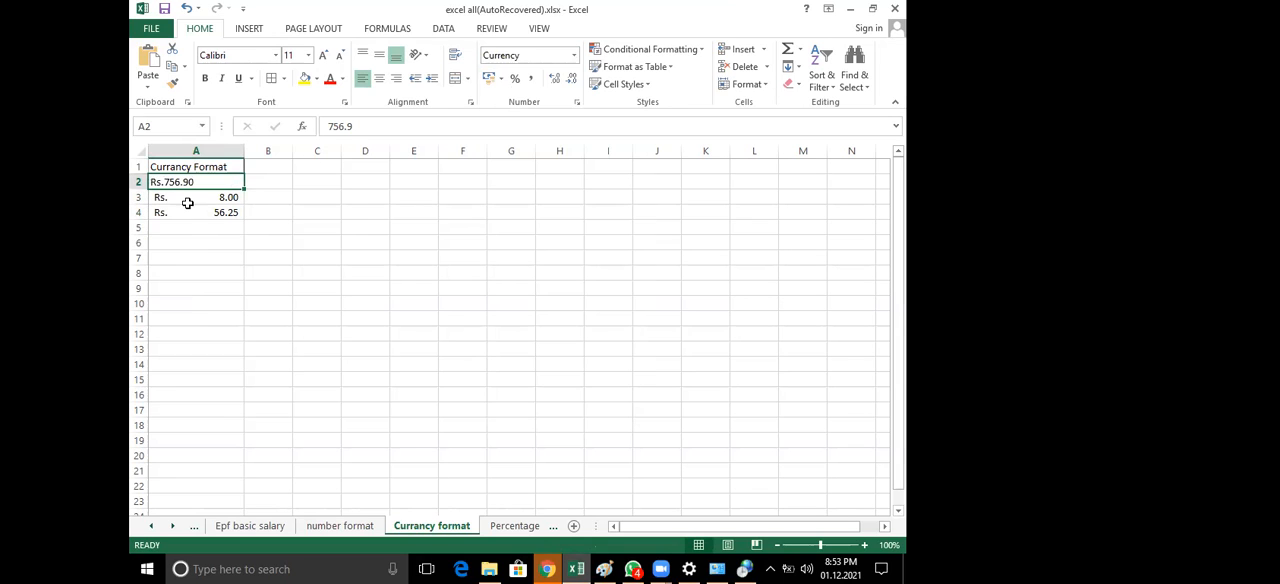
pyautogui.press('Down')
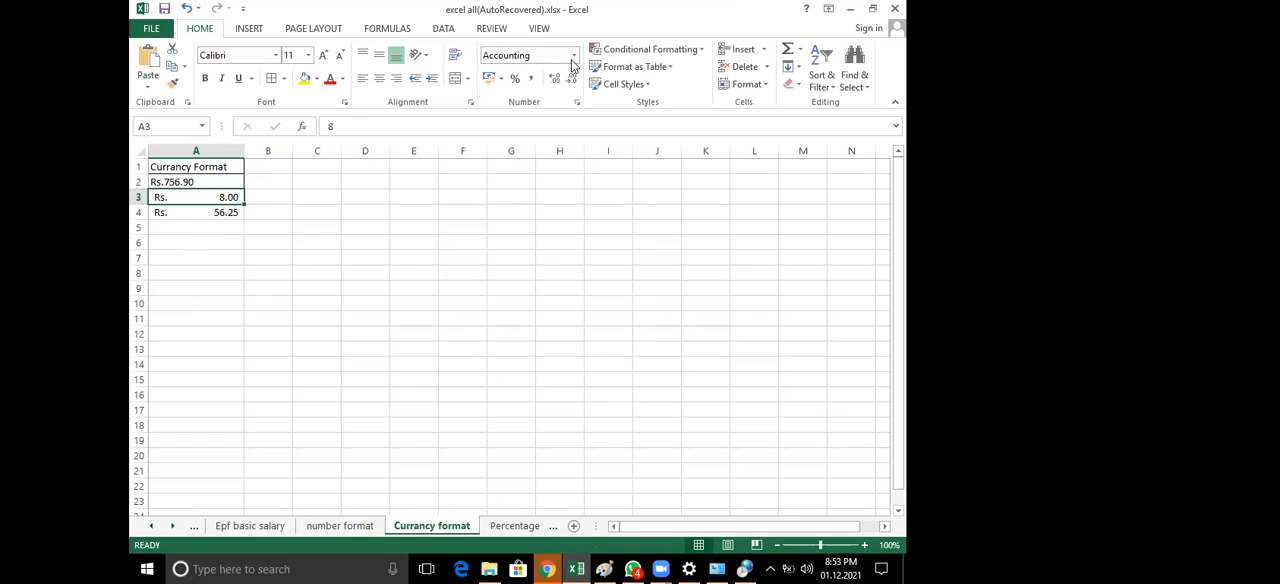
pyautogui.click(575, 56)
pyautogui.click(545, 148)
pyautogui.click(226, 215)
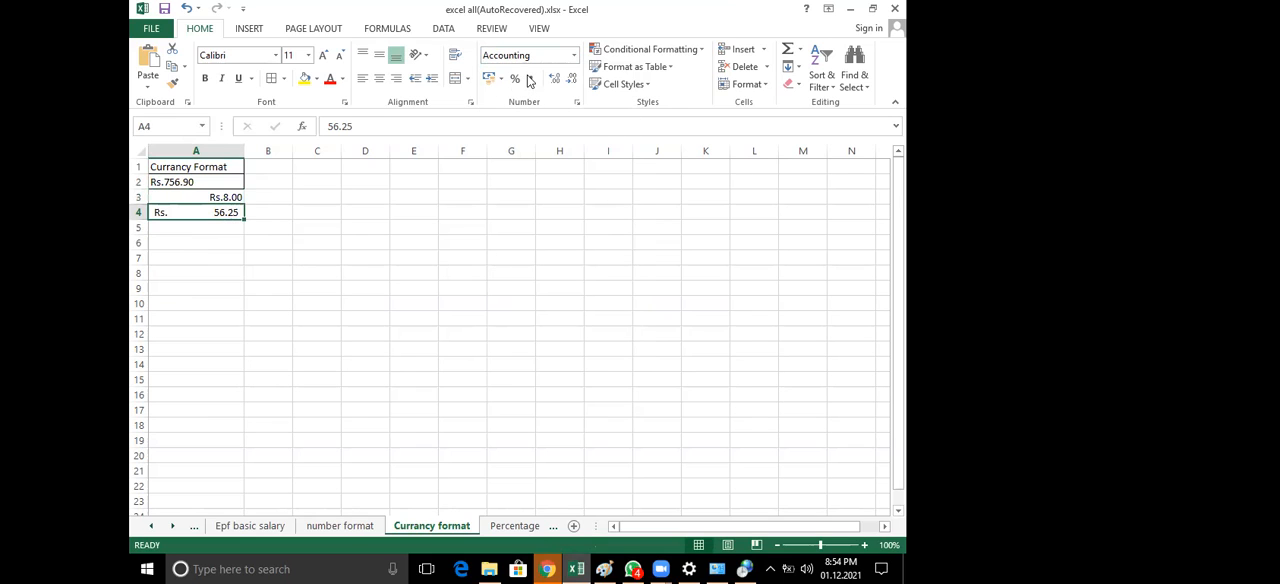
pyautogui.click(575, 56)
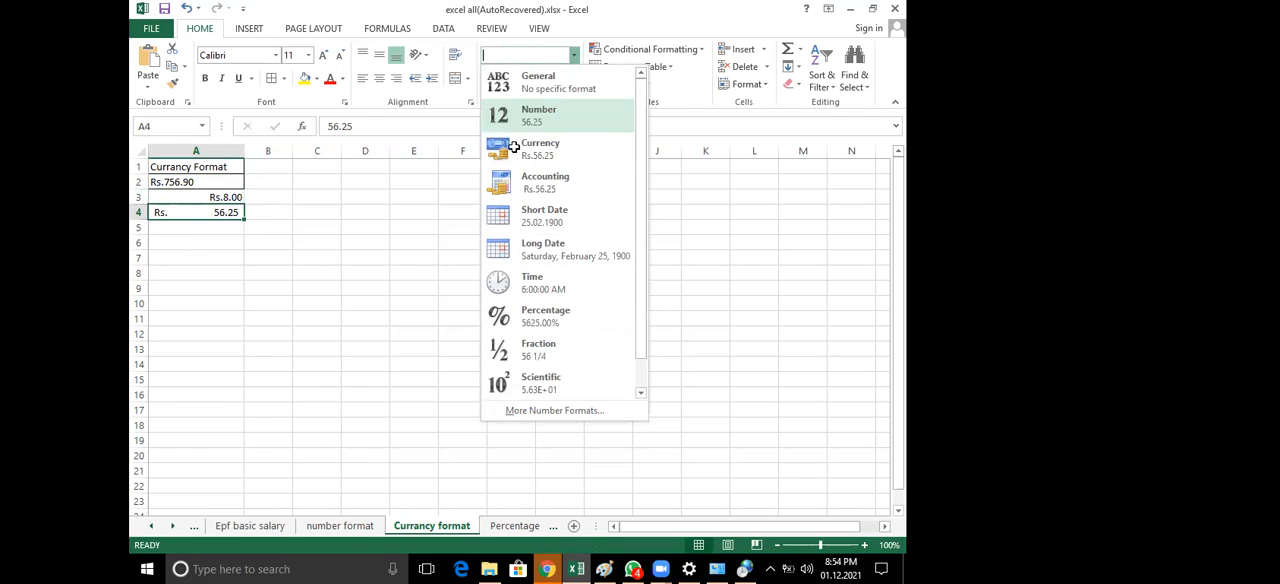
pyautogui.click(513, 147)
# Right-align the amount in cell A2 and compare it with the amount in A4
pyautogui.click(194, 183)
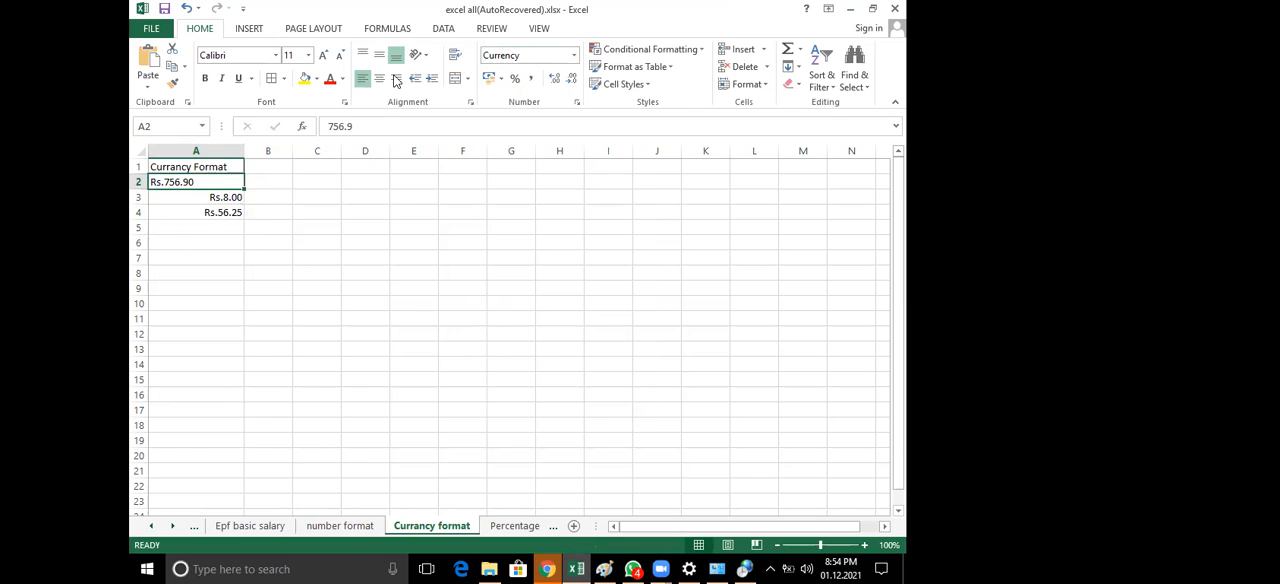
pyautogui.click(396, 78)
pyautogui.click(253, 215)
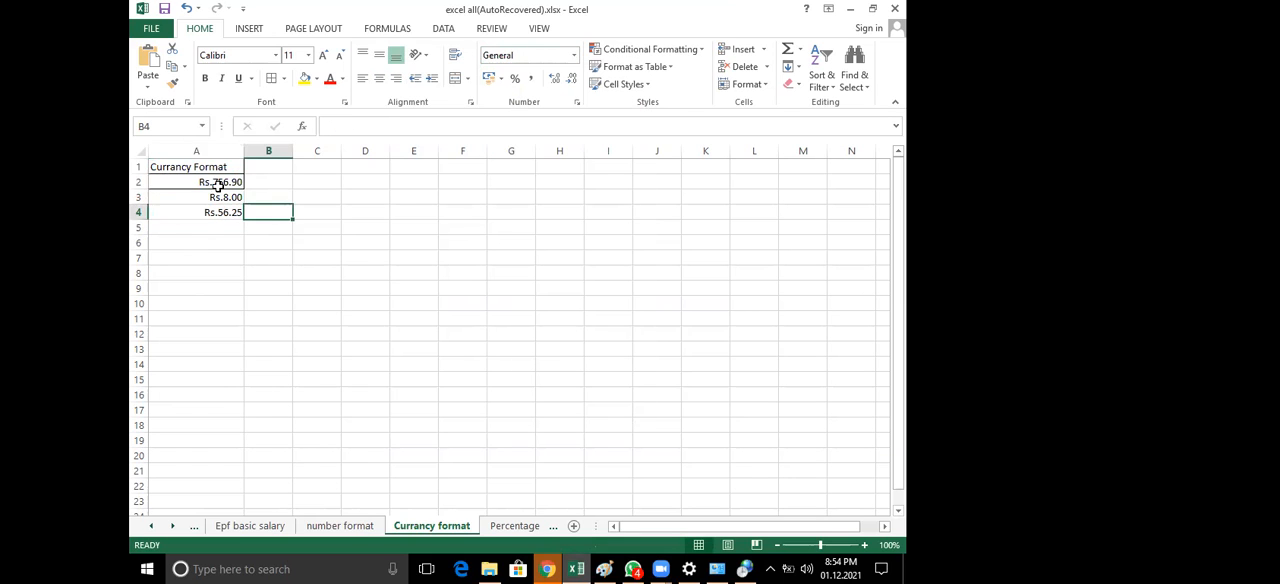
pyautogui.click(220, 185)
pyautogui.click(221, 211)
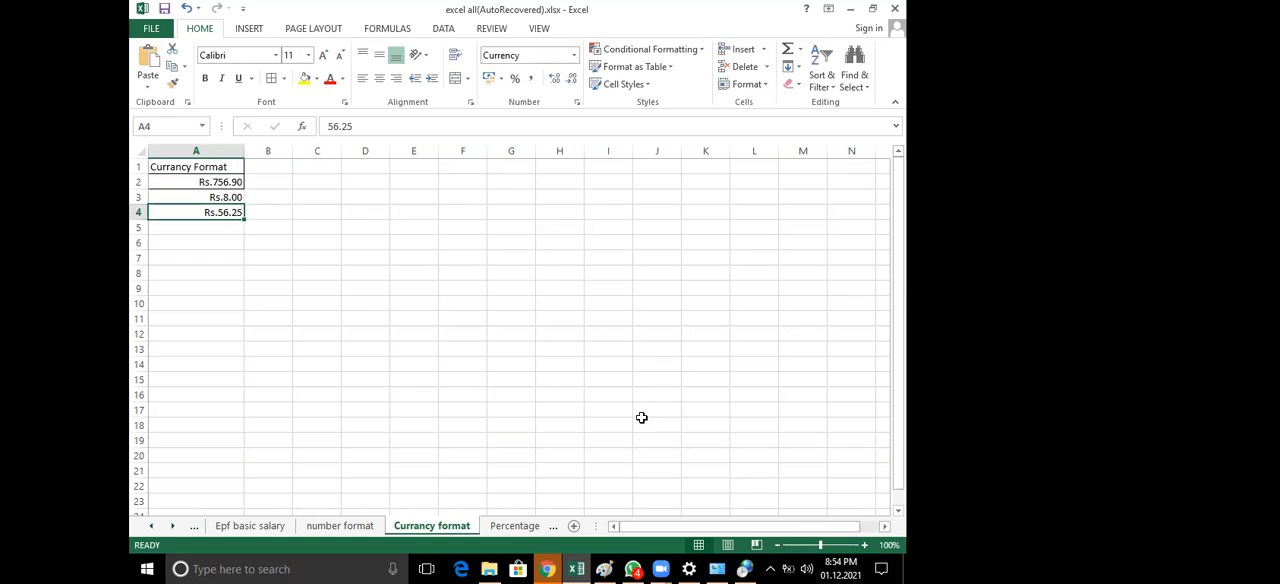
# Fill the heading cell A1 with yellow and color its "Currancy Format" text red
pyautogui.click(188, 165)
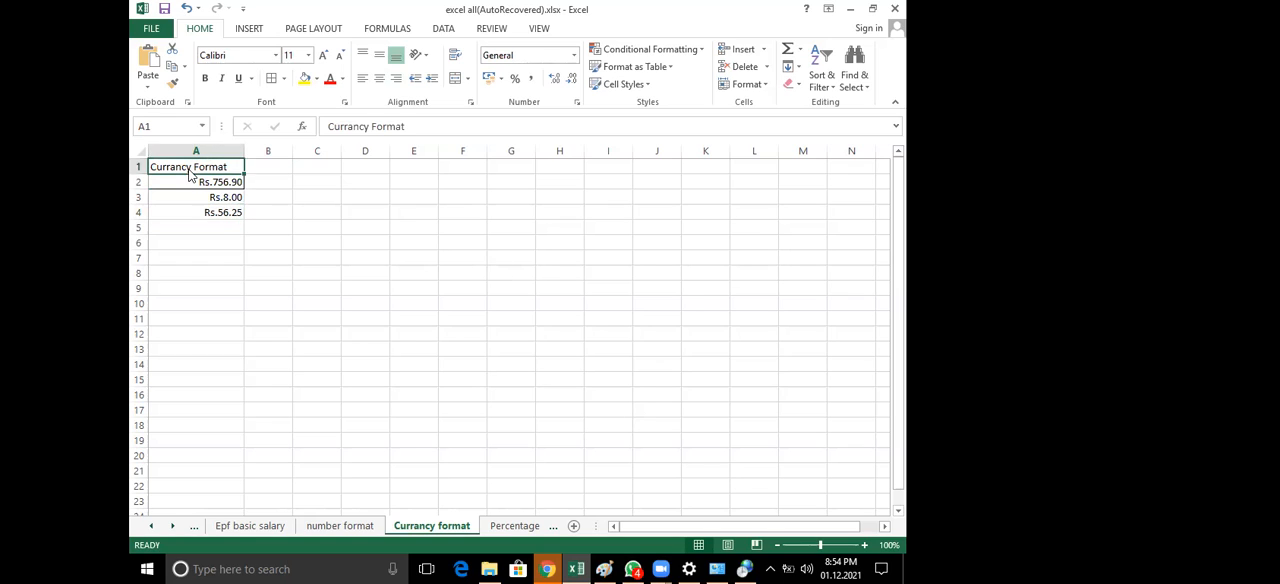
pyautogui.click(305, 79)
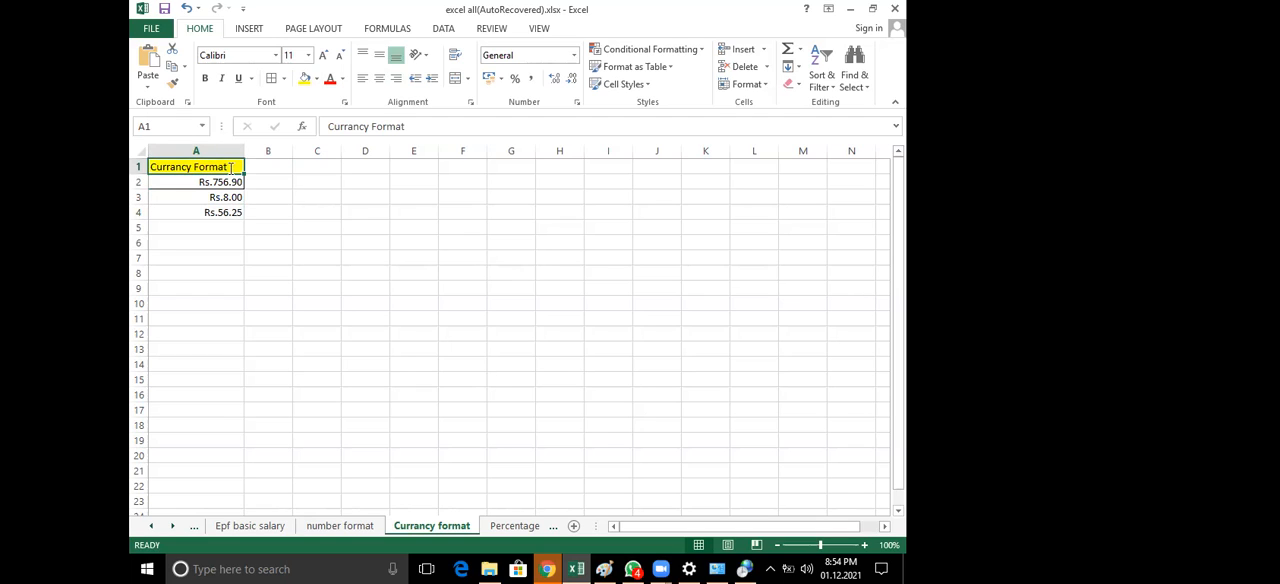
pyautogui.doubleClick(148, 168)
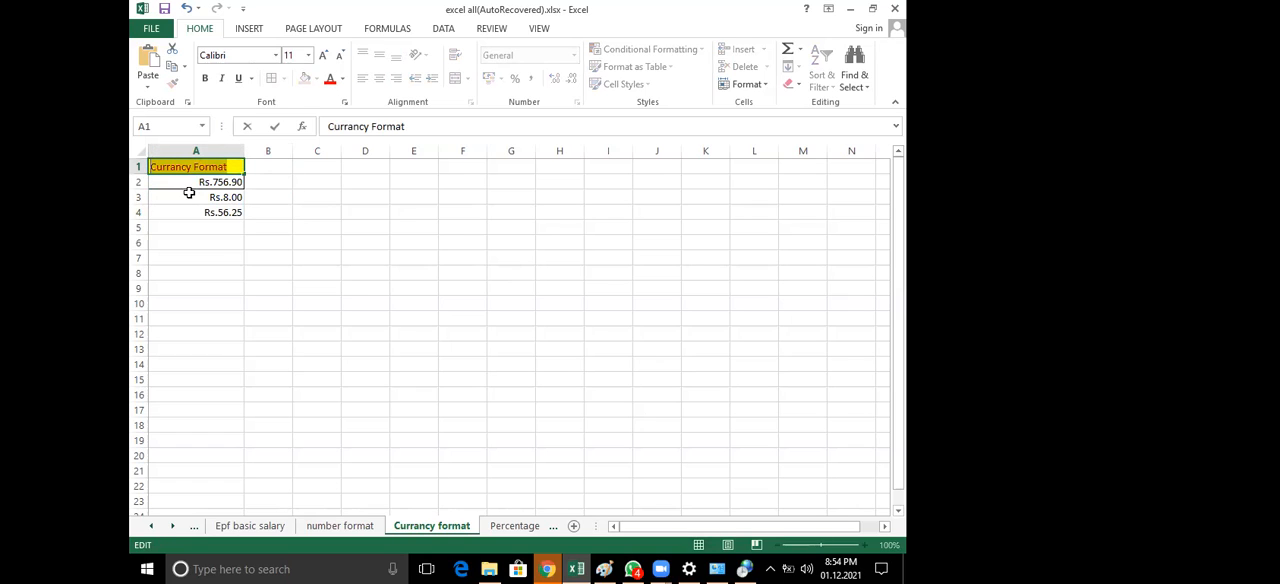
pyautogui.click(257, 185)
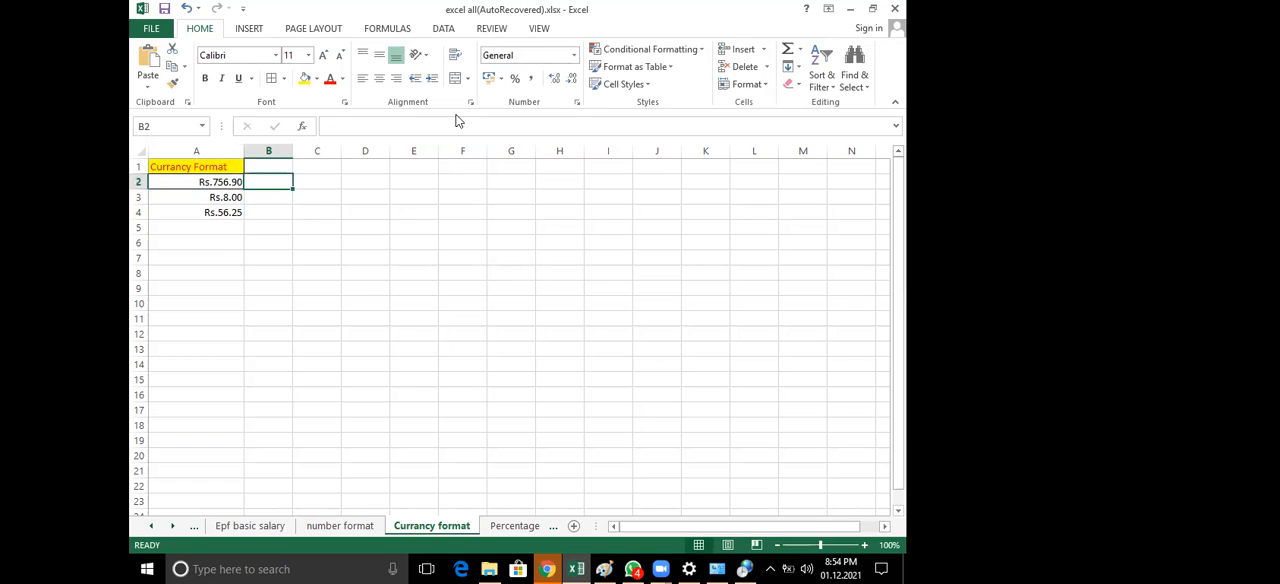
# Review the Currency options for cell A2 in Format Cells, keeping Rs. as the symbol, and leave without applying changes
pyautogui.click(215, 185)
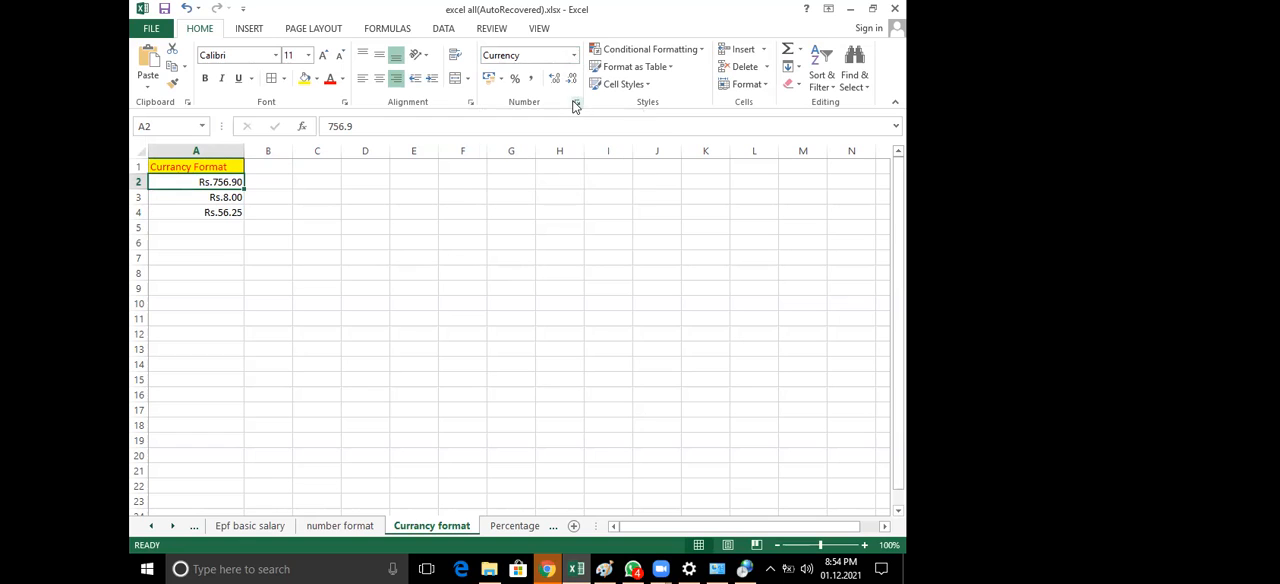
pyautogui.click(576, 106)
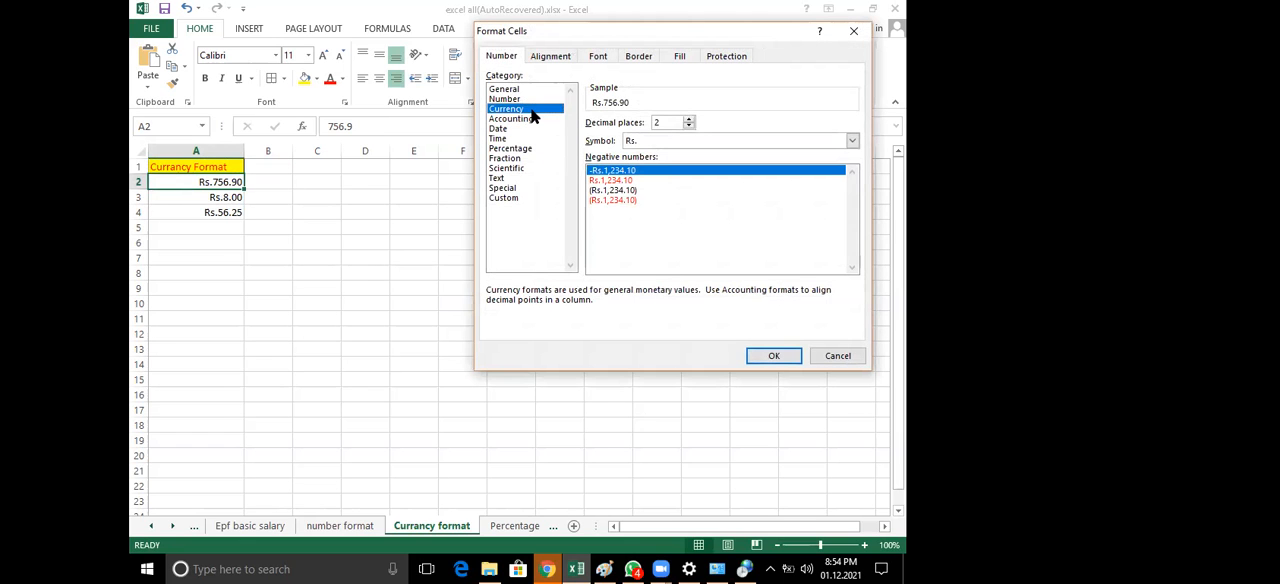
pyautogui.click(655, 141)
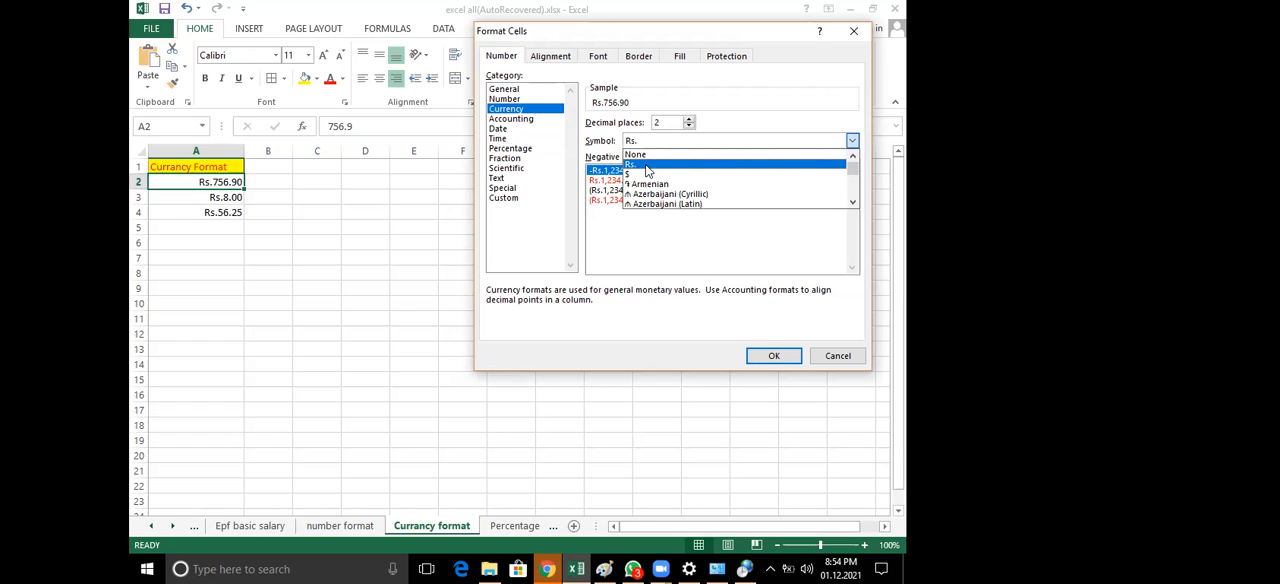
pyautogui.click(648, 165)
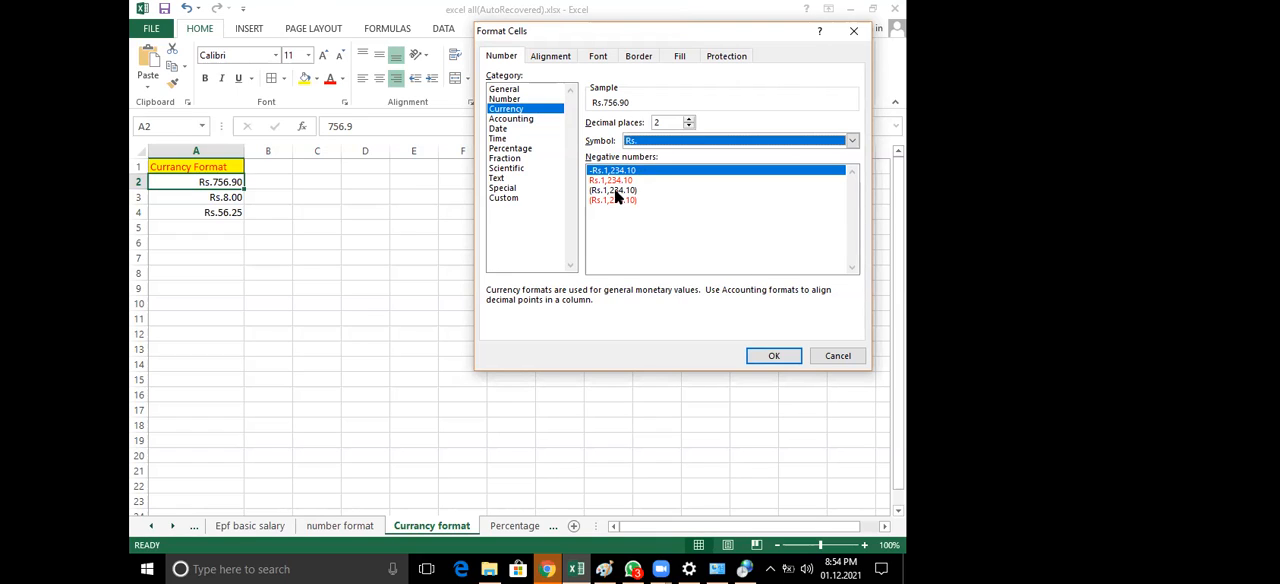
pyautogui.press('Escape')
# Select cells A1 to A4 to review the heading and the currency amounts below it
pyautogui.click(205, 168)
pyautogui.moveTo(205, 168); pyautogui.dragTo(218, 207)
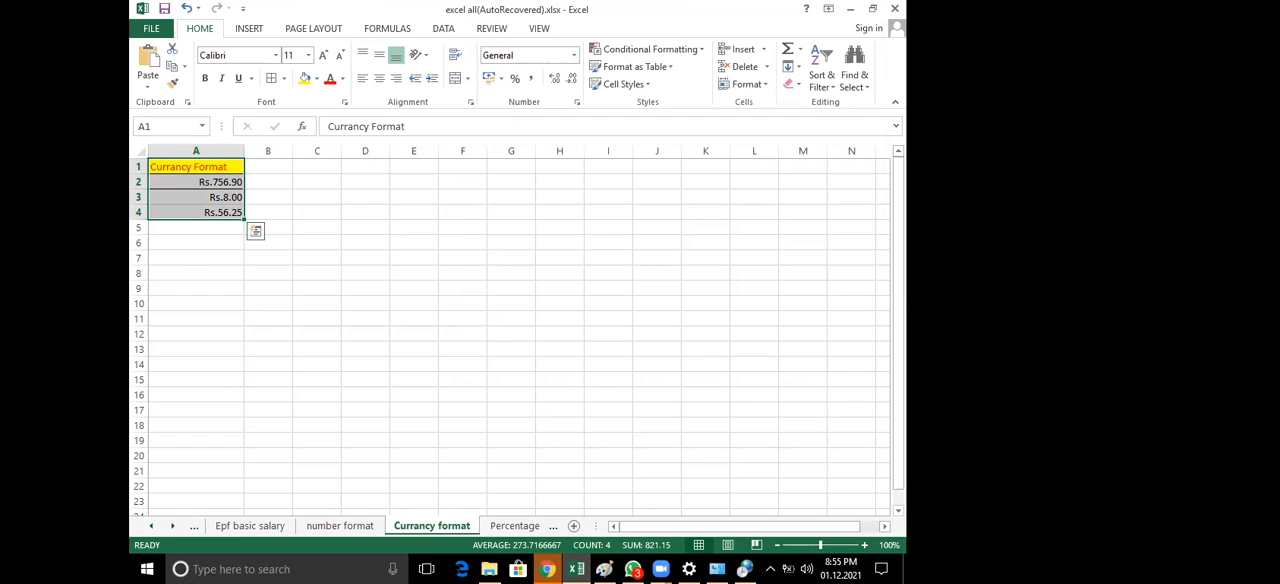
pyautogui.click(219, 186)
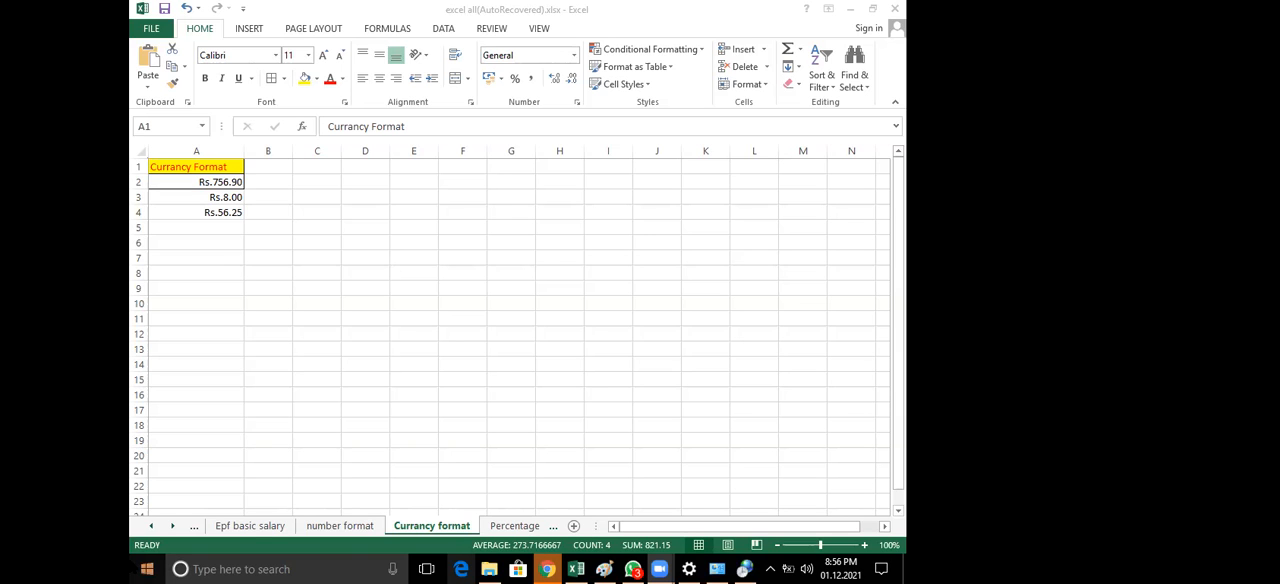
# Switch to Windows Settings and open the Region & language page under Time & language
pyautogui.click(146, 569)
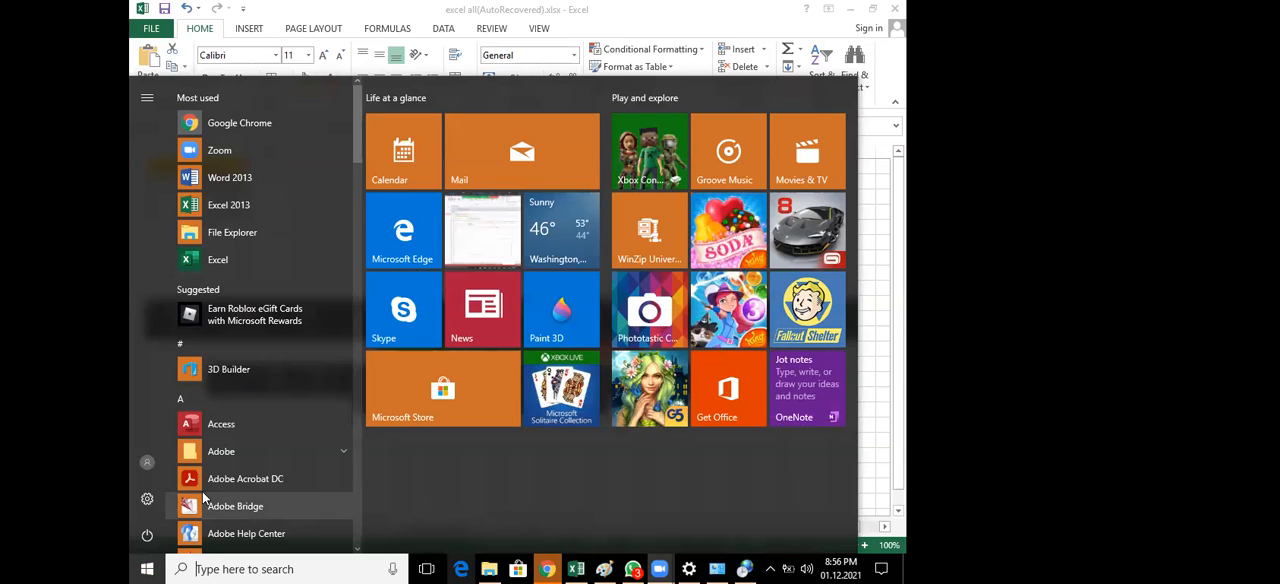
pyautogui.click(147, 505)
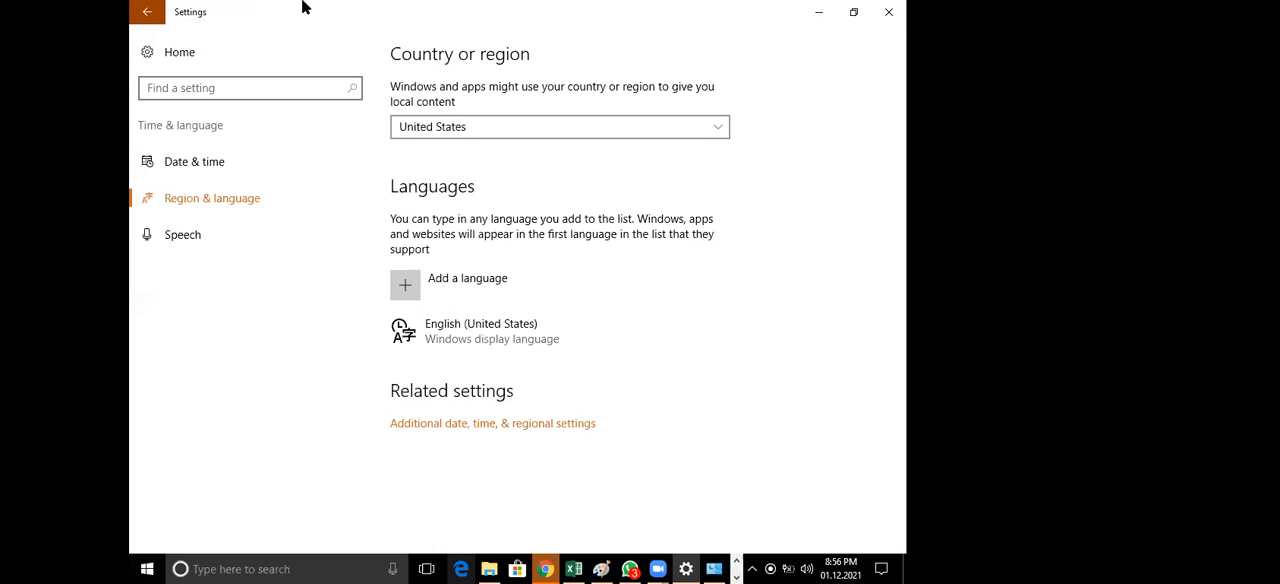
pyautogui.click(150, 11)
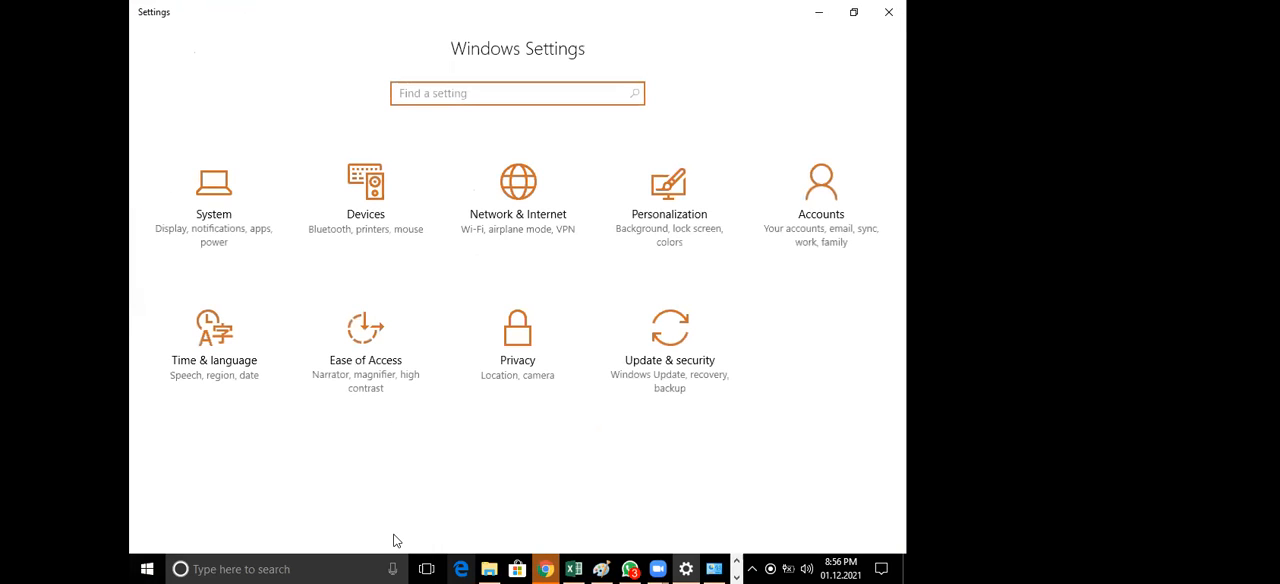
pyautogui.click(229, 332)
pyautogui.click(226, 203)
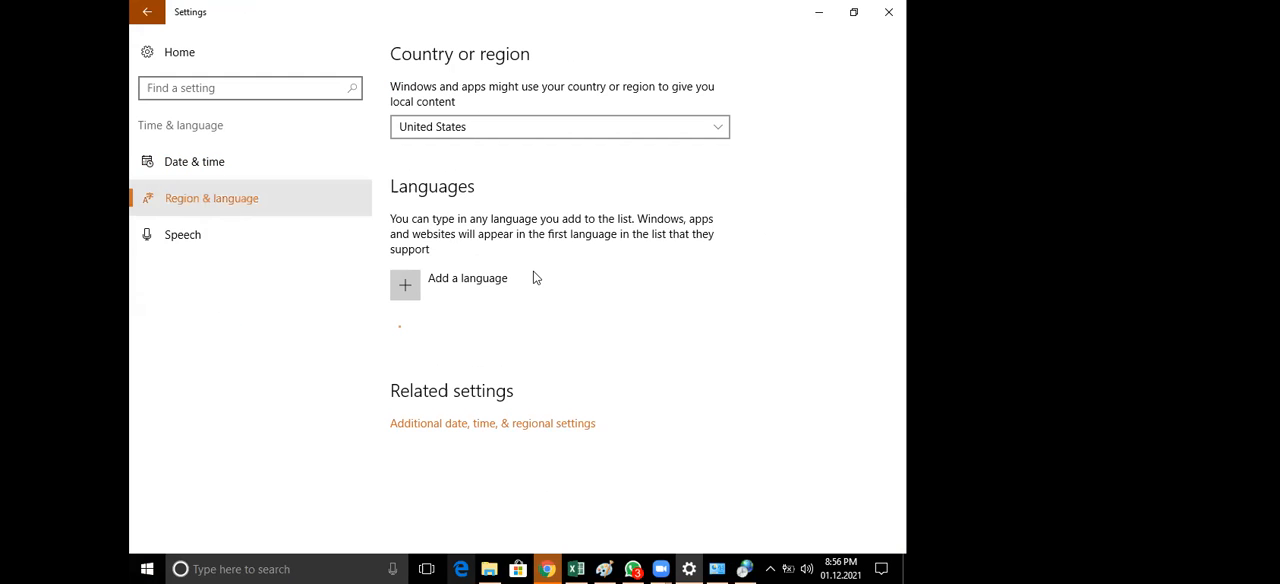
# View the Numbers options in the additional settings of the Windows Region formats, and close both dialogs without changes
pyautogui.click(529, 426)
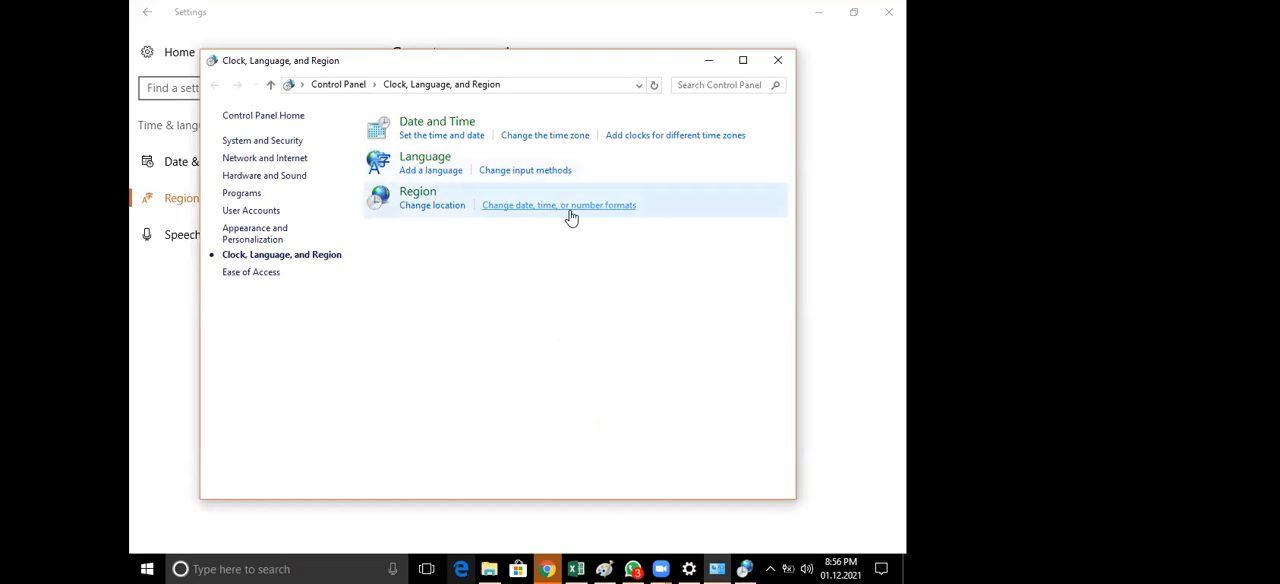
pyautogui.click(569, 206)
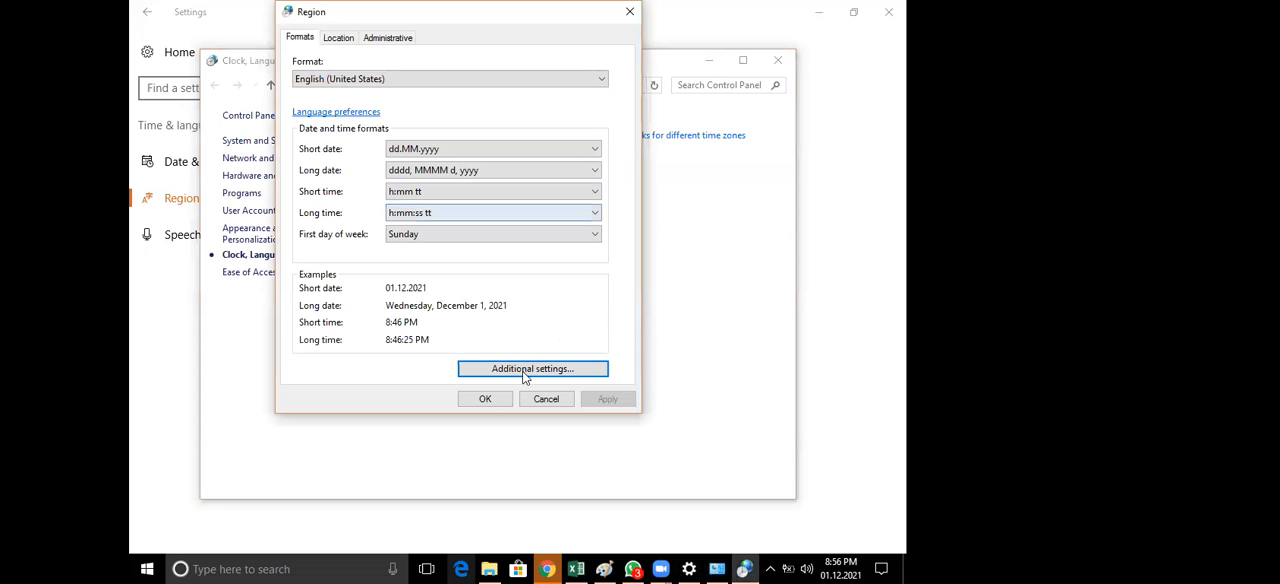
pyautogui.click(524, 370)
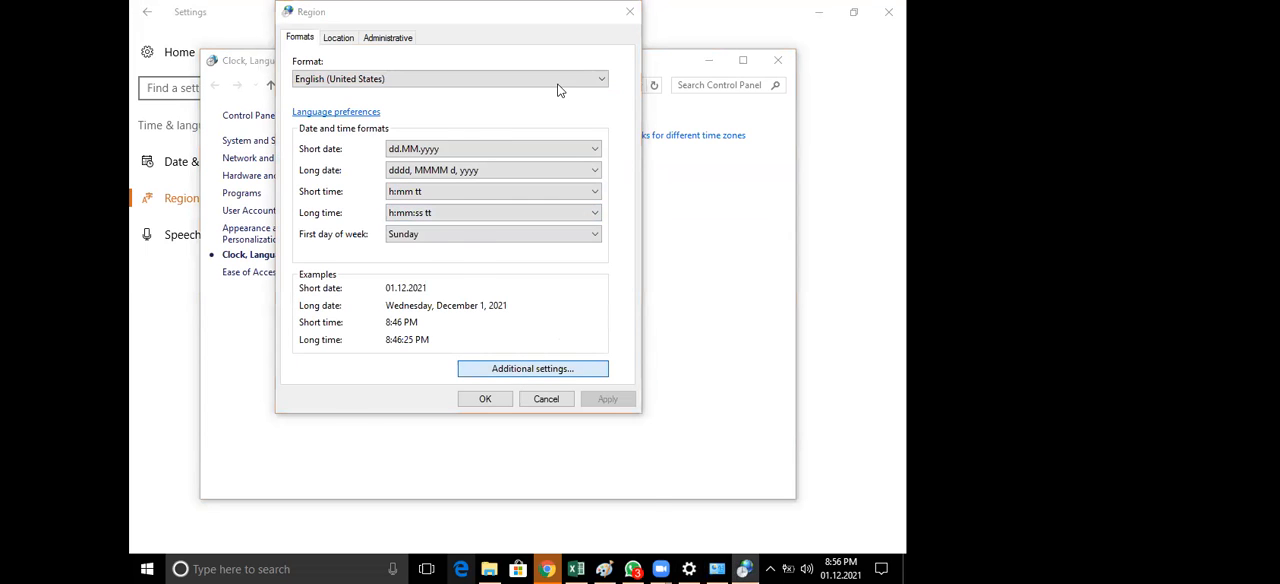
pyautogui.moveTo(541, 73); pyautogui.dragTo(541, 45)
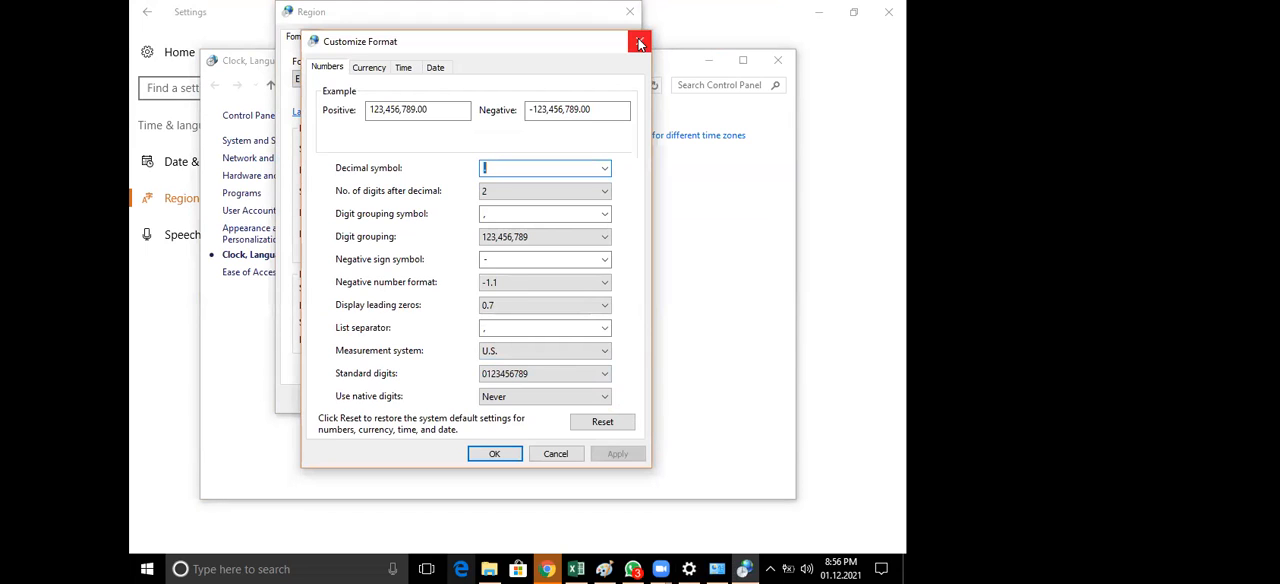
pyautogui.click(639, 43)
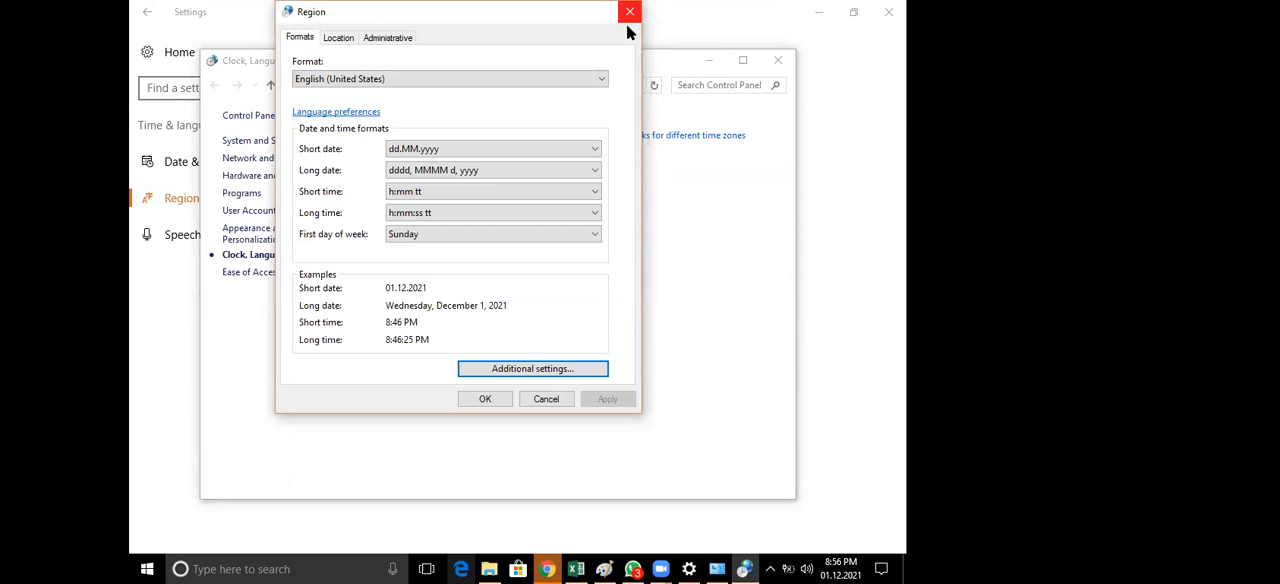
pyautogui.click(629, 12)
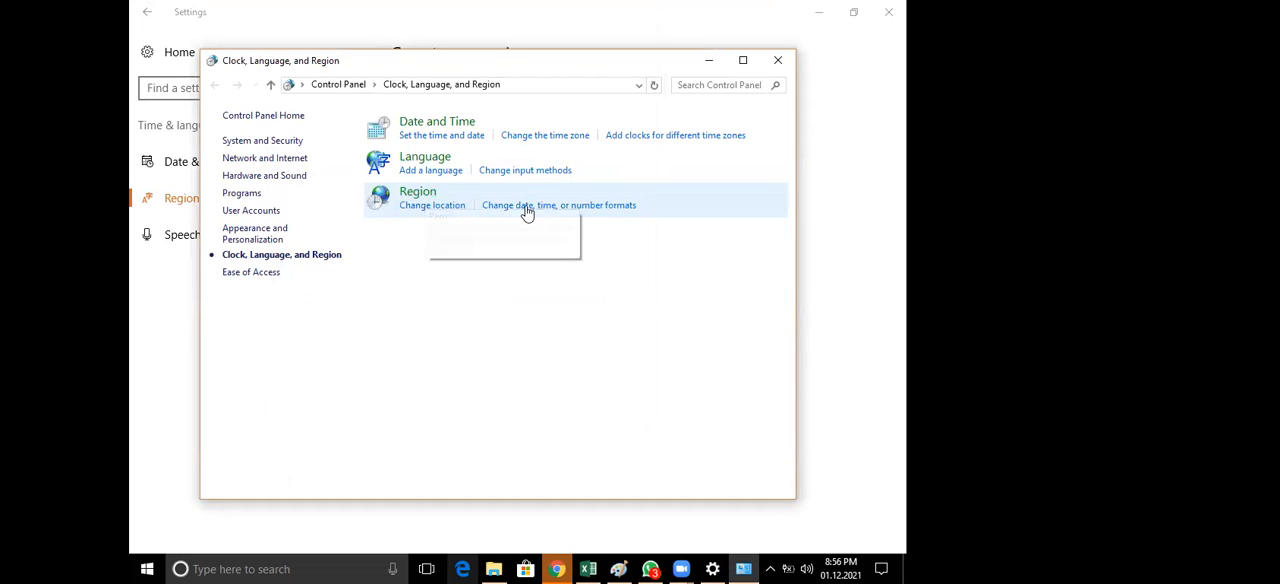
# Examine the currency symbol choices in the Windows Region additional settings, keeping Rs., and leave without applying changes
pyautogui.click(409, 197)
pyautogui.click(414, 389)
pyautogui.click(522, 89)
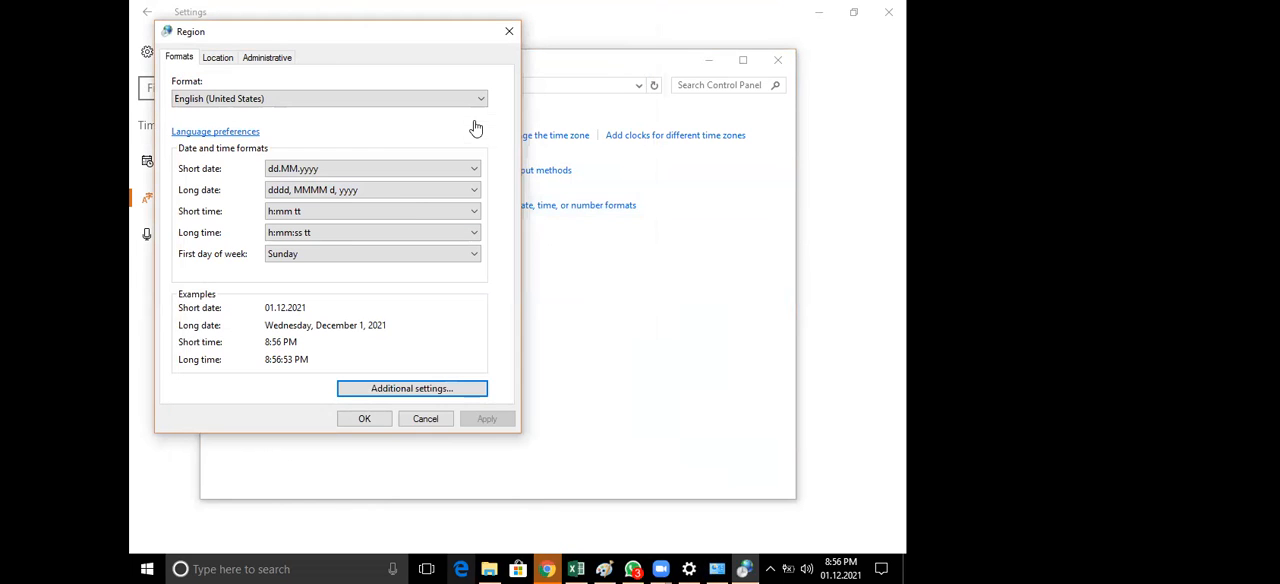
pyautogui.press('Escape')
pyautogui.click(409, 198)
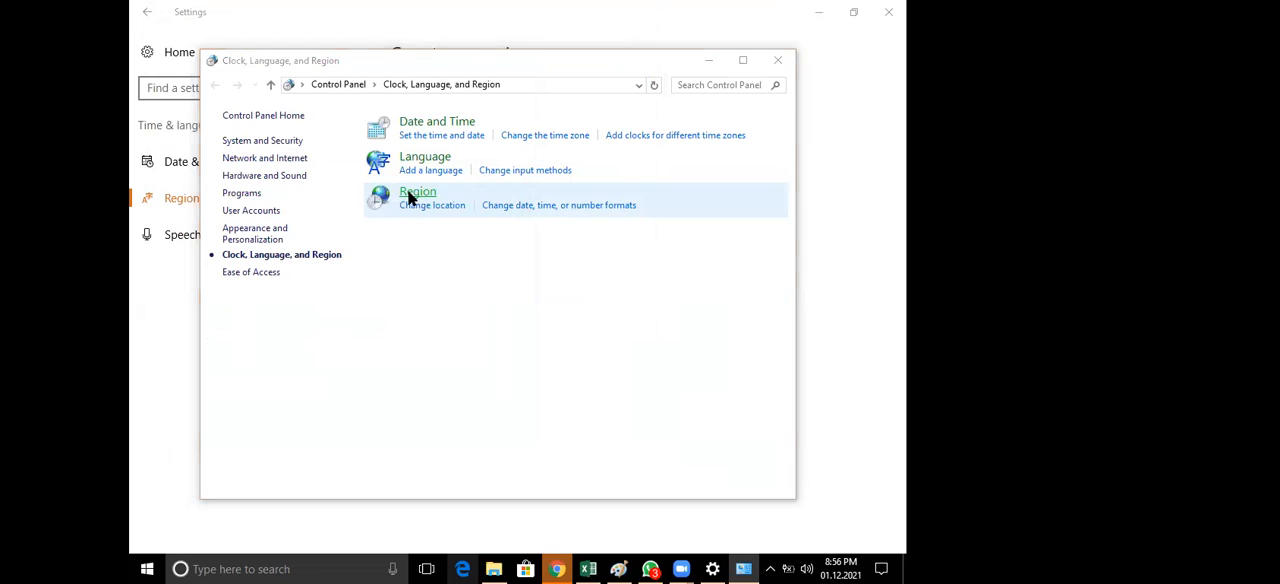
pyautogui.click(427, 410)
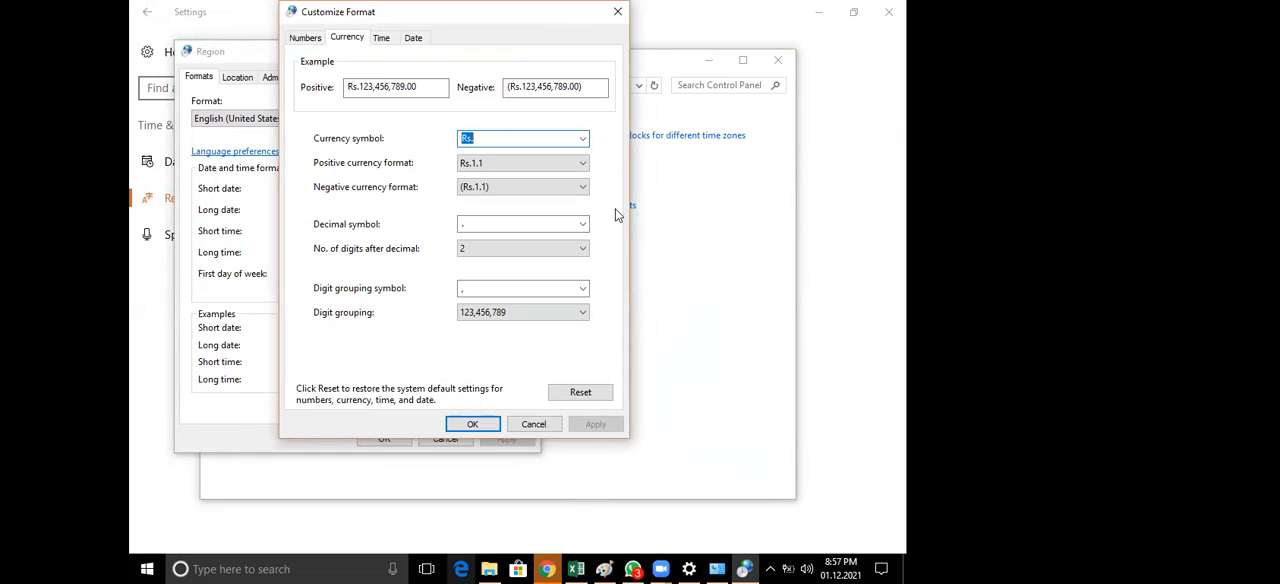
pyautogui.click(583, 140)
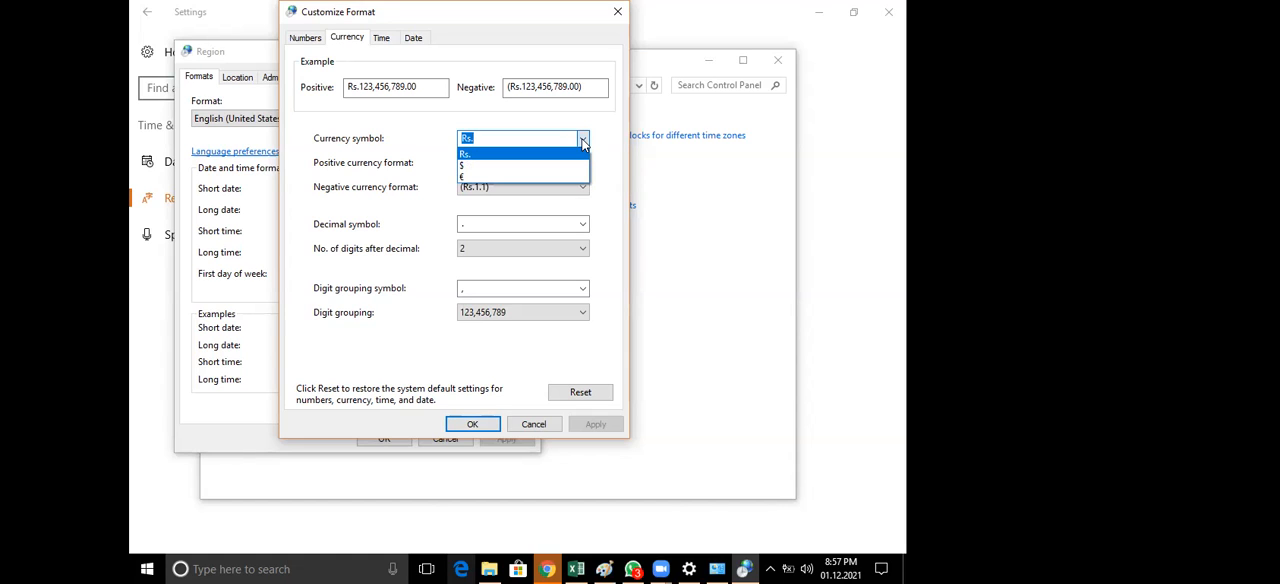
pyautogui.click(513, 134)
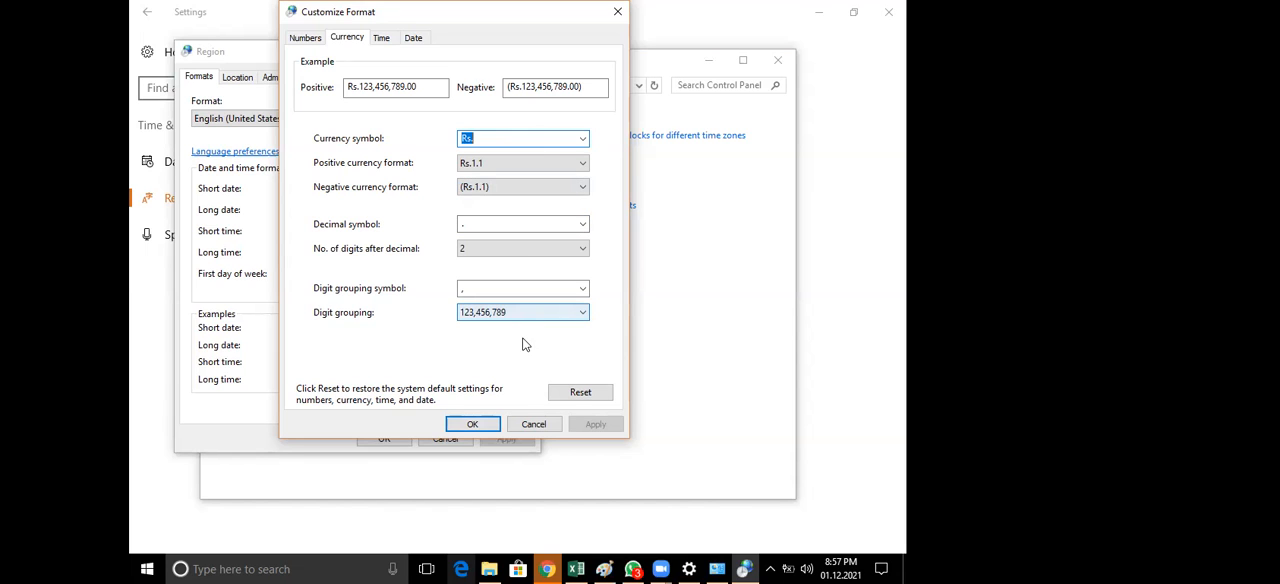
pyautogui.click(523, 427)
# Return to Excel and review the accounting currency symbols offered for cell A2 without applying one
pyautogui.click(575, 569)
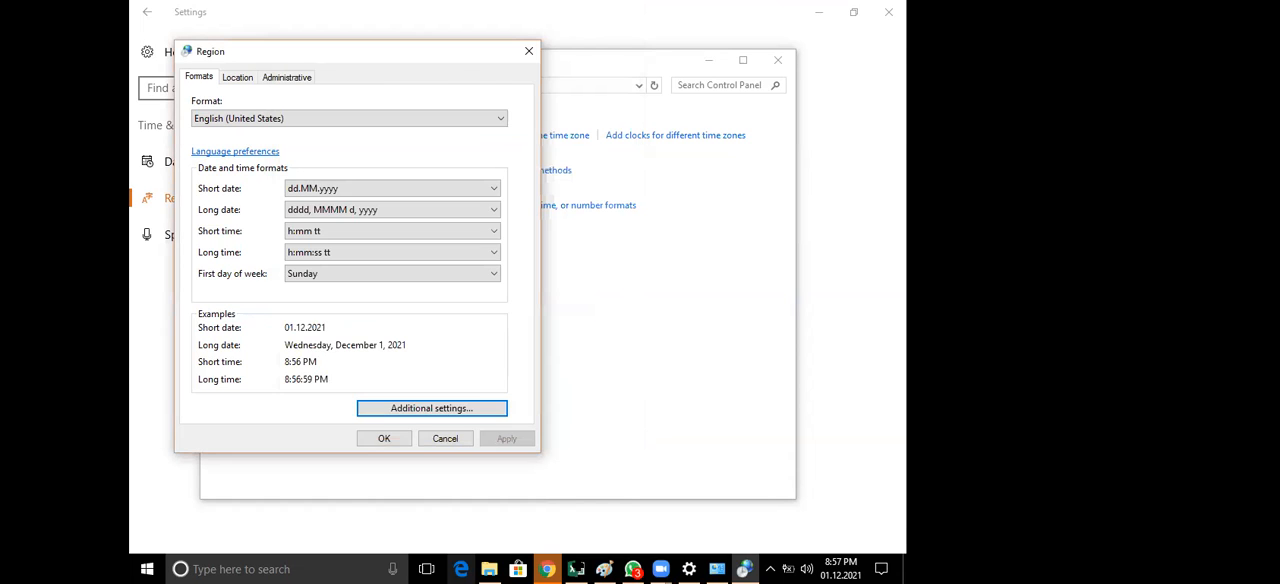
pyautogui.click(371, 181)
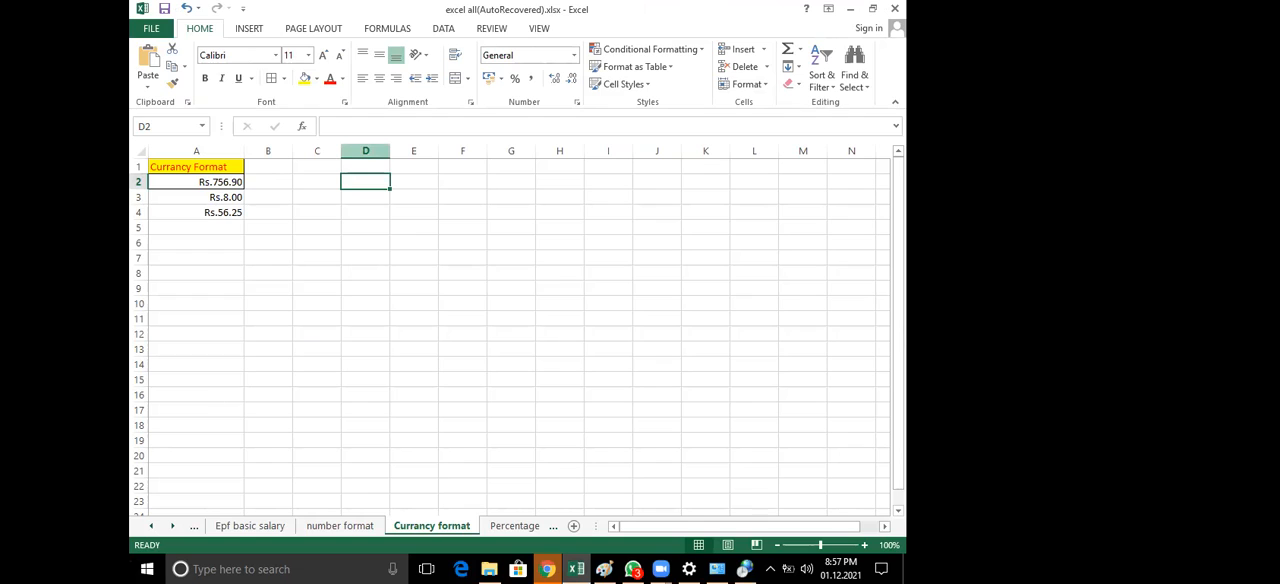
pyautogui.click(216, 180)
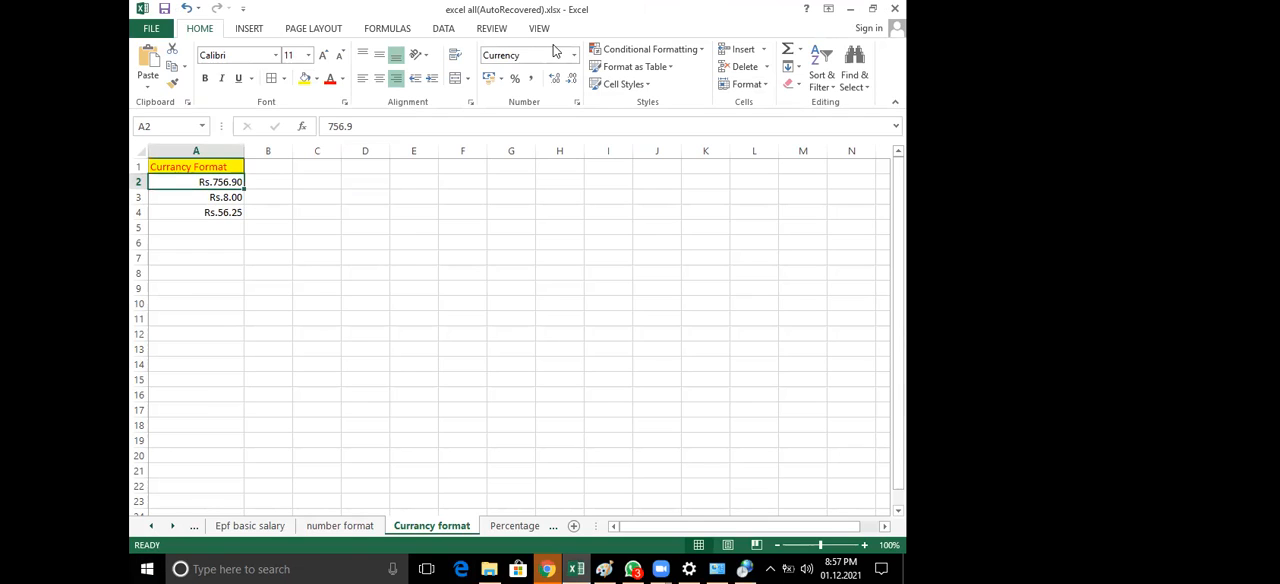
pyautogui.click(501, 78)
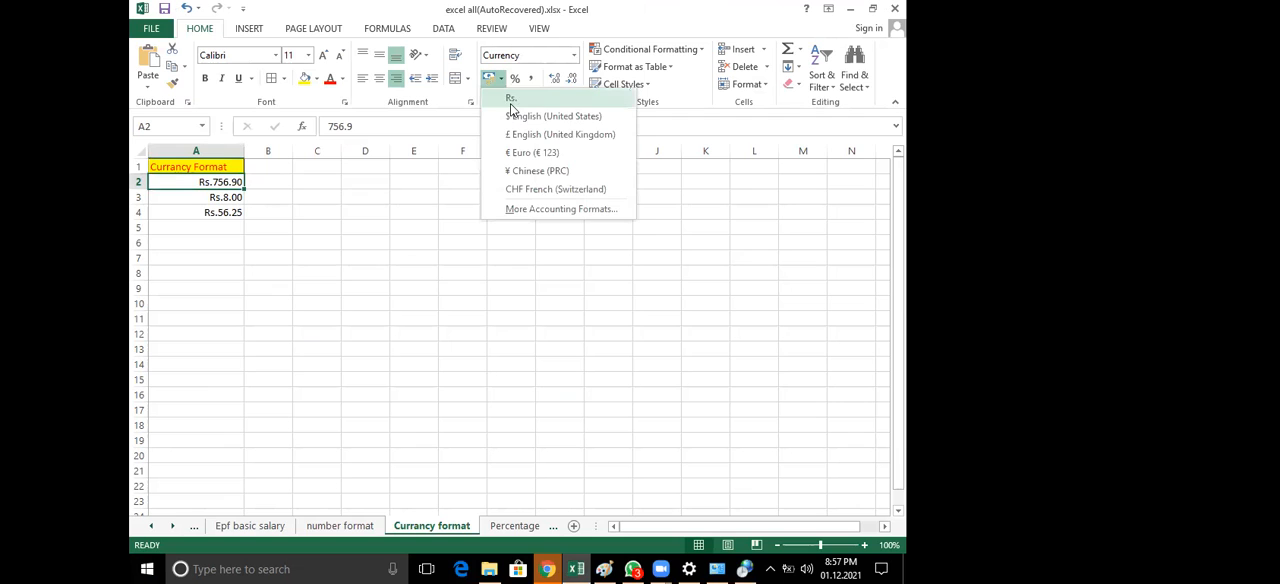
pyautogui.click(309, 238)
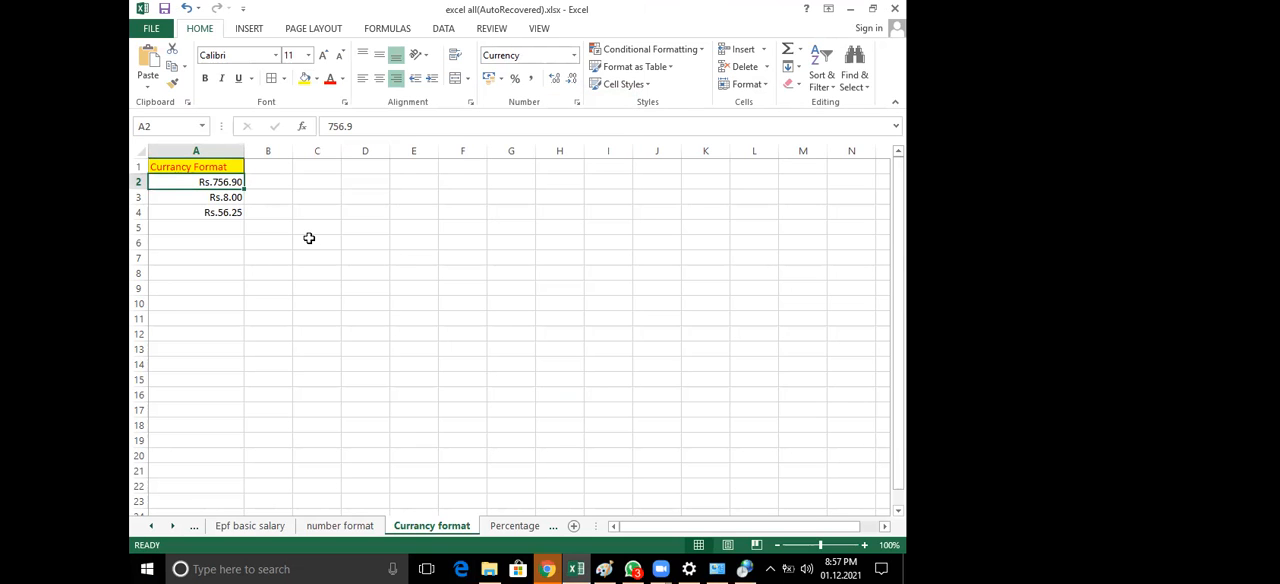
# Go back to the Windows regional settings, show the Currency options of Customize Format again, and close the dialogs without changes
pyautogui.click(147, 569)
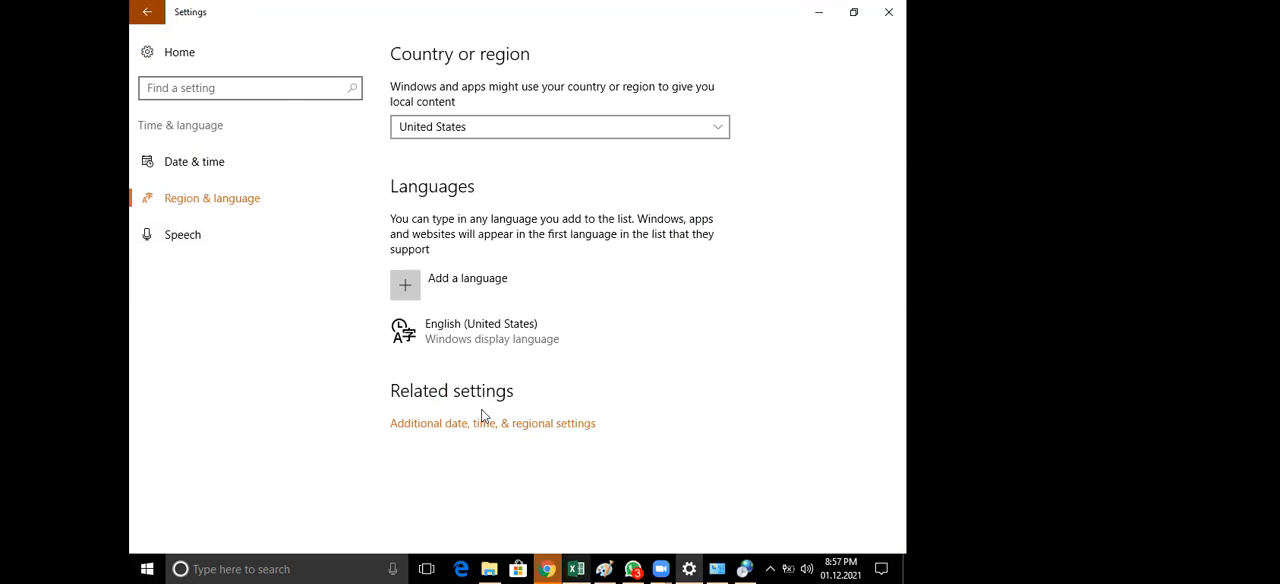
pyautogui.click(483, 424)
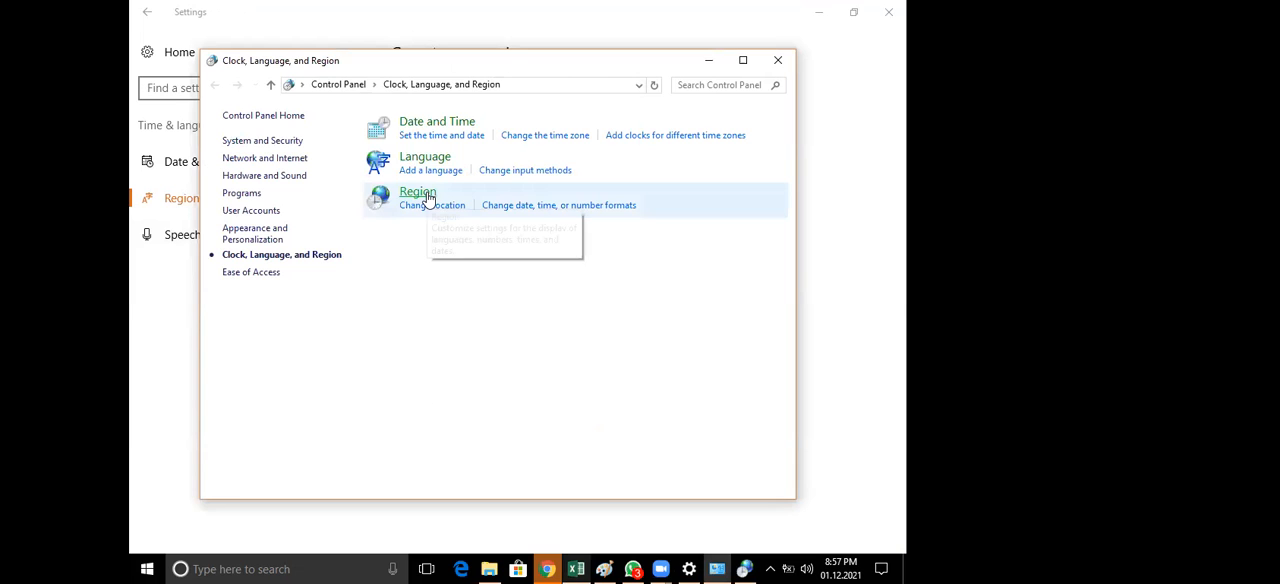
pyautogui.click(426, 196)
pyautogui.click(424, 412)
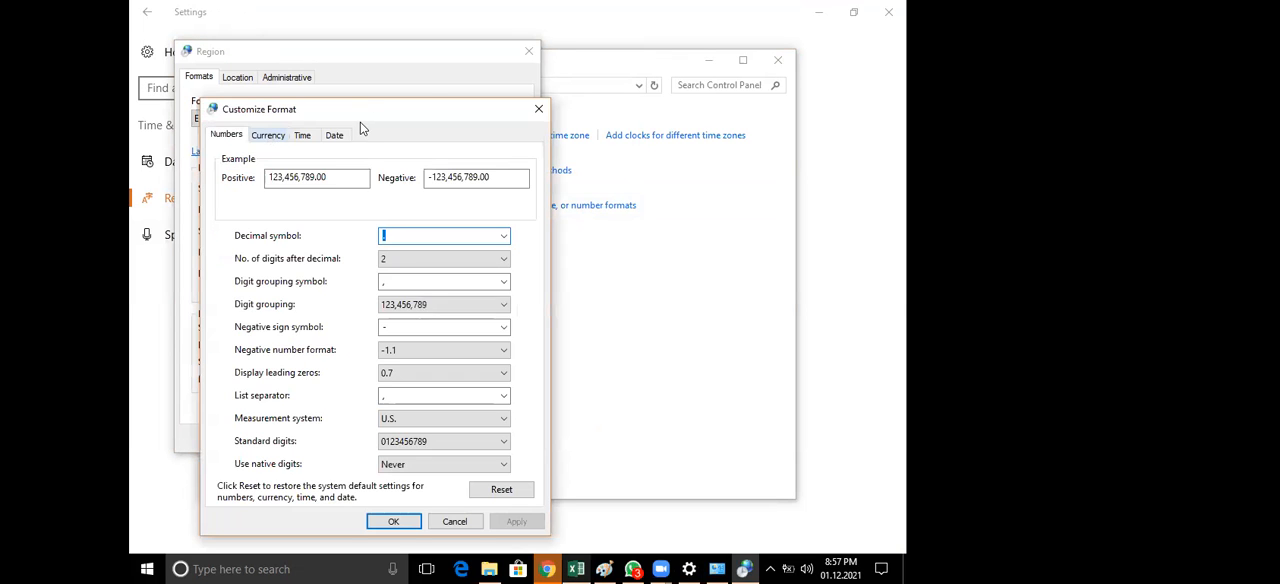
pyautogui.hotkey('ctrl', 'Tab')
pyautogui.moveTo(518, 35); pyautogui.dragTo(497, 37)
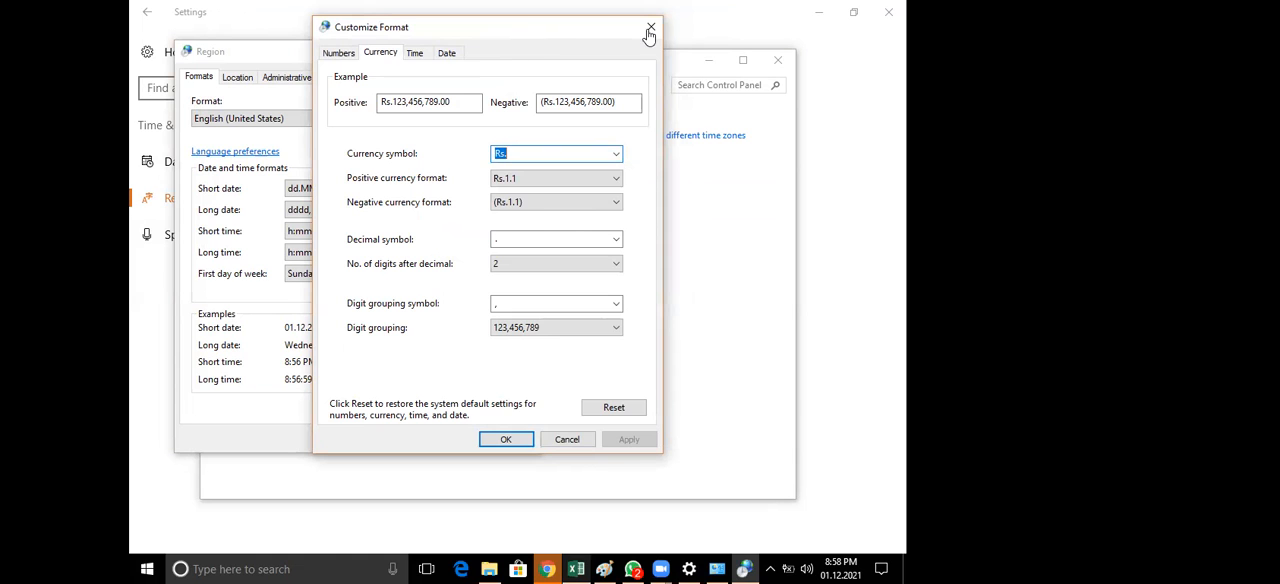
pyautogui.click(651, 27)
pyautogui.click(529, 51)
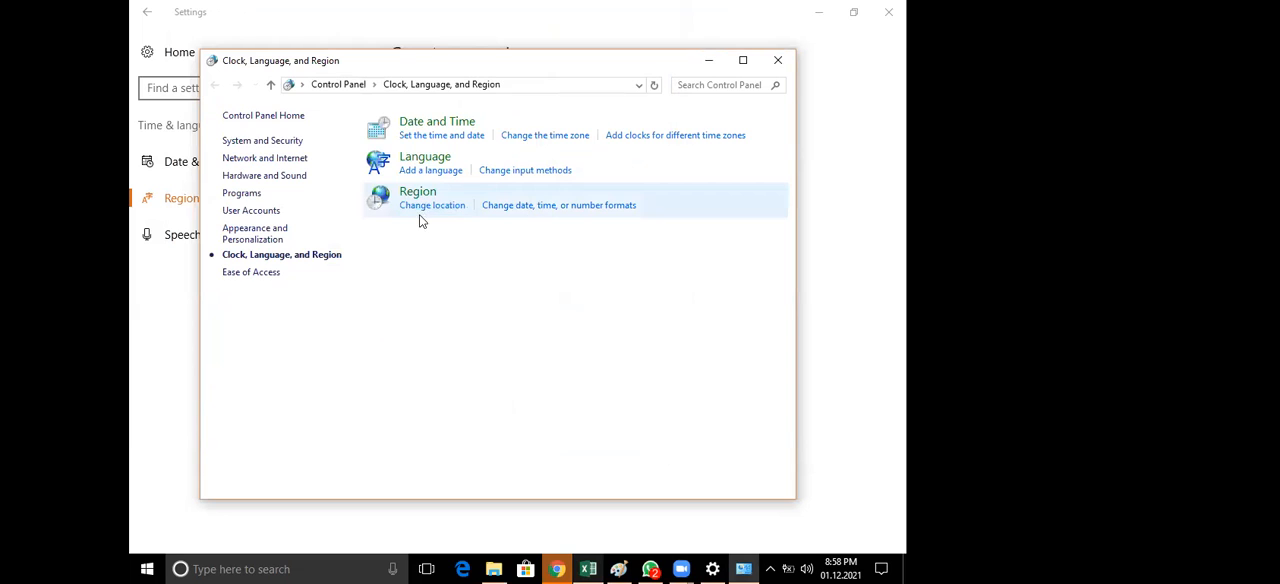
# View the Windows date, time and number formats once more, cancel, and close the Clock, Language, and Region window
pyautogui.click(533, 208)
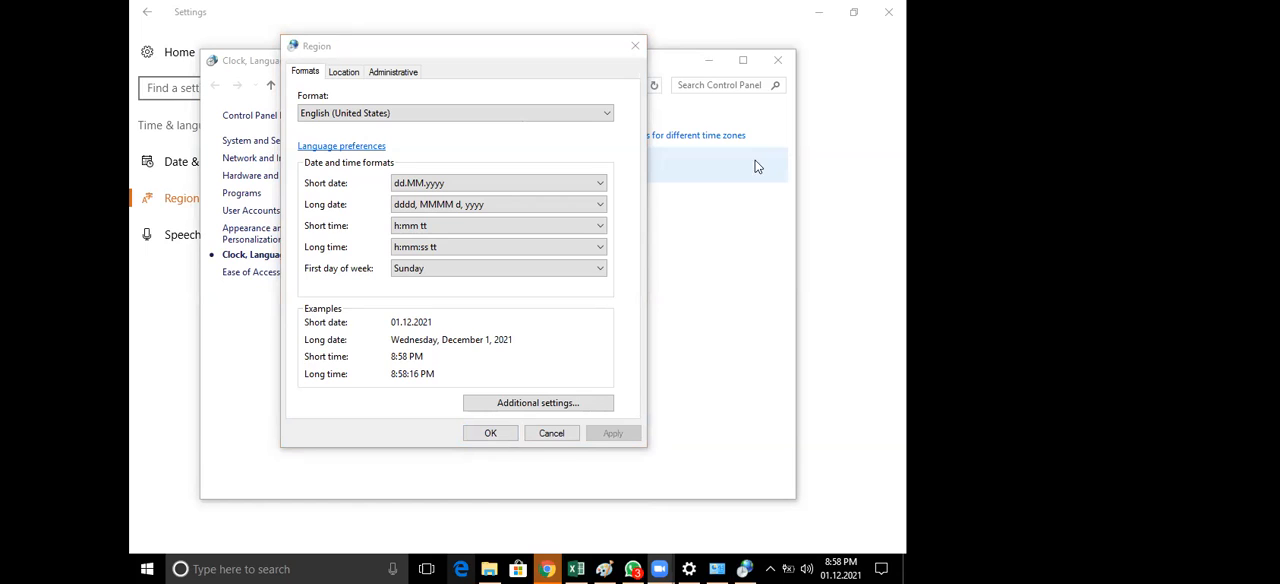
pyautogui.click(552, 432)
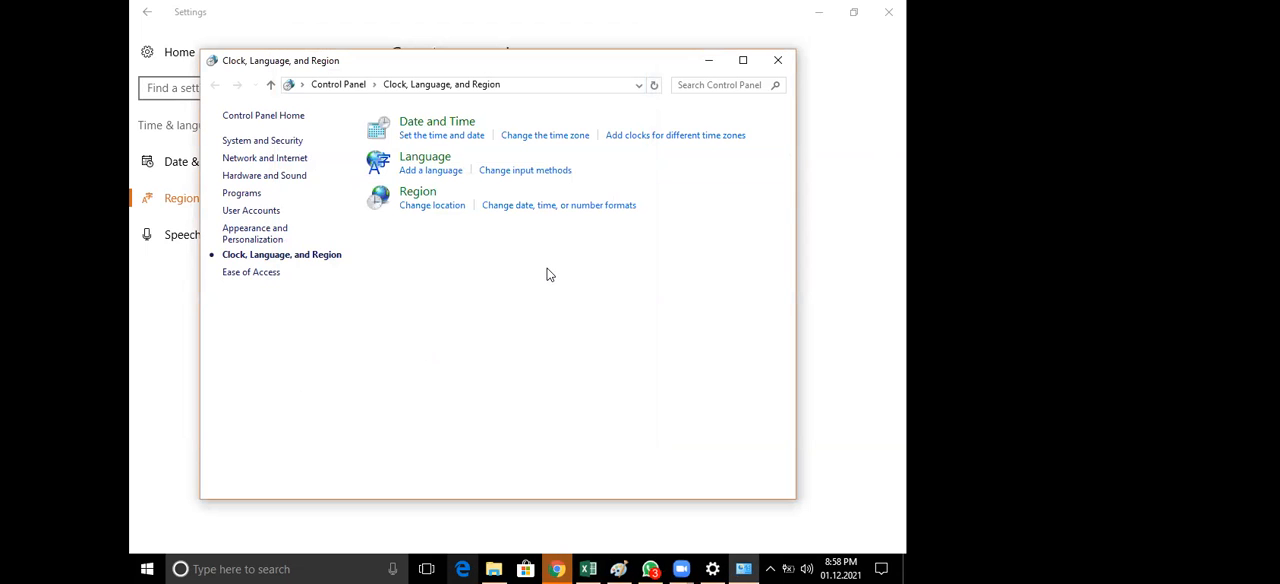
pyautogui.click(779, 66)
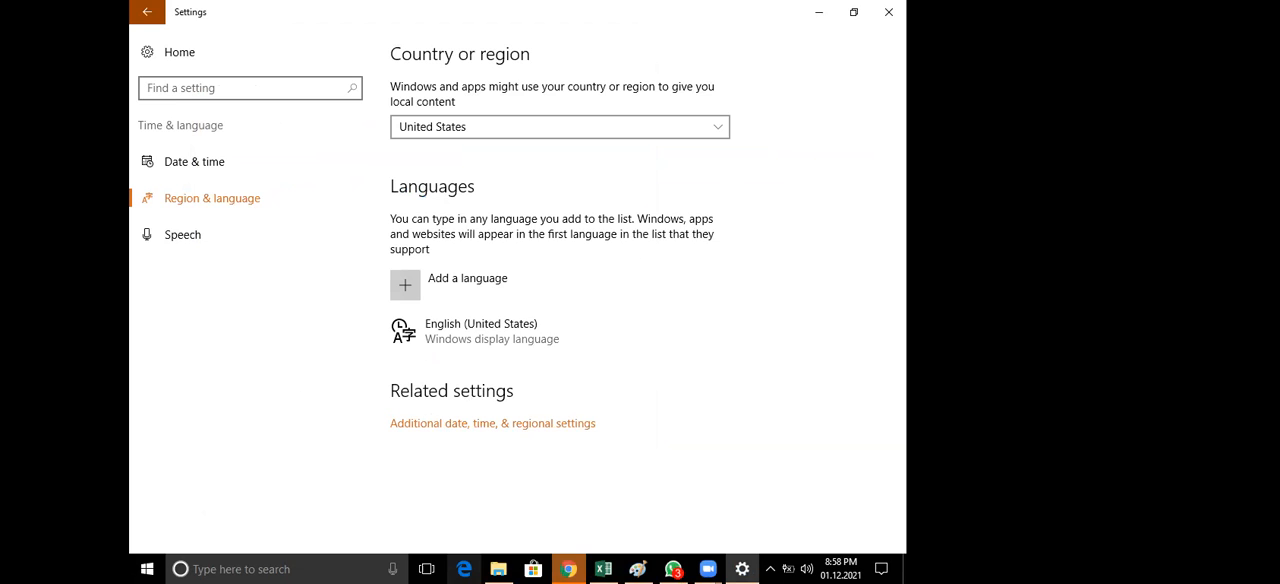
# Search Windows for "change" and open the settings for changing the date and time
pyautogui.click(131, 564)
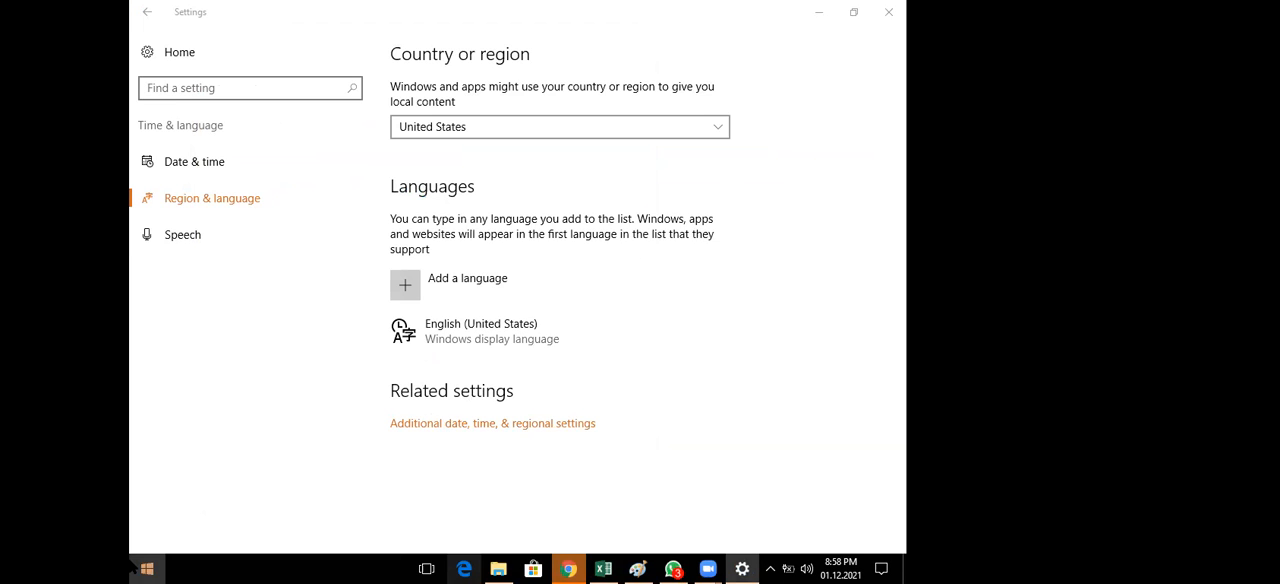
pyautogui.click(131, 566)
pyautogui.write('c')
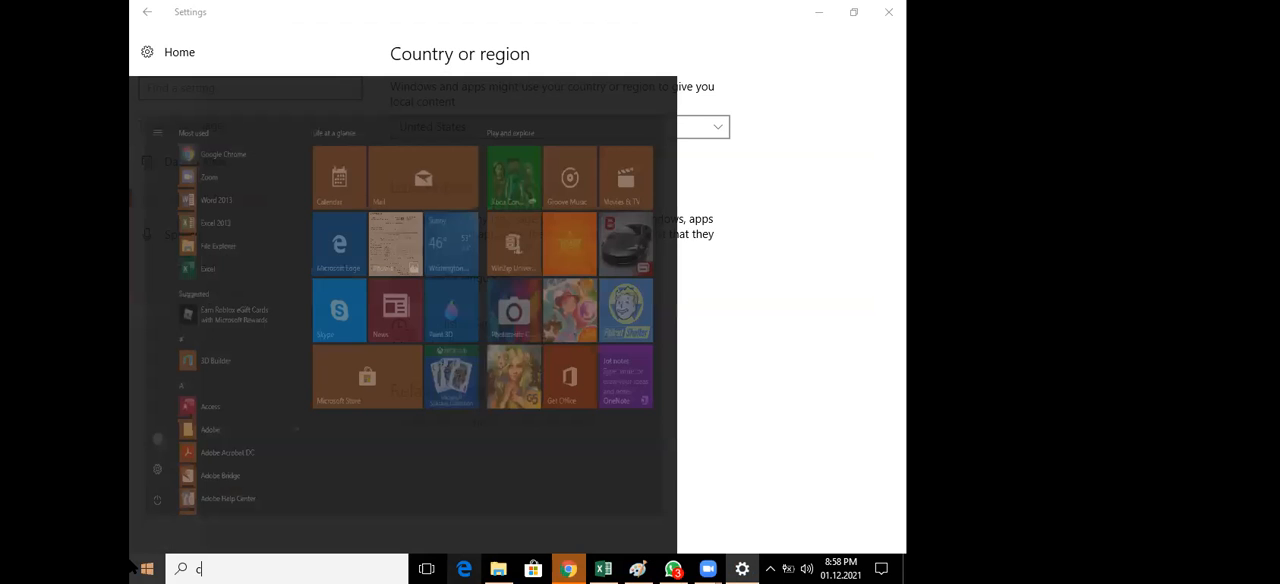
pyautogui.write('h')
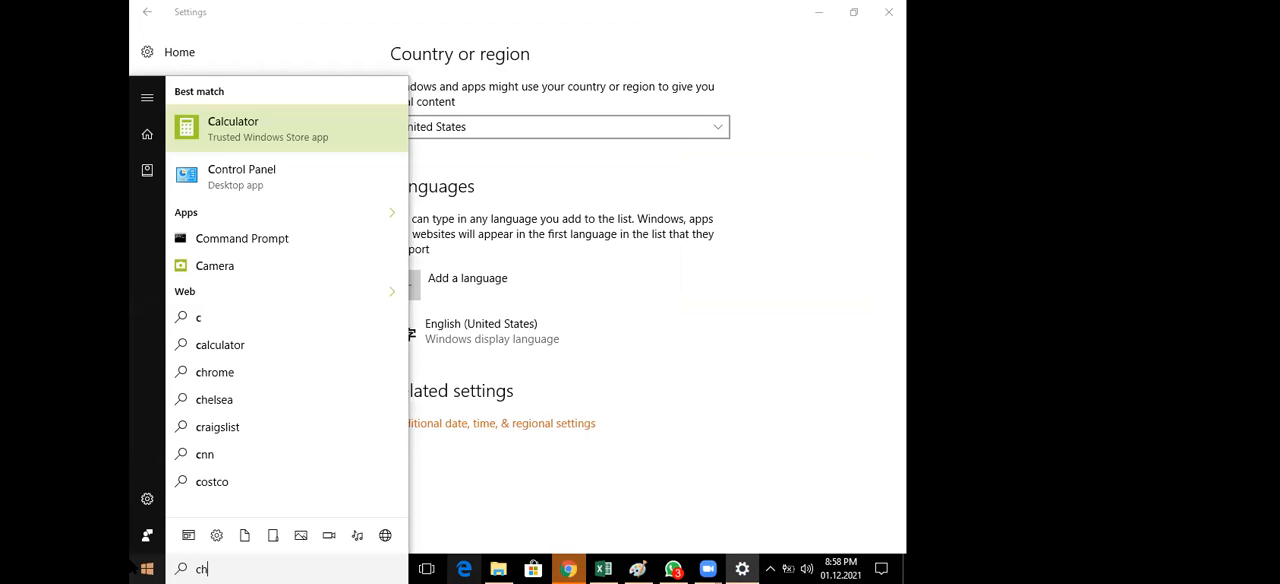
pyautogui.write('ange')
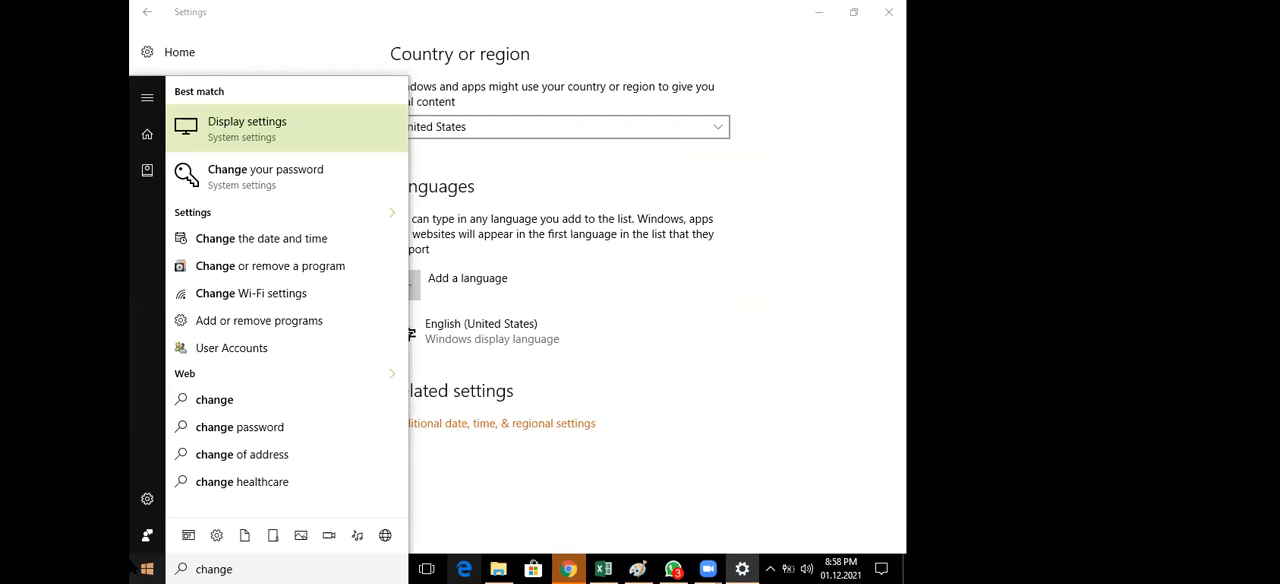
pyautogui.click(293, 241)
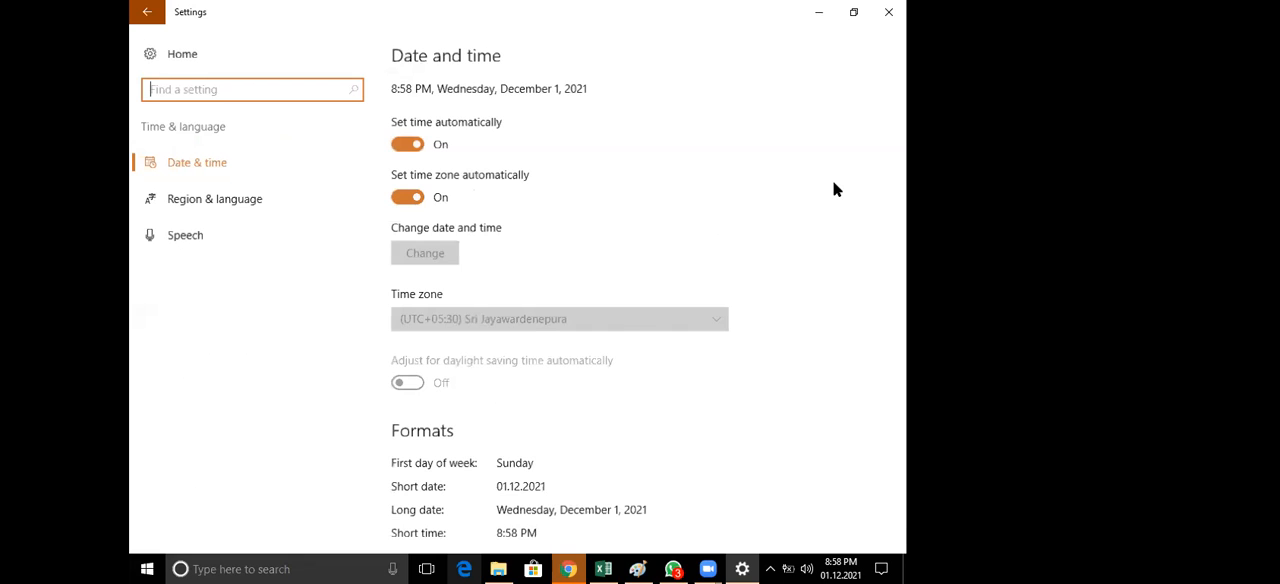
# Look over the Windows date and time settings and close the Settings window
pyautogui.scroll(-3, 836, 189)
pyautogui.scroll(3, 836, 189)
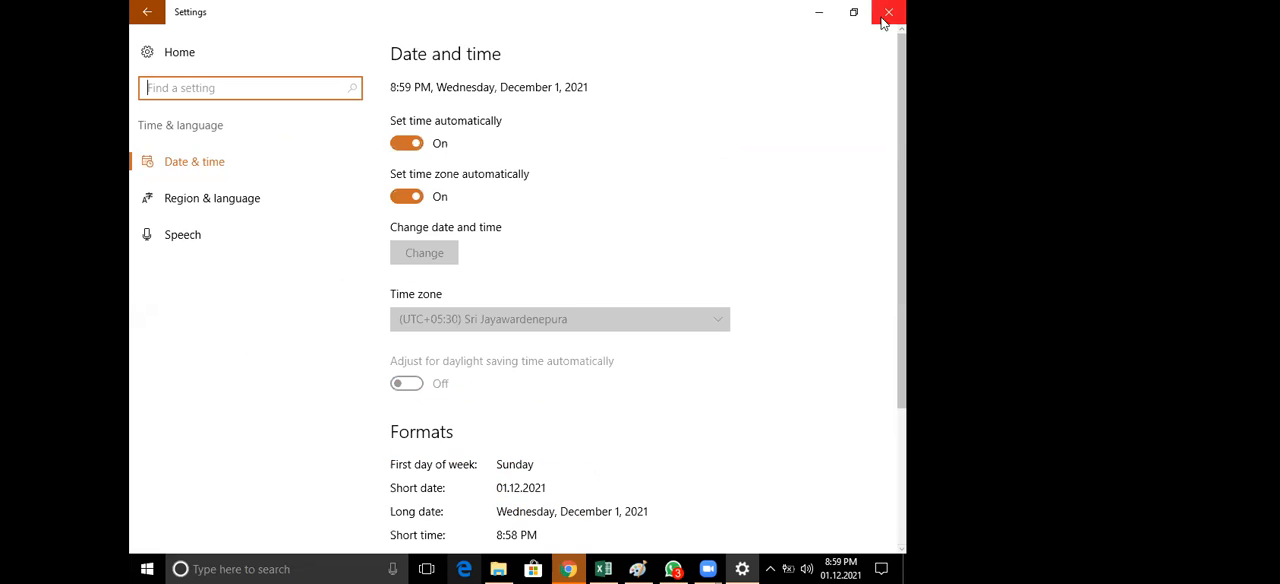
pyautogui.click(891, 17)
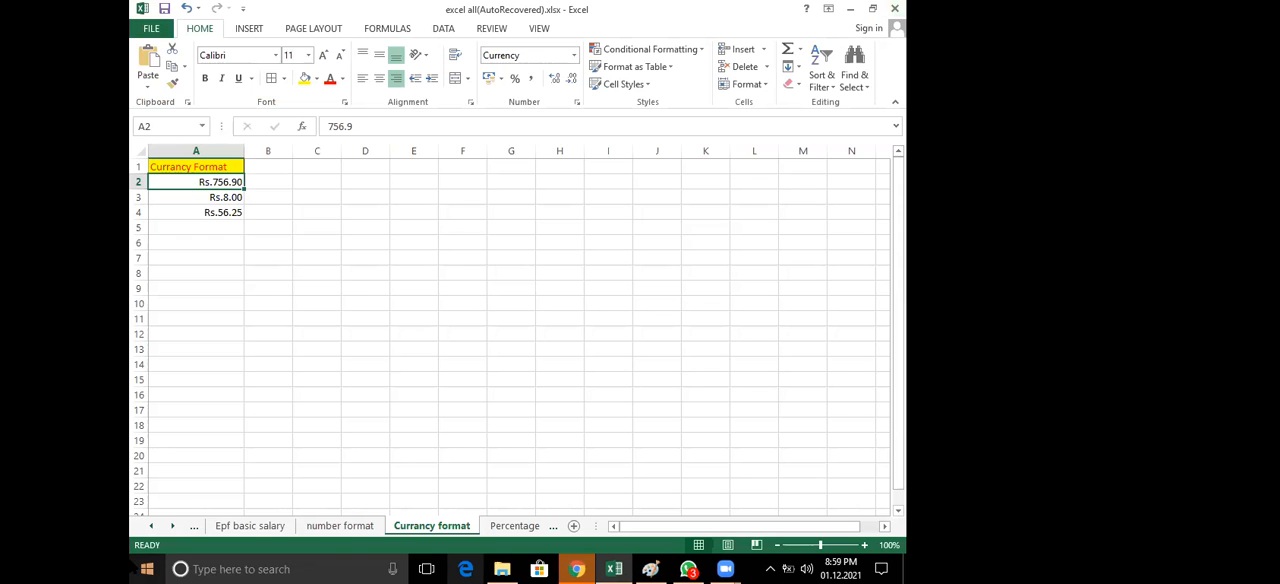
# Reopen Windows Settings and go through Region & language and its additional regional settings to the date, time and number formats
pyautogui.click(140, 568)
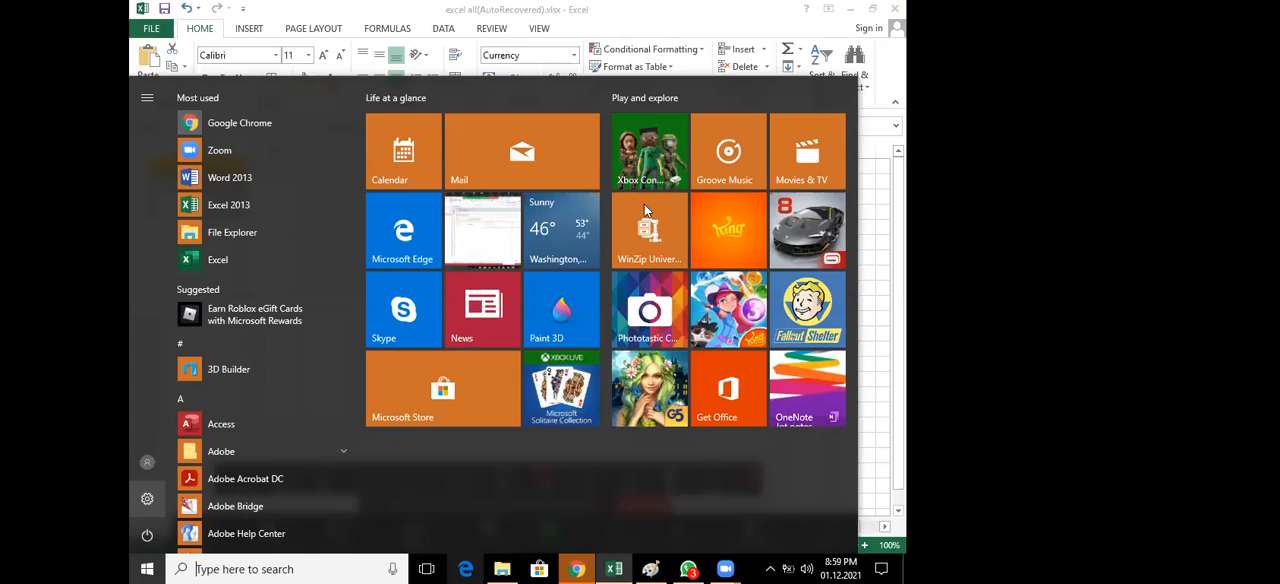
pyautogui.click(150, 498)
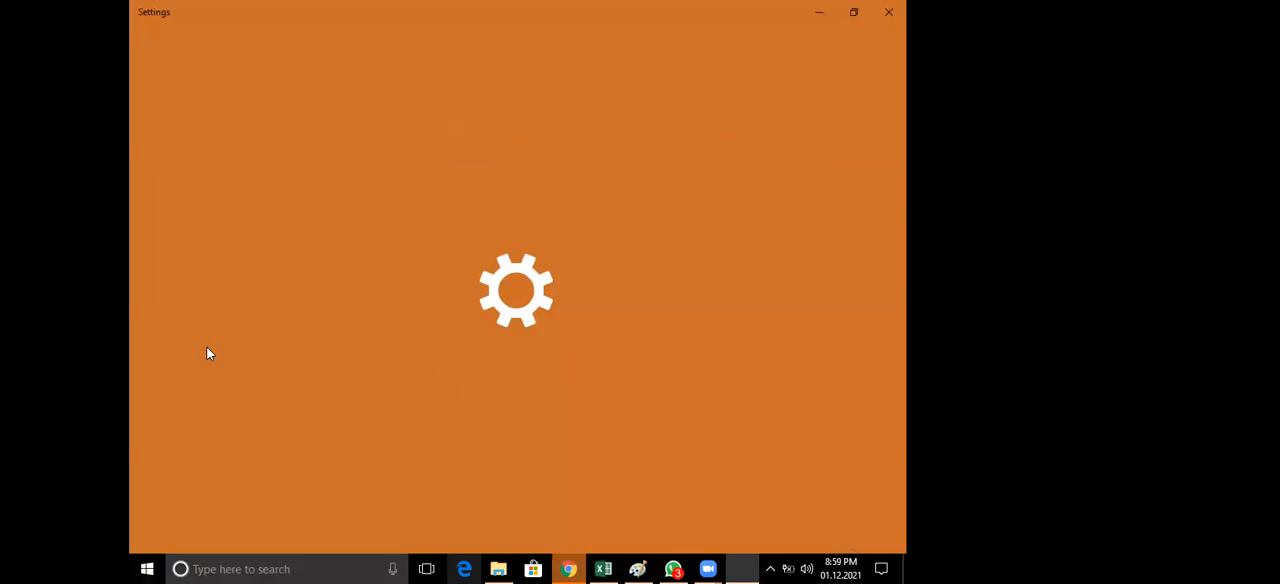
pyautogui.click(282, 310)
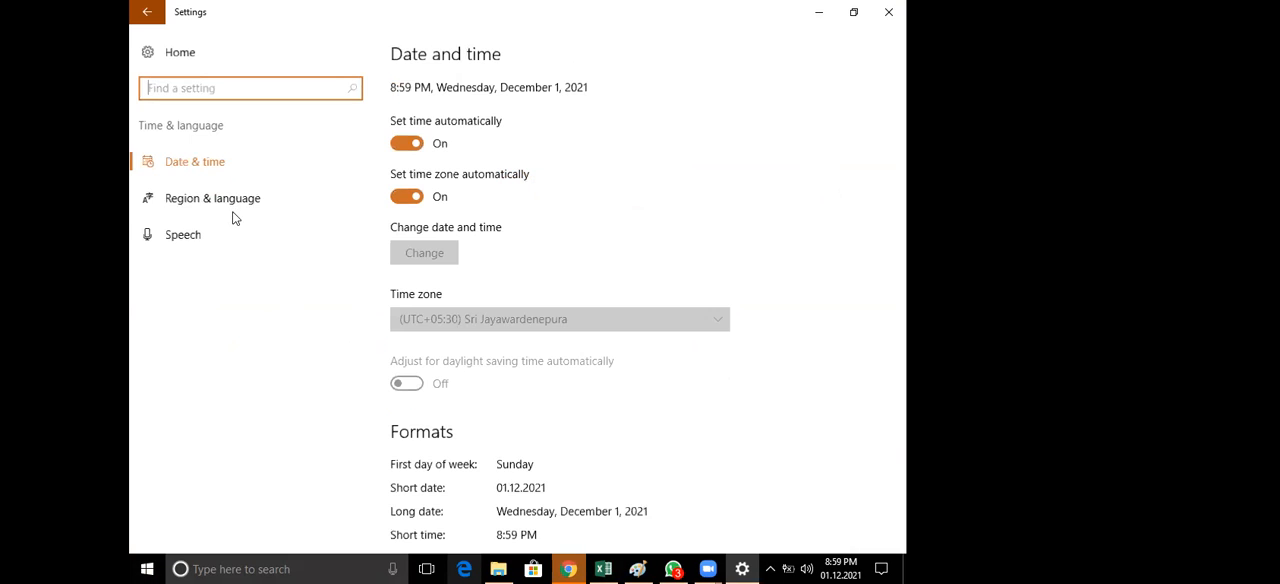
pyautogui.click(233, 215)
pyautogui.click(508, 427)
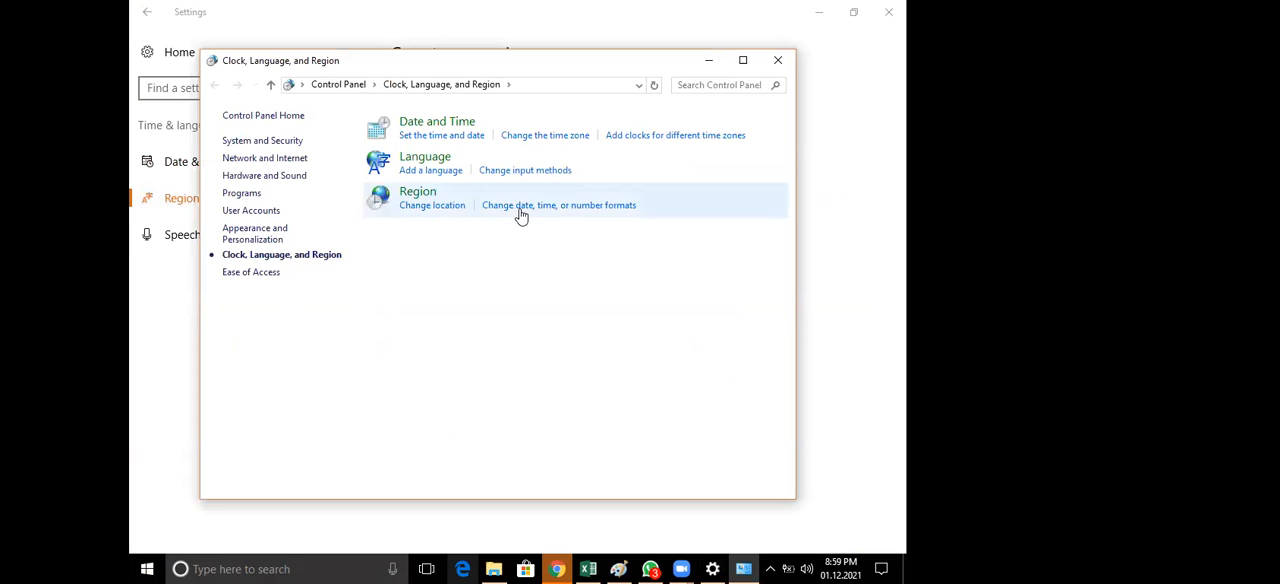
pyautogui.click(520, 208)
pyautogui.click(534, 50)
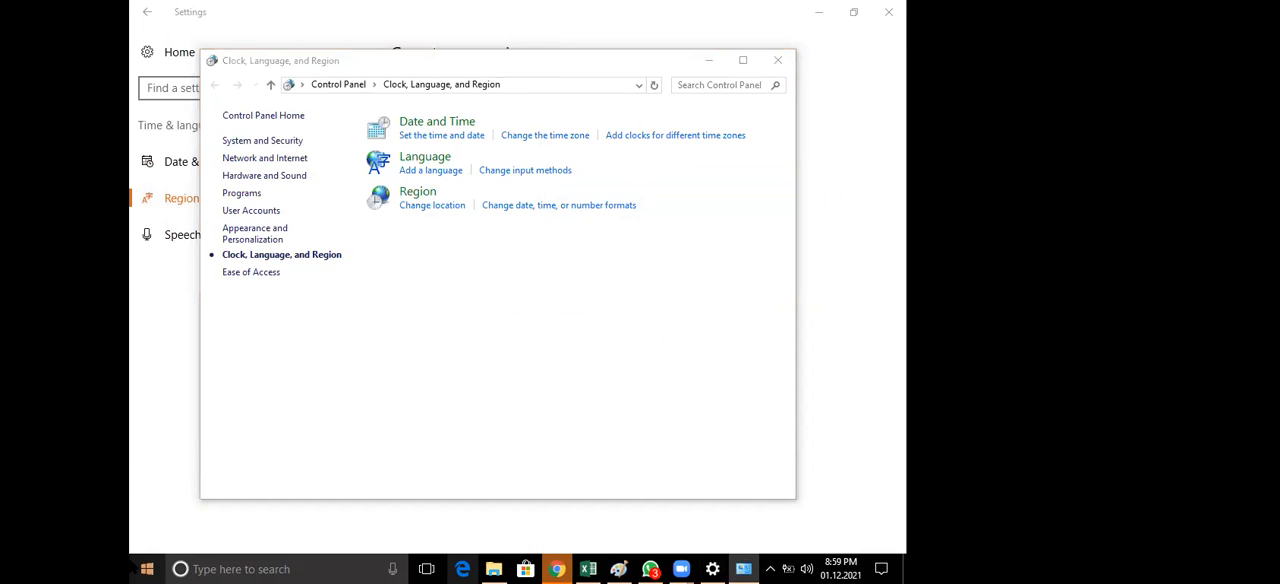
# Search Windows for "change date and time num" and choose the "change date and time number format" suggestion
pyautogui.click(133, 568)
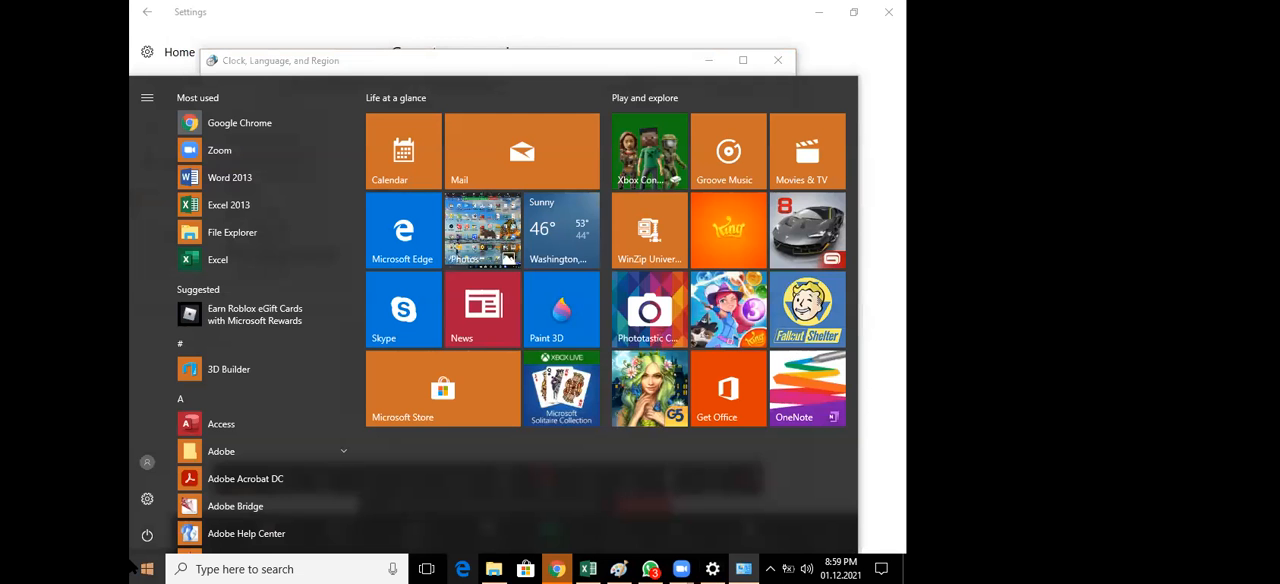
pyautogui.write('chang')
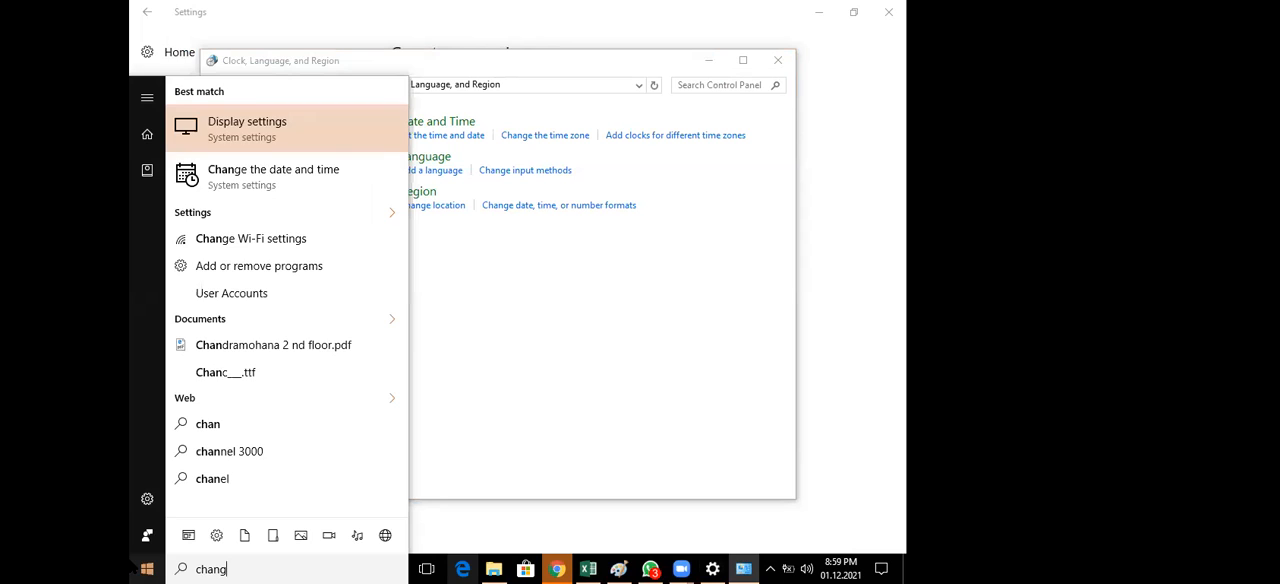
pyautogui.write('e date a')
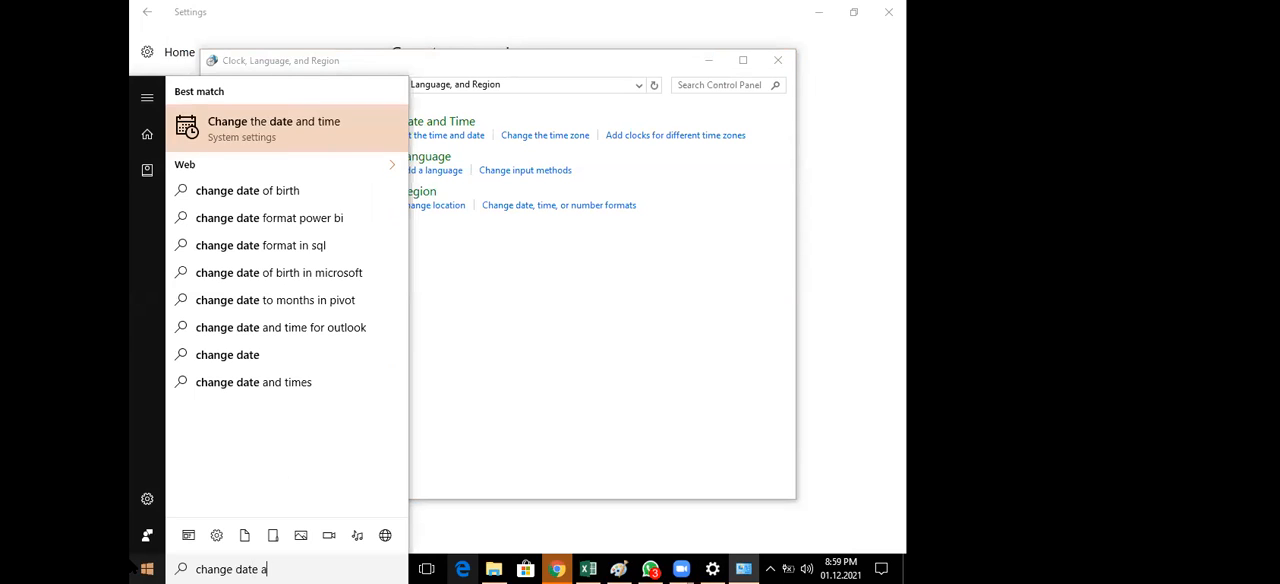
pyautogui.write('nd')
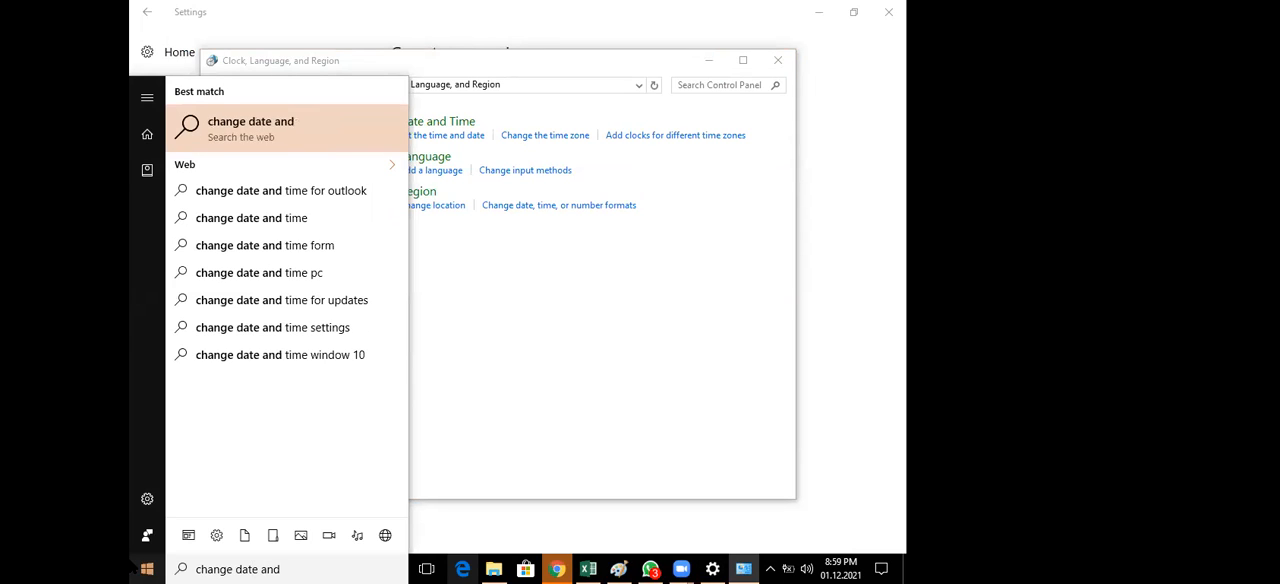
pyautogui.write(' t')
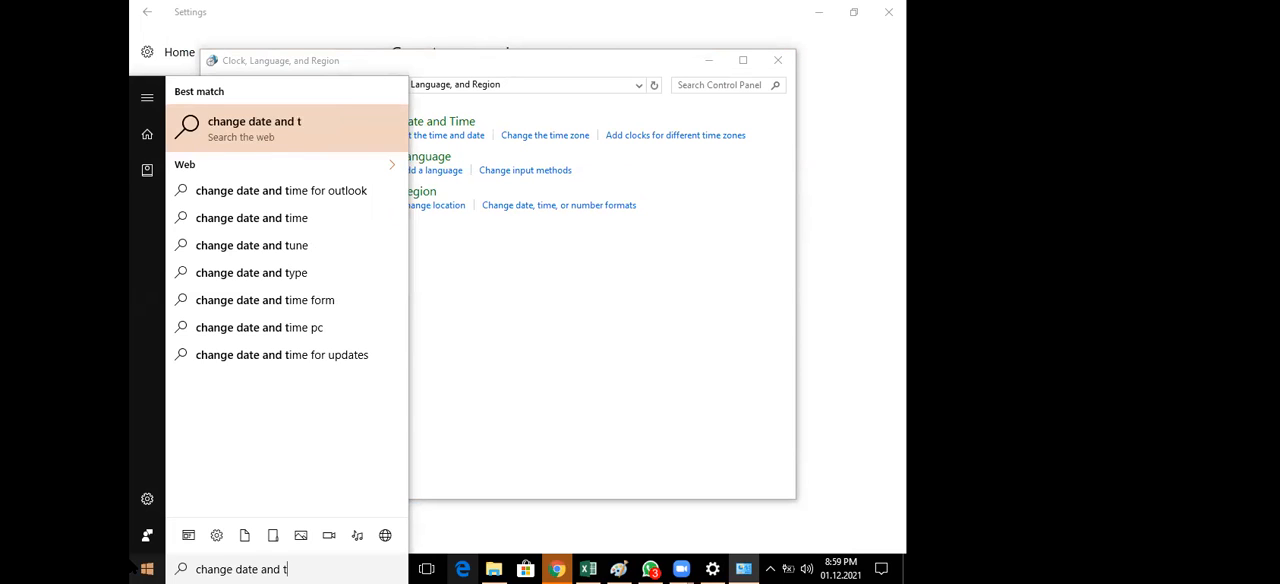
pyautogui.write('ime')
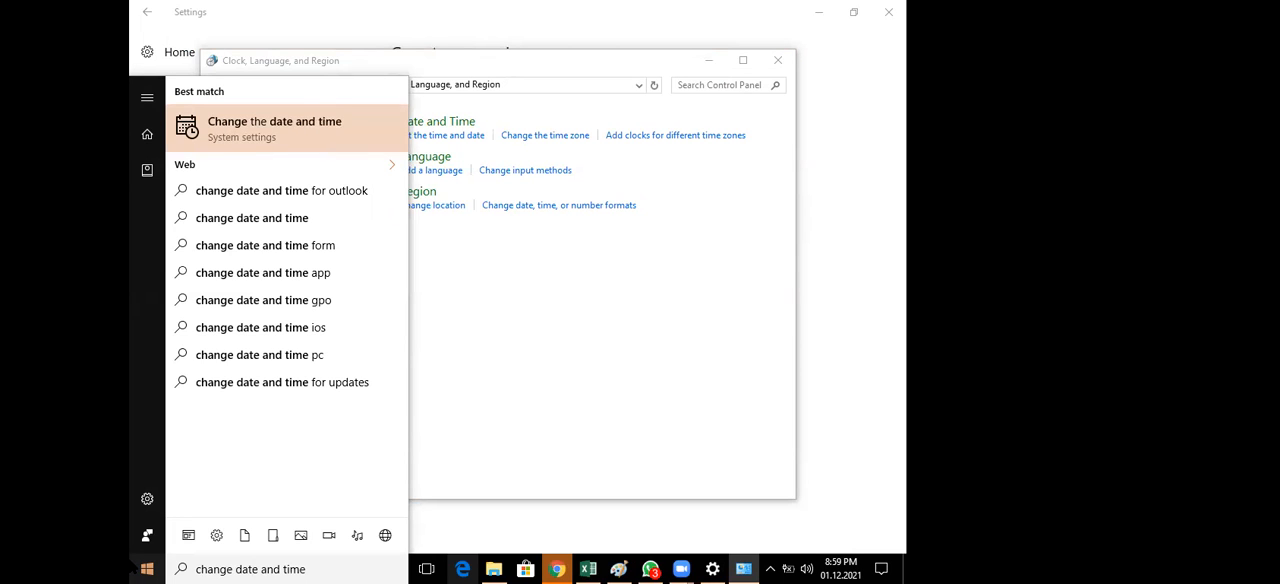
pyautogui.write(' num')
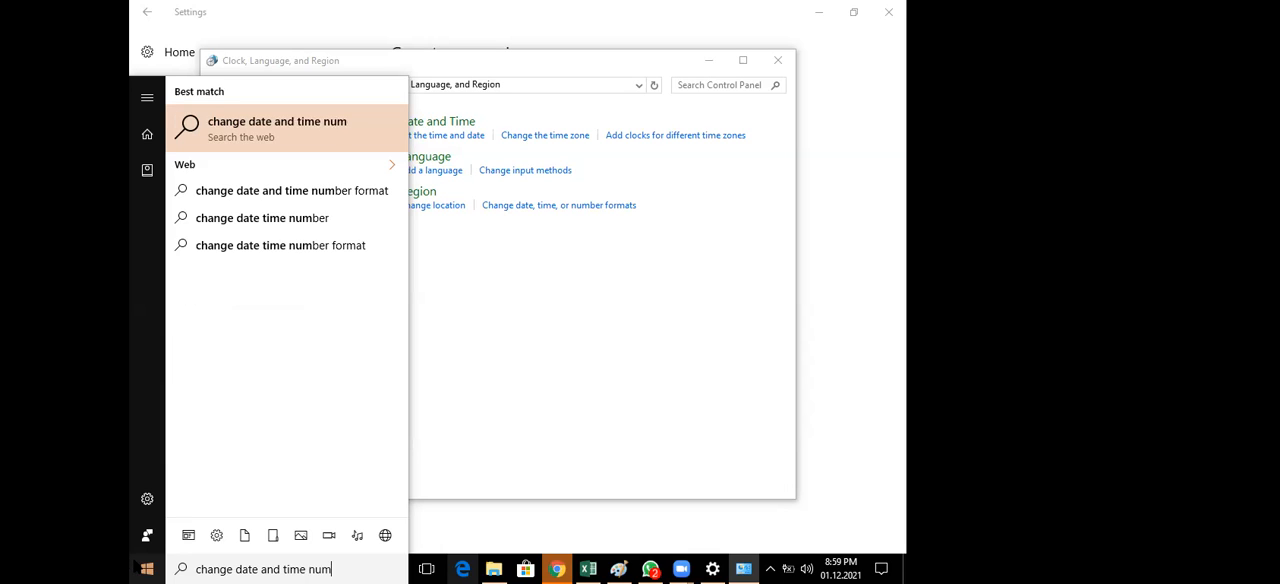
pyautogui.click(366, 195)
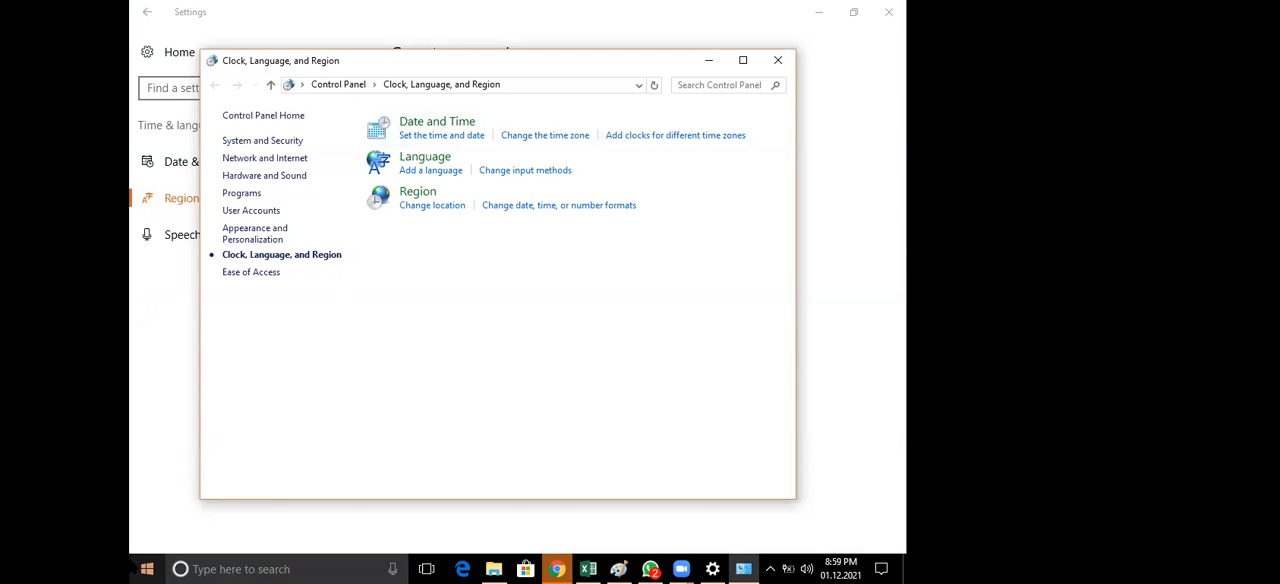
# Search Windows for "regio", open the country or region settings, and open the additional date, time and regional settings
pyautogui.click(133, 567)
pyautogui.write('re')
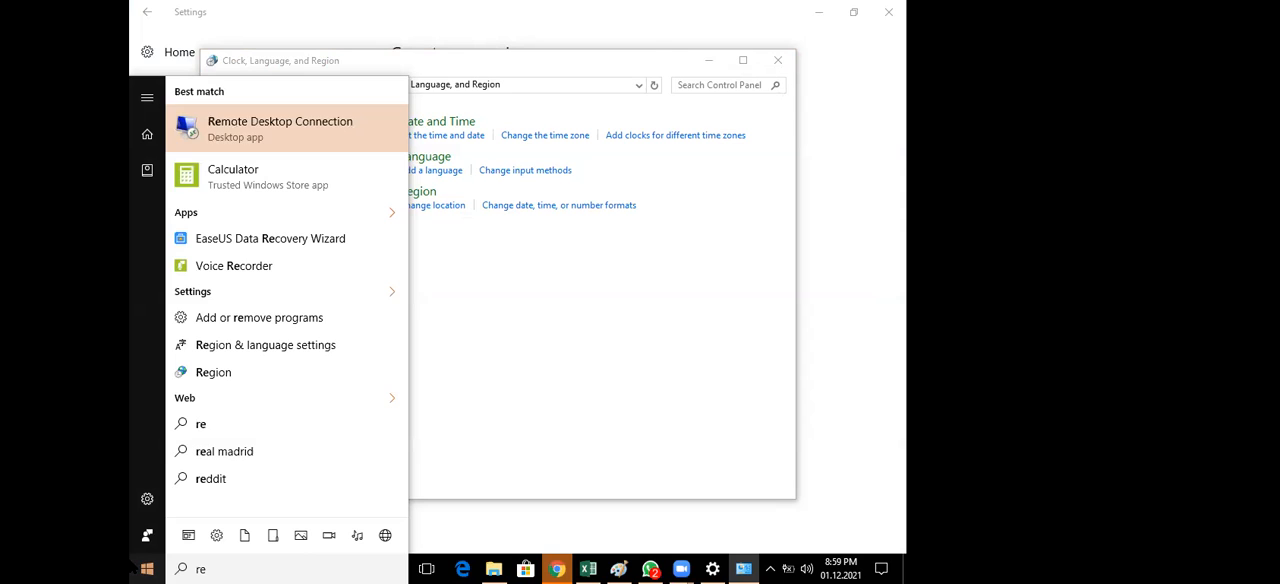
pyautogui.write('gio')
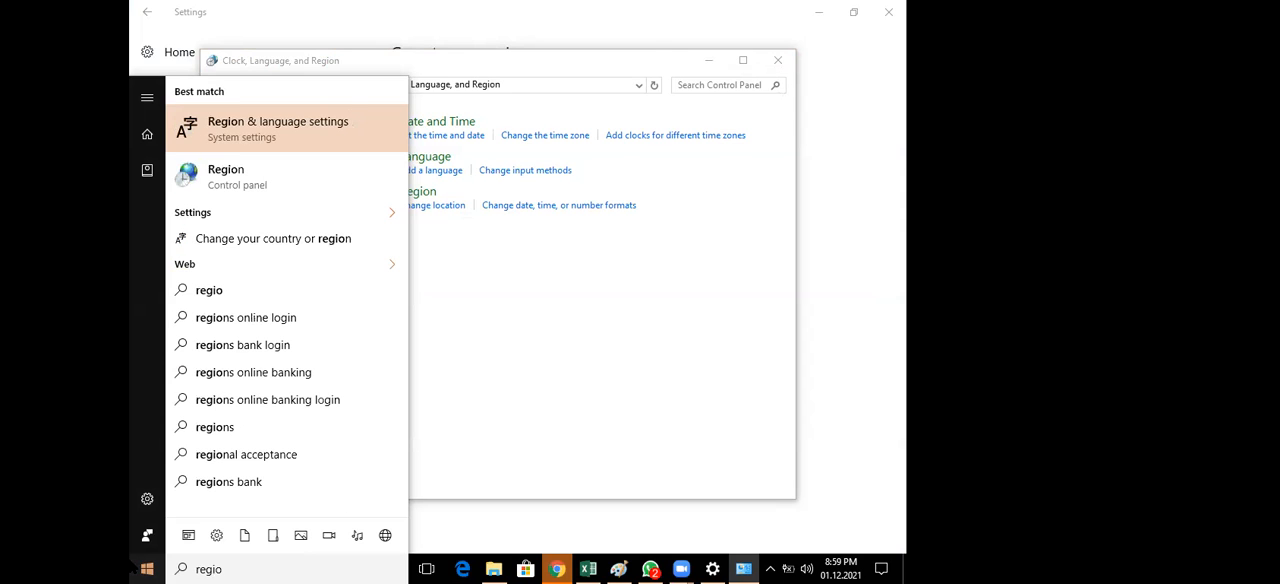
pyautogui.click(325, 250)
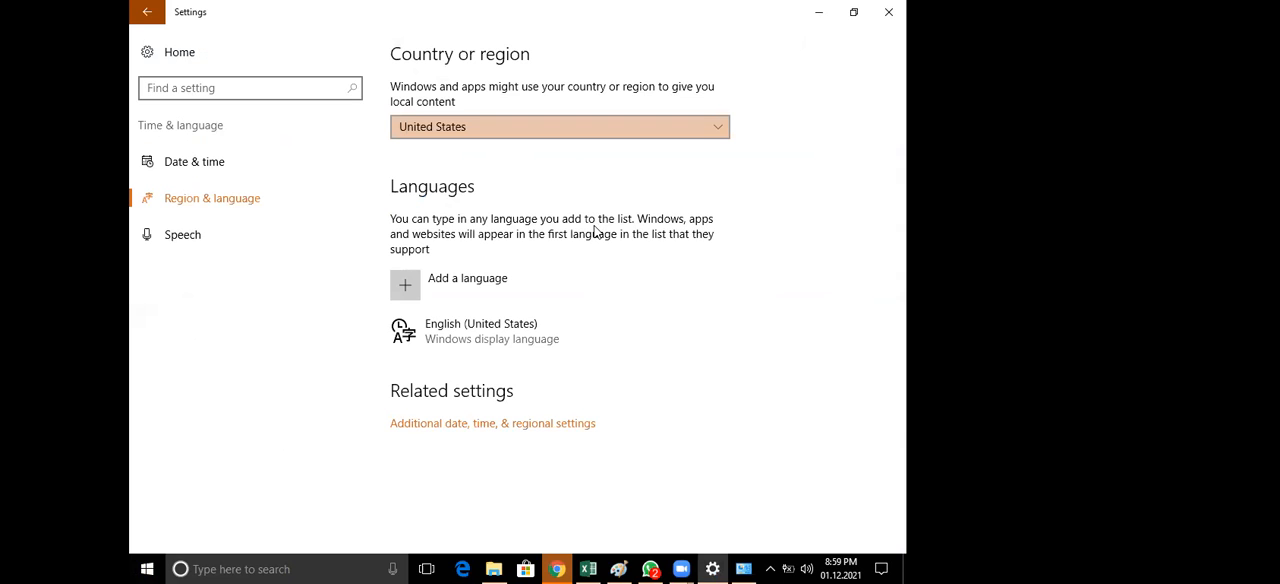
pyautogui.click(506, 425)
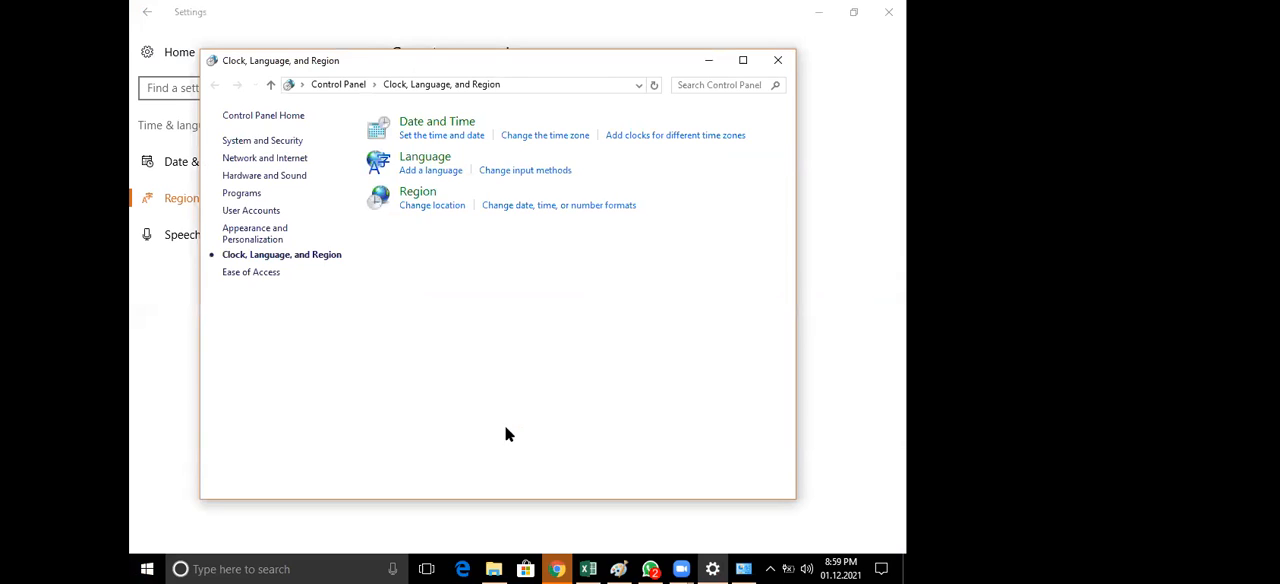
# View the Region options and close the Clock, Language, and Region window
pyautogui.click(594, 108)
pyautogui.click(413, 193)
pyautogui.click(509, 33)
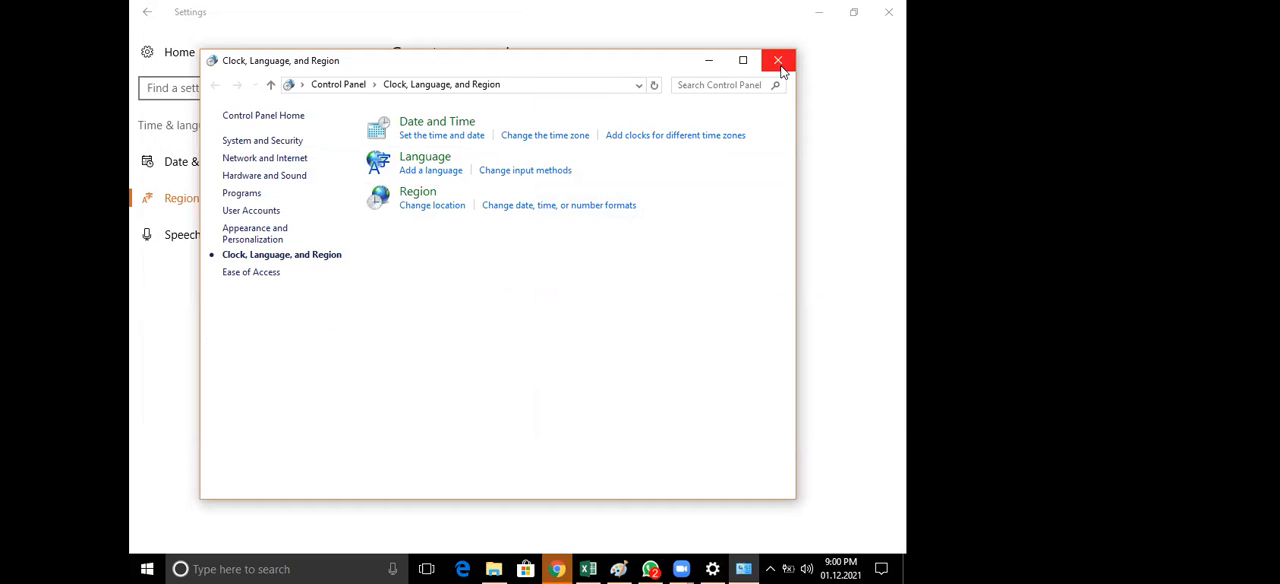
pyautogui.click(777, 60)
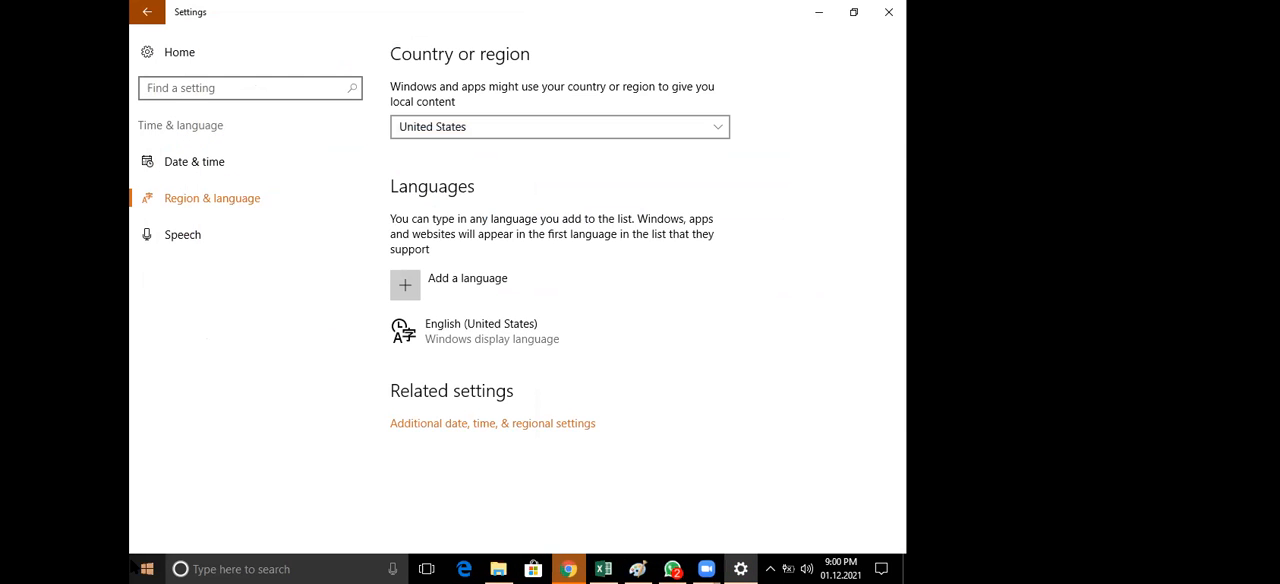
pyautogui.click(132, 566)
pyautogui.write('c')
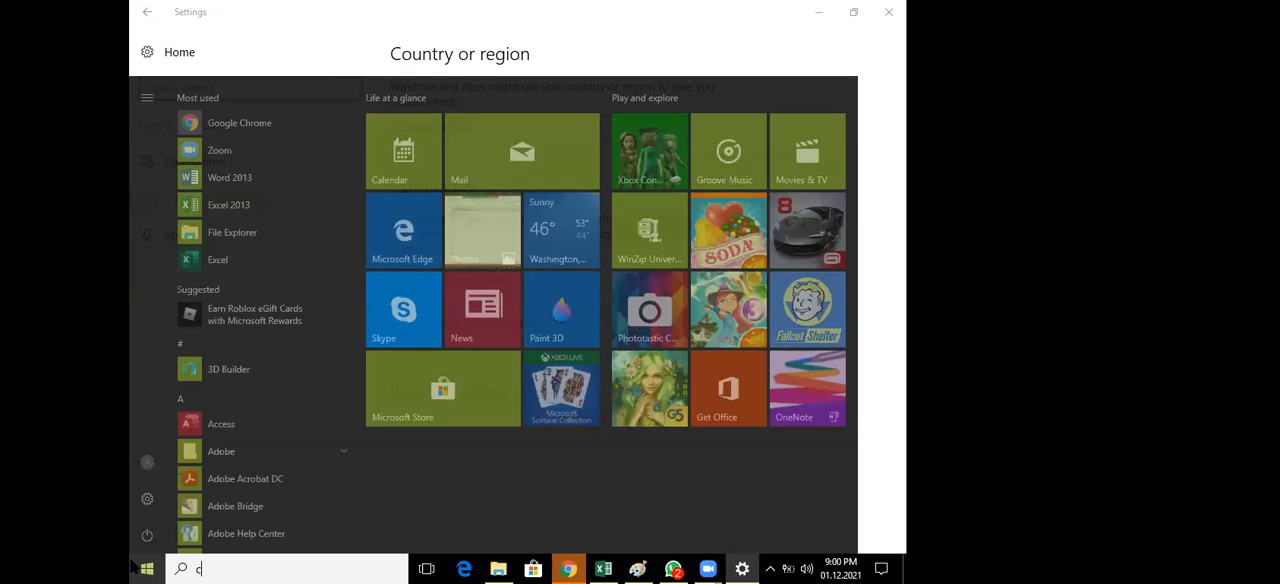
pyautogui.write('han')
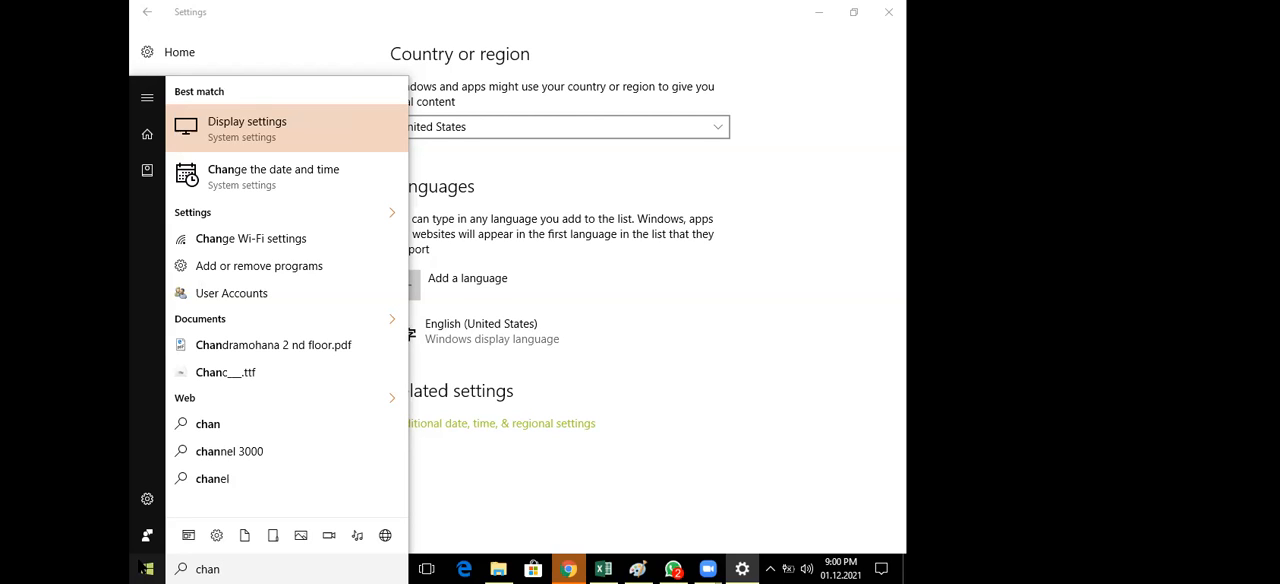
pyautogui.write('g')
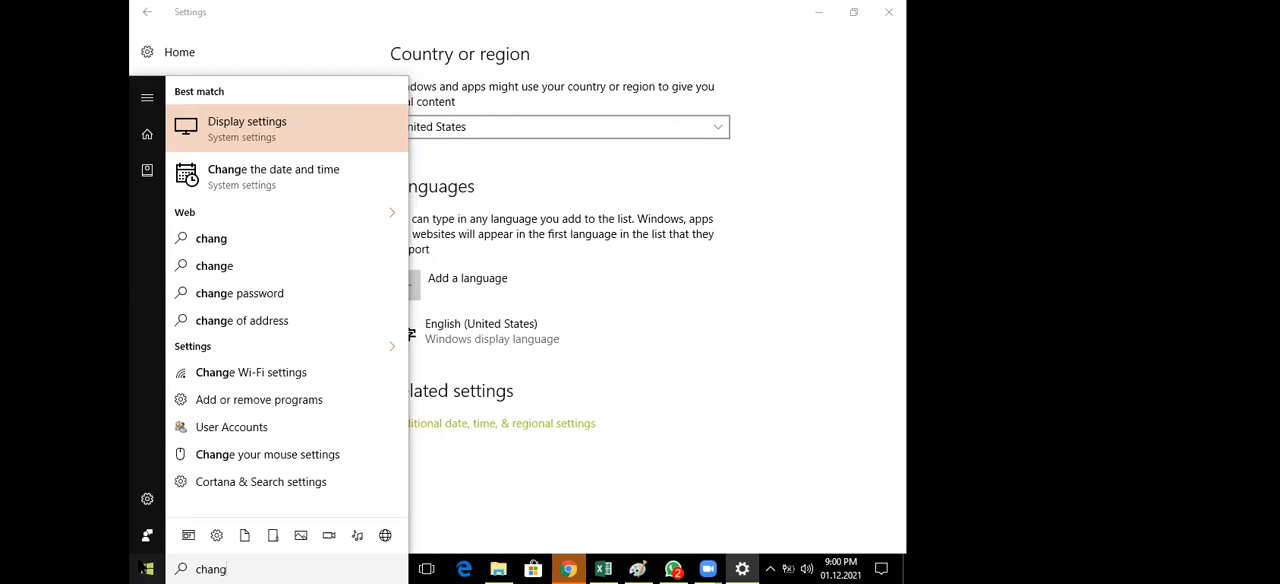
pyautogui.write('e')
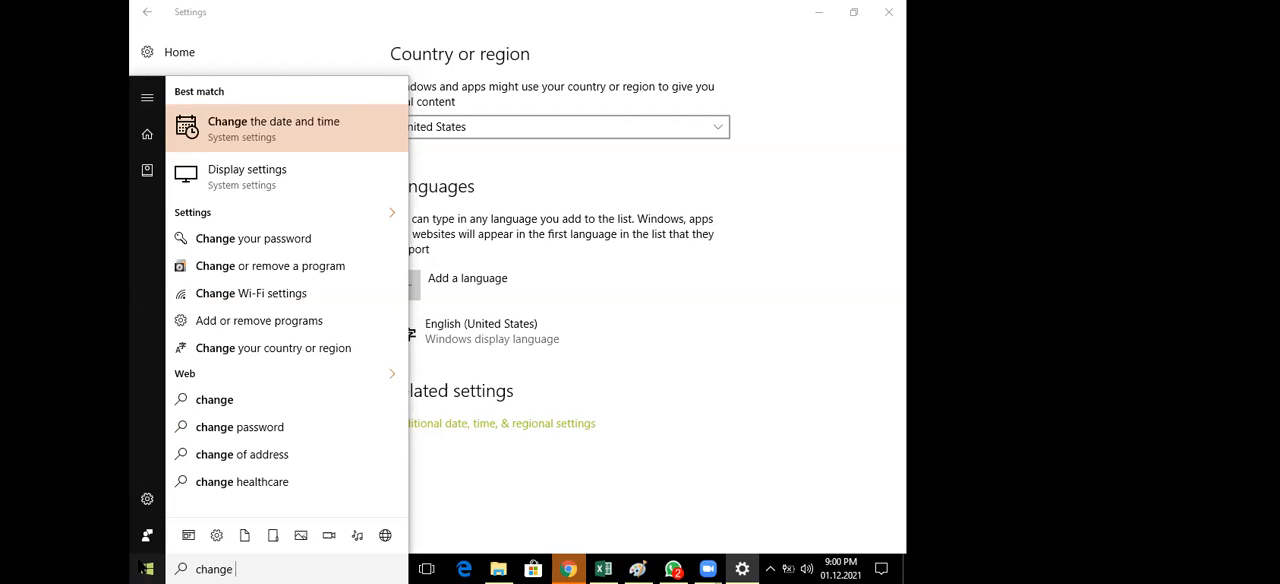
pyautogui.write(' da')
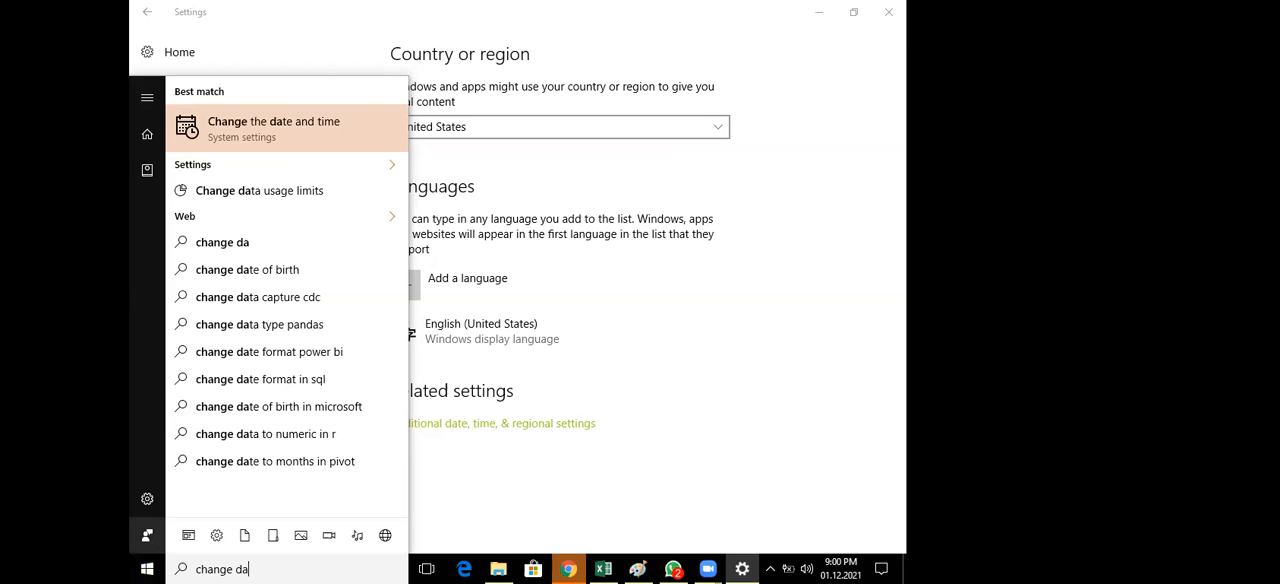
pyautogui.hotkey('ctrl', 'a')
pyautogui.press('BackSpace')
# Search Windows for "regi", open Region & language settings, and briefly show the additional date, time and regional settings window
pyautogui.write('re')
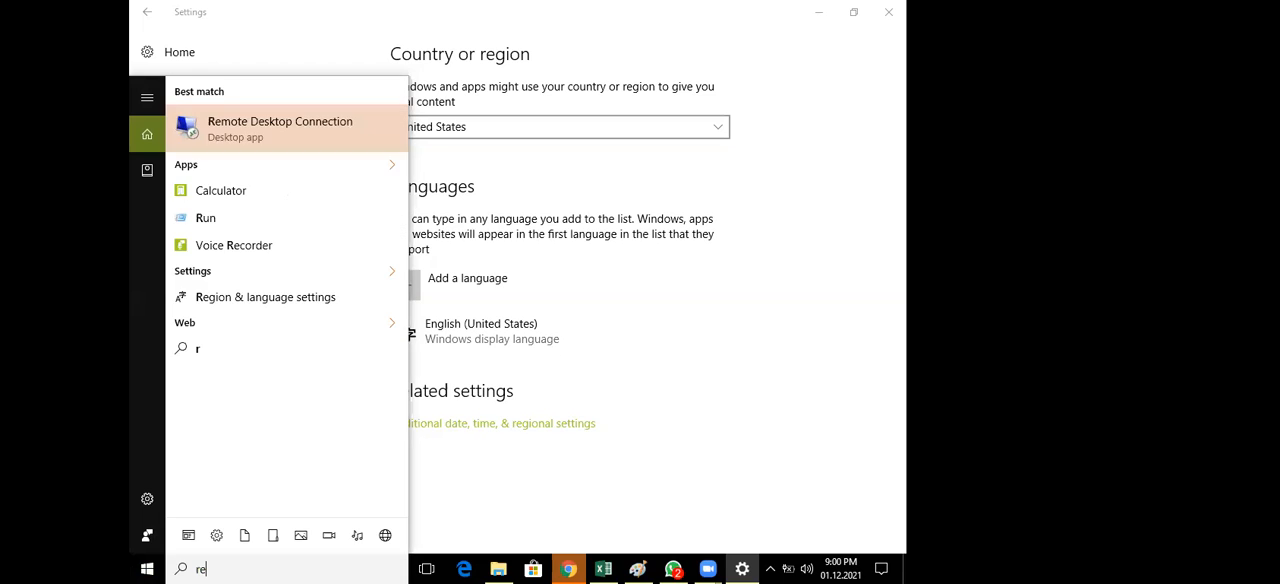
pyautogui.write('gi')
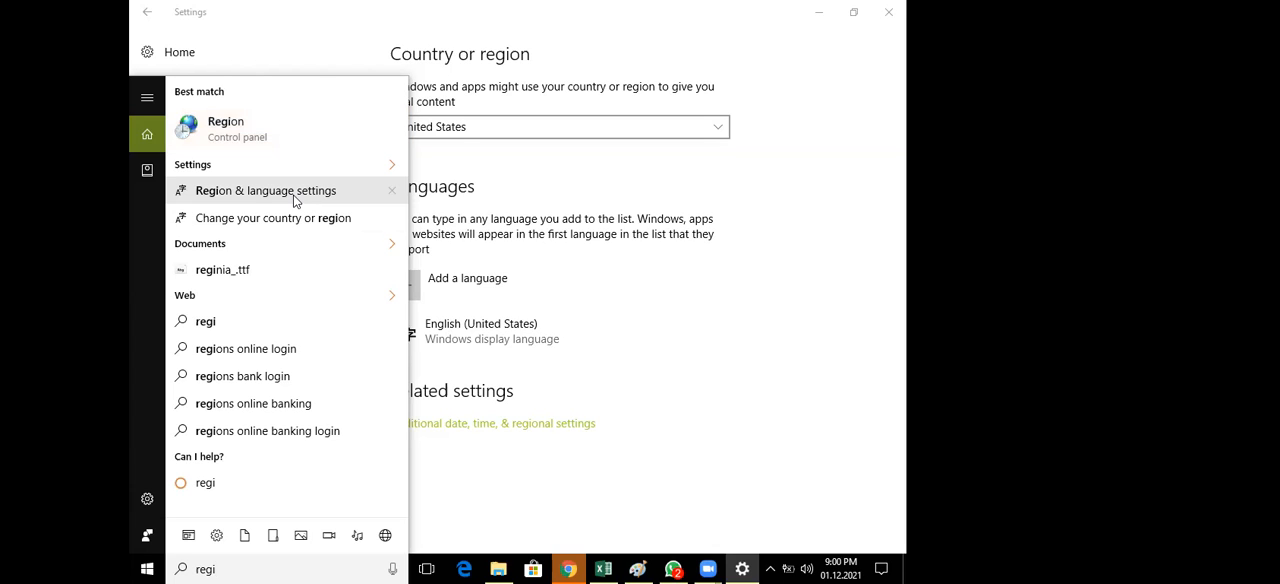
pyautogui.click(298, 198)
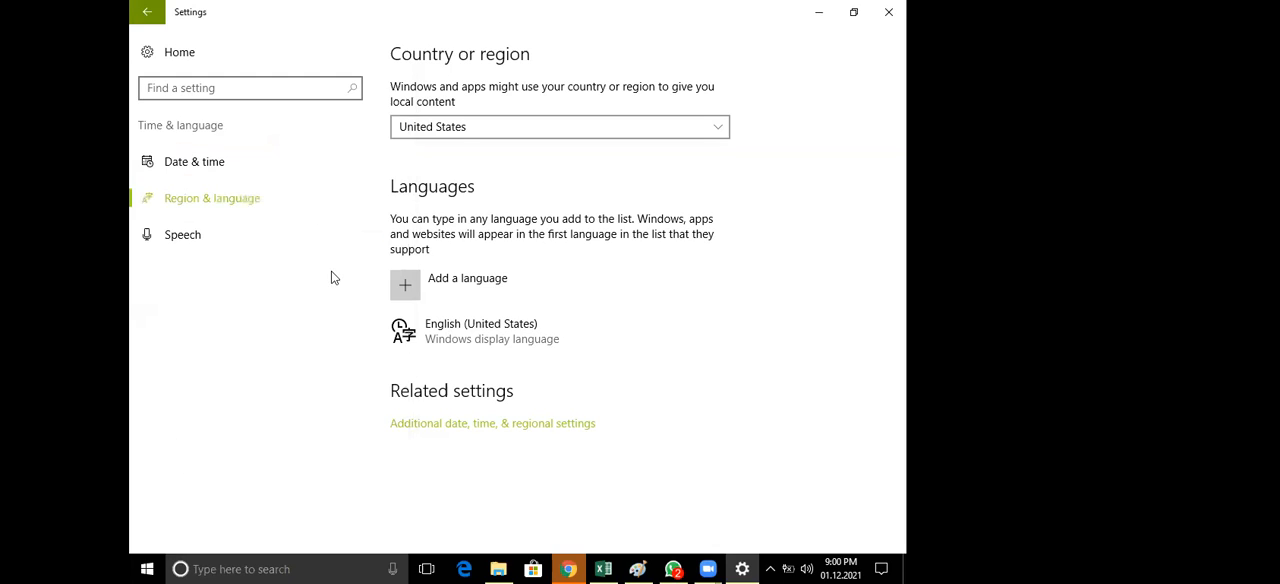
pyautogui.click(446, 428)
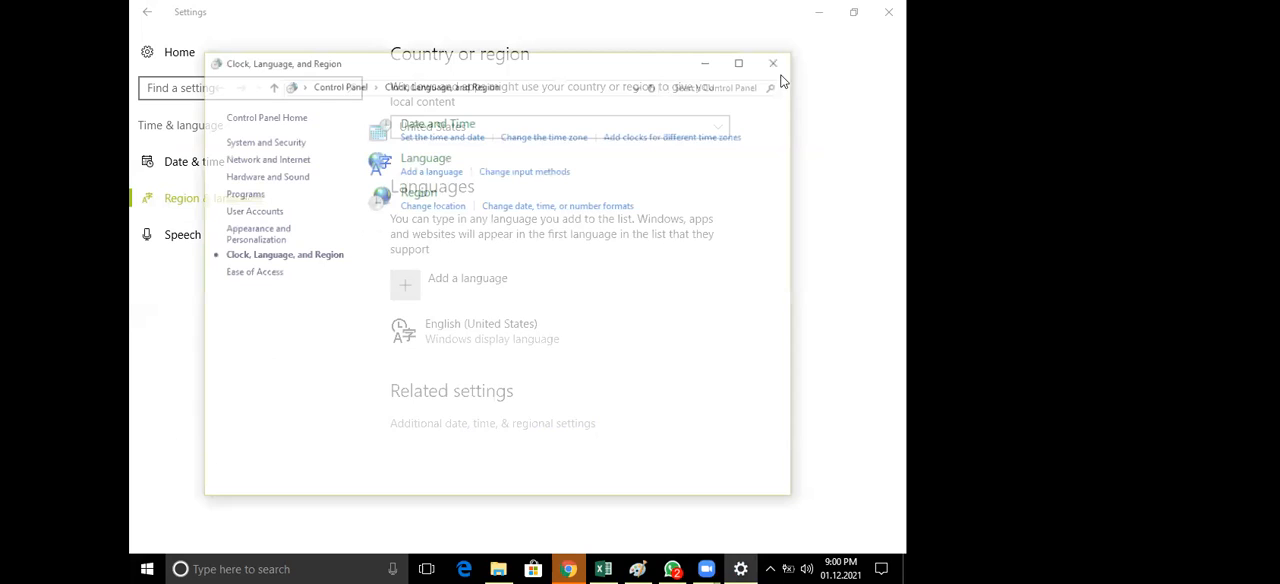
pyautogui.click(778, 61)
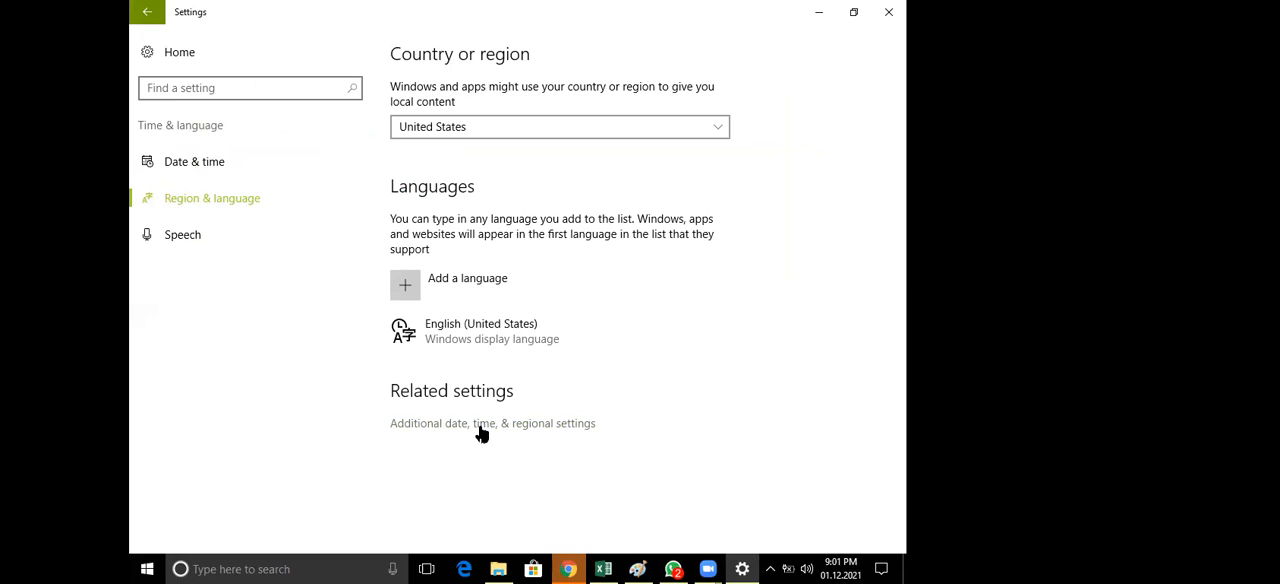
# Open the additional regional settings again and bring up the date, time and number formats in the Region dialog
pyautogui.click(479, 424)
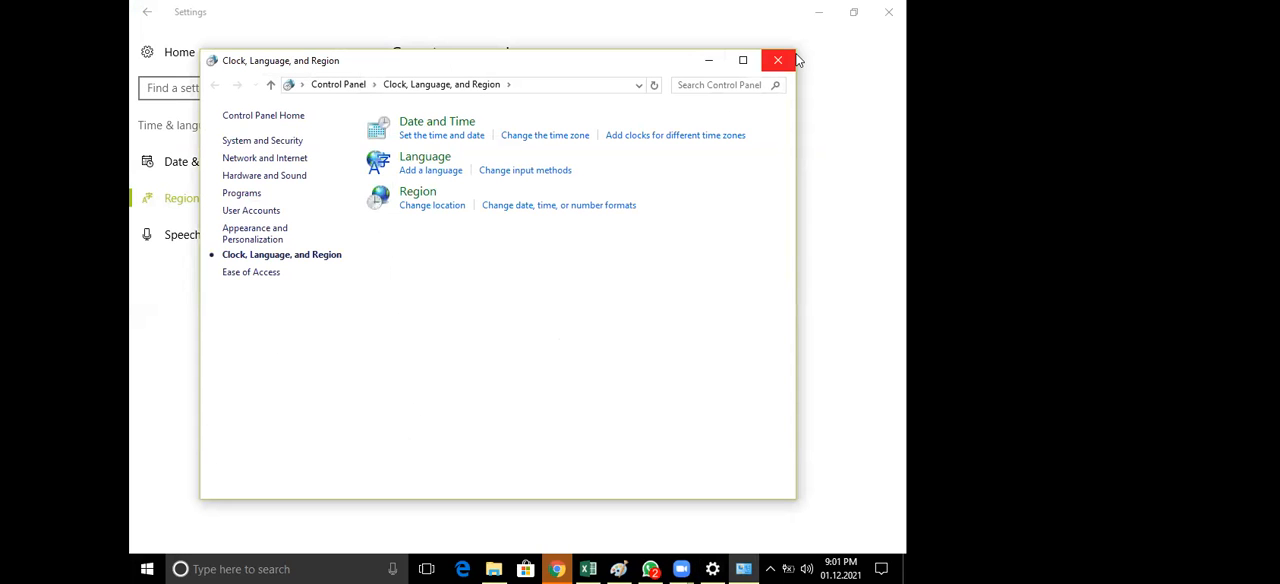
pyautogui.click(533, 208)
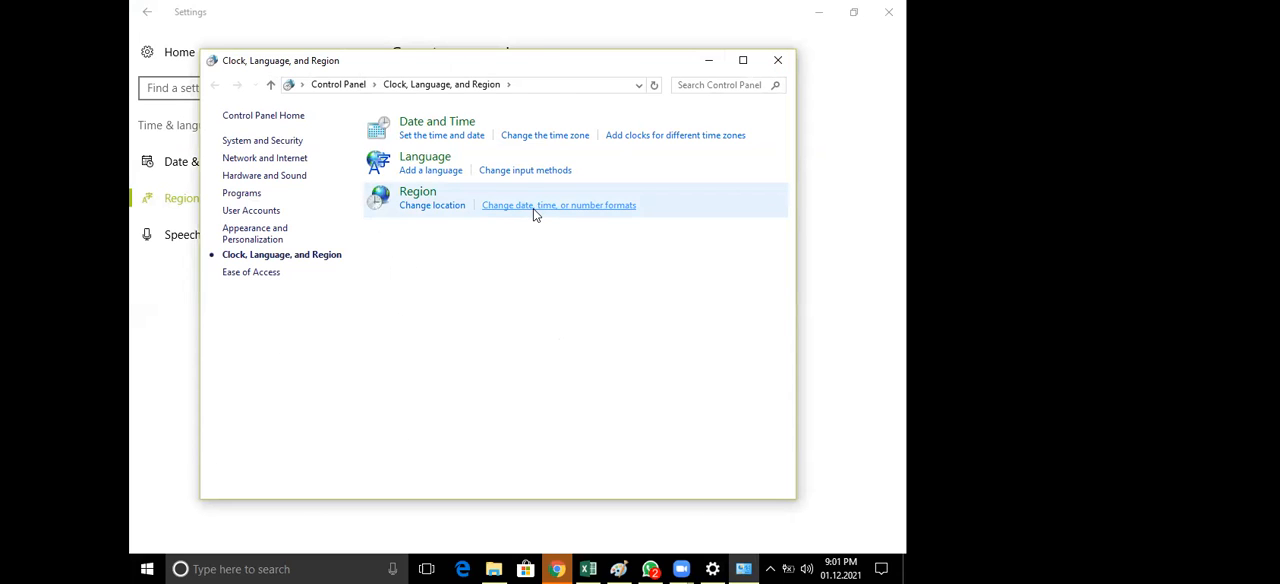
pyautogui.press('Escape')
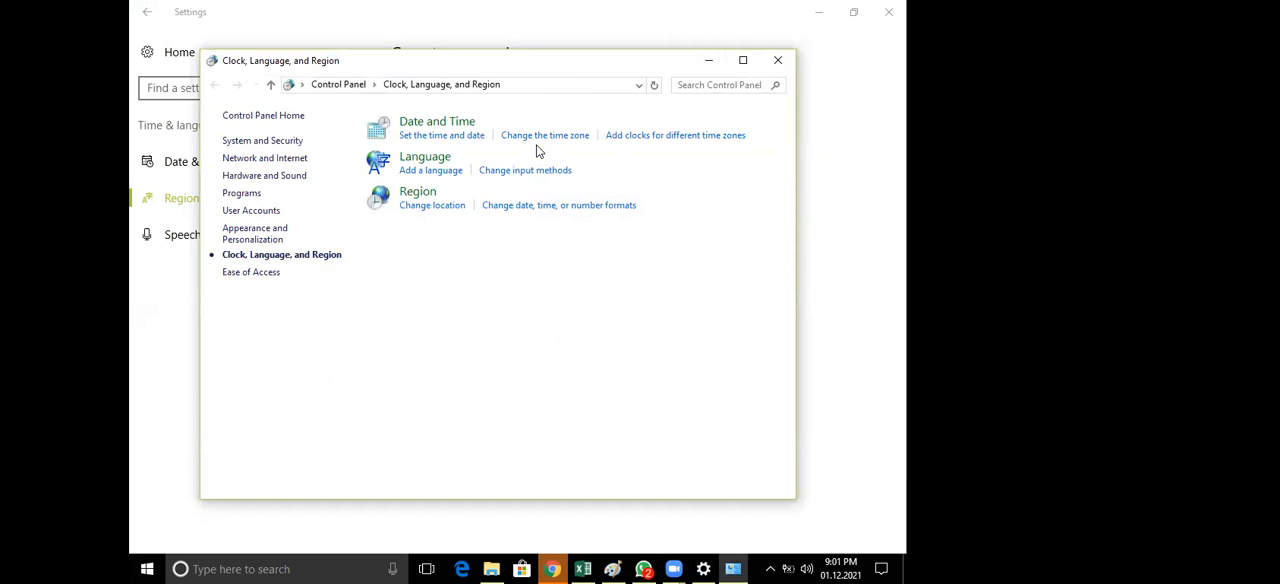
pyautogui.click(530, 207)
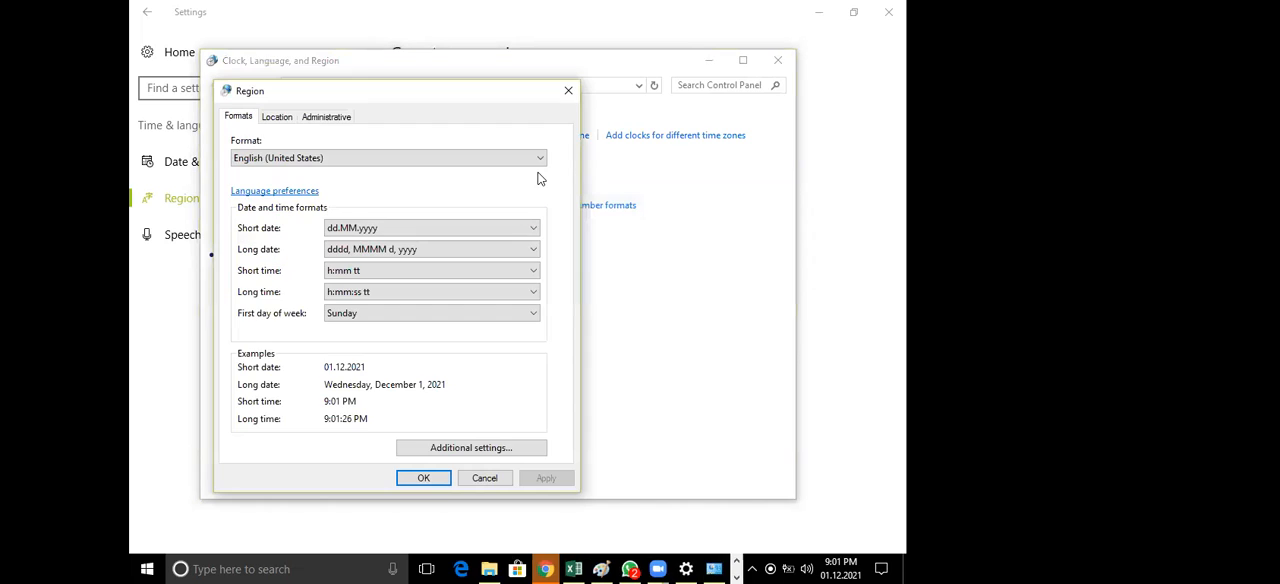
# Show the Currency options of Customize Format, cancel, and close the Region dialog and the Clock, Language, and Region window
pyautogui.click(461, 451)
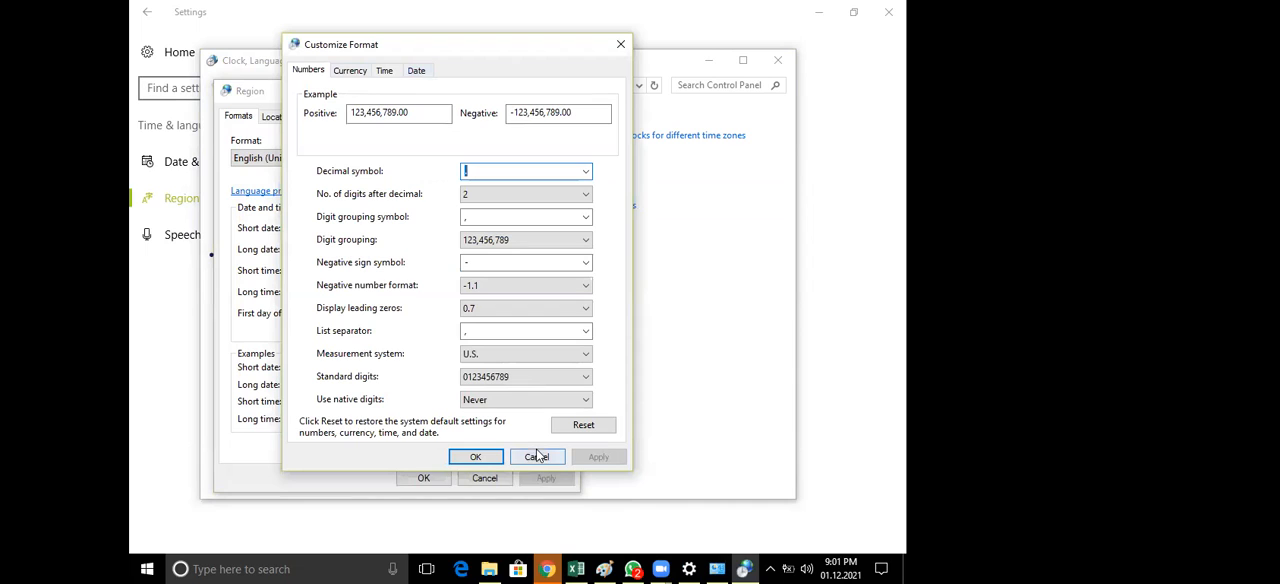
pyautogui.click(350, 70)
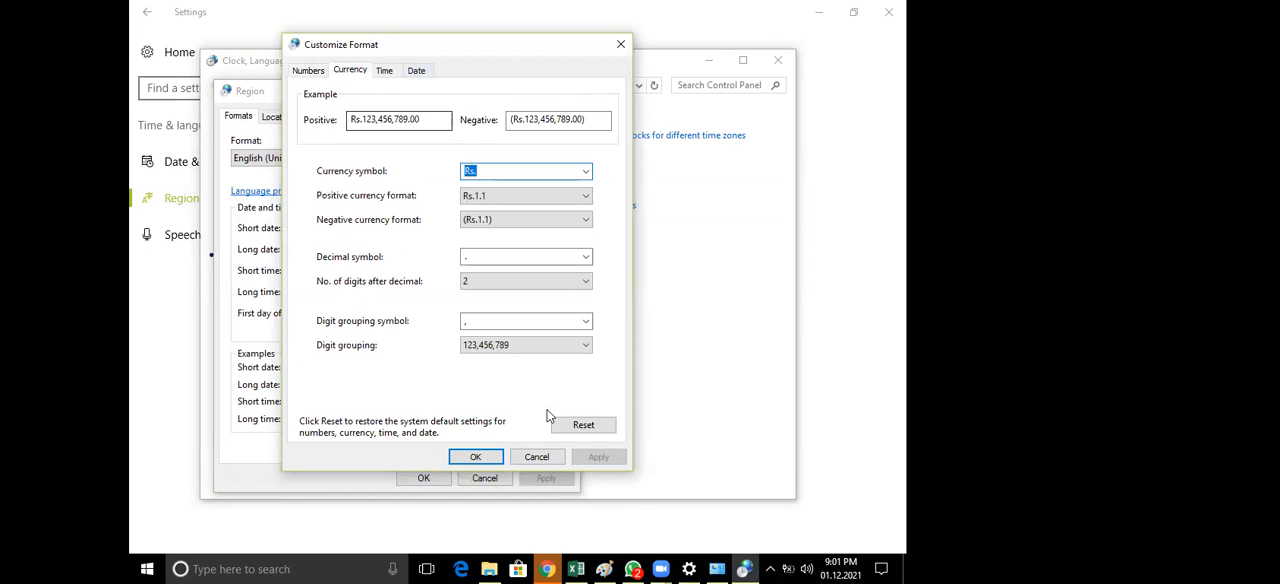
pyautogui.click(538, 456)
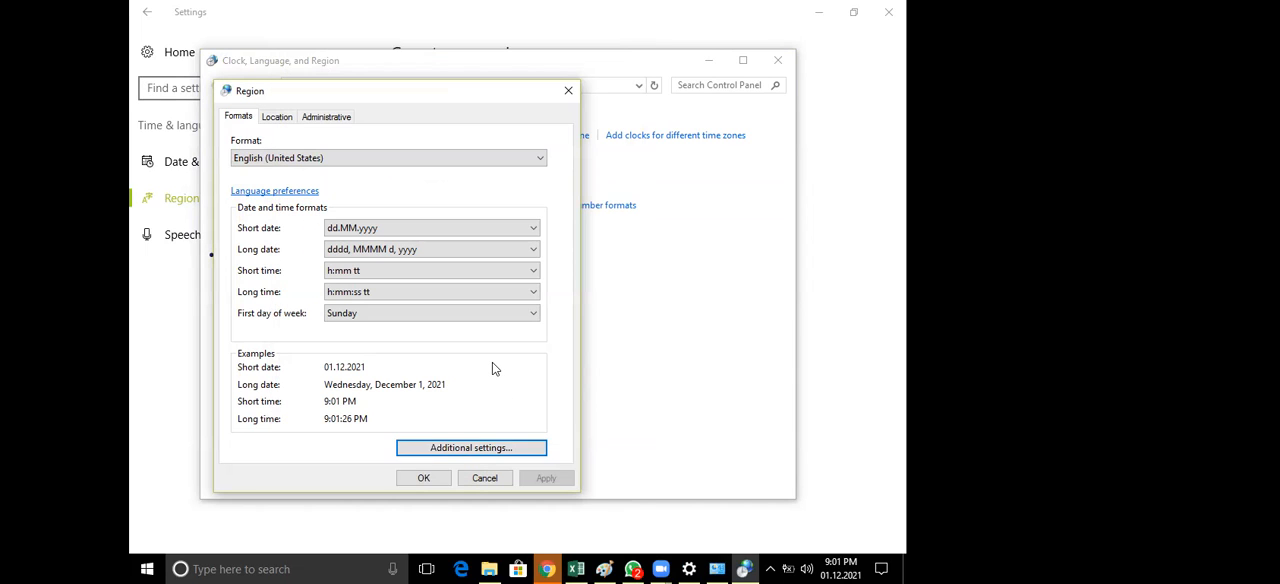
pyautogui.click(568, 91)
pyautogui.click(777, 65)
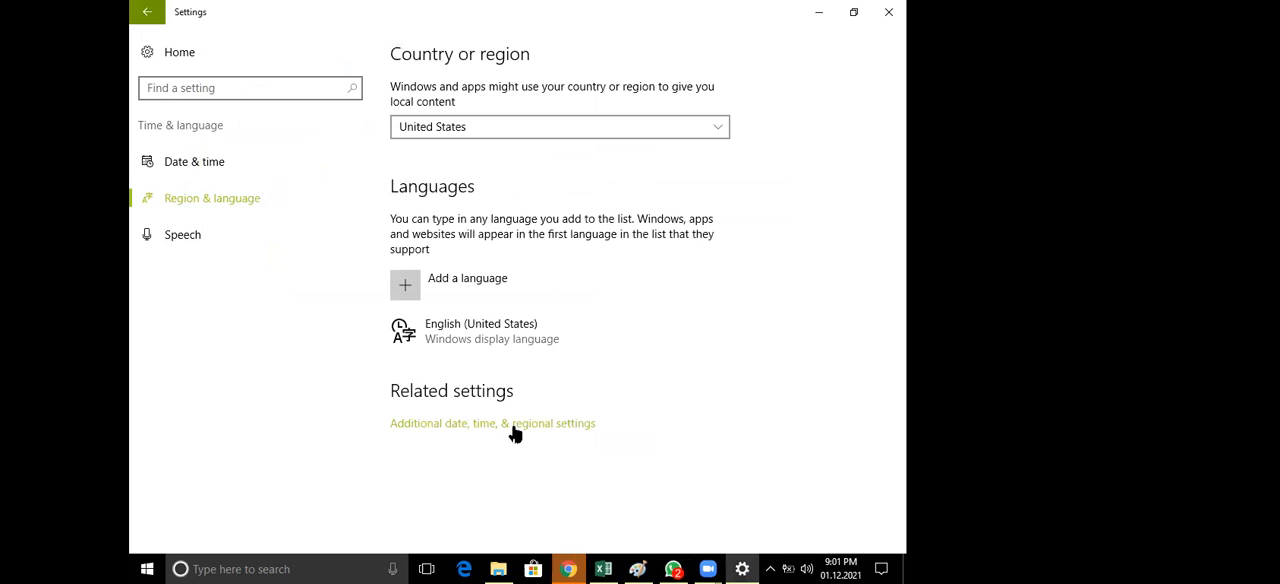
pyautogui.click(701, 233)
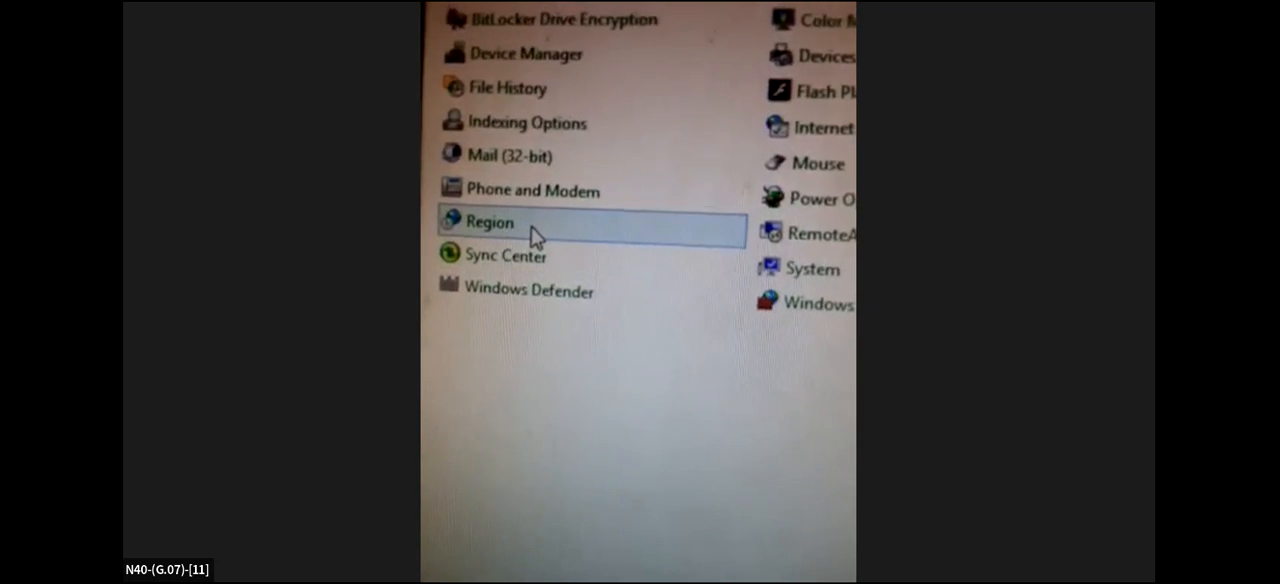
pyautogui.click(527, 238)
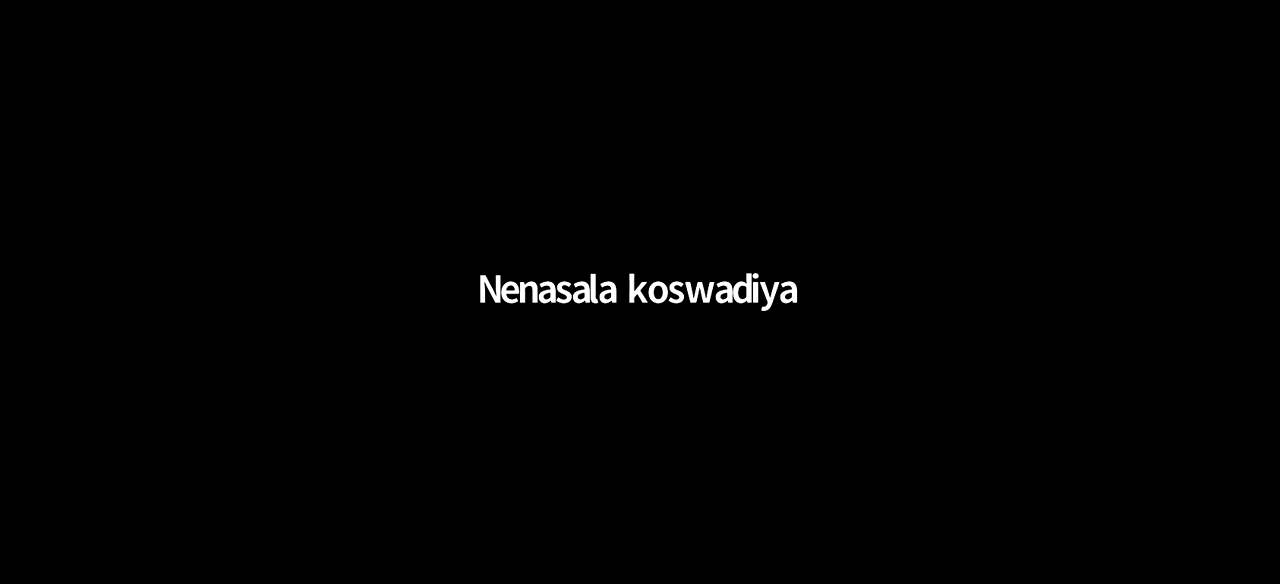
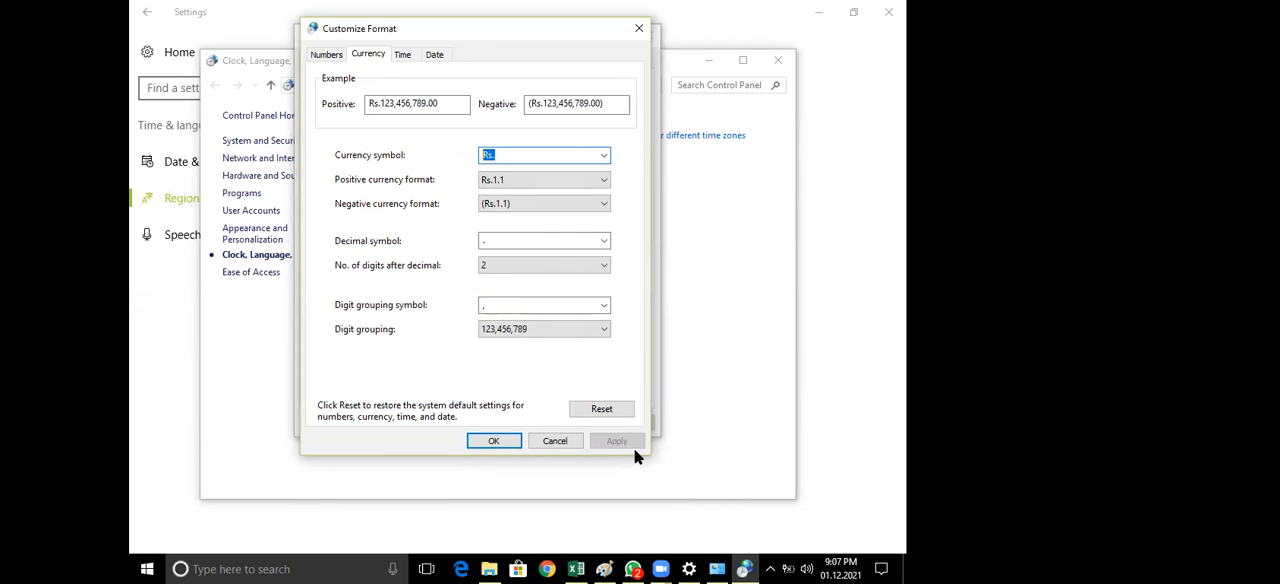
# Cancel the Currency options, reopen the additional format settings from the Region dialog, and close them without changes
pyautogui.click(502, 155)
pyautogui.click(562, 443)
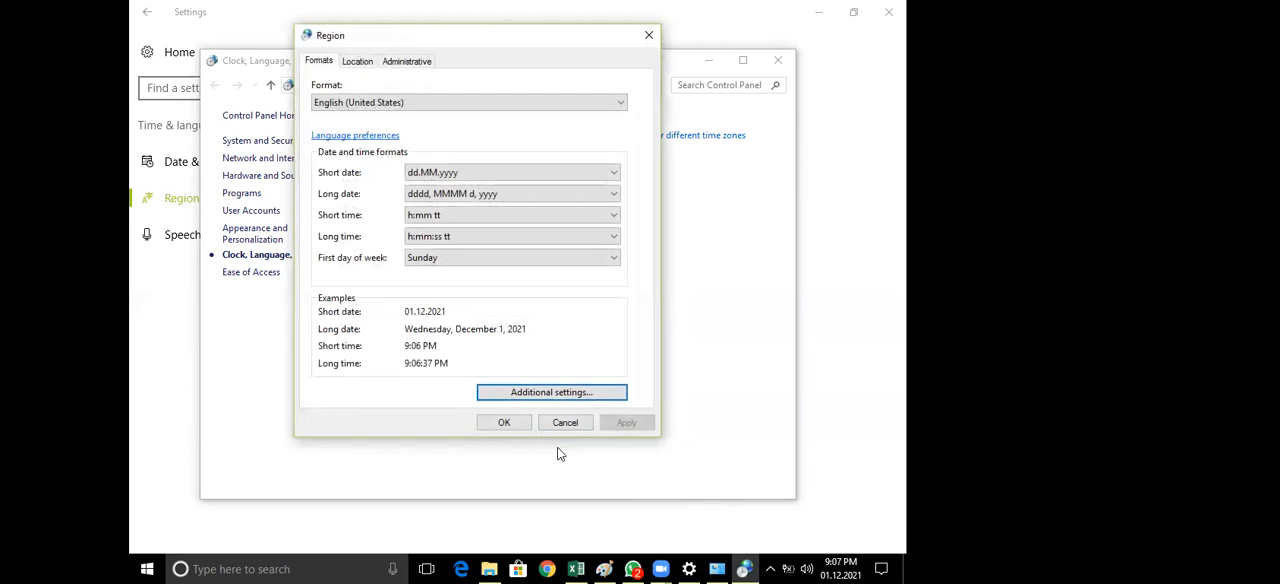
pyautogui.click(553, 393)
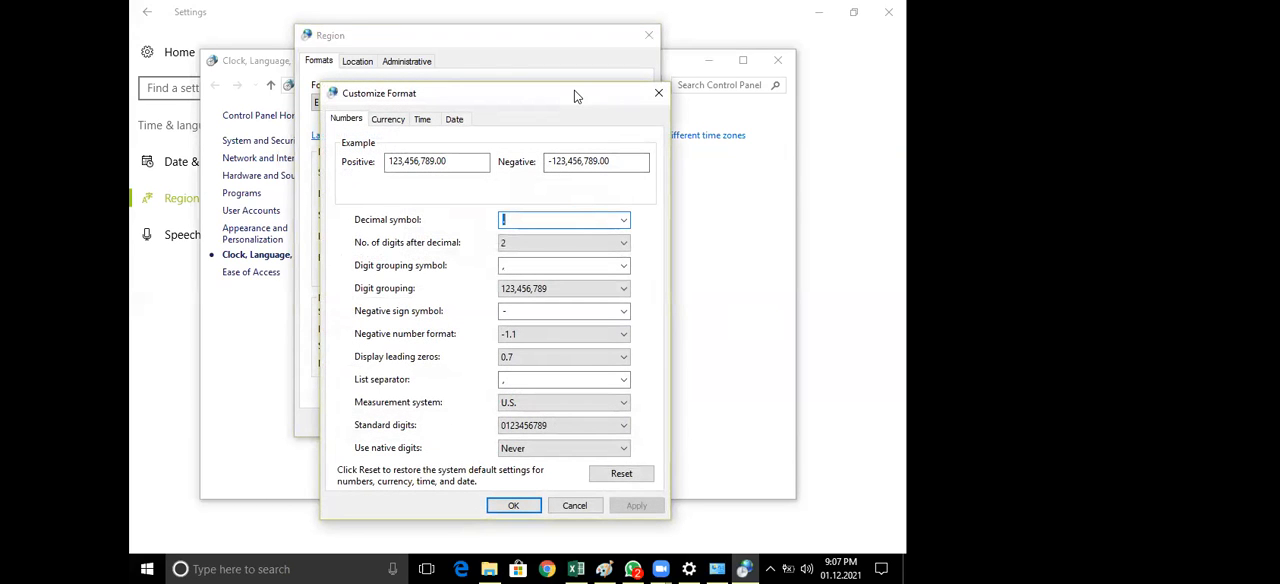
pyautogui.moveTo(575, 95); pyautogui.dragTo(583, 51)
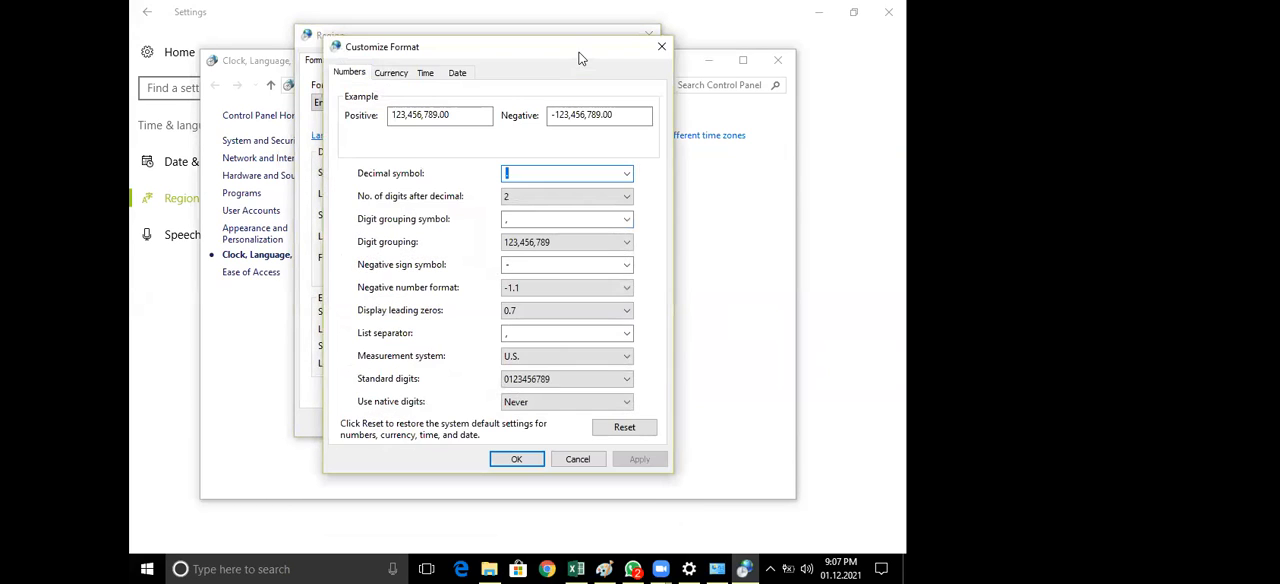
pyautogui.click(659, 47)
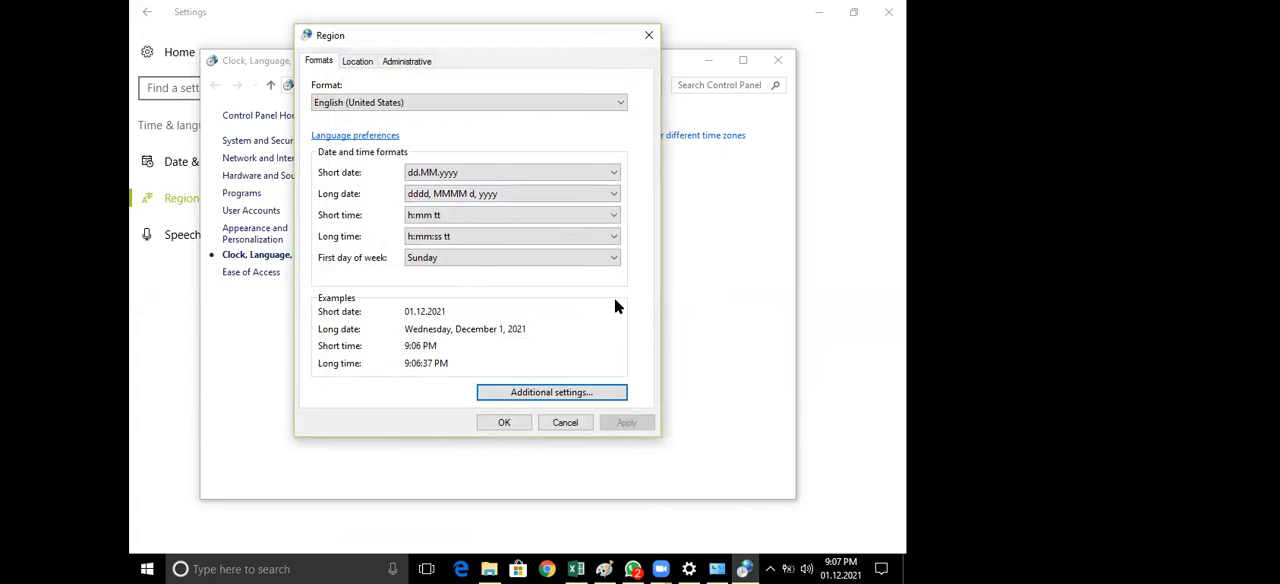
# Cancel the Region dialog and close both the Clock, Language, and Region window and the Settings window
pyautogui.click(577, 423)
pyautogui.click(778, 60)
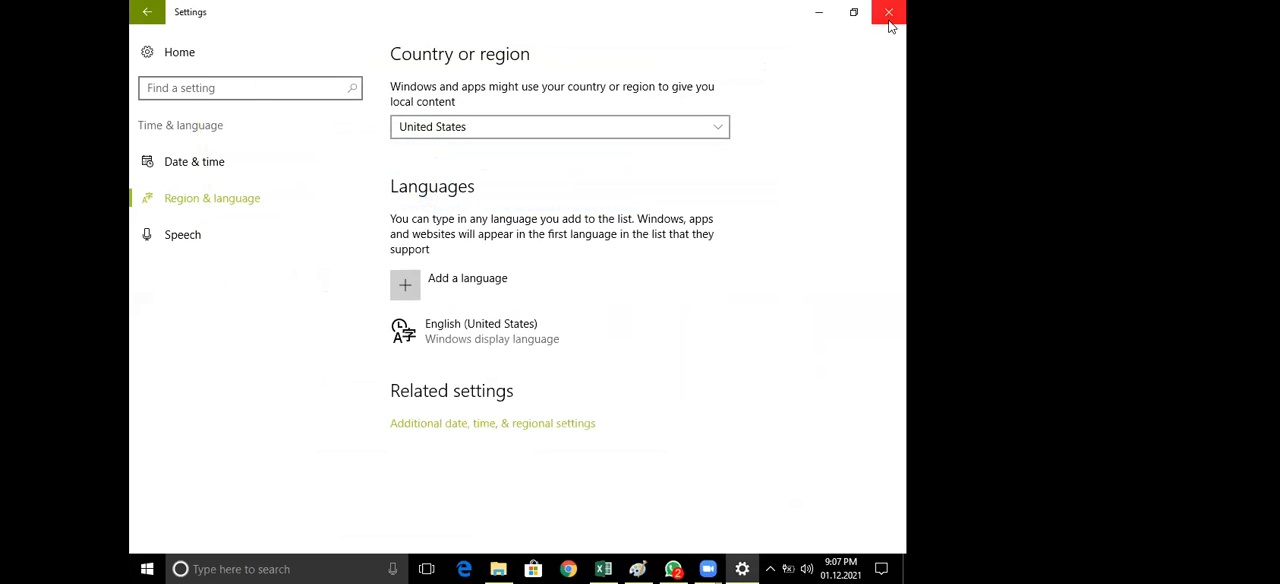
pyautogui.click(889, 12)
# Search Windows for "co", open Control Panel in a maximized window, and view its items by Category
pyautogui.click(135, 568)
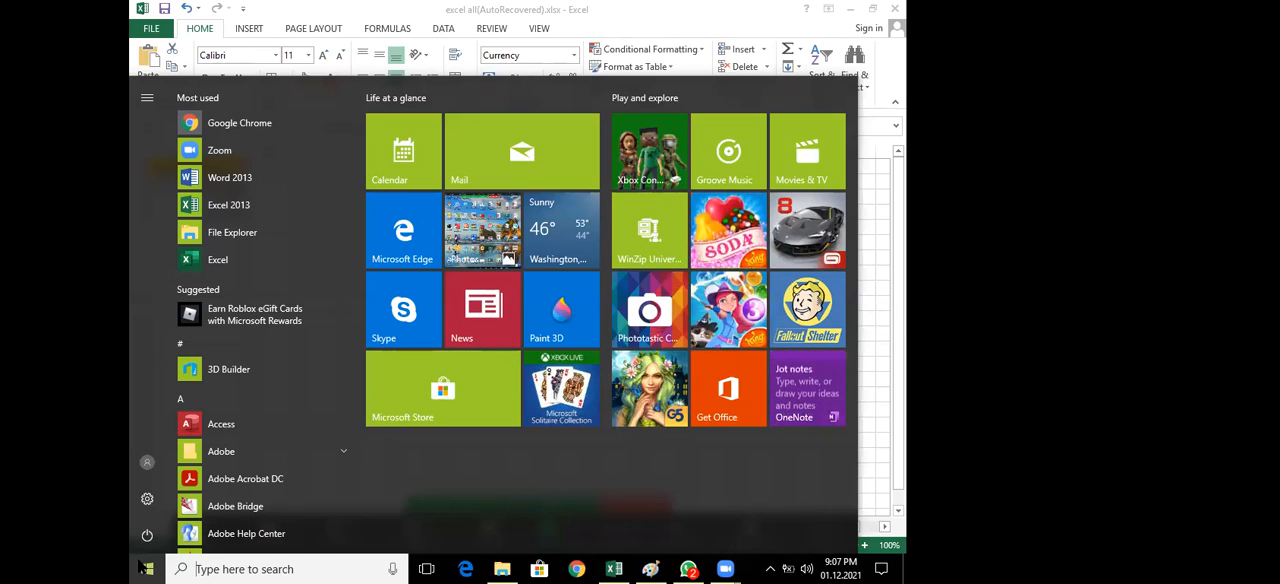
pyautogui.write('c')
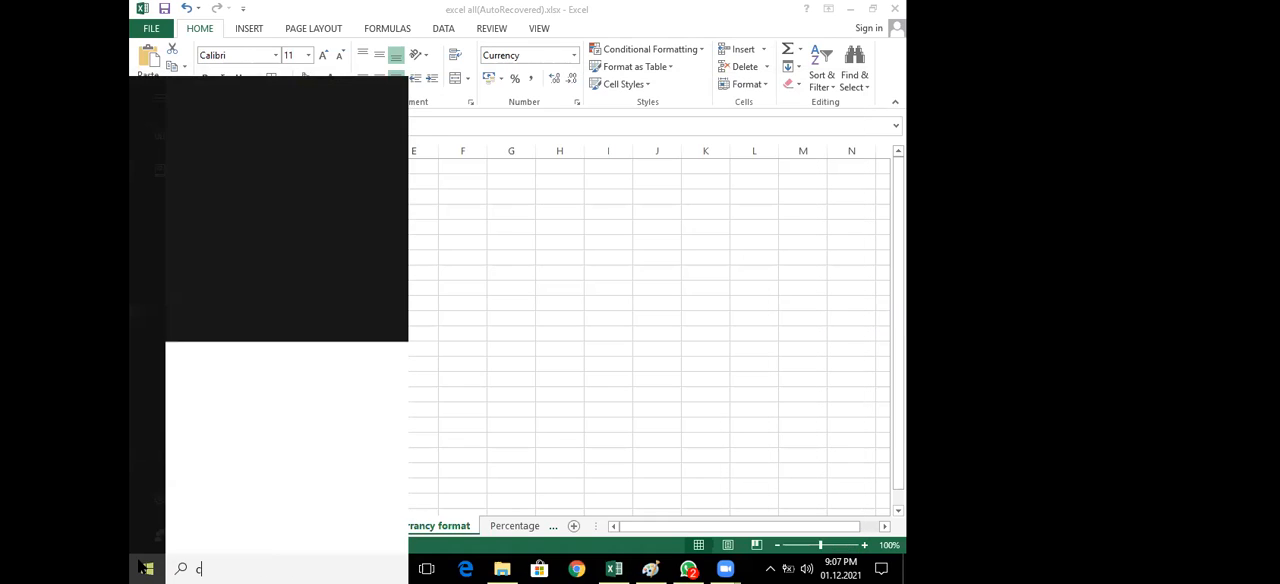
pyautogui.write('o')
pyautogui.click(295, 127)
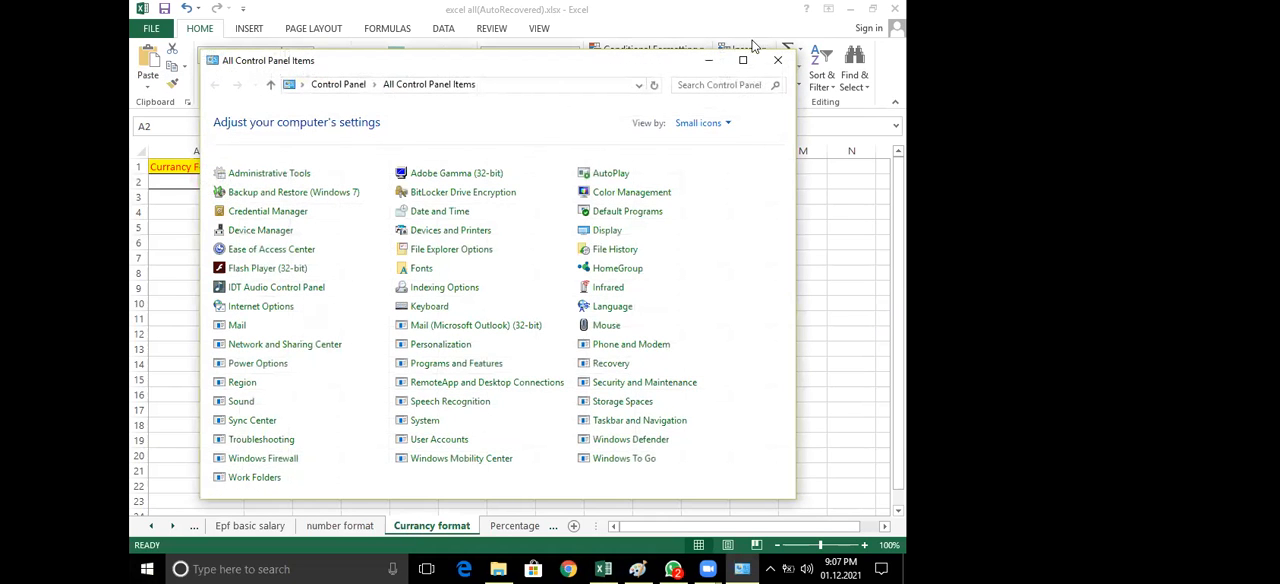
pyautogui.click(742, 60)
pyautogui.click(843, 69)
pyautogui.click(838, 90)
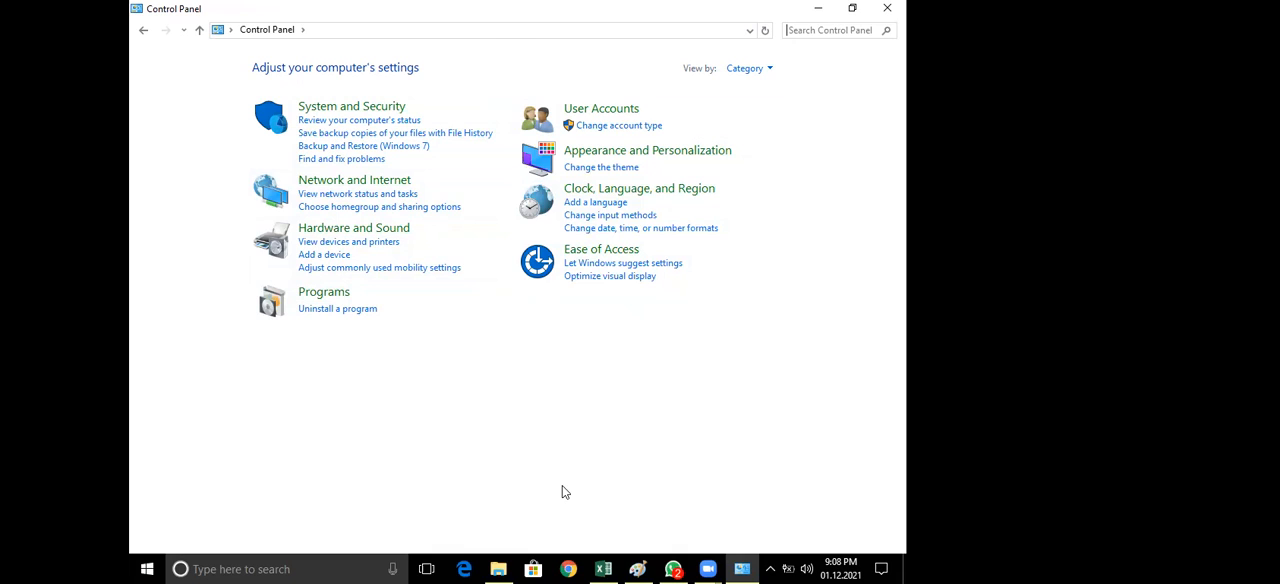
# Mark the View by option with a freehand red circle and switch the Control Panel view to Small icons
pyautogui.moveTo(812, 84)
pyautogui.mouseDown()
pyautogui.moveTo(806, 156)
pyautogui.moveTo(772, 52)
pyautogui.mouseUp()
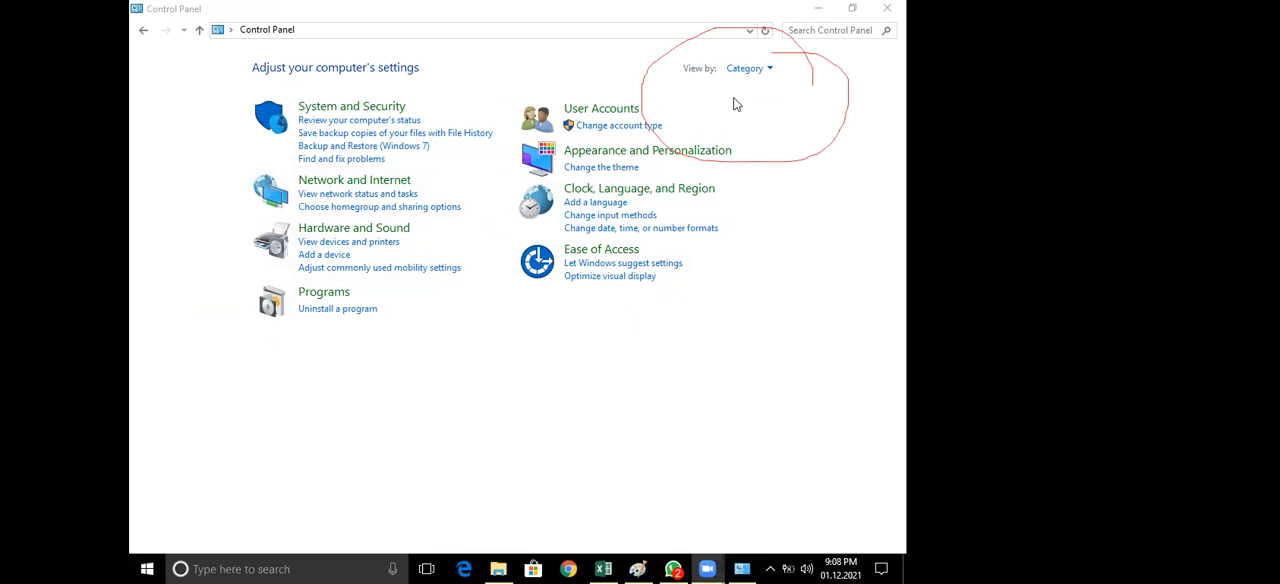
pyautogui.click(768, 69)
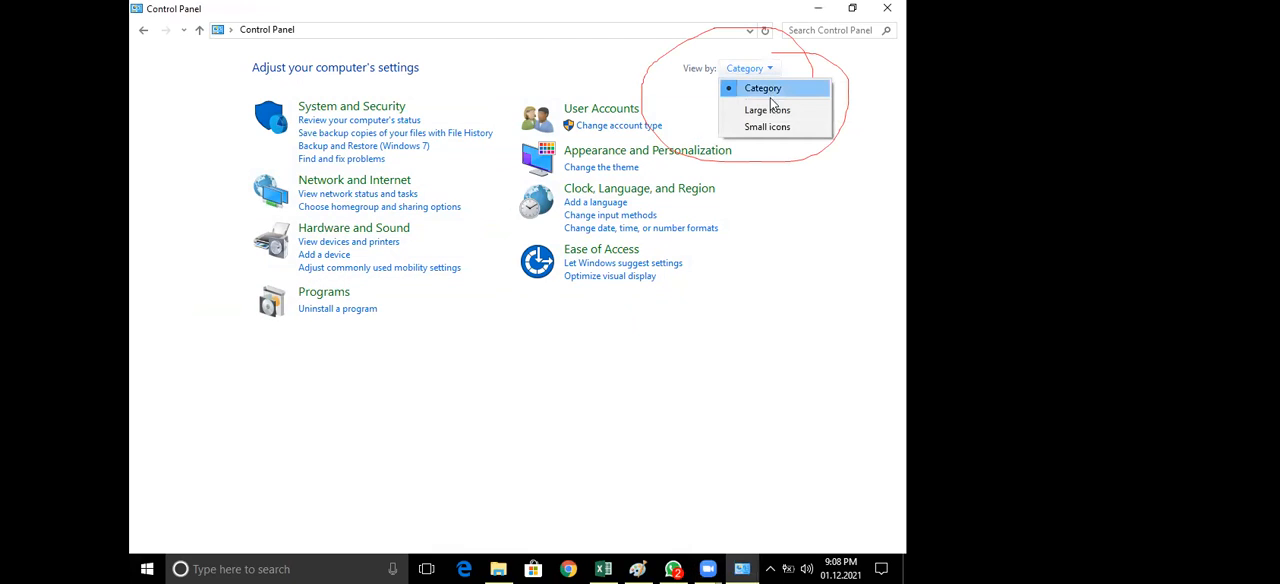
pyautogui.click(770, 128)
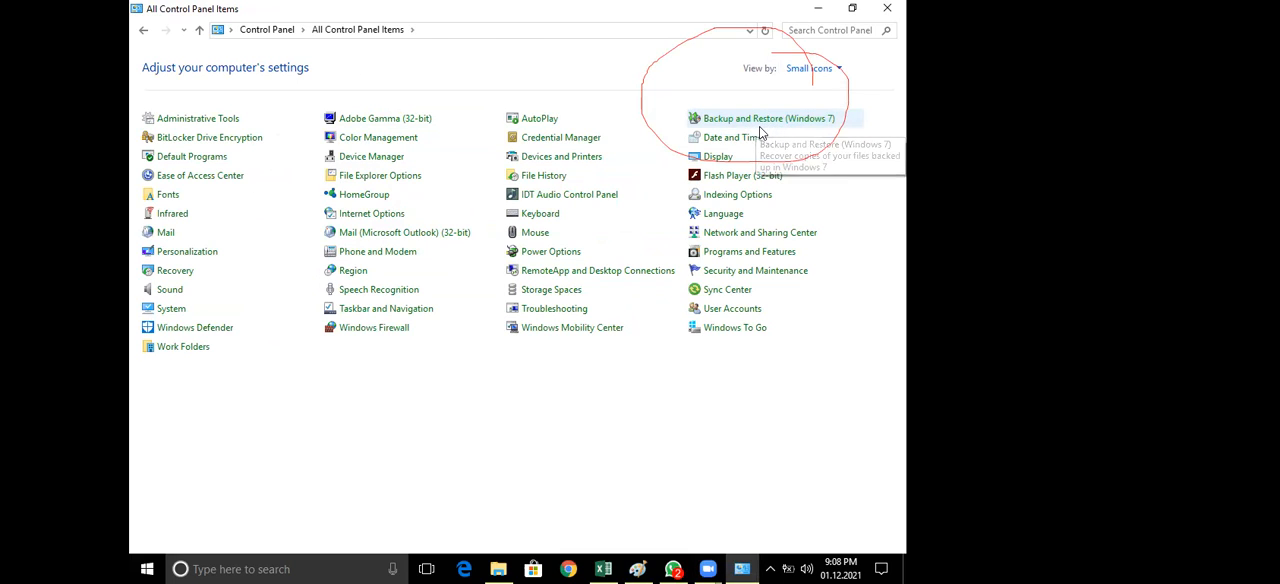
# Open Region from Control Panel, show its additional format settings, and close both dialogs without changes
pyautogui.click(347, 276)
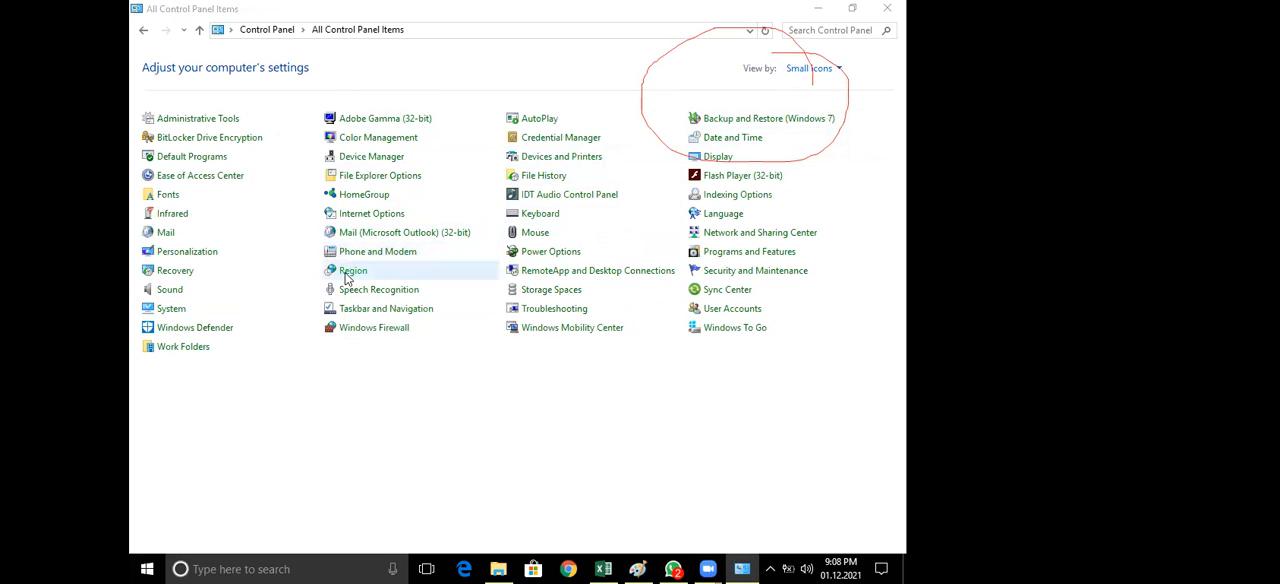
pyautogui.click(437, 428)
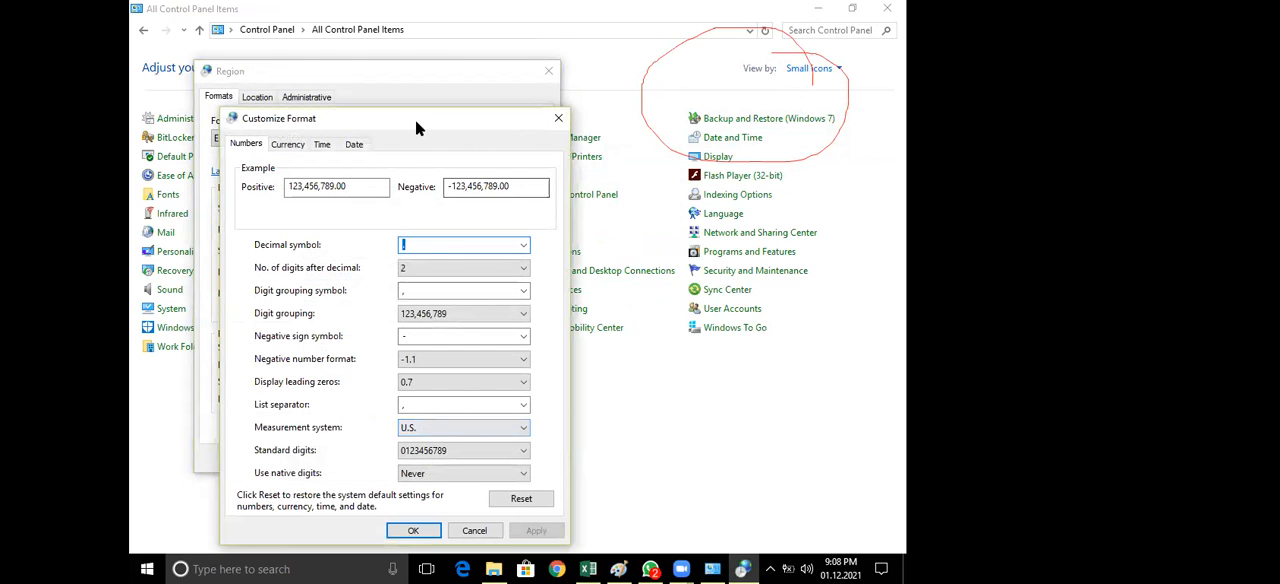
pyautogui.moveTo(415, 119); pyautogui.dragTo(447, 28)
pyautogui.click(506, 440)
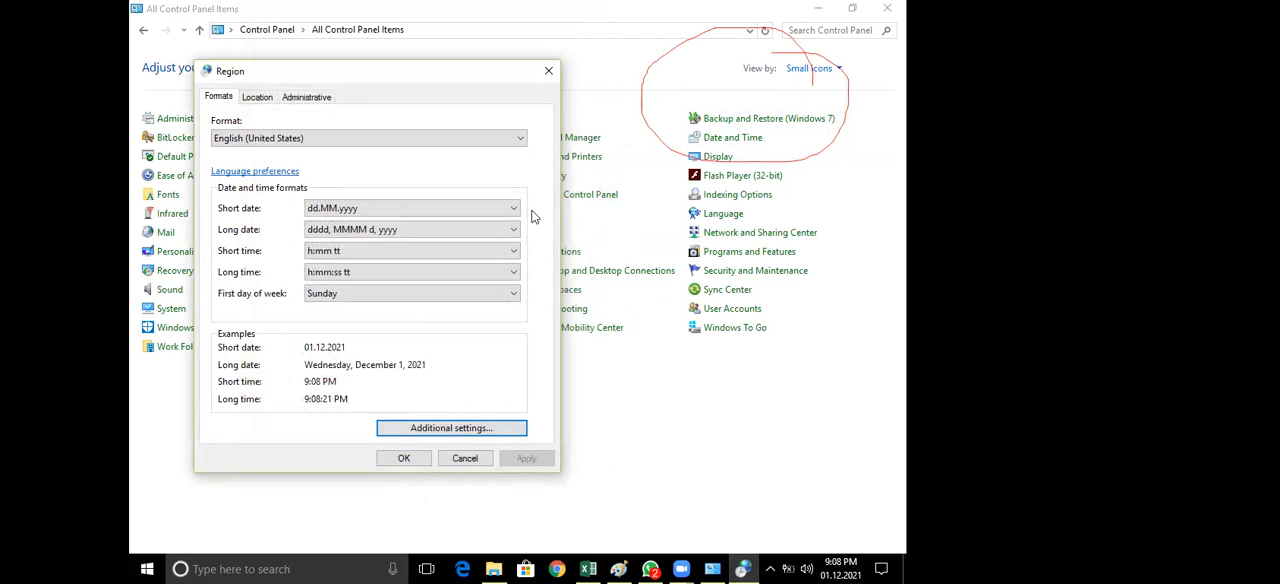
pyautogui.click(549, 71)
# With Small icons chosen as the view, reopen Region, show the Currency options of its additional settings, and close both dialogs
pyautogui.click(824, 68)
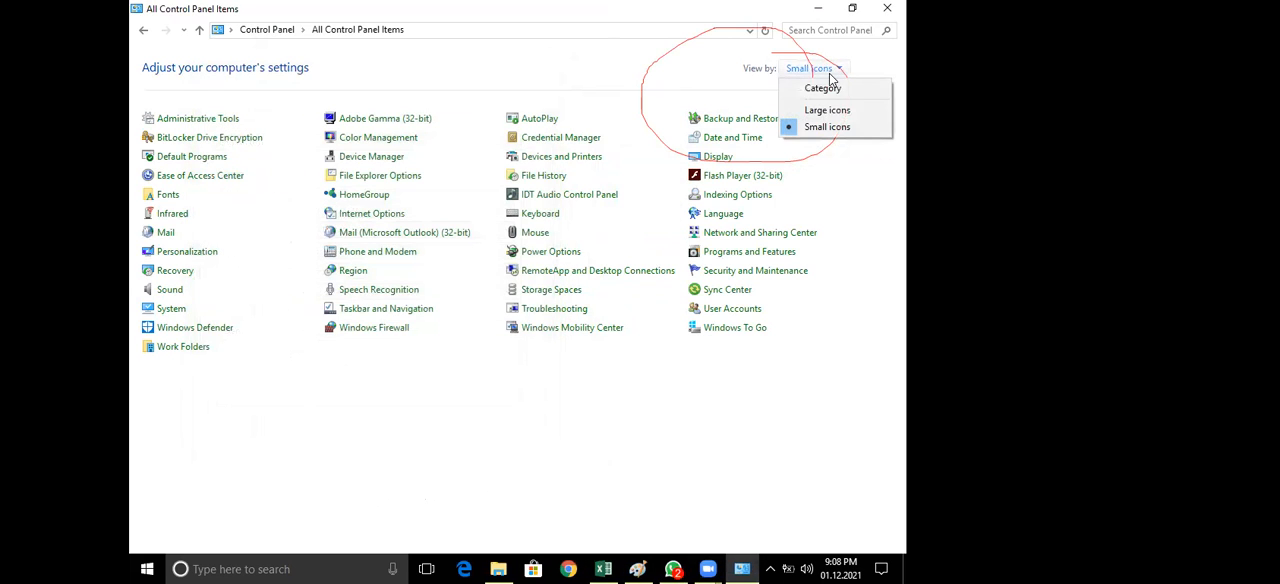
pyautogui.click(827, 128)
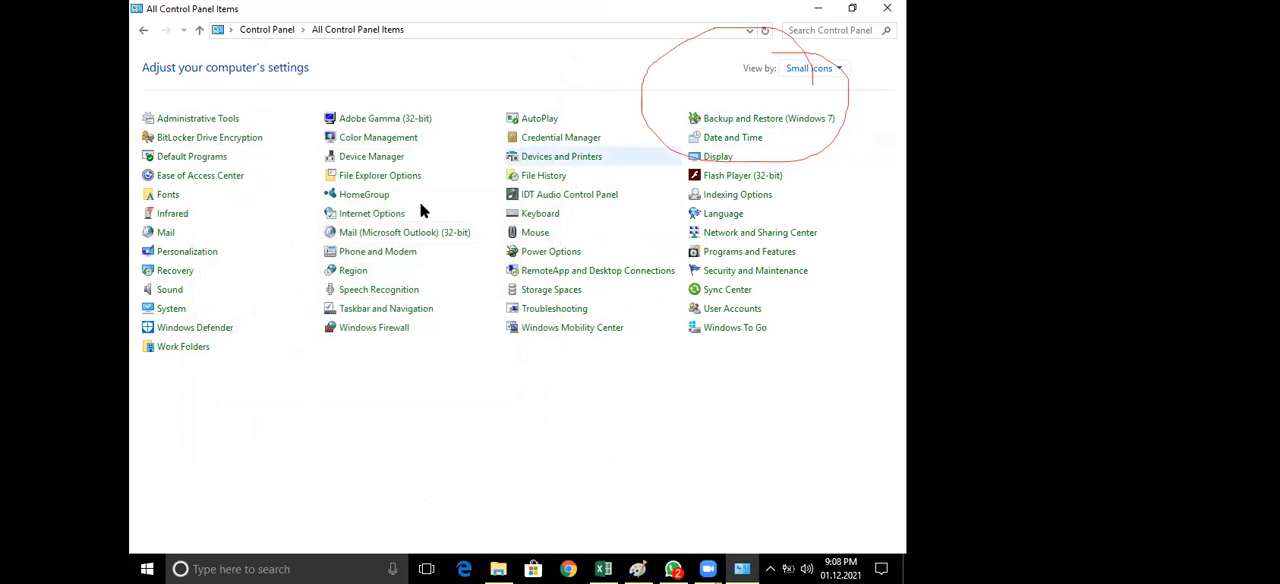
pyautogui.click(353, 271)
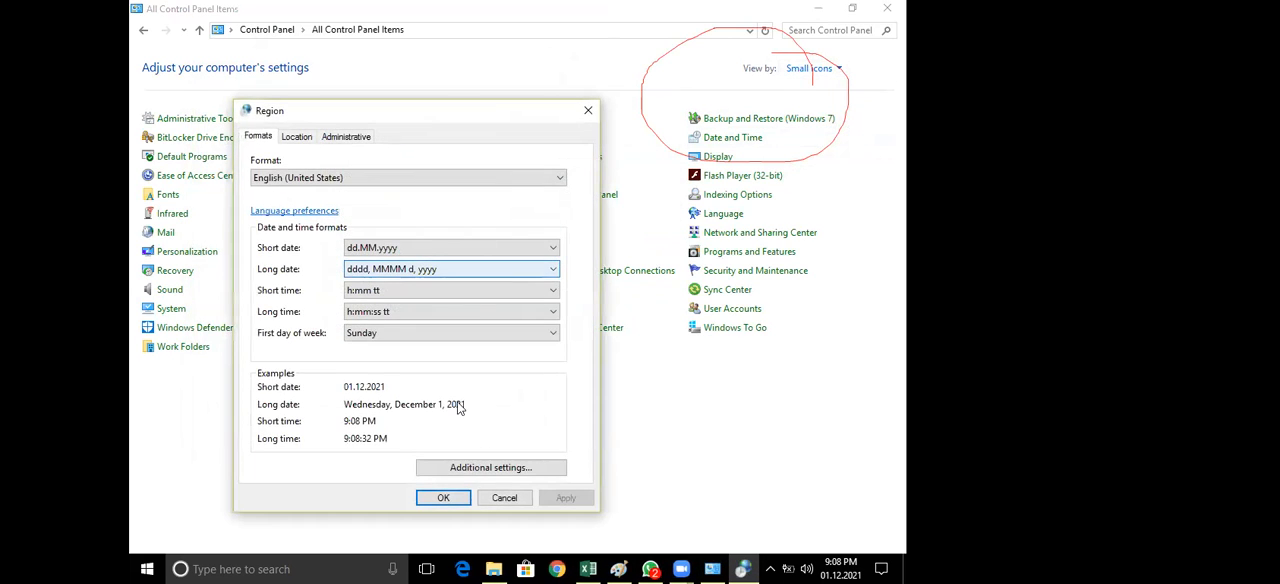
pyautogui.click(478, 468)
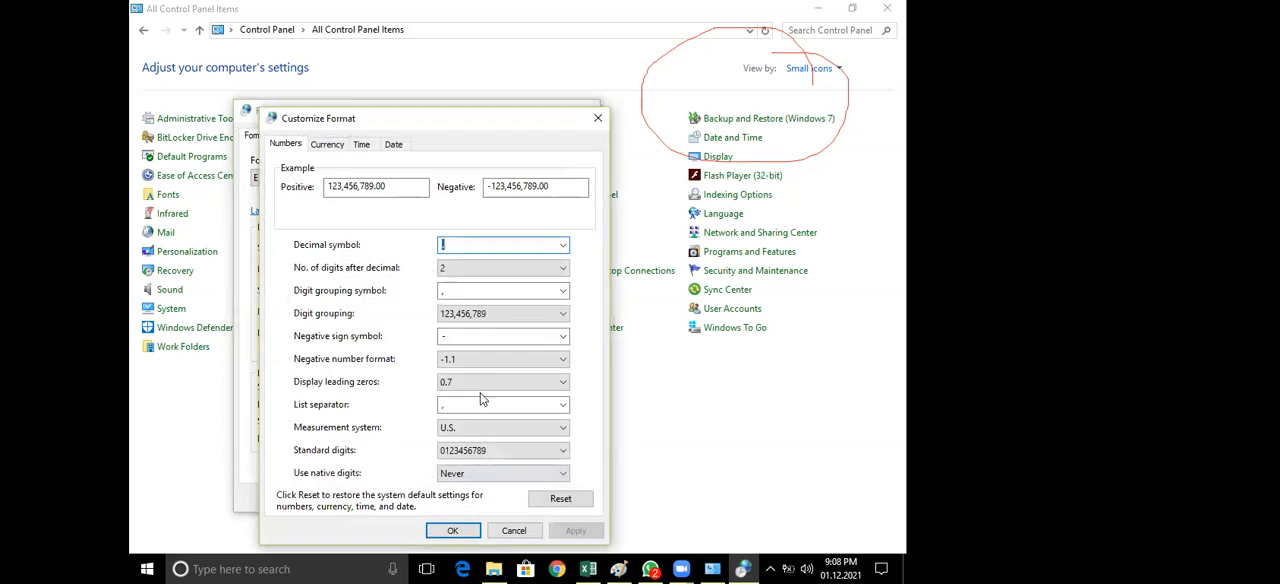
pyautogui.click(327, 144)
pyautogui.moveTo(420, 122); pyautogui.dragTo(456, 56)
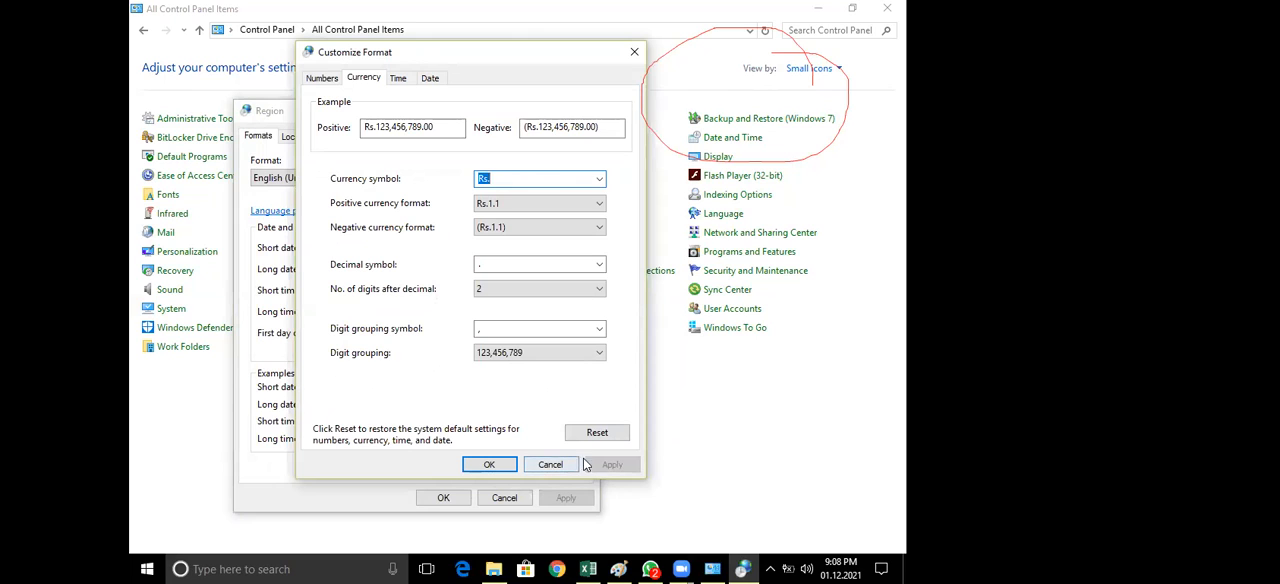
pyautogui.click(528, 462)
pyautogui.click(588, 111)
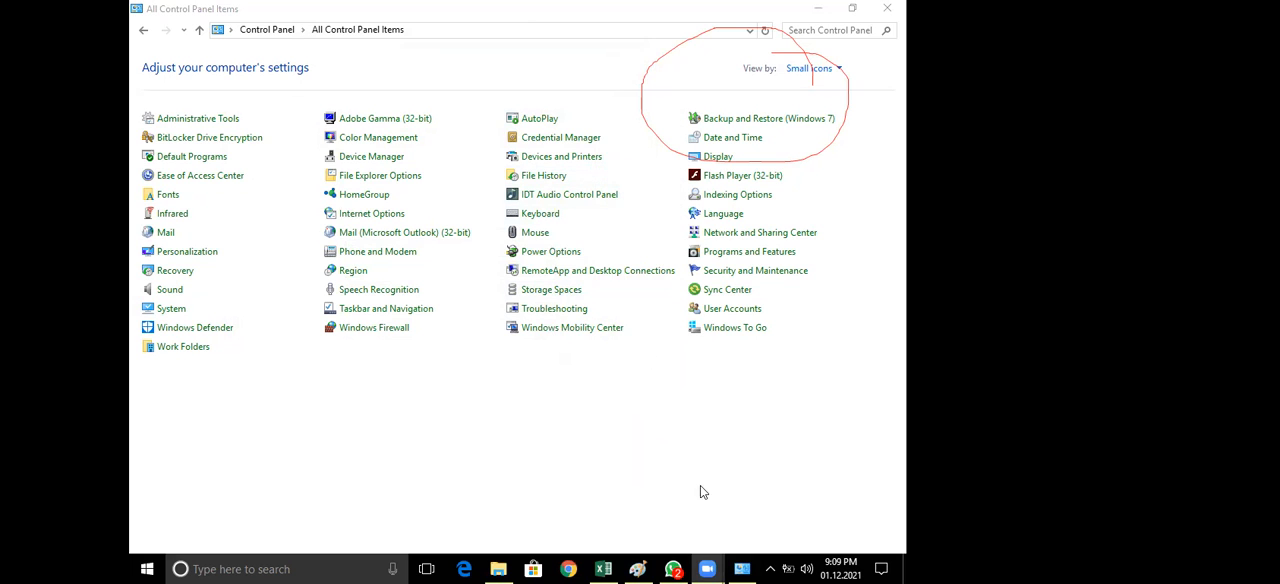
# Switch to the Excel workbook and show the list of number formats for cell A2 without choosing one
pyautogui.click(603, 569)
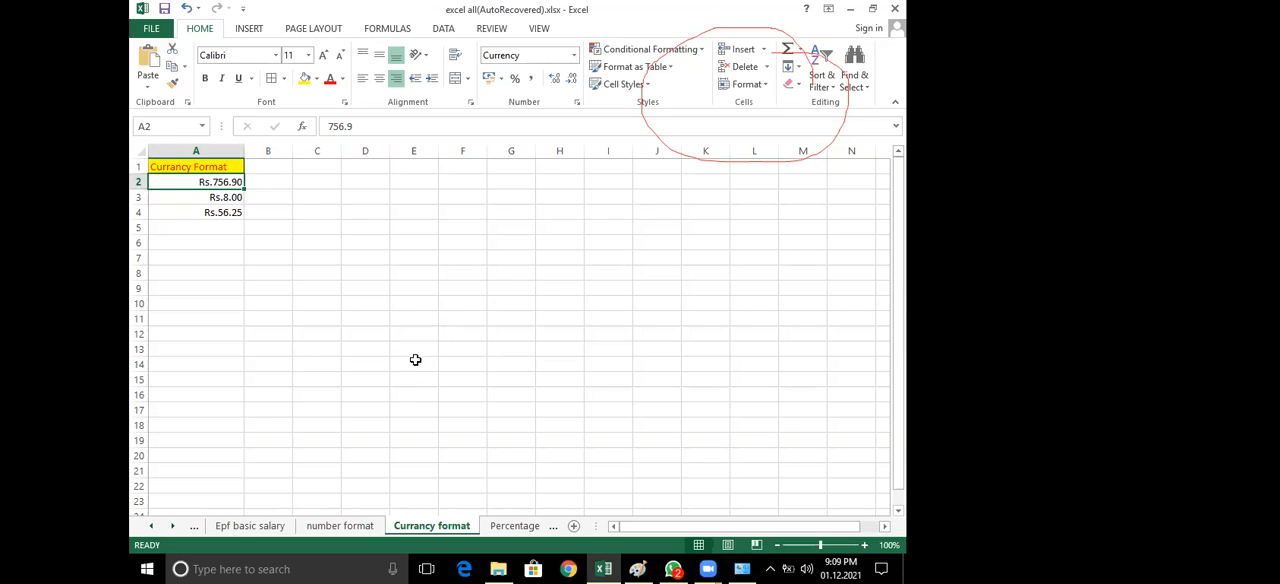
pyautogui.scroll(-3, 414, 366)
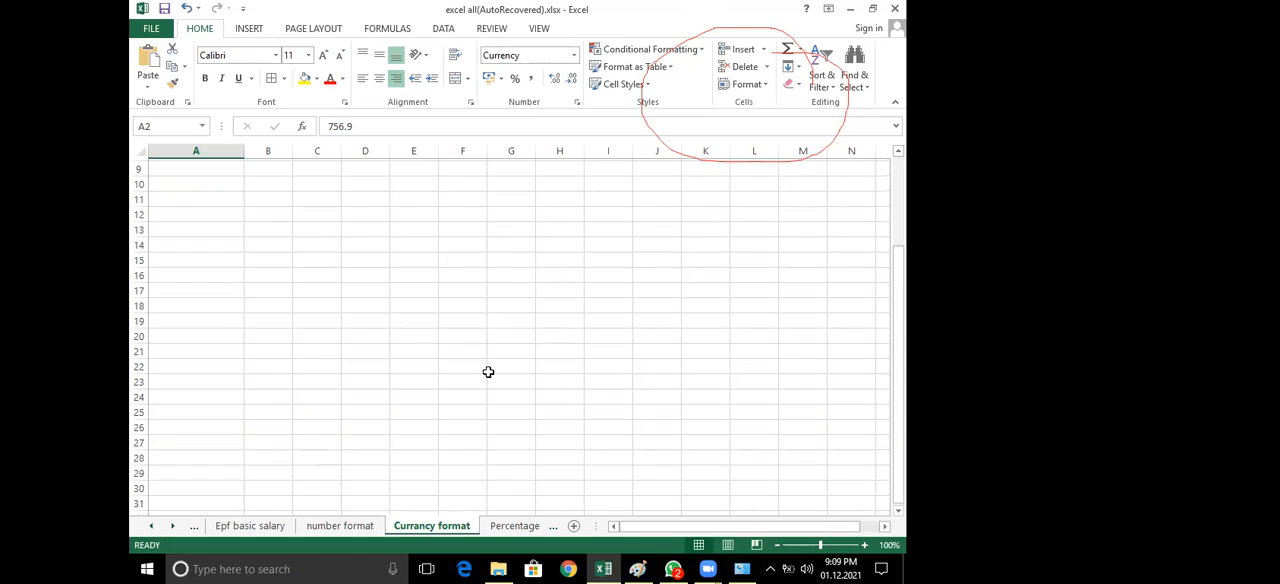
pyautogui.scroll(3, 462, 416)
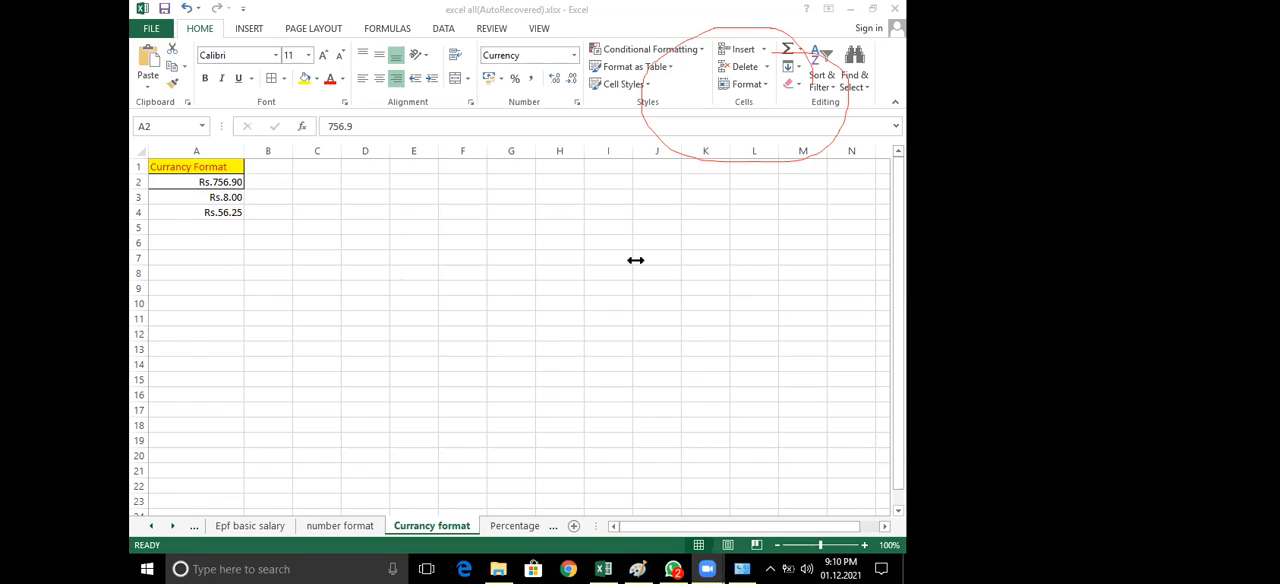
pyautogui.click(575, 58)
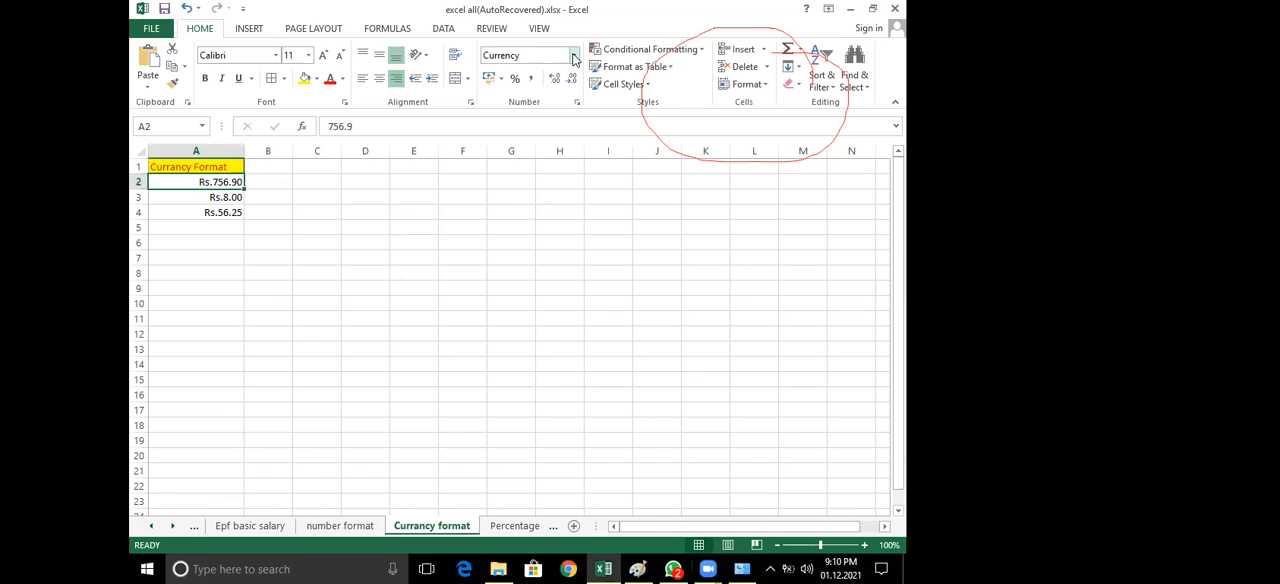
pyautogui.click(575, 58)
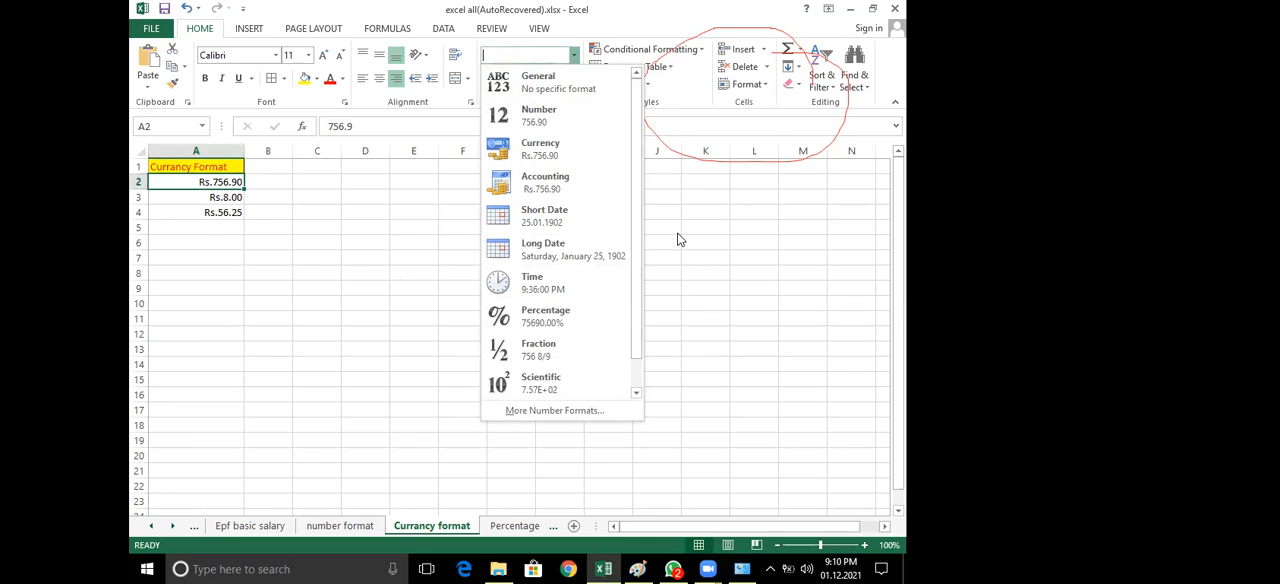
pyautogui.click(575, 57)
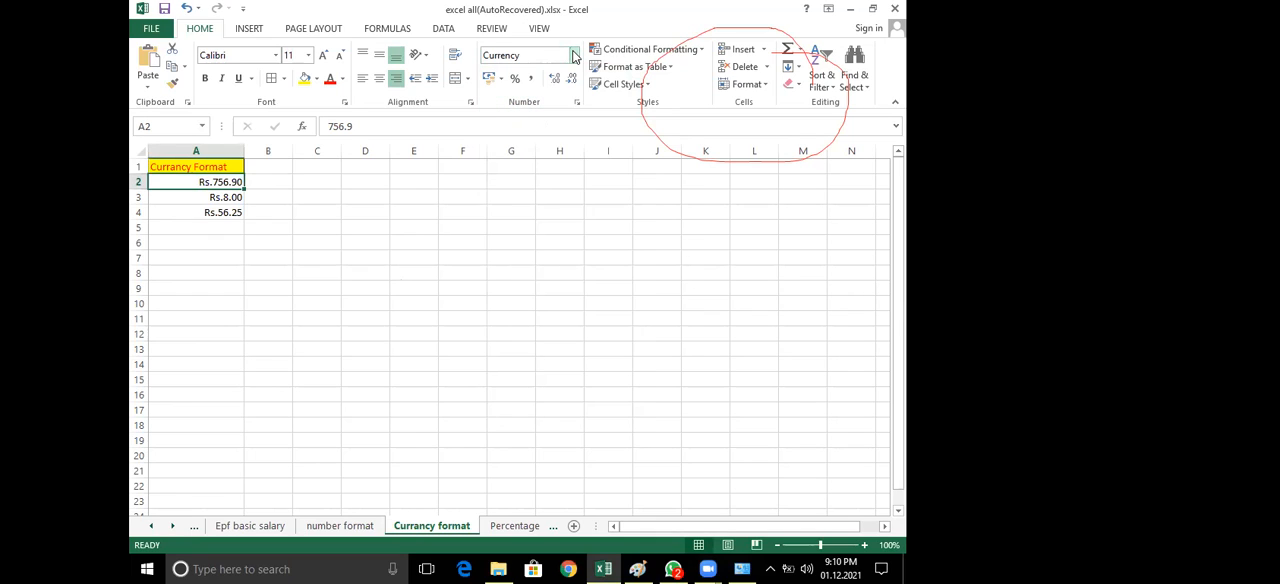
pyautogui.click(689, 195)
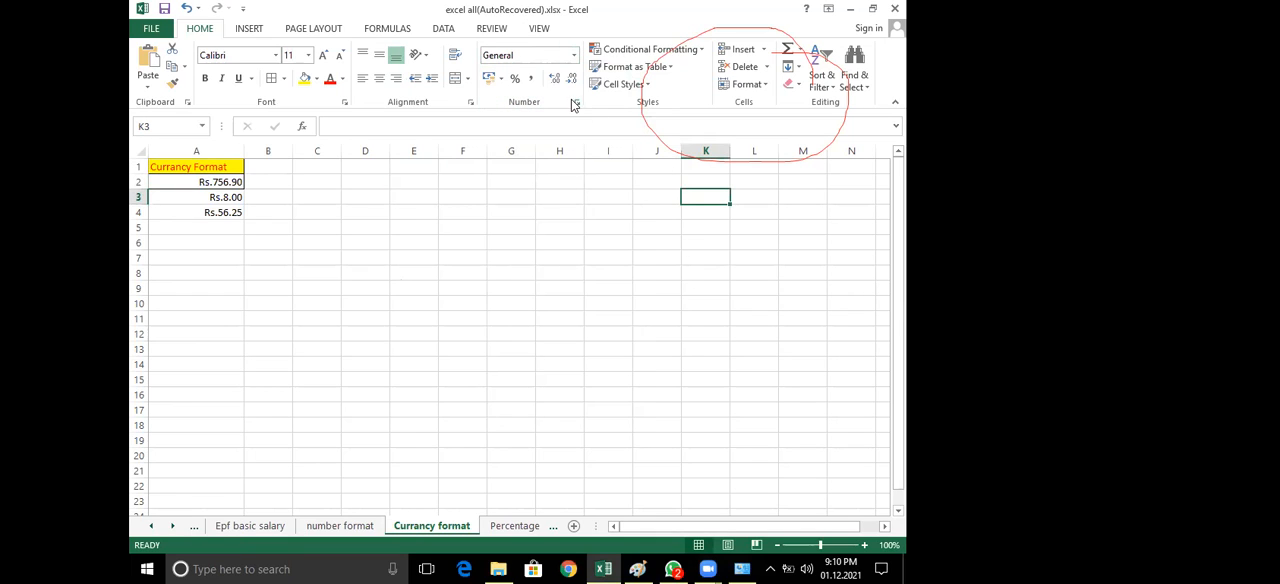
# Show the Format Cells number categories for the empty cell E2 and cancel the dialog
pyautogui.click(414, 182)
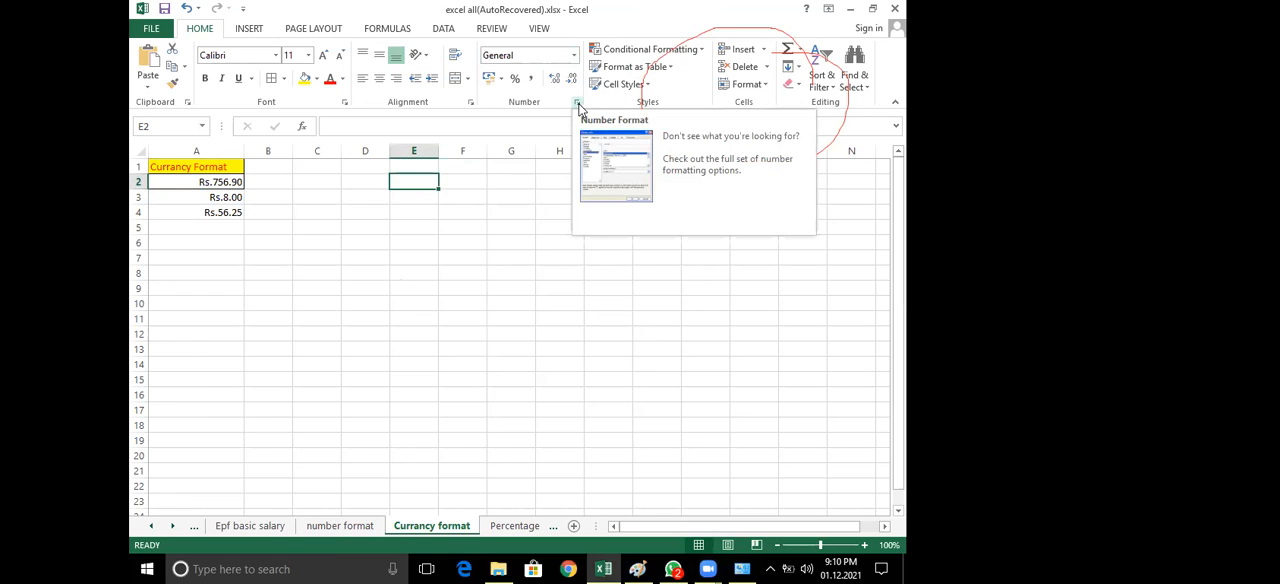
pyautogui.hotkey('ctrl', '1')
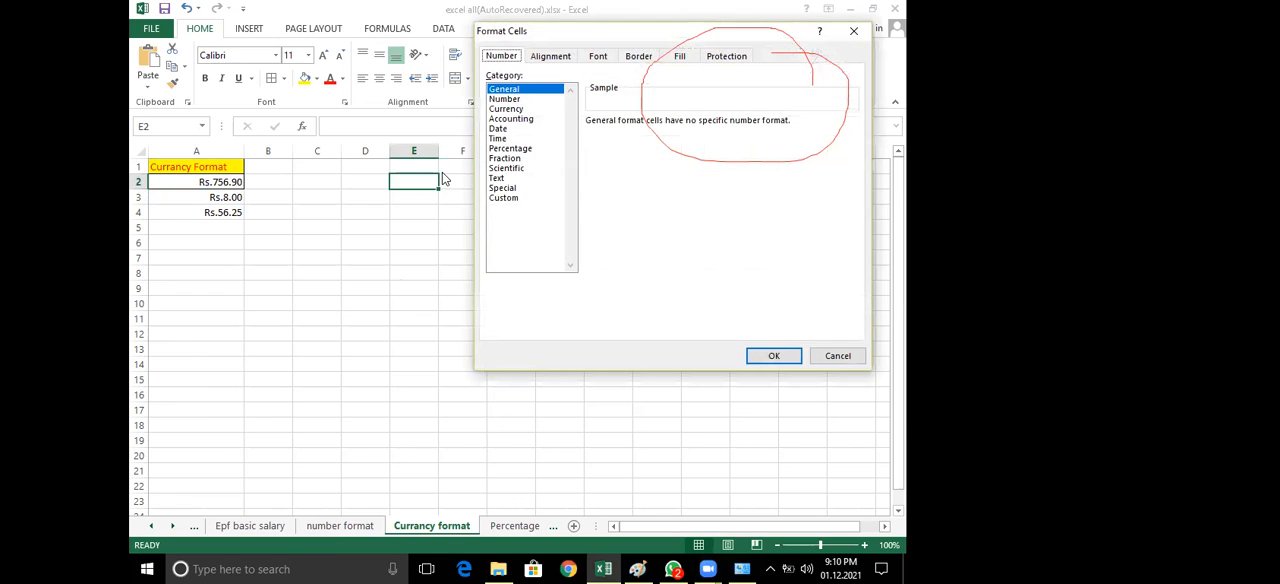
pyautogui.click(818, 357)
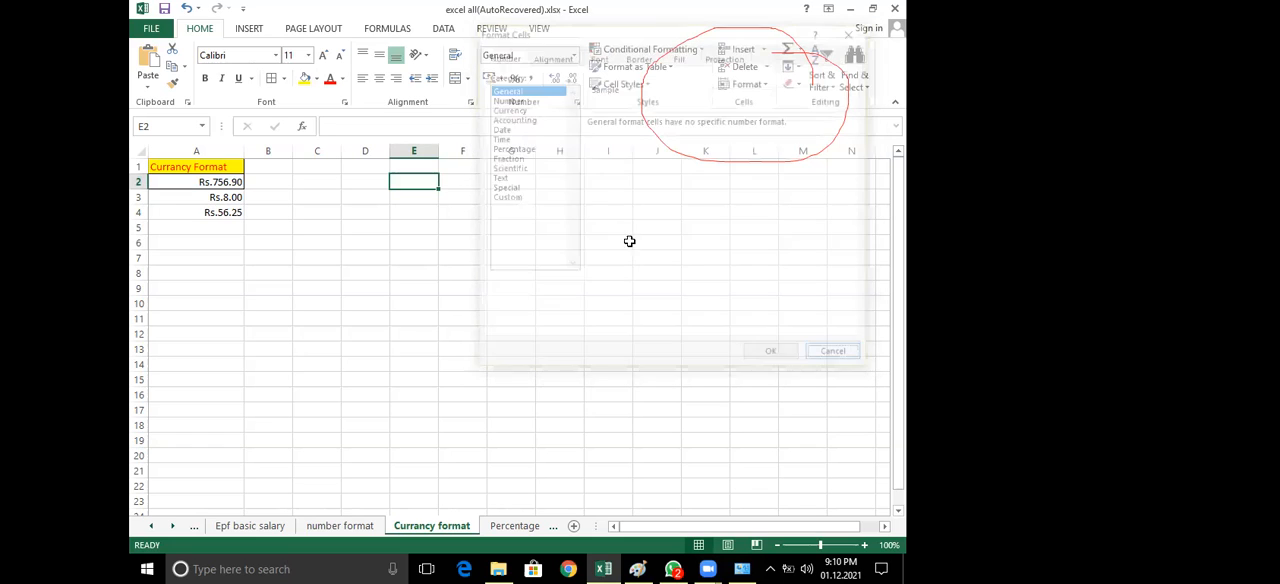
# Enter 5555 in cell E1 and select that cell
pyautogui.click(426, 167)
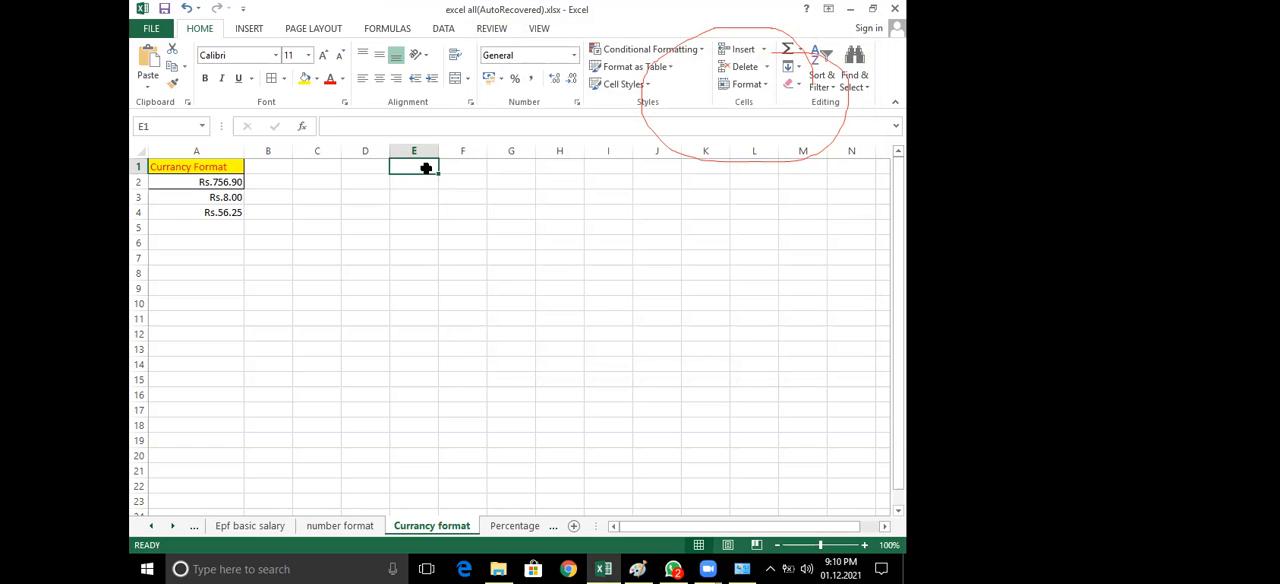
pyautogui.write('5555')
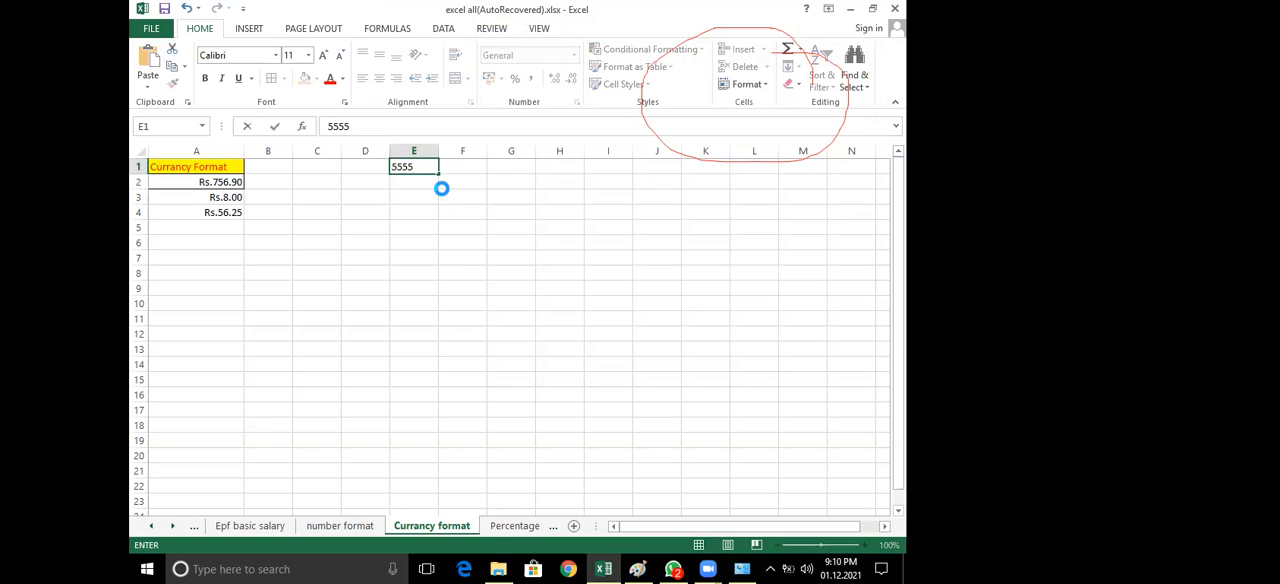
pyautogui.click(443, 190)
pyautogui.click(410, 166)
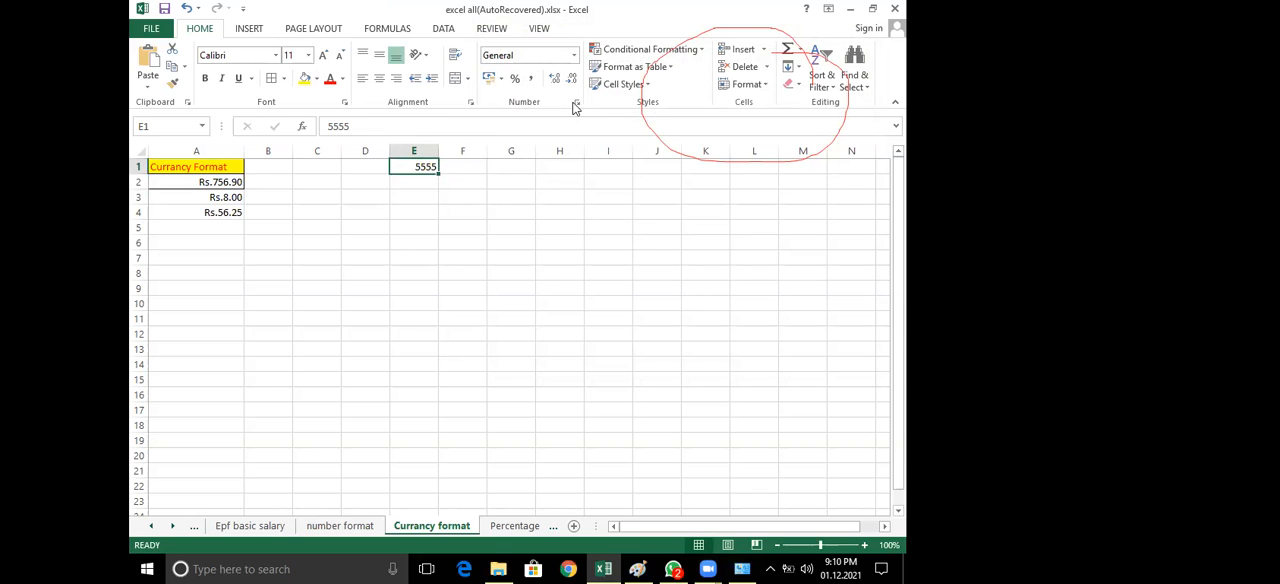
# Preview the Scientific, Special and Number categories for cell E1 in Format Cells, and cancel without applying any
pyautogui.click(576, 104)
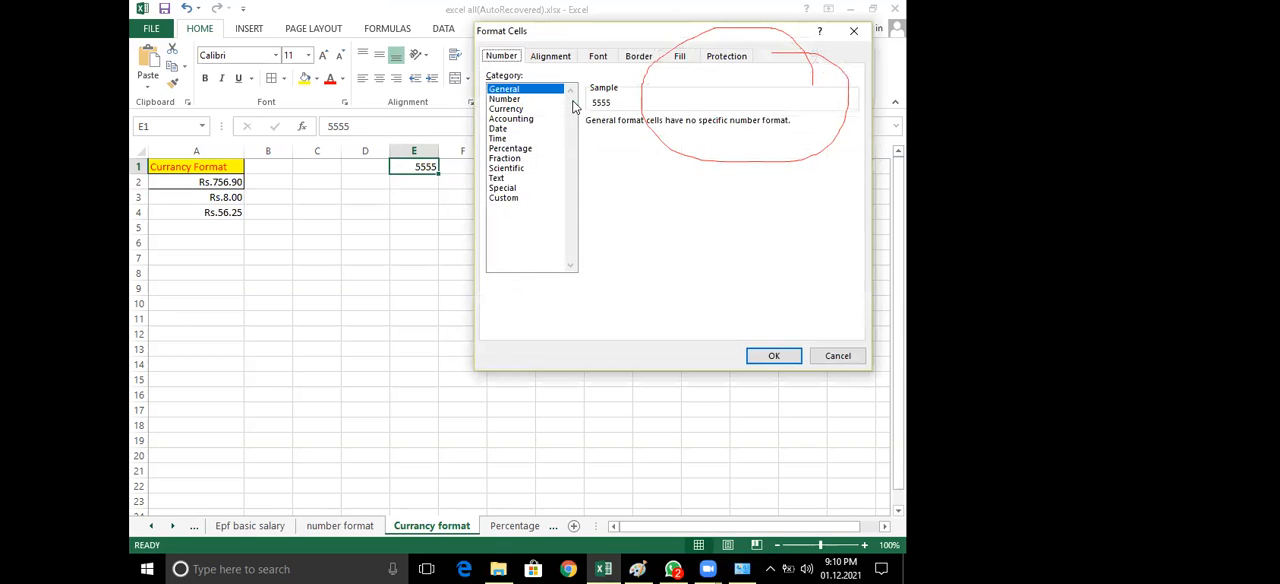
pyautogui.click(508, 150)
pyautogui.click(507, 168)
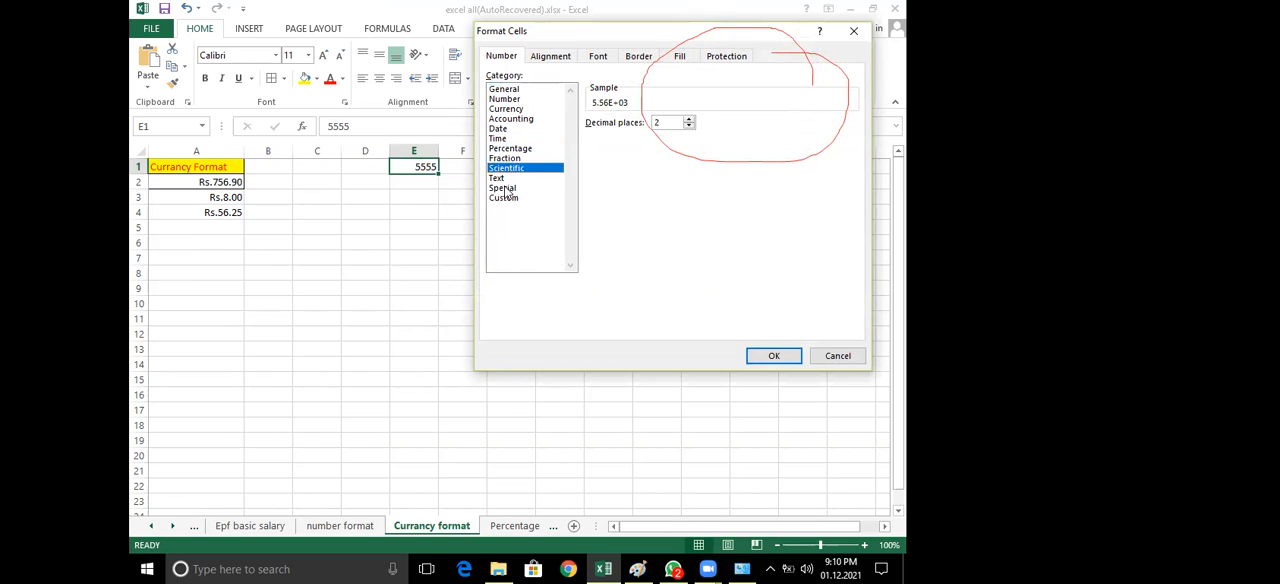
pyautogui.click(505, 188)
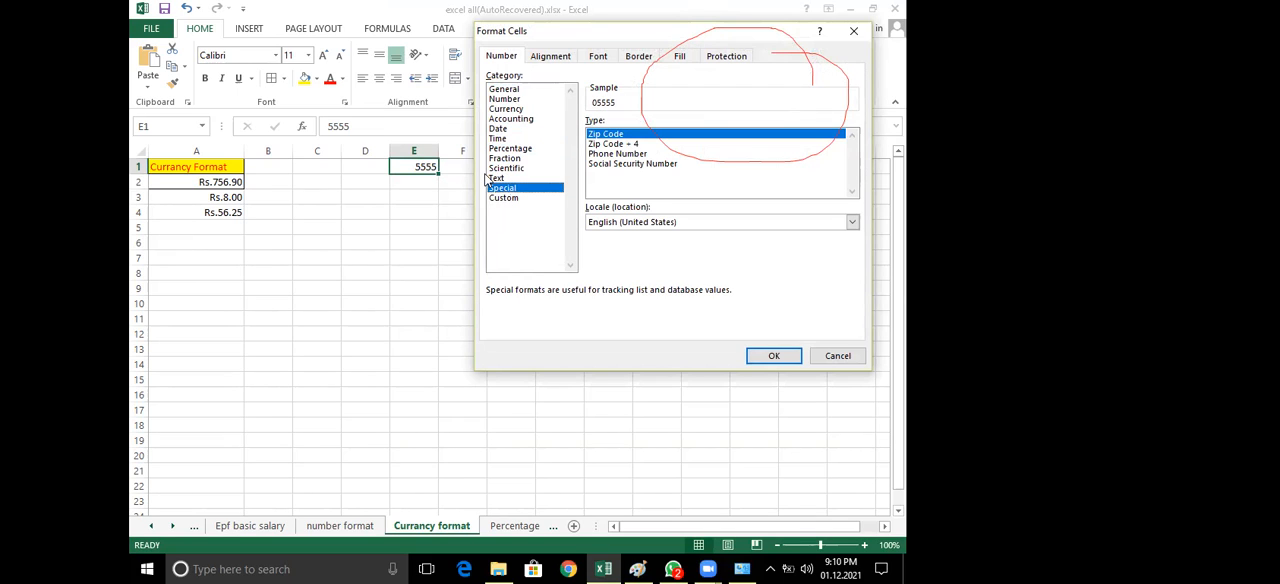
pyautogui.click(502, 99)
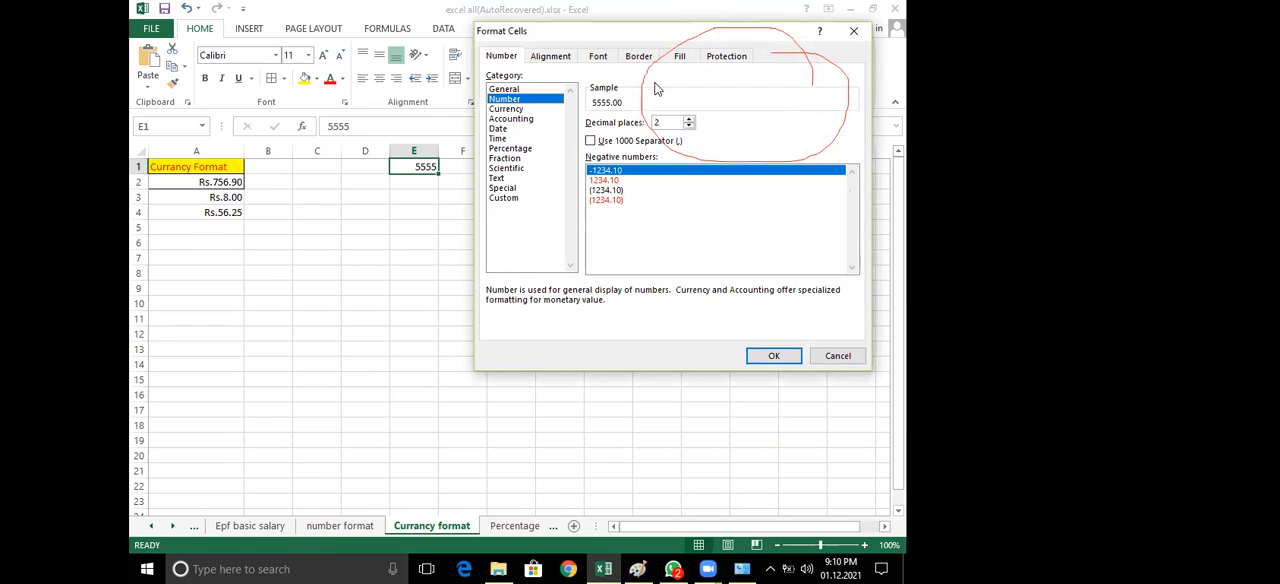
pyautogui.click(838, 356)
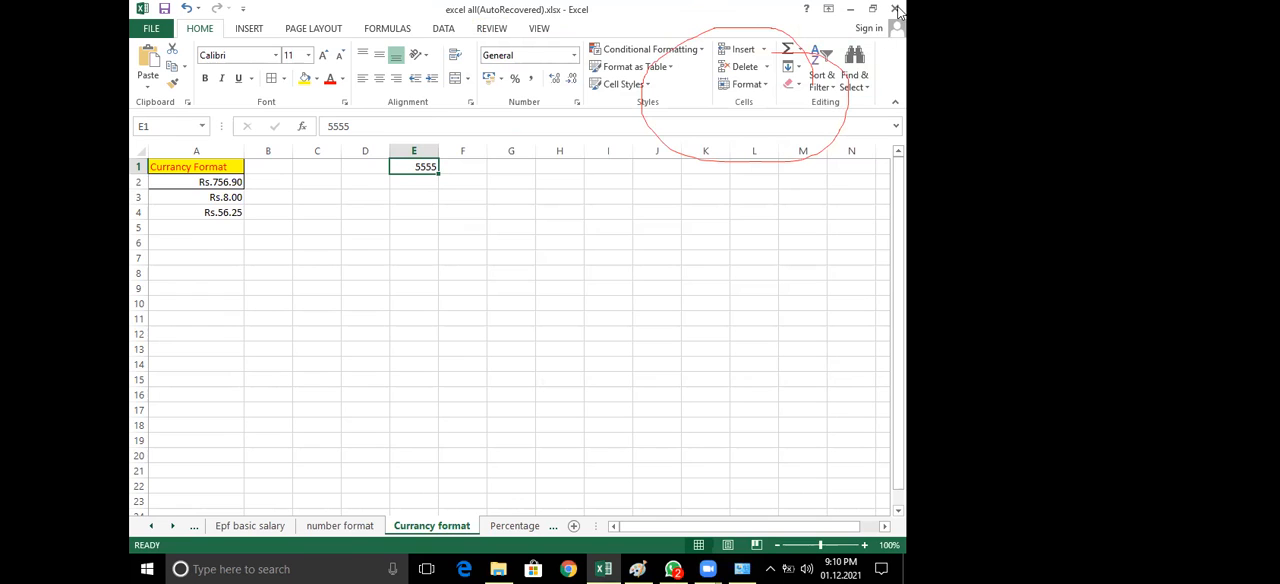
# Look briefly at the Percentage format sheet, return to the Currancy format sheet and clear cell E1
pyautogui.click(535, 526)
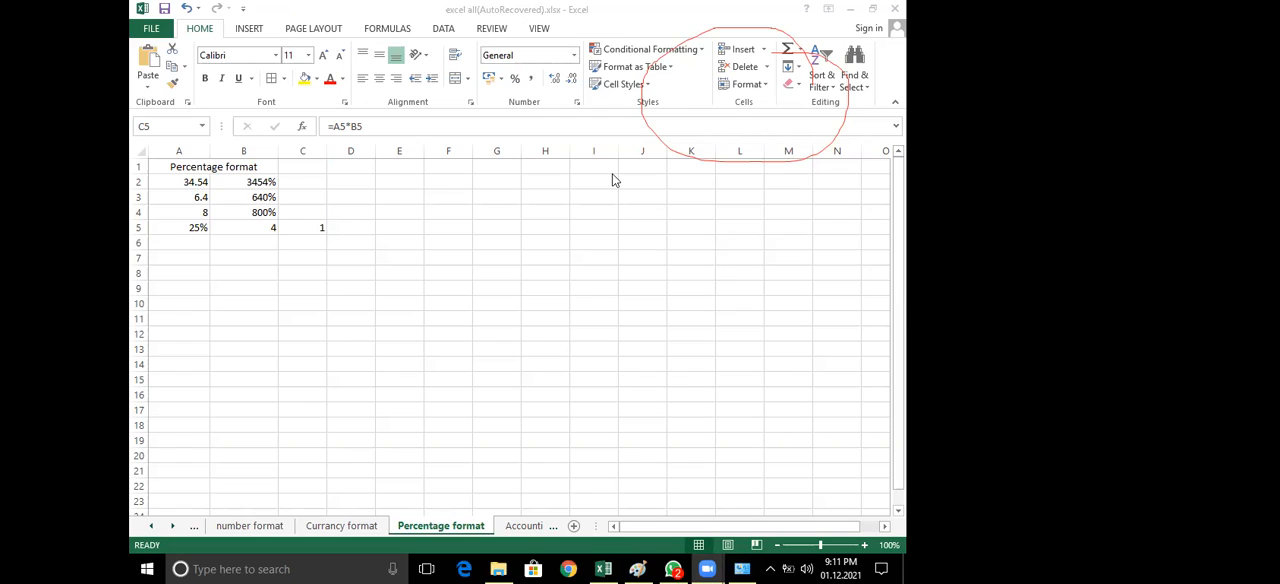
pyautogui.click(359, 527)
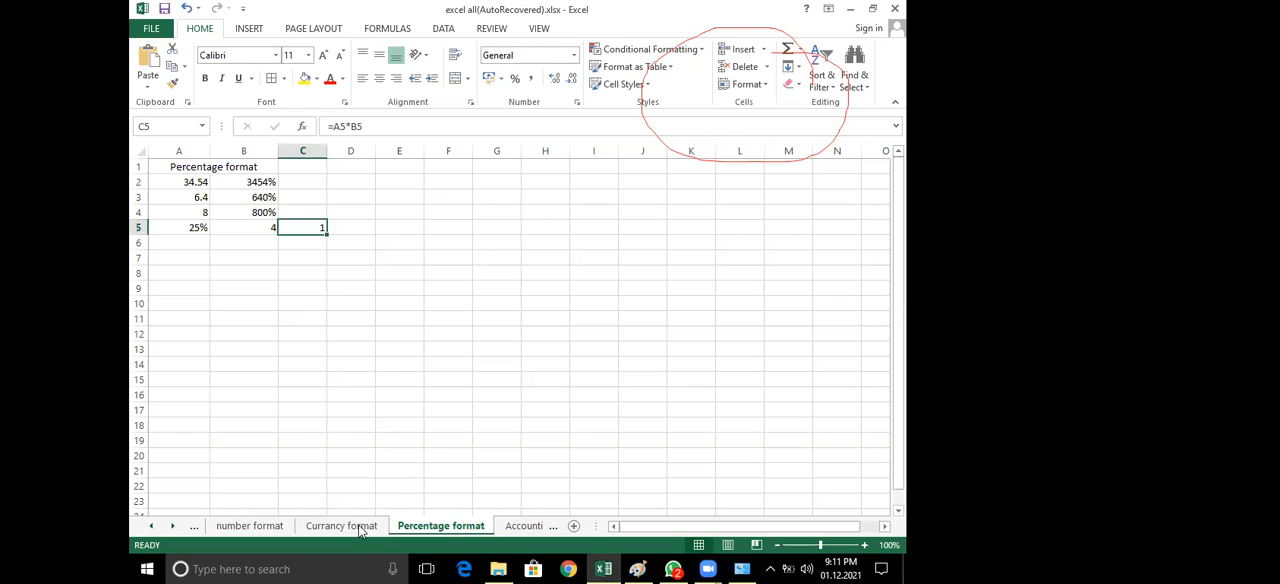
pyautogui.click(360, 528)
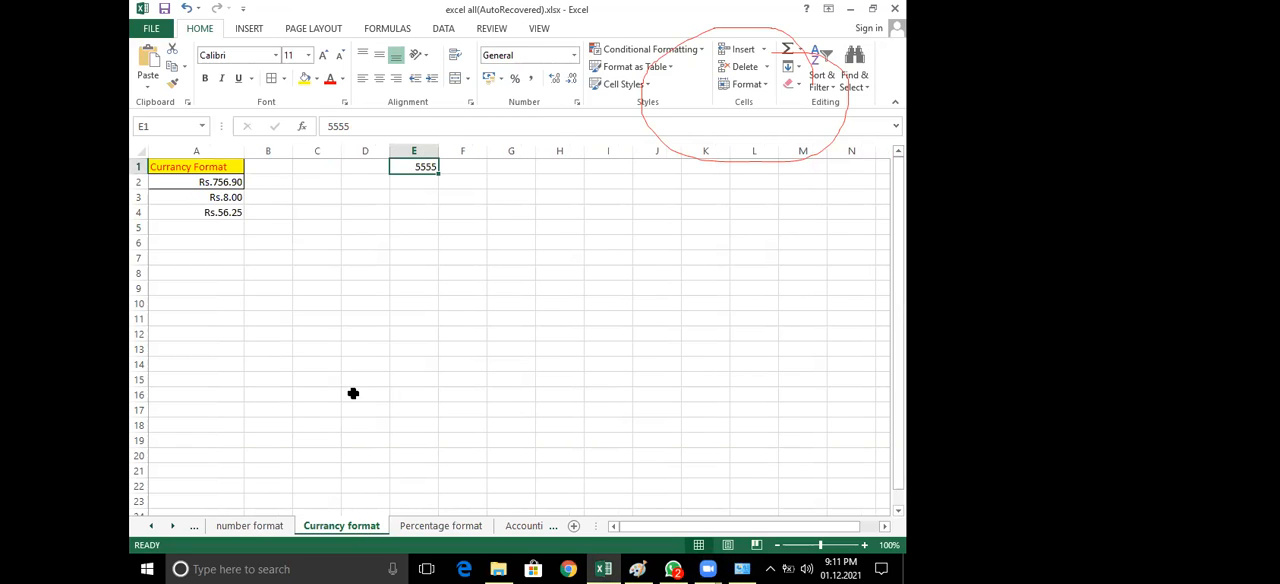
pyautogui.press('BackSpace')
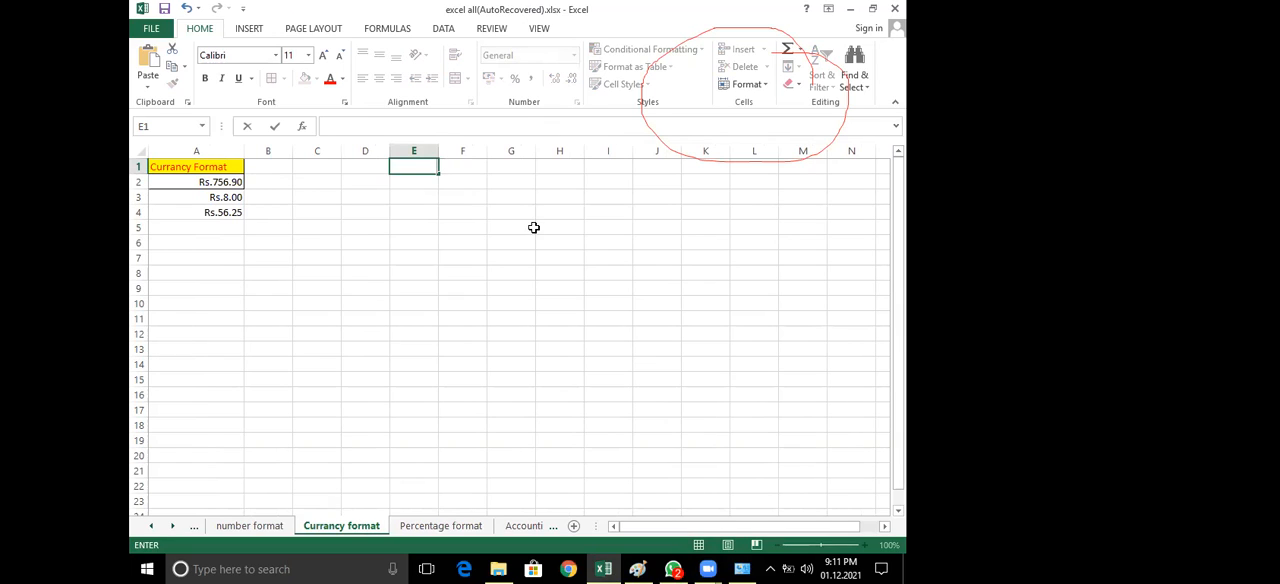
# On the Percentage format sheet, fill the merged heading yellow and add all borders to A1:B5
pyautogui.click(448, 517)
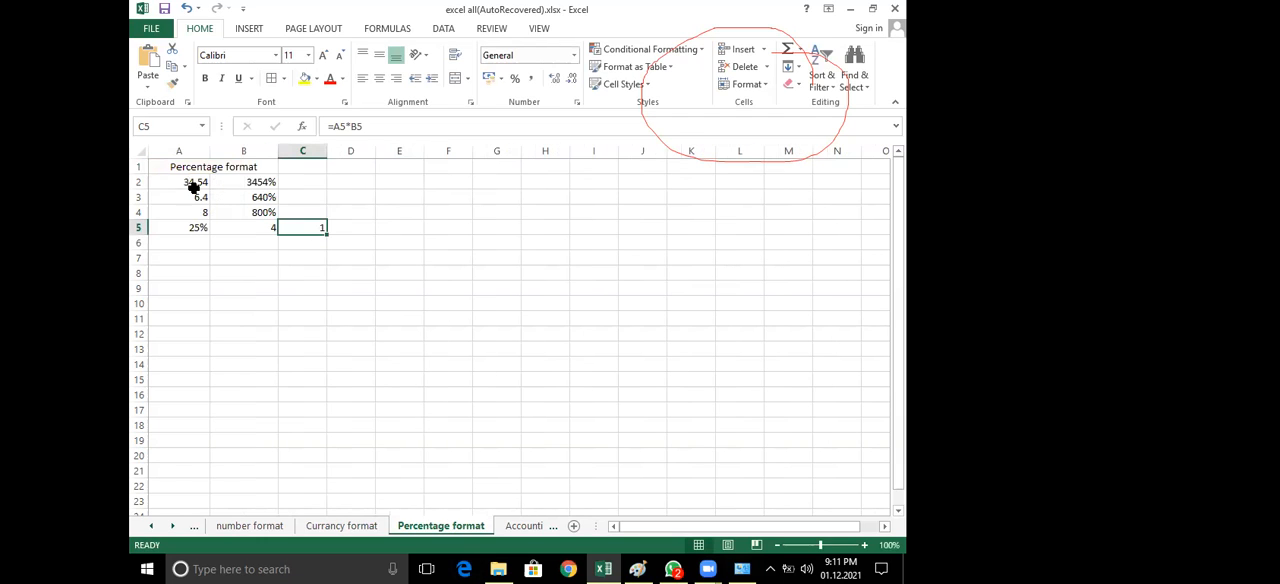
pyautogui.click(207, 167)
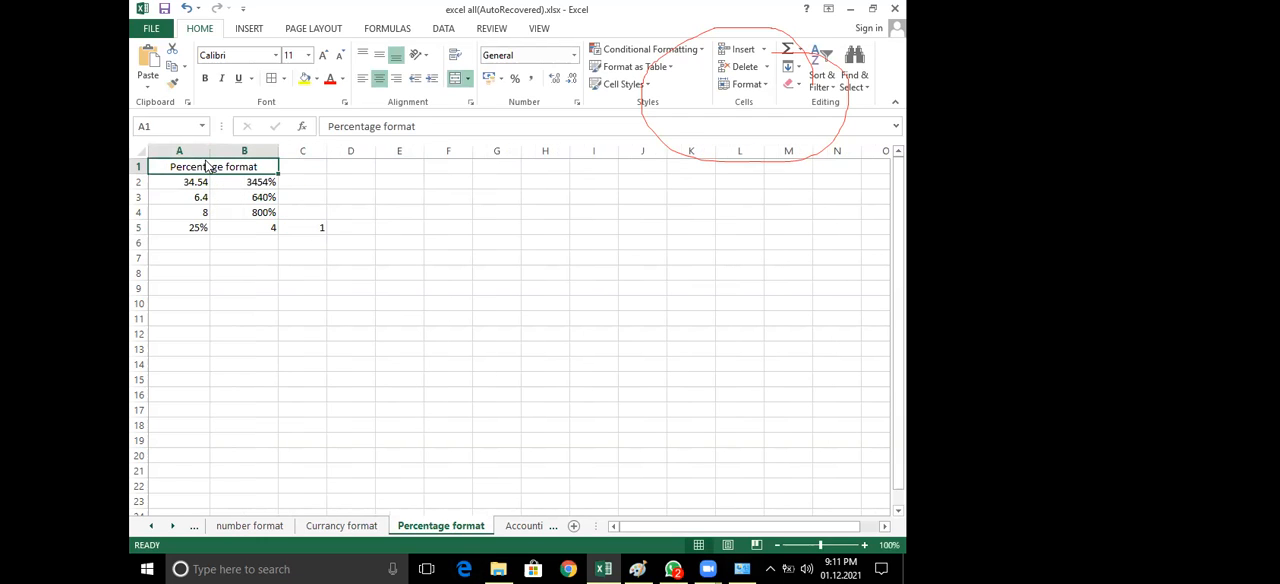
pyautogui.click(305, 78)
pyautogui.moveTo(193, 166); pyautogui.dragTo(191, 229)
pyautogui.click(272, 80)
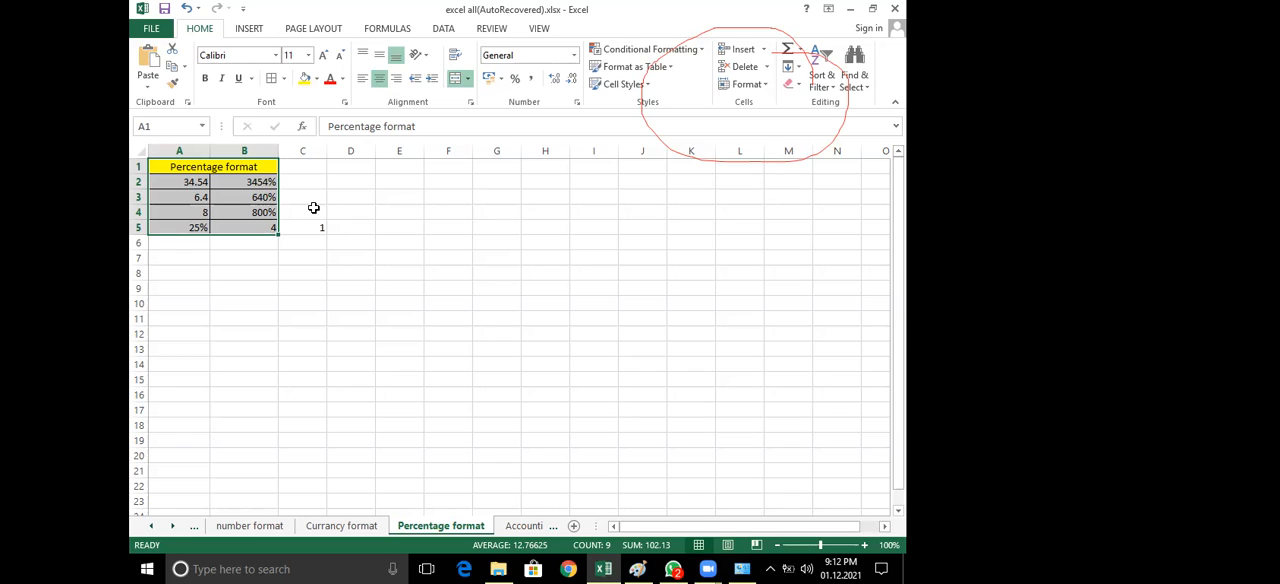
# Select cell A2 and draw a freehand percent sign in quotation marks over the empty cells around F2:J5
pyautogui.click(190, 180)
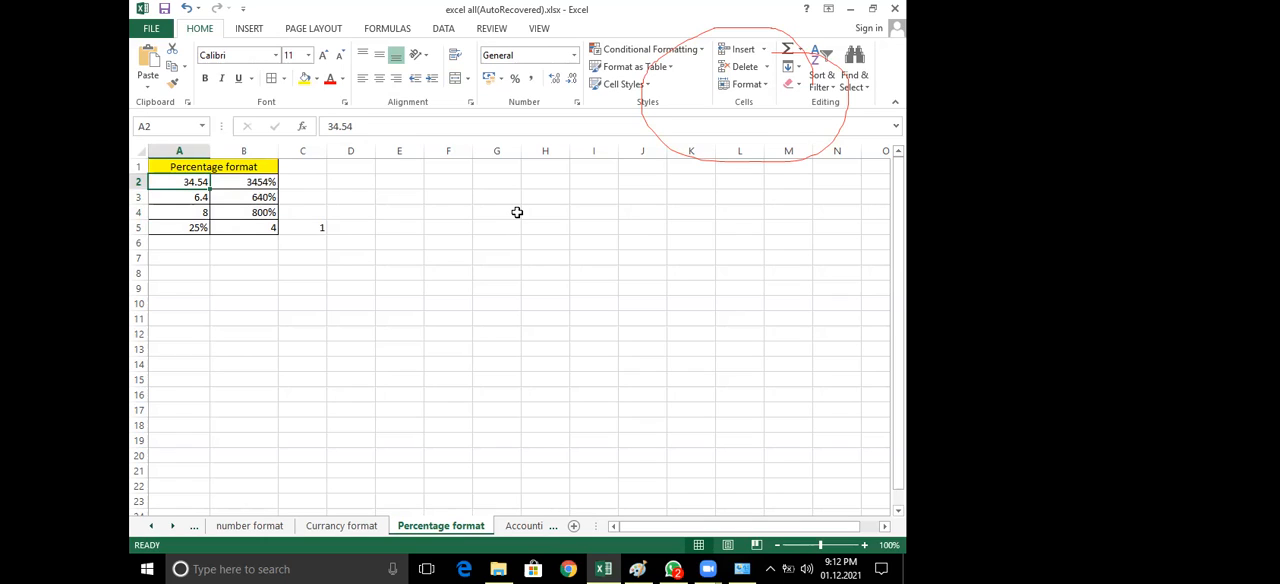
pyautogui.moveTo(554, 170)
pyautogui.mouseDown()
pyautogui.moveTo(513, 246)
pyautogui.moveTo(543, 226)
pyautogui.mouseUp()
pyautogui.moveTo(501, 194)
pyautogui.mouseDown()
pyautogui.moveTo(450, 197)
pyautogui.moveTo(451, 182)
pyautogui.moveTo(459, 198)
pyautogui.mouseUp()
pyautogui.moveTo(613, 167)
pyautogui.mouseDown()
pyautogui.moveTo(612, 200)
pyautogui.moveTo(630, 198)
pyautogui.moveTo(603, 182)
pyautogui.moveTo(609, 196)
pyautogui.moveTo(634, 168)
pyautogui.moveTo(634, 182)
pyautogui.mouseUp()
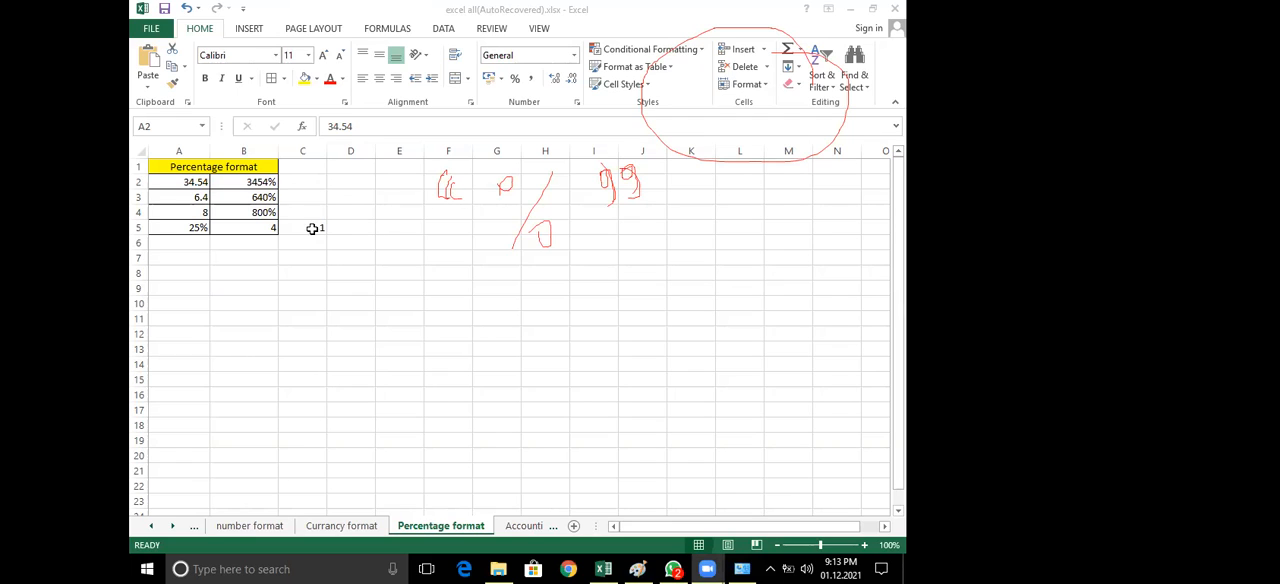
pyautogui.click(262, 185)
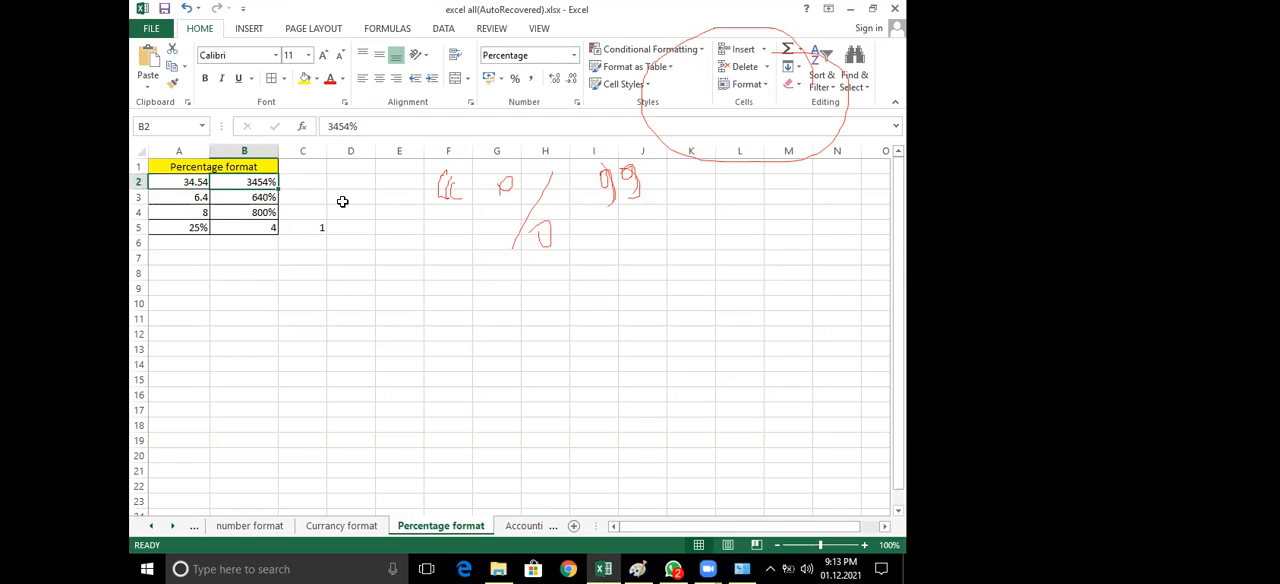
pyautogui.click(341, 204)
pyautogui.click(319, 180)
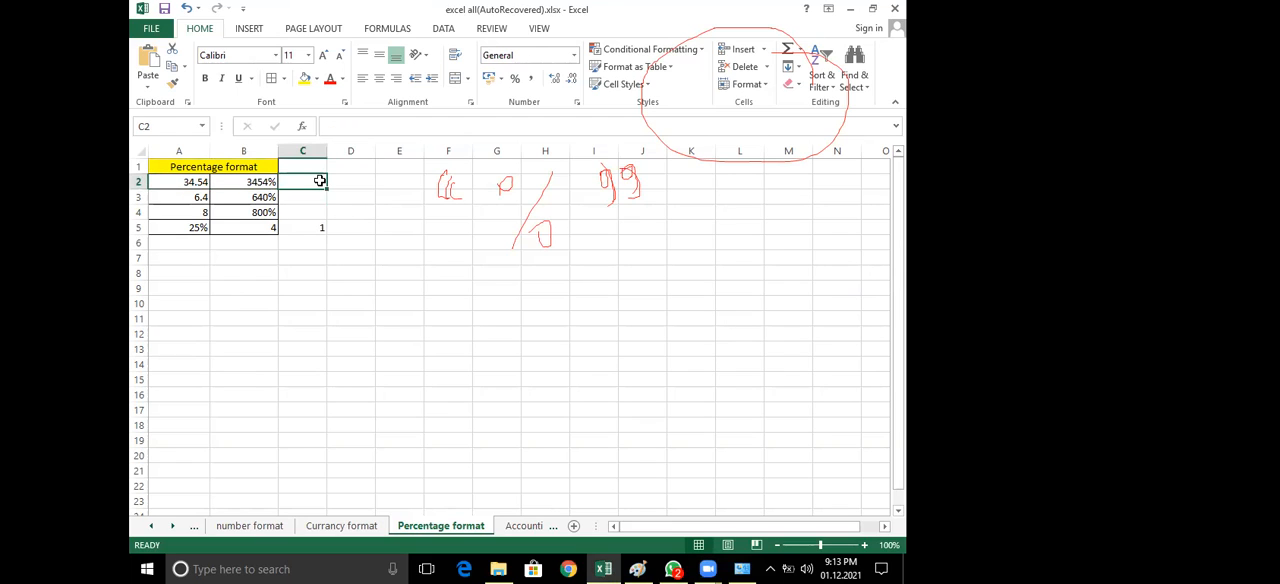
# Apply the Percentage number format to cells B2, B3 and B4 one after another
pyautogui.click(263, 183)
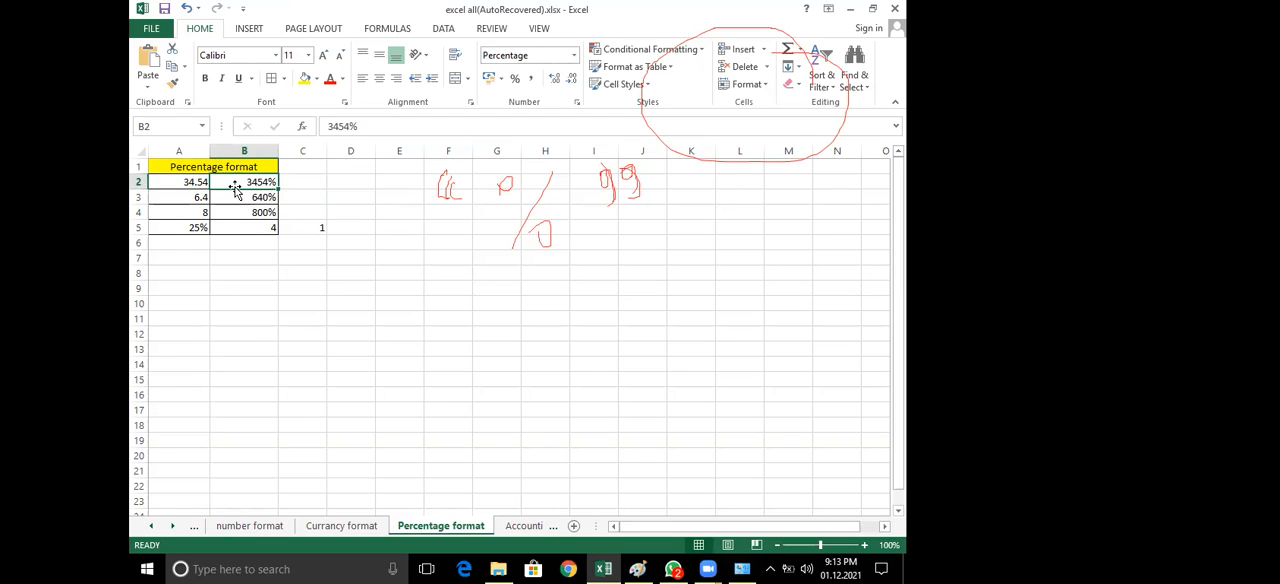
pyautogui.click(574, 55)
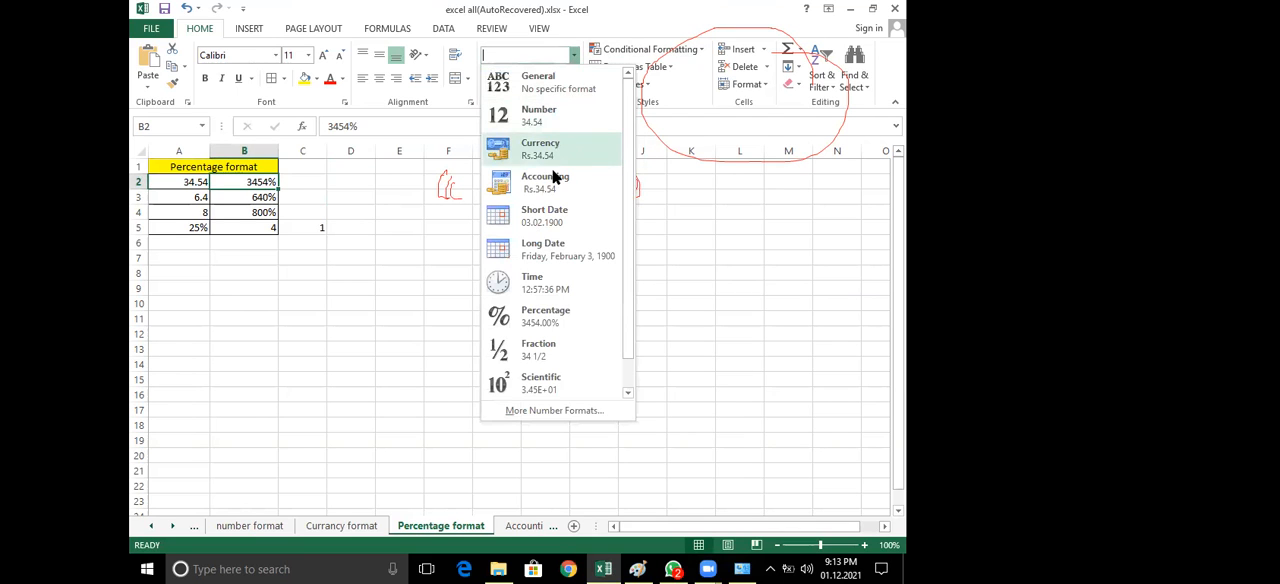
pyautogui.click(551, 320)
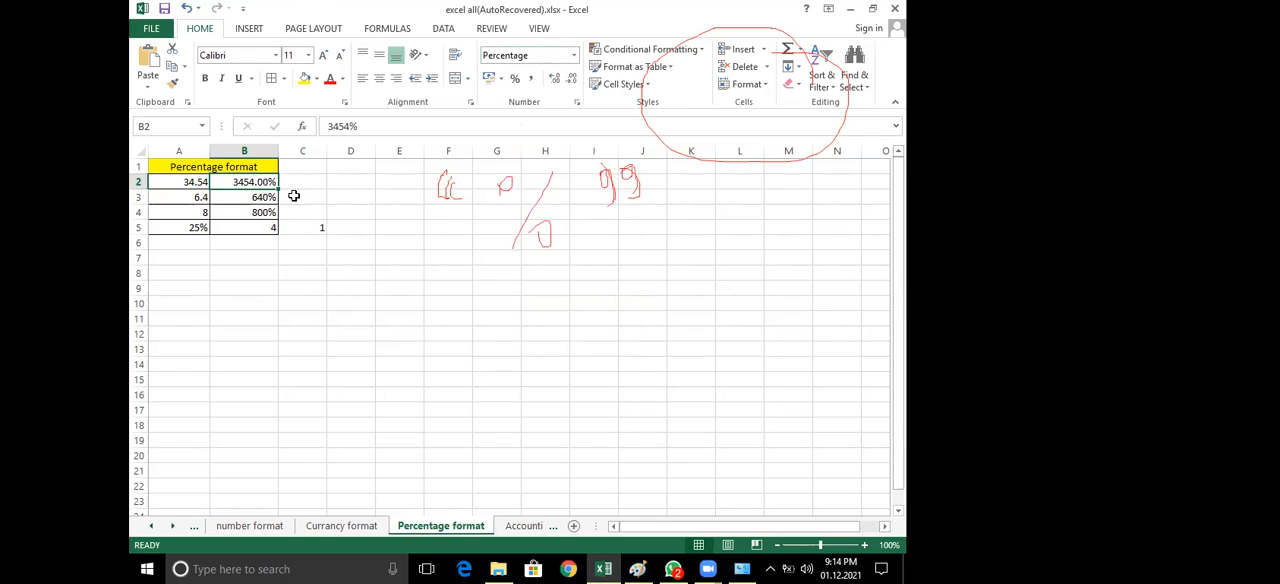
pyautogui.click(256, 197)
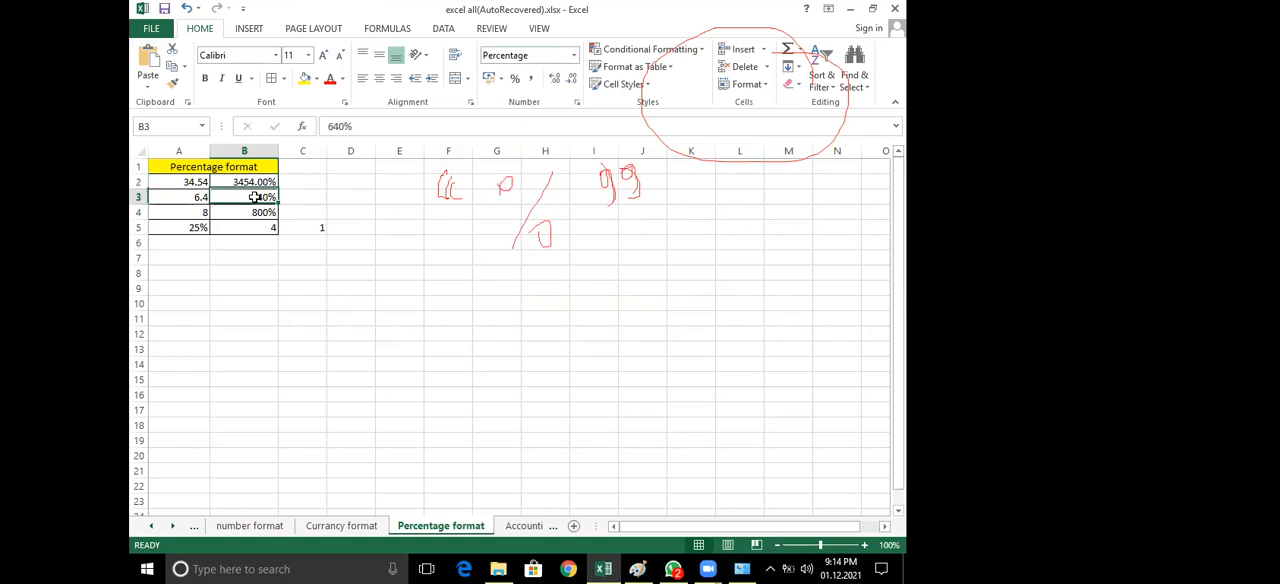
pyautogui.click(574, 55)
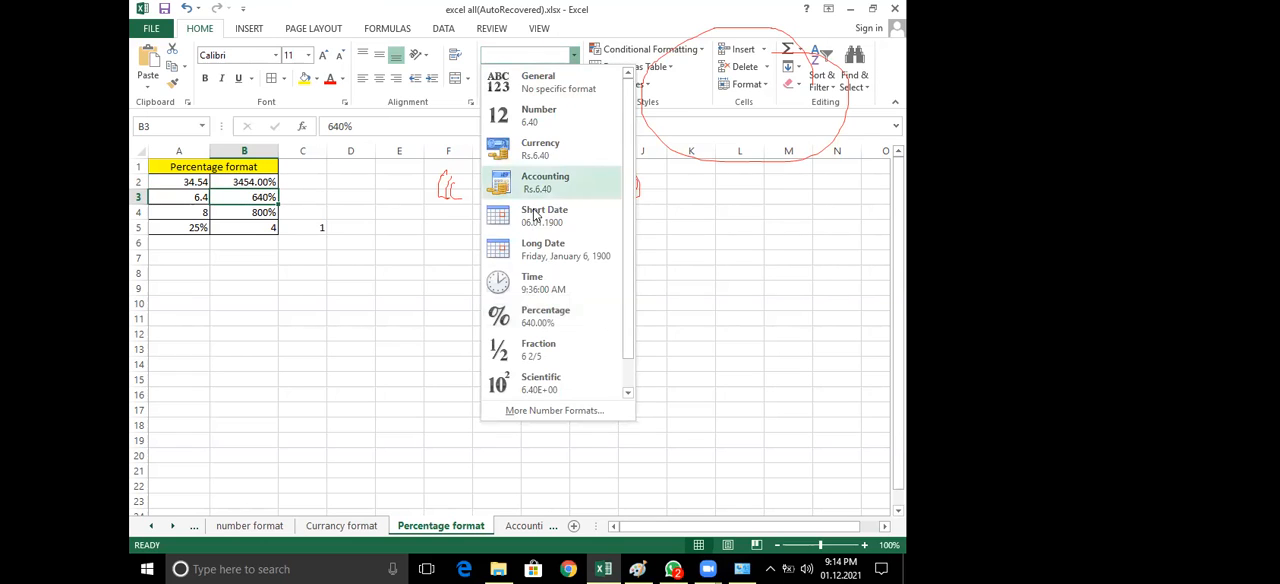
pyautogui.click(543, 323)
pyautogui.click(257, 211)
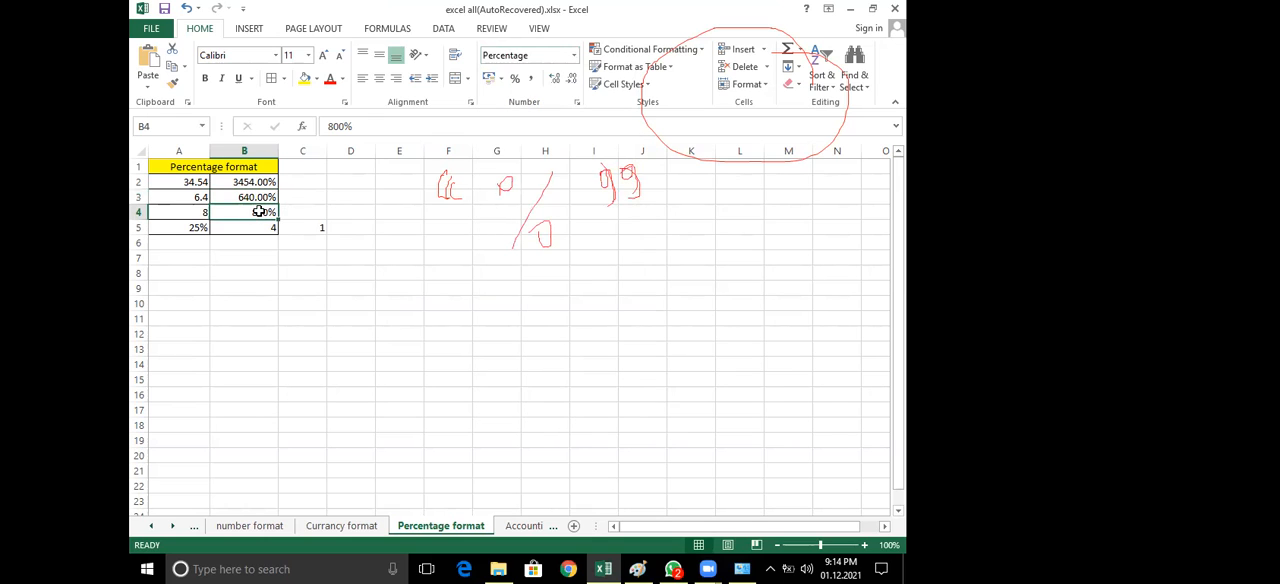
pyautogui.click(574, 55)
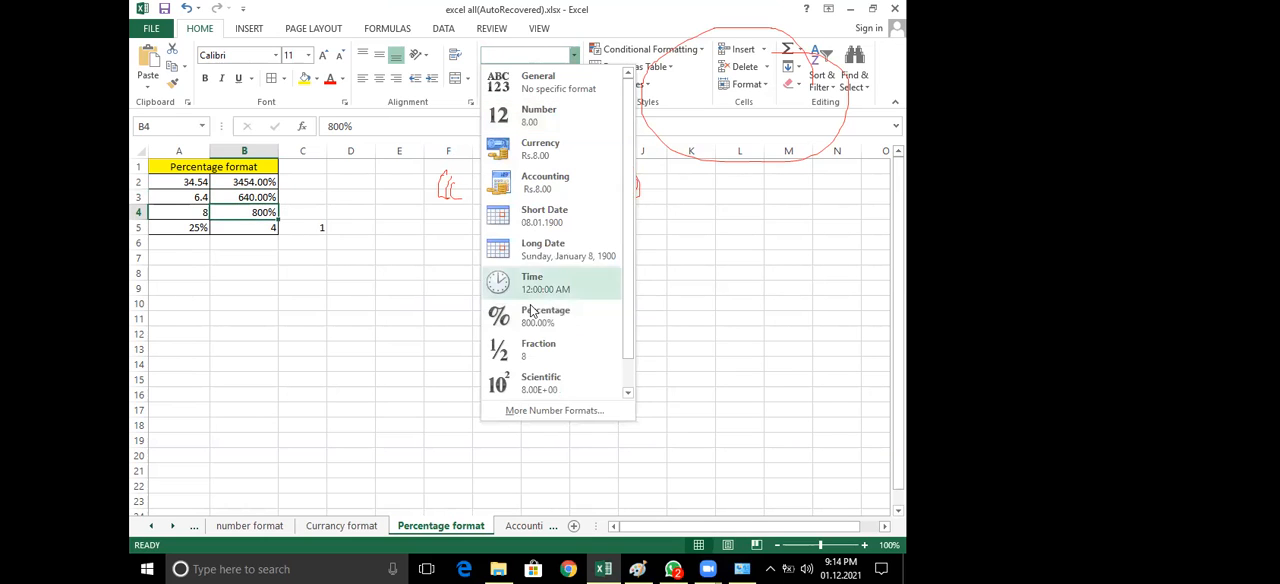
pyautogui.click(532, 309)
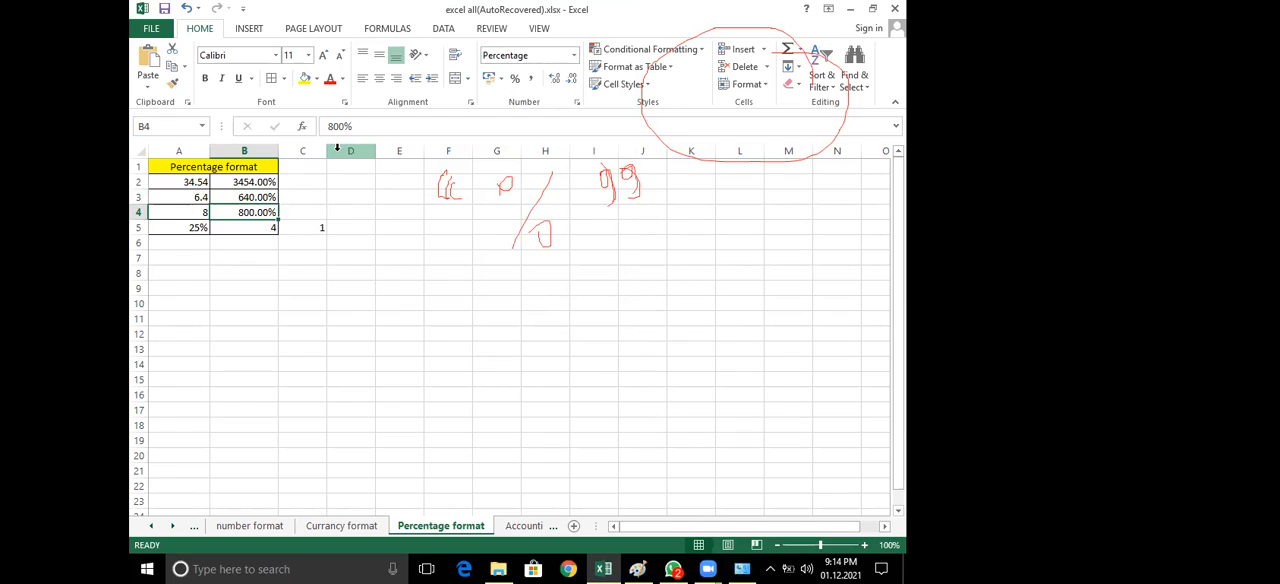
pyautogui.click(194, 181)
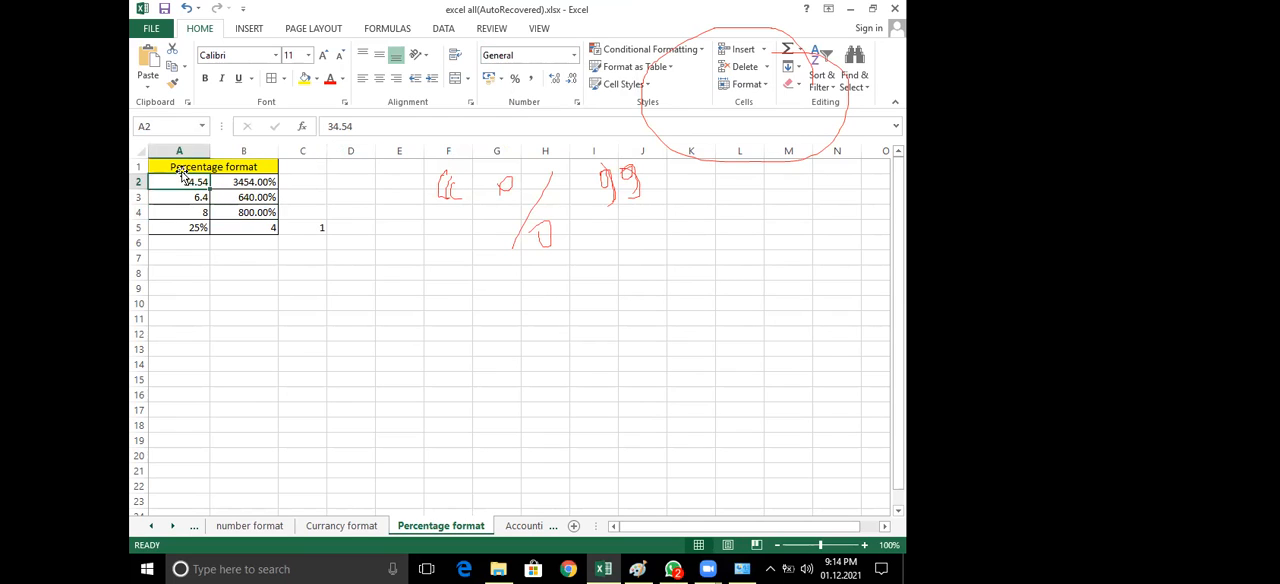
pyautogui.click(265, 183)
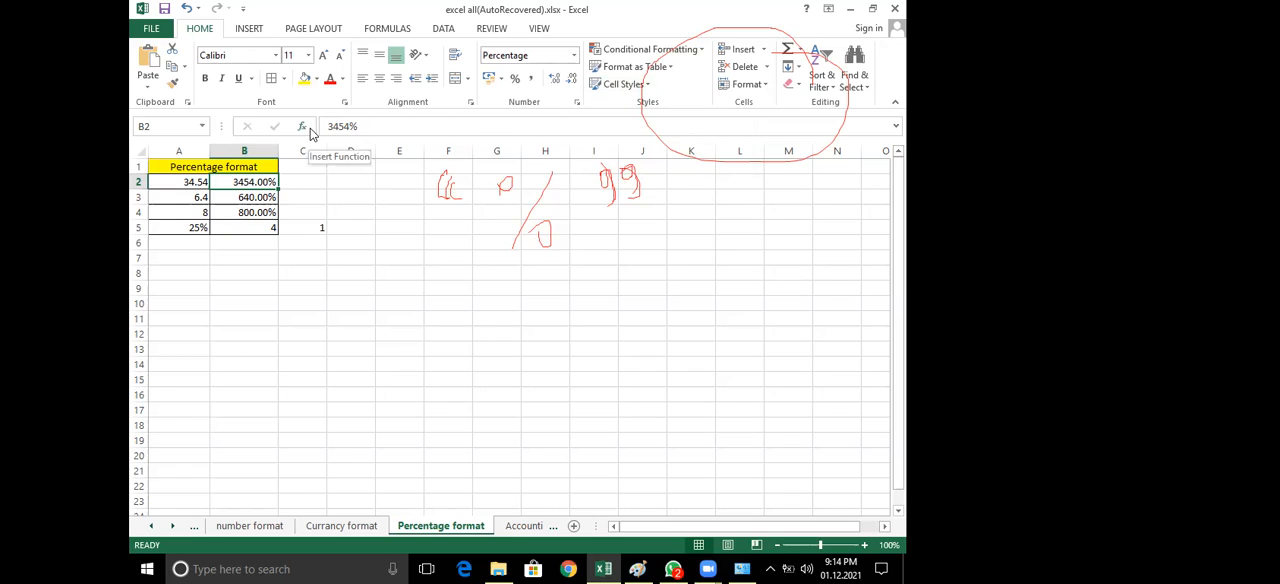
pyautogui.click(298, 182)
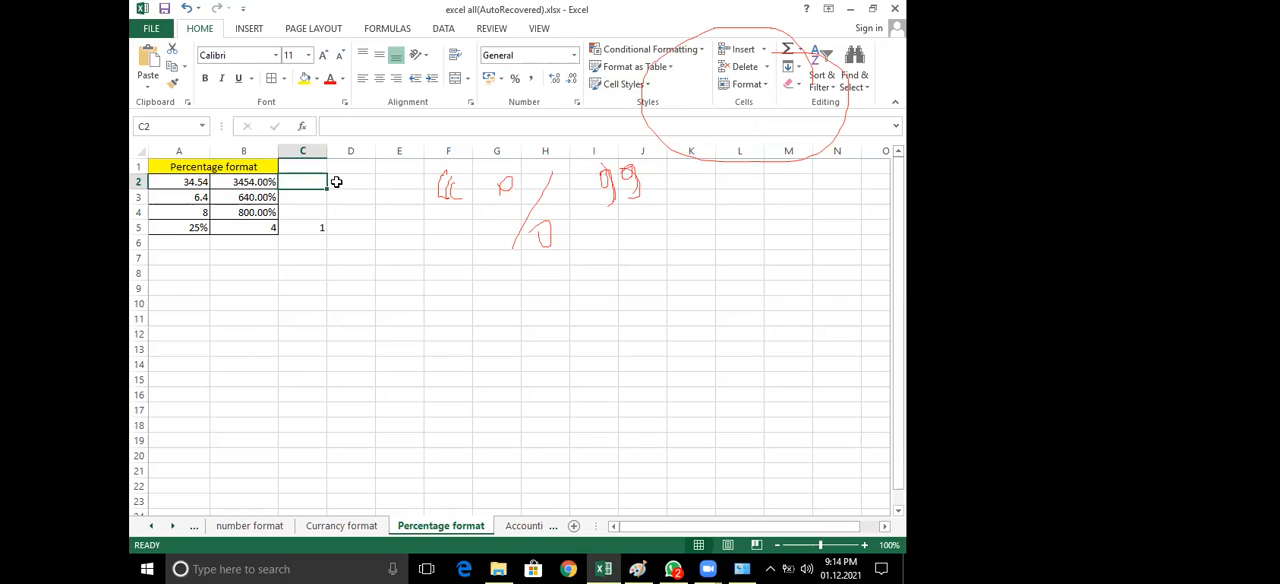
pyautogui.moveTo(175, 166); pyautogui.dragTo(226, 229)
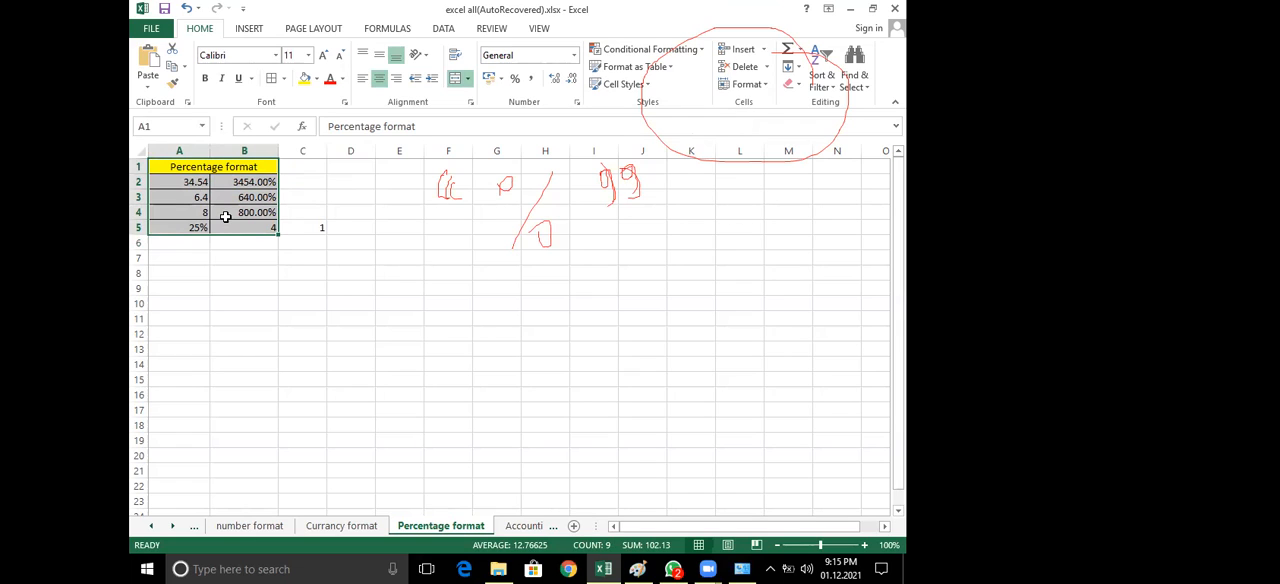
# Enter 34.54 in cell E2 and apply the Percentage number format to it
pyautogui.click(401, 186)
pyautogui.write('34.54')
pyautogui.press('Return')
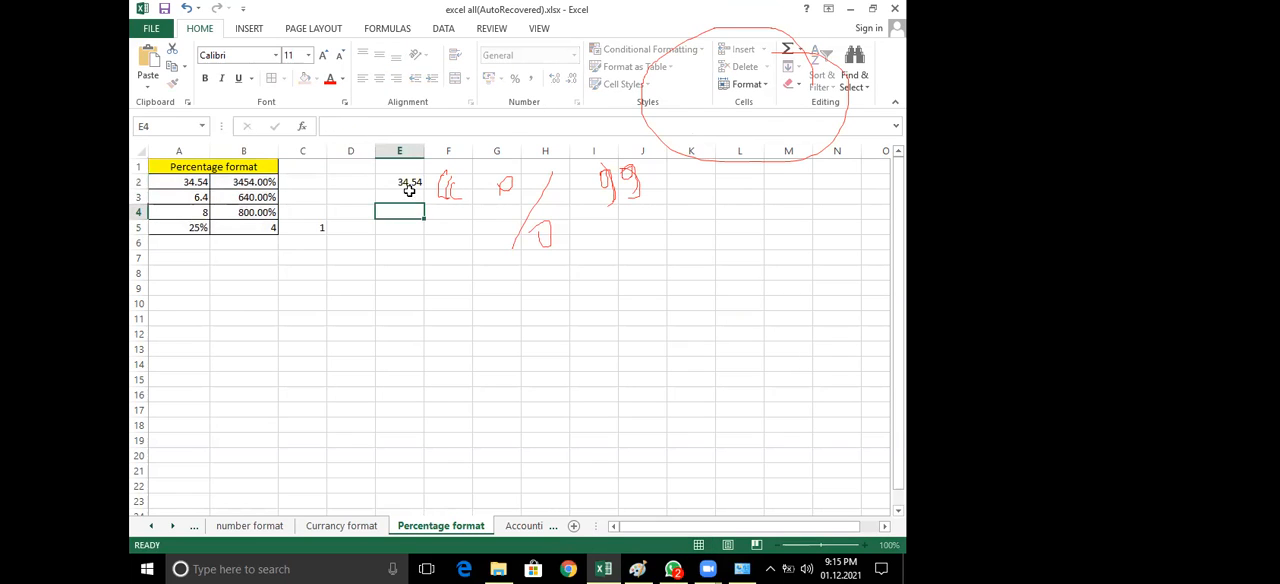
pyautogui.click(412, 181)
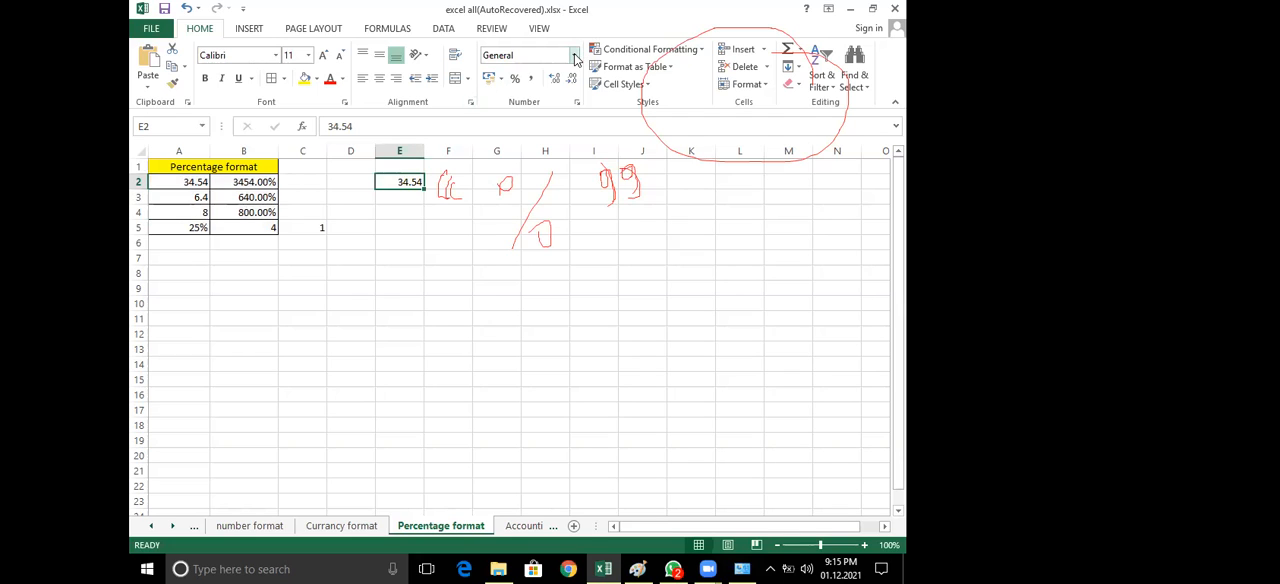
pyautogui.click(574, 55)
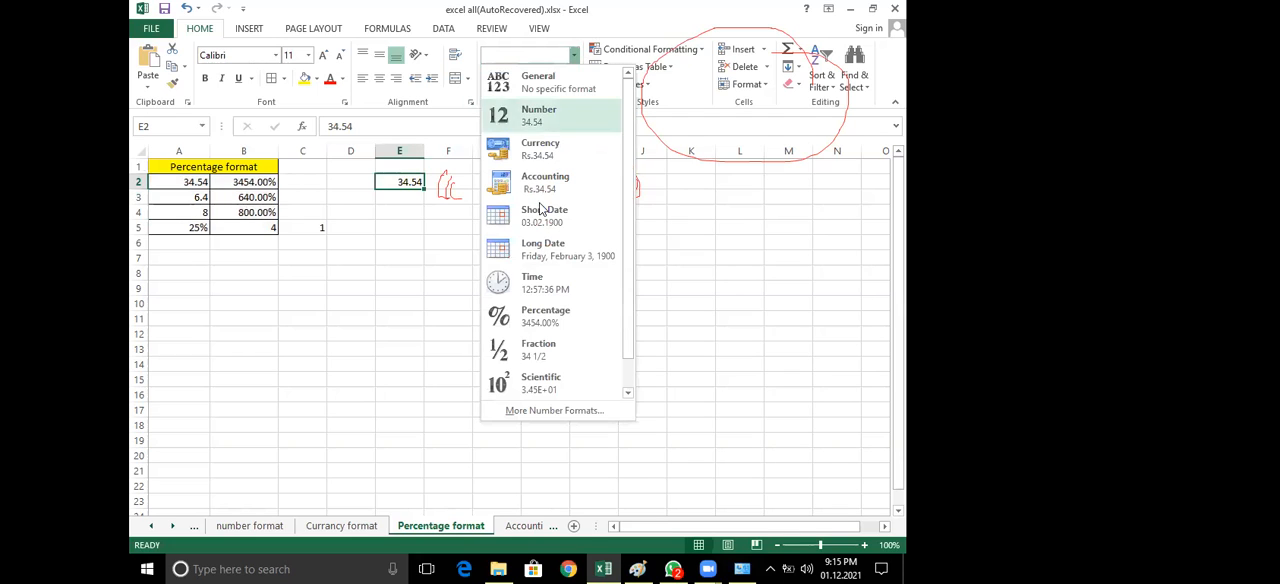
pyautogui.click(514, 328)
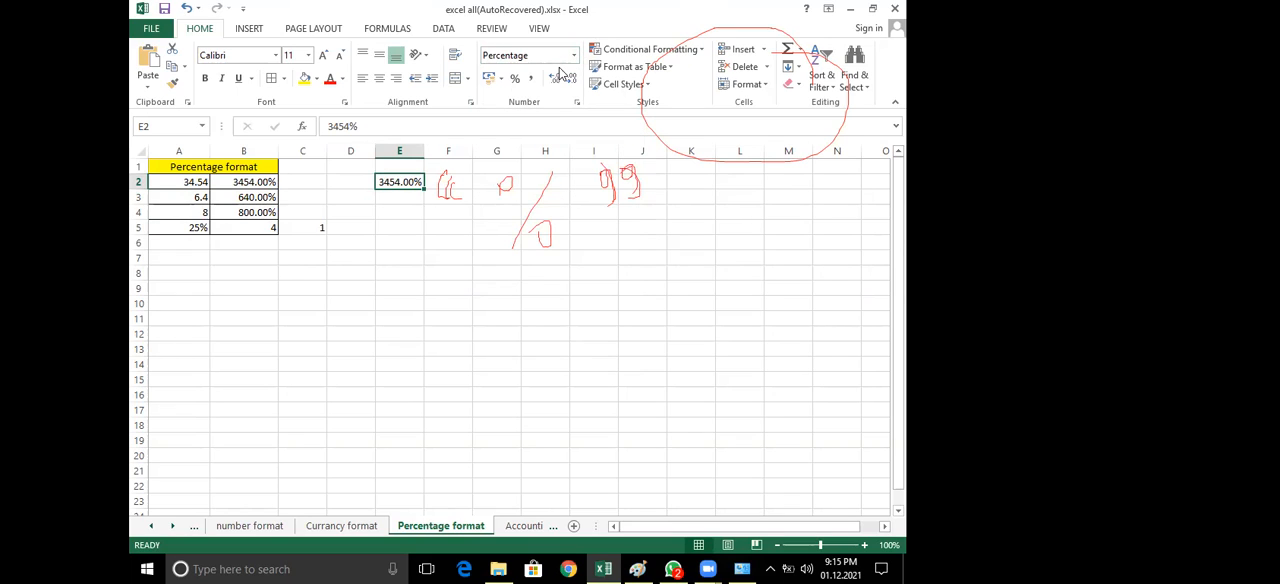
# Undo and reapply the Percentage number format on cell E2, and clear the cell's contents
pyautogui.hotkey('ctrl', 'z')
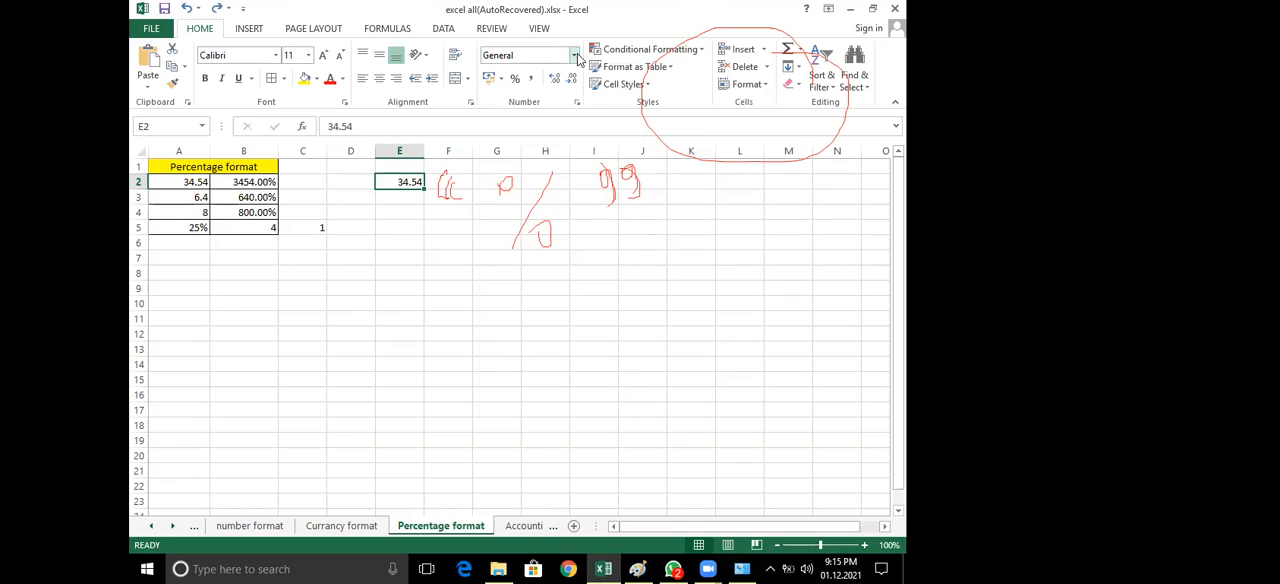
pyautogui.click(575, 56)
pyautogui.click(524, 330)
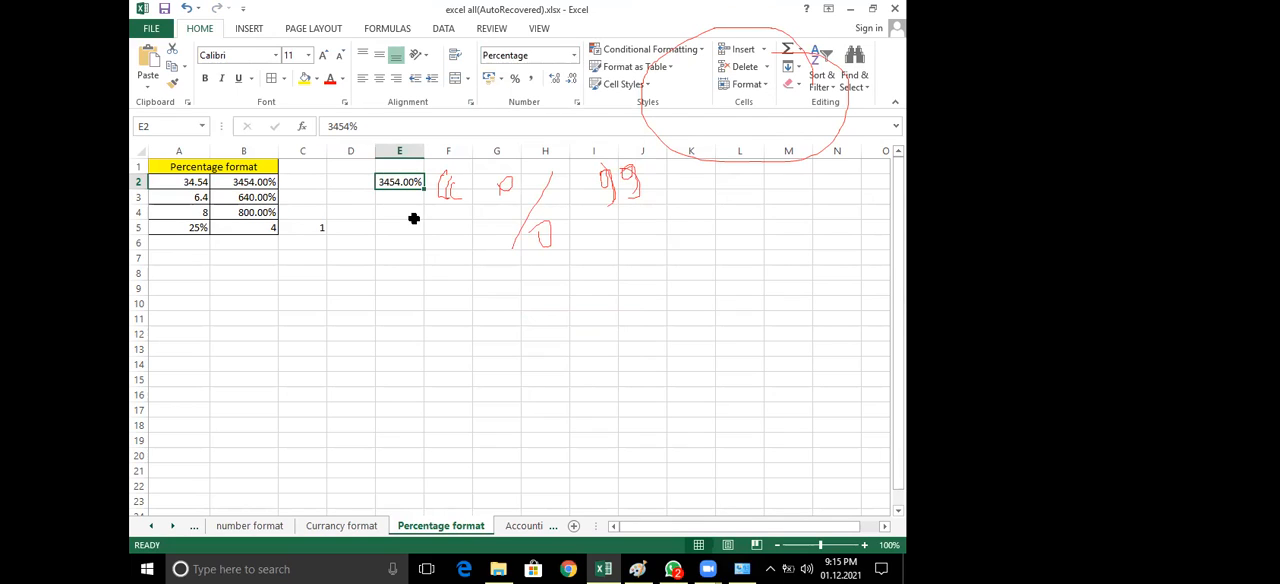
pyautogui.press('BackSpace')
pyautogui.click(397, 257)
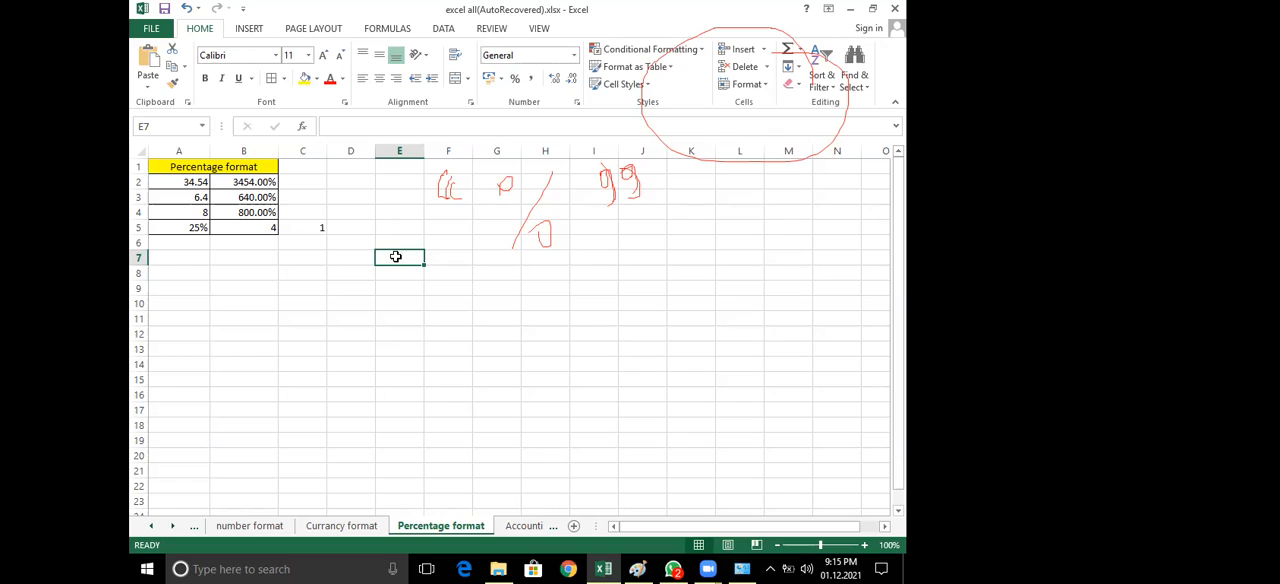
# Examine the percentage in B4 against its source value in A4, and review the percentages in B2:B4
pyautogui.click(258, 212)
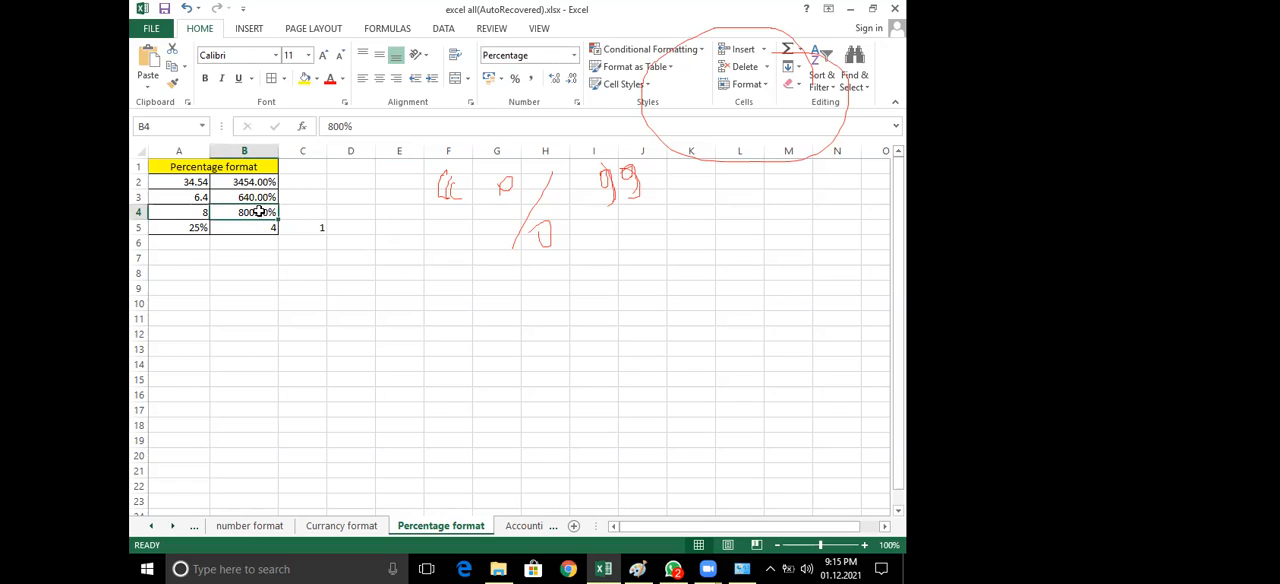
pyautogui.click(200, 210)
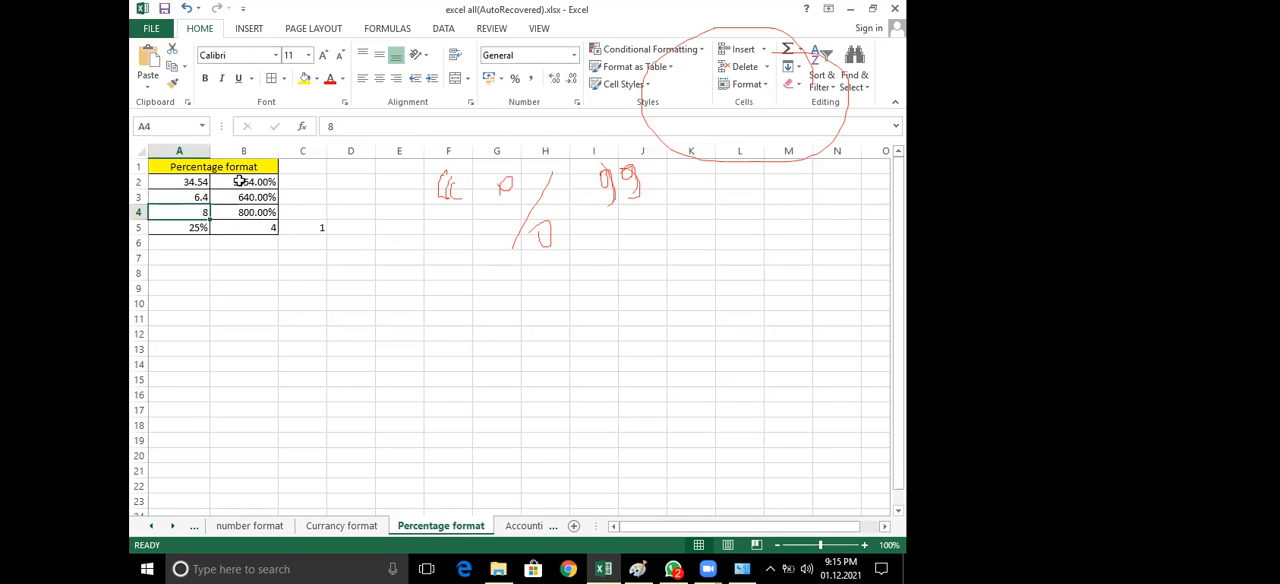
pyautogui.click(358, 211)
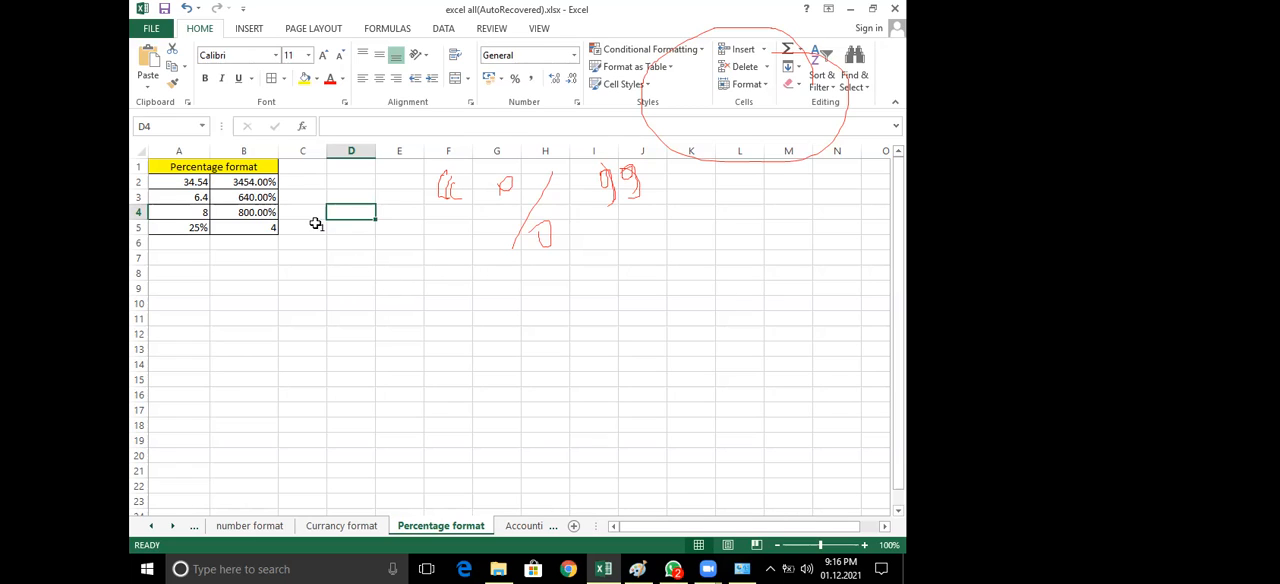
pyautogui.click(245, 184)
pyautogui.moveTo(250, 197); pyautogui.dragTo(250, 213)
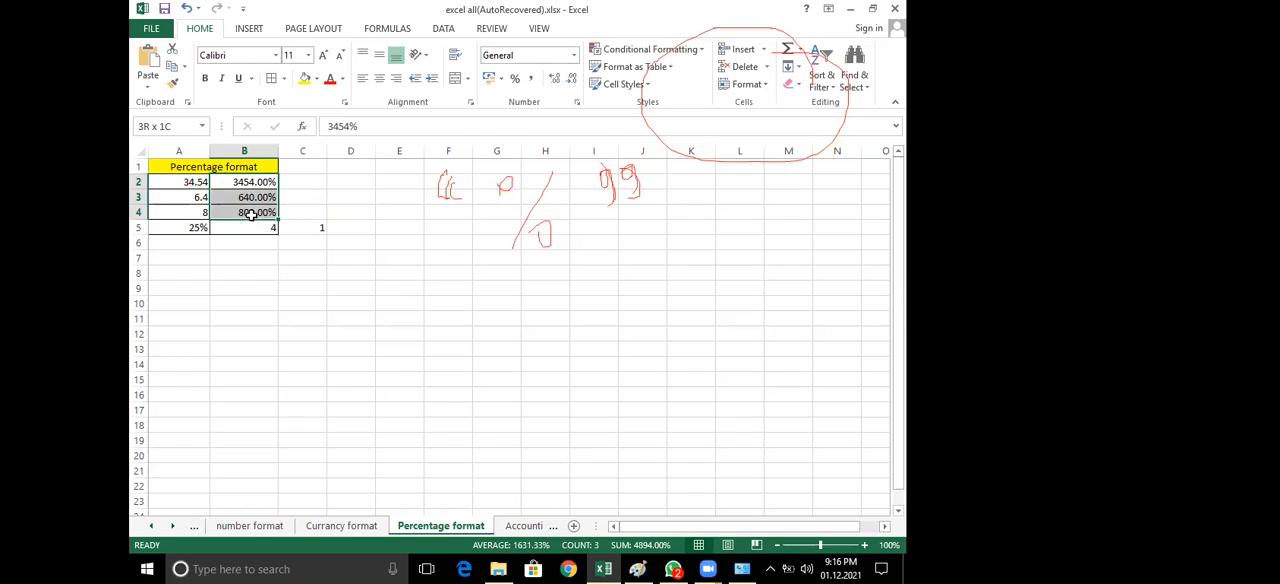
pyautogui.moveTo(250, 213); pyautogui.dragTo(250, 213)
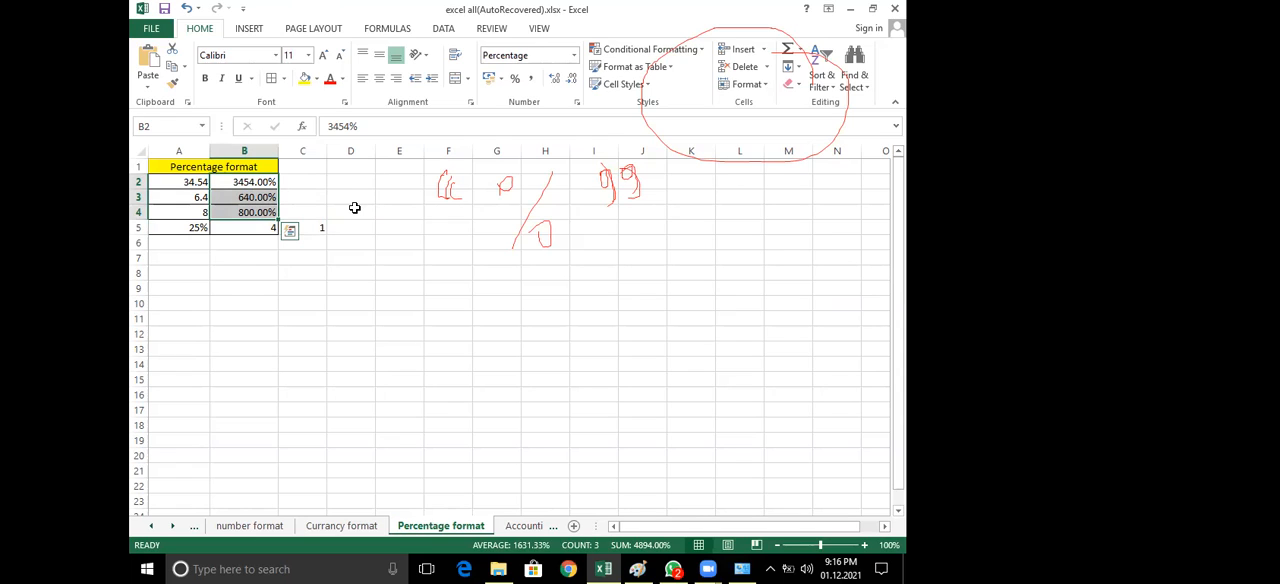
# Enter 25 in cell E8 and 25% in cell F8
pyautogui.click(398, 278)
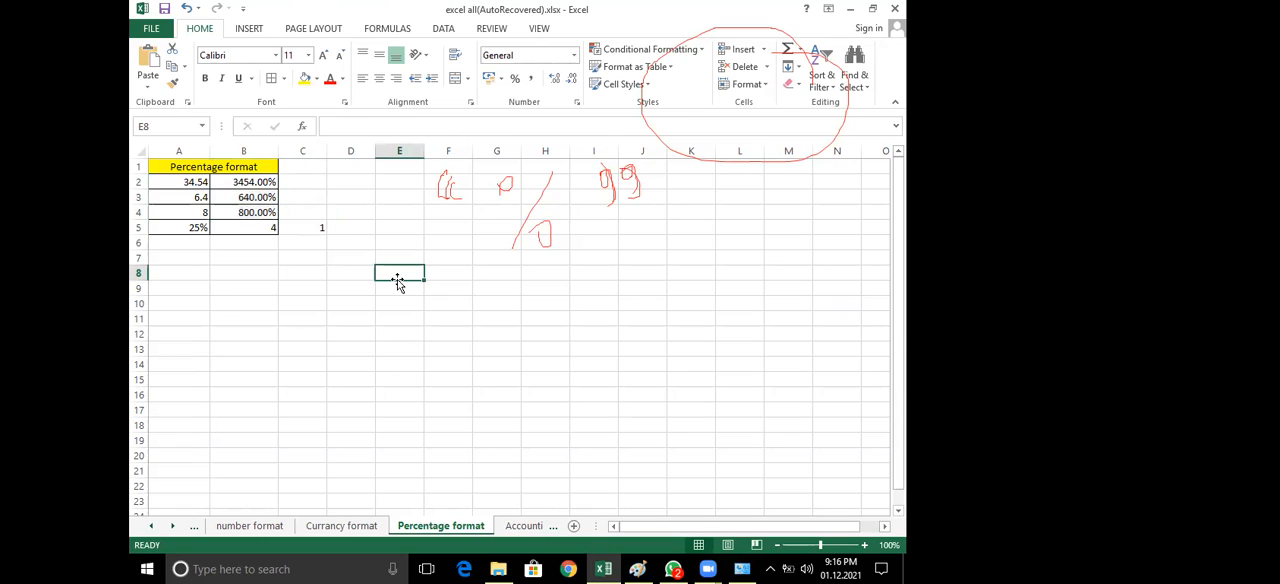
pyautogui.write('25')
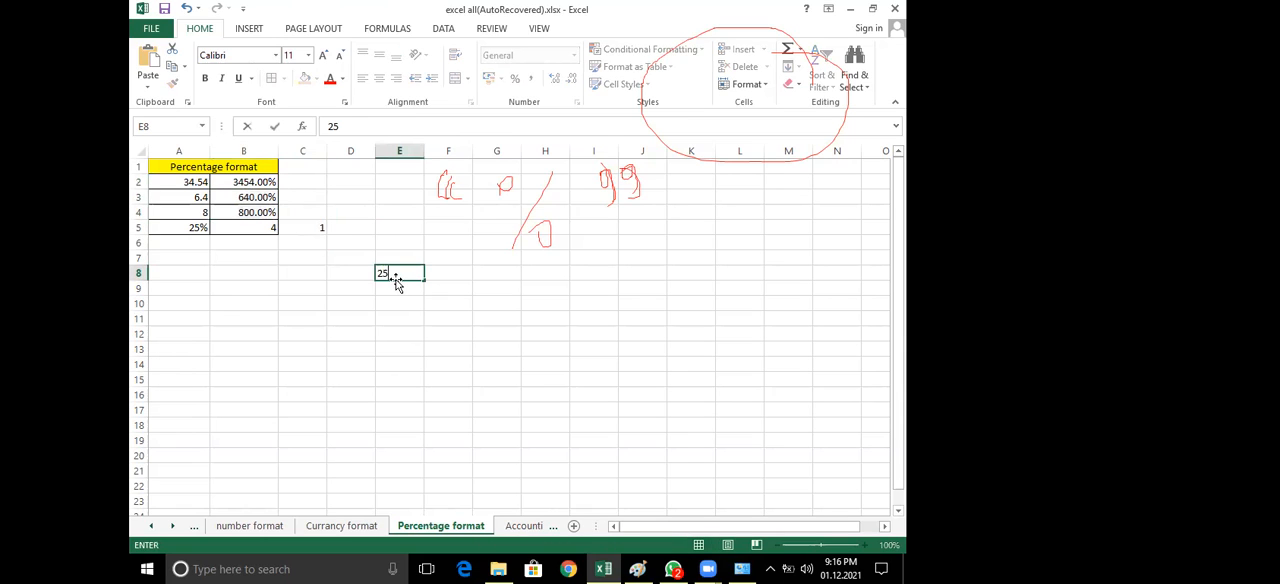
pyautogui.click(450, 254)
pyautogui.click(442, 279)
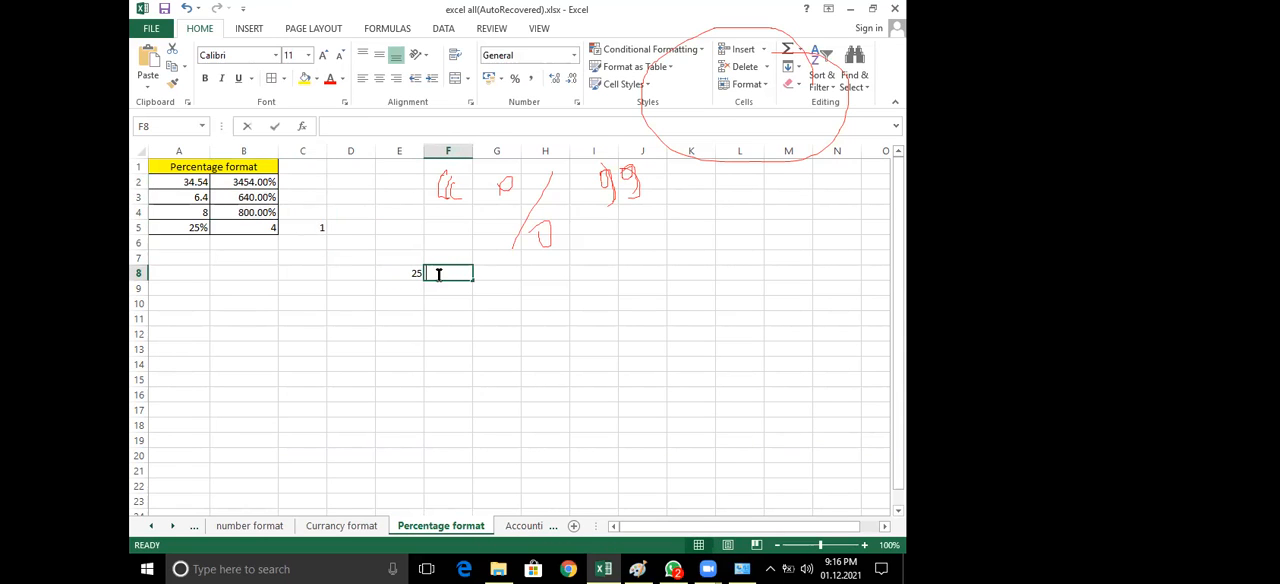
pyautogui.write('25')
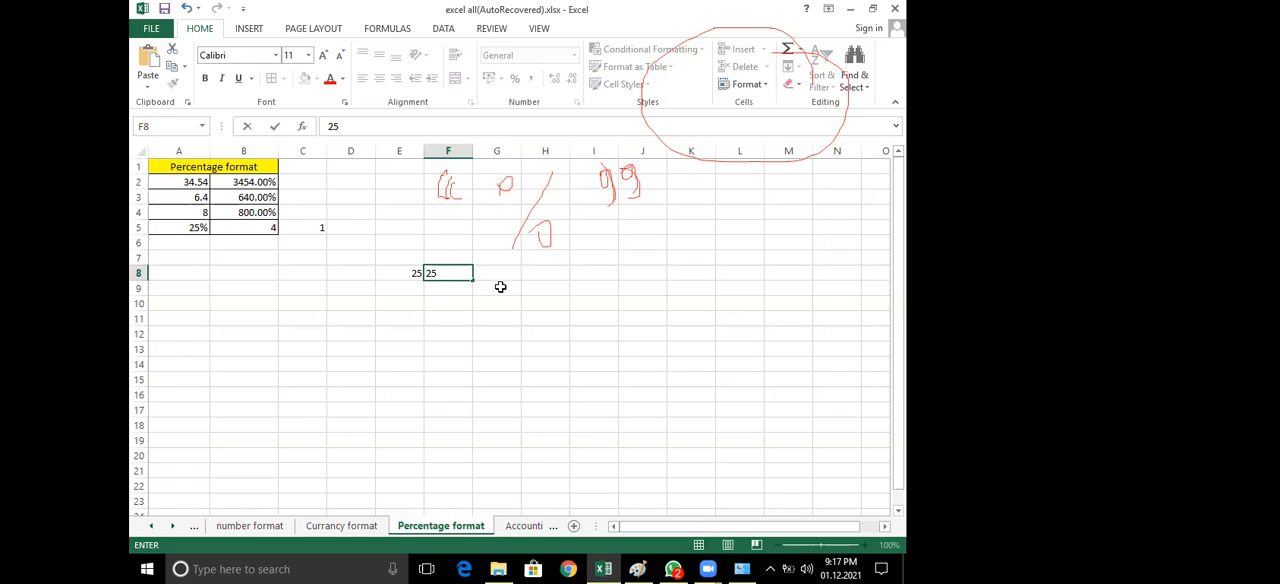
pyautogui.write('%')
# Multiply the number by the percentage in cell G8 with the formula =E8*F8
pyautogui.click(503, 272)
pyautogui.write('=')
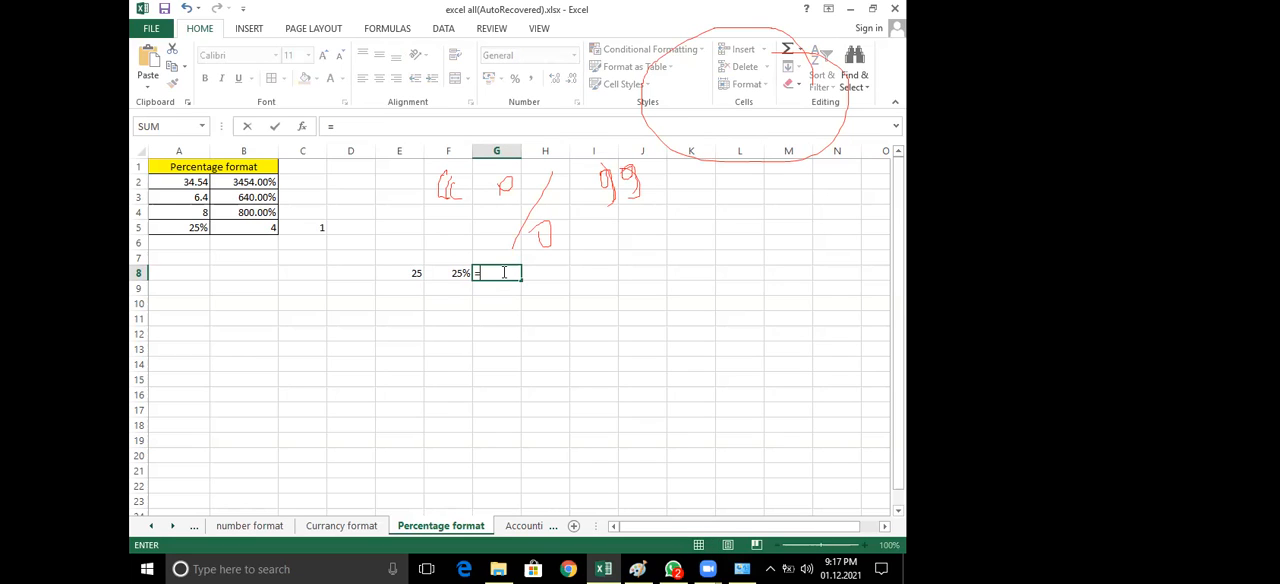
pyautogui.click(414, 274)
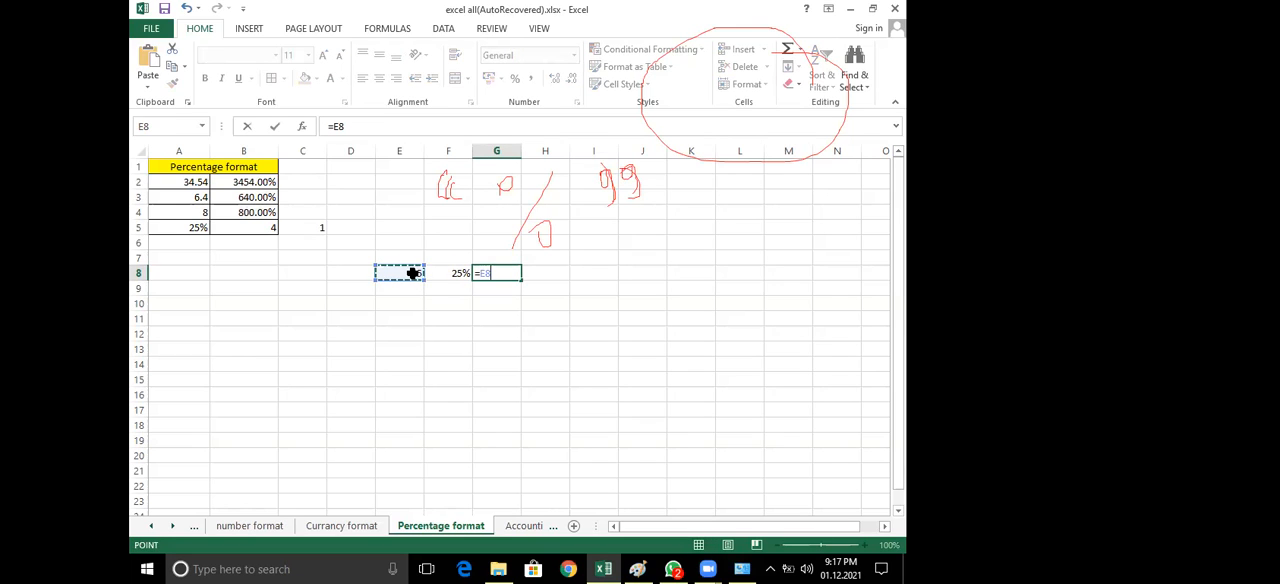
pyautogui.write('*')
pyautogui.click(453, 275)
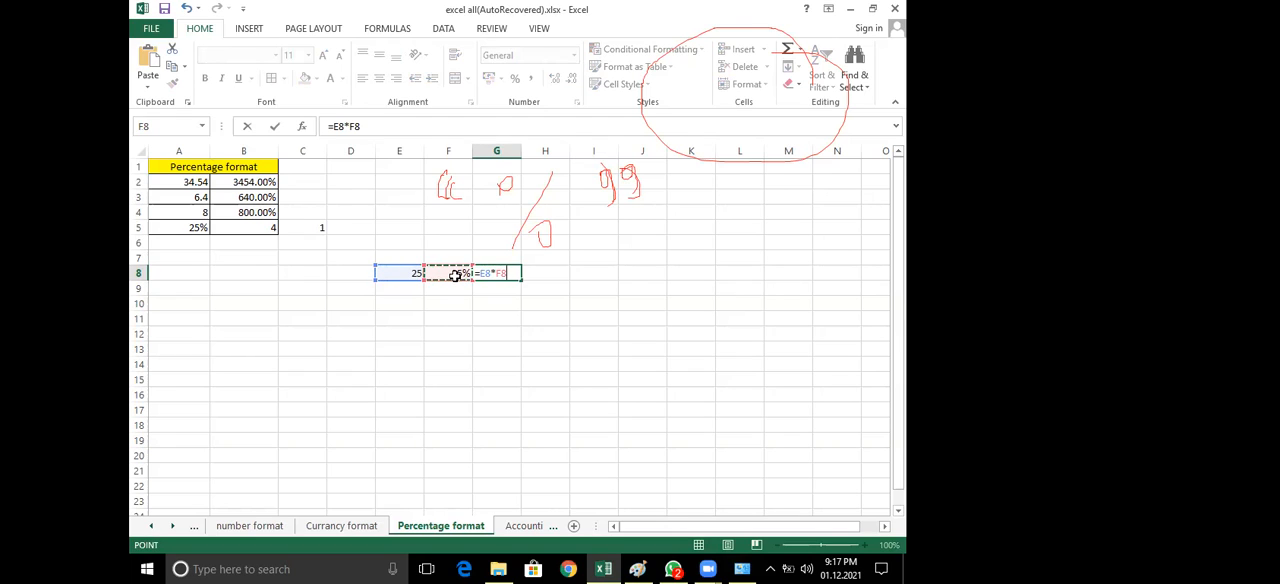
pyautogui.press('Return')
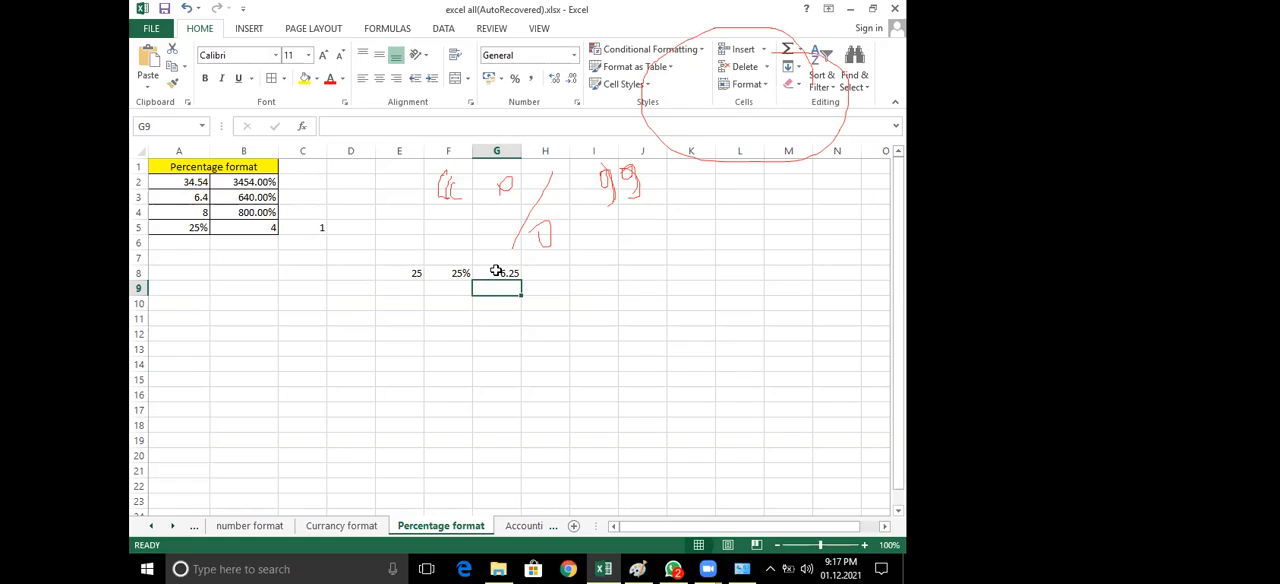
# Clear the multiplication formula from cell G8
pyautogui.click(491, 272)
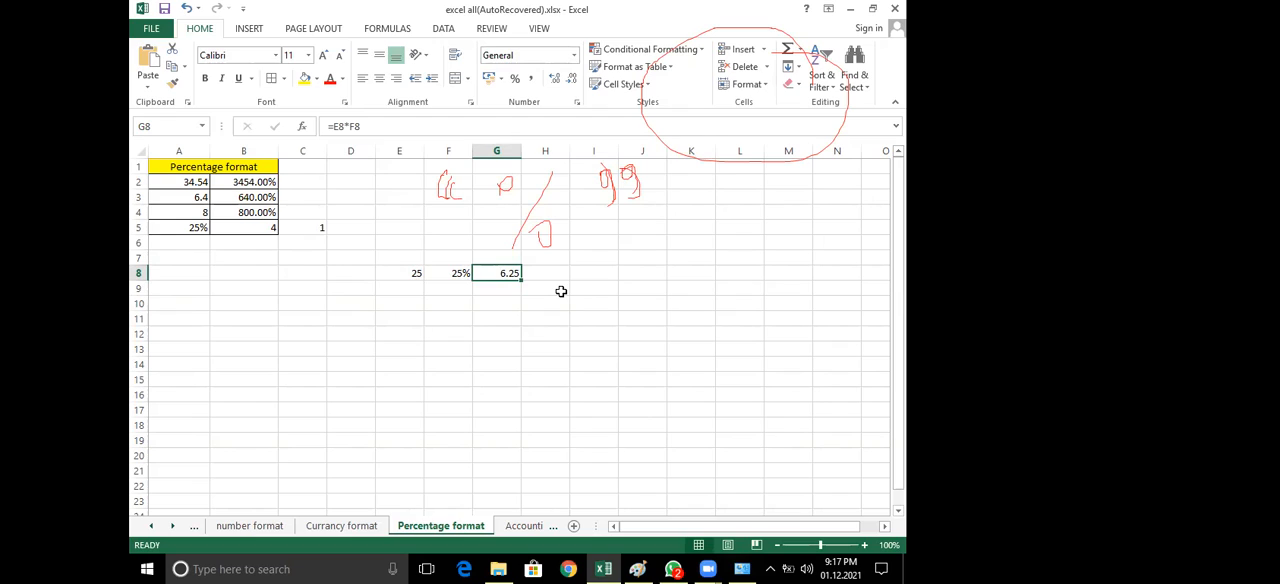
pyautogui.press('Delete')
pyautogui.click(626, 294)
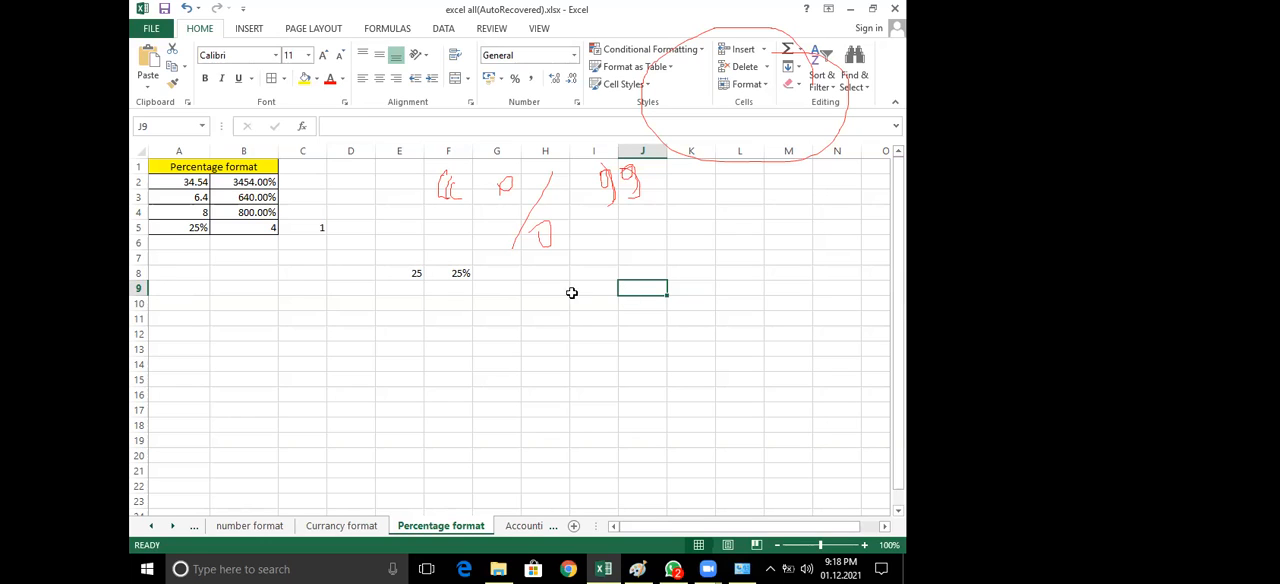
# Inspect the value in cell B5 and the formula in cell C5
pyautogui.click(268, 227)
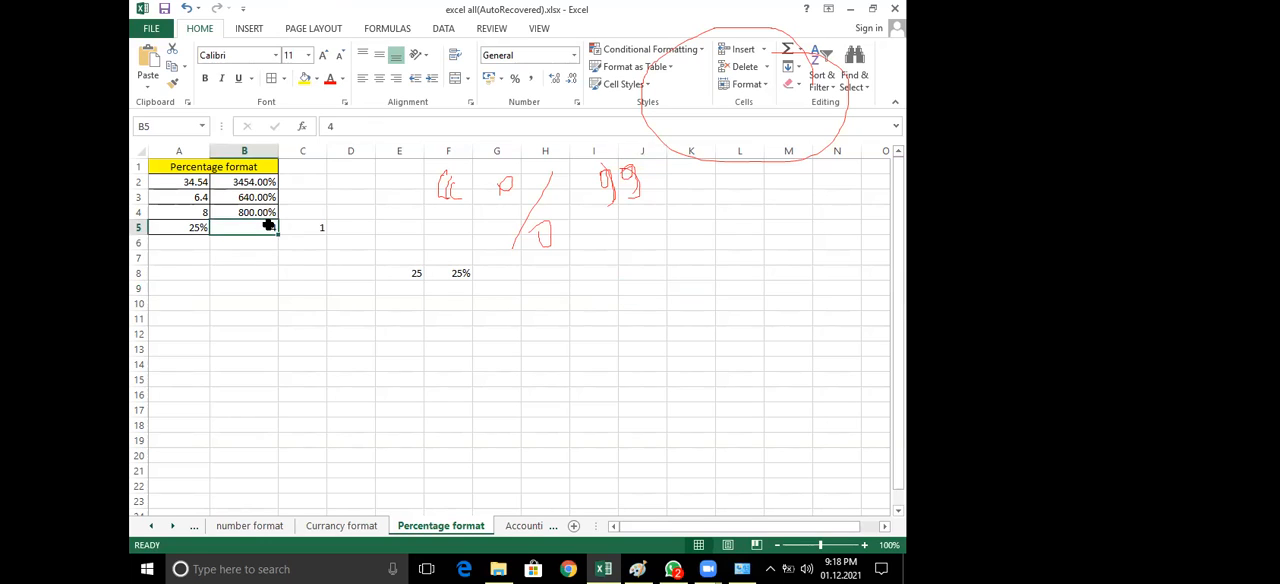
pyautogui.doubleClick(268, 227)
pyautogui.click(283, 245)
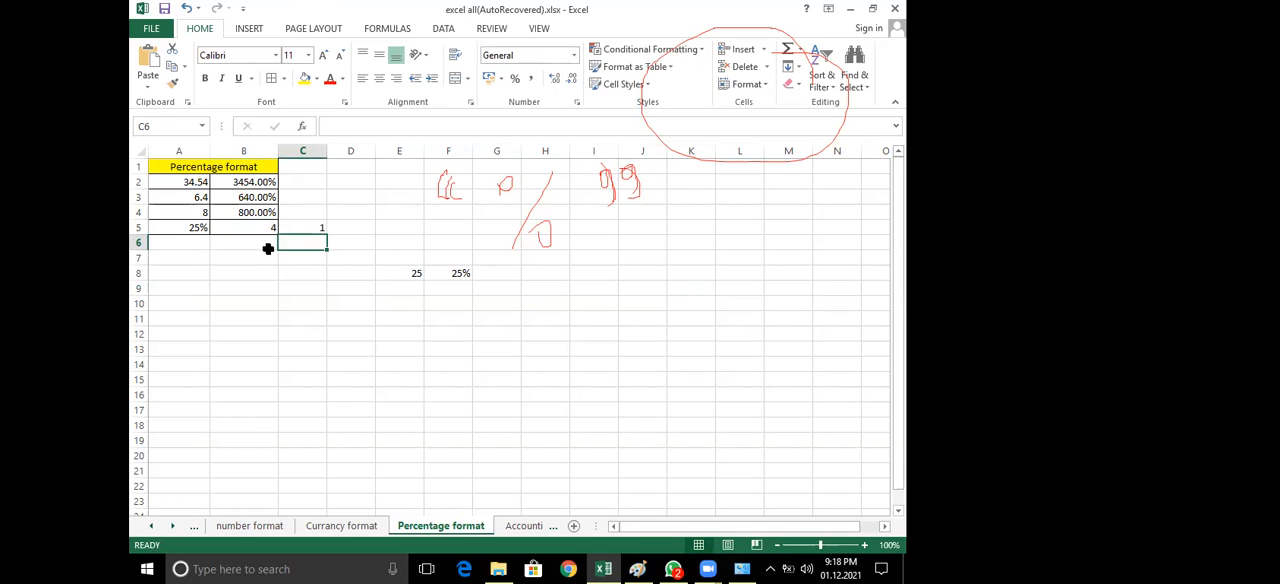
pyautogui.click(309, 230)
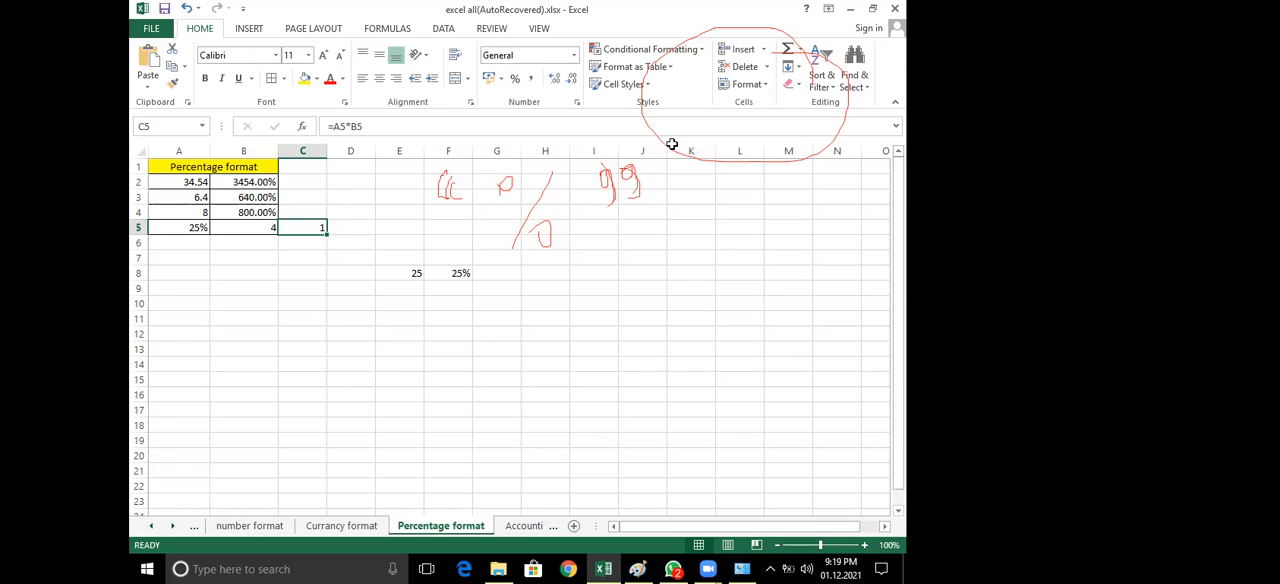
# Handwrite "(Shift + 5)" in red across the cells around E8:M15
pyautogui.click(469, 258)
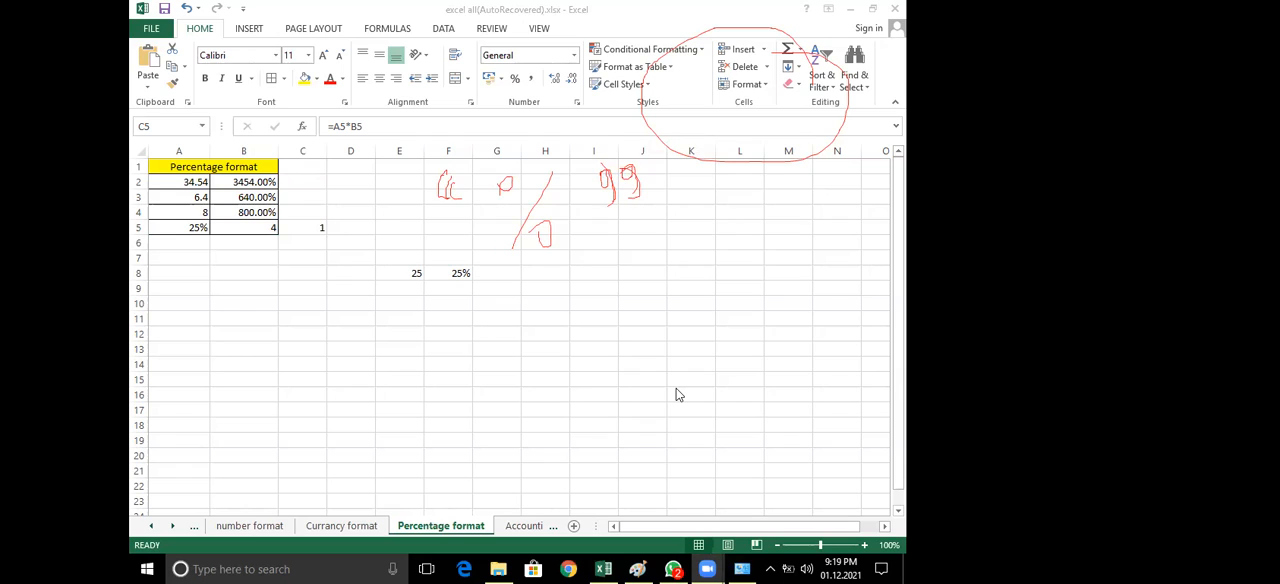
pyautogui.moveTo(450, 310); pyautogui.dragTo(450, 365)
pyautogui.moveTo(502, 297)
pyautogui.mouseDown()
pyautogui.moveTo(498, 350)
pyautogui.moveTo(527, 348)
pyautogui.mouseUp()
pyautogui.moveTo(546, 310); pyautogui.dragTo(541, 352)
pyautogui.moveTo(620, 287)
pyautogui.mouseDown()
pyautogui.moveTo(572, 342)
pyautogui.moveTo(584, 341)
pyautogui.mouseUp()
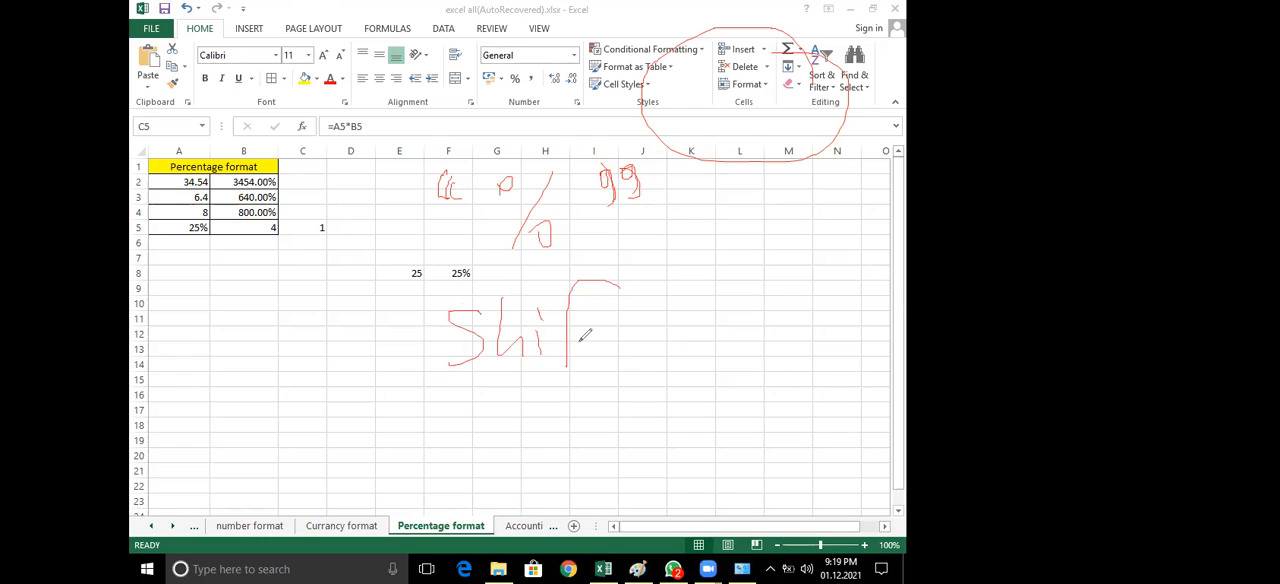
pyautogui.moveTo(651, 281)
pyautogui.mouseDown()
pyautogui.moveTo(636, 366)
pyautogui.moveTo(648, 336)
pyautogui.mouseUp()
pyautogui.moveTo(432, 255); pyautogui.dragTo(380, 382)
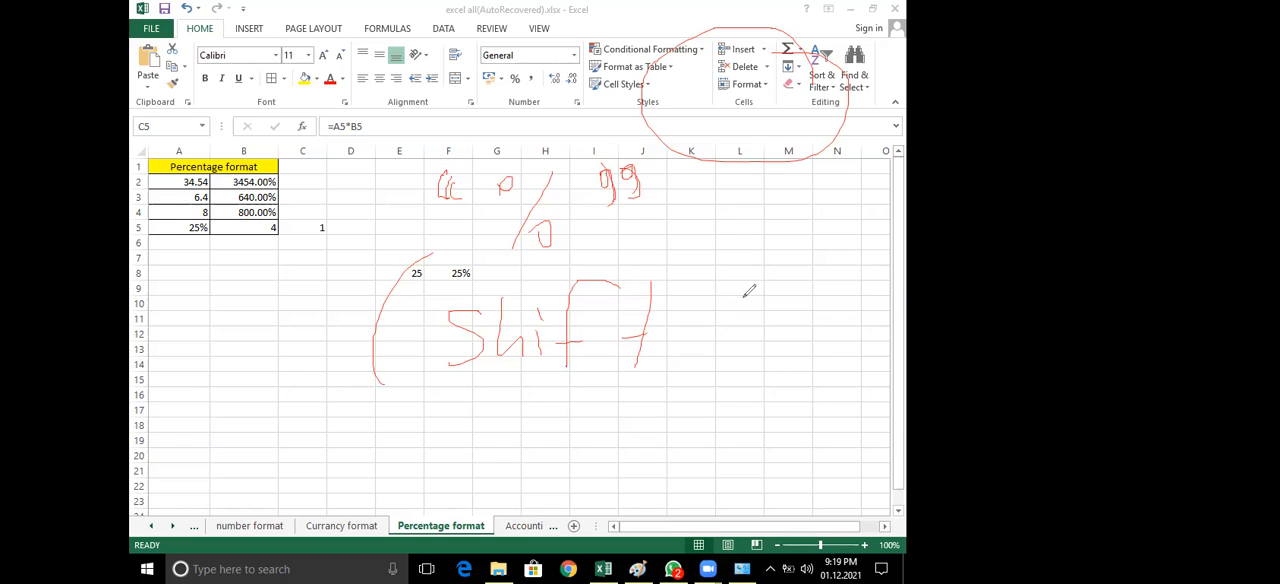
pyautogui.moveTo(682, 326)
pyautogui.mouseDown()
pyautogui.moveTo(710, 326)
pyautogui.moveTo(691, 368)
pyautogui.mouseUp()
pyautogui.moveTo(785, 296); pyautogui.dragTo(741, 355)
pyautogui.moveTo(826, 241); pyautogui.dragTo(786, 340)
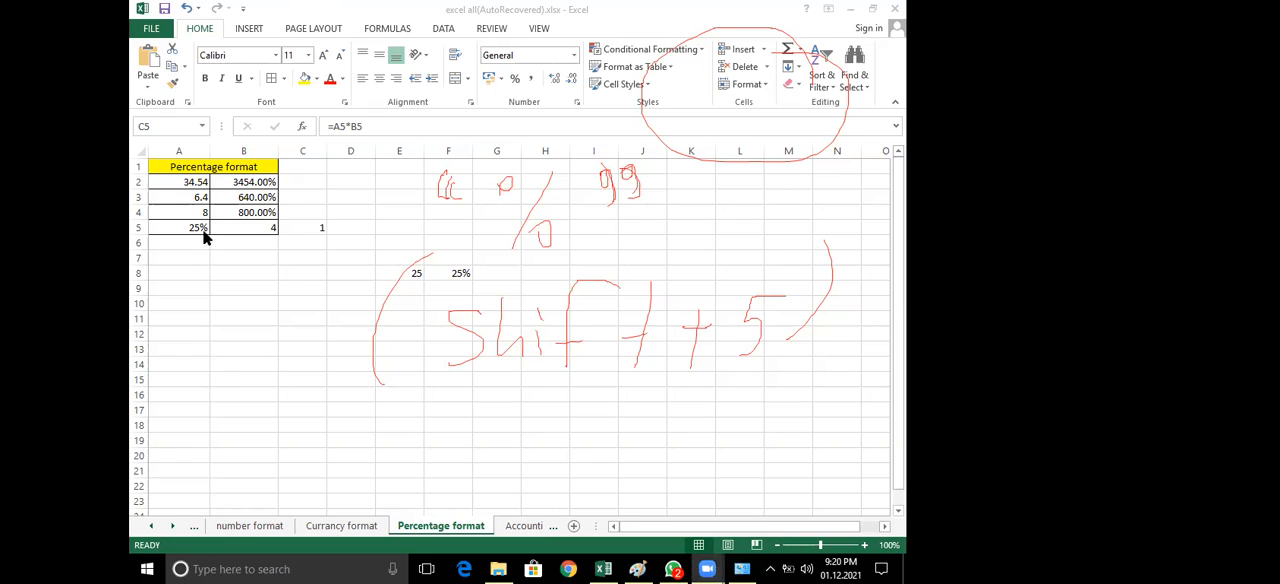
# Check the cells referenced by the formula in C5, and view the available number formats for cell A5
pyautogui.press('F2')
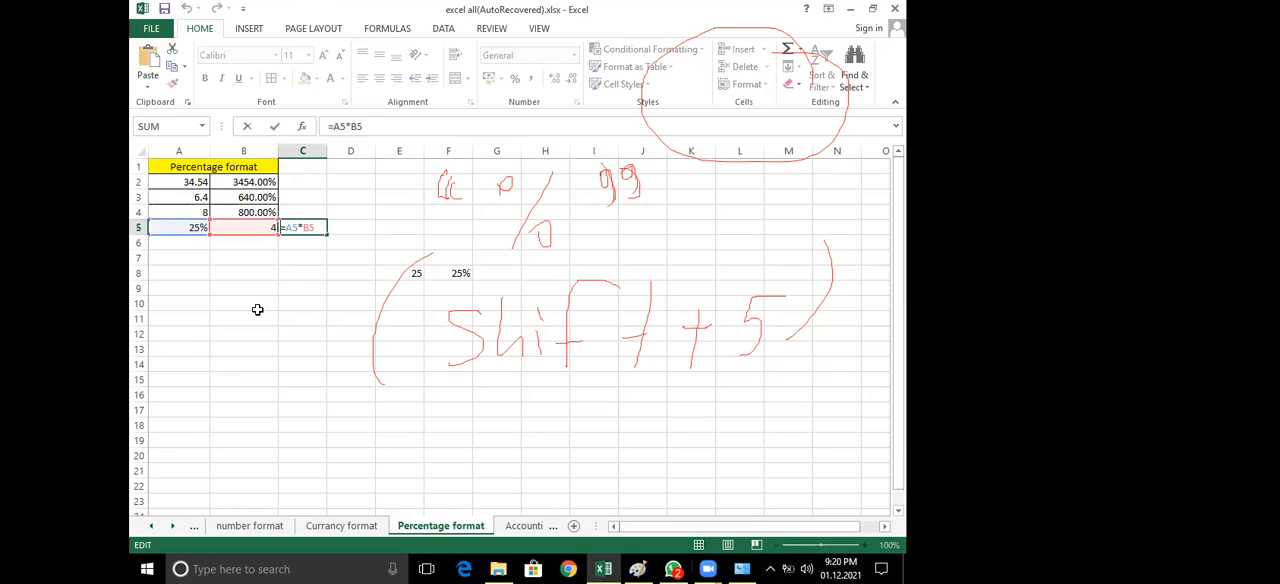
pyautogui.click(258, 306)
pyautogui.click(200, 229)
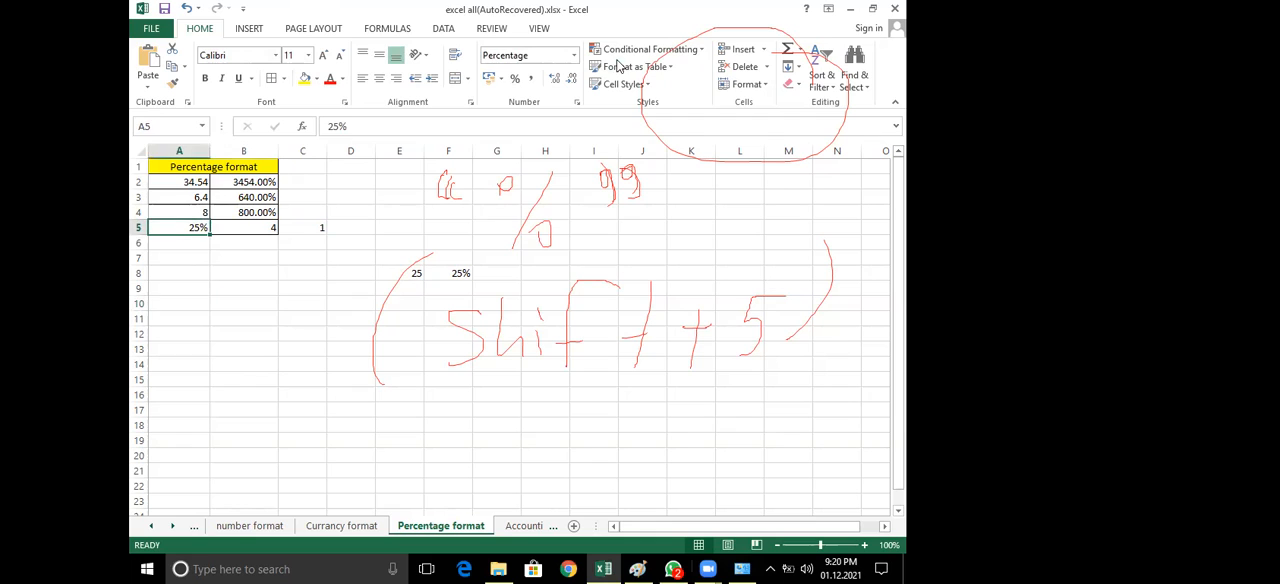
pyautogui.click(575, 56)
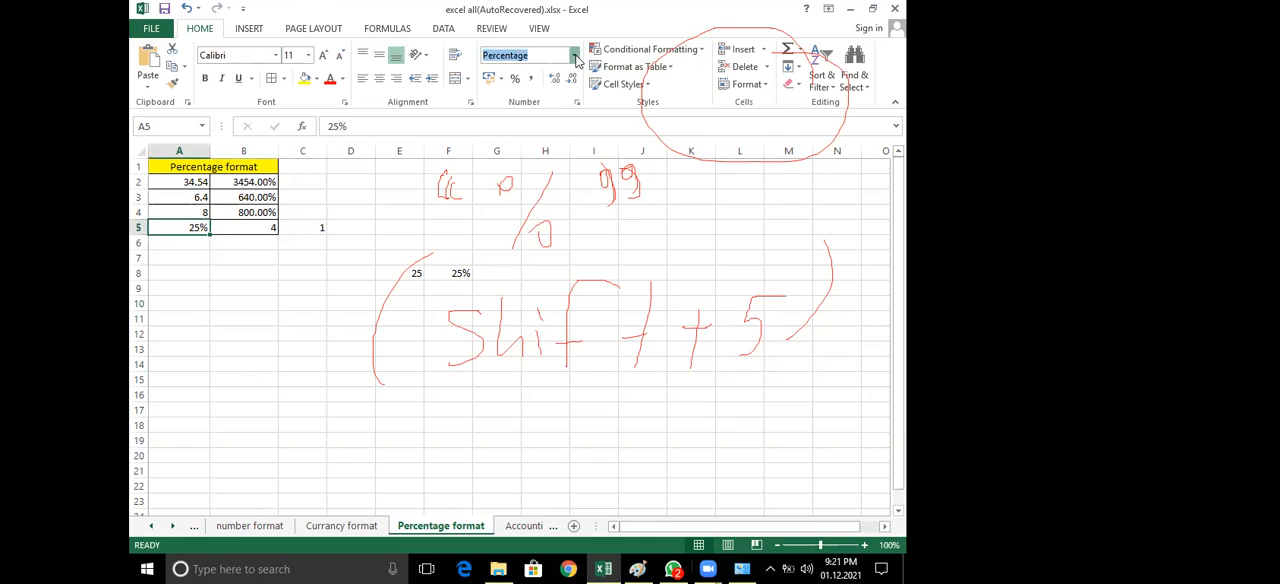
pyautogui.click(236, 267)
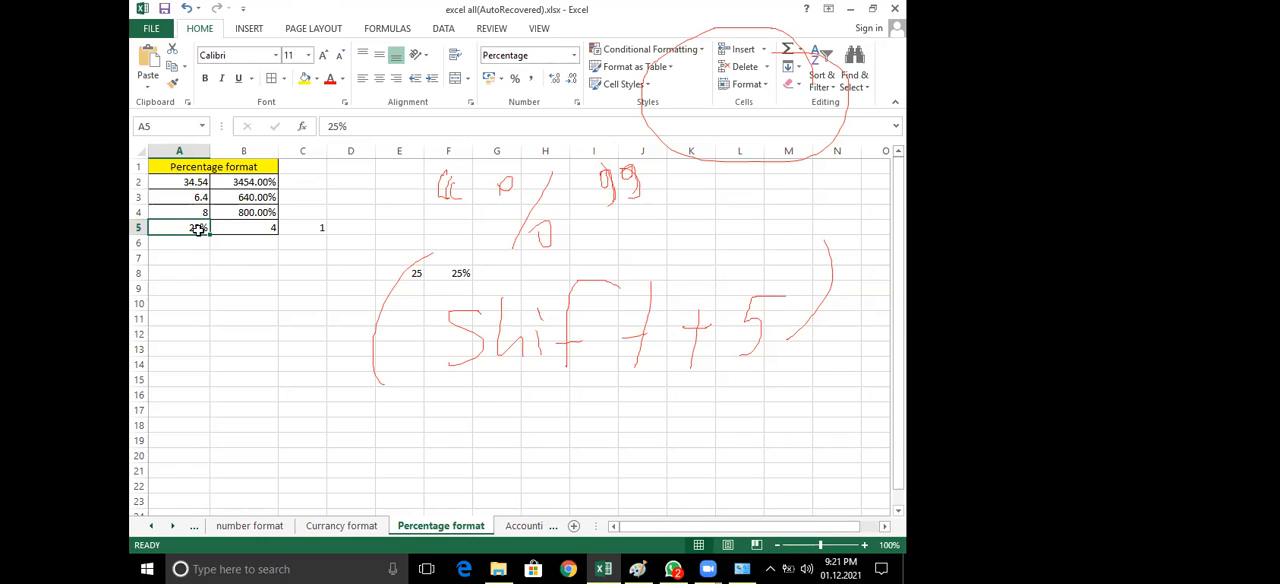
pyautogui.click(575, 60)
pyautogui.click(729, 200)
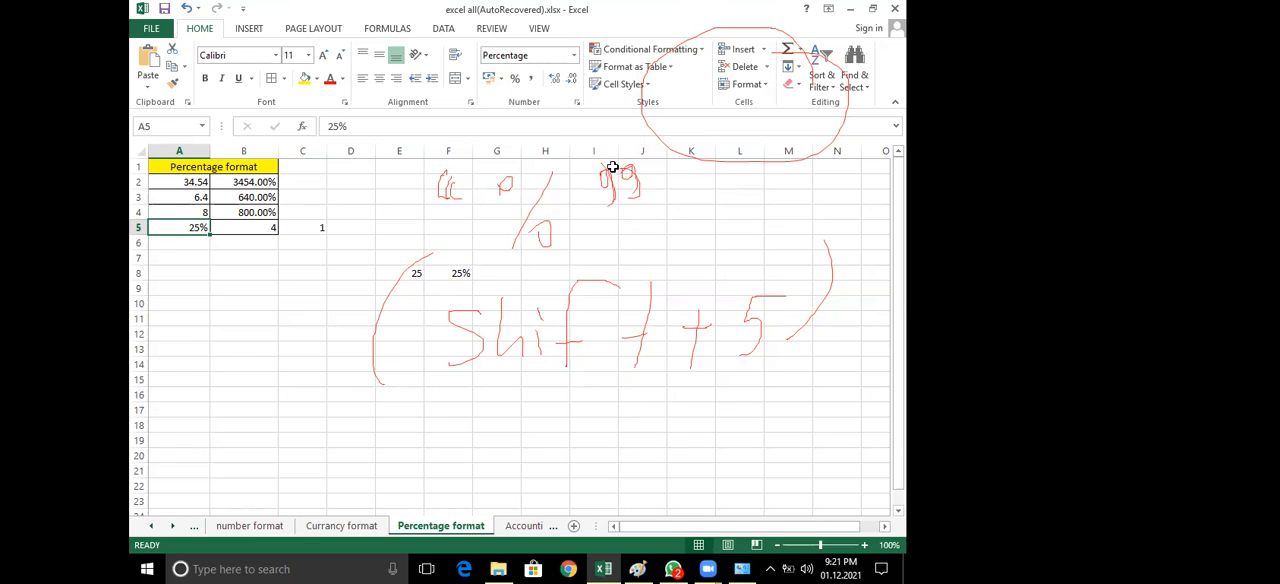
pyautogui.click(575, 56)
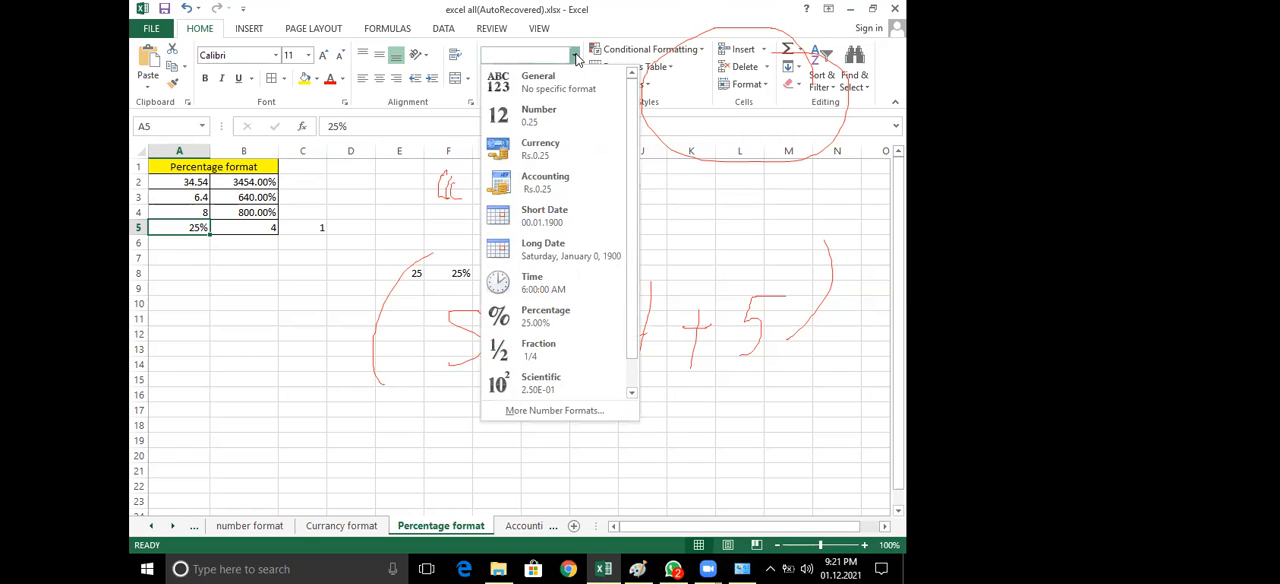
pyautogui.click(714, 219)
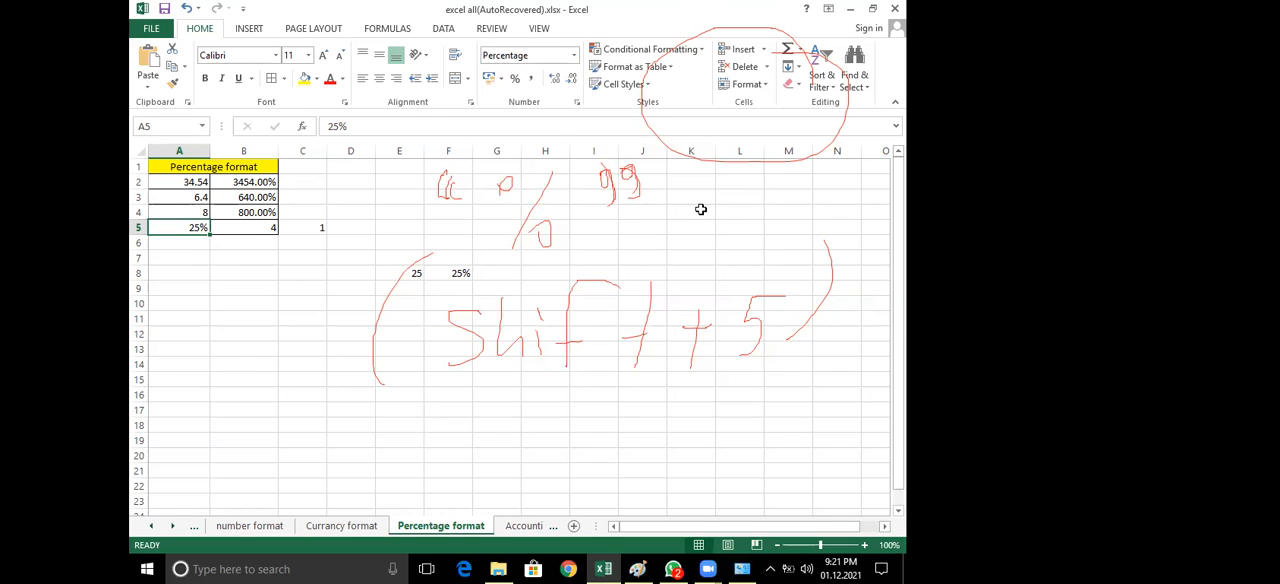
# Handwrite "2,5,%" in red over the empty cells around A10:D15, in front of the Shift + 5 note
pyautogui.click(648, 405)
pyautogui.moveTo(157, 303)
pyautogui.mouseDown()
pyautogui.moveTo(168, 358)
pyautogui.moveTo(207, 358)
pyautogui.mouseUp()
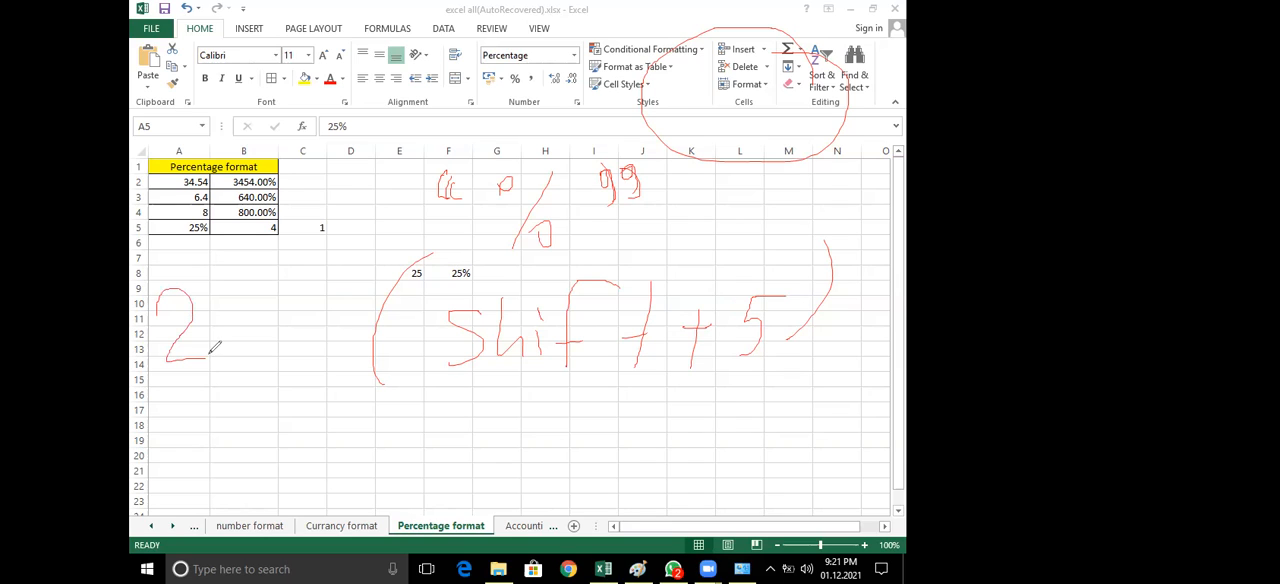
pyautogui.moveTo(222, 355); pyautogui.dragTo(225, 388)
pyautogui.moveTo(260, 300)
pyautogui.mouseDown()
pyautogui.moveTo(236, 310)
pyautogui.moveTo(243, 352)
pyautogui.moveTo(277, 380)
pyautogui.mouseUp()
pyautogui.moveTo(311, 293); pyautogui.dragTo(311, 354)
pyautogui.click(327, 342)
pyautogui.moveTo(292, 315); pyautogui.dragTo(291, 316)
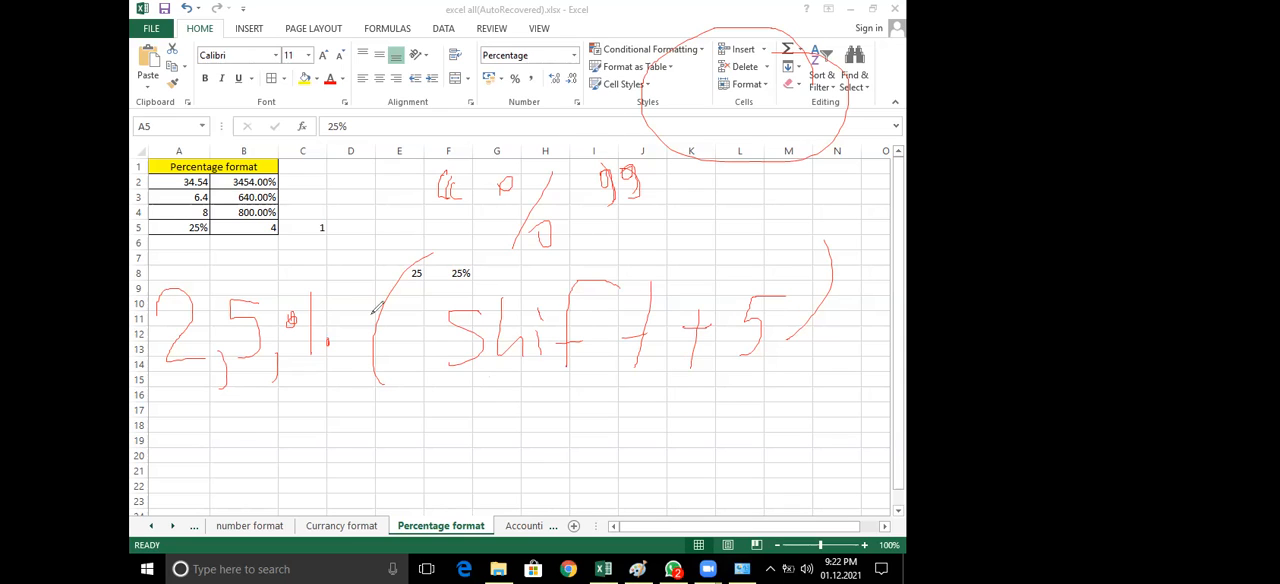
pyautogui.click(342, 394)
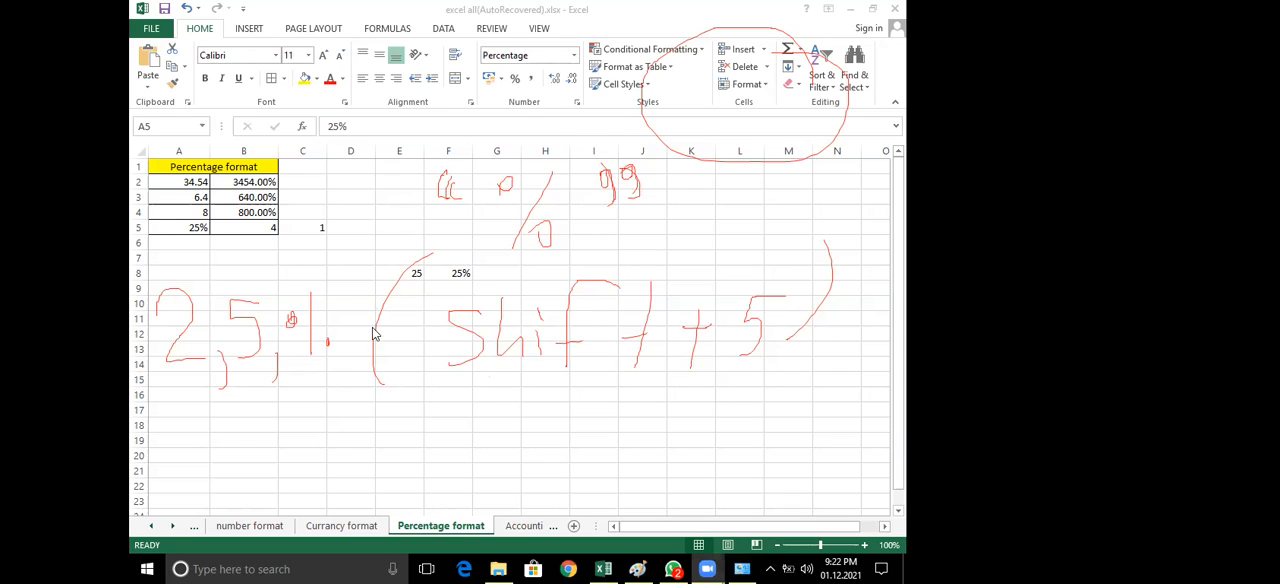
# View the available number formats for cell A5, and check the cells referenced by the formula in C5
pyautogui.click(576, 56)
pyautogui.click(576, 56)
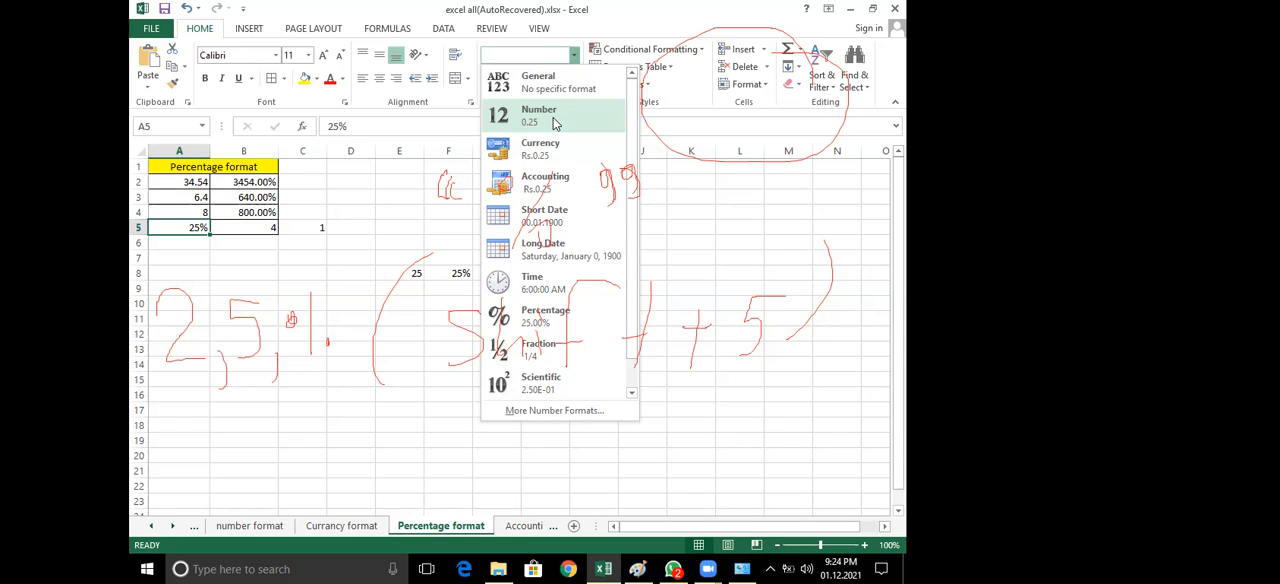
pyautogui.click(297, 252)
pyautogui.click(311, 229)
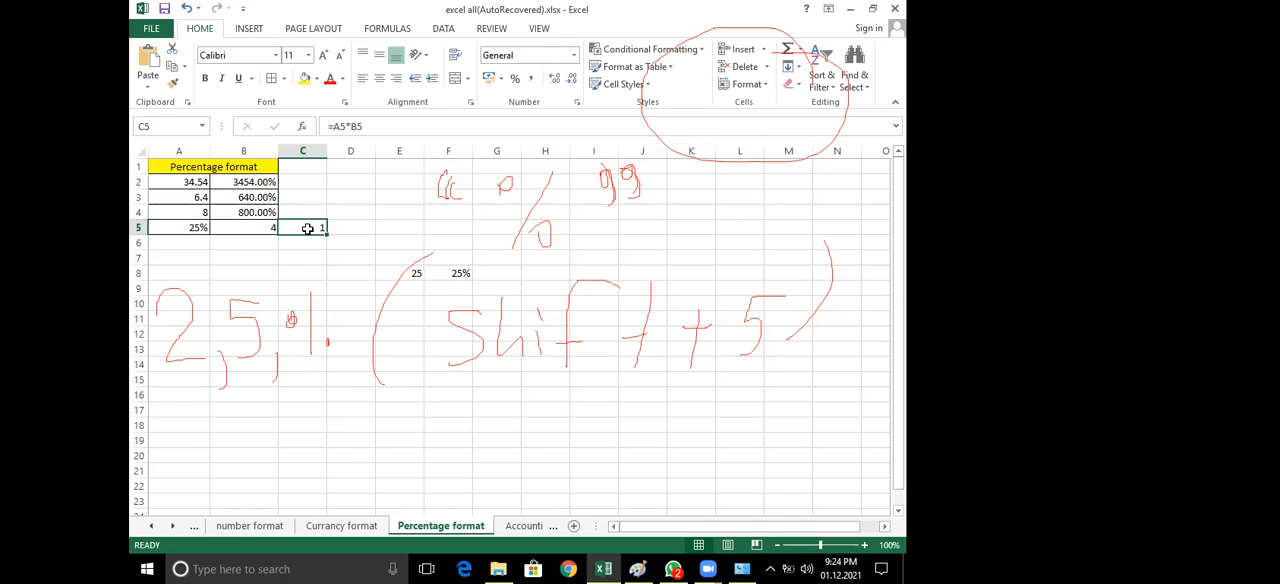
pyautogui.doubleClick(307, 228)
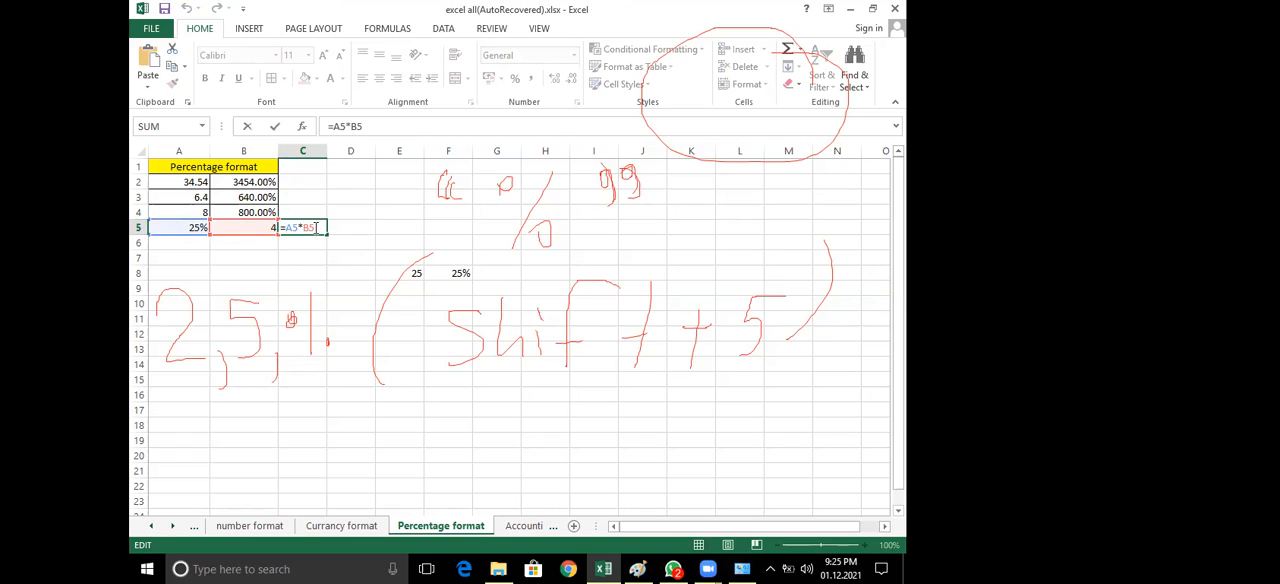
pyautogui.press('Return')
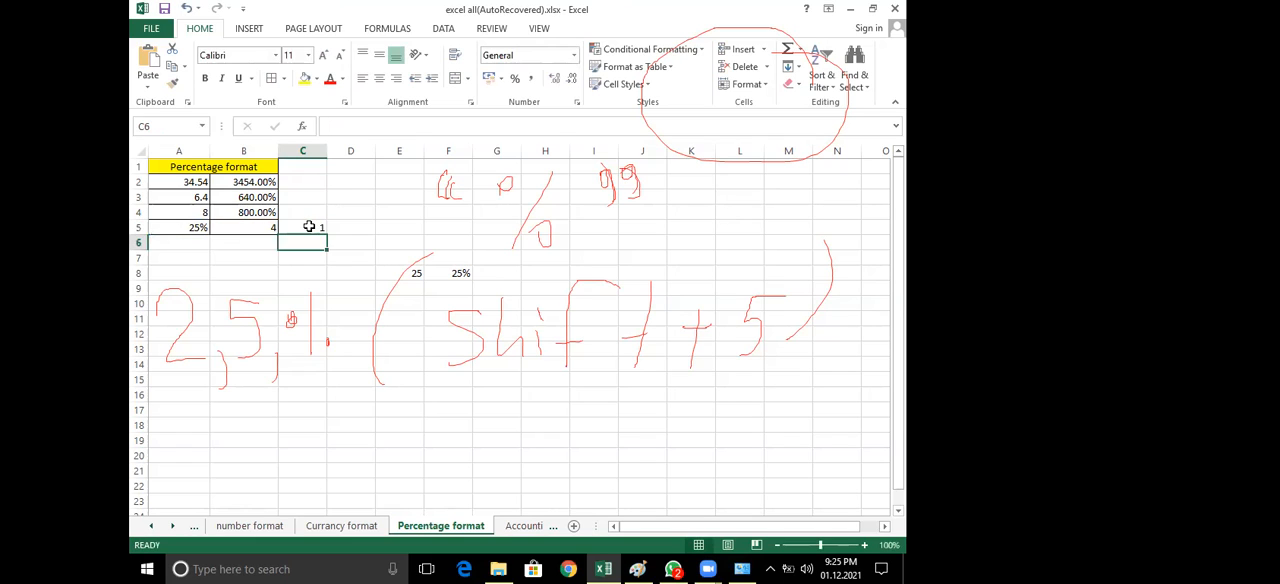
pyautogui.click(310, 227)
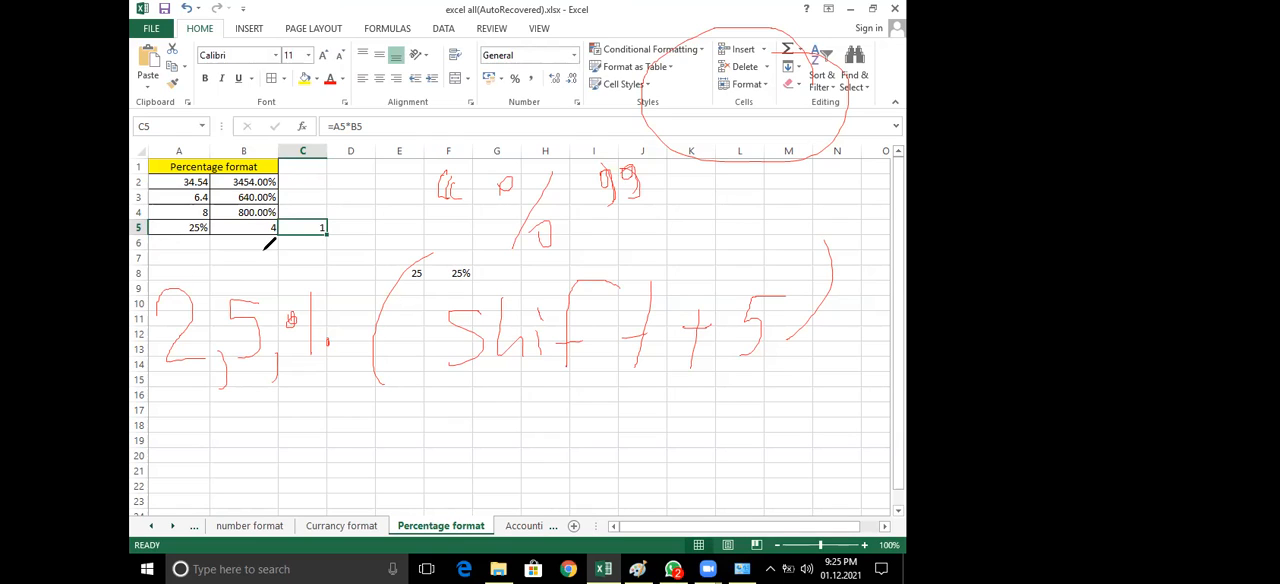
pyautogui.moveTo(183, 265); pyautogui.dragTo(218, 265)
pyautogui.moveTo(183, 278); pyautogui.dragTo(243, 283)
pyautogui.moveTo(268, 247)
pyautogui.mouseDown()
pyautogui.moveTo(300, 288)
pyautogui.moveTo(264, 290)
pyautogui.moveTo(294, 279)
pyautogui.mouseUp()
pyautogui.moveTo(333, 247); pyautogui.dragTo(322, 284)
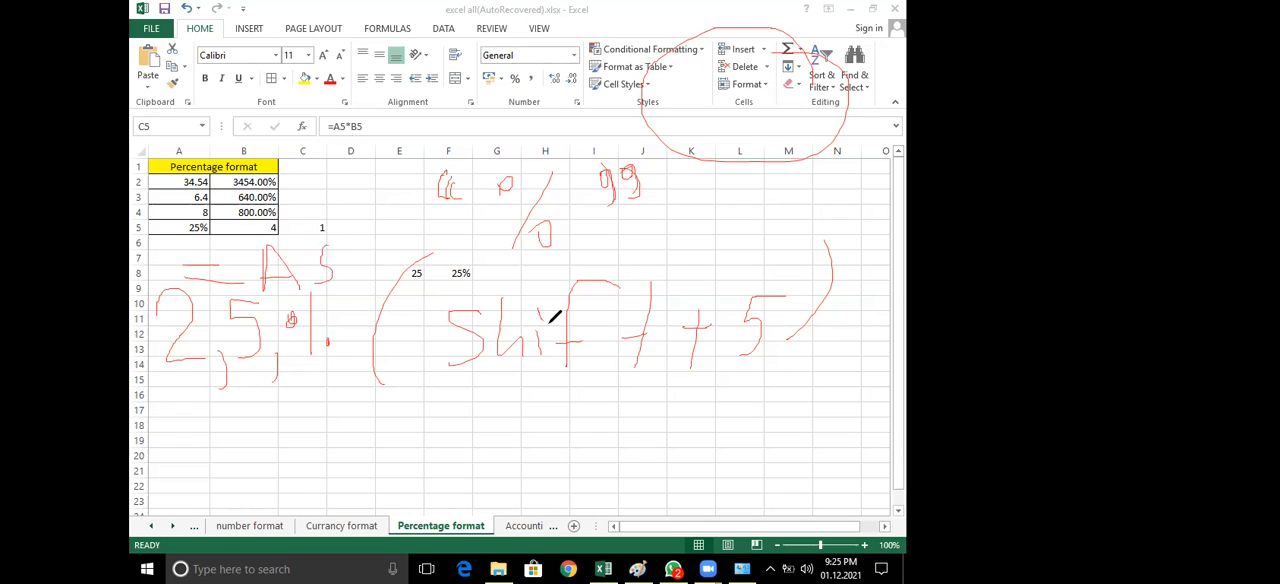
# Clear all the red annotations and handwrite "=A5×B5" in red across the cells around B9:I14
pyautogui.press('e')
pyautogui.moveTo(230, 319)
pyautogui.mouseDown()
pyautogui.moveTo(287, 326)
pyautogui.moveTo(293, 348)
pyautogui.mouseUp()
pyautogui.moveTo(326, 290); pyautogui.dragTo(326, 360)
pyautogui.moveTo(333, 290); pyautogui.dragTo(400, 362)
pyautogui.moveTo(318, 330); pyautogui.dragTo(388, 338)
pyautogui.moveTo(452, 308); pyautogui.dragTo(421, 364)
pyautogui.moveTo(515, 315); pyautogui.dragTo(508, 330)
pyautogui.moveTo(480, 316)
pyautogui.mouseDown()
pyautogui.moveTo(520, 354)
pyautogui.moveTo(493, 356)
pyautogui.mouseUp()
pyautogui.moveTo(552, 306)
pyautogui.mouseDown()
pyautogui.moveTo(552, 370)
pyautogui.moveTo(570, 338)
pyautogui.moveTo(562, 370)
pyautogui.mouseUp()
pyautogui.moveTo(622, 309); pyautogui.dragTo(594, 356)
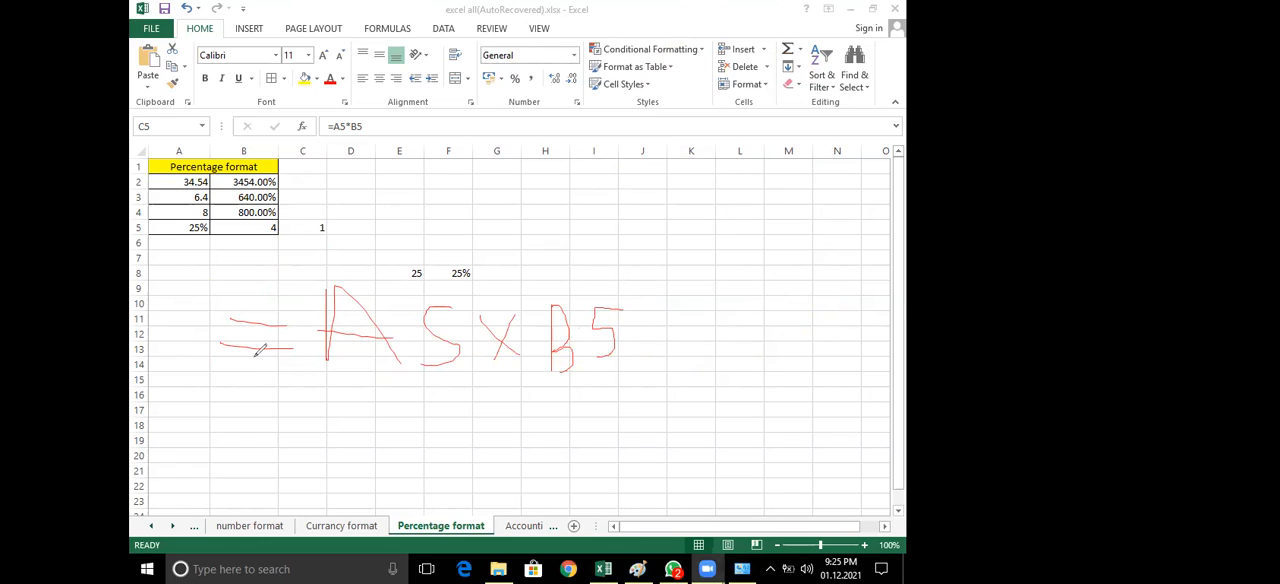
# Try entering 25% with its percent sign directly in cell D7, and discard the entry
pyautogui.click(332, 247)
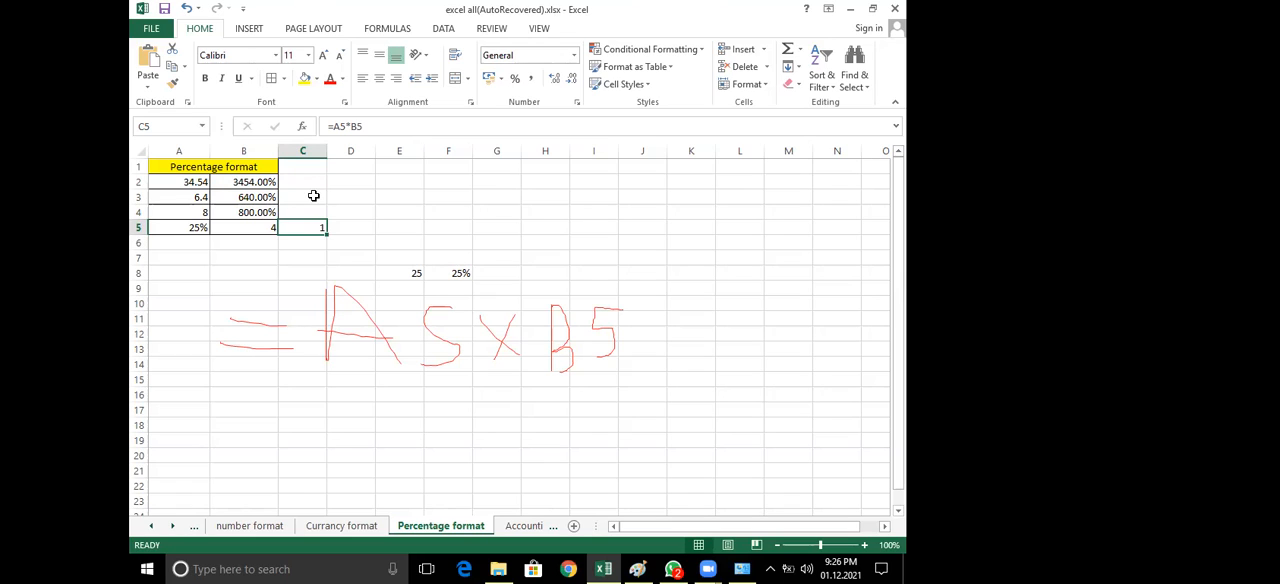
pyautogui.click(353, 260)
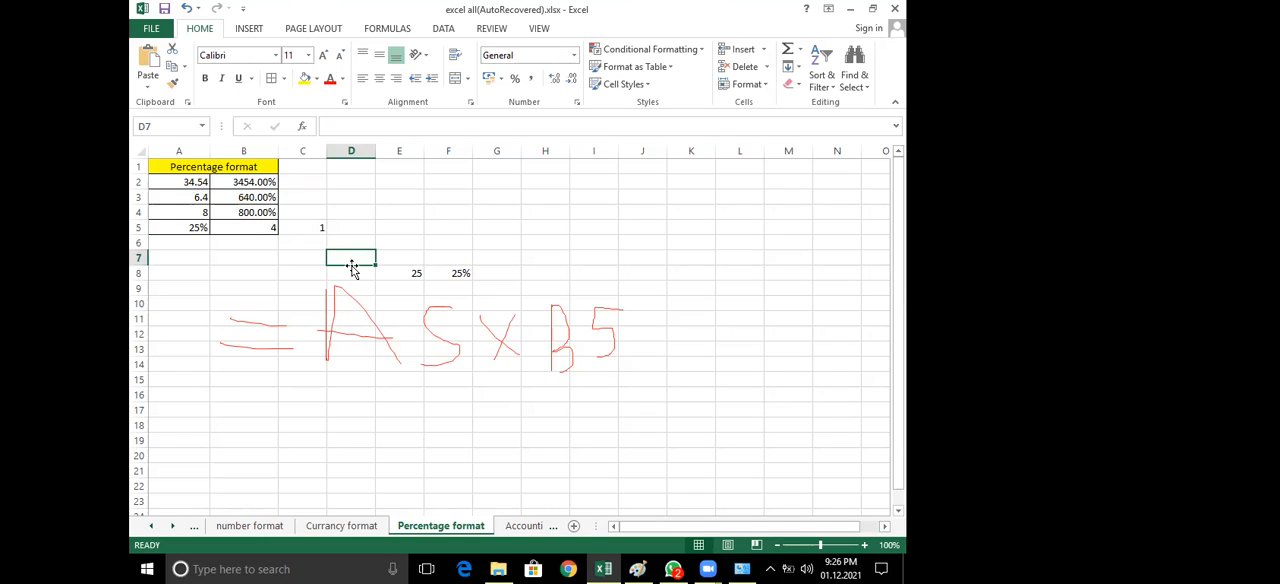
pyautogui.write('25')
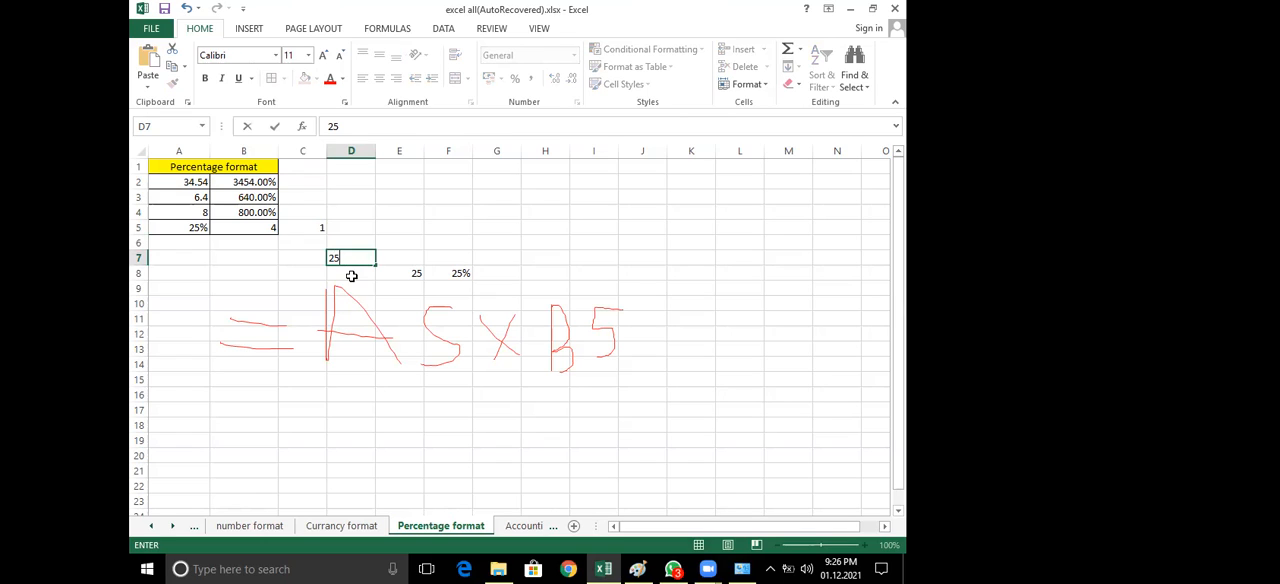
pyautogui.write('%')
pyautogui.moveTo(350, 258); pyautogui.dragTo(300, 254)
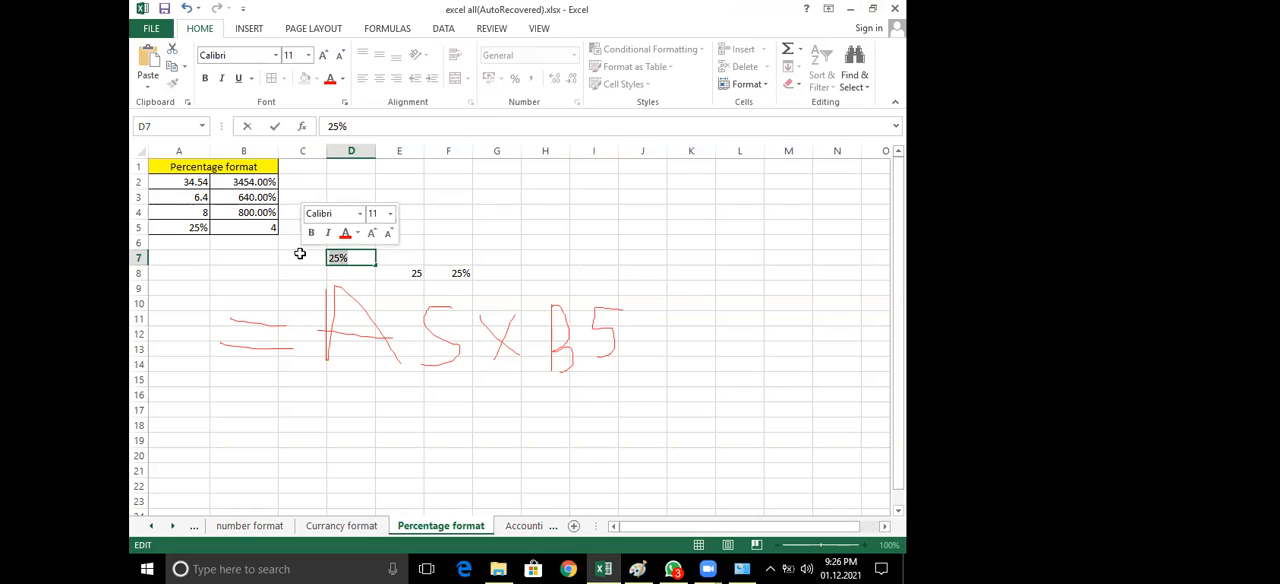
pyautogui.press('Escape')
# On the "Accountin format" sheet, fill the Accounting Format heading with yellow and add borders to the table A1:B4
pyautogui.click(521, 526)
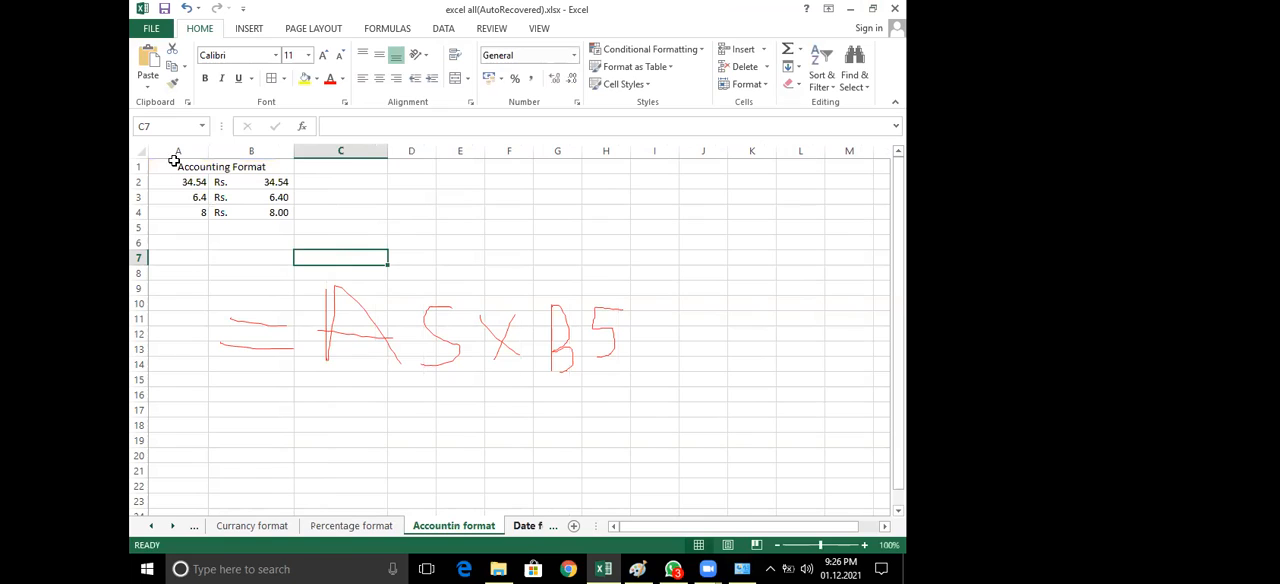
pyautogui.click(304, 79)
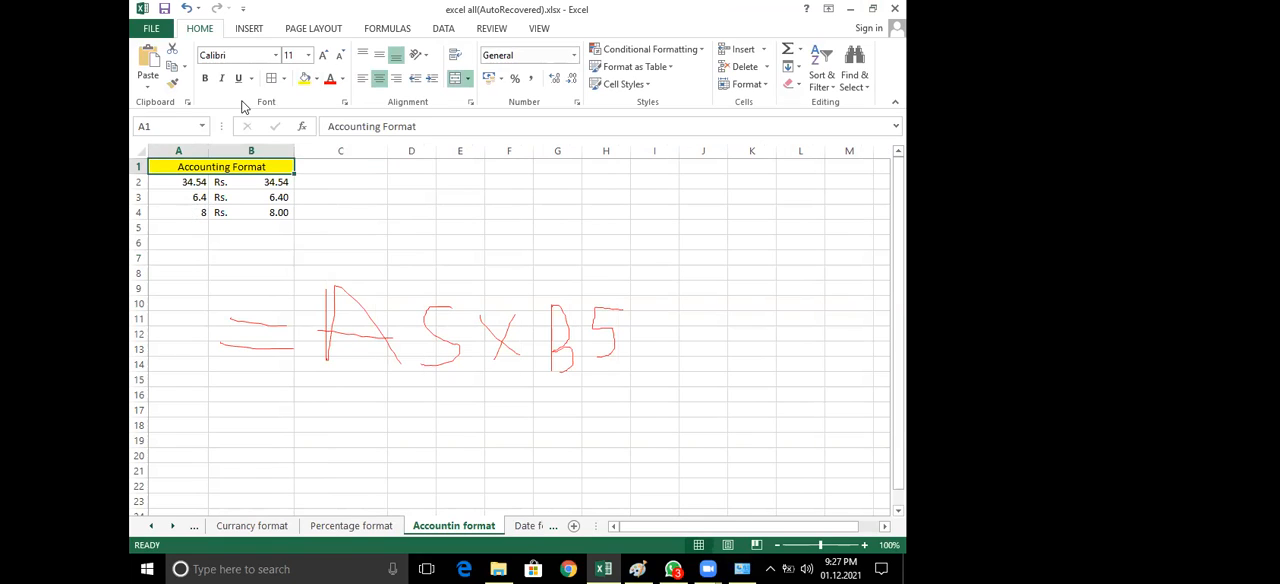
pyautogui.keyDown('shift'); pyautogui.click(192, 216); pyautogui.keyUp('shift')
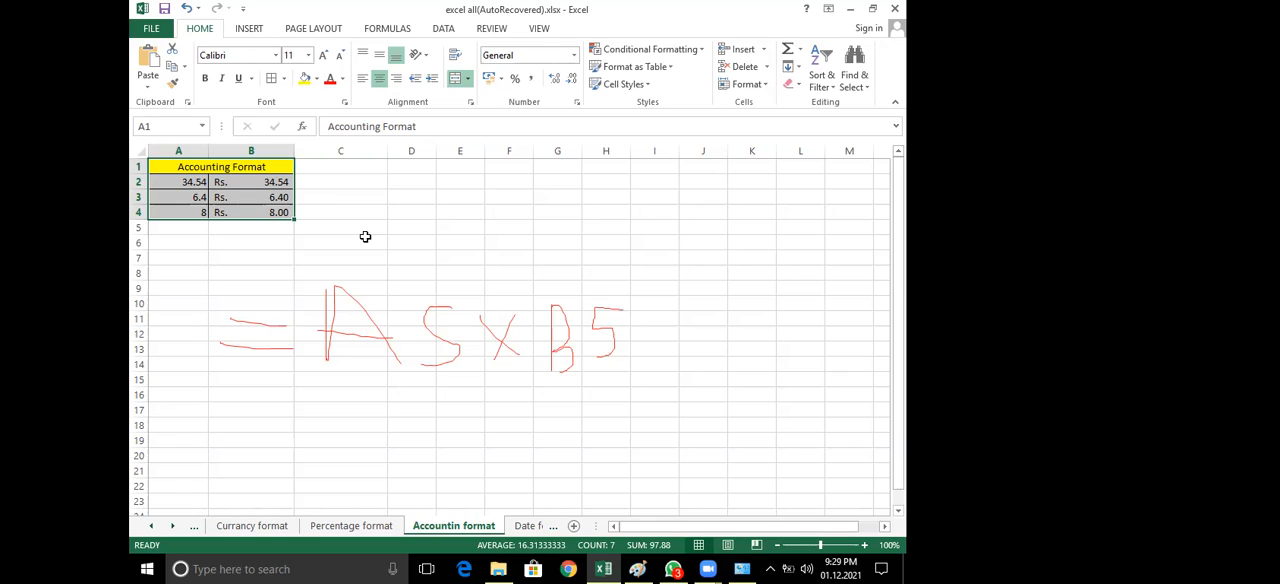
# Apply the Currency format to the values in A2, A3 and A4
pyautogui.click(183, 181)
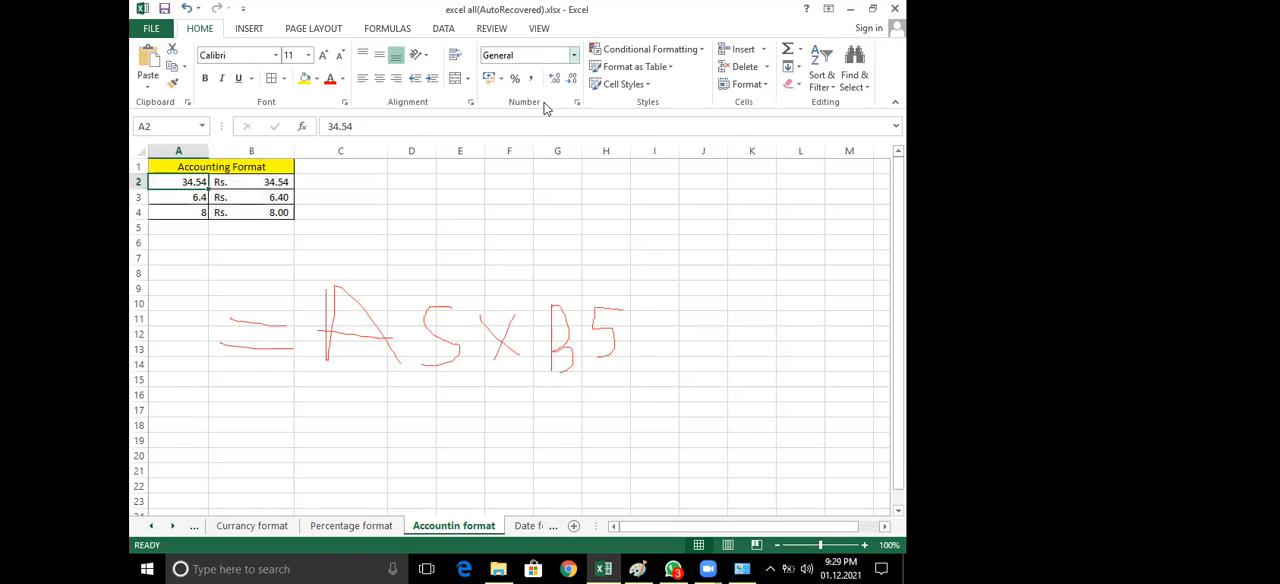
pyautogui.click(573, 55)
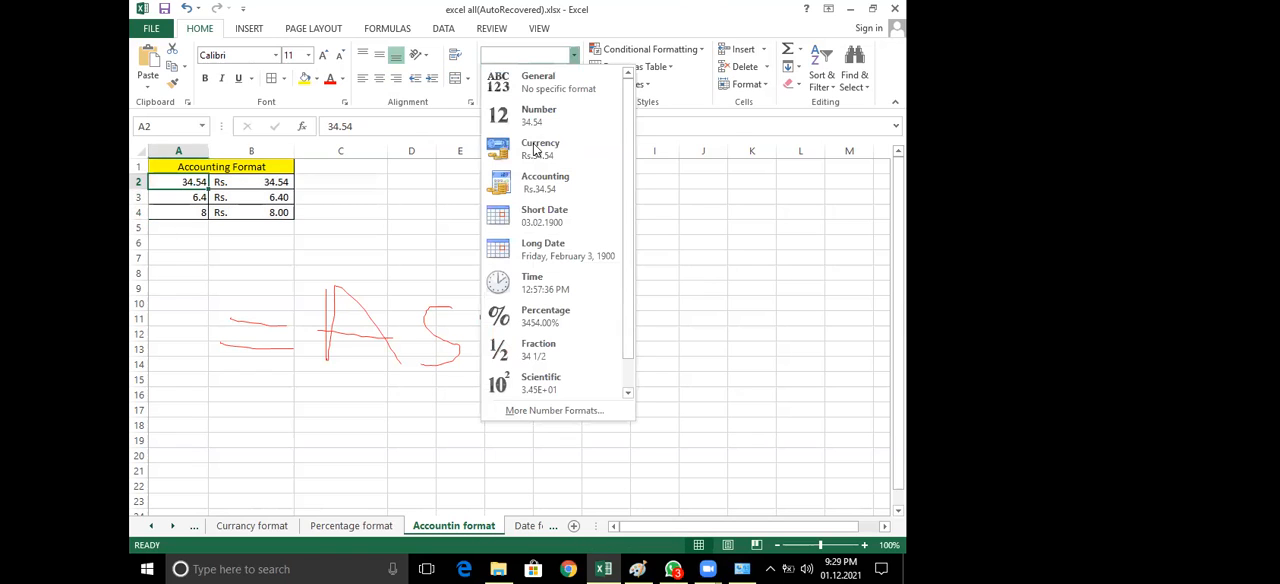
pyautogui.click(196, 197)
pyautogui.click(573, 57)
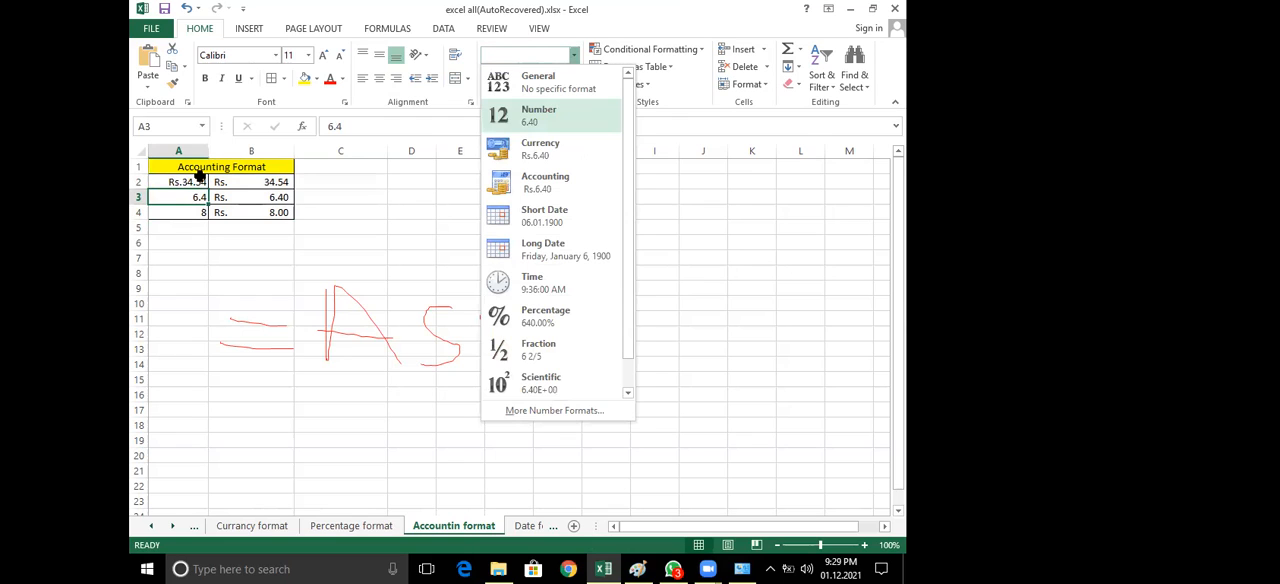
pyautogui.click(199, 212)
pyautogui.click(576, 57)
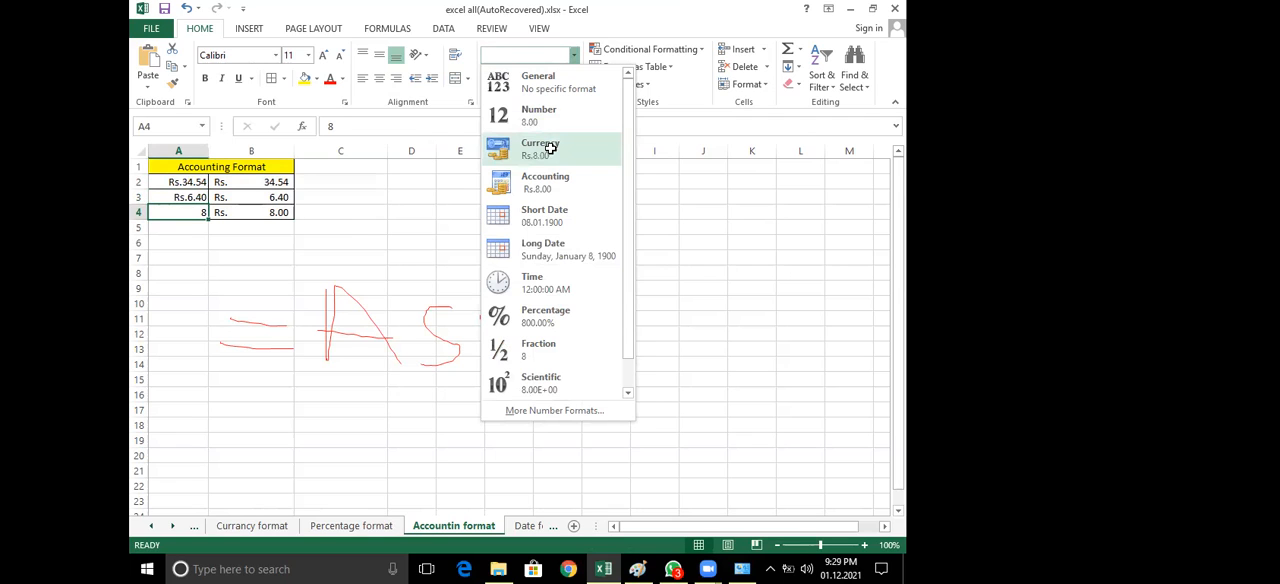
pyautogui.click(550, 148)
pyautogui.click(348, 244)
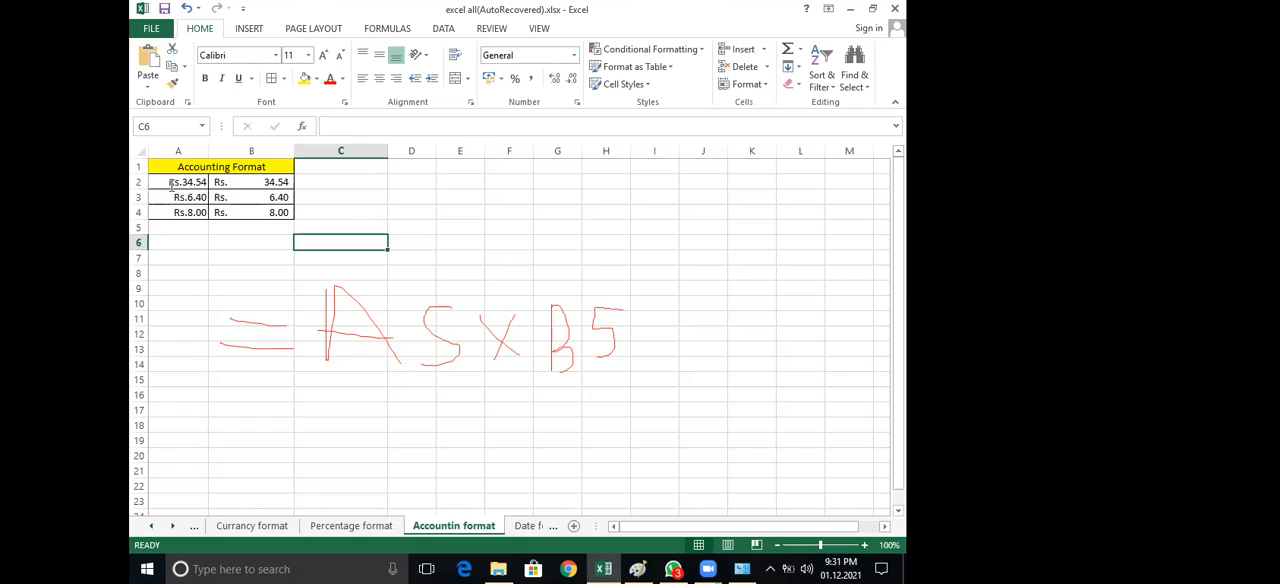
# Circle the currency values in A2:A4 and the accounting values in B2:B4 in red, and erase all the drawn annotations
pyautogui.moveTo(241, 160)
pyautogui.mouseDown()
pyautogui.moveTo(229, 212)
pyautogui.moveTo(326, 251)
pyautogui.mouseUp()
pyautogui.moveTo(328, 153)
pyautogui.mouseDown()
pyautogui.moveTo(238, 156)
pyautogui.moveTo(209, 225)
pyautogui.moveTo(274, 239)
pyautogui.moveTo(290, 179)
pyautogui.mouseUp()
pyautogui.moveTo(191, 165)
pyautogui.mouseDown()
pyautogui.moveTo(223, 197)
pyautogui.moveTo(166, 186)
pyautogui.mouseUp()
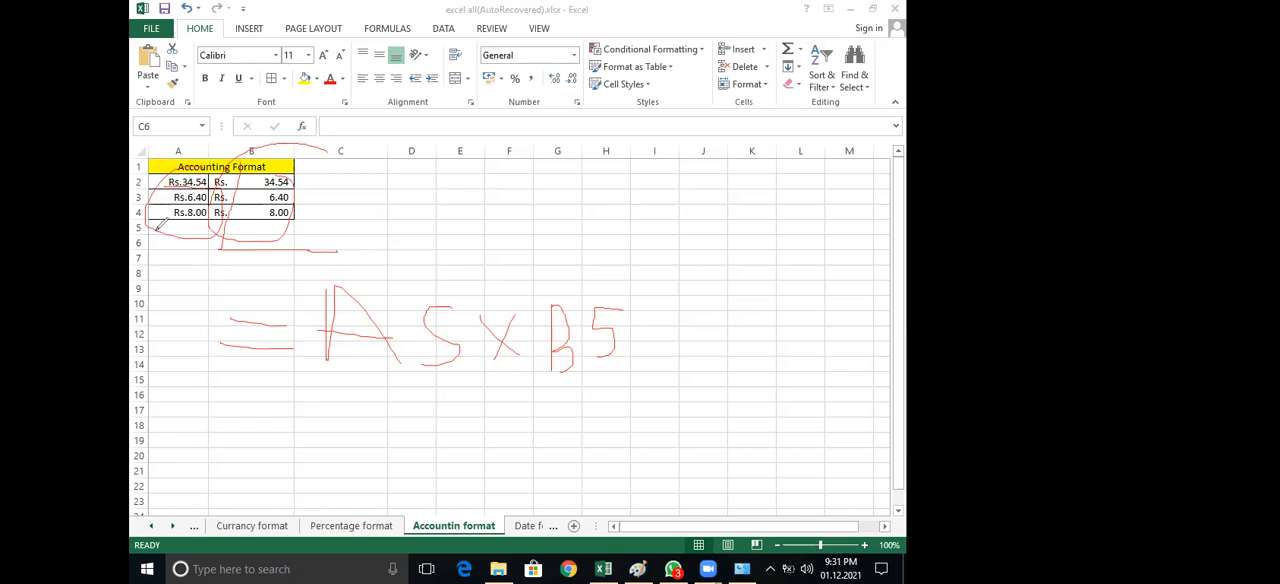
pyautogui.press('e')
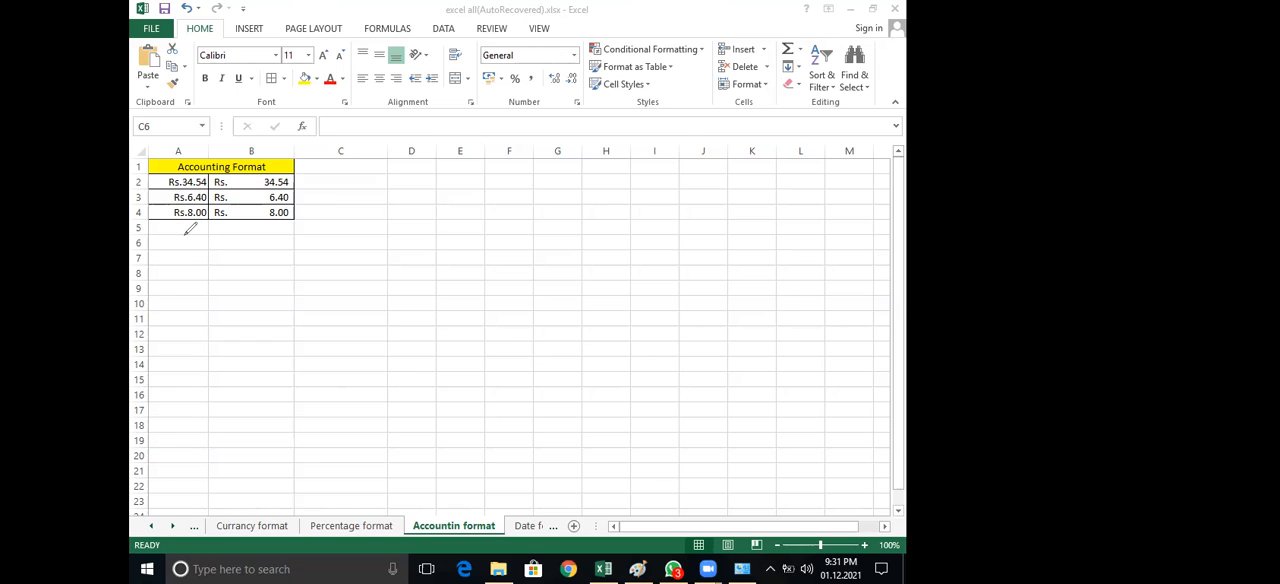
# Mark each accounting value in B2:B4 with red freehand strokes, and erase the marks
pyautogui.moveTo(311, 184)
pyautogui.mouseDown()
pyautogui.moveTo(208, 177)
pyautogui.moveTo(214, 190)
pyautogui.moveTo(315, 183)
pyautogui.moveTo(215, 195)
pyautogui.moveTo(309, 190)
pyautogui.moveTo(300, 220)
pyautogui.moveTo(222, 202)
pyautogui.moveTo(286, 220)
pyautogui.moveTo(289, 208)
pyautogui.mouseUp()
pyautogui.moveTo(214, 222); pyautogui.dragTo(295, 214)
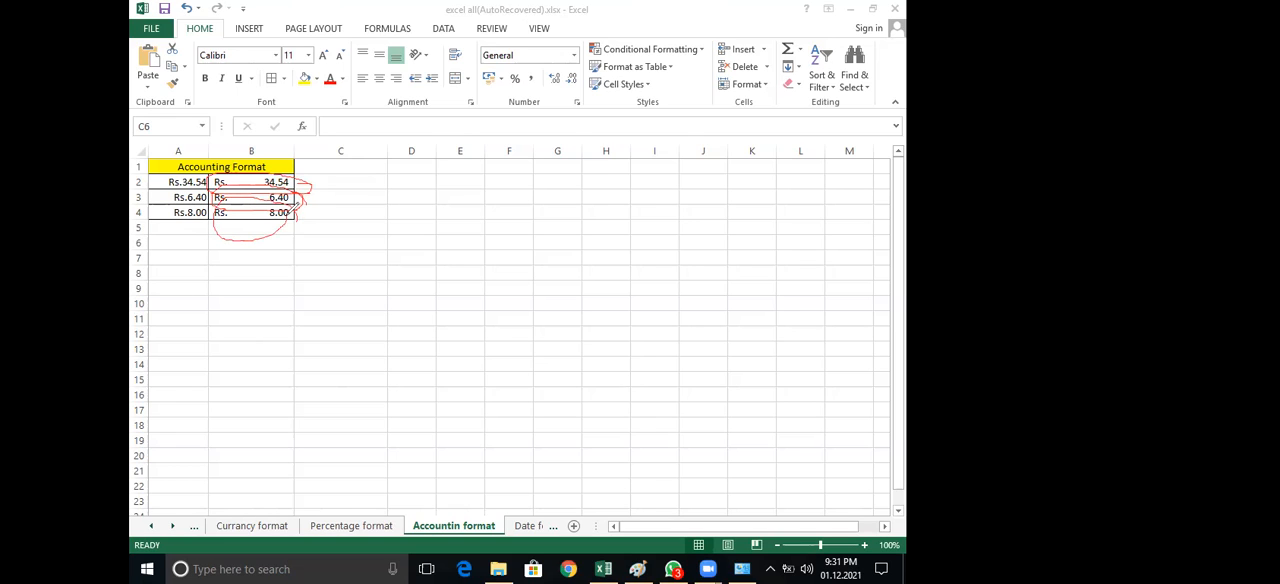
pyautogui.moveTo(298, 206); pyautogui.dragTo(293, 214)
pyautogui.press('e')
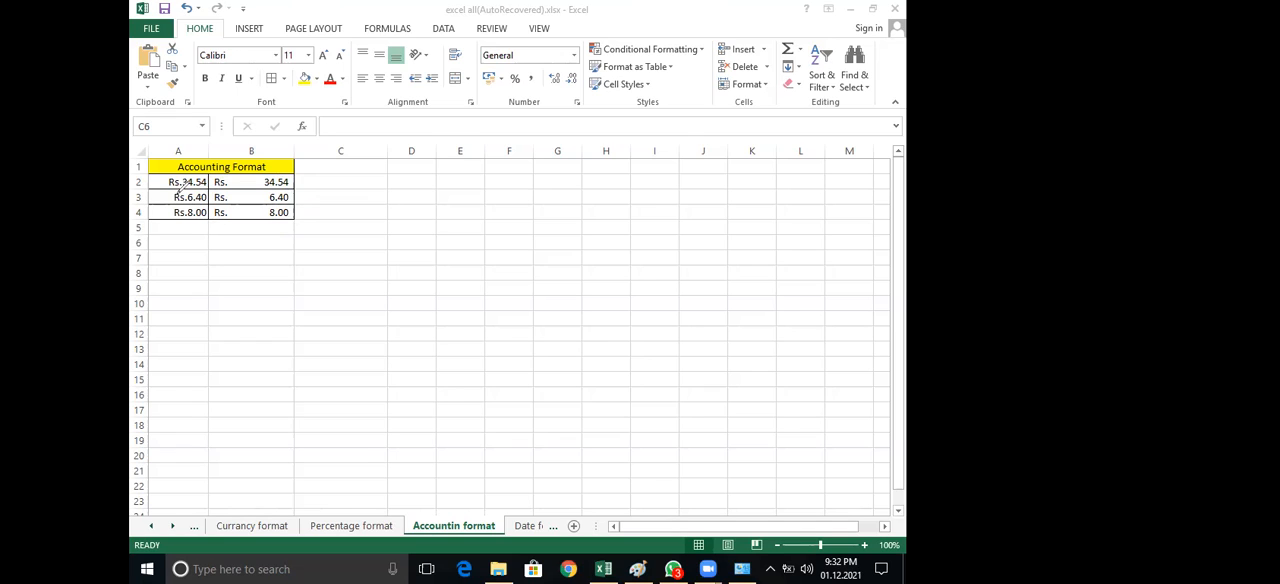
# Circle the currency values in A2:A4 in red and draw a vertical stroke beside their Rs. symbols
pyautogui.moveTo(162, 171)
pyautogui.mouseDown()
pyautogui.moveTo(160, 235)
pyautogui.moveTo(185, 243)
pyautogui.mouseUp()
pyautogui.moveTo(188, 169); pyautogui.dragTo(173, 167)
pyautogui.moveTo(175, 195); pyautogui.dragTo(176, 227)
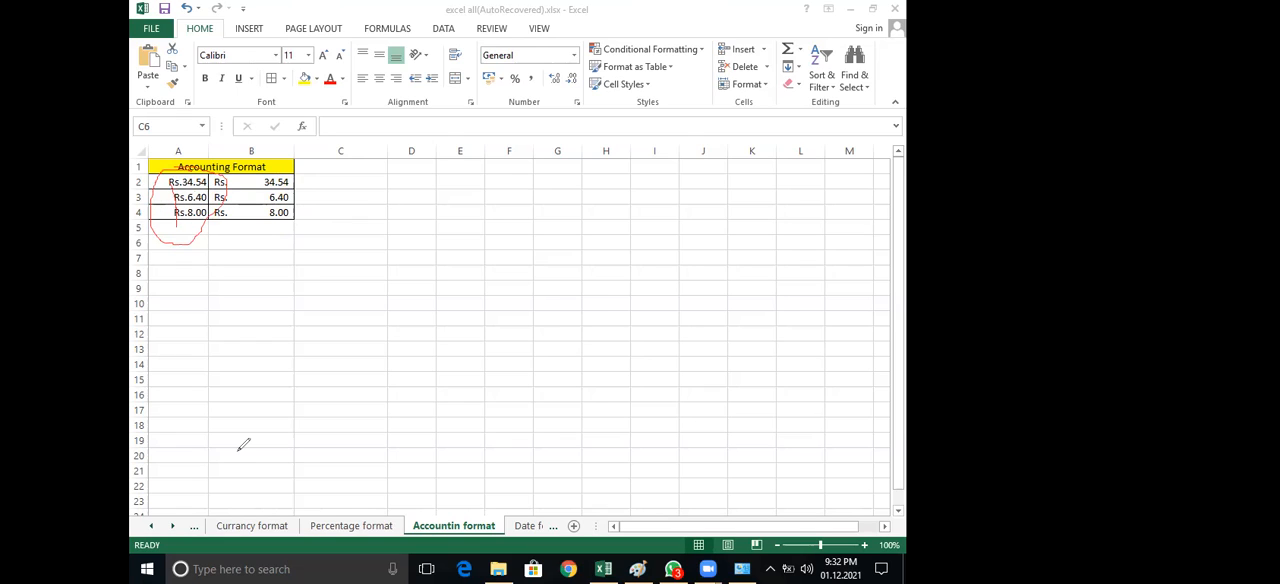
# Check the number formats of A2:A4 and B2, and clear the red annotations
pyautogui.click(188, 183)
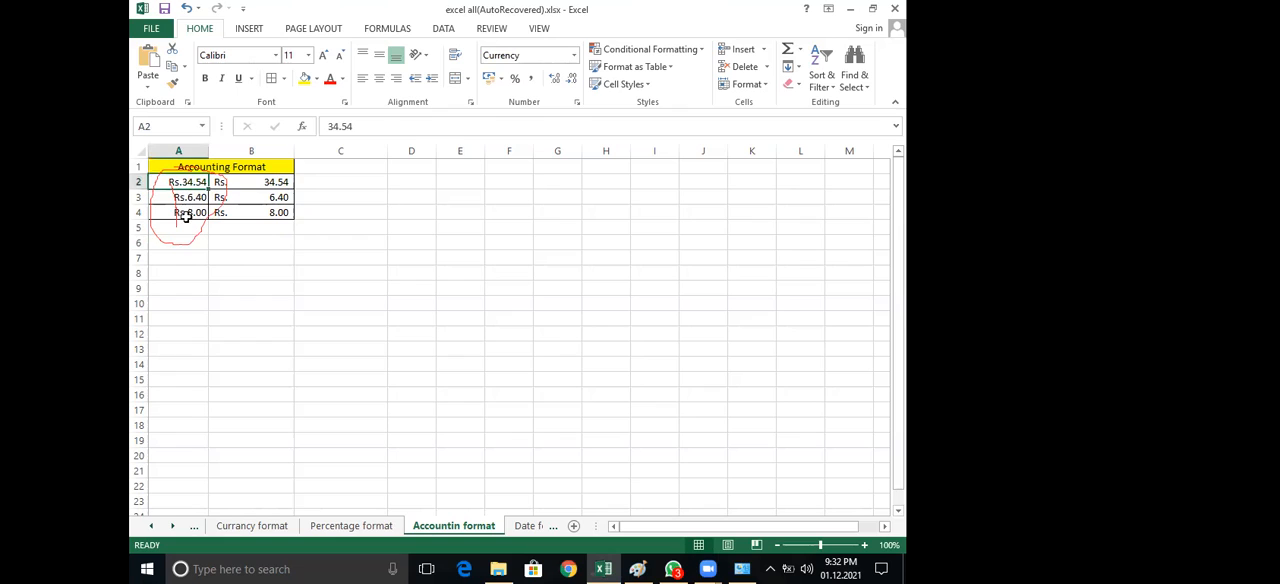
pyautogui.press('Down')
pyautogui.click(192, 212)
pyautogui.click(261, 183)
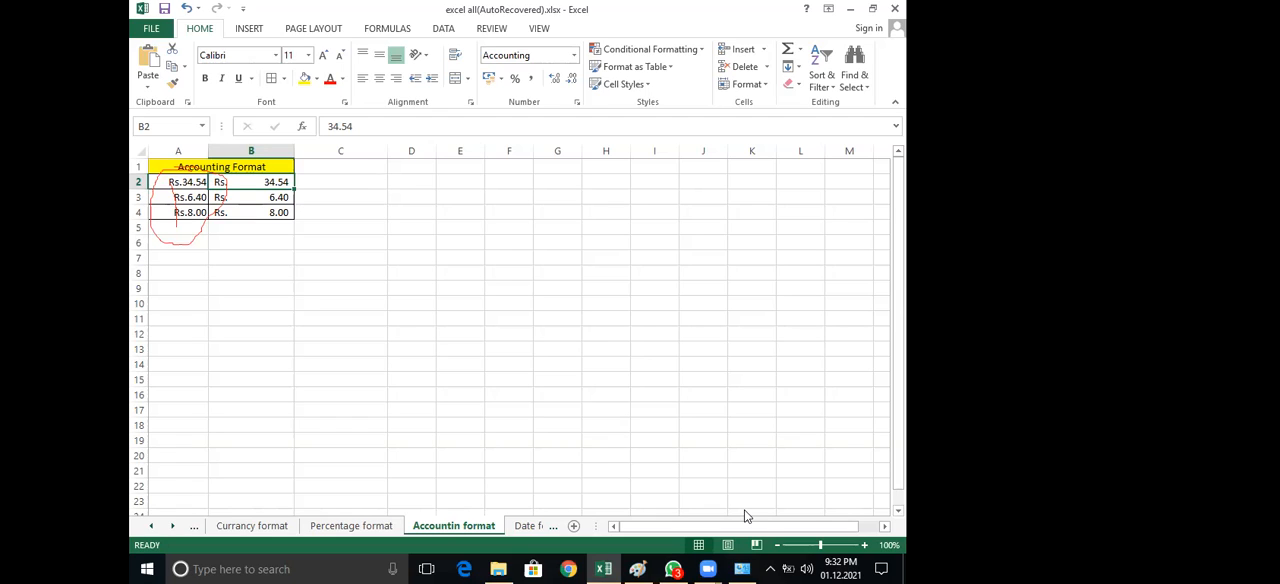
pyautogui.click(320, 204)
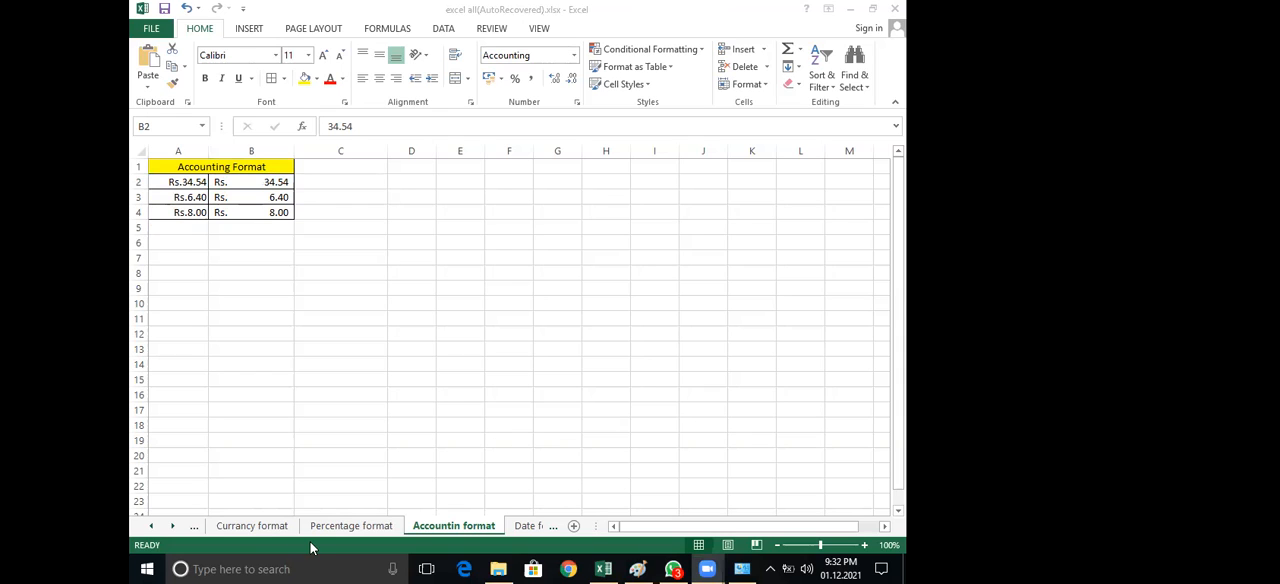
# On the "Date format" sheet, examine the sample dates in A1:B3 and the number format assigned to each
pyautogui.click(530, 528)
pyautogui.hotkey('ctrl', 'pagedown')
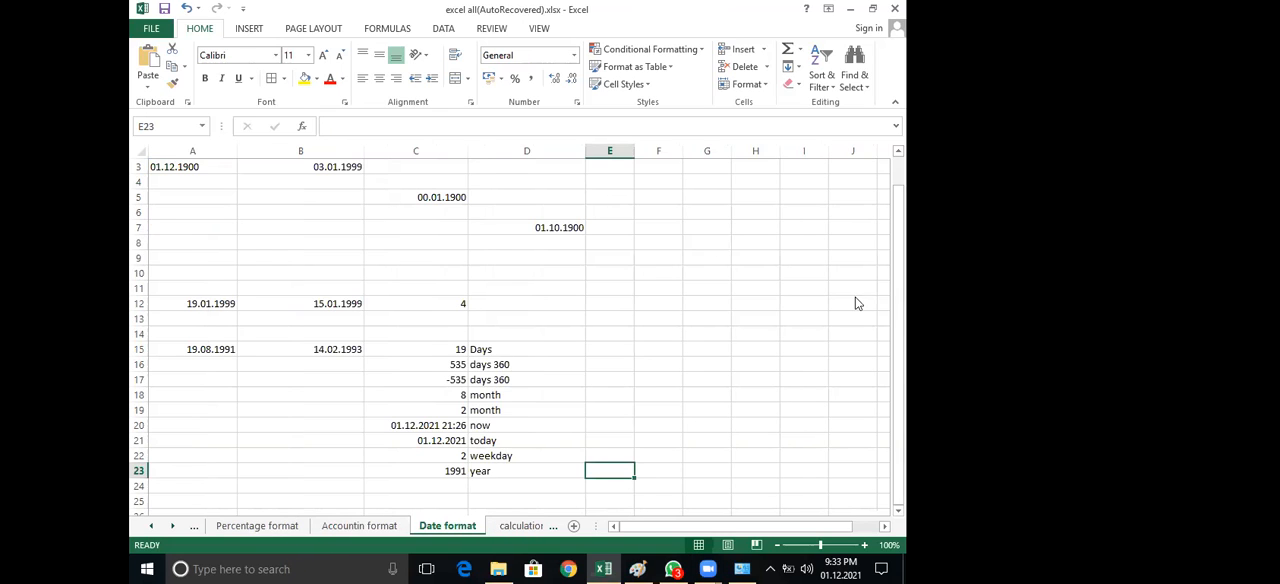
pyautogui.moveTo(900, 265); pyautogui.dragTo(900, 226)
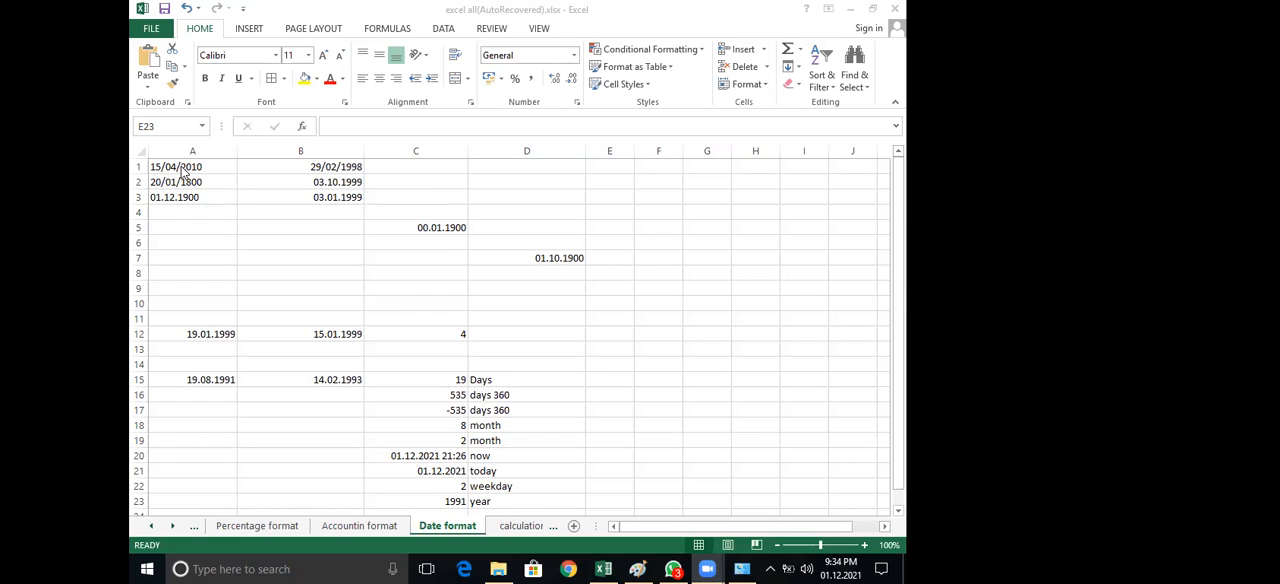
pyautogui.click(336, 167)
pyautogui.click(157, 167)
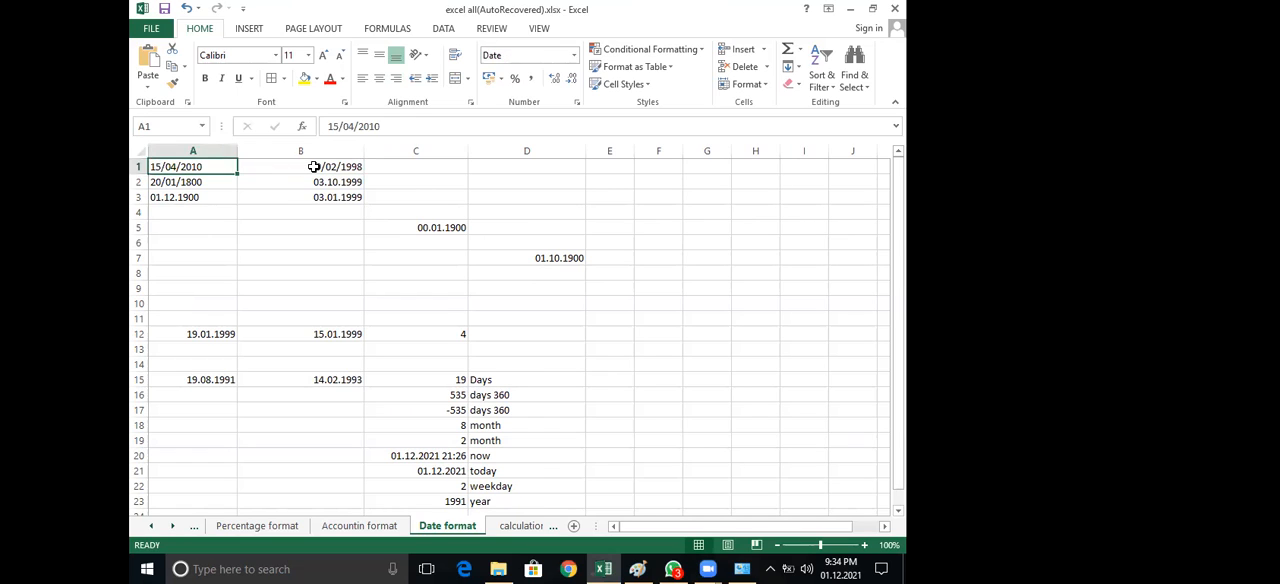
pyautogui.click(314, 167)
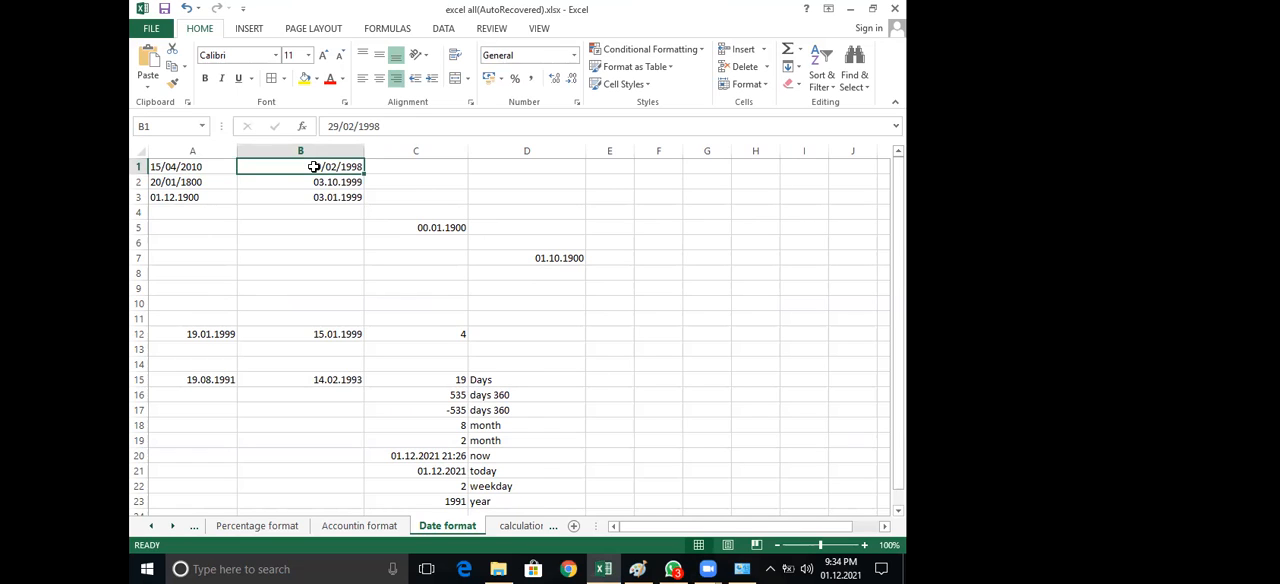
pyautogui.click(230, 166)
pyautogui.click(180, 183)
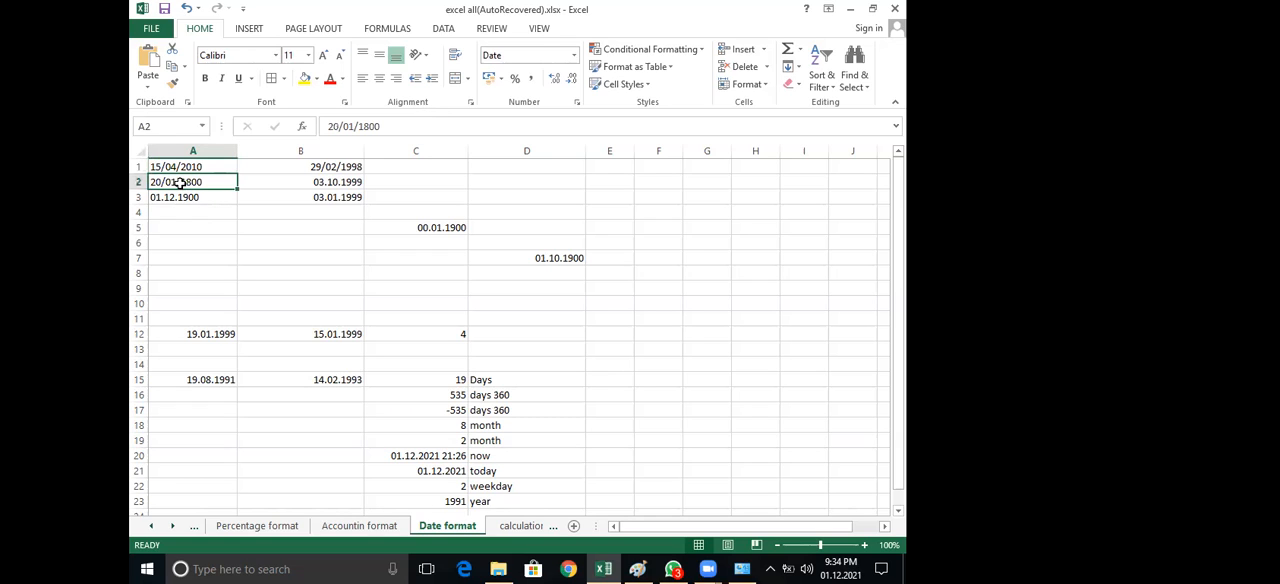
pyautogui.press('Down')
pyautogui.click(308, 187)
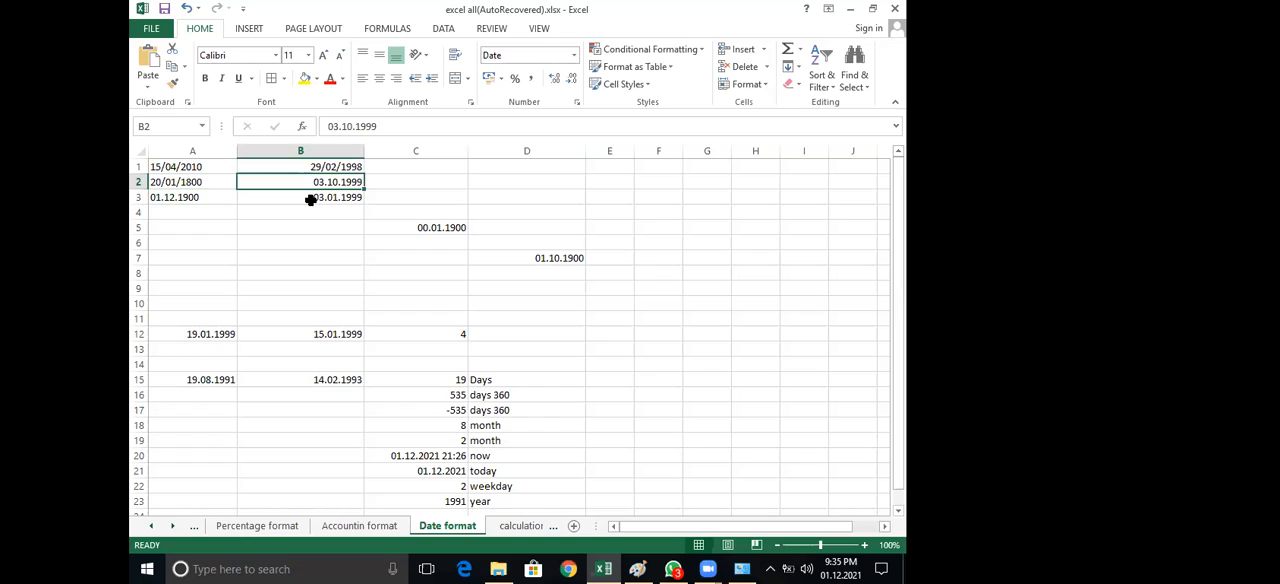
pyautogui.click(311, 199)
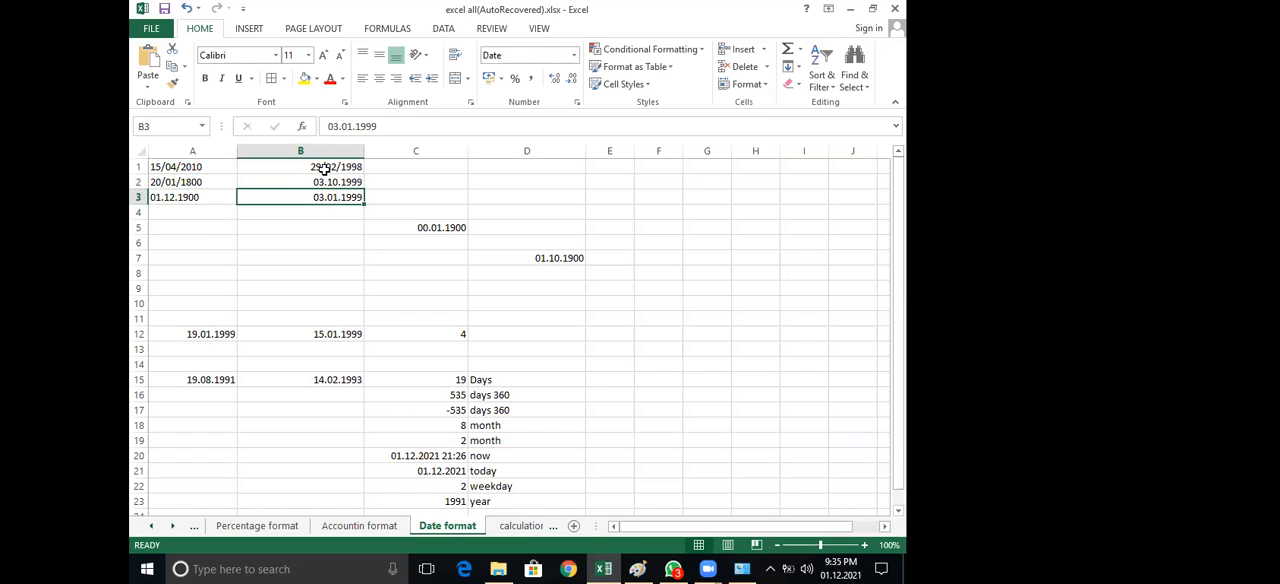
pyautogui.click(325, 168)
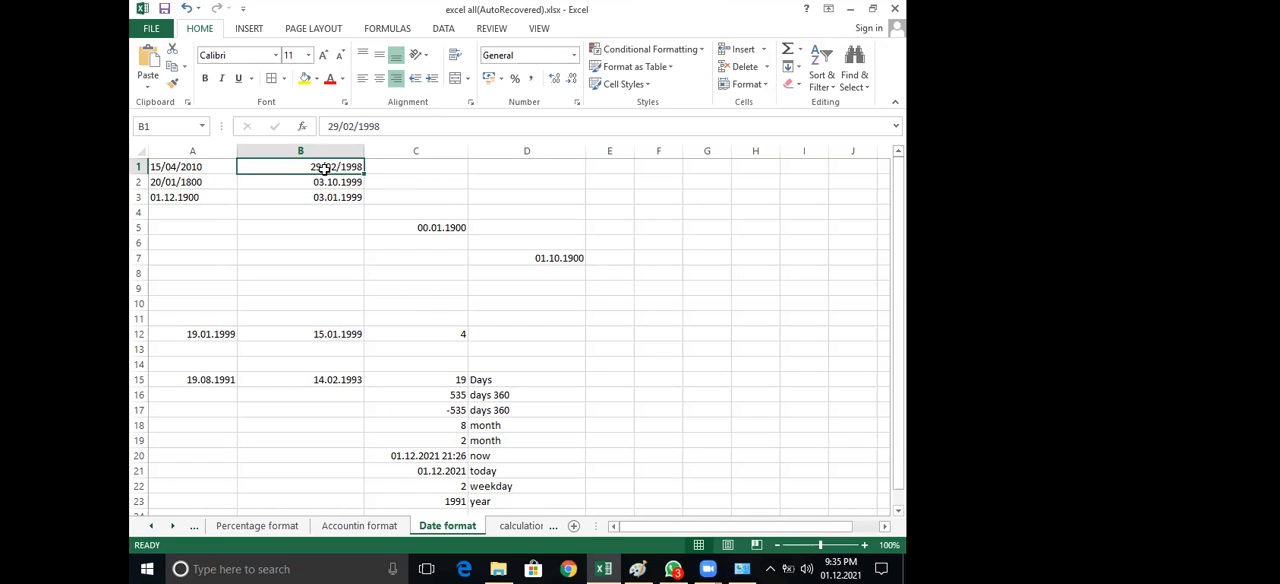
pyautogui.click(190, 174)
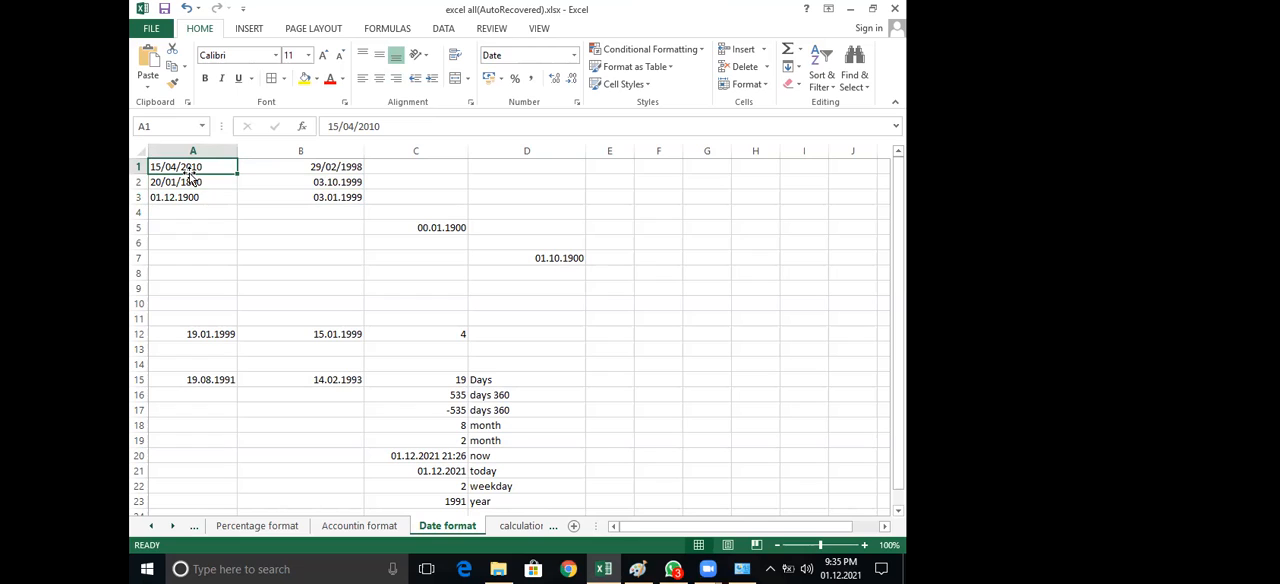
# Search Windows for "region", open the Region control panel, and move its dialog up to the window's edge
pyautogui.click(146, 569)
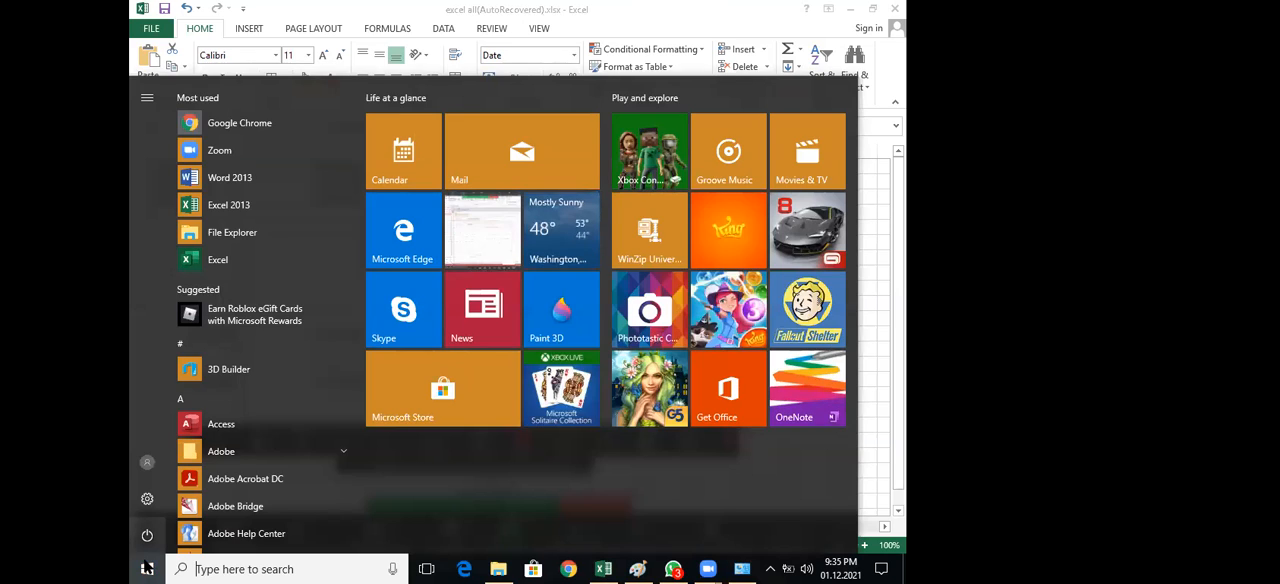
pyautogui.write('reg')
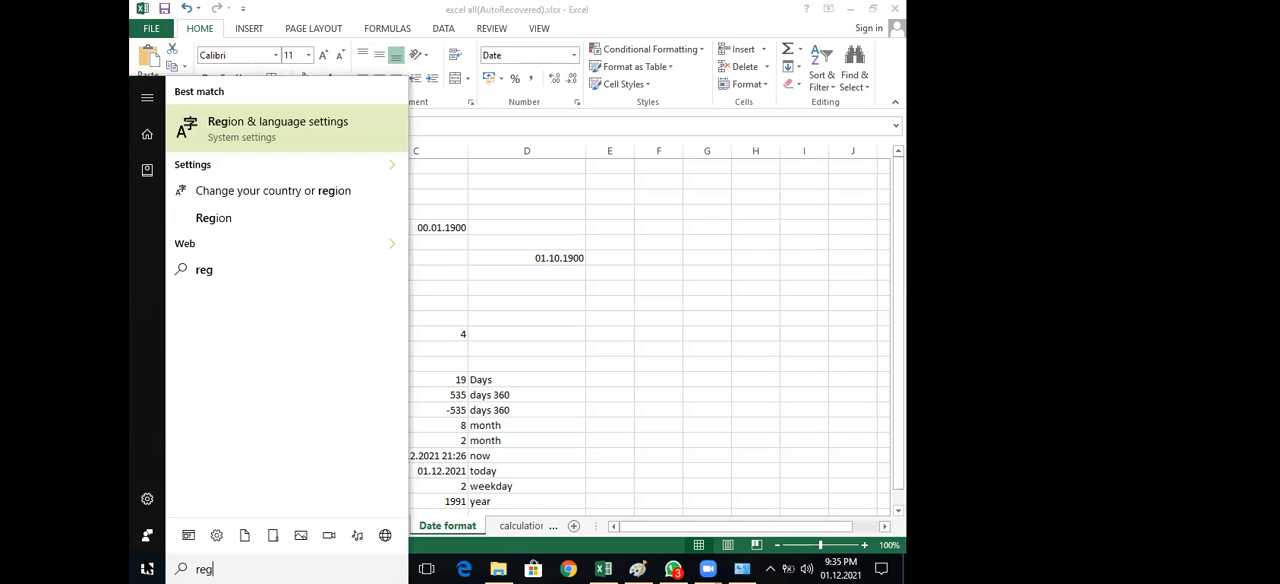
pyautogui.write('ion')
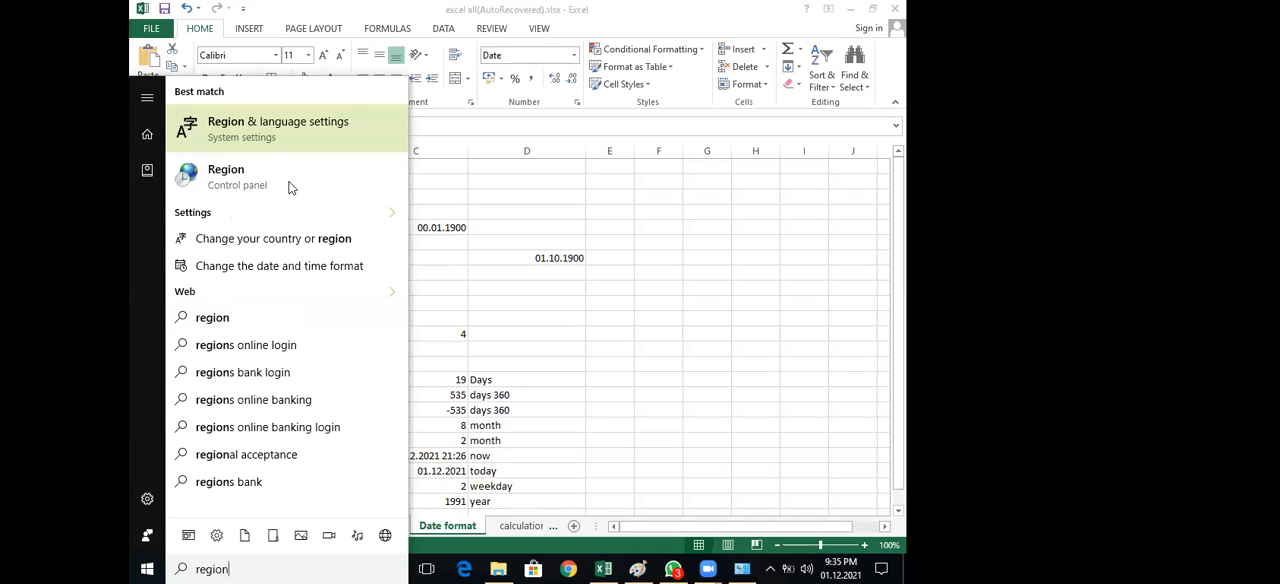
pyautogui.click(290, 187)
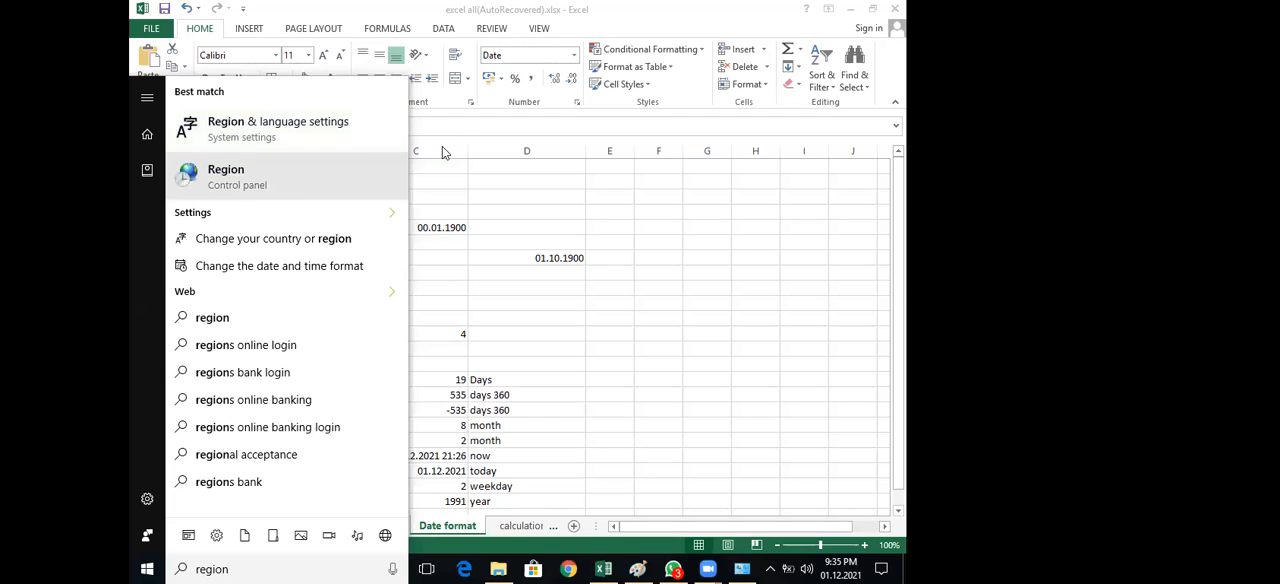
pyautogui.moveTo(457, 132); pyautogui.dragTo(558, 13)
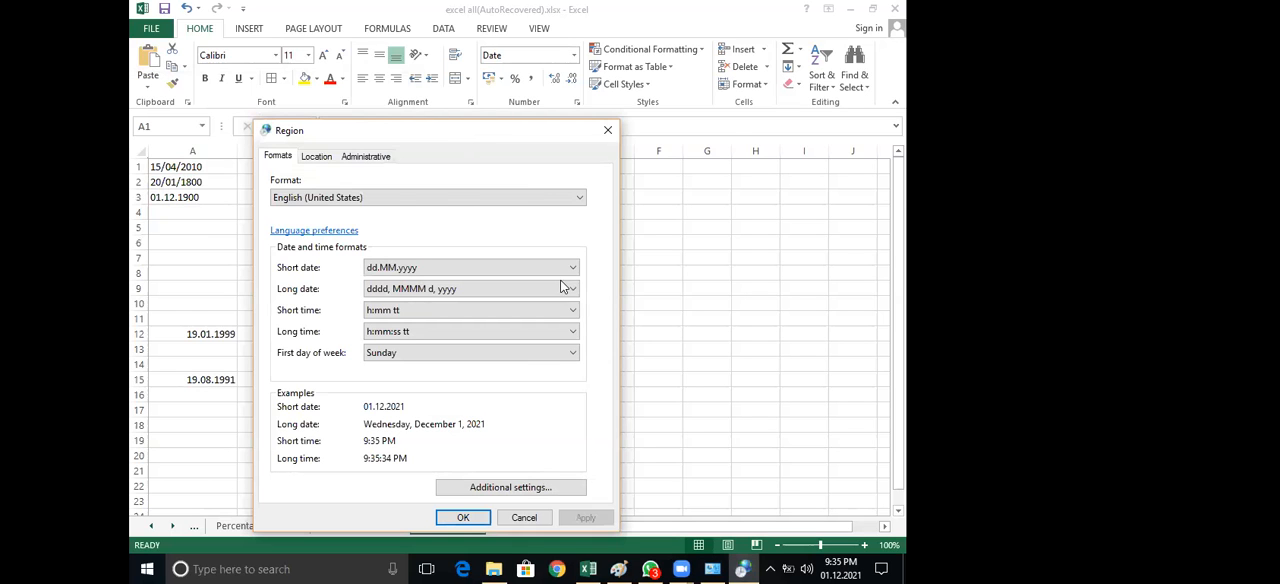
# View the time and date settings under the region's additional settings, including the available short date formats, and close them
pyautogui.click(613, 370)
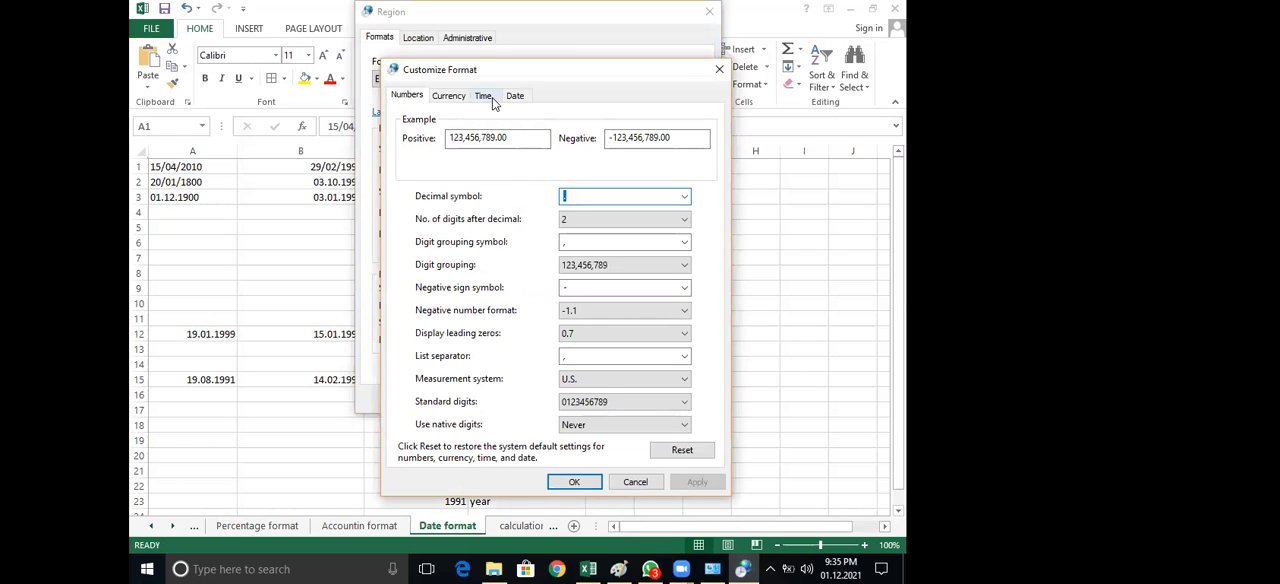
pyautogui.click(484, 96)
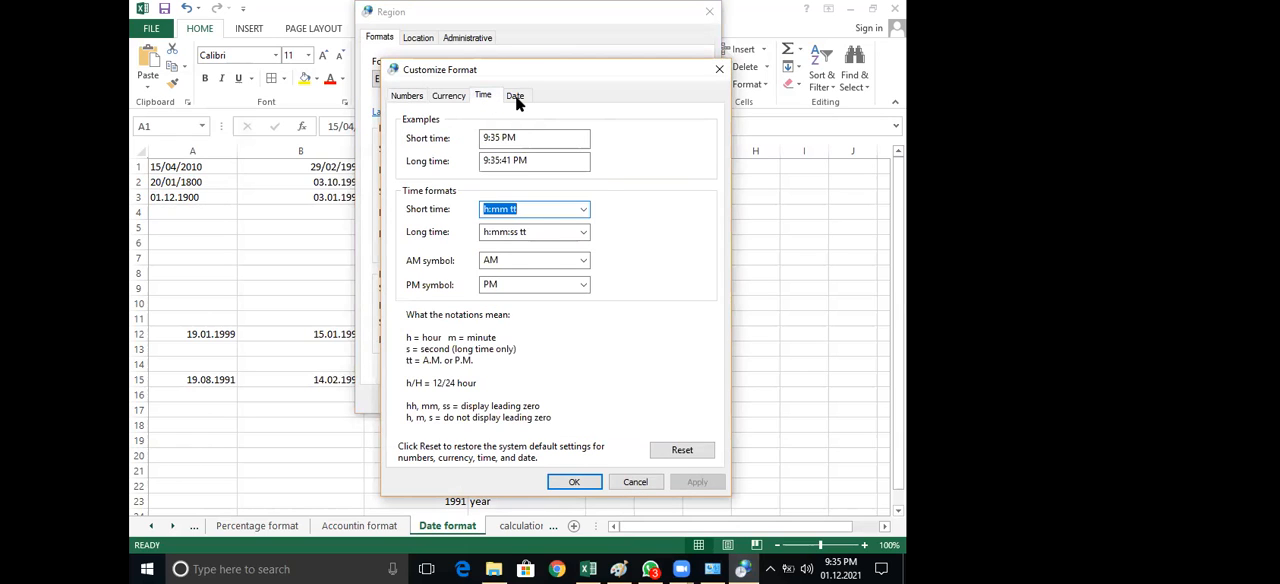
pyautogui.click(515, 95)
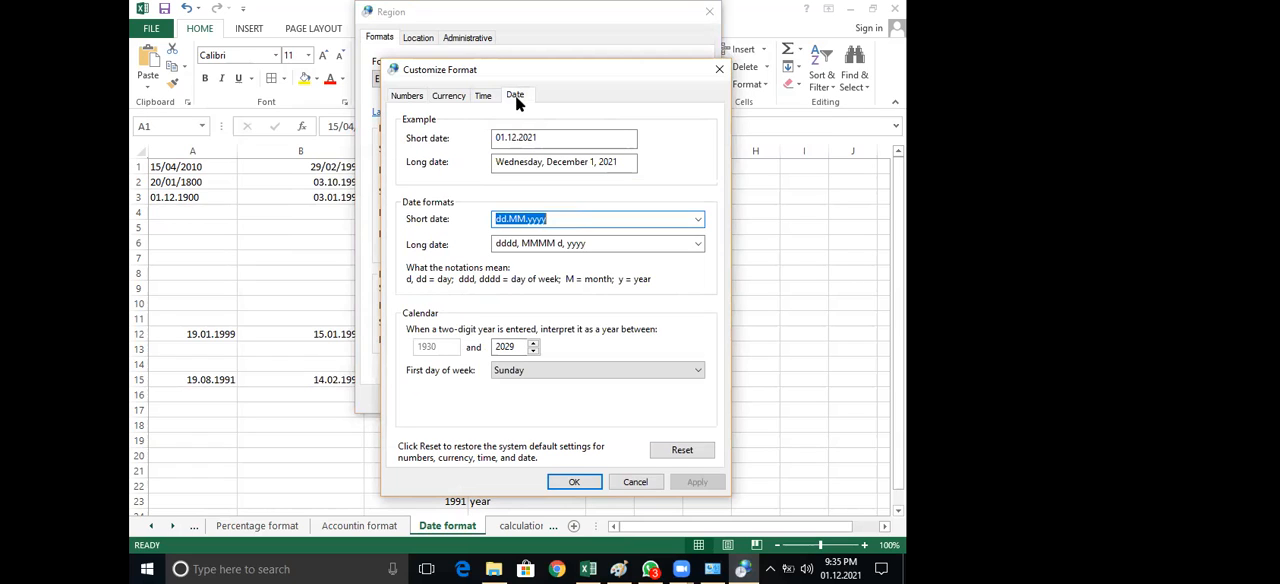
pyautogui.click(699, 220)
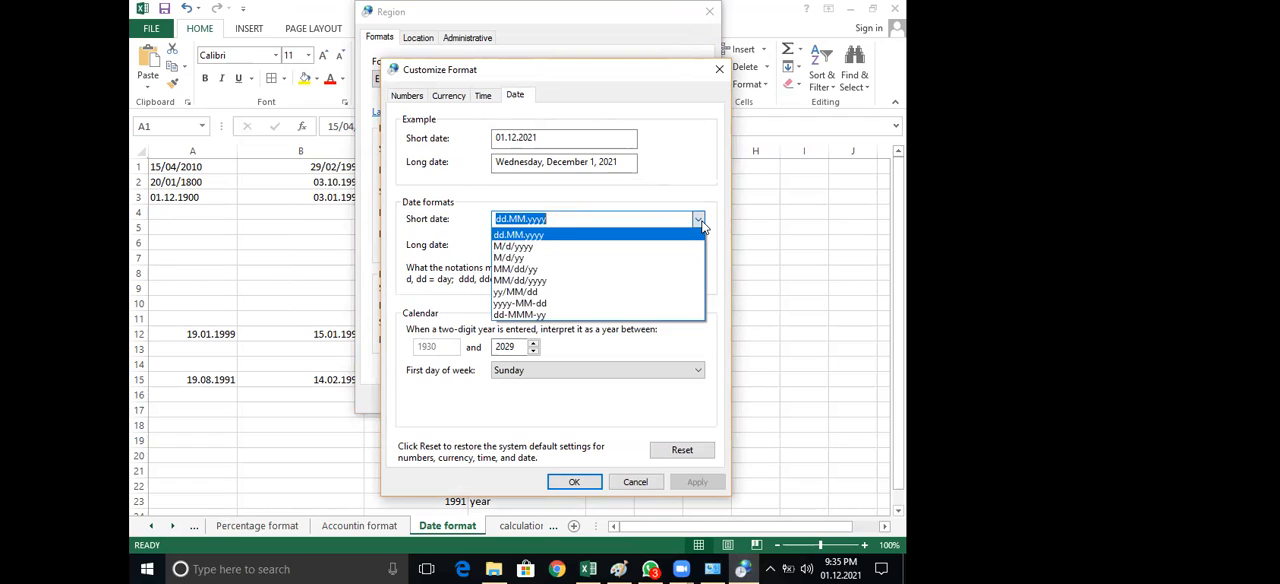
pyautogui.click(700, 222)
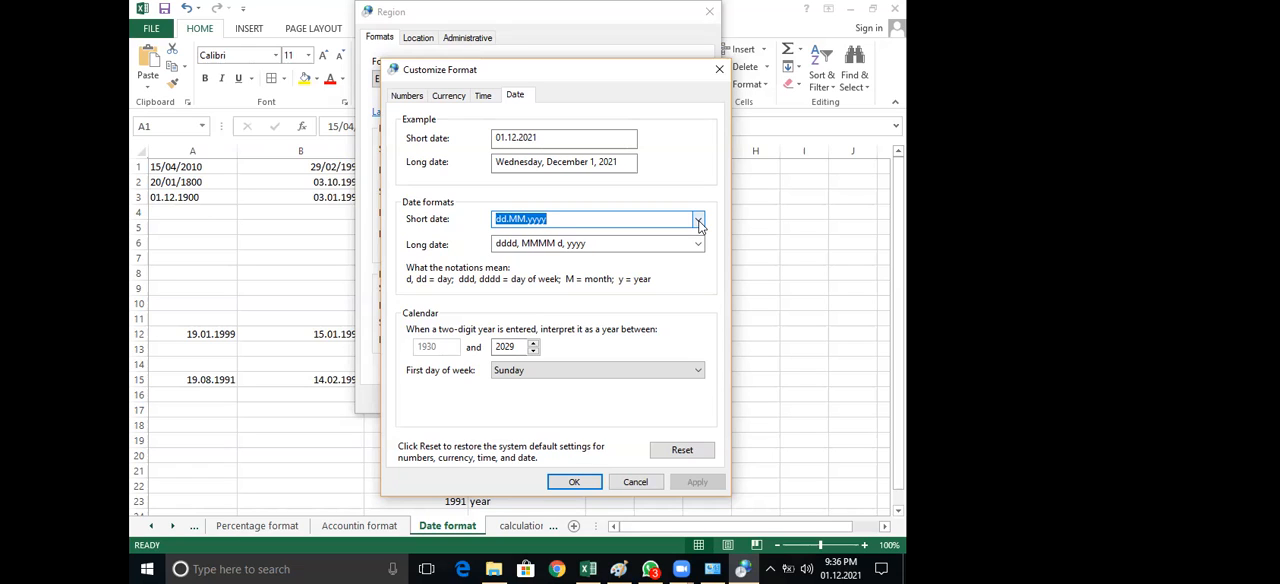
pyautogui.click(719, 70)
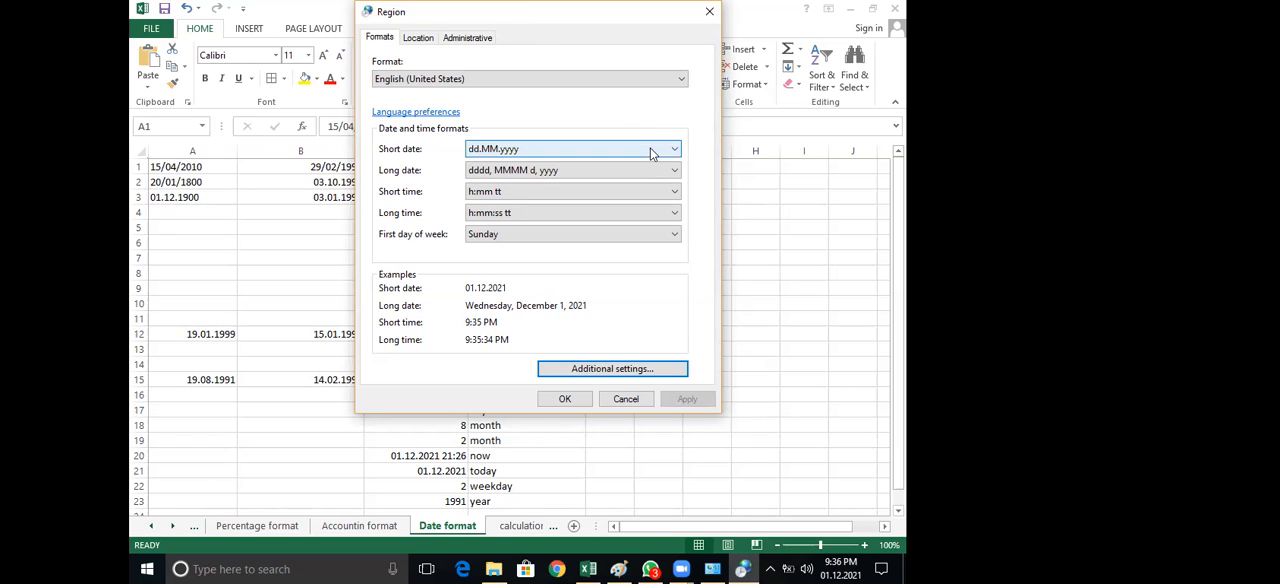
# Keep dd.MM.yyyy as the short date format, open the date page of the region's additional settings, and move that dialog up
pyautogui.click(651, 153)
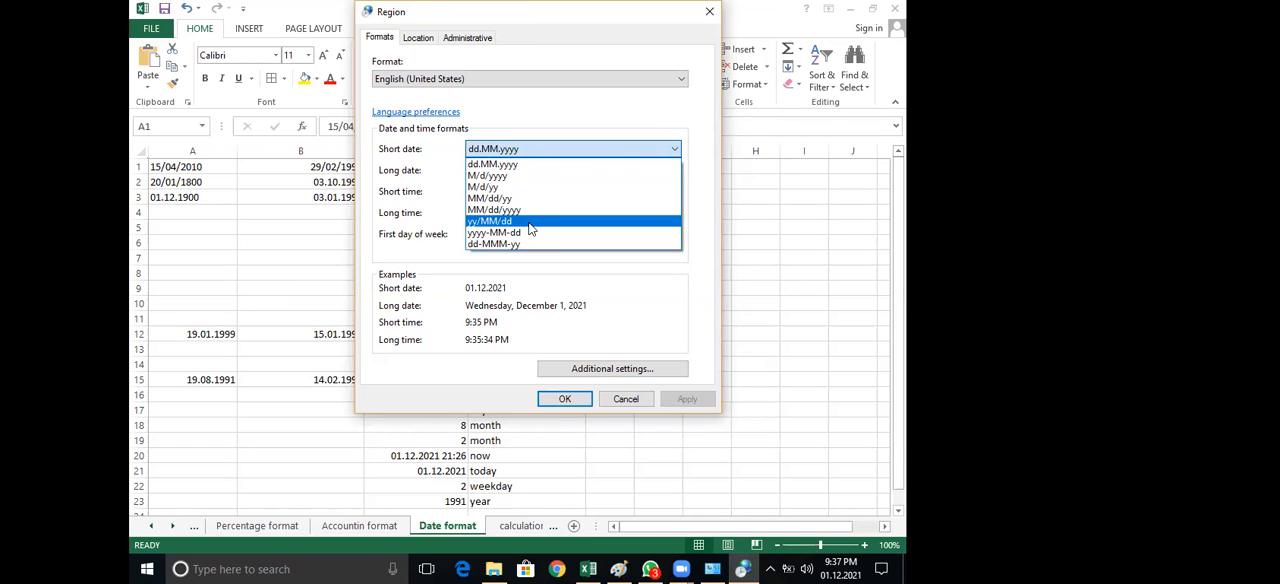
pyautogui.click(536, 162)
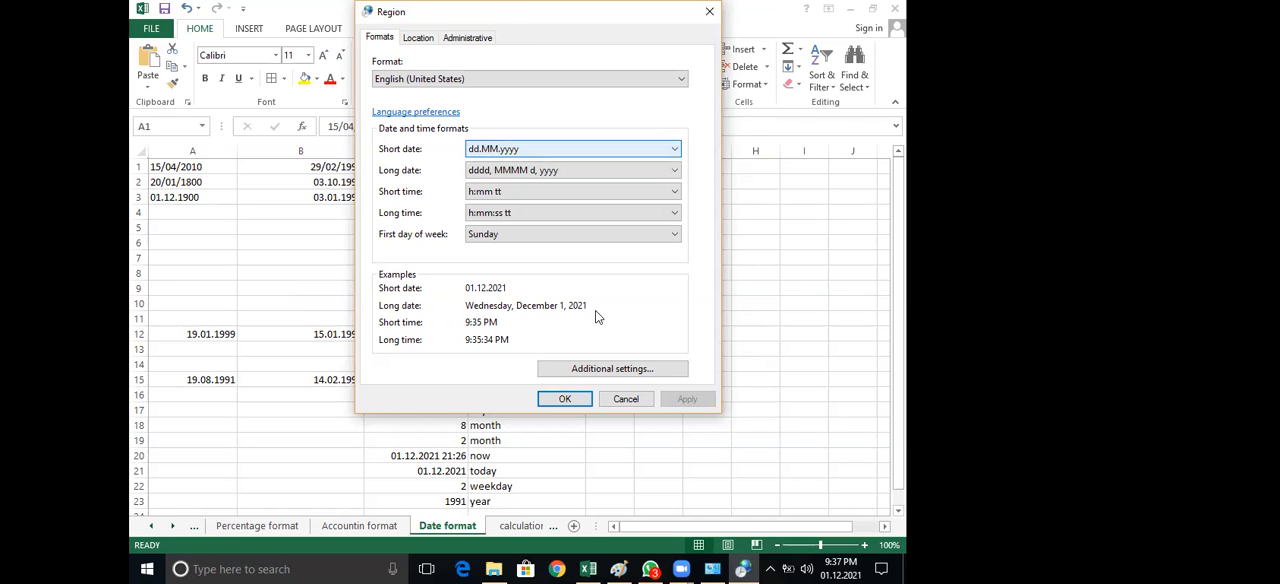
pyautogui.click(612, 369)
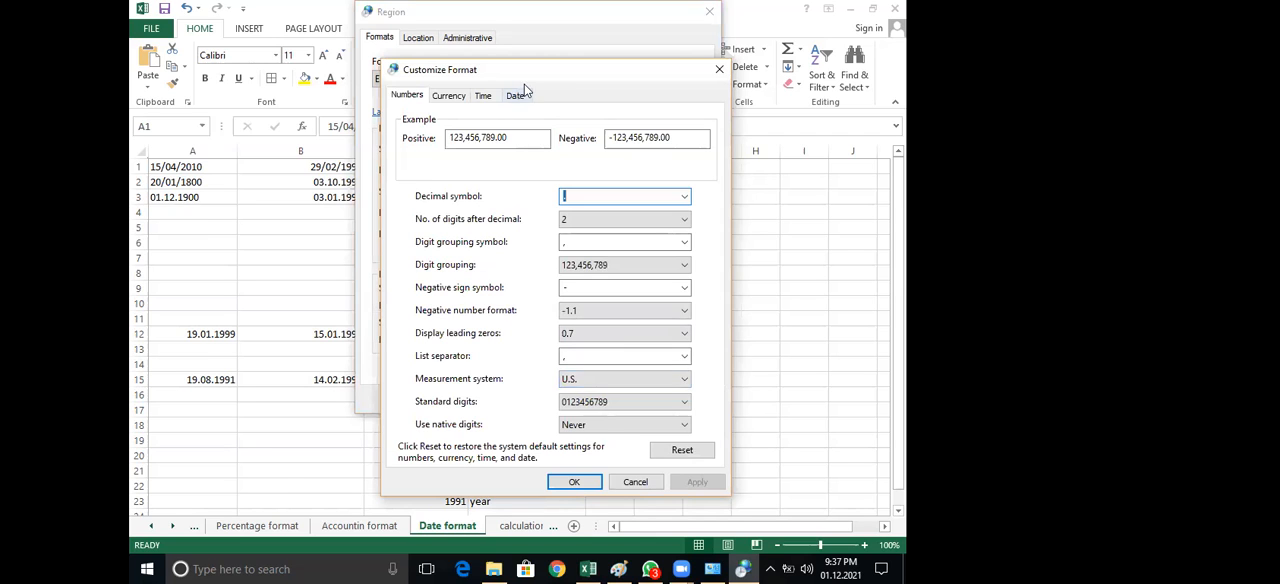
pyautogui.click(516, 92)
pyautogui.moveTo(562, 64); pyautogui.dragTo(566, 6)
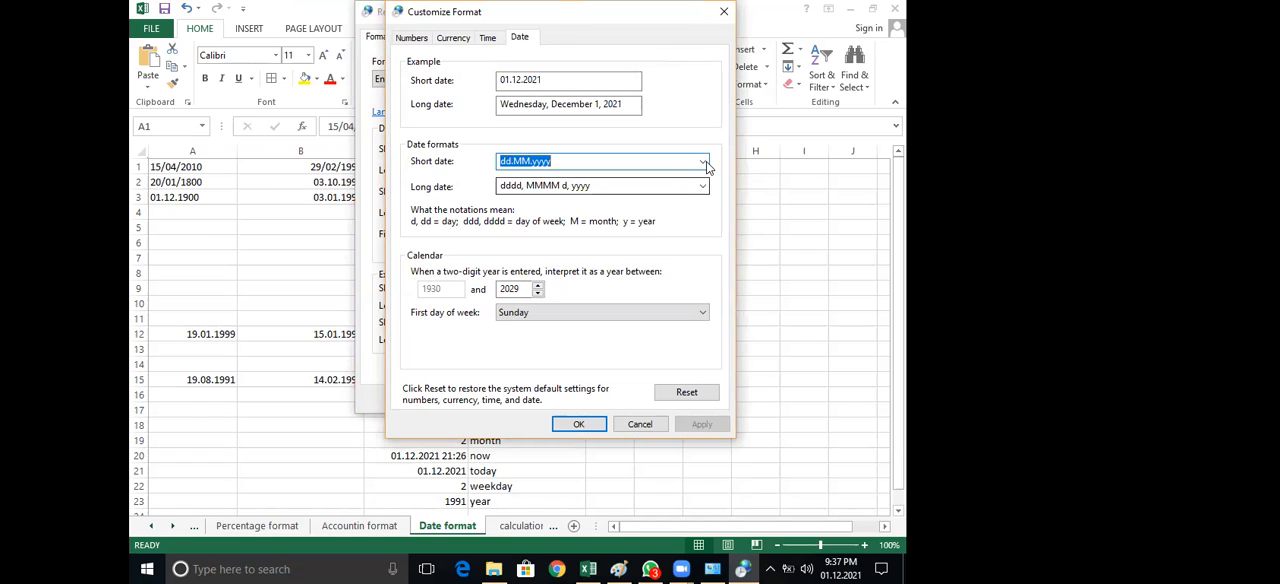
pyautogui.click(703, 161)
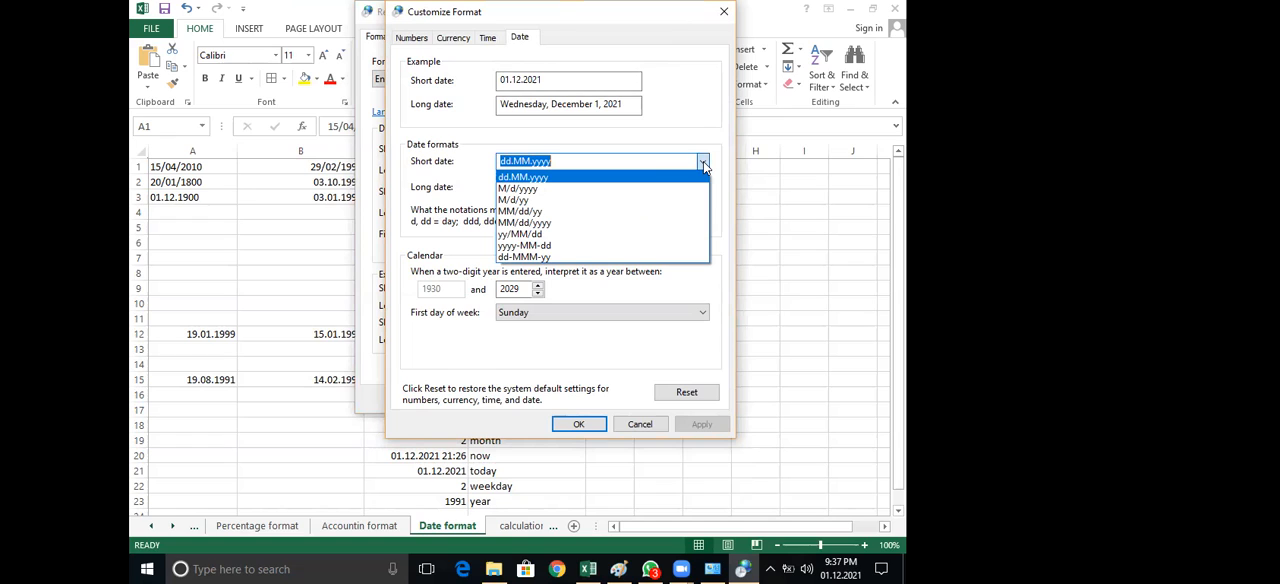
pyautogui.click(578, 160)
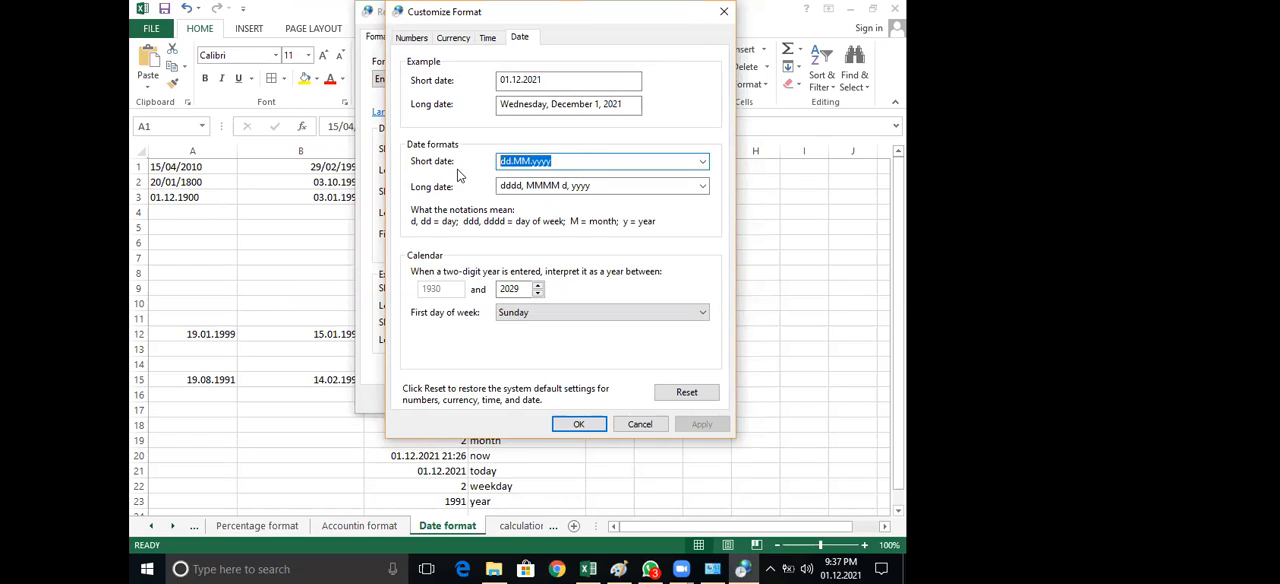
pyautogui.press('BackSpace')
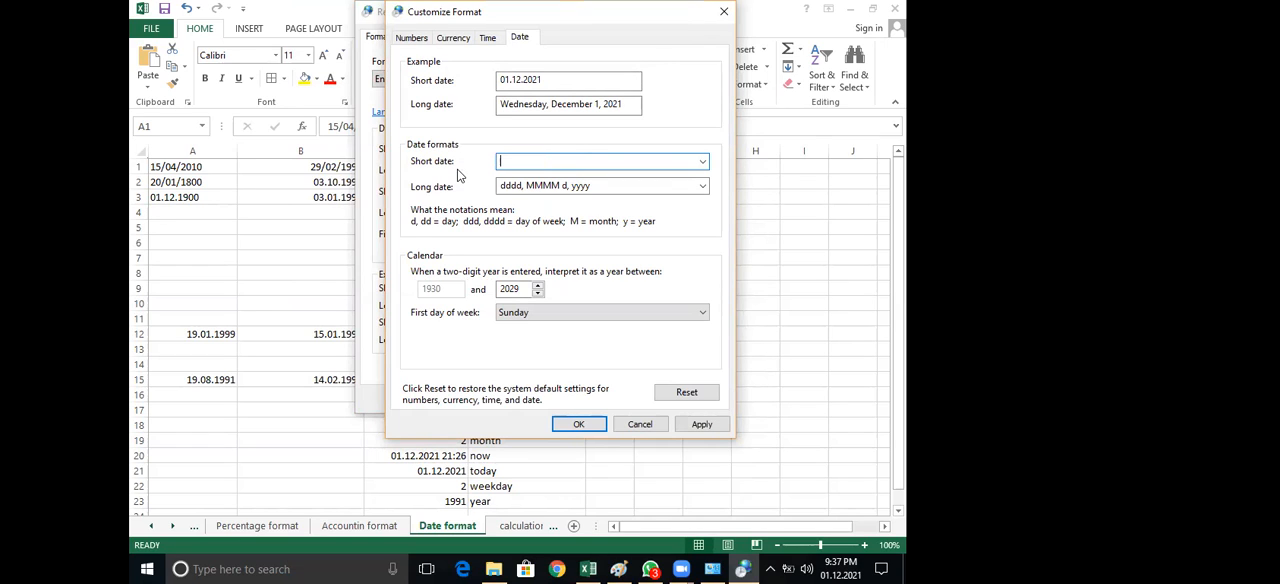
pyautogui.write('dd')
pyautogui.click(703, 166)
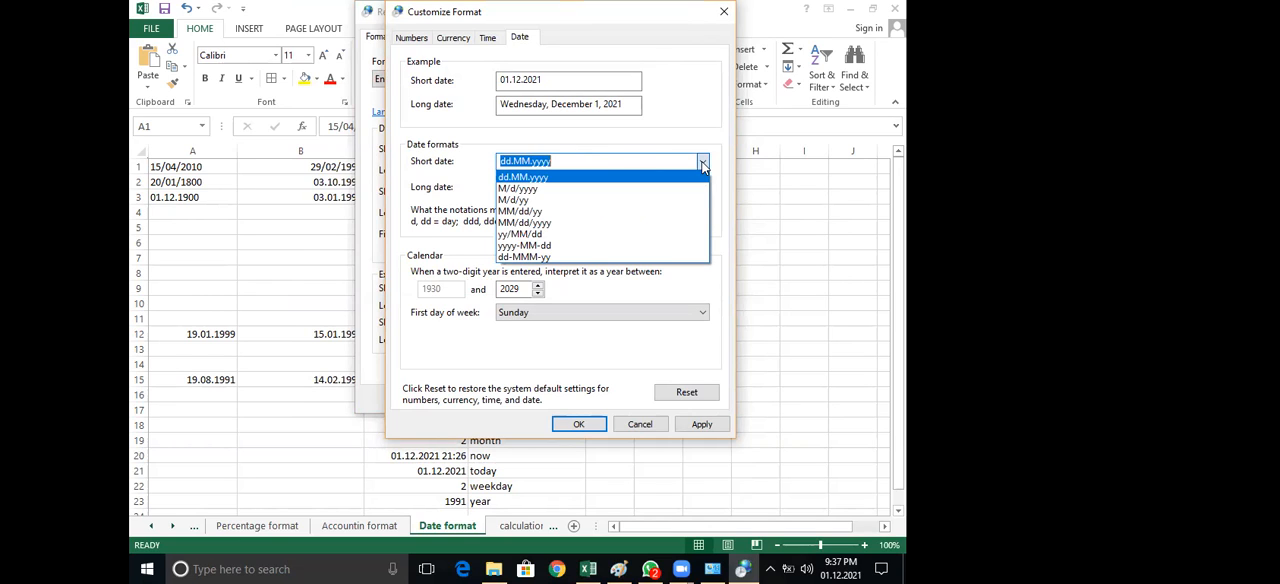
pyautogui.click(703, 166)
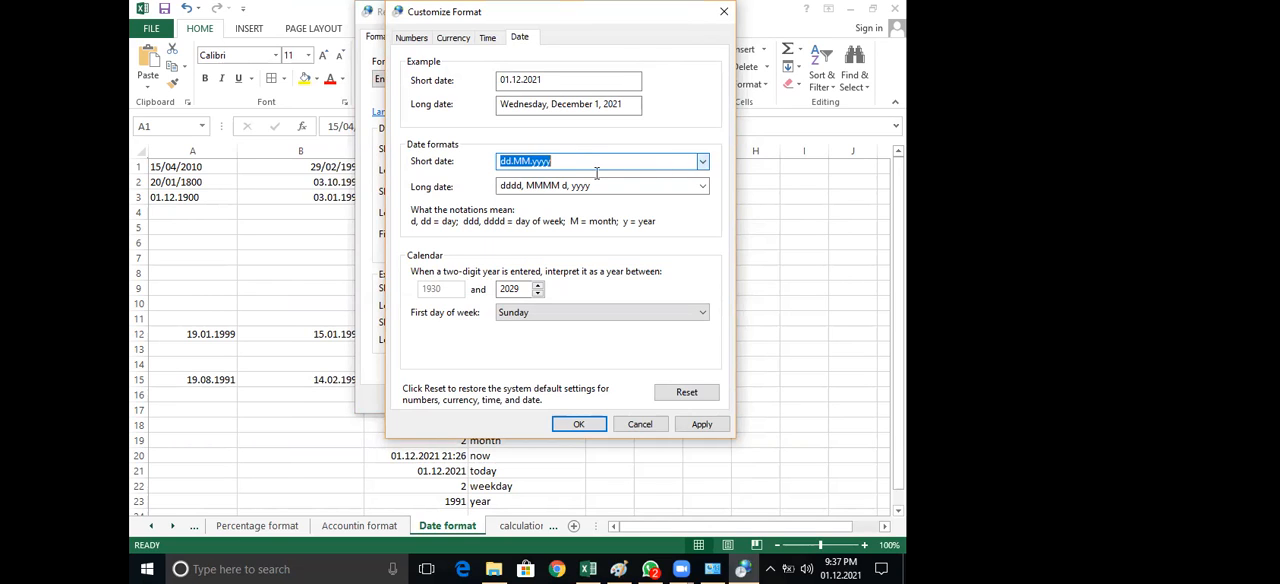
# Set the region's short date format to dd.mm.yy, apply it, and close the region dialogs
pyautogui.click(430, 181)
pyautogui.hotkey('ctrl', 'a')
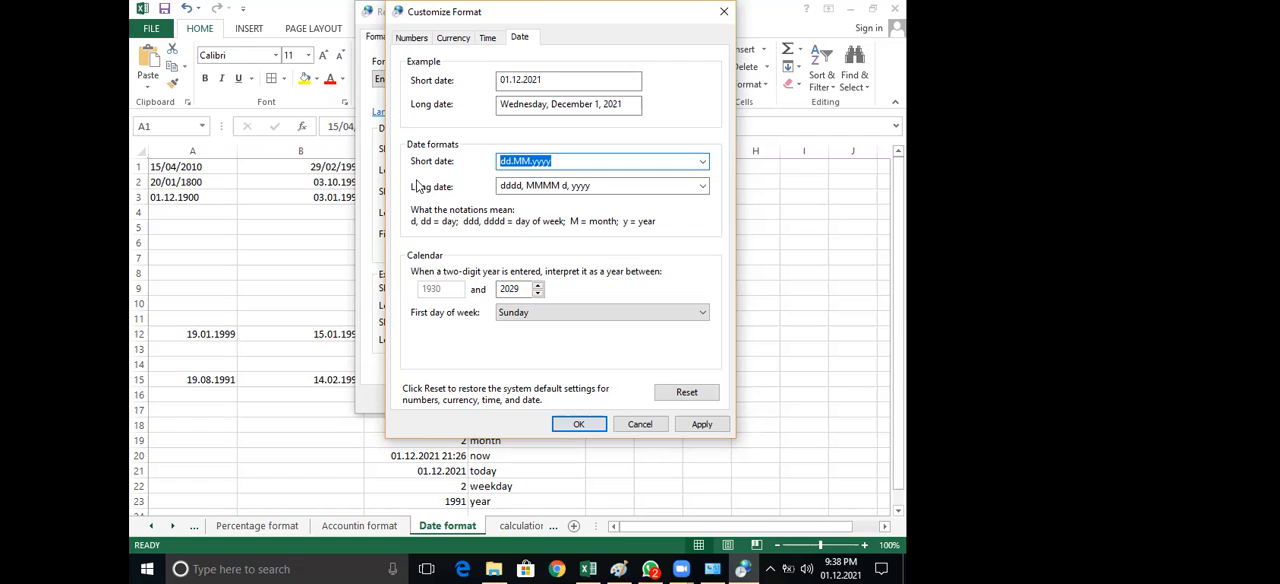
pyautogui.press('BackSpace')
pyautogui.write('dd')
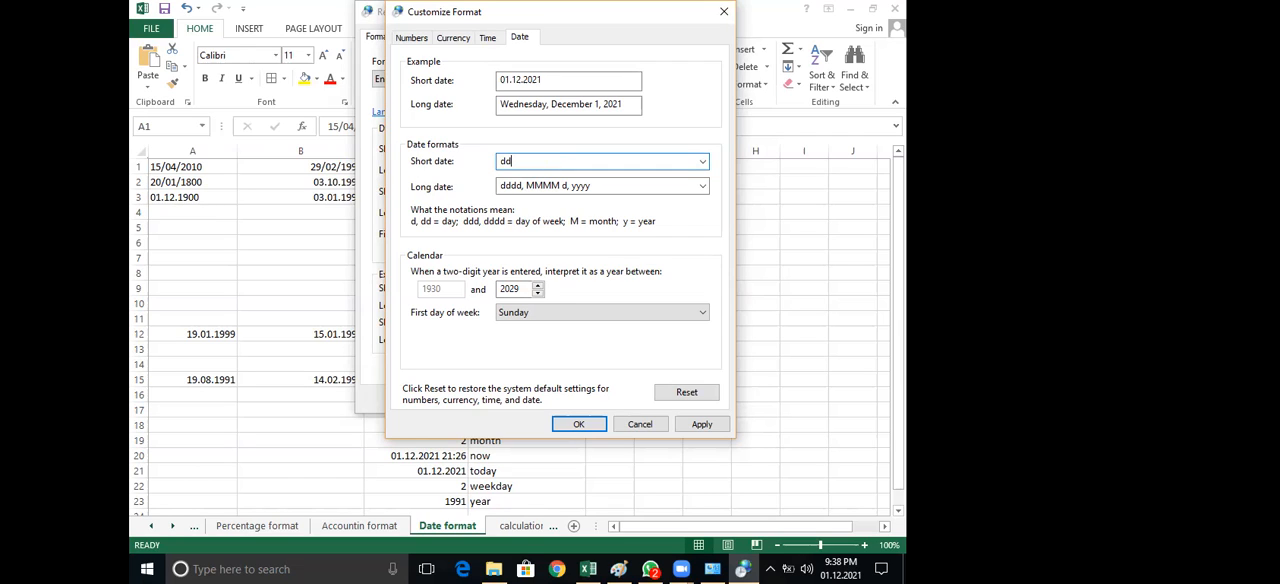
pyautogui.write('.mm.yy')
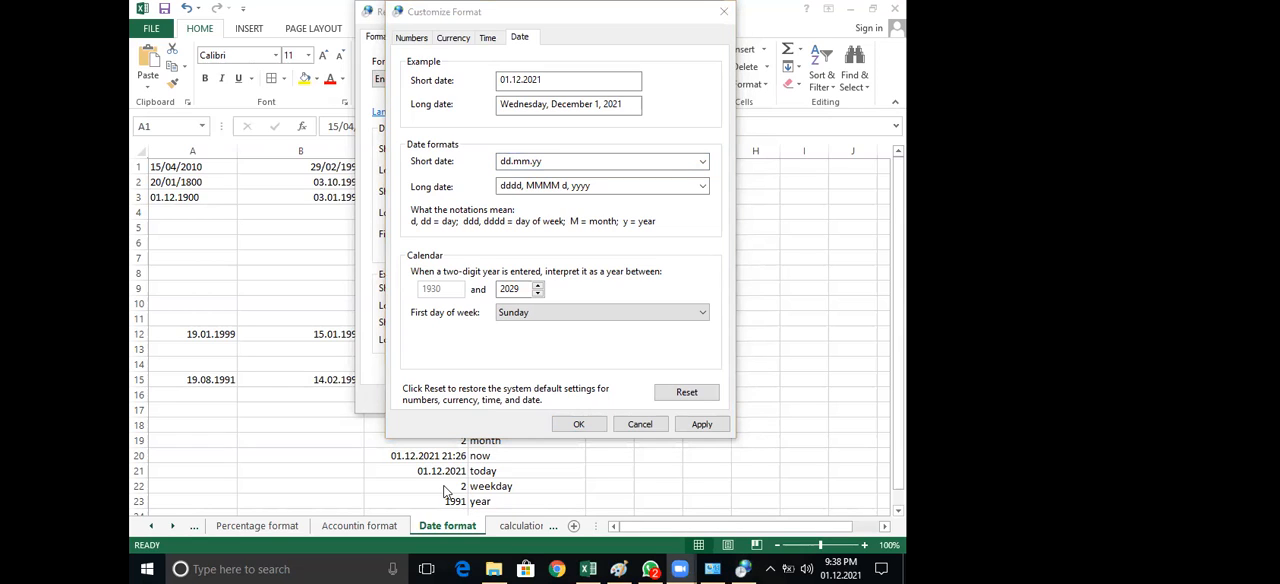
pyautogui.click(700, 424)
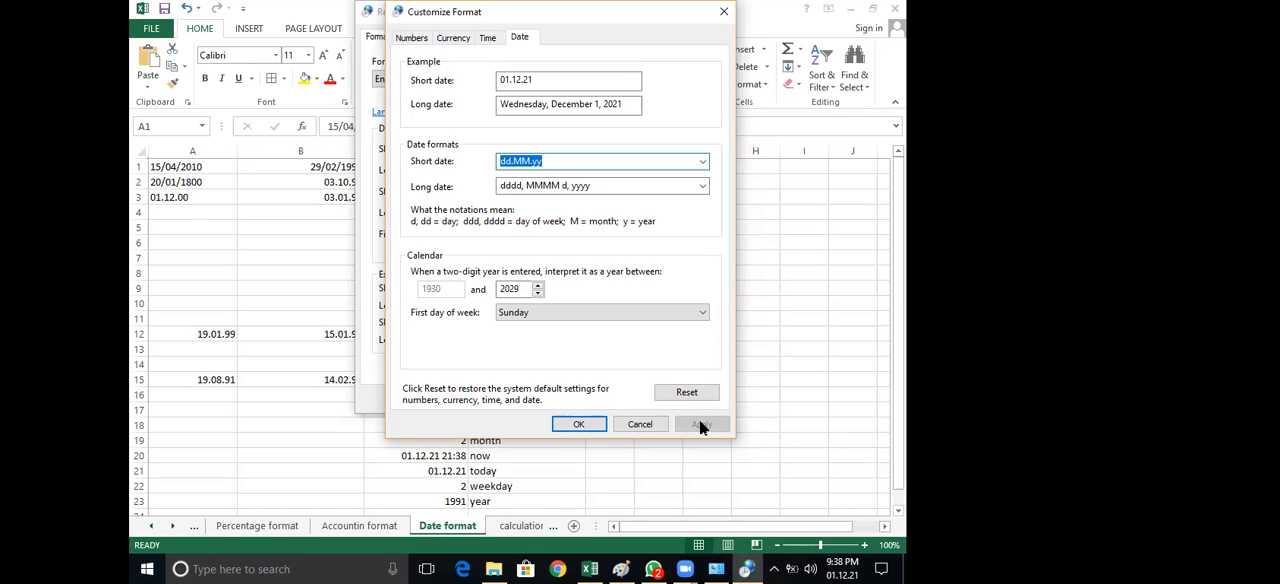
pyautogui.click(640, 424)
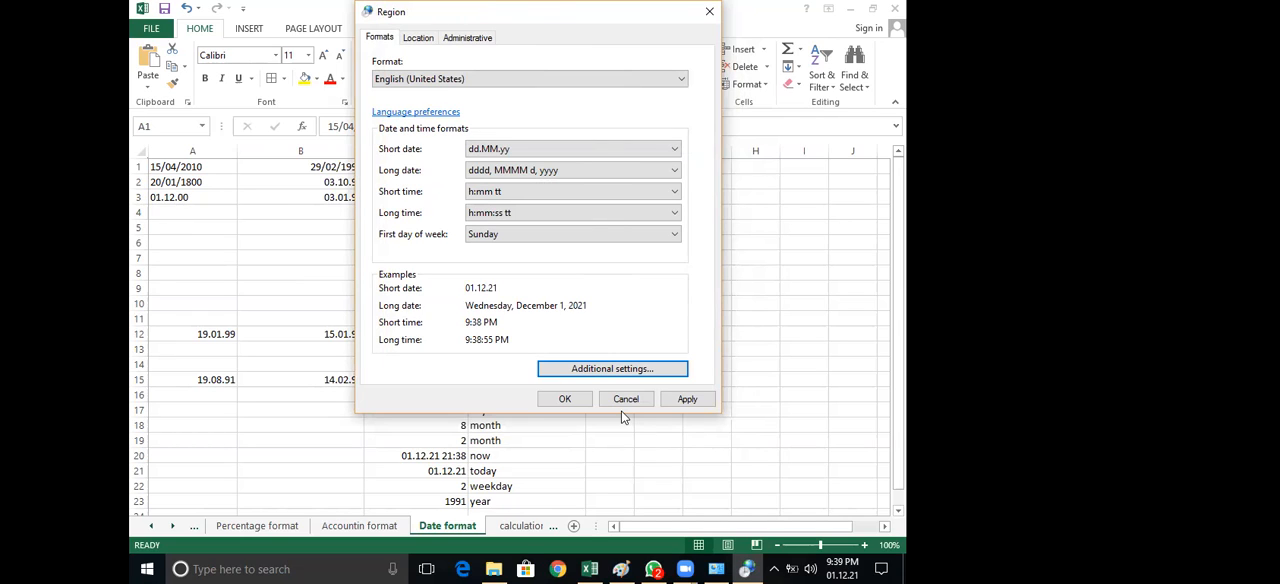
pyautogui.click(625, 399)
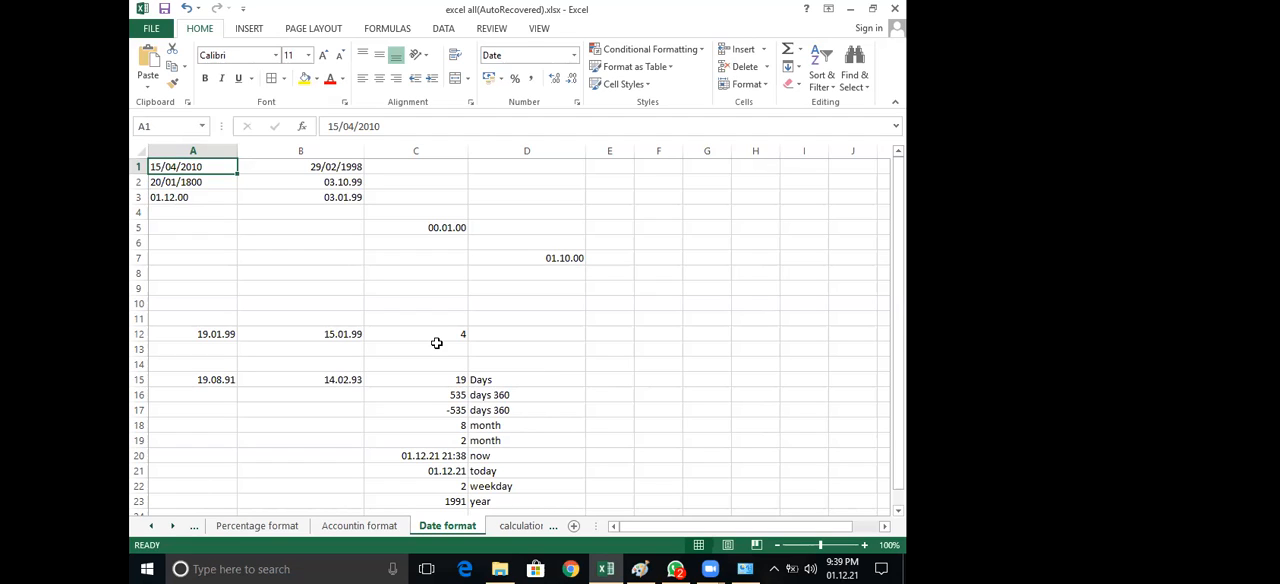
# Examine the Date category's format types for cell C12 in Format Cells, and close the dialog without changing the format
pyautogui.click(434, 336)
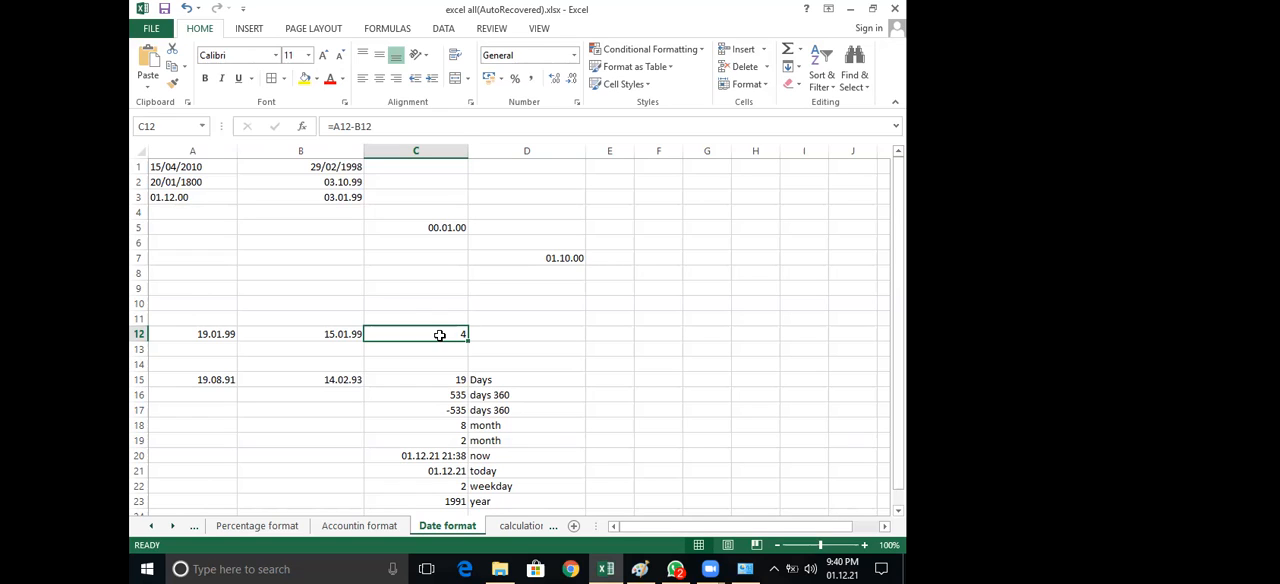
pyautogui.click(576, 103)
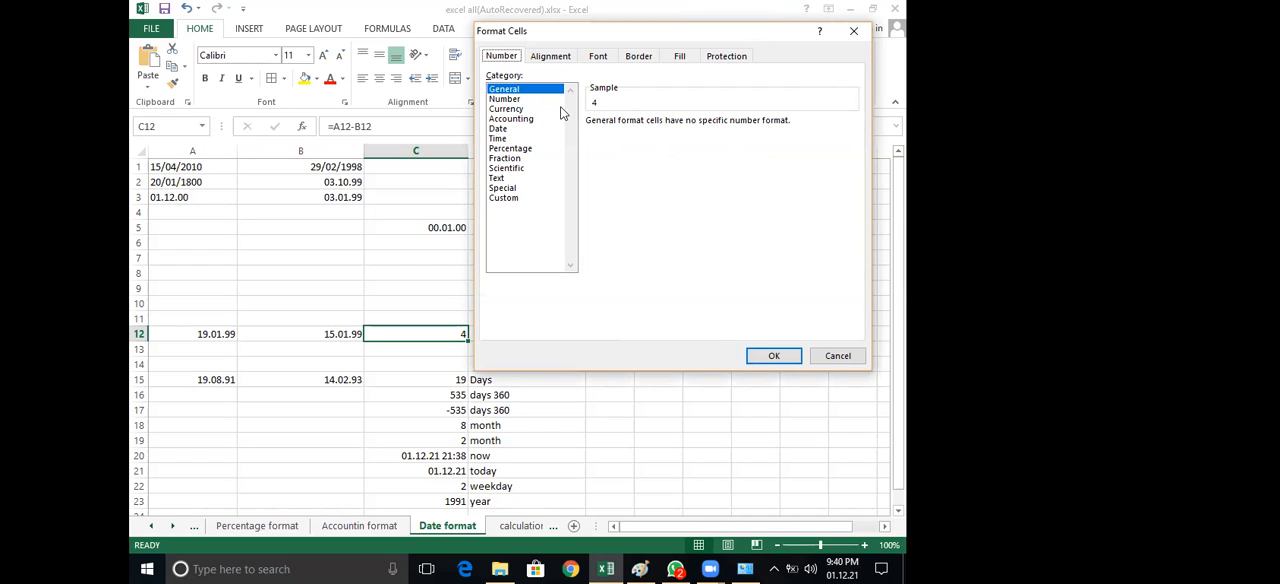
pyautogui.click(500, 129)
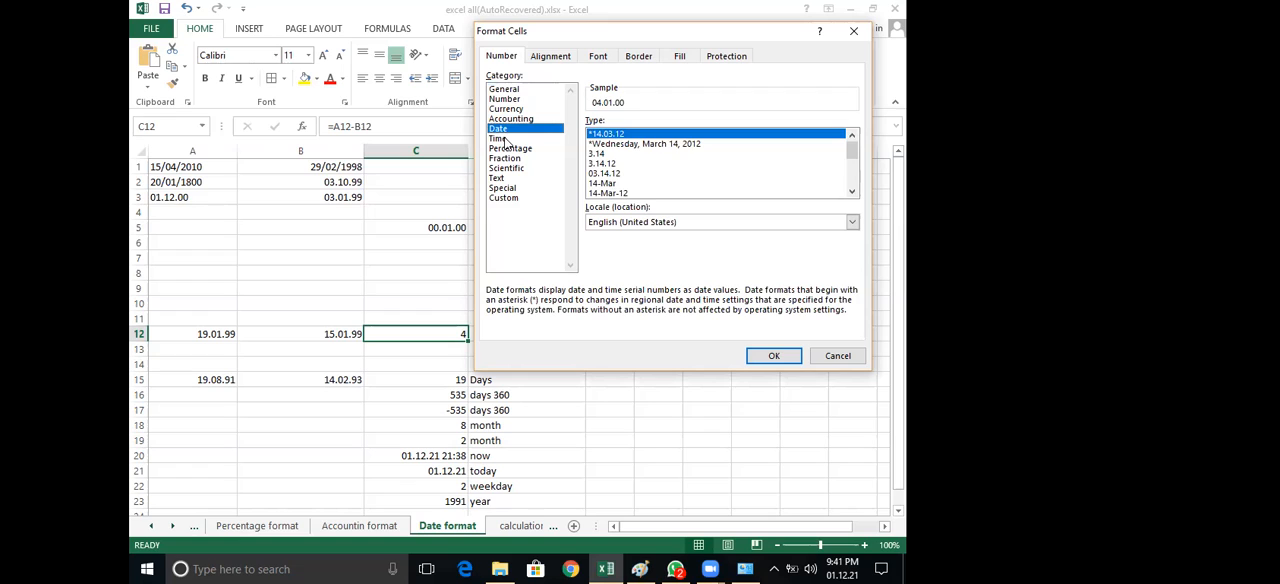
pyautogui.click(504, 138)
pyautogui.click(509, 130)
pyautogui.click(853, 190)
pyautogui.click(853, 133)
pyautogui.click(857, 180)
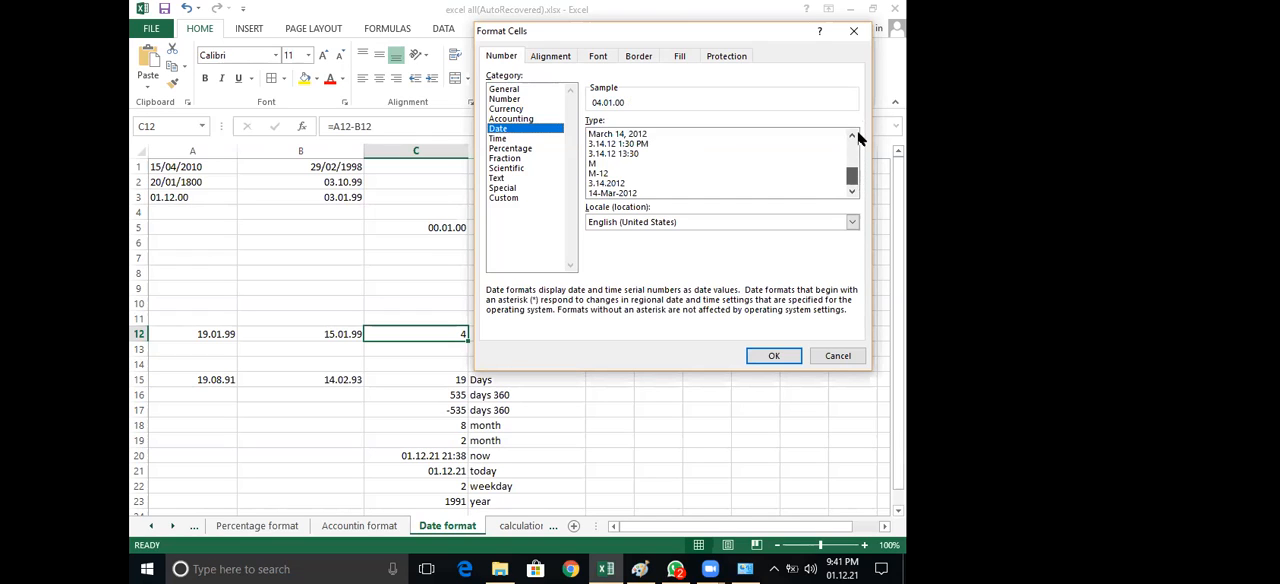
pyautogui.click(855, 134)
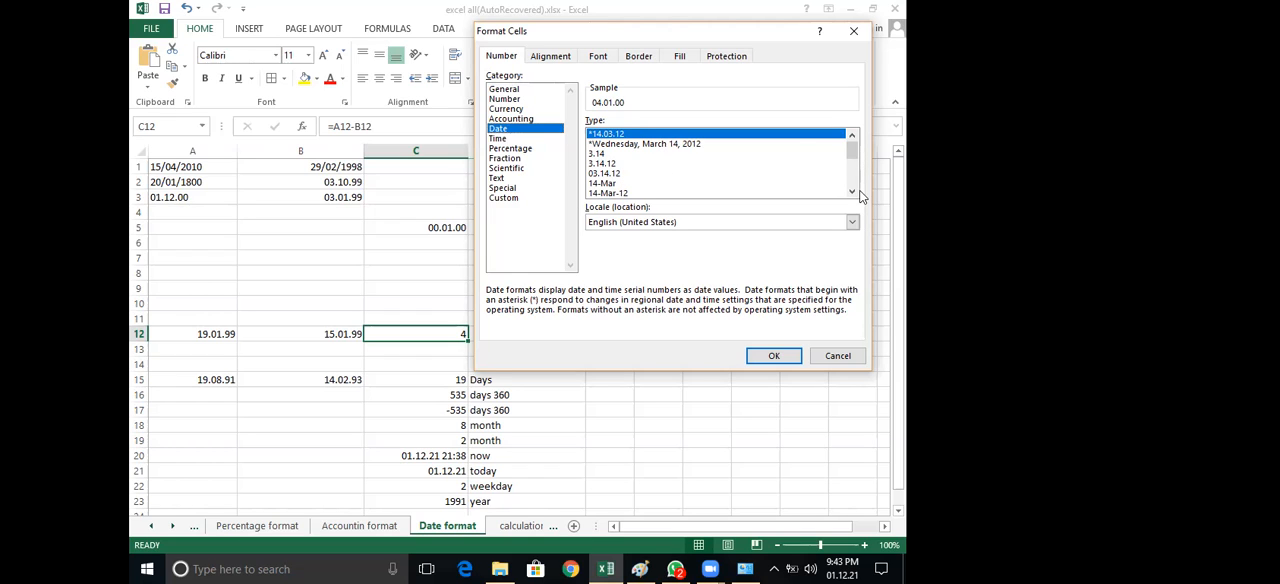
pyautogui.scroll(-3, 857, 160)
pyautogui.scroll(3, 675, 142)
pyautogui.scroll(-3, 852, 148)
pyautogui.scroll(3, 850, 140)
pyautogui.click(836, 357)
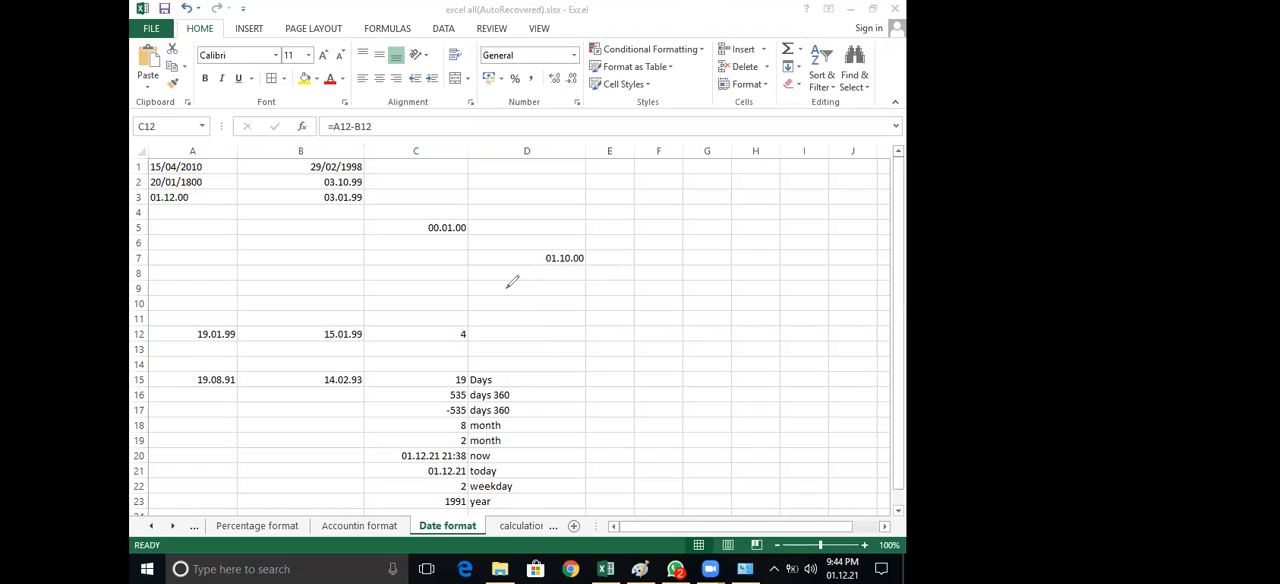
# Handwrite "01.12.21" in red over the sheet below D7, redrawing the first dot smaller
pyautogui.moveTo(503, 290)
pyautogui.mouseDown()
pyautogui.moveTo(505, 322)
pyautogui.moveTo(501, 292)
pyautogui.moveTo(545, 352)
pyautogui.mouseUp()
pyautogui.moveTo(567, 299); pyautogui.dragTo(607, 349)
pyautogui.moveTo(625, 288)
pyautogui.mouseDown()
pyautogui.moveTo(631, 323)
pyautogui.moveTo(678, 331)
pyautogui.mouseUp()
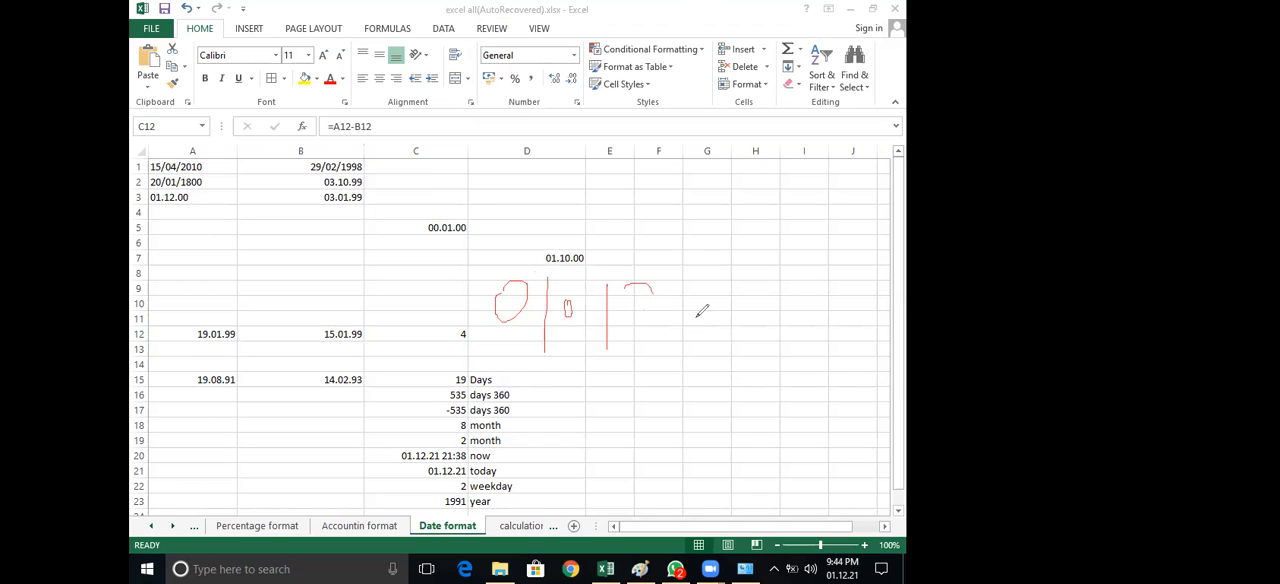
pyautogui.click(693, 318)
pyautogui.moveTo(716, 290); pyautogui.dragTo(731, 320)
pyautogui.moveTo(807, 271); pyautogui.dragTo(806, 349)
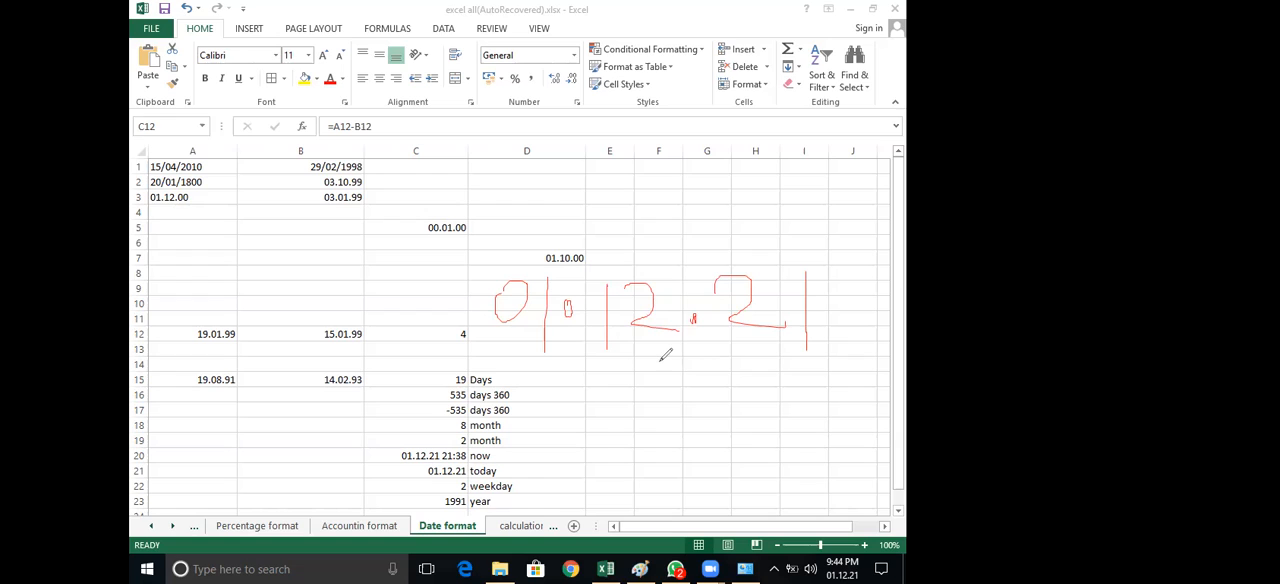
pyautogui.moveTo(569, 301); pyautogui.dragTo(566, 316)
pyautogui.click(614, 481)
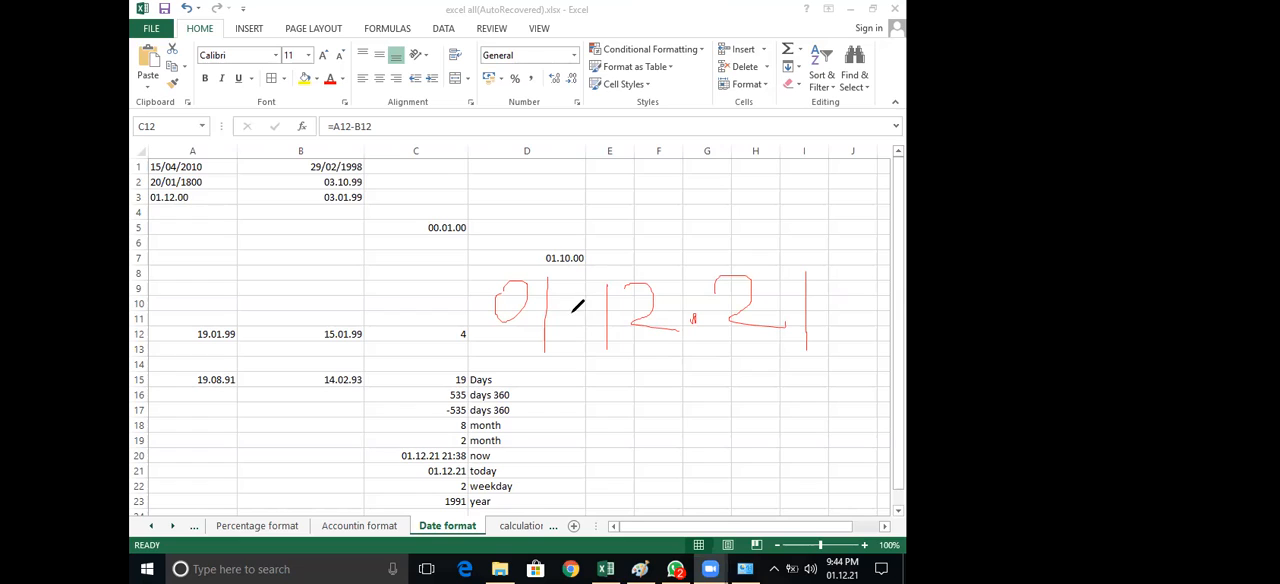
pyautogui.moveTo(571, 308); pyautogui.dragTo(567, 316)
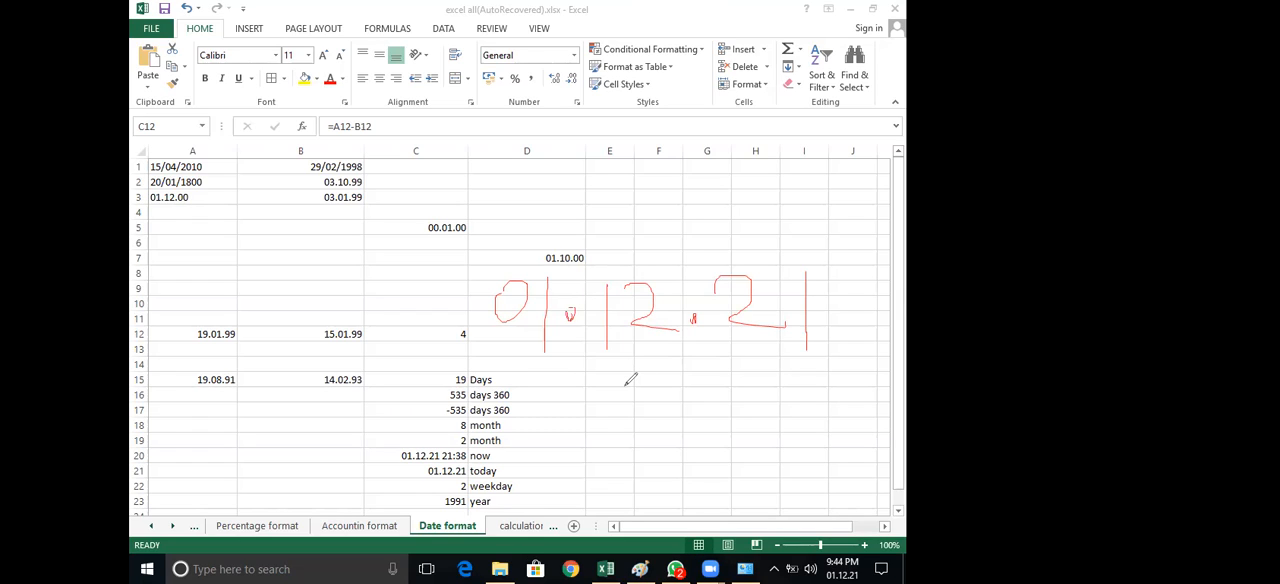
# Handwrite "Format" and "dd.mm.yy" in red beneath the handwritten date
pyautogui.moveTo(656, 379)
pyautogui.mouseDown()
pyautogui.moveTo(617, 409)
pyautogui.moveTo(686, 403)
pyautogui.moveTo(727, 422)
pyautogui.moveTo(755, 404)
pyautogui.moveTo(765, 426)
pyautogui.mouseUp()
pyautogui.moveTo(779, 357); pyautogui.dragTo(786, 437)
pyautogui.moveTo(768, 399); pyautogui.dragTo(800, 397)
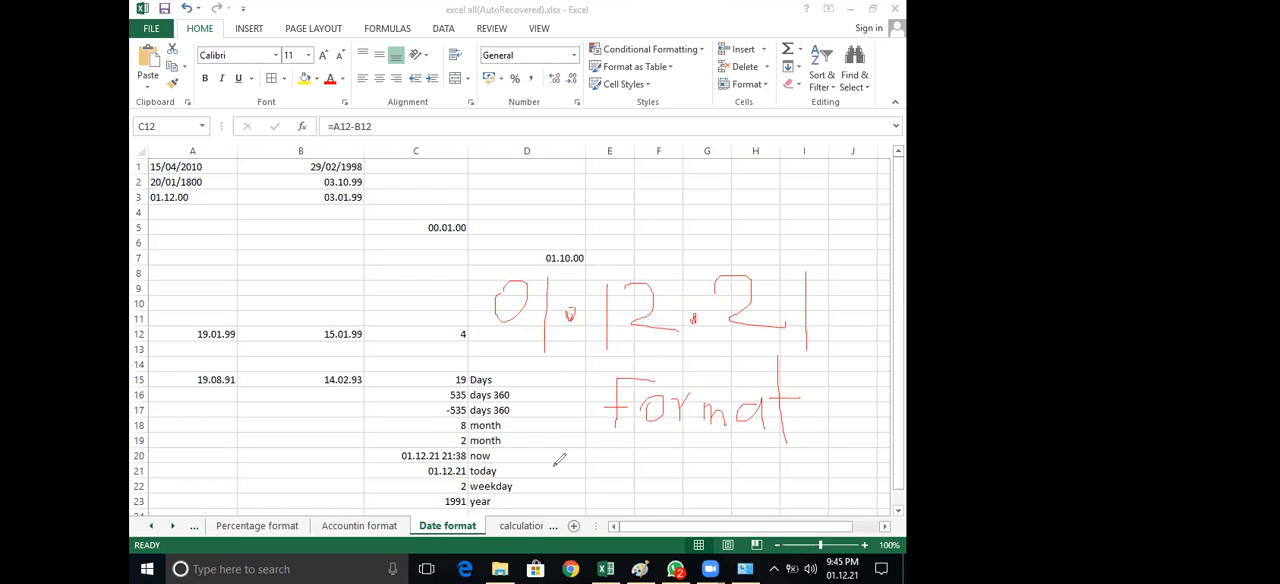
pyautogui.moveTo(560, 452); pyautogui.dragTo(669, 475)
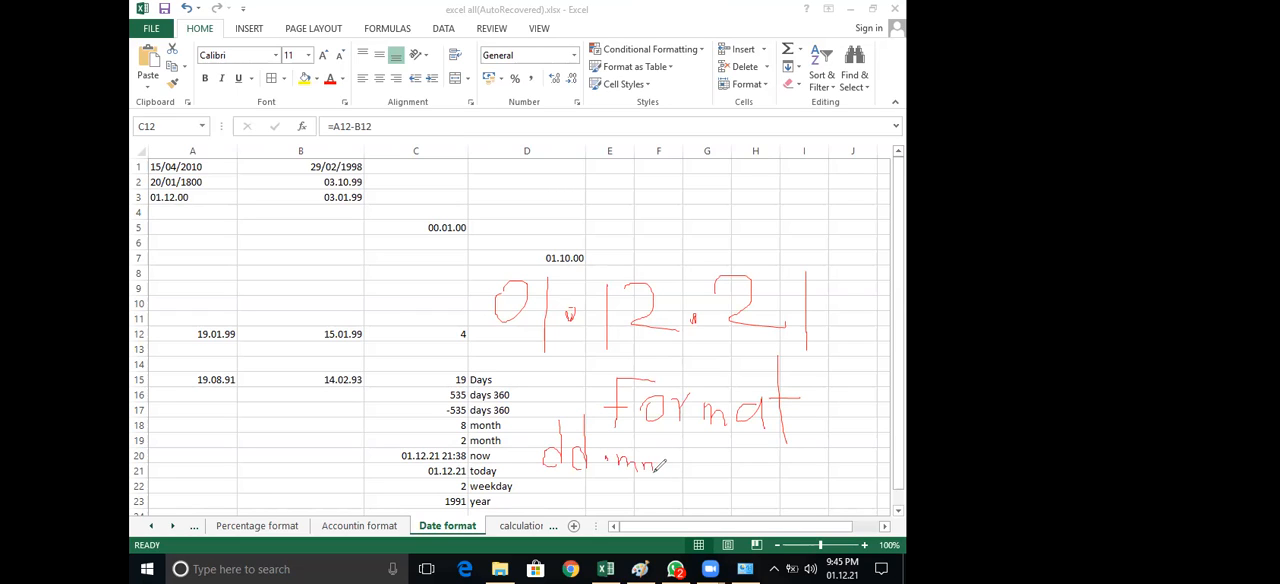
pyautogui.click(687, 466)
pyautogui.moveTo(695, 464); pyautogui.dragTo(699, 474)
pyautogui.moveTo(709, 462)
pyautogui.mouseDown()
pyautogui.moveTo(705, 490)
pyautogui.moveTo(726, 474)
pyautogui.moveTo(733, 496)
pyautogui.mouseUp()
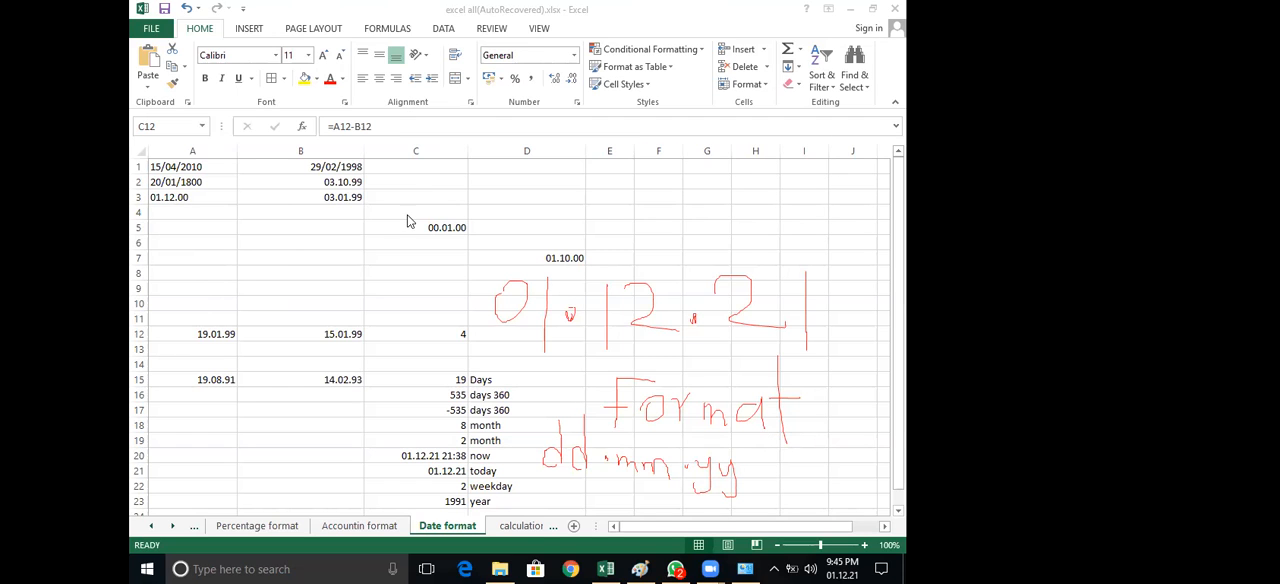
# Switch to the Control Panel, view the Region settings, and close them
pyautogui.click(746, 567)
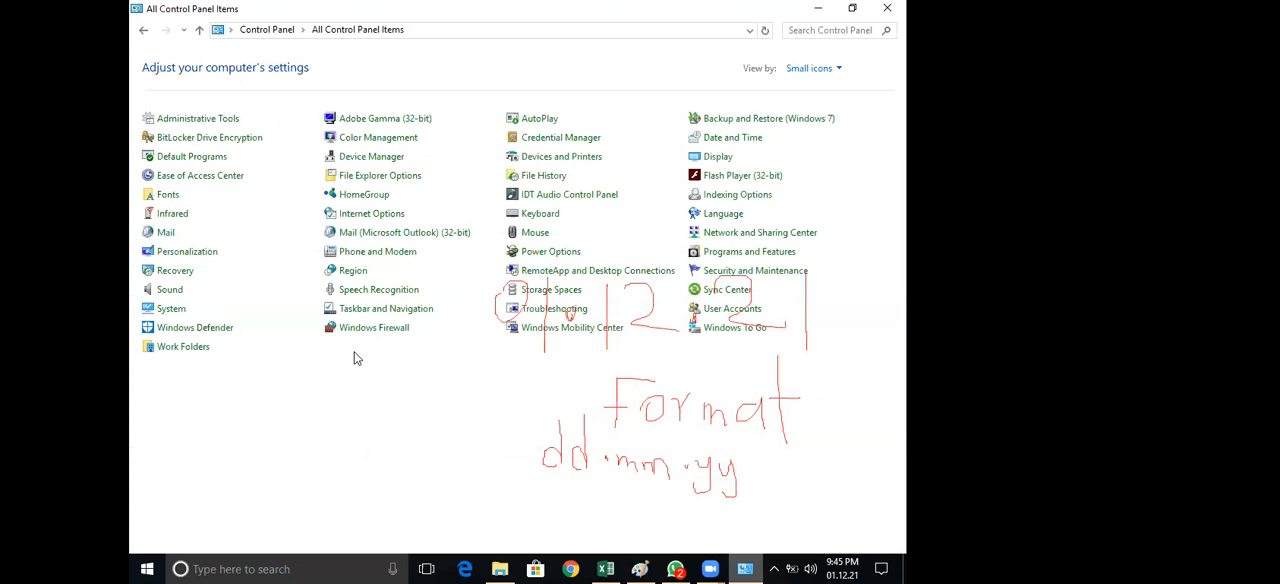
pyautogui.click(349, 272)
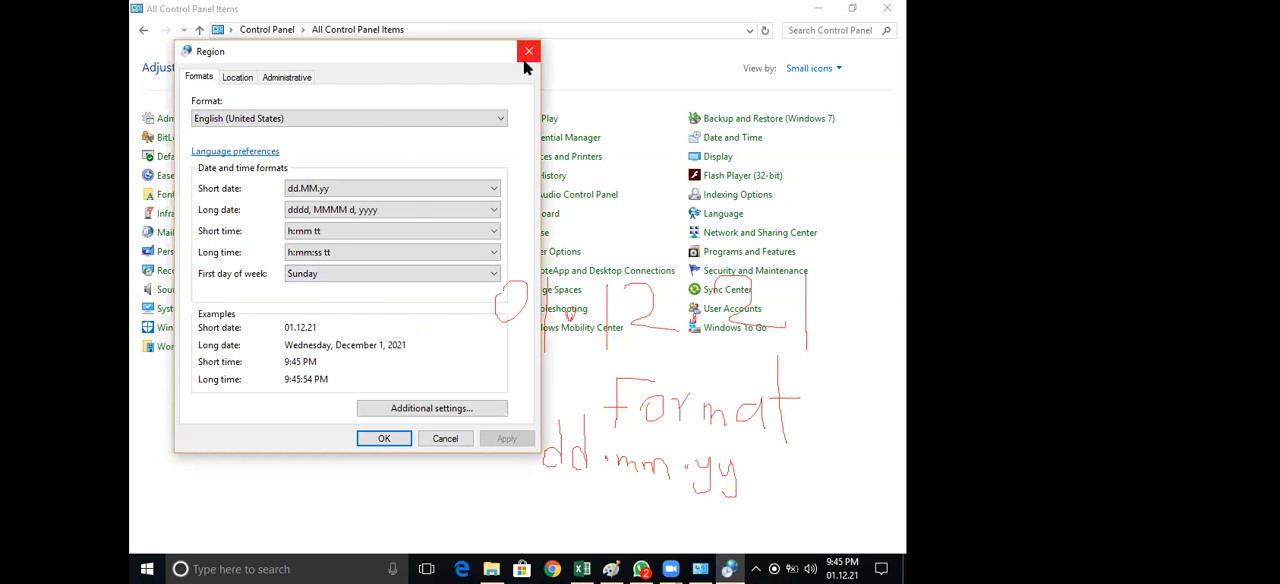
pyautogui.click(528, 52)
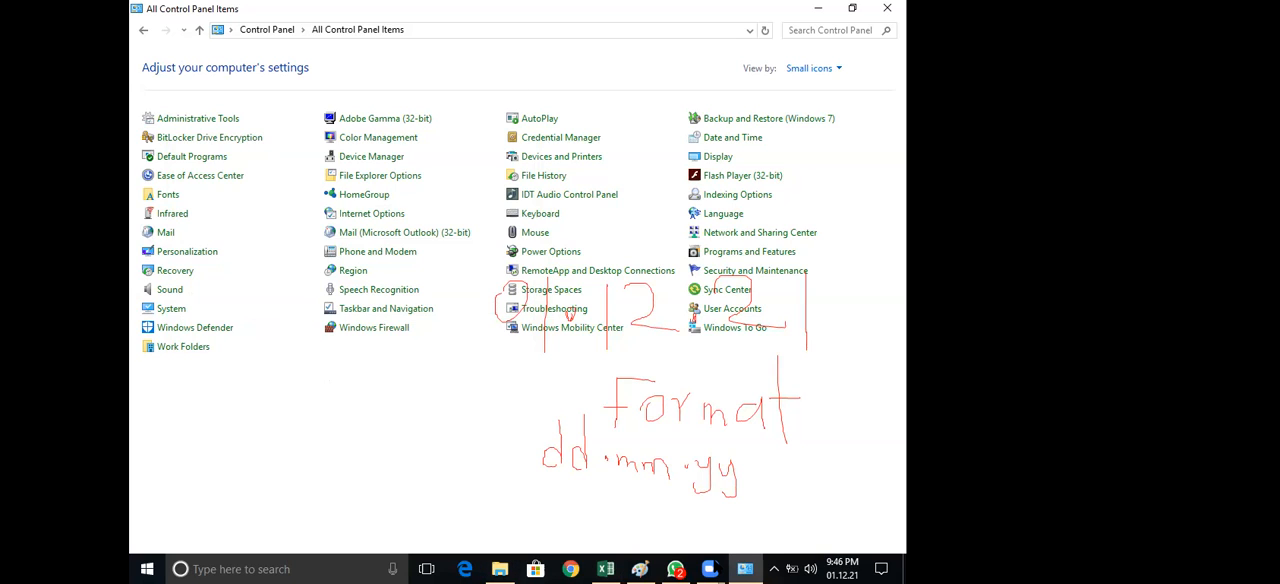
# Clear the old annotations and handwrite "Start → Setting → control panel" in red below the Control Panel items
pyautogui.click(713, 569)
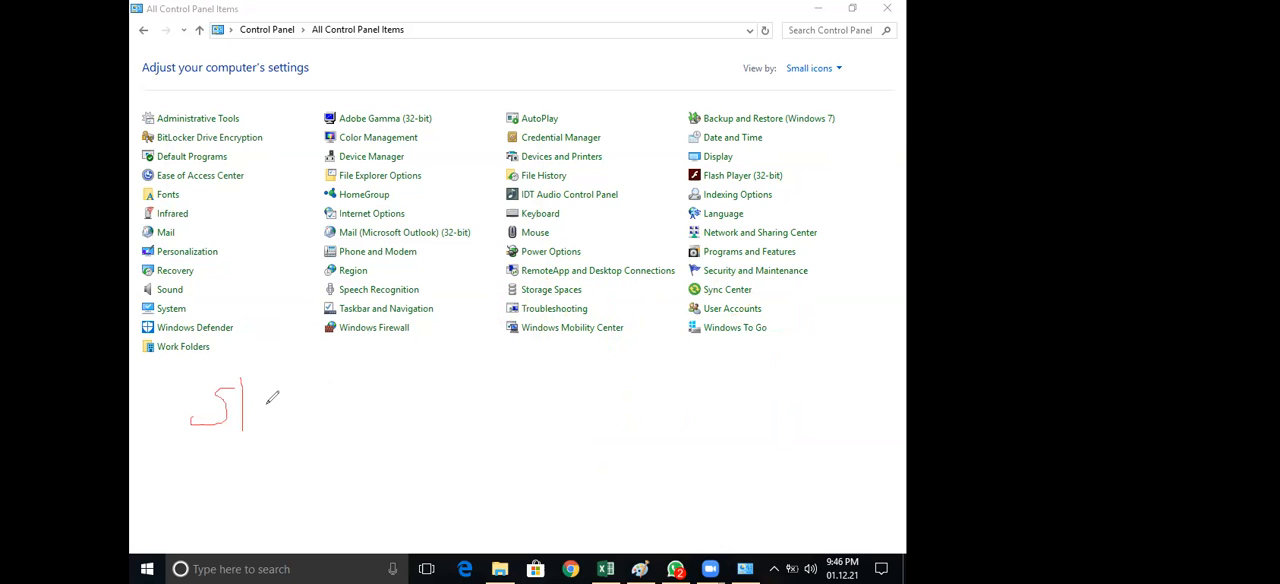
pyautogui.moveTo(230, 412); pyautogui.dragTo(252, 411)
pyautogui.moveTo(272, 408)
pyautogui.mouseDown()
pyautogui.moveTo(281, 424)
pyautogui.moveTo(295, 412)
pyautogui.mouseUp()
pyautogui.moveTo(315, 360); pyautogui.dragTo(325, 433)
pyautogui.moveTo(307, 410)
pyautogui.mouseDown()
pyautogui.moveTo(407, 418)
pyautogui.moveTo(396, 421)
pyautogui.mouseUp()
pyautogui.moveTo(440, 391)
pyautogui.mouseDown()
pyautogui.moveTo(413, 422)
pyautogui.moveTo(483, 424)
pyautogui.mouseUp()
pyautogui.moveTo(497, 377)
pyautogui.mouseDown()
pyautogui.moveTo(498, 432)
pyautogui.moveTo(509, 397)
pyautogui.moveTo(519, 432)
pyautogui.moveTo(532, 396)
pyautogui.moveTo(548, 428)
pyautogui.moveTo(592, 428)
pyautogui.moveTo(601, 462)
pyautogui.mouseUp()
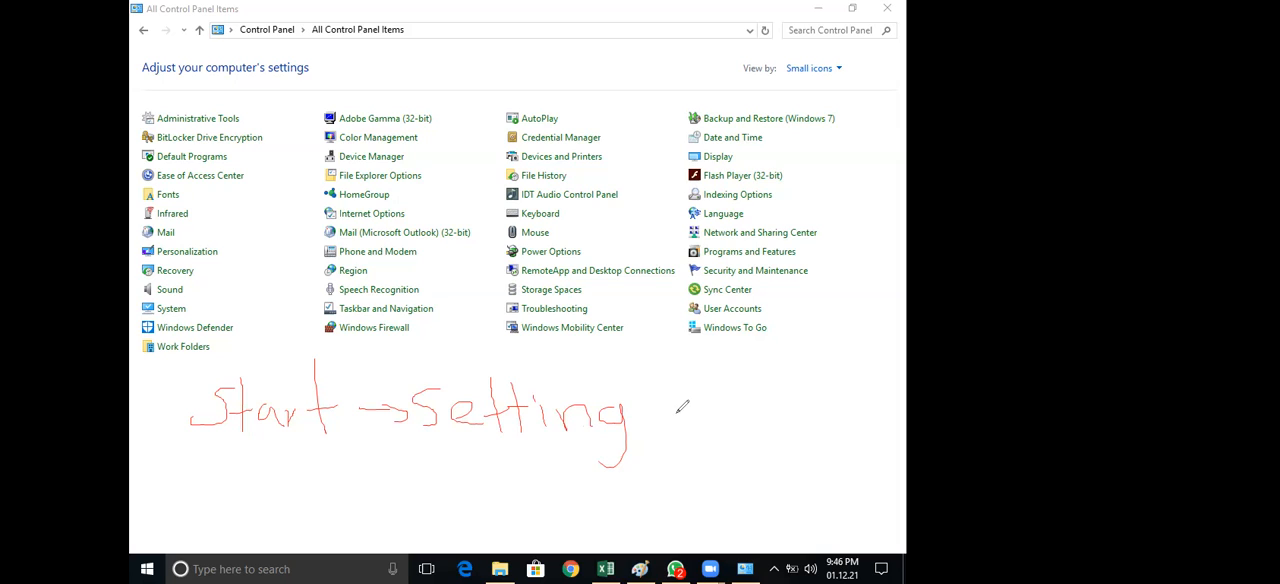
pyautogui.moveTo(650, 412); pyautogui.dragTo(706, 420)
pyautogui.moveTo(740, 394)
pyautogui.mouseDown()
pyautogui.moveTo(768, 410)
pyautogui.moveTo(795, 385)
pyautogui.moveTo(800, 412)
pyautogui.mouseUp()
pyautogui.moveTo(786, 384)
pyautogui.mouseDown()
pyautogui.moveTo(868, 382)
pyautogui.moveTo(880, 400)
pyautogui.mouseUp()
pyautogui.moveTo(705, 440)
pyautogui.mouseDown()
pyautogui.moveTo(702, 497)
pyautogui.moveTo(742, 453)
pyautogui.moveTo(748, 472)
pyautogui.moveTo(806, 452)
pyautogui.moveTo(808, 472)
pyautogui.mouseUp()
pyautogui.moveTo(818, 428); pyautogui.dragTo(816, 478)
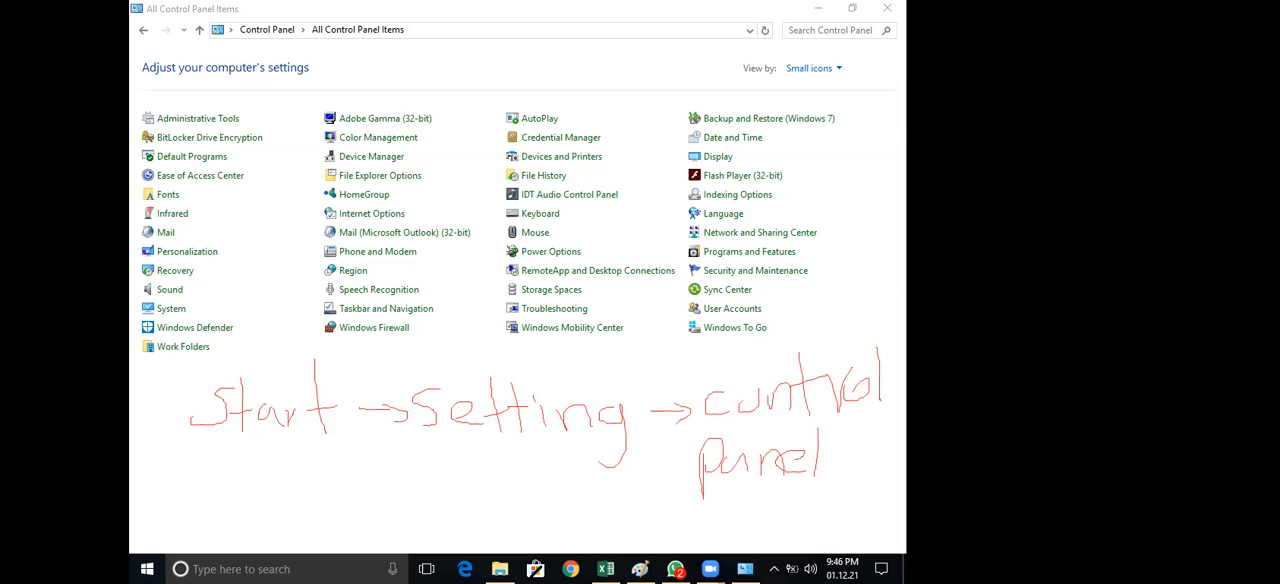
# Continue the handwritten path on a new line with "→ Regional setting"
pyautogui.moveTo(207, 526)
pyautogui.mouseDown()
pyautogui.moveTo(285, 526)
pyautogui.moveTo(292, 538)
pyautogui.mouseUp()
pyautogui.moveTo(341, 490)
pyautogui.mouseDown()
pyautogui.moveTo(346, 512)
pyautogui.moveTo(410, 546)
pyautogui.mouseUp()
pyautogui.moveTo(433, 520)
pyautogui.mouseDown()
pyautogui.moveTo(434, 538)
pyautogui.moveTo(462, 522)
pyautogui.moveTo(510, 538)
pyautogui.mouseUp()
pyautogui.moveTo(518, 521)
pyautogui.mouseDown()
pyautogui.moveTo(540, 519)
pyautogui.moveTo(546, 536)
pyautogui.mouseUp()
pyautogui.moveTo(563, 464); pyautogui.dragTo(563, 542)
pyautogui.moveTo(608, 502)
pyautogui.mouseDown()
pyautogui.moveTo(590, 530)
pyautogui.moveTo(638, 532)
pyautogui.mouseUp()
pyautogui.moveTo(660, 480)
pyautogui.mouseDown()
pyautogui.moveTo(660, 538)
pyautogui.moveTo(666, 516)
pyautogui.mouseUp()
pyautogui.moveTo(680, 478); pyautogui.dragTo(680, 542)
pyautogui.moveTo(672, 512)
pyautogui.mouseDown()
pyautogui.moveTo(708, 510)
pyautogui.moveTo(728, 536)
pyautogui.moveTo(756, 530)
pyautogui.moveTo(761, 544)
pyautogui.mouseUp()
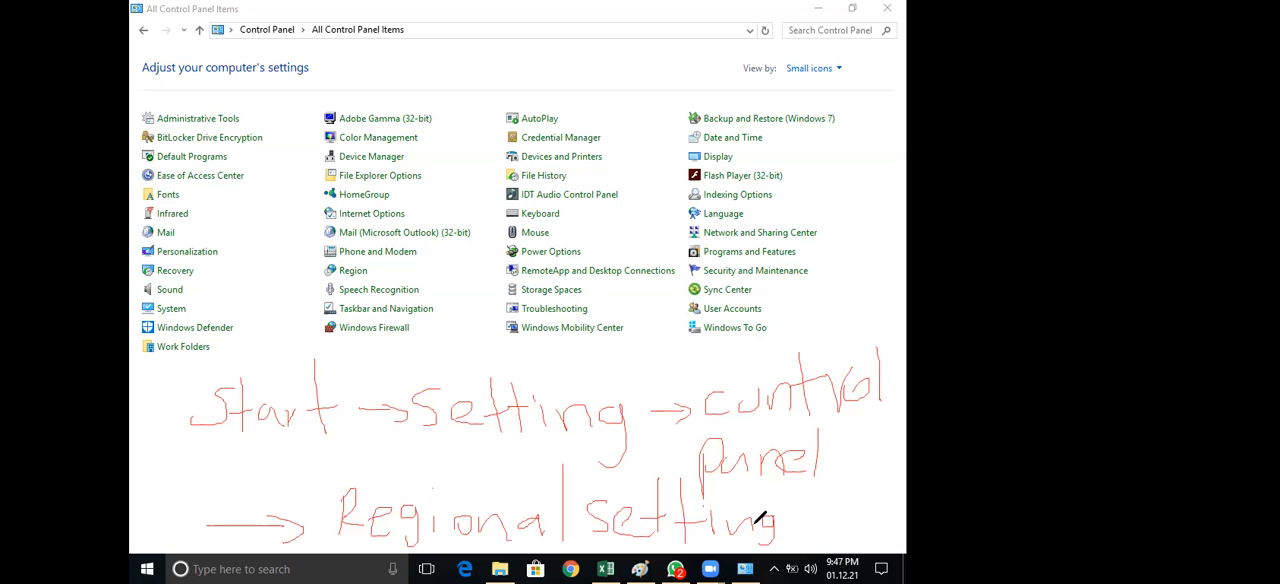
# Extend the handwritten path with "→ date" in red after "Regional setting"
pyautogui.moveTo(795, 519); pyautogui.dragTo(828, 518)
pyautogui.moveTo(820, 511); pyautogui.dragTo(821, 525)
pyautogui.moveTo(853, 477); pyautogui.dragTo(848, 516)
pyautogui.moveTo(880, 506); pyautogui.dragTo(872, 516)
pyautogui.moveTo(893, 476)
pyautogui.mouseDown()
pyautogui.moveTo(890, 514)
pyautogui.moveTo(906, 492)
pyautogui.mouseUp()
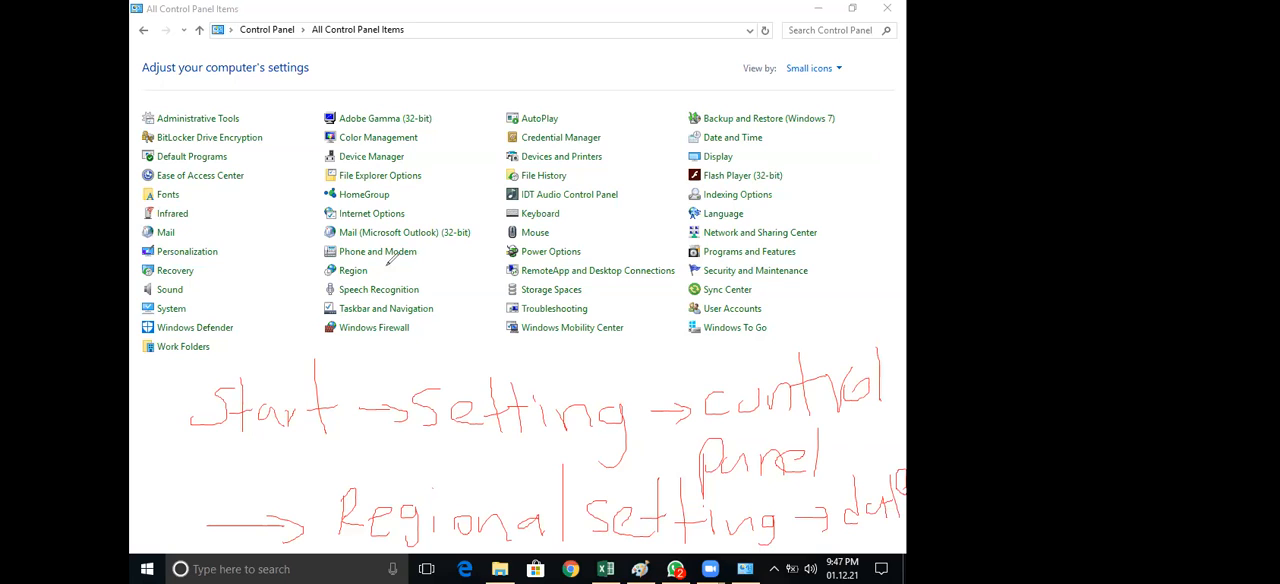
# Circle the Region item and the Small icons view setting in red, and view the available view options
pyautogui.moveTo(318, 270)
pyautogui.mouseDown()
pyautogui.moveTo(395, 265)
pyautogui.moveTo(364, 258)
pyautogui.mouseUp()
pyautogui.moveTo(835, 76)
pyautogui.mouseDown()
pyautogui.moveTo(794, 48)
pyautogui.moveTo(858, 66)
pyautogui.moveTo(834, 72)
pyautogui.mouseUp()
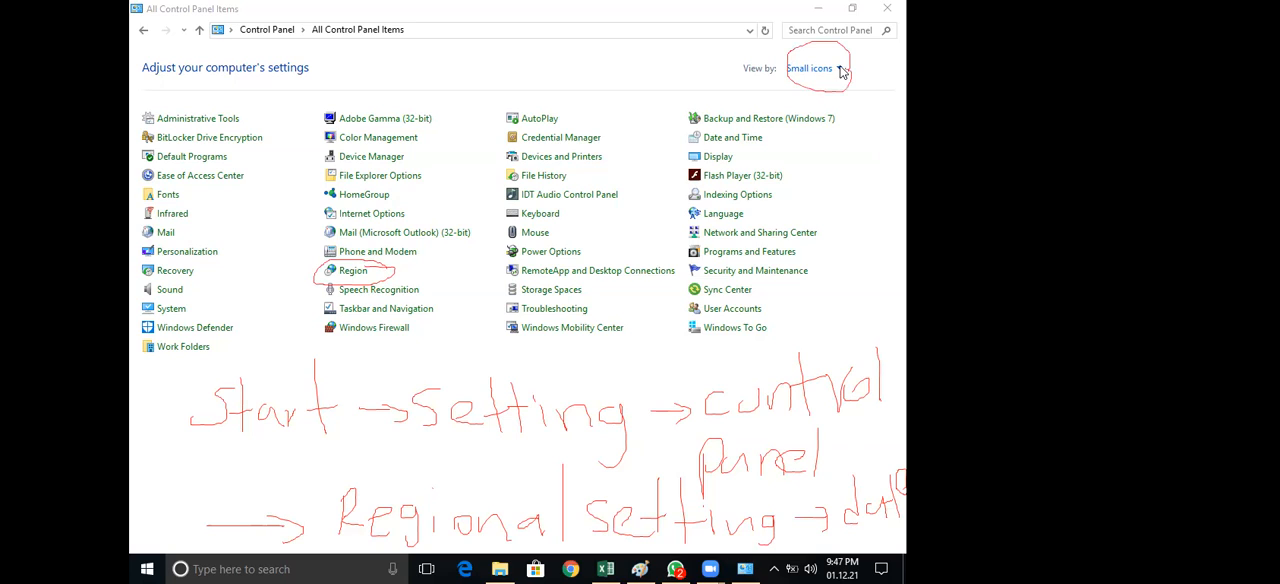
pyautogui.click(841, 70)
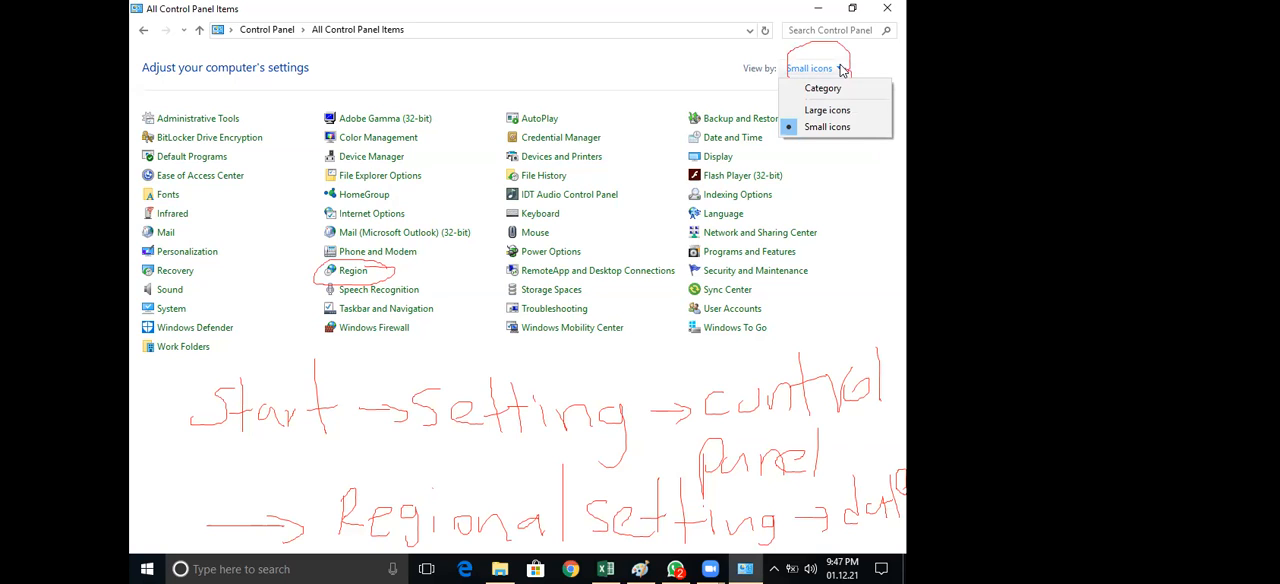
pyautogui.click(622, 186)
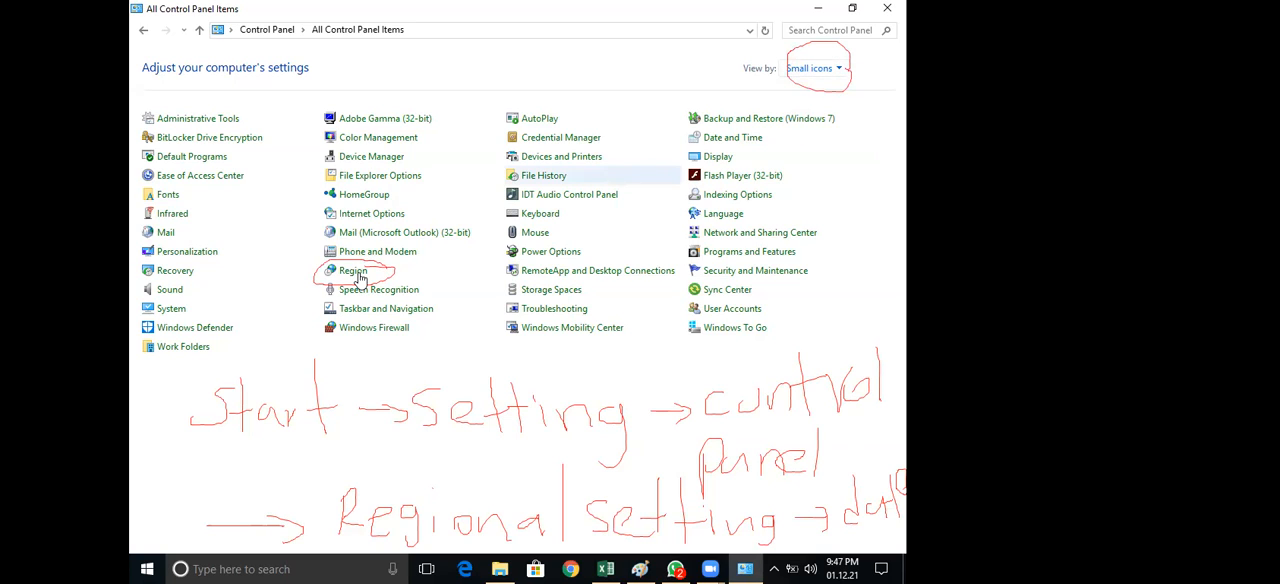
# Open the Region settings, clear the old annotations, and circle Additional settings in red
pyautogui.click(362, 279)
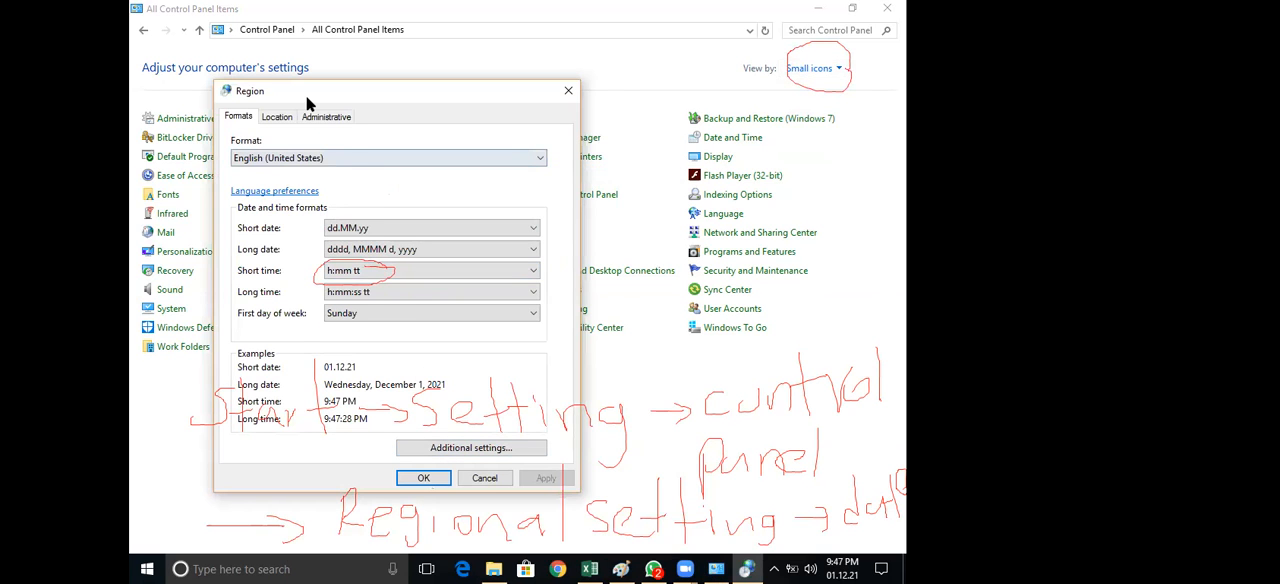
pyautogui.moveTo(307, 97); pyautogui.dragTo(335, 84)
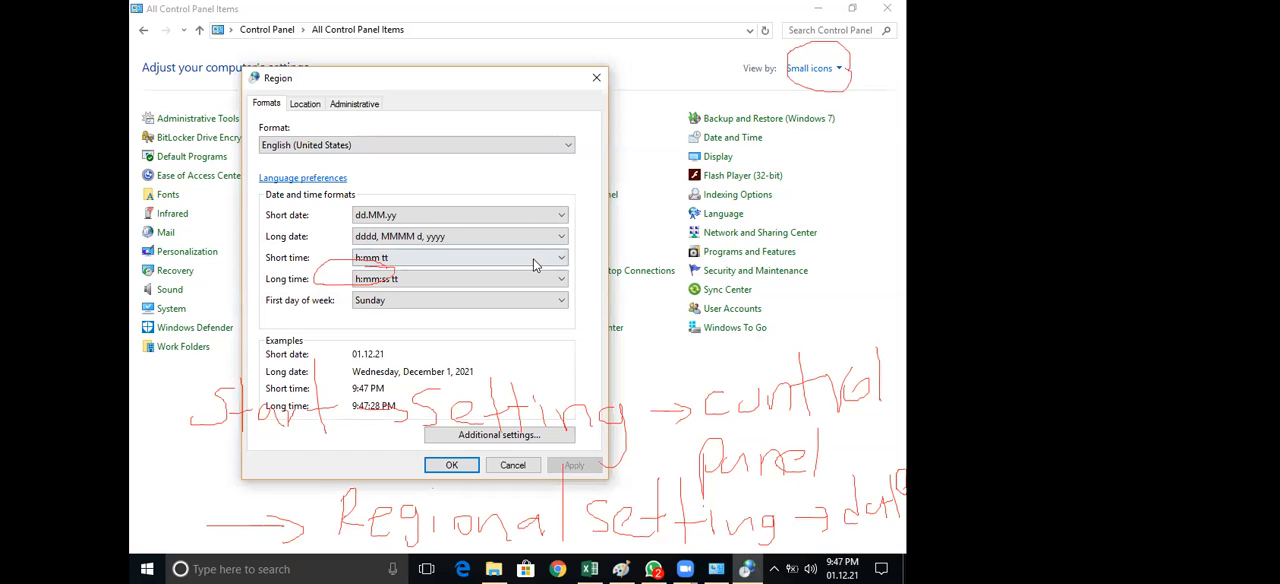
pyautogui.click(479, 87)
pyautogui.moveTo(498, 52); pyautogui.dragTo(476, 90)
pyautogui.moveTo(557, 402)
pyautogui.mouseDown()
pyautogui.moveTo(504, 382)
pyautogui.moveTo(556, 399)
pyautogui.mouseUp()
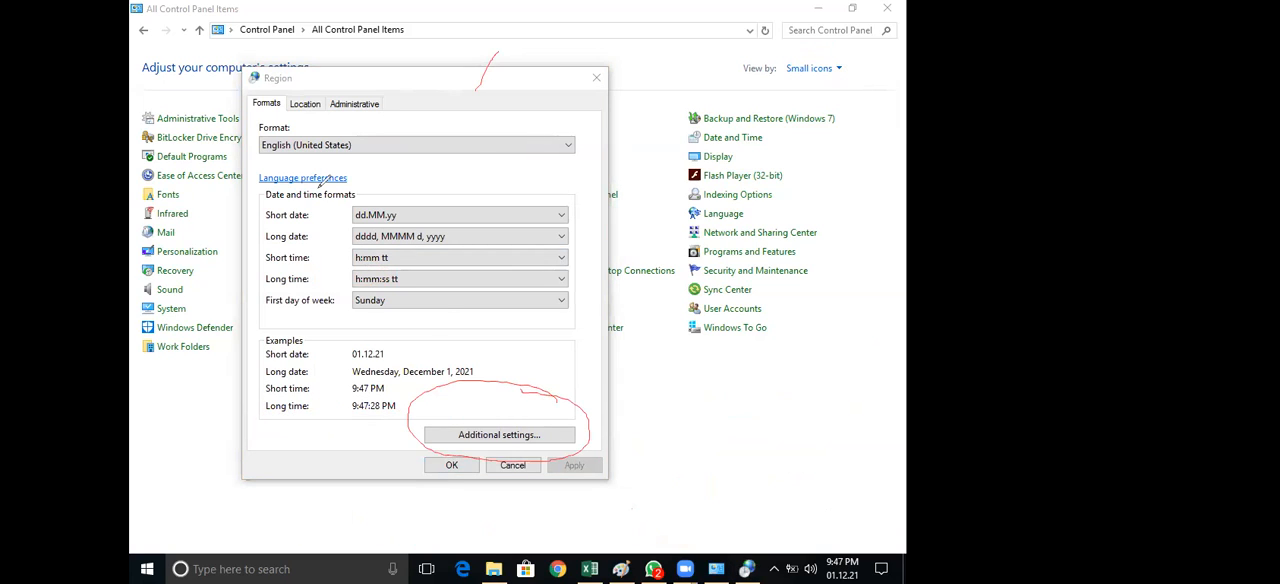
# View the Date formats in Region's additional settings, and close both dialogs
pyautogui.click(517, 438)
pyautogui.click(517, 438)
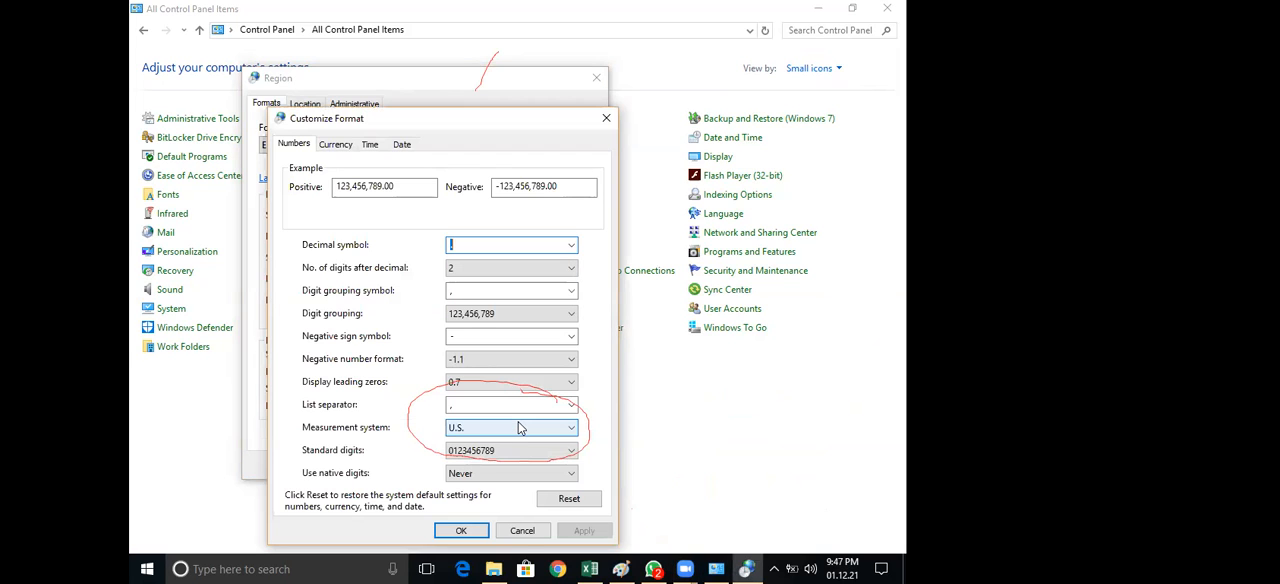
pyautogui.click(402, 144)
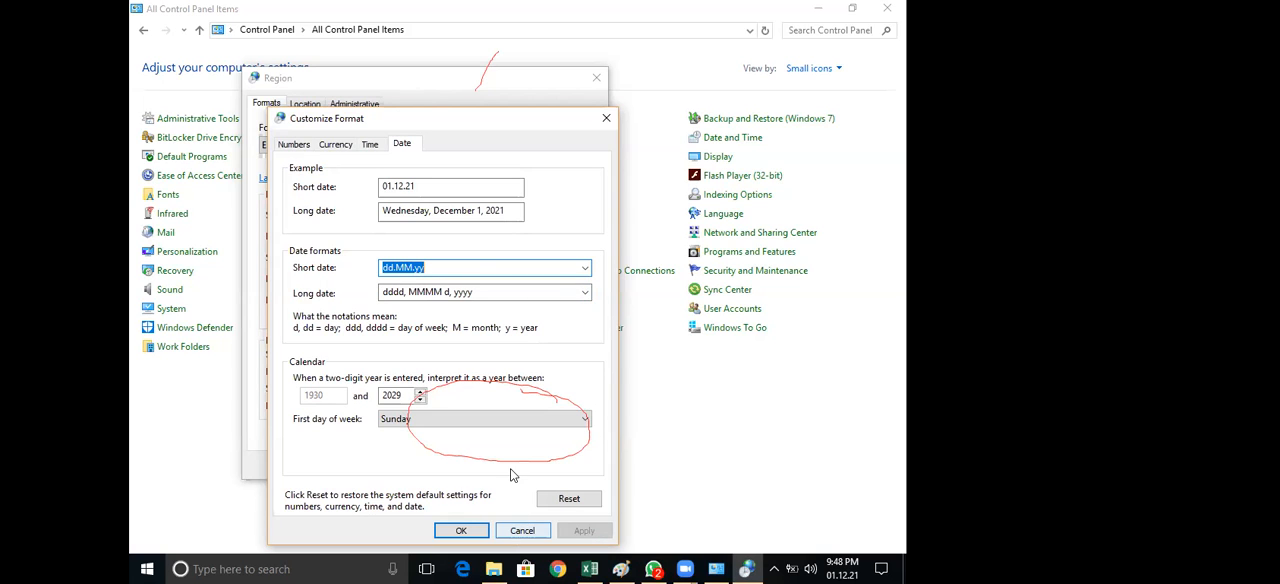
pyautogui.press('Escape')
pyautogui.press('Escape')
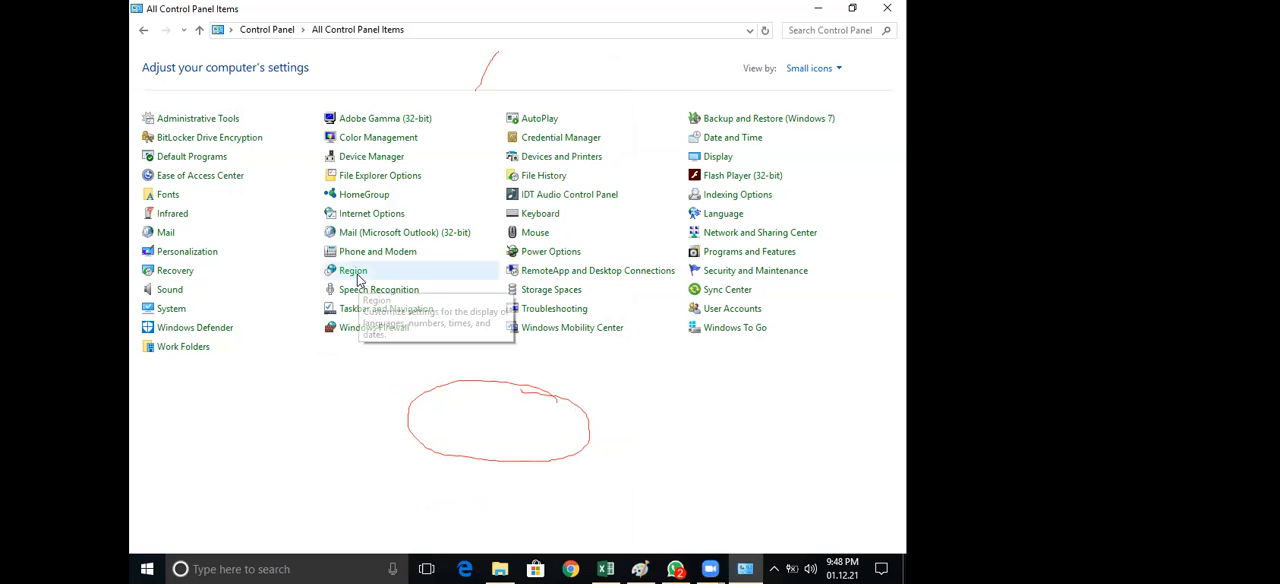
# Reopen the Region settings, view the Date formats under Additional settings again, and close them
pyautogui.click(357, 274)
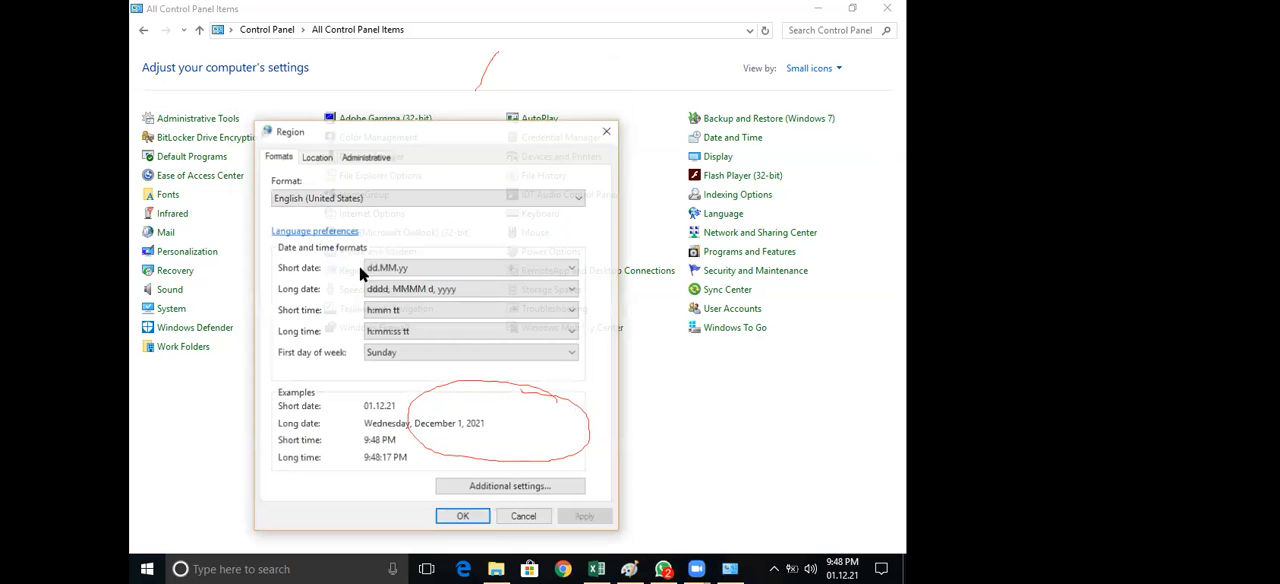
pyautogui.click(478, 490)
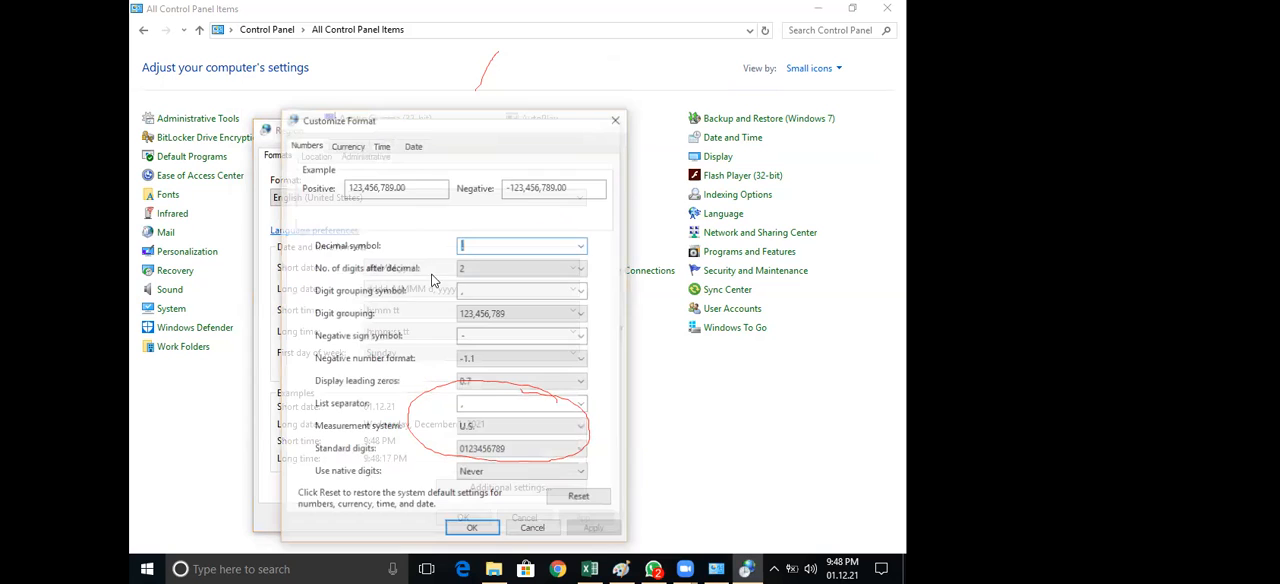
pyautogui.click(413, 146)
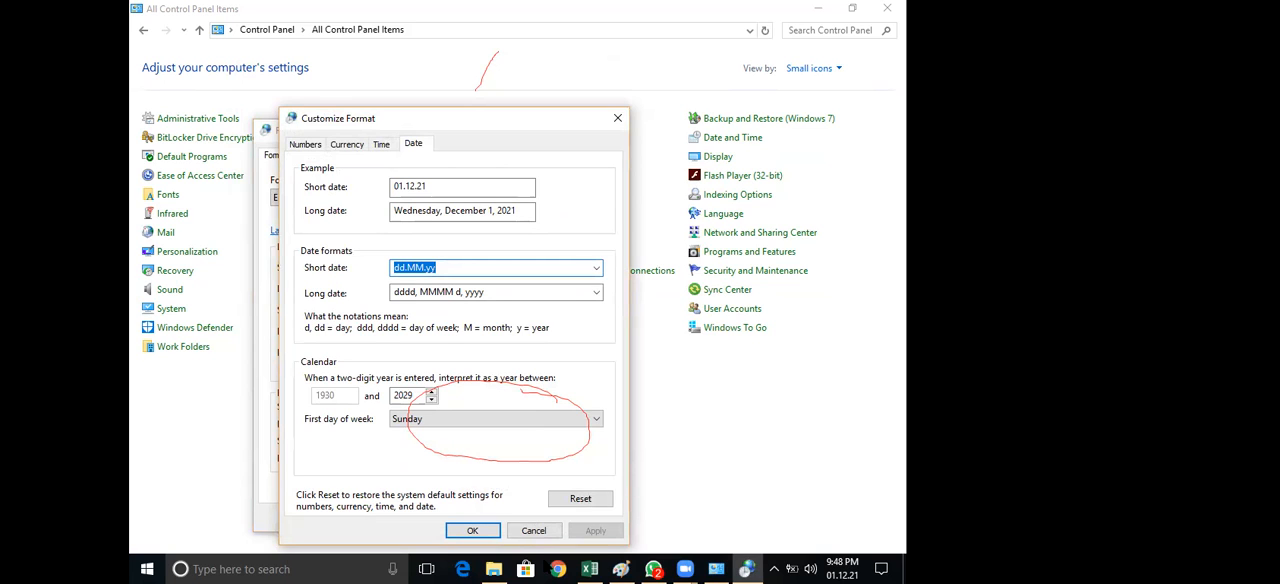
pyautogui.click(531, 531)
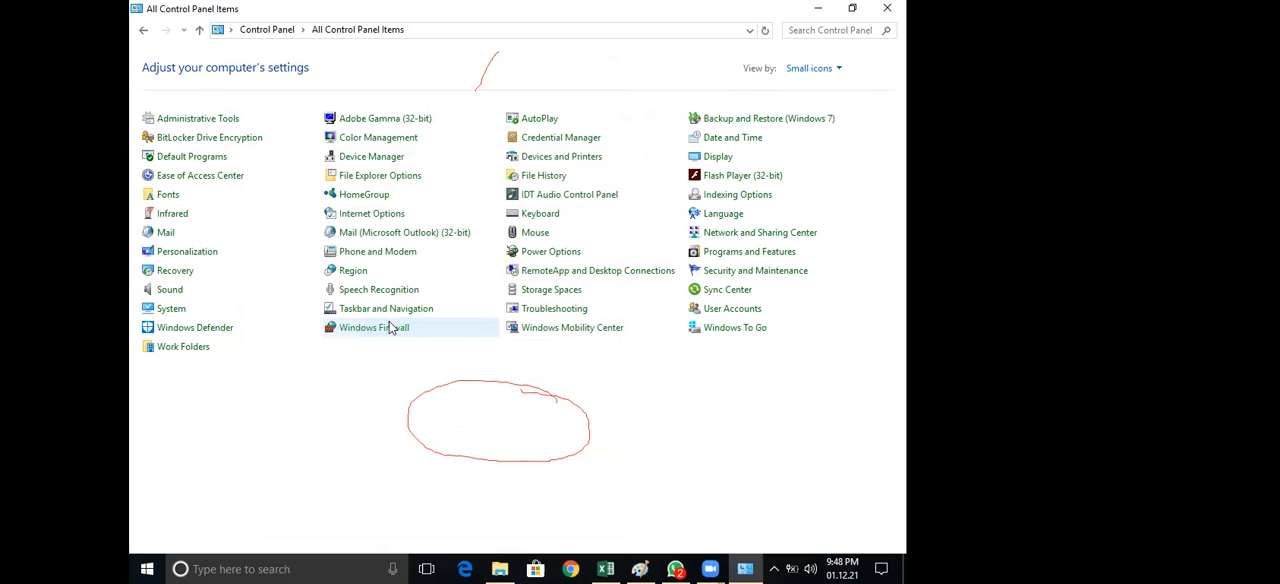
pyautogui.click(373, 274)
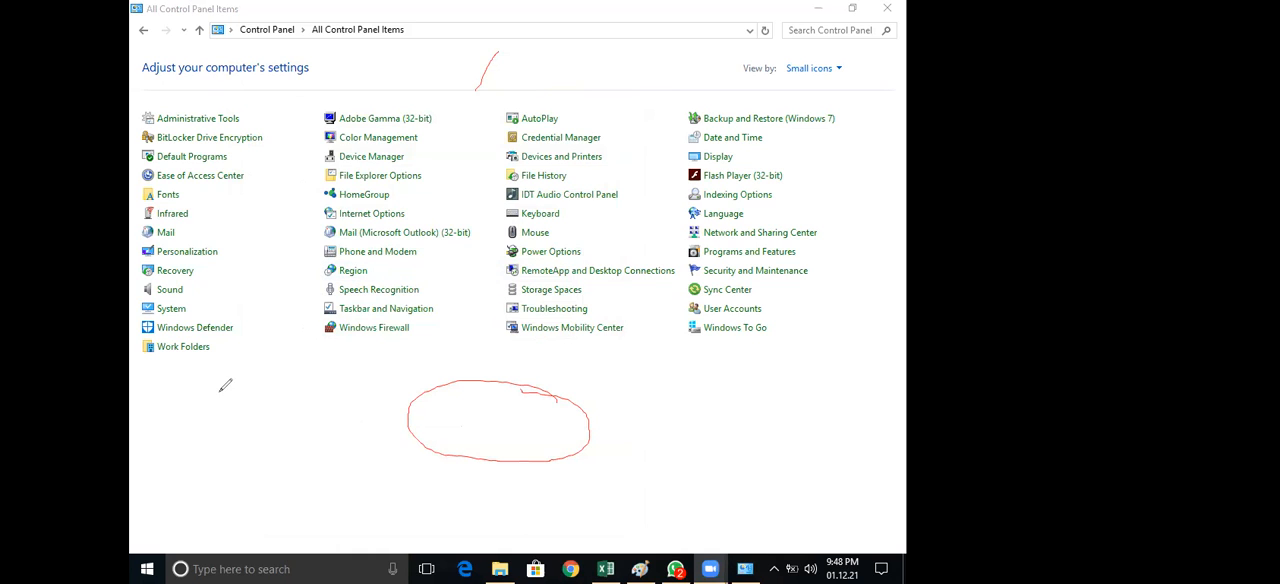
# Handwrite "Start → Control panel" in red below the Control Panel items
pyautogui.moveTo(214, 363); pyautogui.dragTo(187, 406)
pyautogui.moveTo(237, 350); pyautogui.dragTo(239, 414)
pyautogui.moveTo(224, 395)
pyautogui.mouseDown()
pyautogui.moveTo(300, 376)
pyautogui.moveTo(331, 430)
pyautogui.moveTo(343, 409)
pyautogui.moveTo(418, 393)
pyautogui.moveTo(412, 409)
pyautogui.mouseUp()
pyautogui.moveTo(468, 381); pyautogui.dragTo(466, 410)
pyautogui.moveTo(494, 392); pyautogui.dragTo(538, 415)
pyautogui.moveTo(540, 353)
pyautogui.mouseDown()
pyautogui.moveTo(550, 418)
pyautogui.moveTo(558, 396)
pyautogui.moveTo(576, 400)
pyautogui.mouseUp()
pyautogui.moveTo(600, 390); pyautogui.dragTo(652, 437)
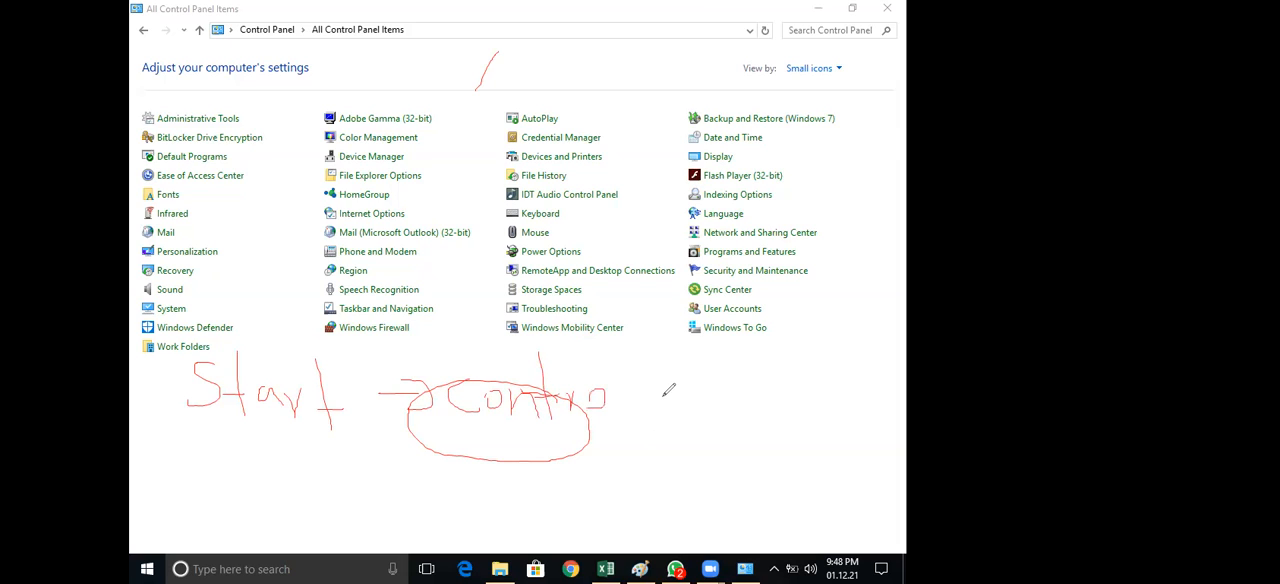
pyautogui.moveTo(644, 390); pyautogui.dragTo(648, 412)
pyautogui.moveTo(684, 398)
pyautogui.mouseDown()
pyautogui.moveTo(690, 414)
pyautogui.moveTo(751, 425)
pyautogui.mouseUp()
pyautogui.moveTo(764, 366); pyautogui.dragTo(765, 424)
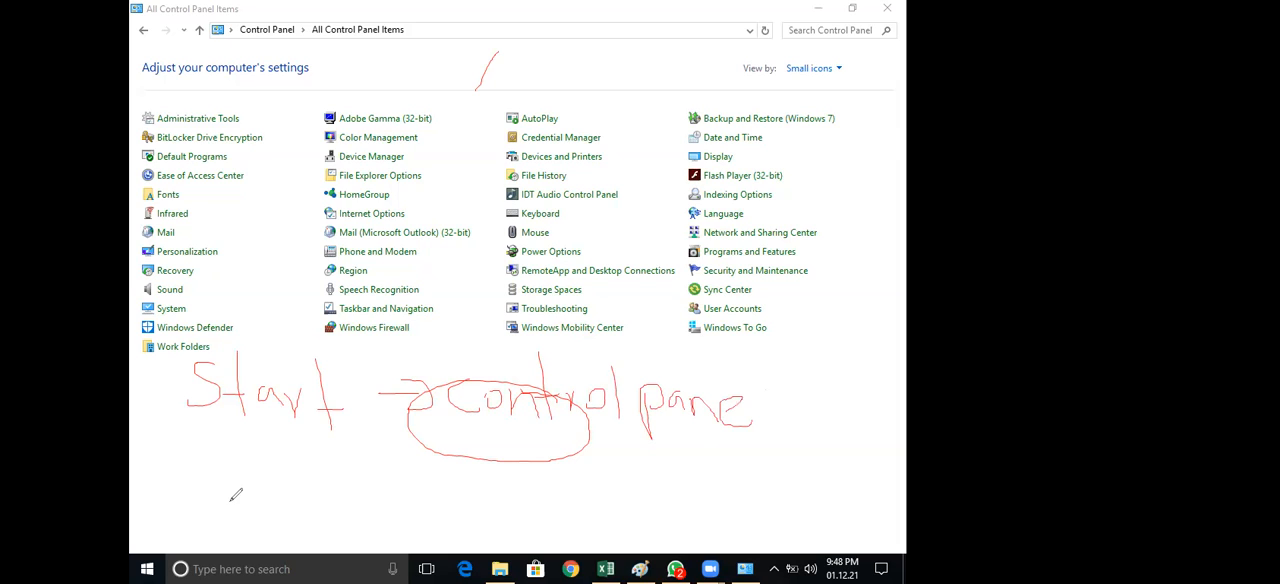
# Continue the handwritten path on a new line with "→ Region" in red
pyautogui.moveTo(190, 497); pyautogui.dragTo(255, 497)
pyautogui.moveTo(250, 478)
pyautogui.mouseDown()
pyautogui.moveTo(283, 485)
pyautogui.moveTo(263, 514)
pyautogui.mouseUp()
pyautogui.moveTo(325, 472)
pyautogui.mouseDown()
pyautogui.moveTo(329, 523)
pyautogui.moveTo(346, 501)
pyautogui.moveTo(405, 502)
pyautogui.mouseUp()
pyautogui.moveTo(410, 500)
pyautogui.mouseDown()
pyautogui.moveTo(428, 482)
pyautogui.moveTo(405, 528)
pyautogui.mouseUp()
pyautogui.moveTo(455, 474)
pyautogui.mouseDown()
pyautogui.moveTo(456, 500)
pyautogui.moveTo(500, 490)
pyautogui.moveTo(562, 504)
pyautogui.mouseUp()
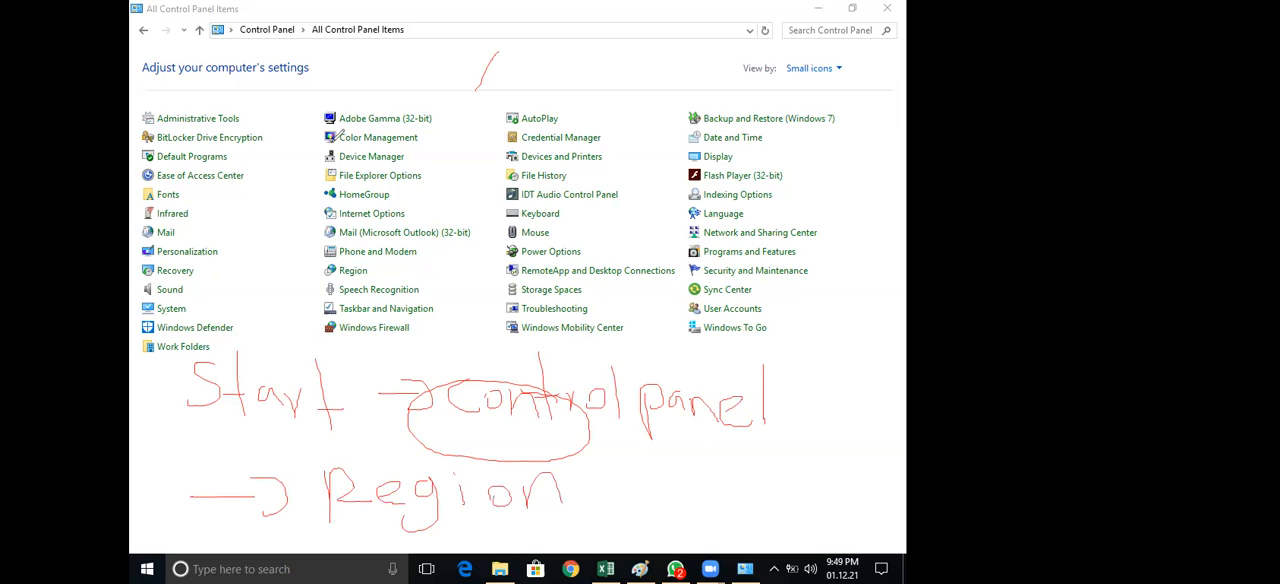
# Open the Region settings and extend the handwritten path with "→ Addional Settings" in red after "Region"
pyautogui.click(350, 272)
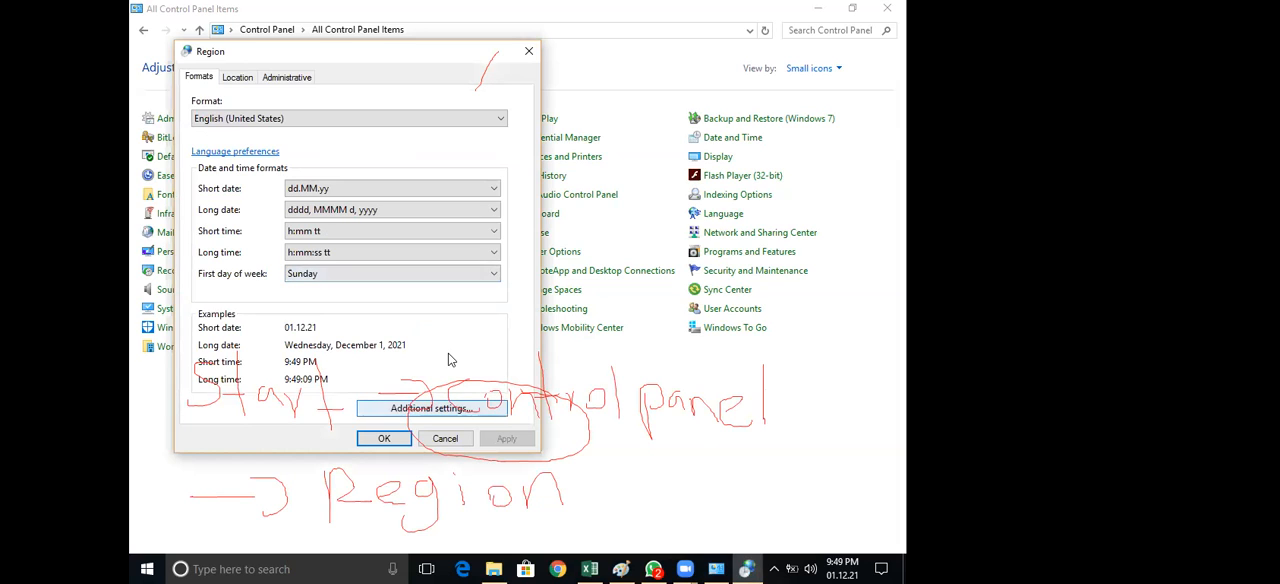
pyautogui.click(598, 506)
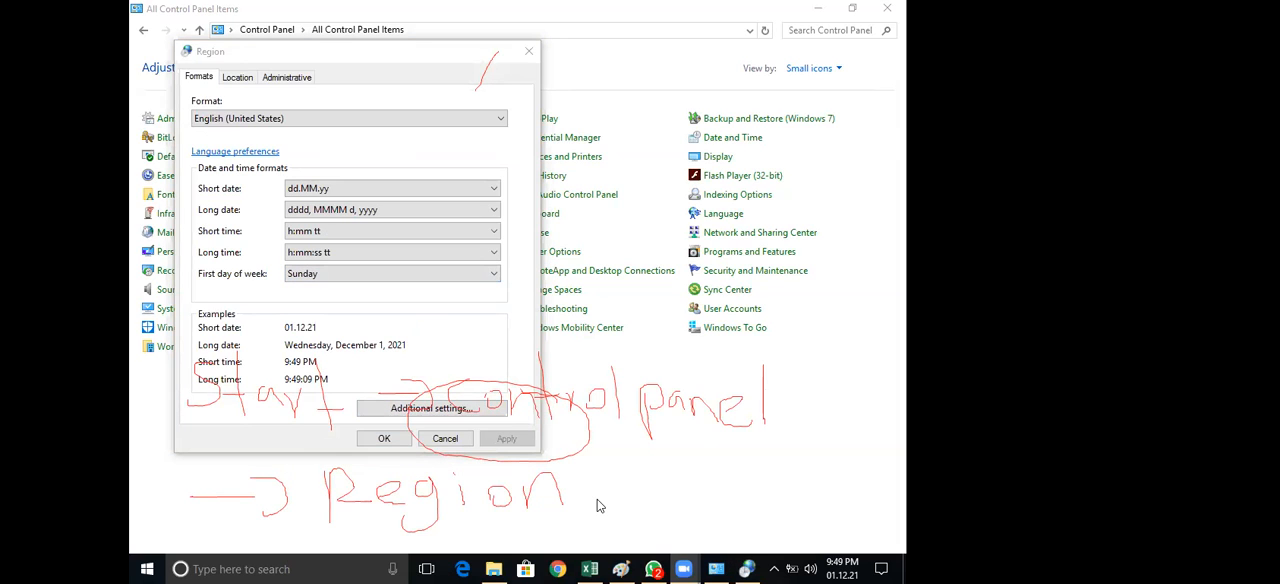
pyautogui.moveTo(586, 494); pyautogui.dragTo(608, 504)
pyautogui.moveTo(642, 470)
pyautogui.mouseDown()
pyautogui.moveTo(656, 512)
pyautogui.moveTo(679, 512)
pyautogui.mouseUp()
pyautogui.moveTo(697, 463); pyautogui.dragTo(696, 520)
pyautogui.moveTo(711, 484)
pyautogui.mouseDown()
pyautogui.moveTo(711, 510)
pyautogui.moveTo(733, 495)
pyautogui.mouseUp()
pyautogui.moveTo(743, 496)
pyautogui.mouseDown()
pyautogui.moveTo(760, 517)
pyautogui.moveTo(784, 518)
pyautogui.mouseUp()
pyautogui.moveTo(791, 468); pyautogui.dragTo(791, 536)
pyautogui.moveTo(824, 492)
pyautogui.mouseDown()
pyautogui.moveTo(812, 520)
pyautogui.moveTo(836, 519)
pyautogui.mouseUp()
pyautogui.moveTo(852, 474); pyautogui.dragTo(838, 532)
pyautogui.moveTo(857, 476)
pyautogui.mouseDown()
pyautogui.moveTo(851, 532)
pyautogui.moveTo(867, 505)
pyautogui.moveTo(873, 525)
pyautogui.moveTo(888, 518)
pyautogui.moveTo(888, 550)
pyautogui.mouseUp()
pyautogui.moveTo(906, 508); pyautogui.dragTo(896, 530)
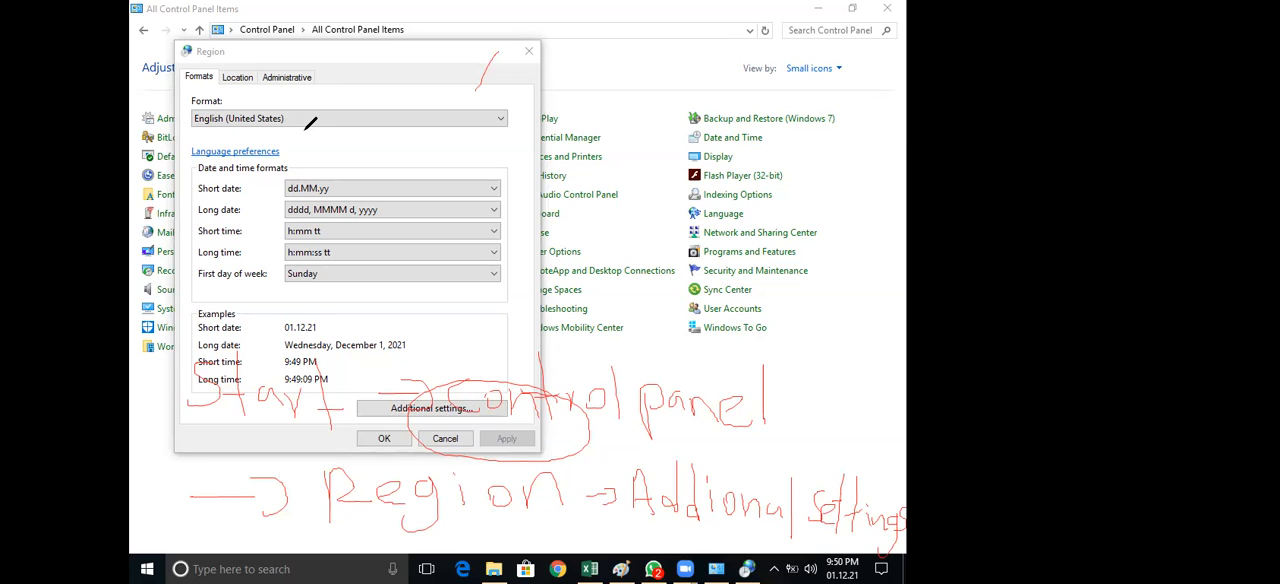
# Open the Date formats in Region's additional settings and handwrite "→ date" in red to finish the path
pyautogui.click(405, 407)
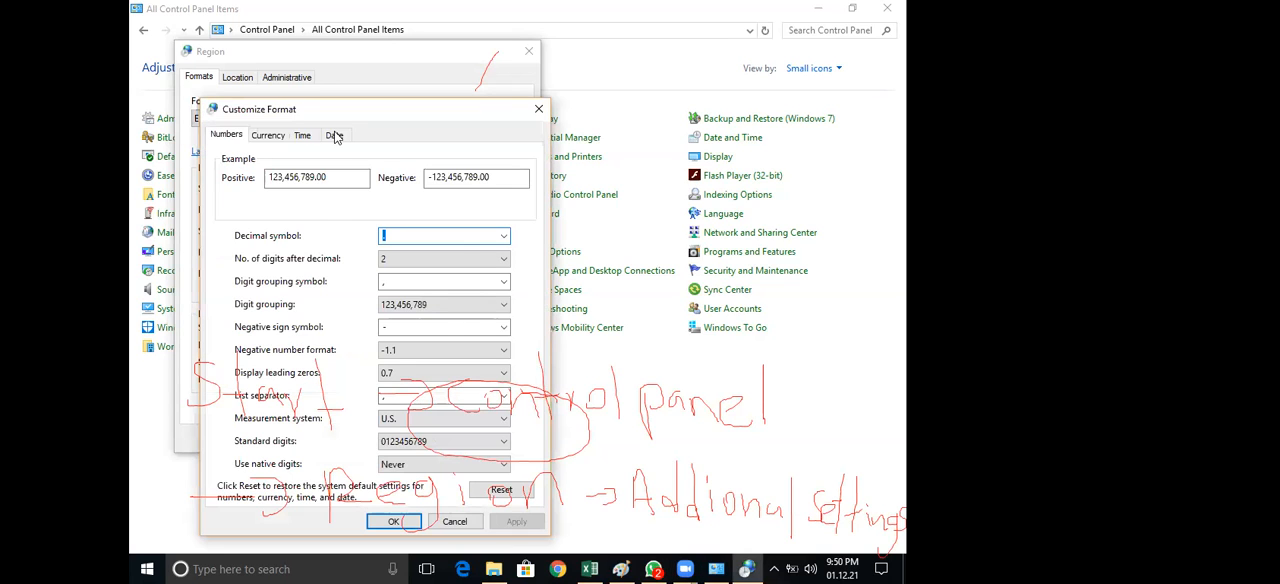
pyautogui.click(335, 135)
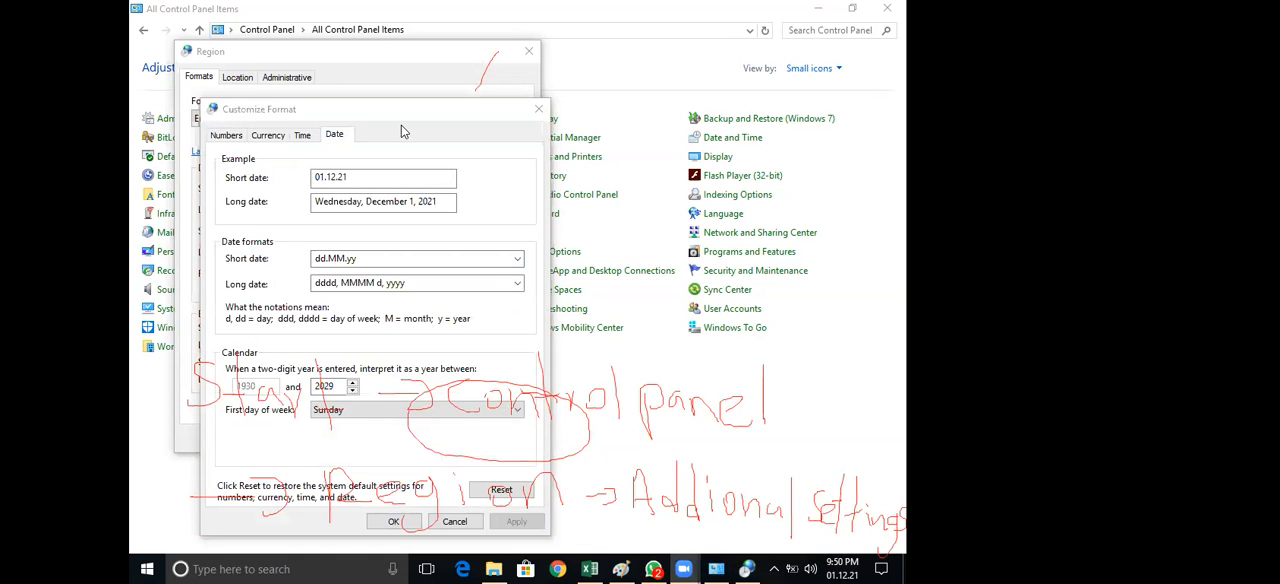
pyautogui.moveTo(580, 540)
pyautogui.mouseDown()
pyautogui.moveTo(626, 537)
pyautogui.moveTo(620, 552)
pyautogui.mouseUp()
pyautogui.moveTo(656, 534)
pyautogui.mouseDown()
pyautogui.moveTo(645, 541)
pyautogui.moveTo(658, 549)
pyautogui.moveTo(716, 532)
pyautogui.moveTo(708, 554)
pyautogui.moveTo(737, 547)
pyautogui.moveTo(721, 531)
pyautogui.mouseUp()
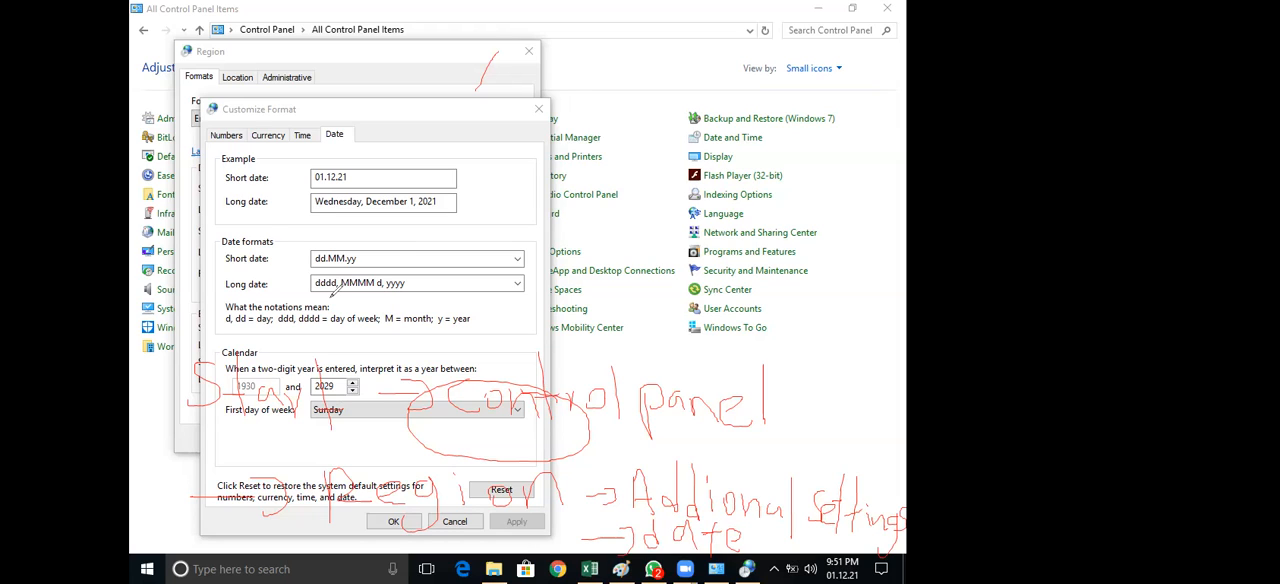
# Circle the short date format in red, erase that circle, and redraw a wider one around the whole Short date setting
pyautogui.moveTo(218, 280)
pyautogui.mouseDown()
pyautogui.moveTo(368, 239)
pyautogui.moveTo(222, 283)
pyautogui.mouseUp()
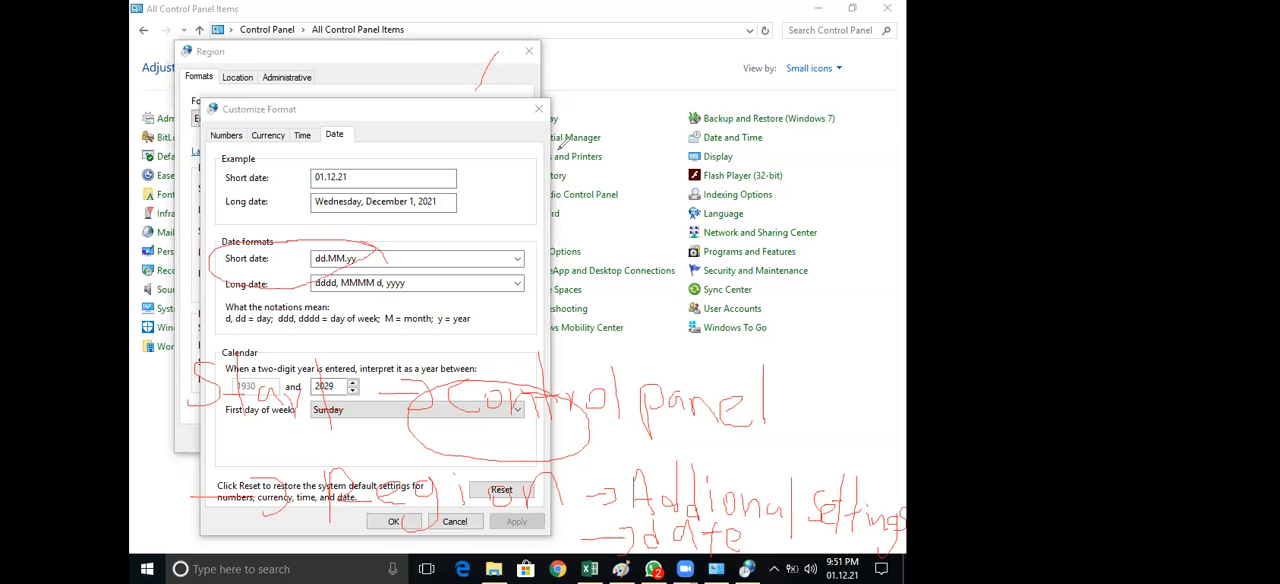
pyautogui.click(560, 148)
pyautogui.click(222, 268)
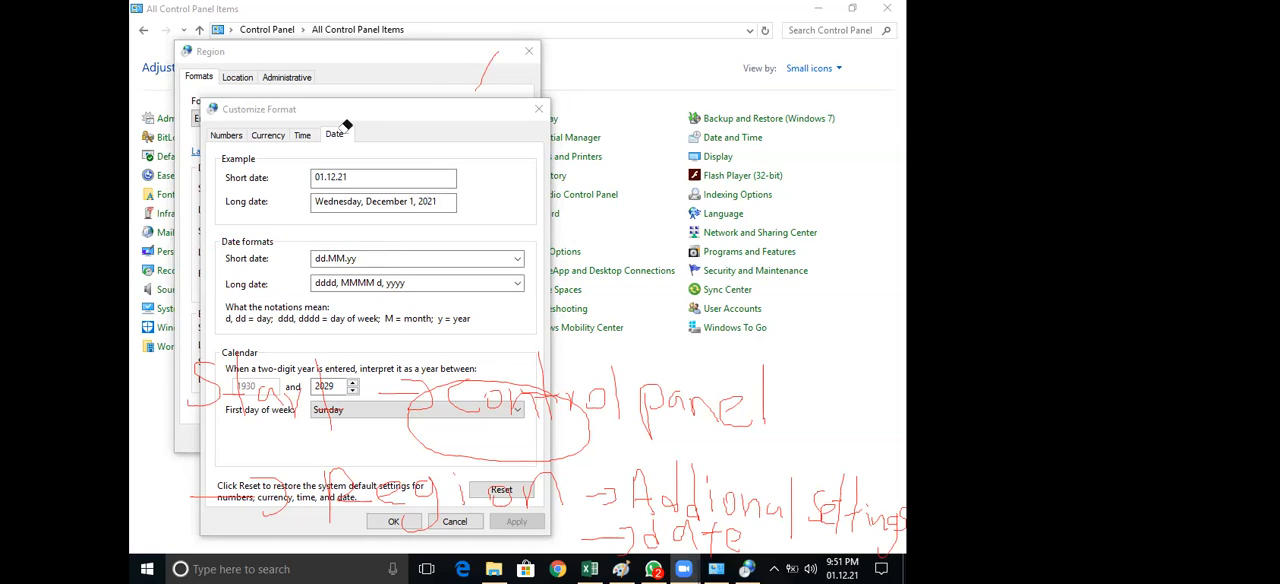
pyautogui.click(381, 227)
pyautogui.moveTo(238, 284)
pyautogui.mouseDown()
pyautogui.moveTo(367, 287)
pyautogui.moveTo(534, 256)
pyautogui.moveTo(442, 224)
pyautogui.moveTo(386, 222)
pyautogui.moveTo(535, 250)
pyautogui.mouseUp()
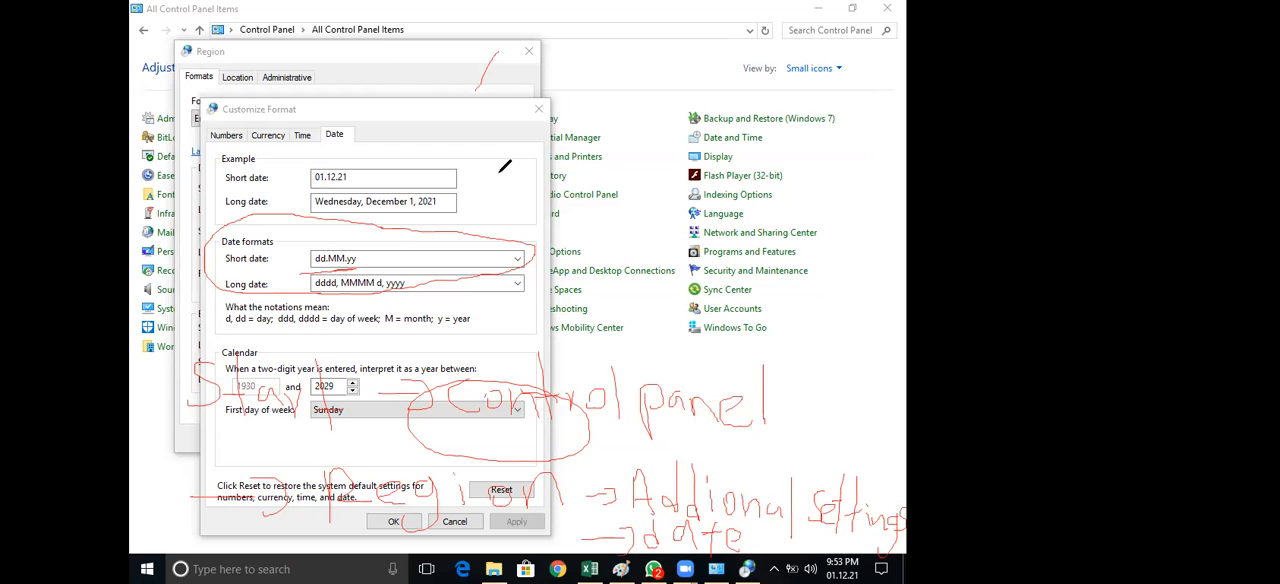
# Clear the red annotations, close the Customize Format and Region dialogs, and switch back to the Date format sheet in Excel
pyautogui.click(500, 172)
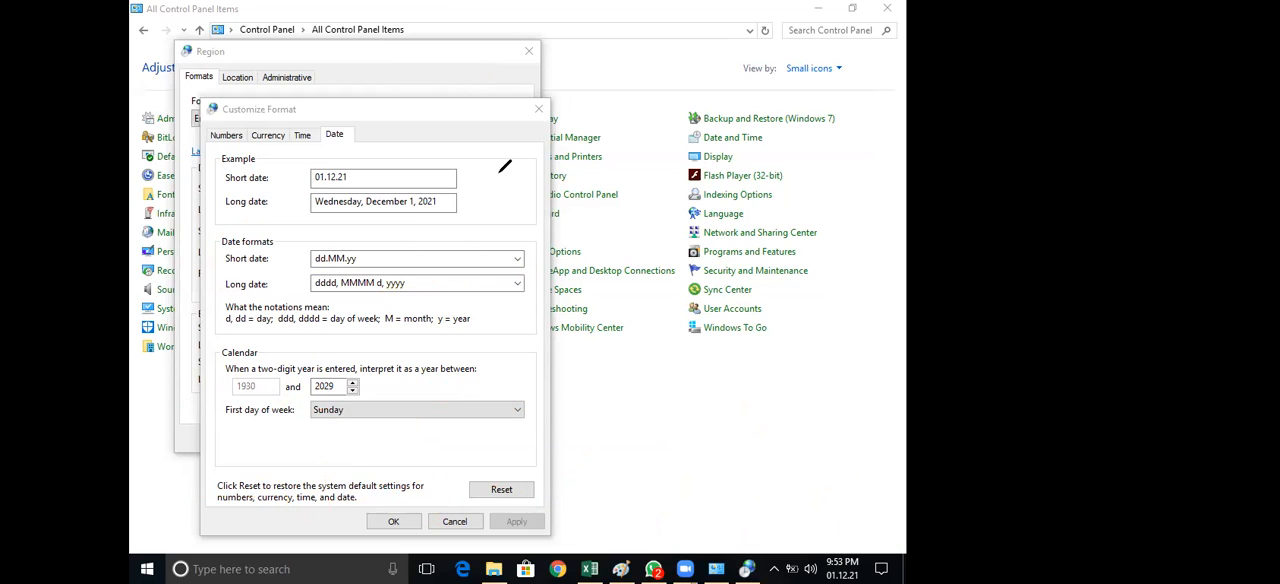
pyautogui.click(229, 128)
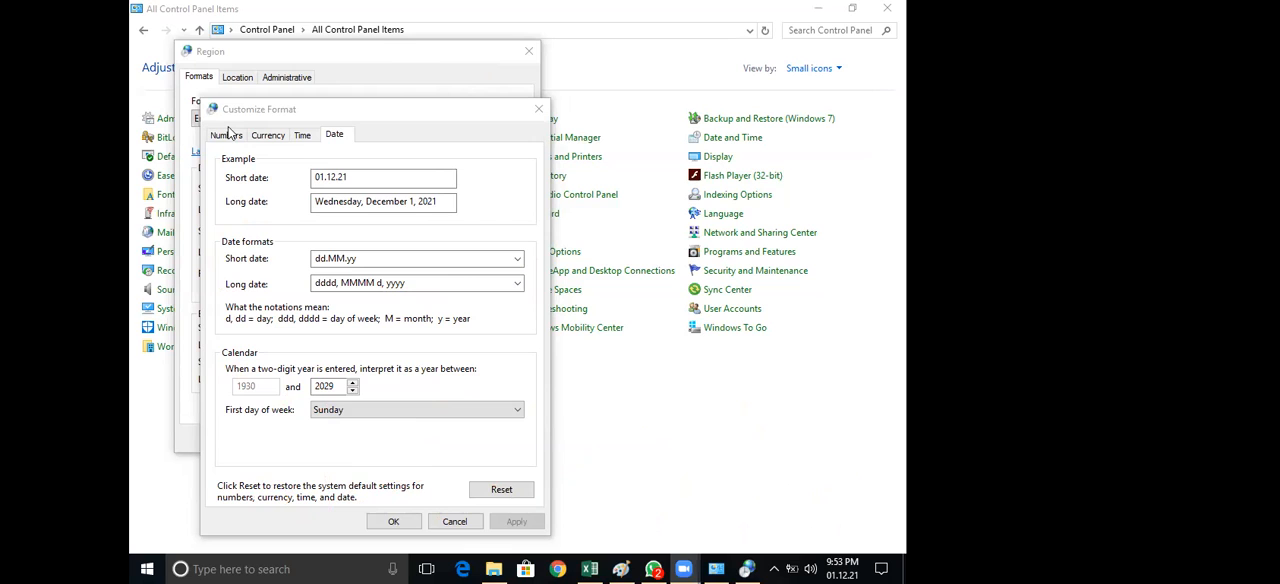
pyautogui.click(460, 550)
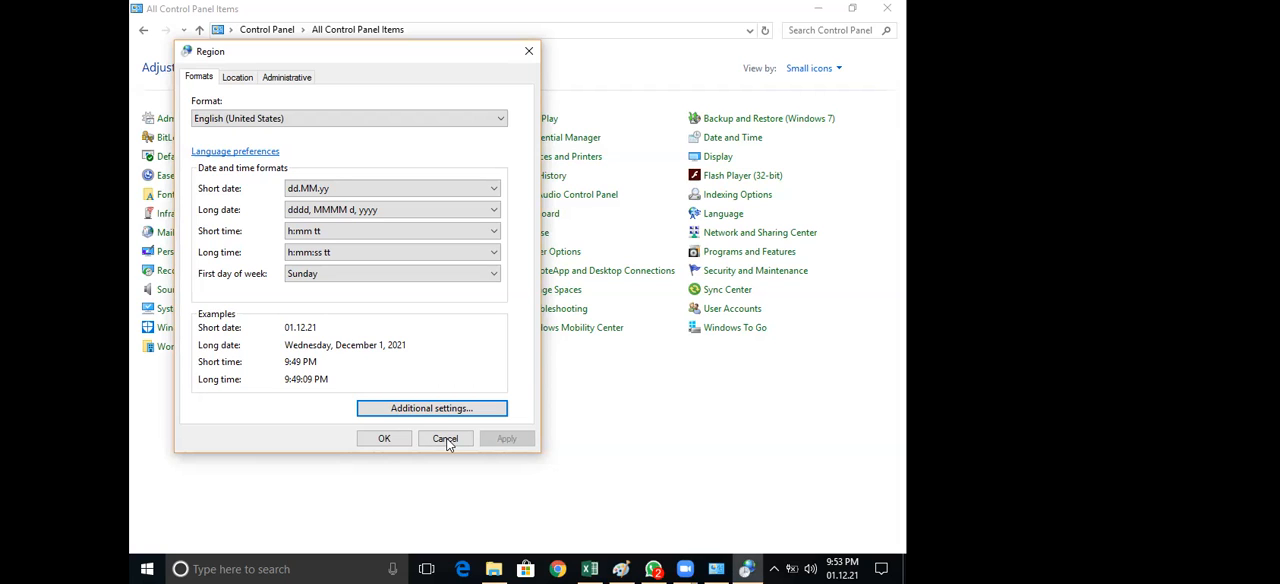
pyautogui.click(609, 567)
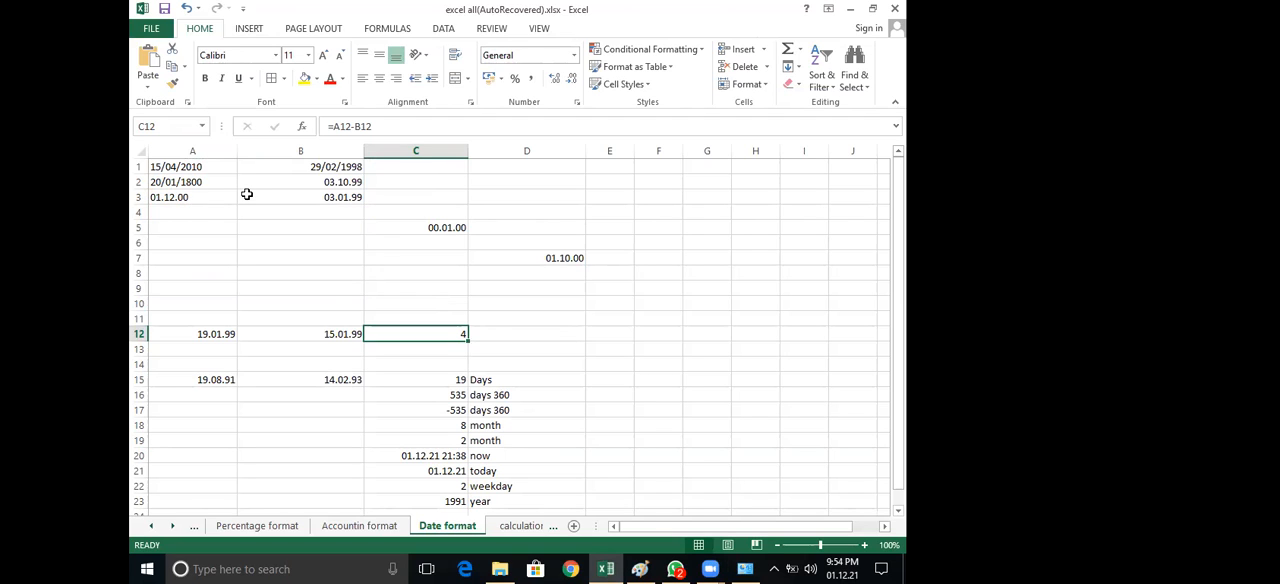
# Examine the sample dates in A1:B3 and C5, checking cells A1, A2 and A3 one by one
pyautogui.moveTo(176, 167); pyautogui.dragTo(190, 182)
pyautogui.moveTo(303, 202); pyautogui.dragTo(303, 204)
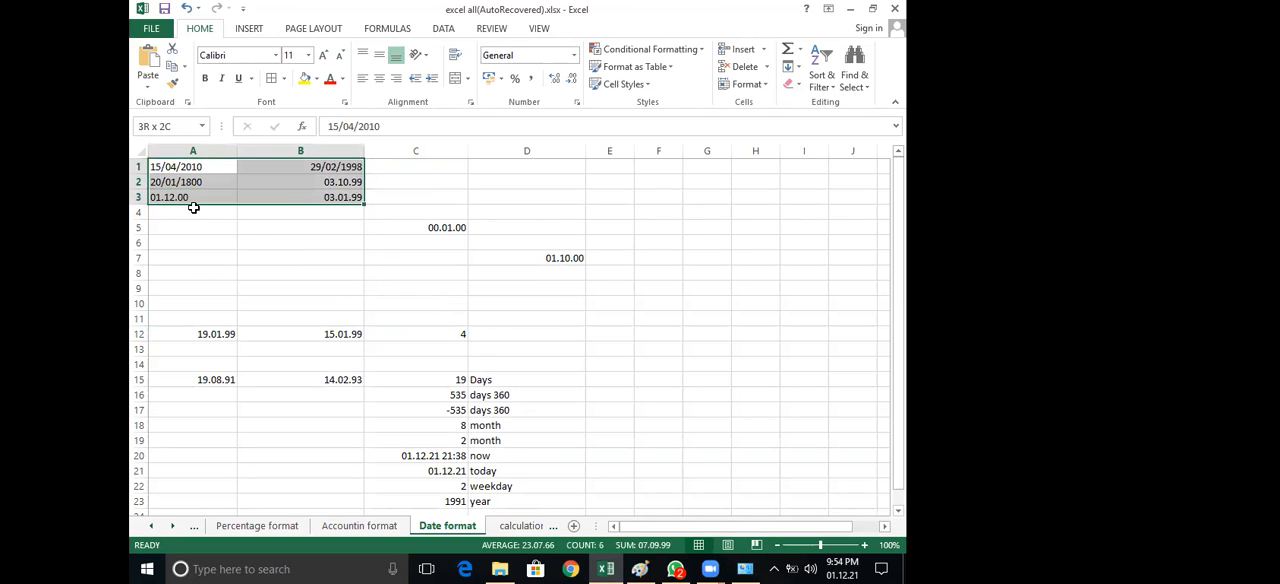
pyautogui.click(262, 242)
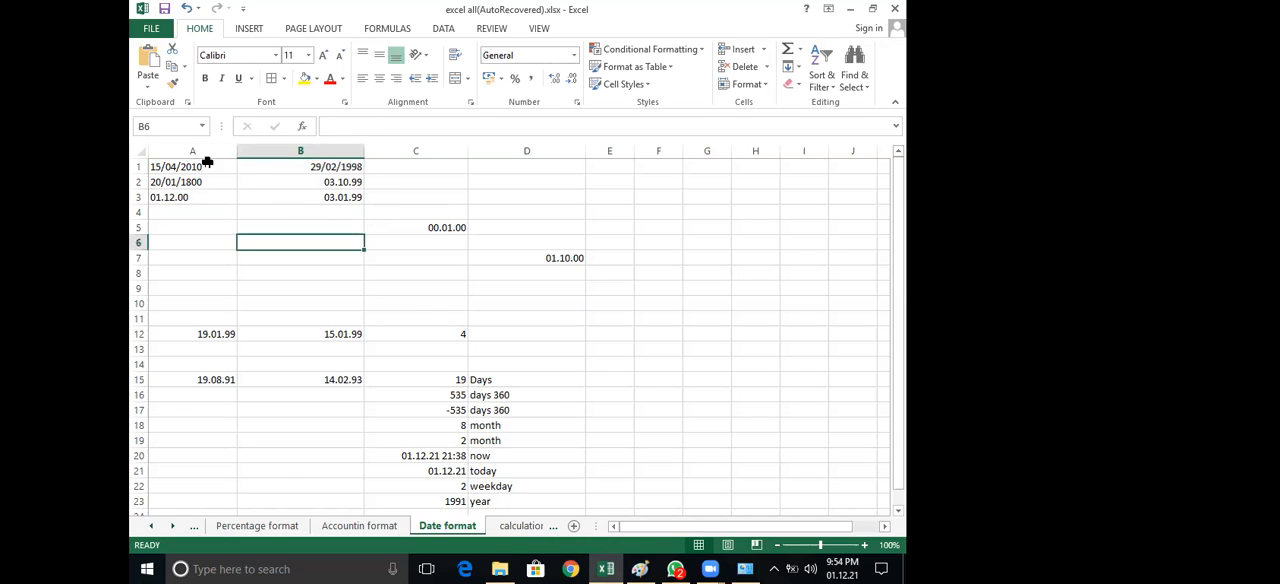
pyautogui.click(207, 163)
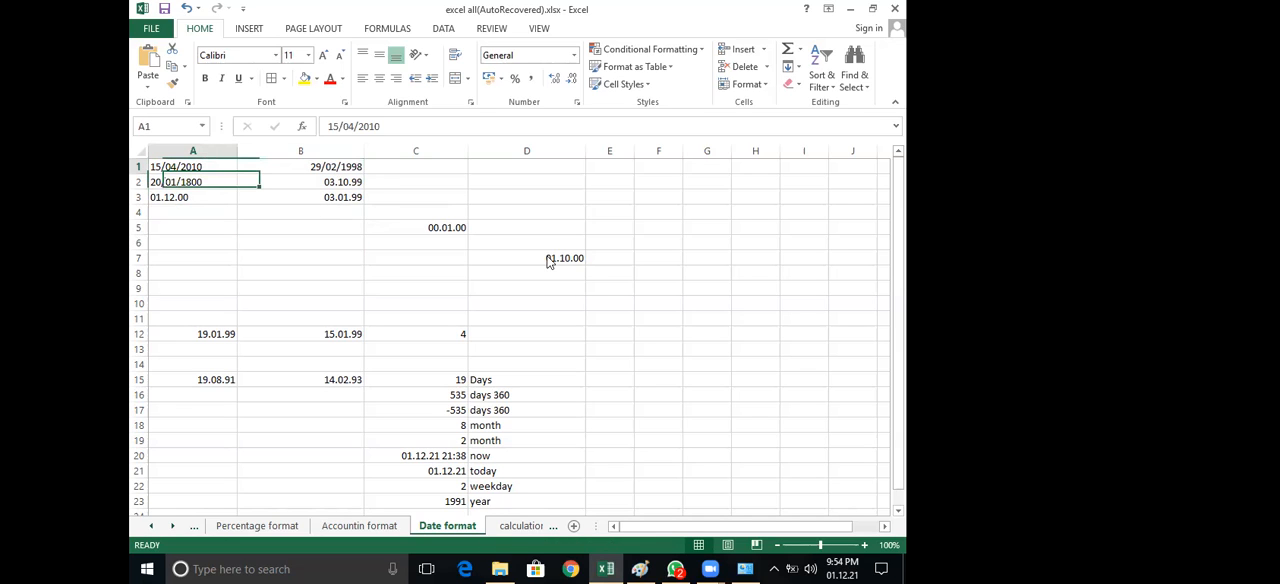
pyautogui.click(186, 183)
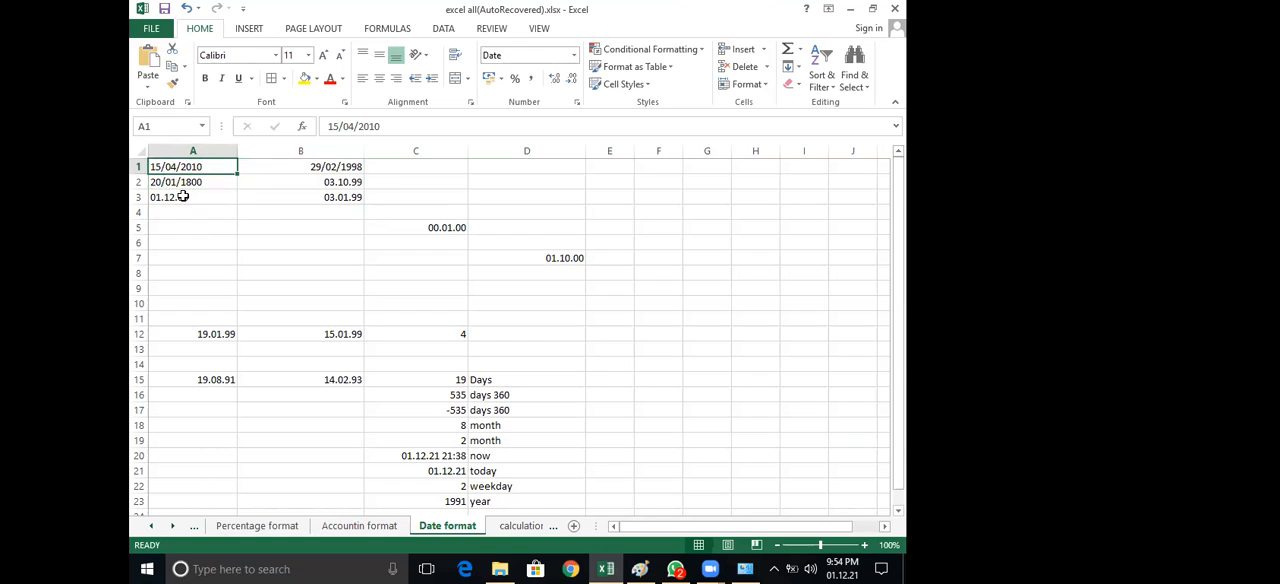
pyautogui.click(183, 197)
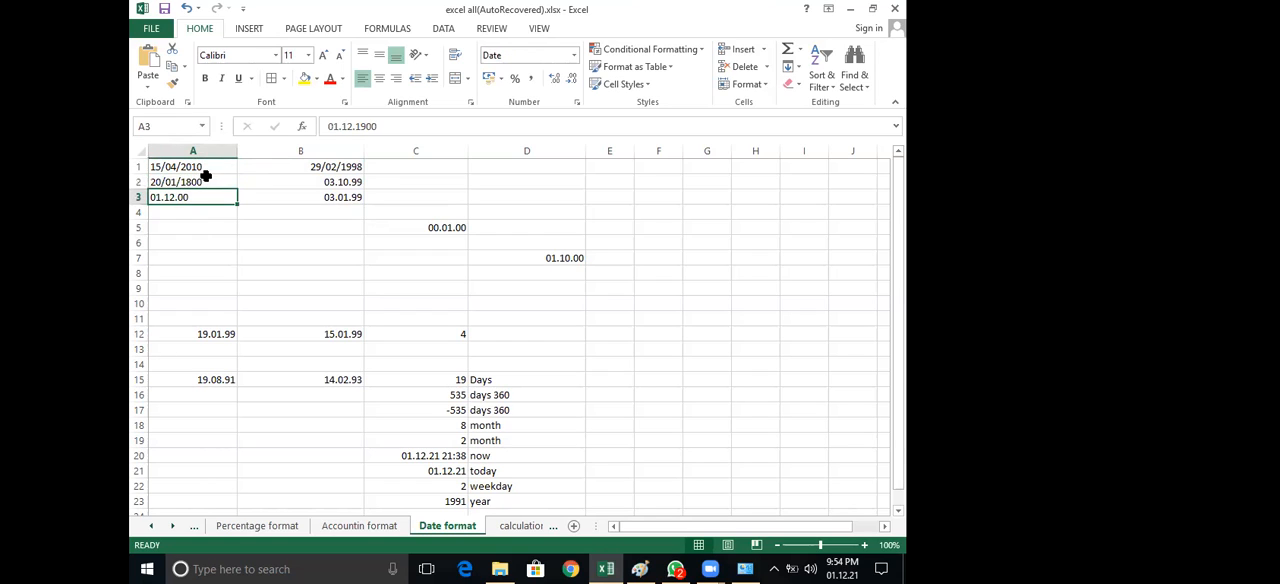
pyautogui.click(207, 178)
pyautogui.press('Up')
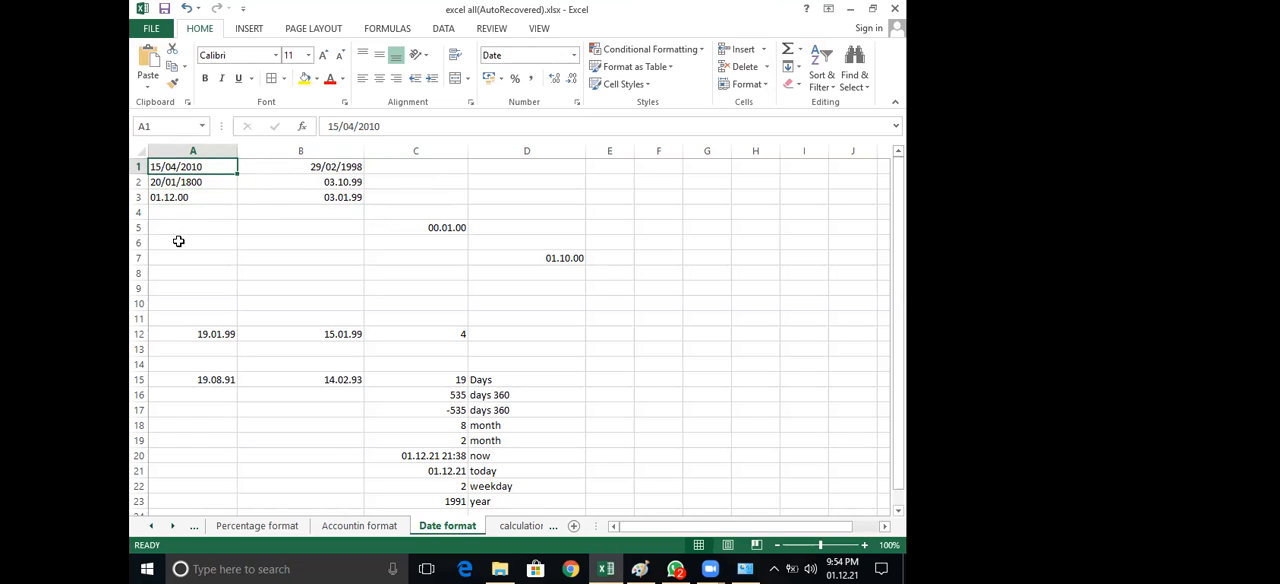
pyautogui.click(178, 241)
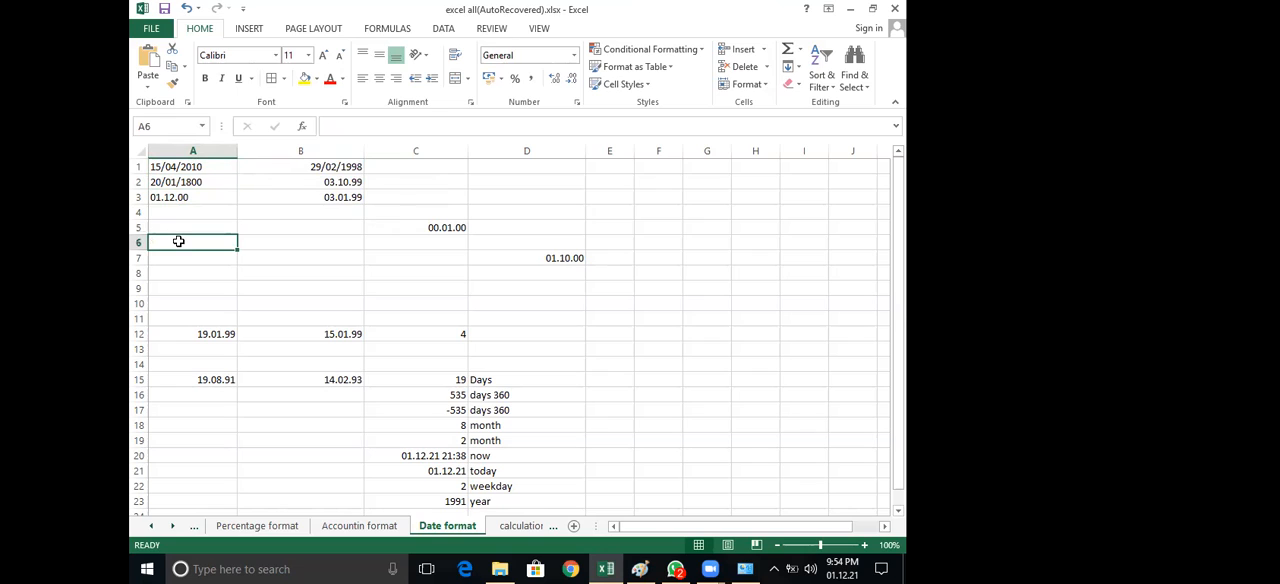
pyautogui.click(456, 228)
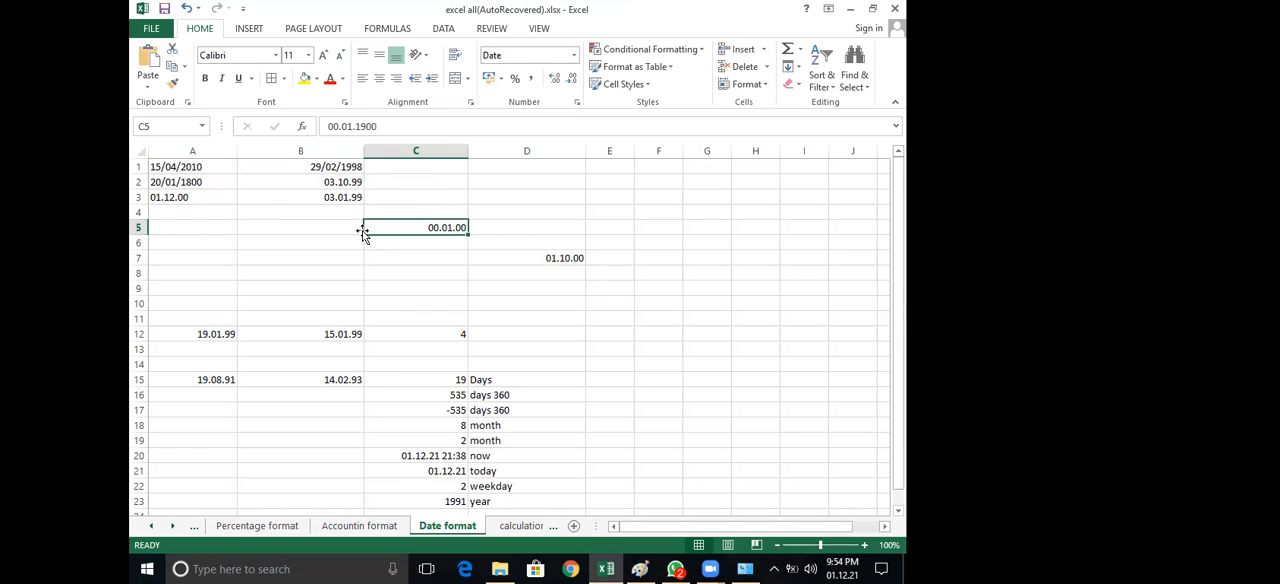
# Add borders around all cells of the date block A1:B3
pyautogui.moveTo(210, 168)
pyautogui.mouseDown()
pyautogui.moveTo(290, 184)
pyautogui.moveTo(262, 190)
pyautogui.mouseUp()
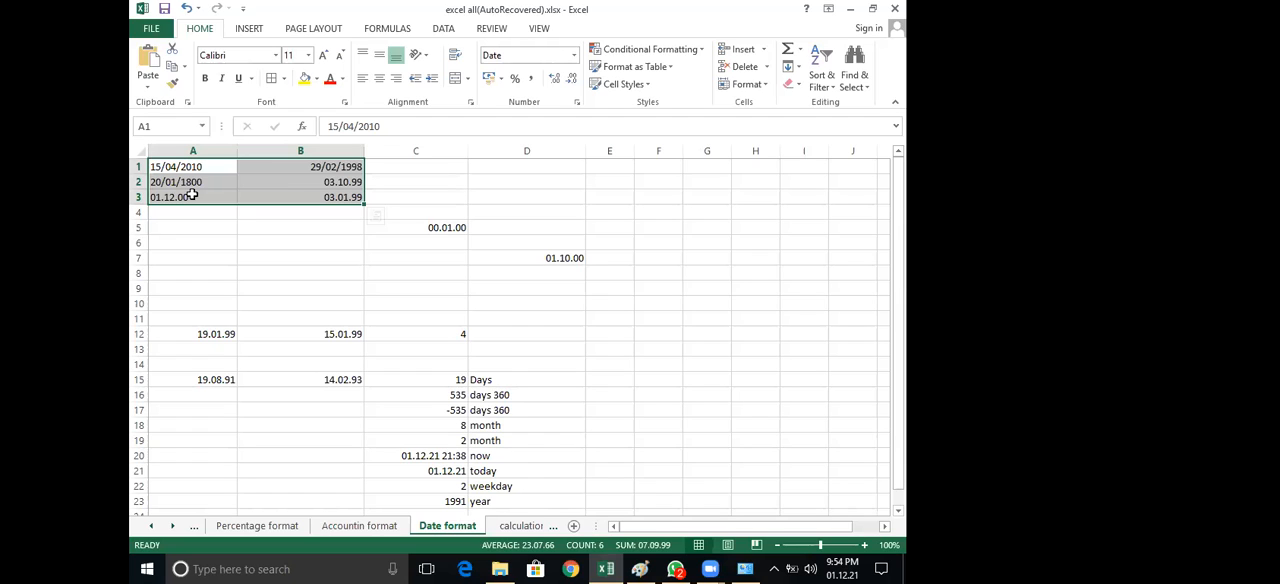
pyautogui.click(273, 80)
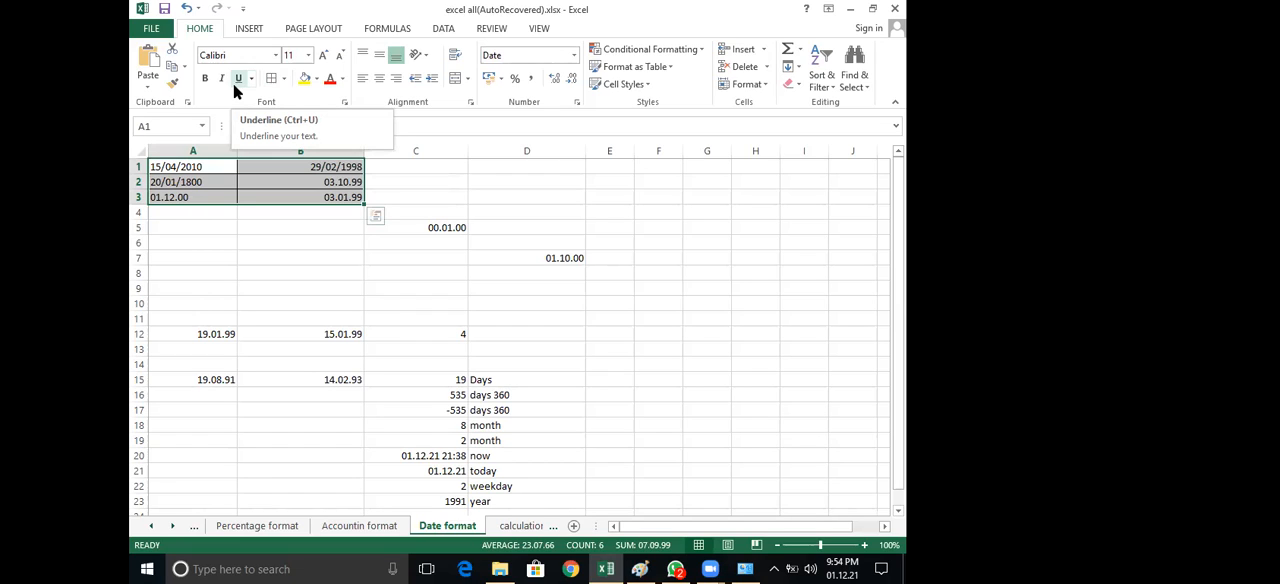
pyautogui.click(236, 85)
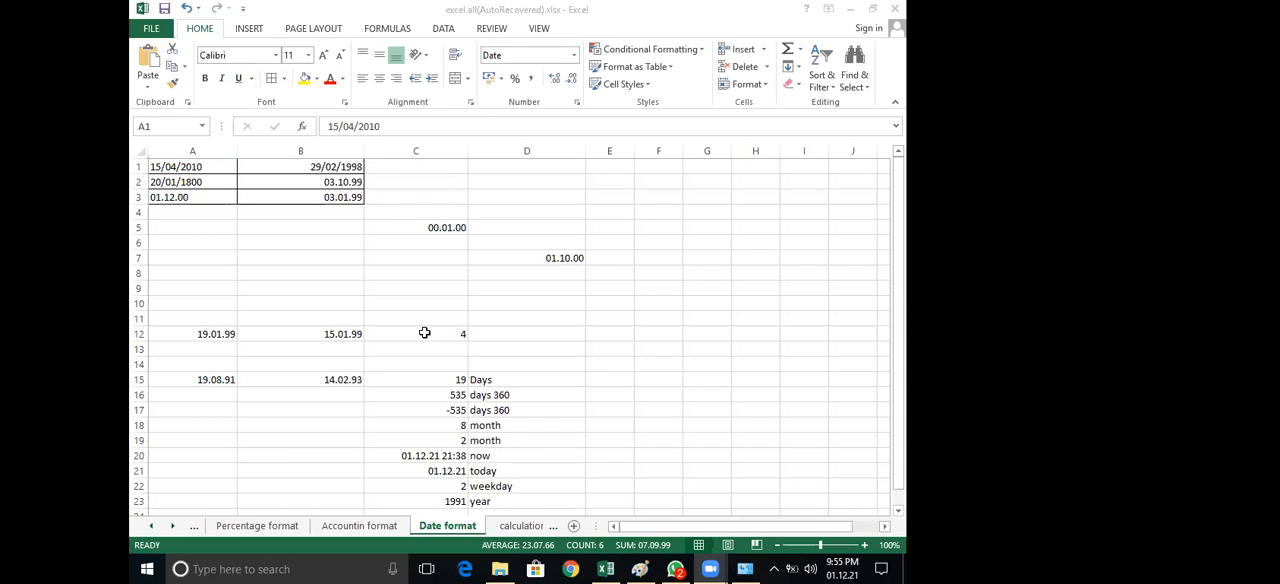
# Compare the number format and stored content of the dates in A1, A2 and A3
pyautogui.hotkey('ctrl', 'a')
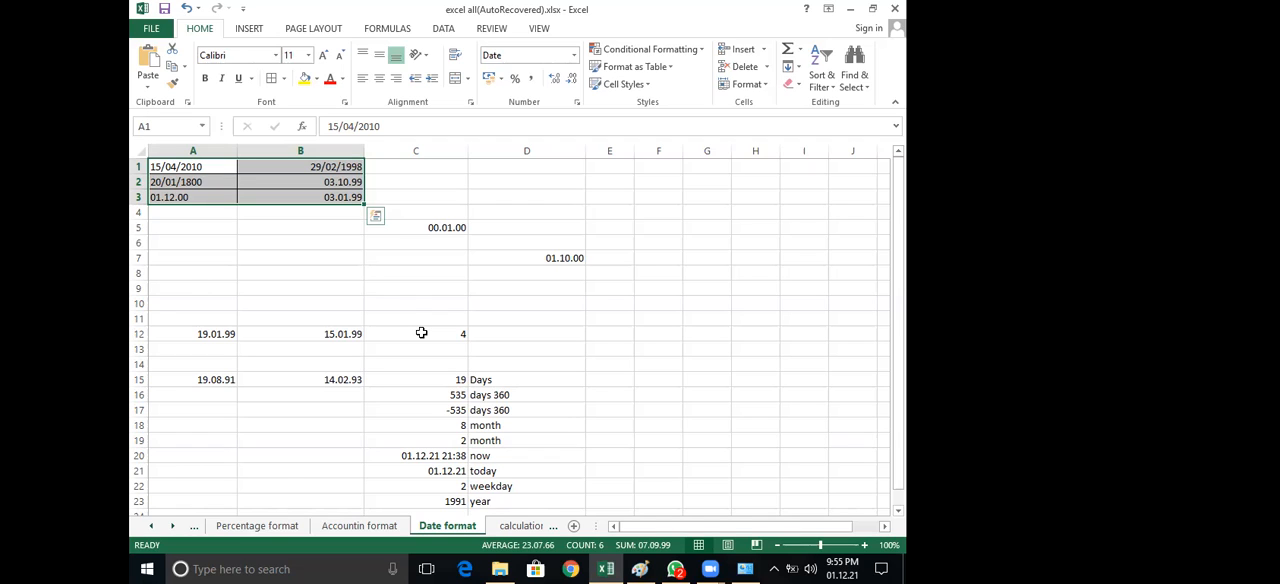
pyautogui.press('Down')
pyautogui.press('Down')
pyautogui.press('Down')
pyautogui.press('Right')
pyautogui.click(173, 167)
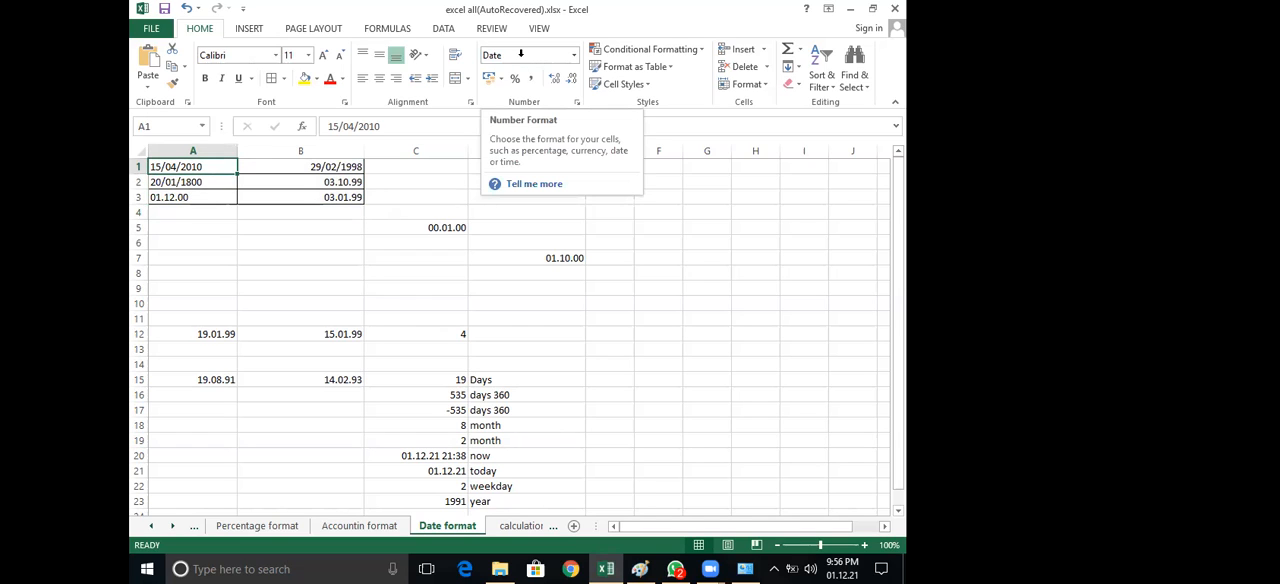
pyautogui.click(198, 181)
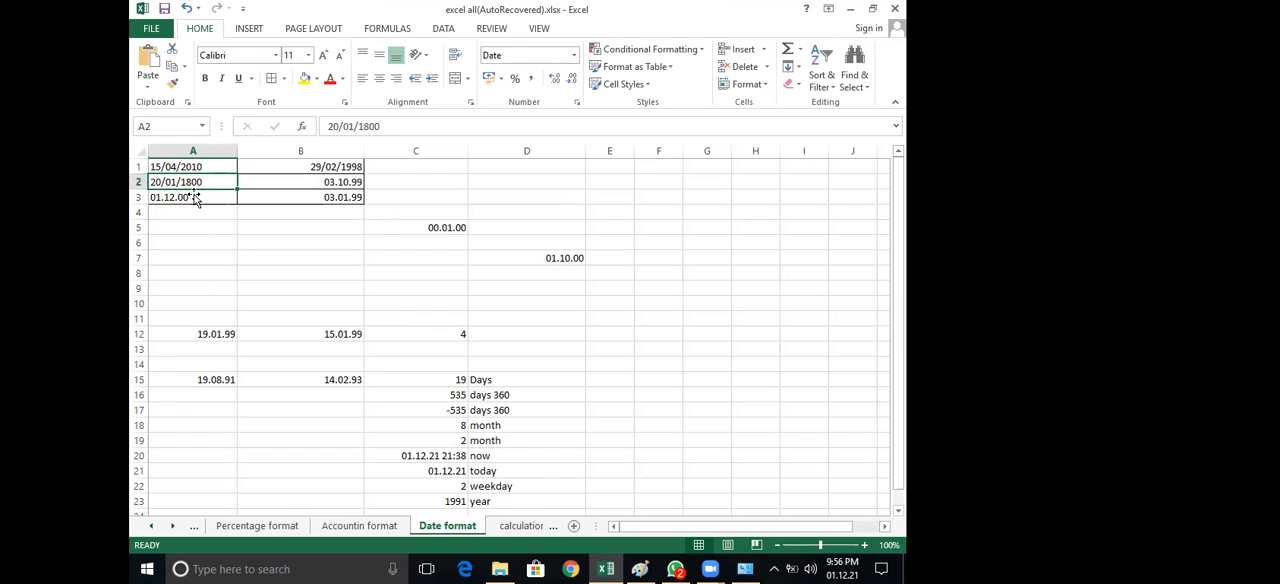
pyautogui.click(196, 199)
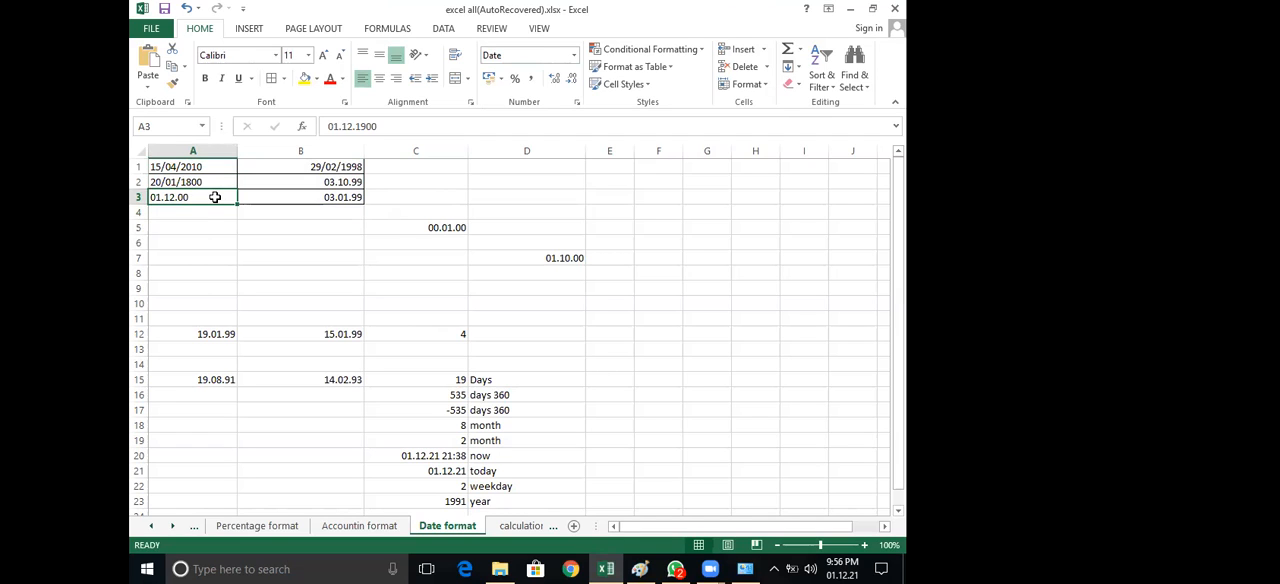
pyautogui.click(184, 239)
# Enter 00 in H3, apply the Short Date format, and inspect the full date stored in that cell
pyautogui.click(752, 195)
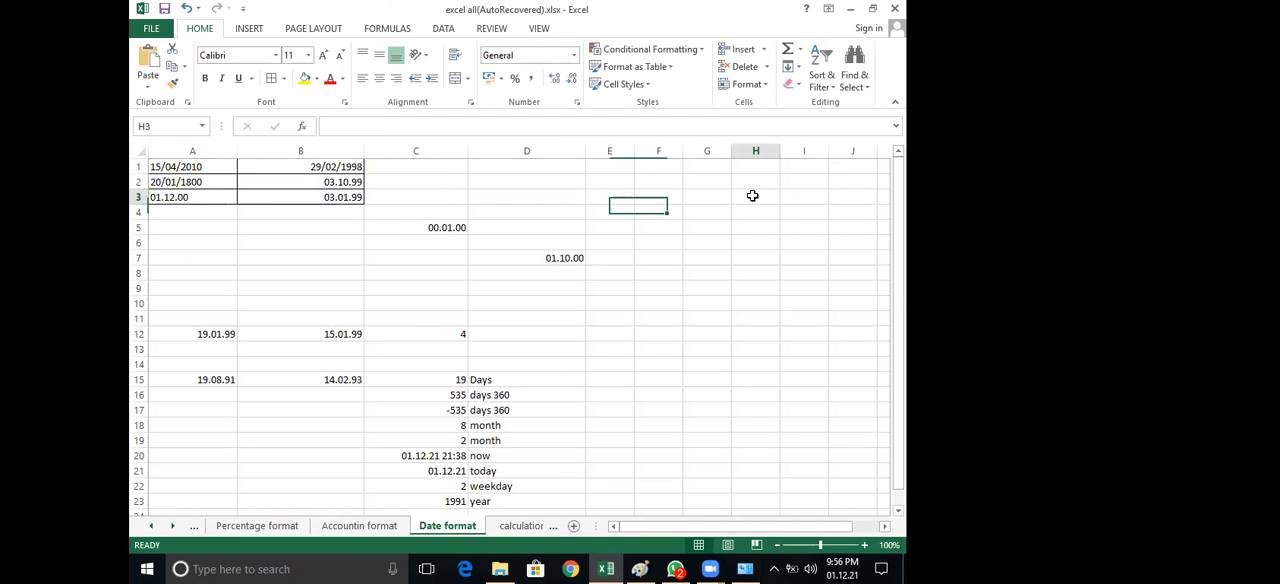
pyautogui.write('00')
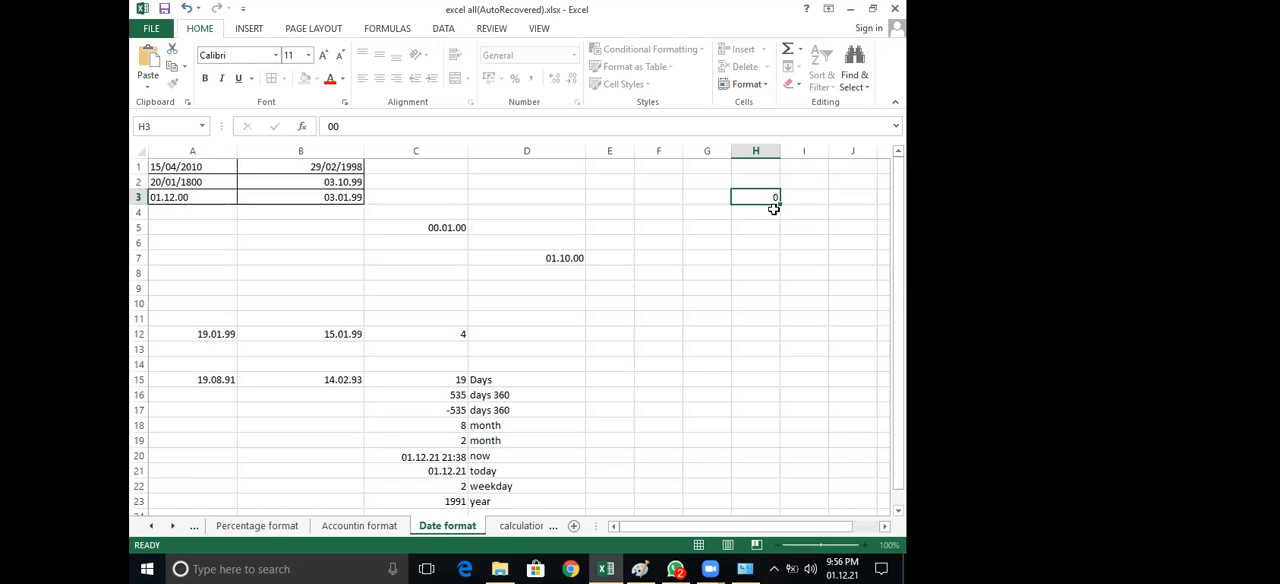
pyautogui.press('Return')
pyautogui.click(760, 194)
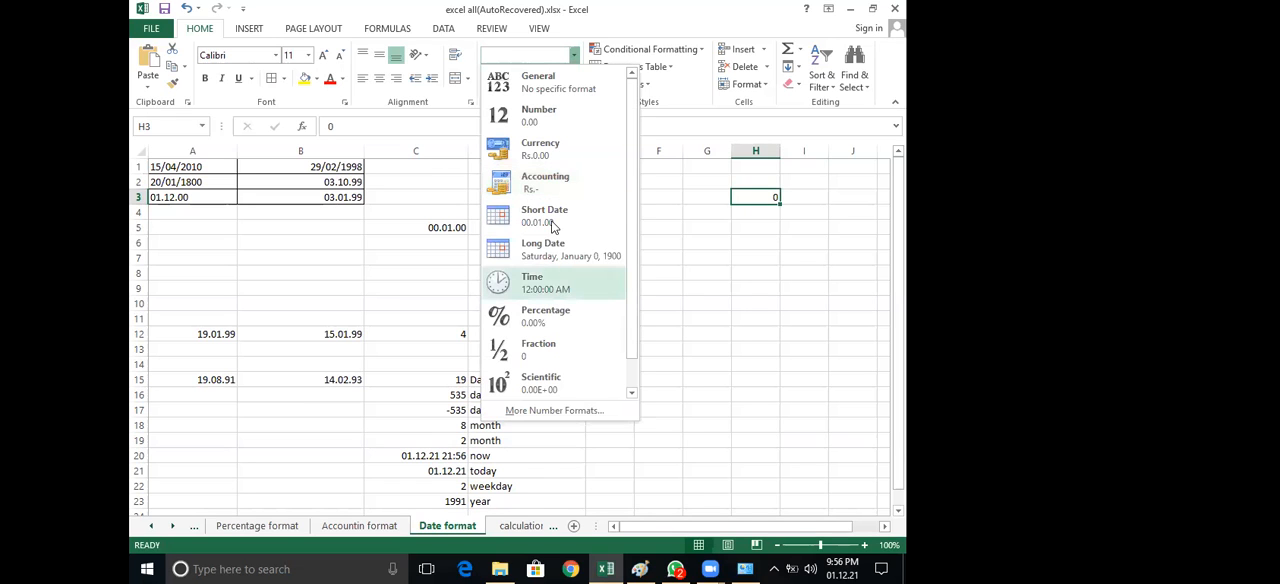
pyautogui.click(549, 216)
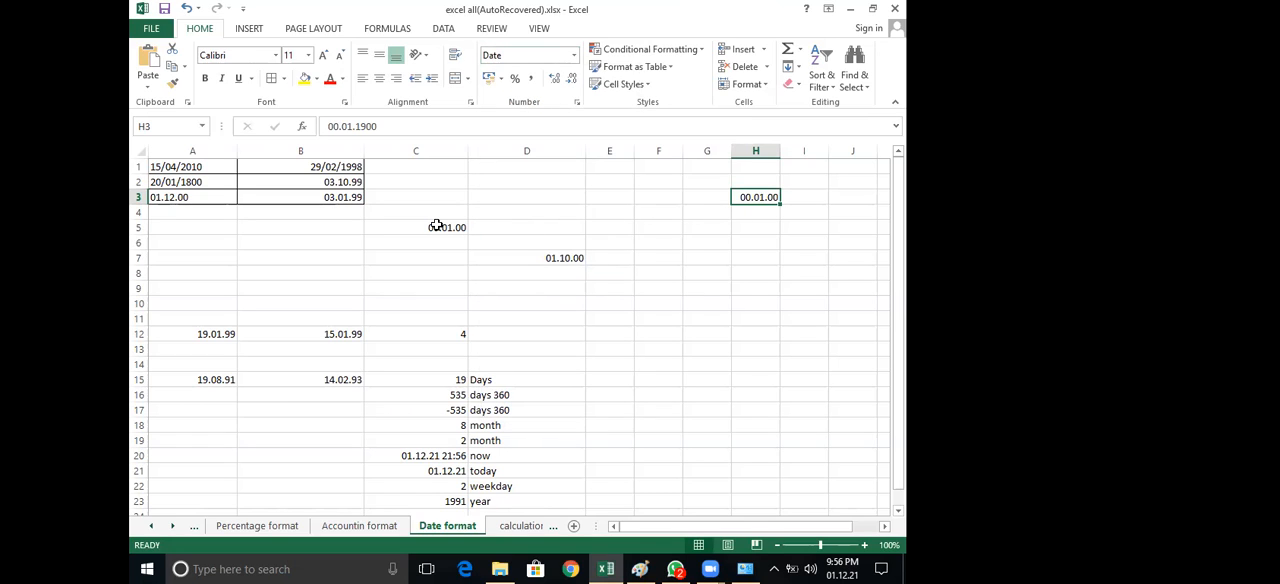
pyautogui.doubleClick(748, 198)
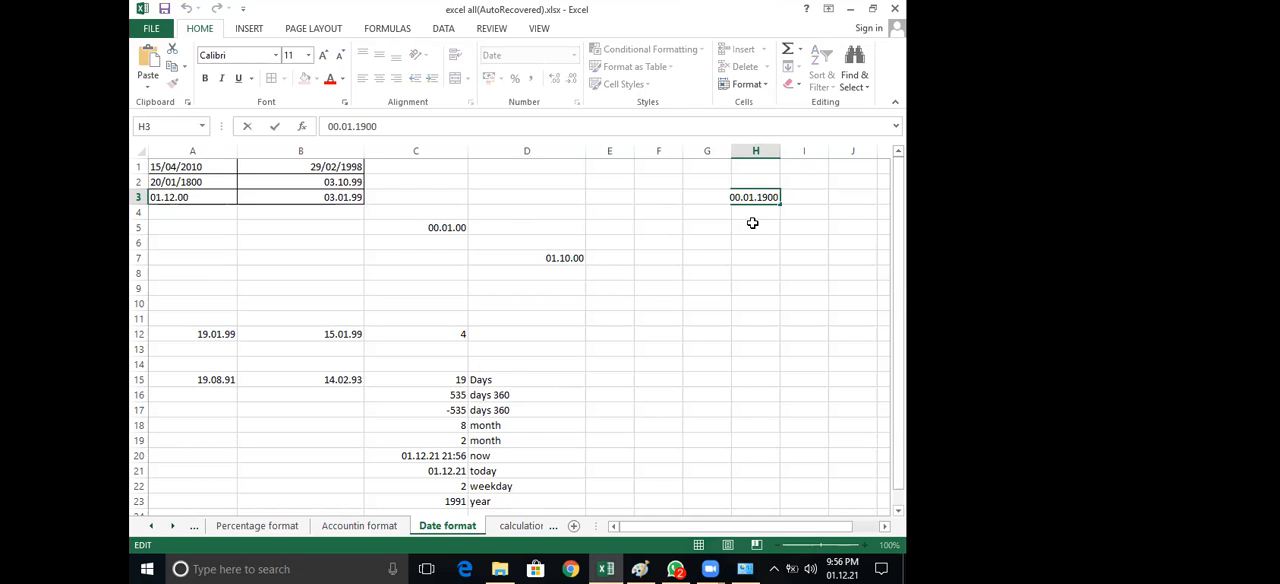
pyautogui.hotkey('ctrl', 'Return')
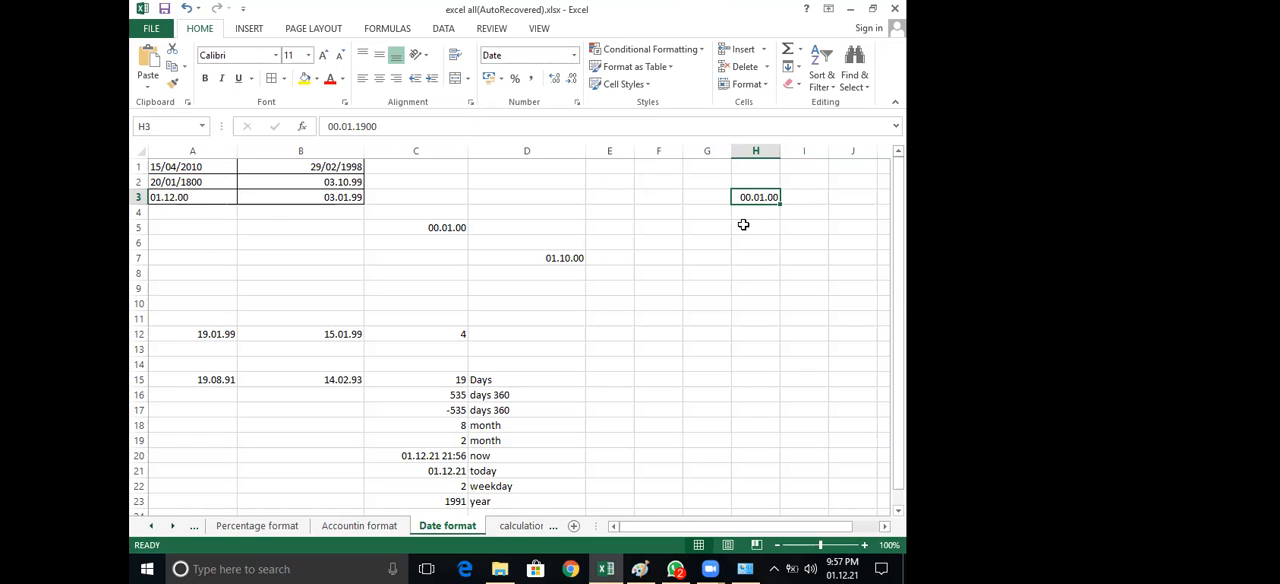
pyautogui.click(745, 225)
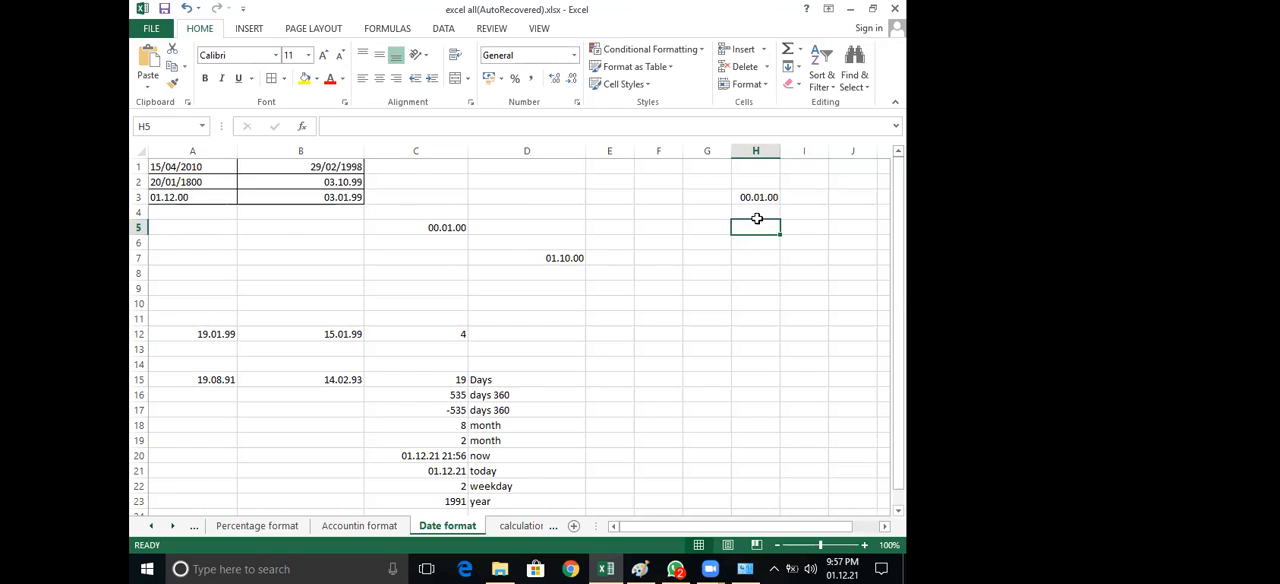
pyautogui.click(764, 196)
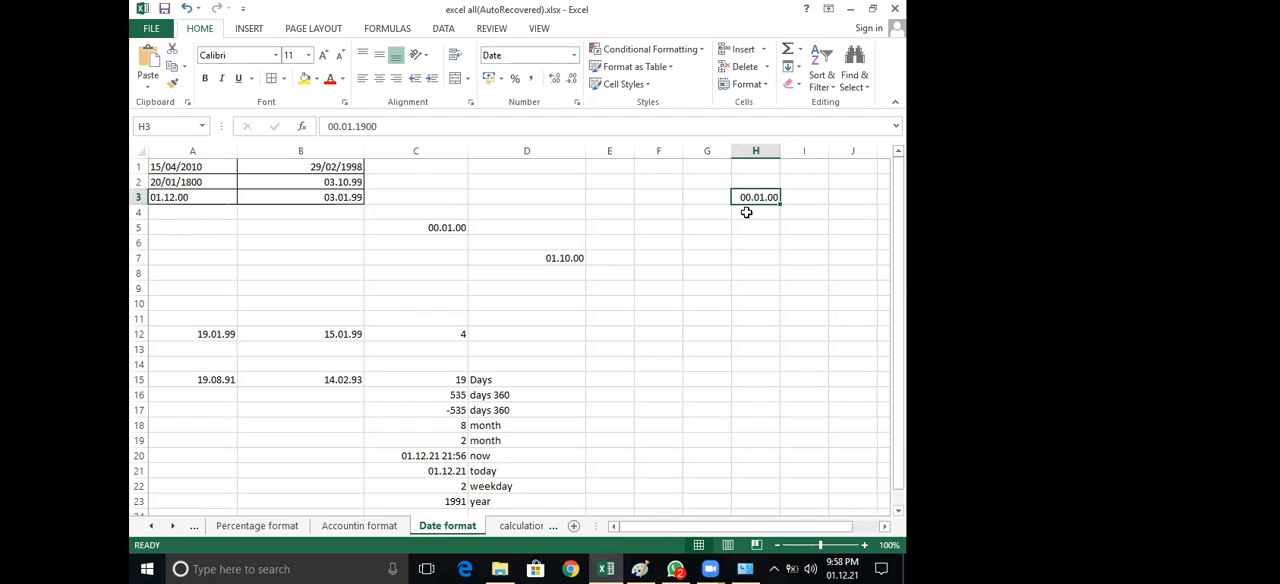
# Enter 00.01.00 in H4 directly below and apply the Short Date format to it
pyautogui.click(746, 212)
pyautogui.write('00.01.00')
pyautogui.press('Return')
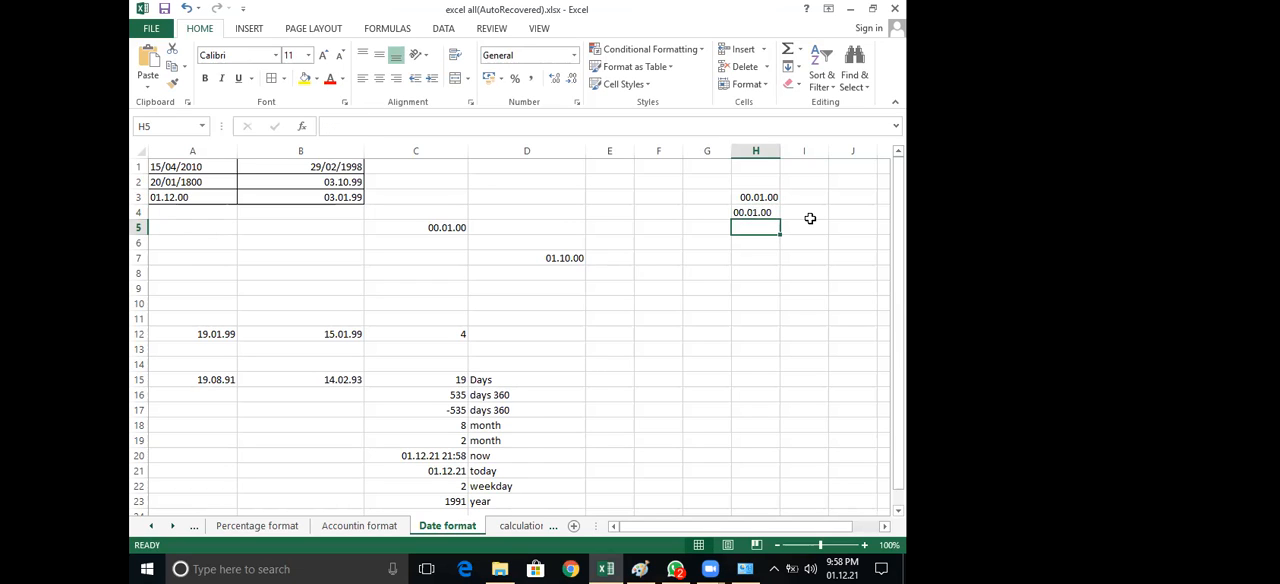
pyautogui.press('Up')
pyautogui.click(573, 55)
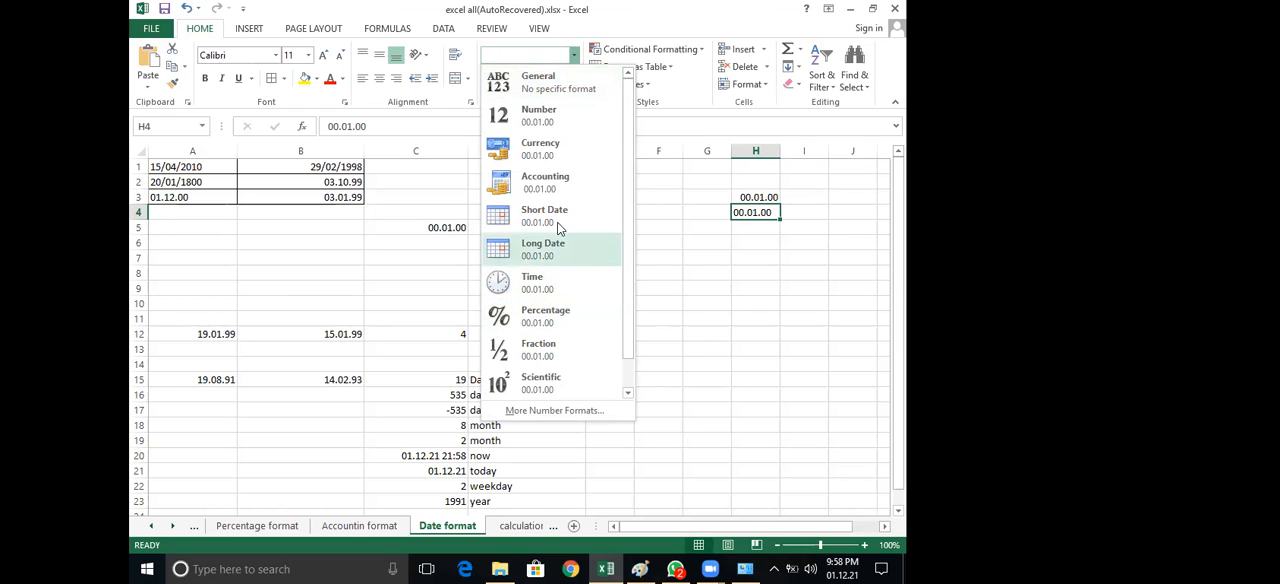
pyautogui.click(757, 213)
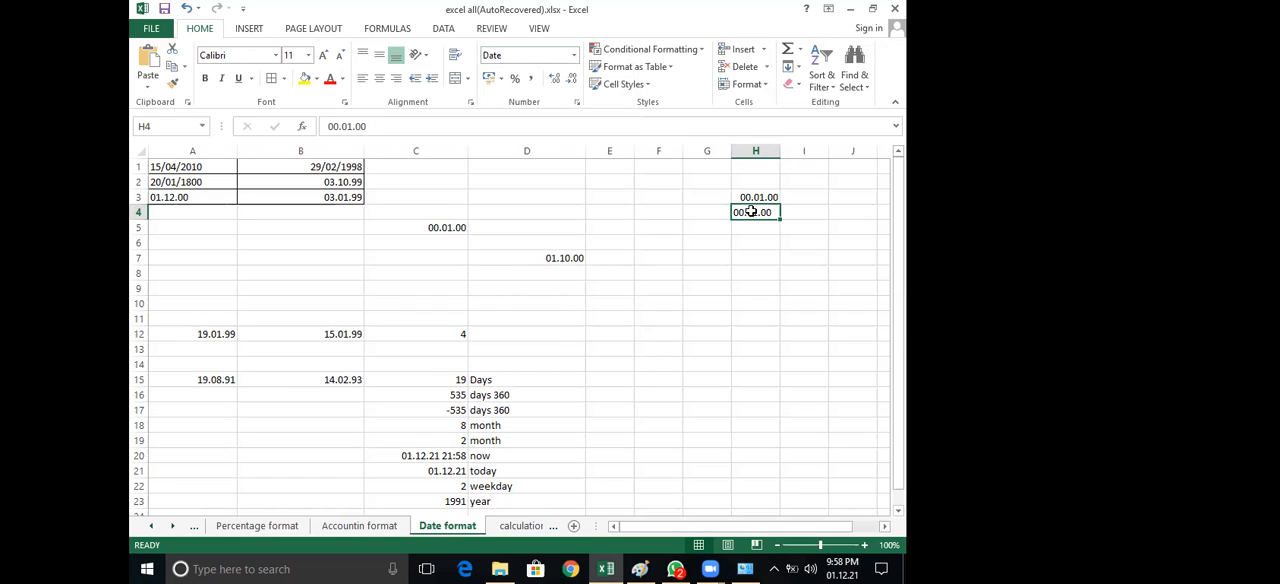
# Compare the contents of H3 and H4, and set H4's number format to General
pyautogui.doubleClick(752, 212)
pyautogui.click(760, 245)
pyautogui.click(757, 214)
pyautogui.click(759, 197)
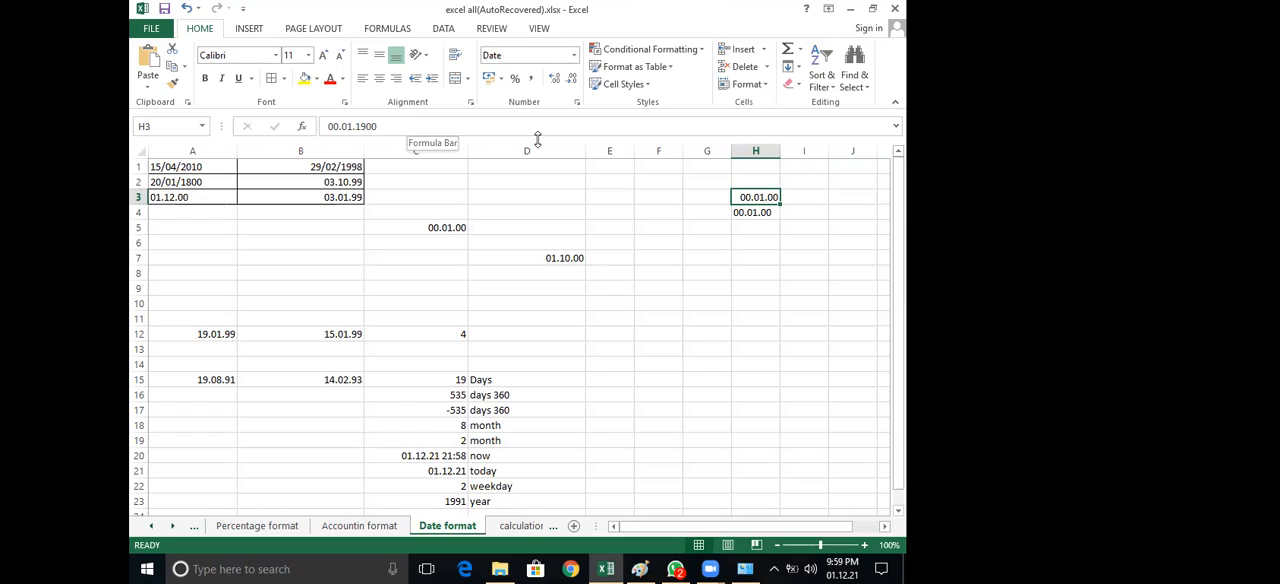
pyautogui.click(758, 212)
pyautogui.click(575, 56)
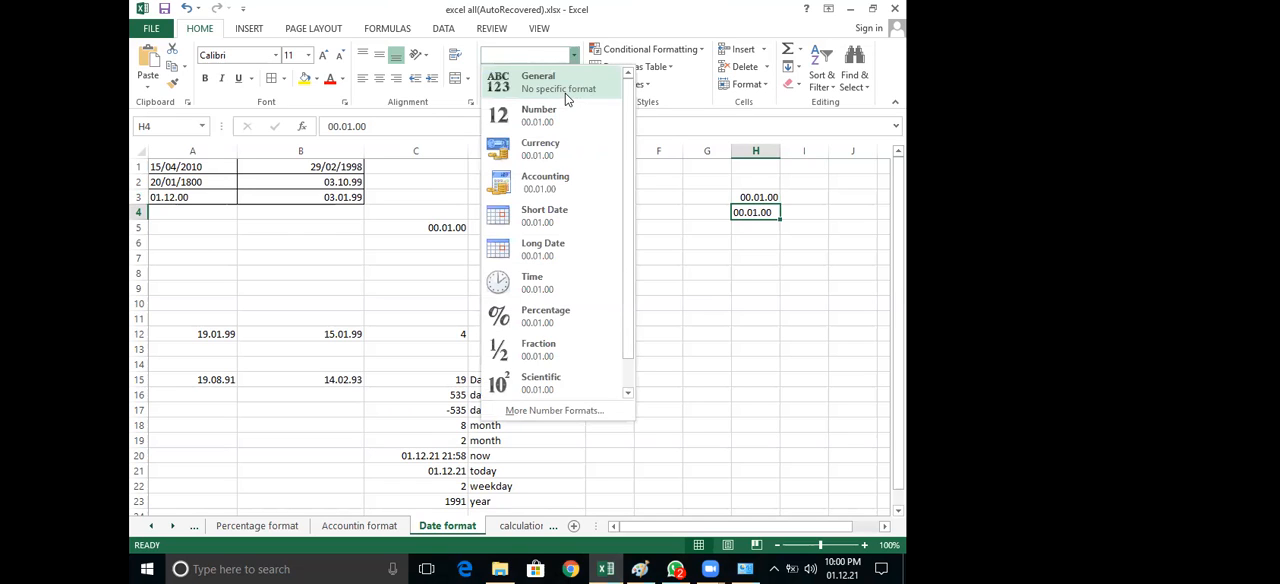
pyautogui.click(752, 197)
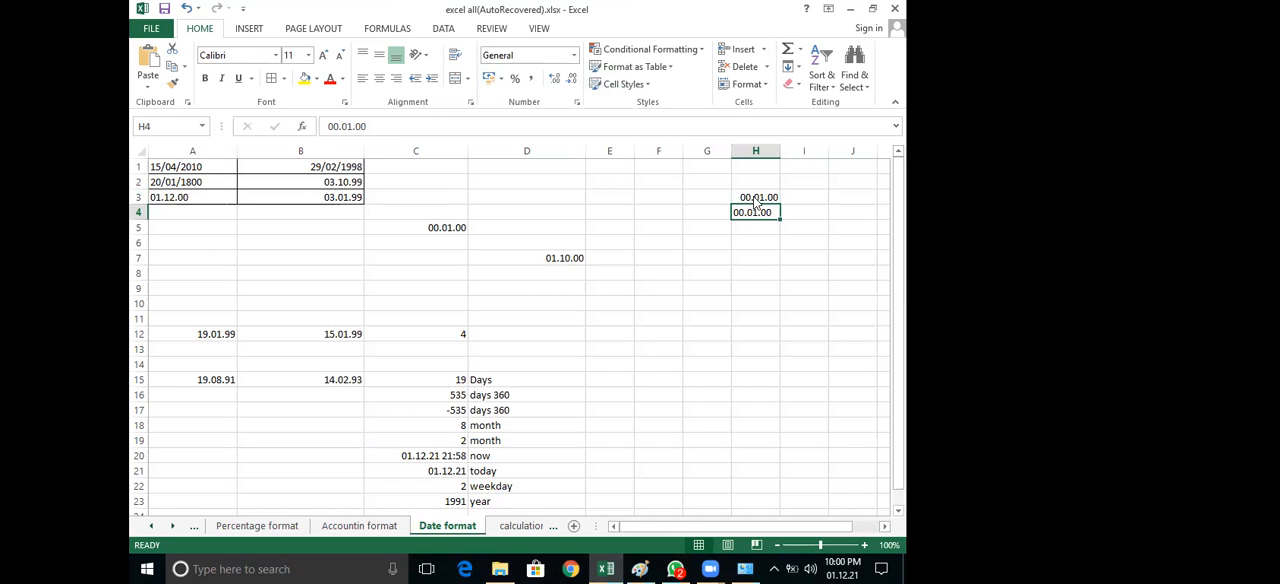
pyautogui.click(757, 199)
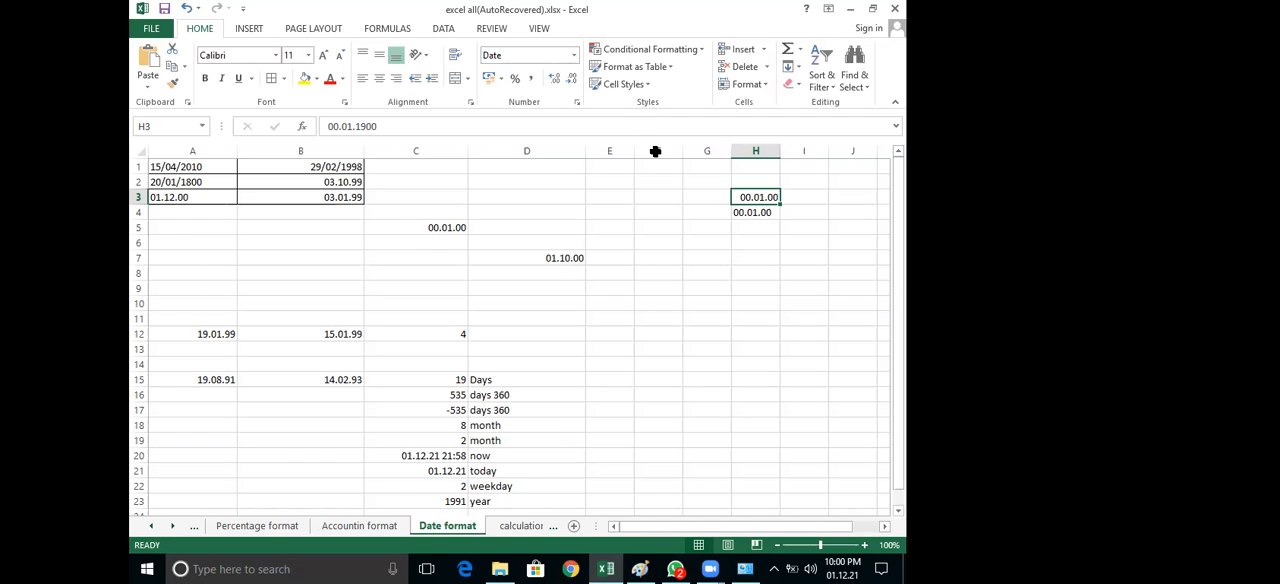
# Enter 1900 year in H2 above the two zero dates and fill that cell yellow
pyautogui.moveTo(206, 334); pyautogui.dragTo(304, 339)
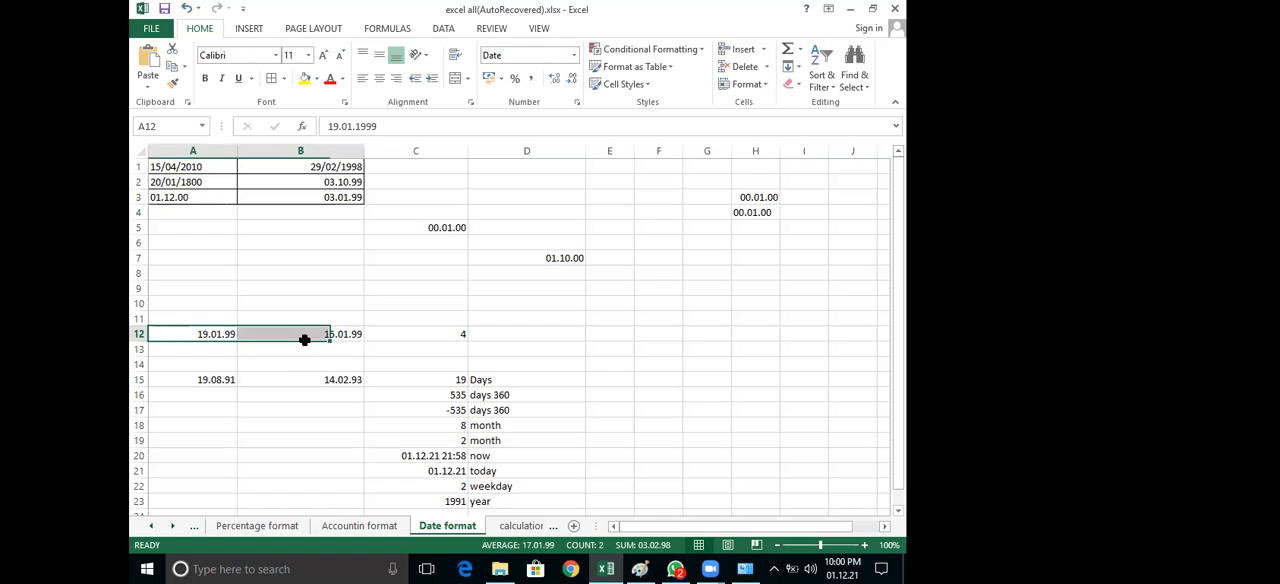
pyautogui.click(757, 197)
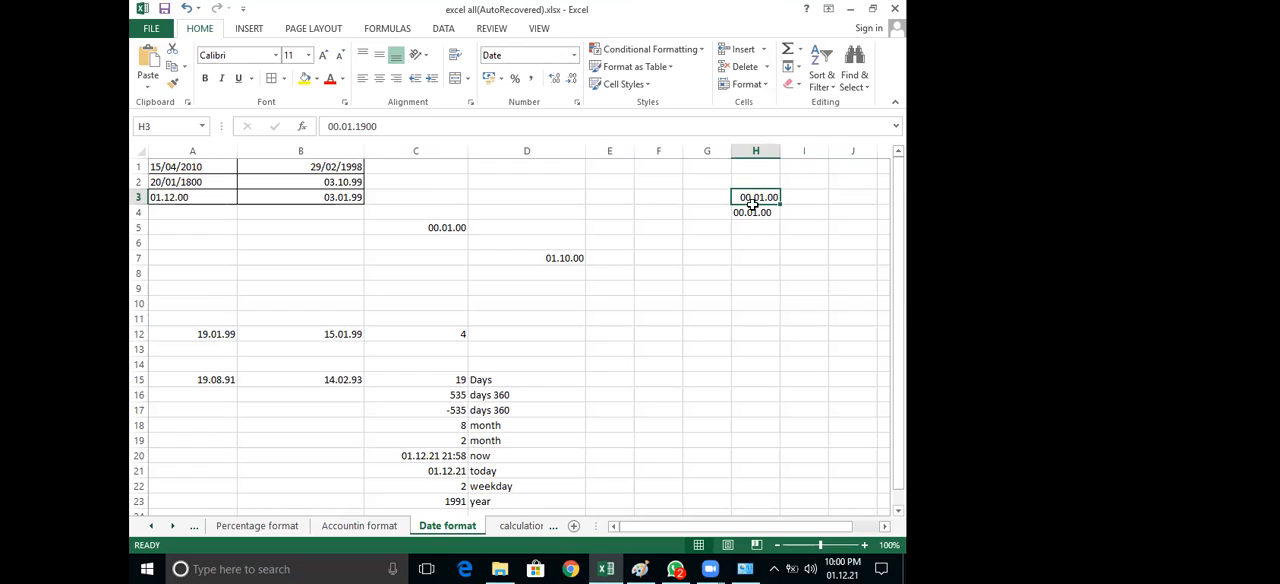
pyautogui.hotkey('shift', 'Down')
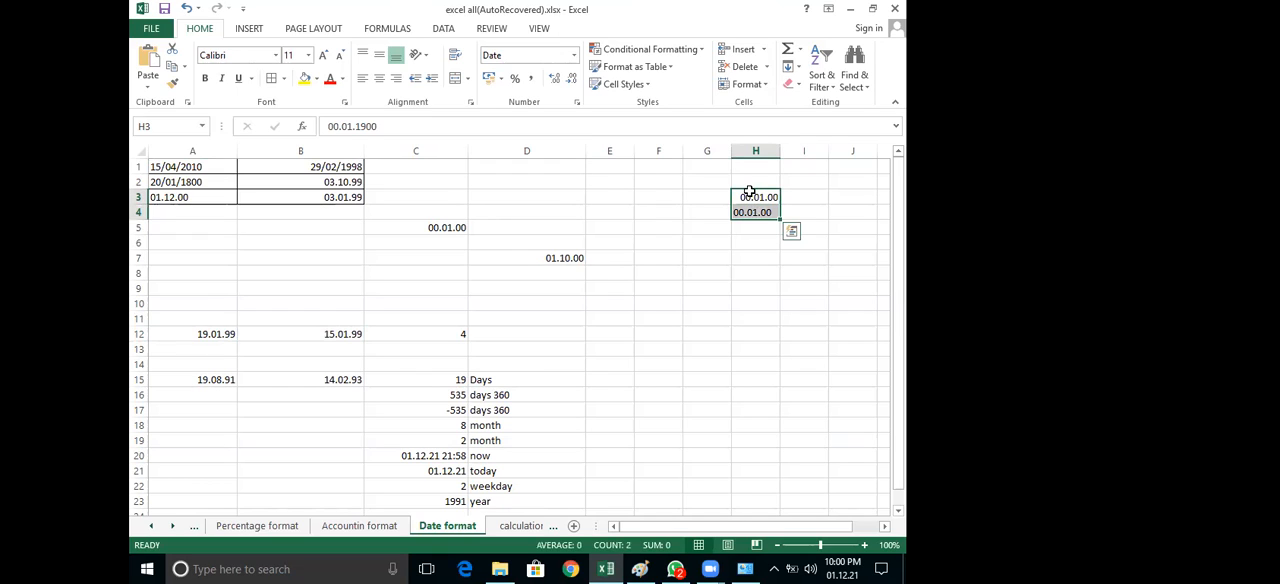
pyautogui.press('Up')
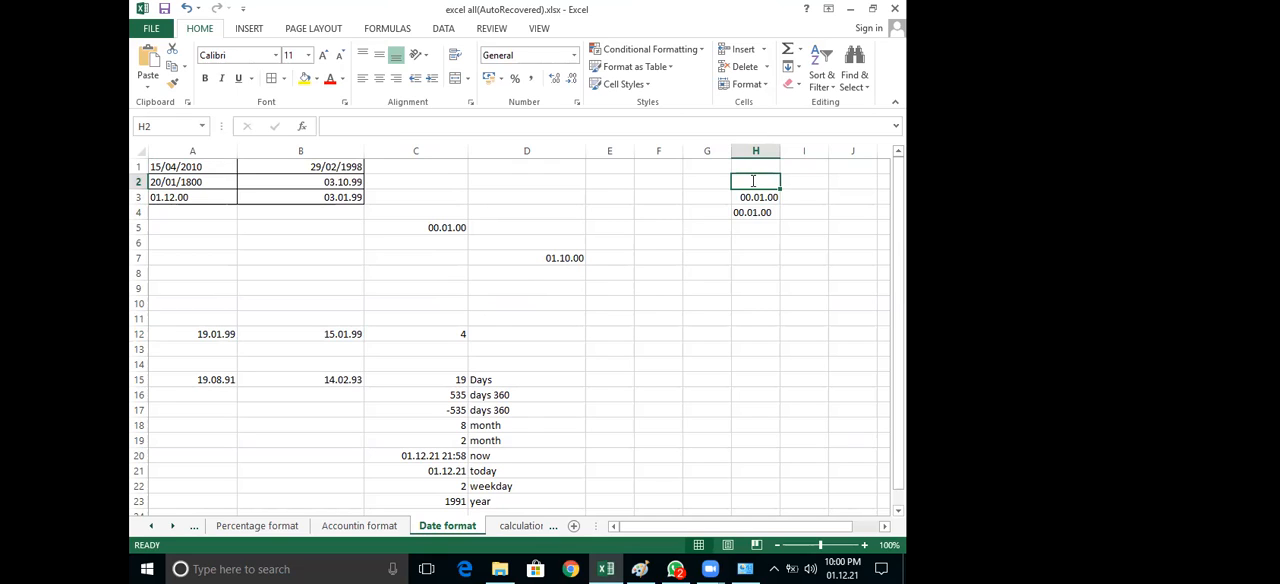
pyautogui.write('1900')
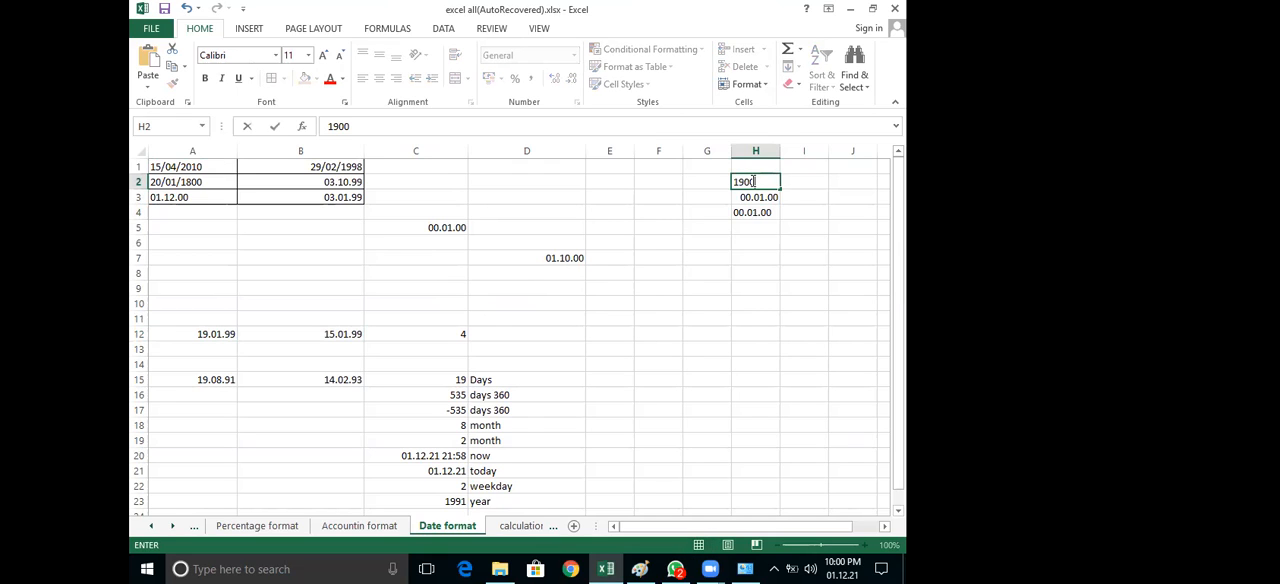
pyautogui.write(' year')
pyautogui.click(763, 180)
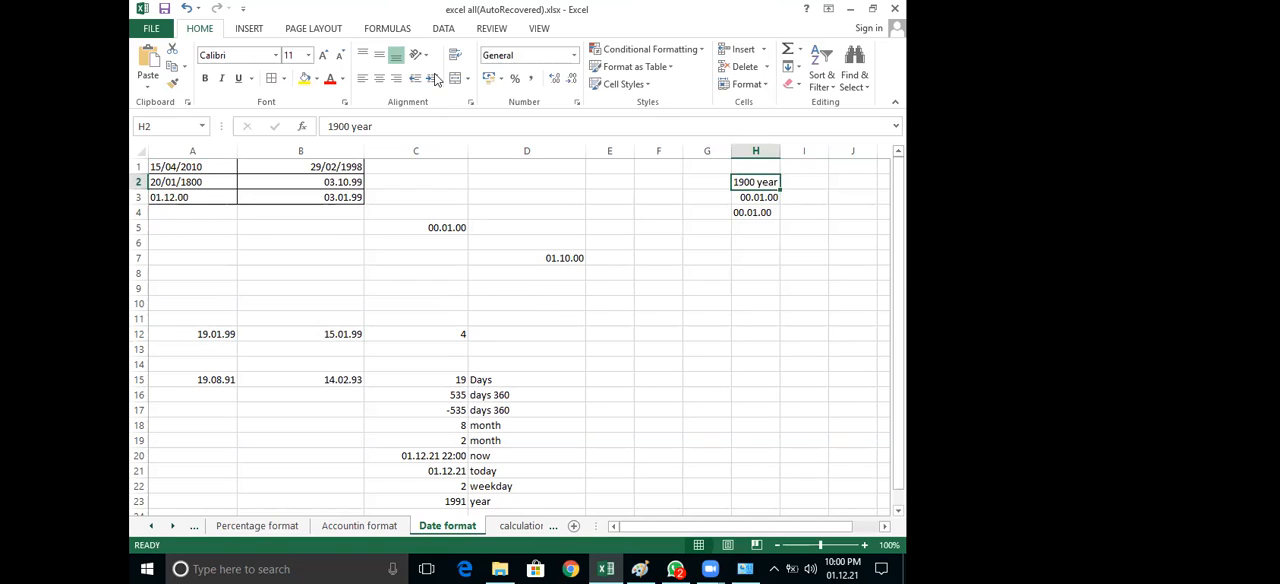
pyautogui.click(306, 80)
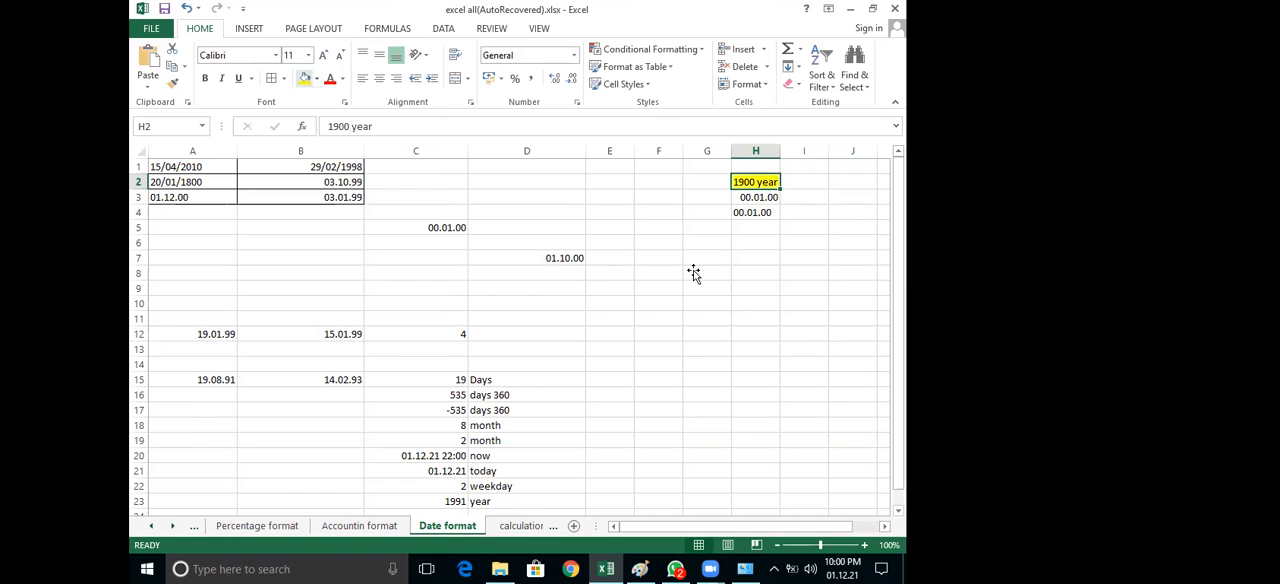
pyautogui.click(693, 272)
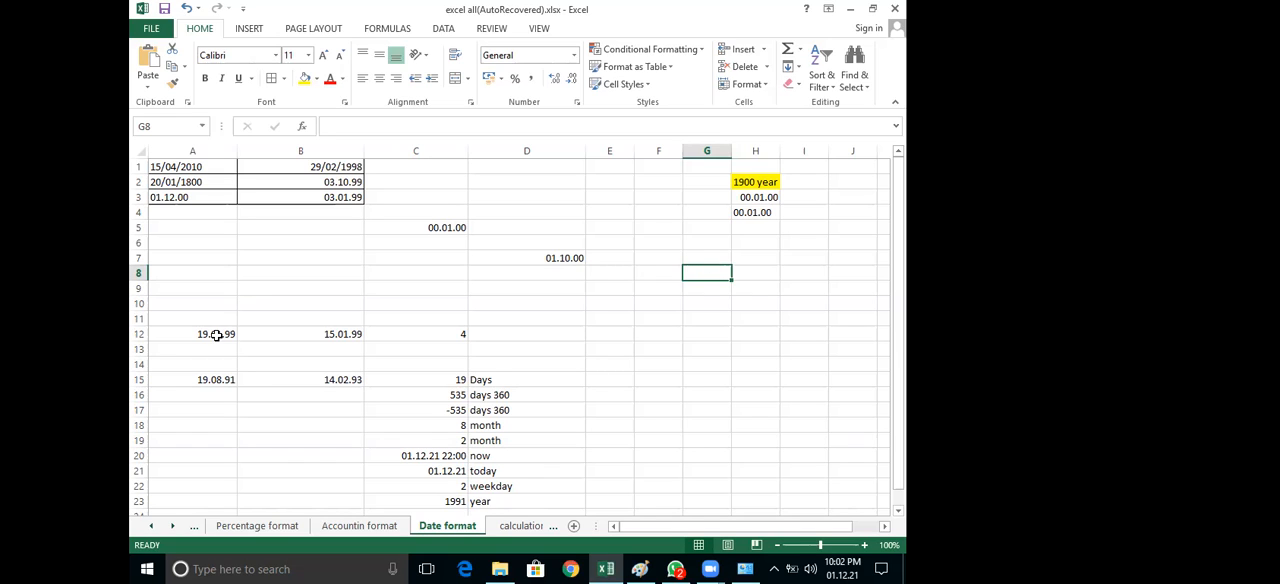
# Highlight the dates in A12 and B12 with a yellow fill and add borders to both cells
pyautogui.moveTo(200, 334); pyautogui.dragTo(303, 334)
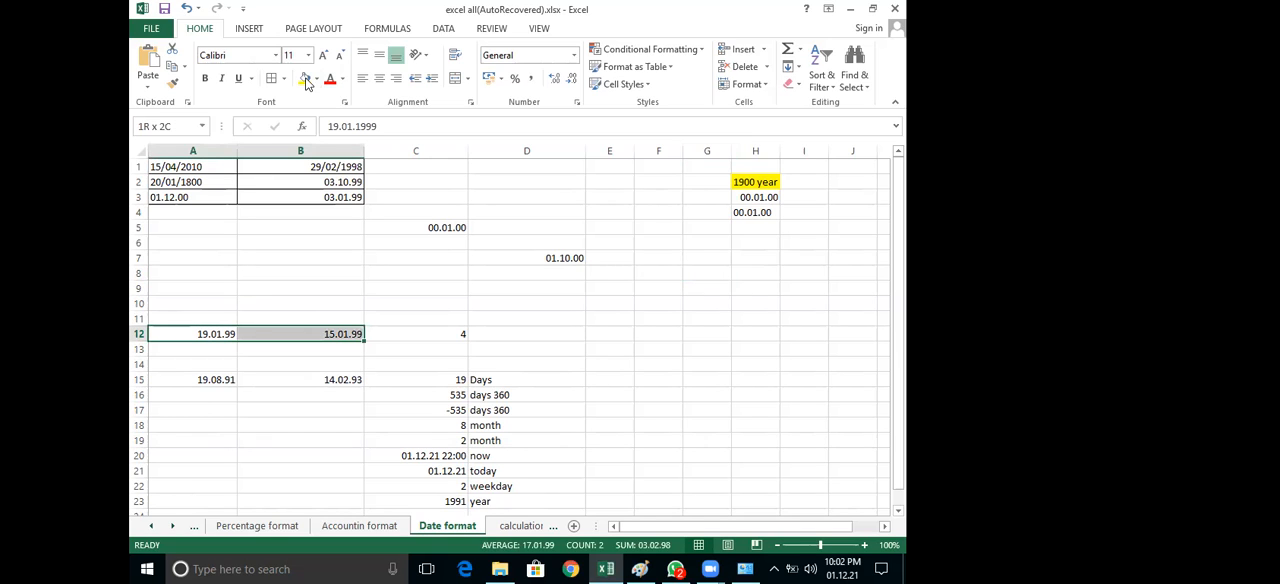
pyautogui.click(304, 79)
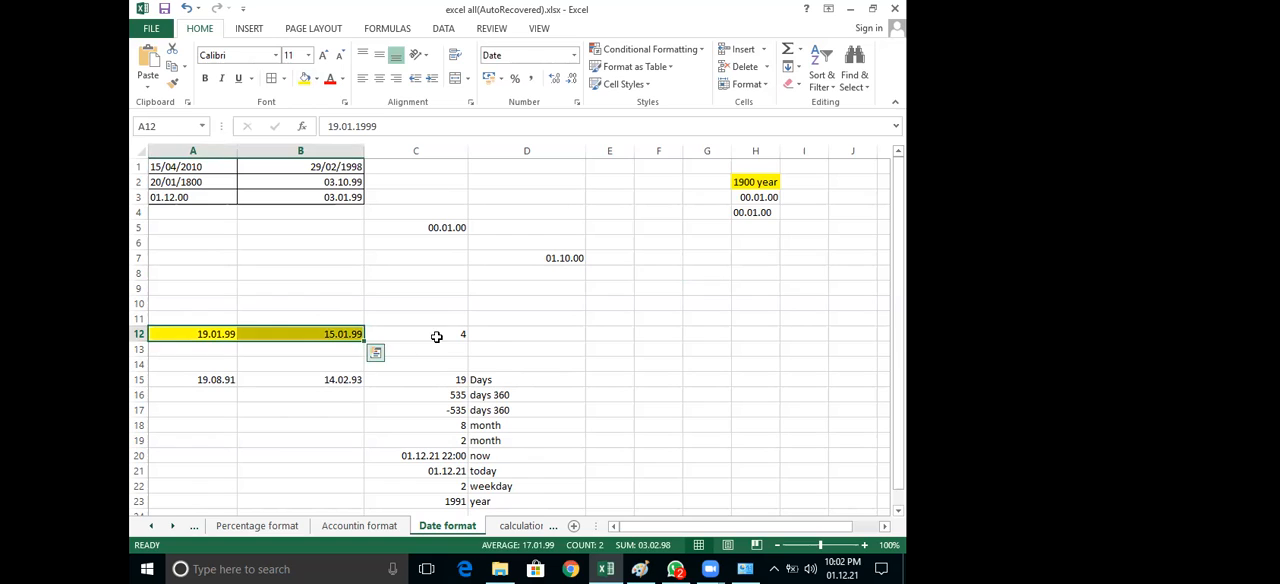
pyautogui.click(437, 337)
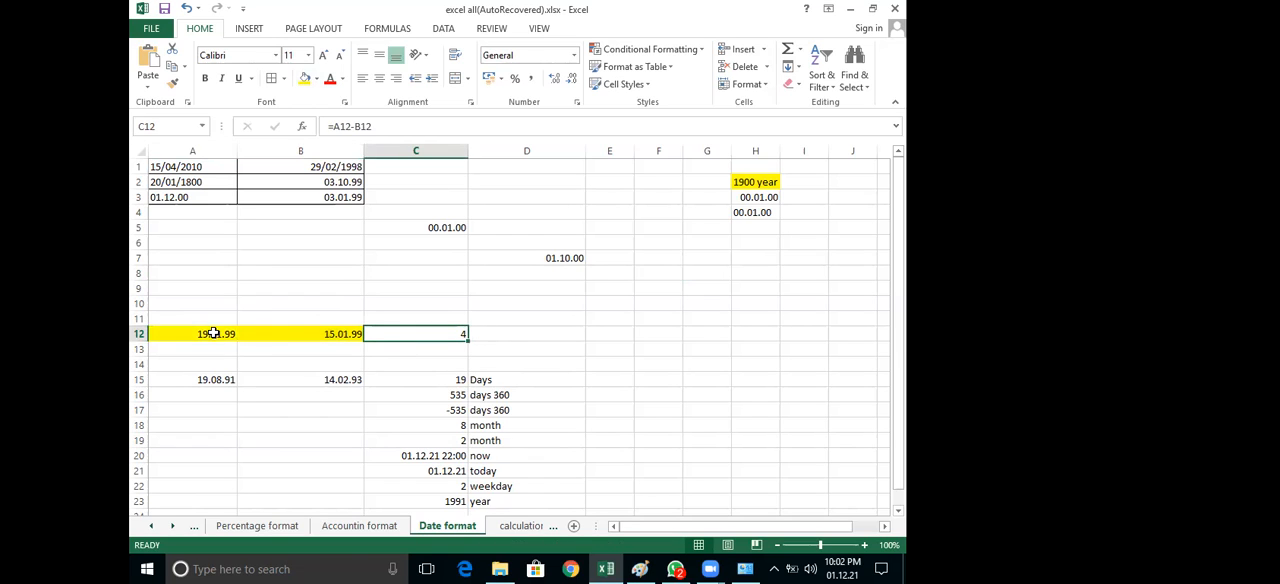
pyautogui.moveTo(200, 334); pyautogui.dragTo(303, 334)
pyautogui.click(273, 78)
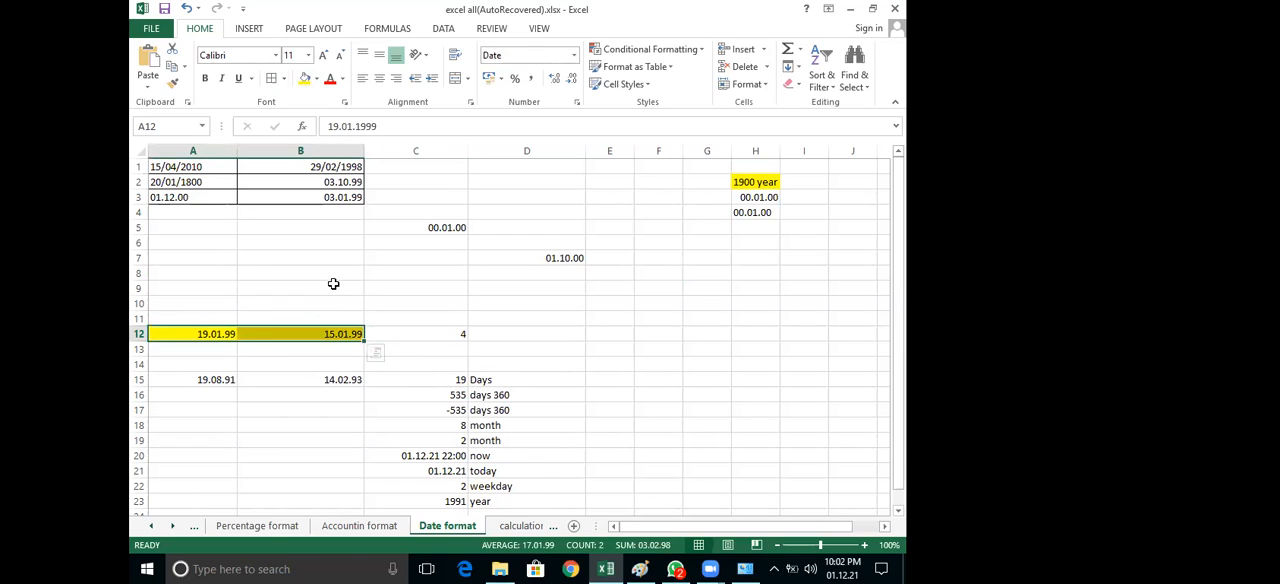
# Inspect the formula in C12 that calculates the difference between the two highlighted dates
pyautogui.click(426, 337)
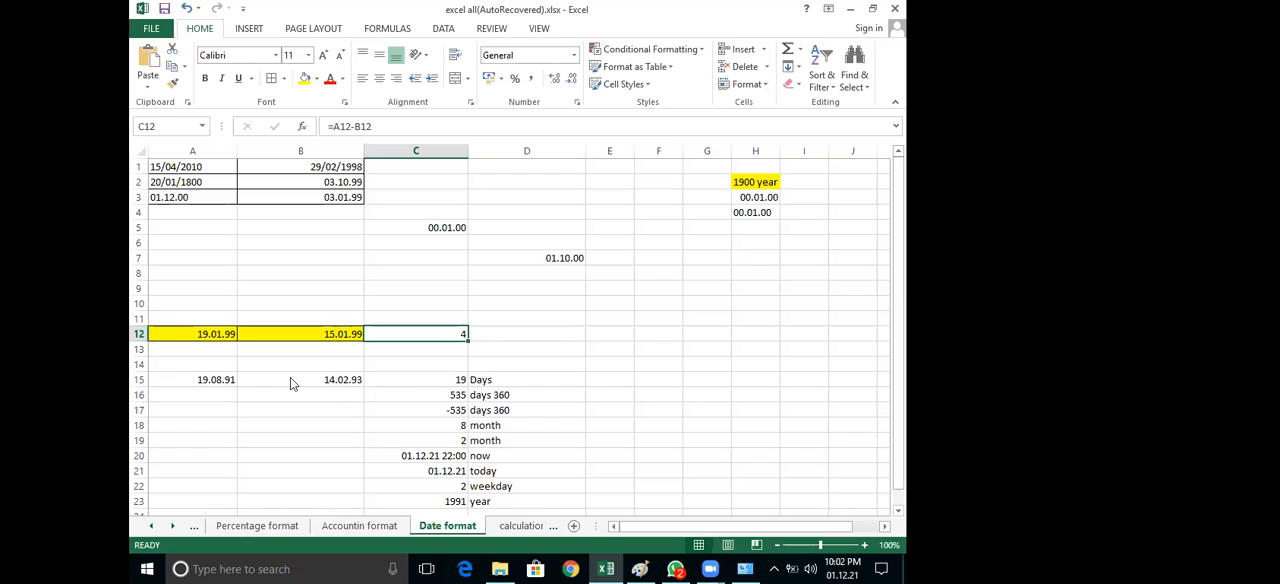
pyautogui.click(197, 385)
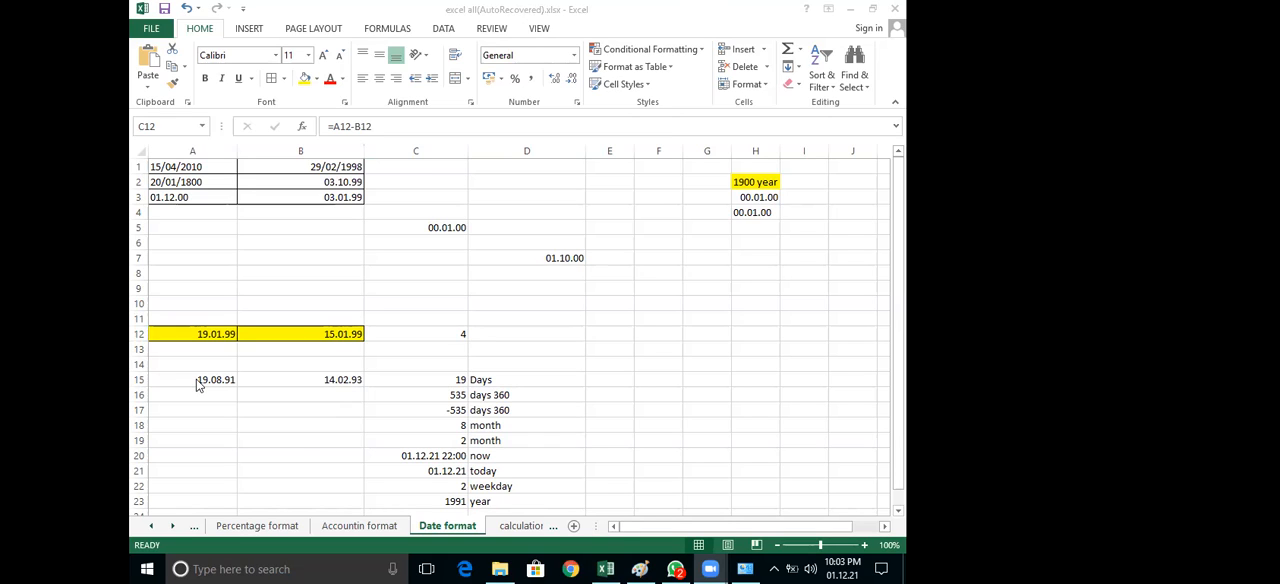
pyautogui.click(453, 334)
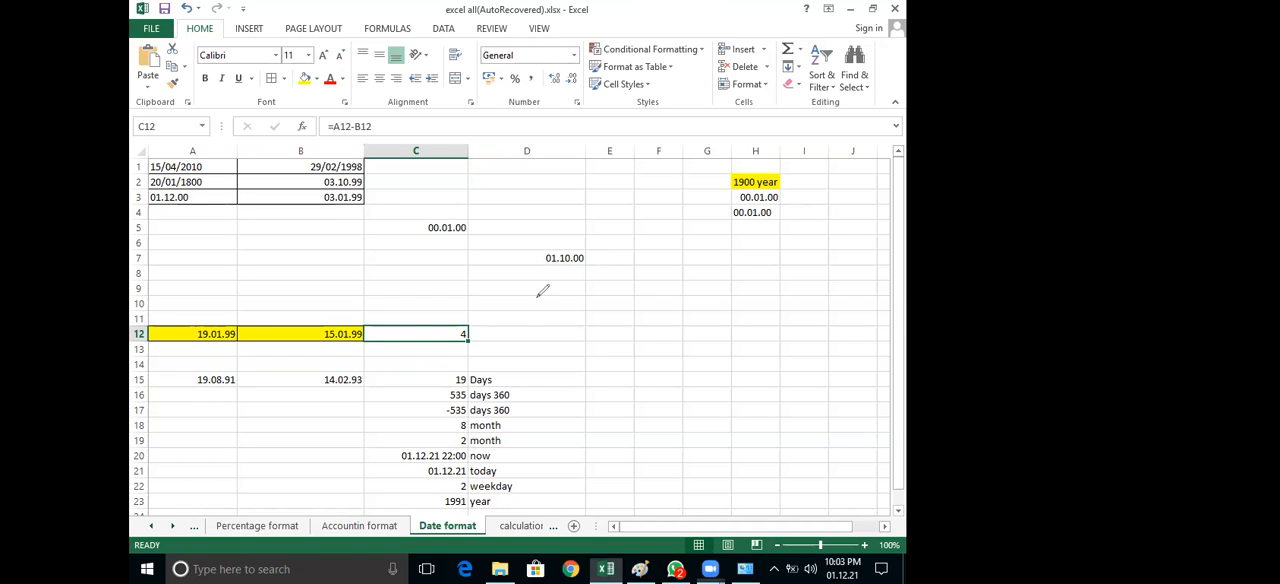
# Write the subtraction A1 – B1 freehand beside row 12 and circle the dates in A12 and B12 together
pyautogui.moveTo(525, 353); pyautogui.dragTo(568, 352)
pyautogui.moveTo(600, 292); pyautogui.dragTo(600, 362)
pyautogui.moveTo(634, 320)
pyautogui.mouseDown()
pyautogui.moveTo(714, 319)
pyautogui.moveTo(727, 335)
pyautogui.moveTo(718, 347)
pyautogui.moveTo(730, 334)
pyautogui.mouseUp()
pyautogui.moveTo(750, 278); pyautogui.dragTo(767, 360)
pyautogui.moveTo(382, 308); pyautogui.dragTo(206, 291)
pyautogui.moveTo(398, 338)
pyautogui.mouseDown()
pyautogui.moveTo(410, 322)
pyautogui.moveTo(390, 302)
pyautogui.mouseUp()
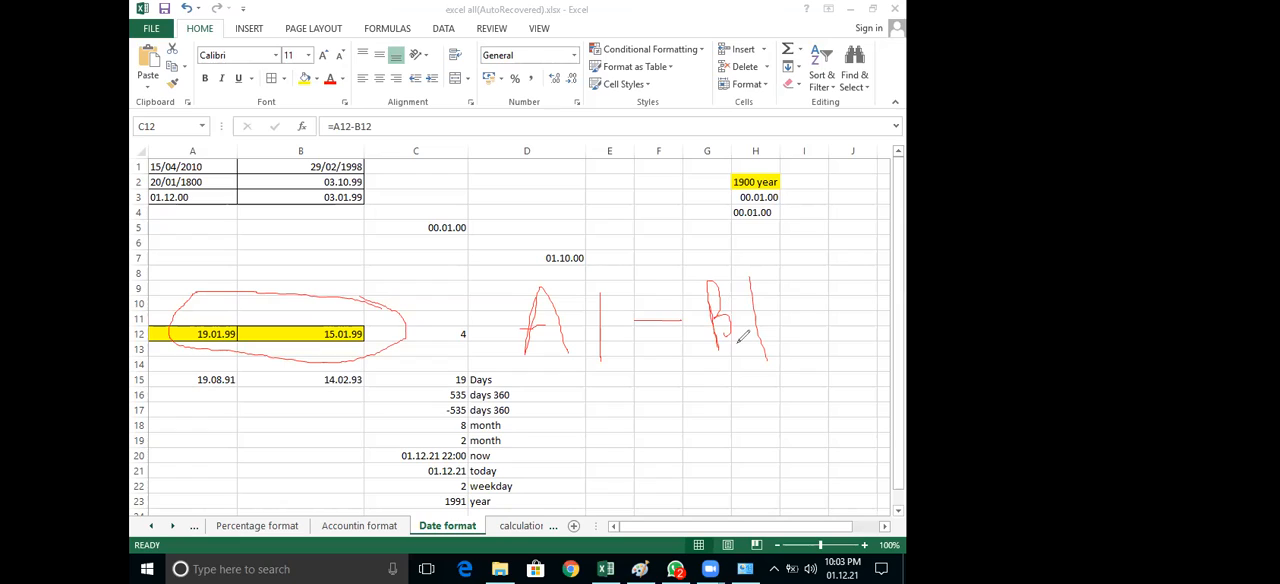
pyautogui.moveTo(716, 318); pyautogui.dragTo(724, 347)
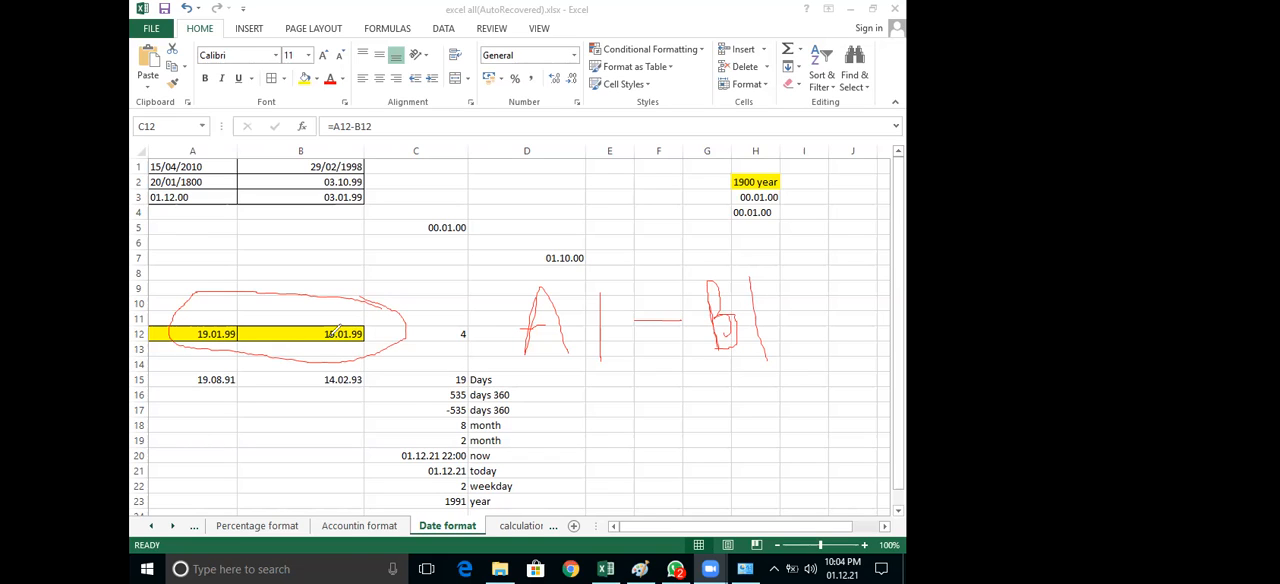
# Circle the date in B12 and the date in A12 individually, and clear all freehand annotations
pyautogui.moveTo(340, 334)
pyautogui.mouseDown()
pyautogui.moveTo(380, 311)
pyautogui.moveTo(330, 340)
pyautogui.mouseUp()
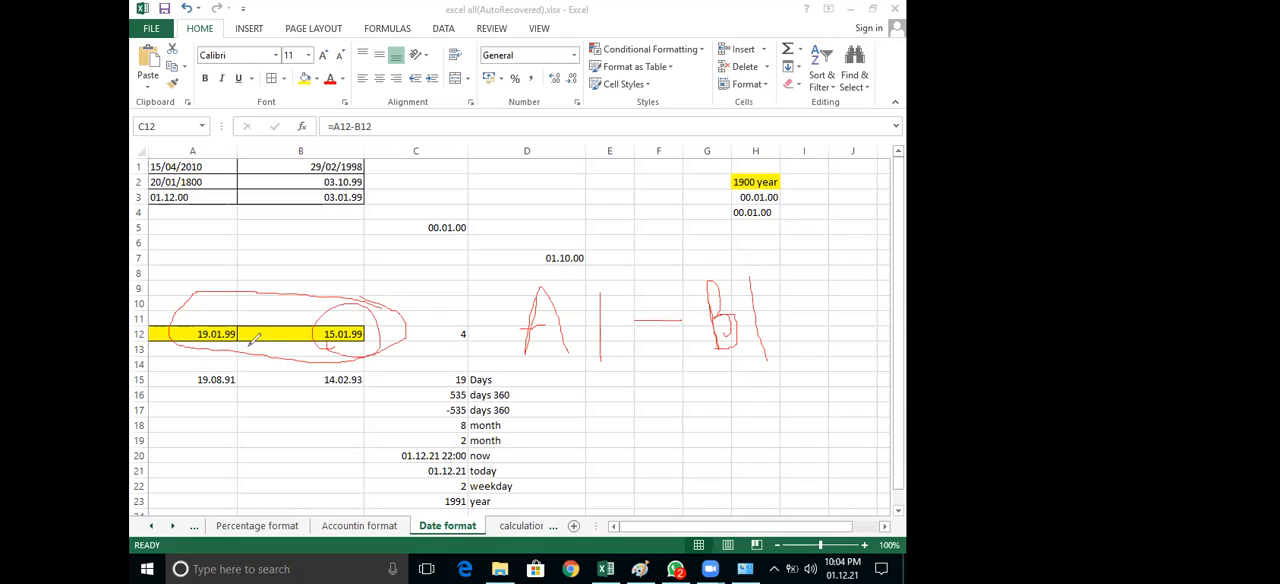
pyautogui.moveTo(250, 332); pyautogui.dragTo(234, 340)
pyautogui.click(381, 313)
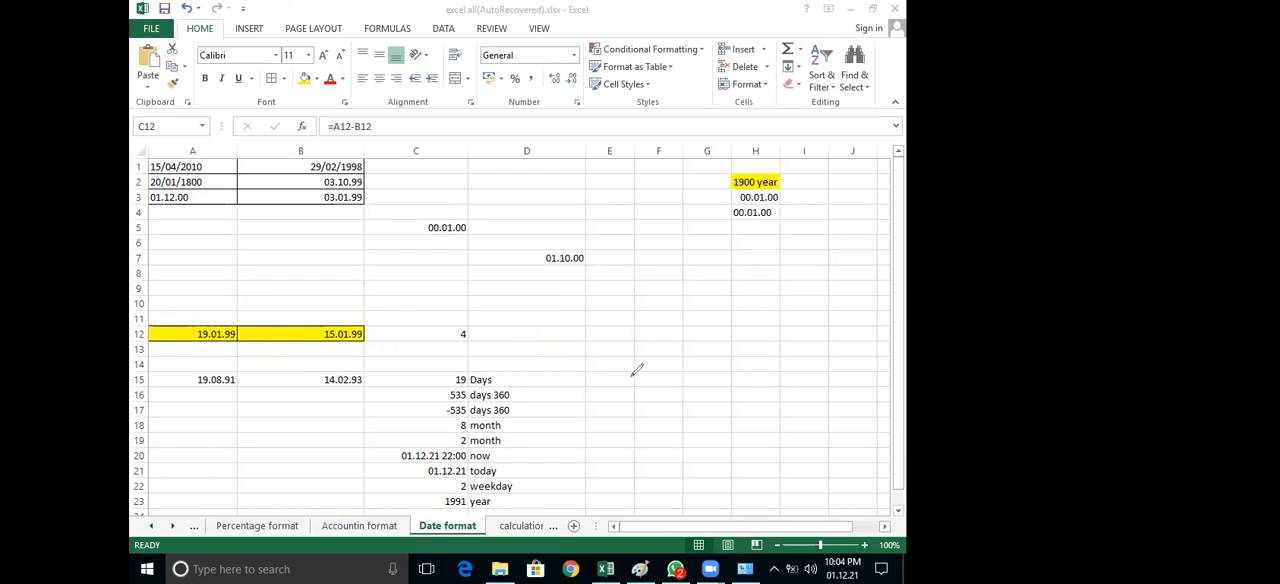